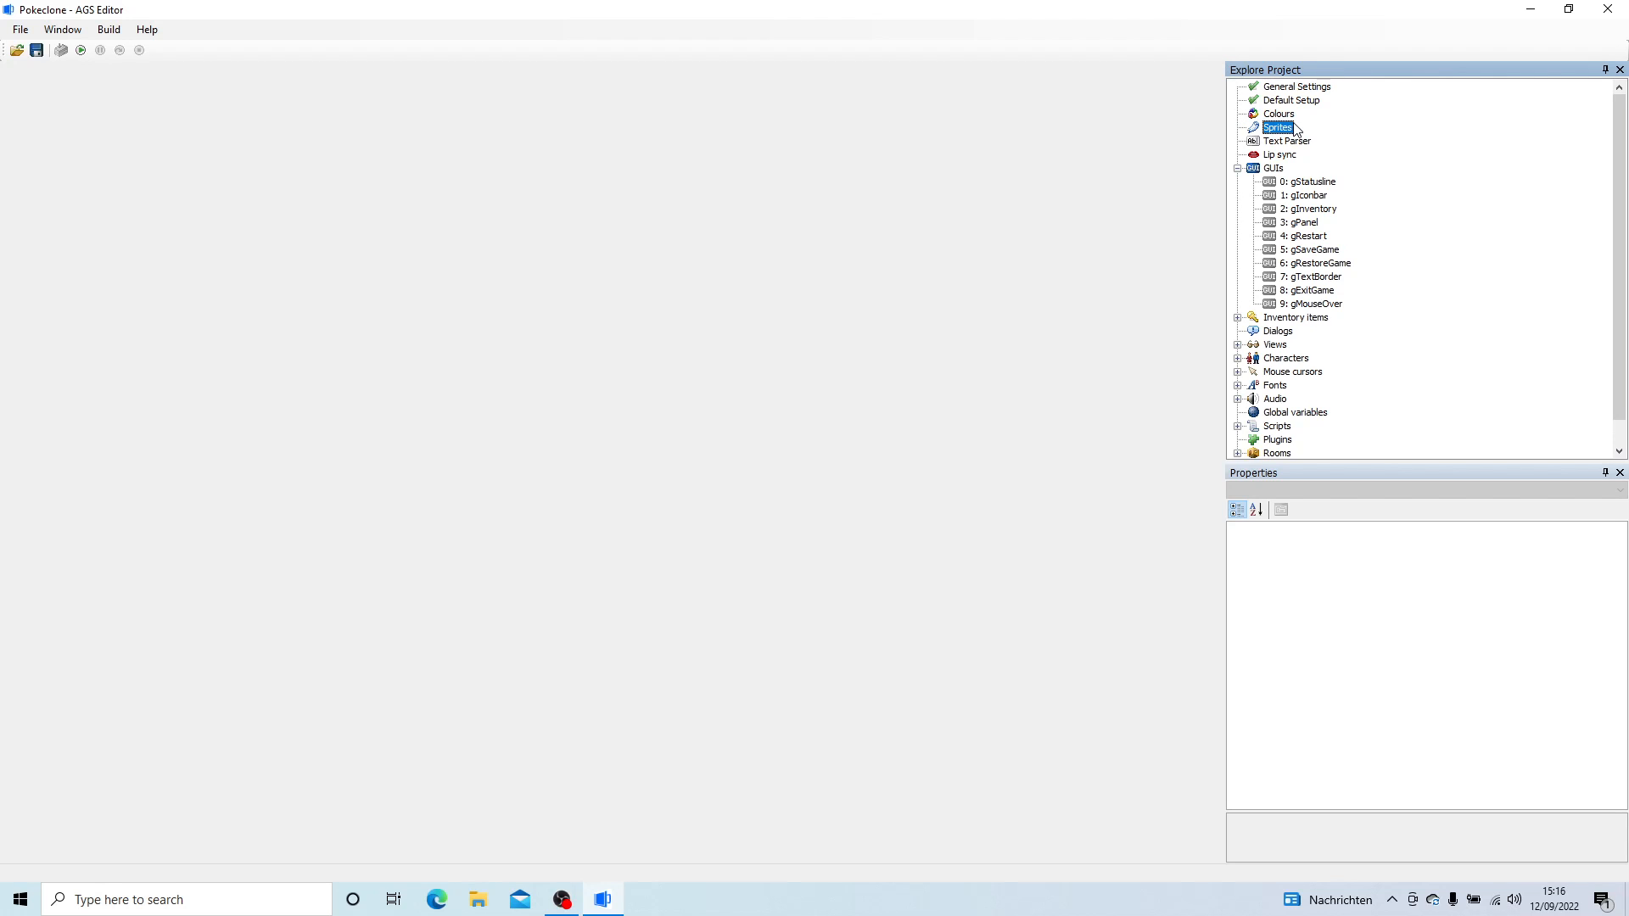
- Create a new standard GUI under the project's GUIs
click(1277, 169)
right_click(1269, 165)
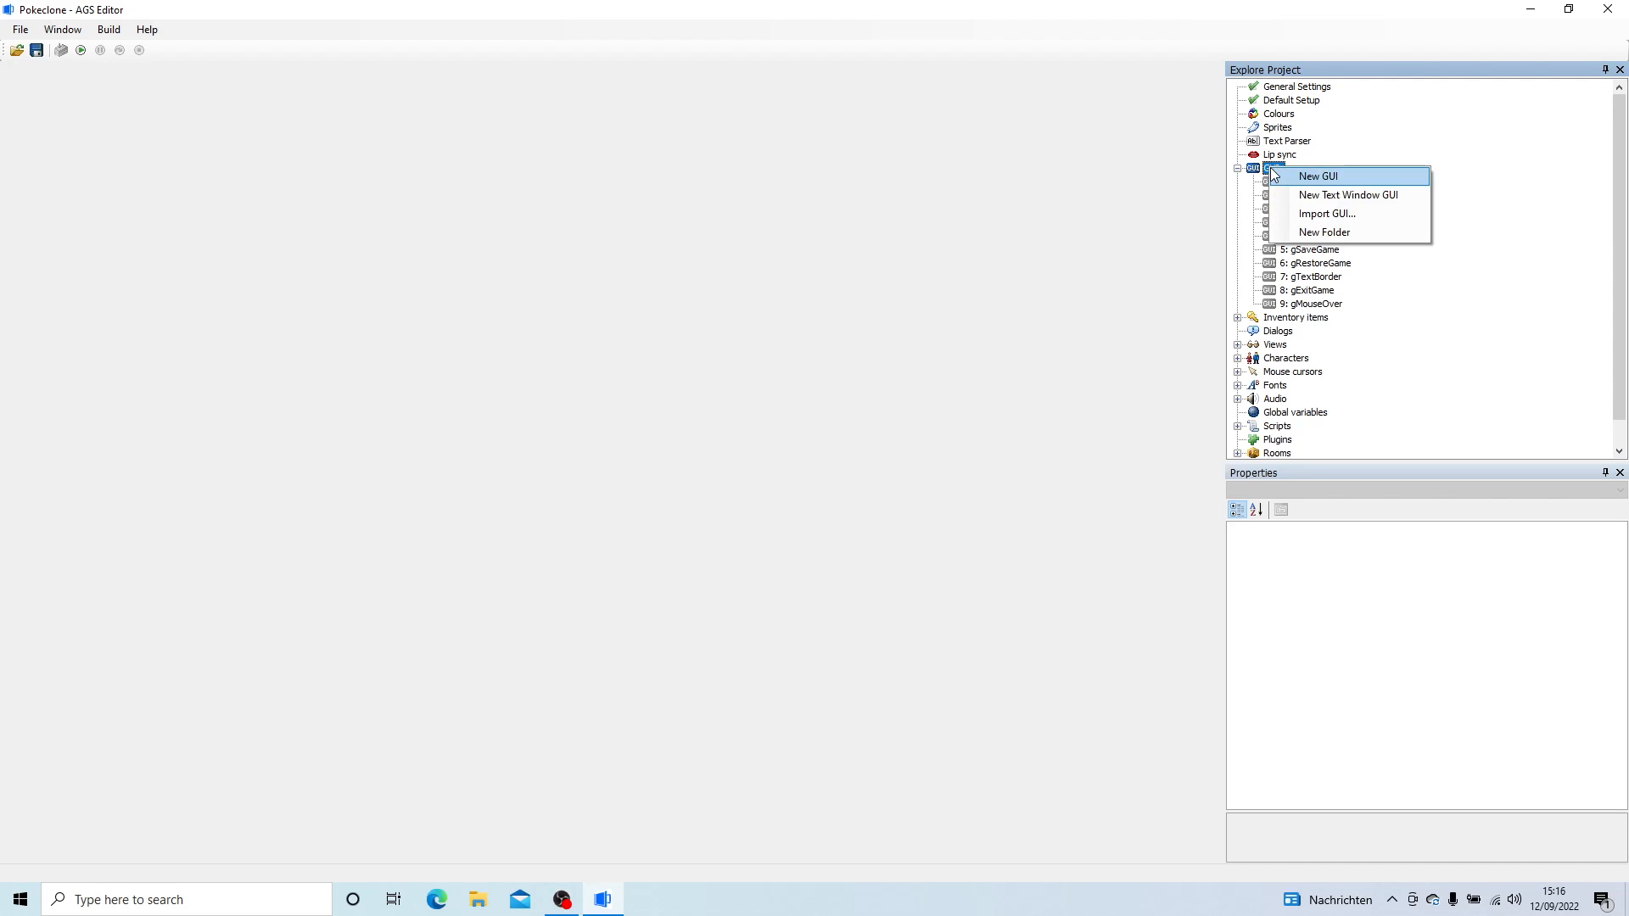
click(1282, 174)
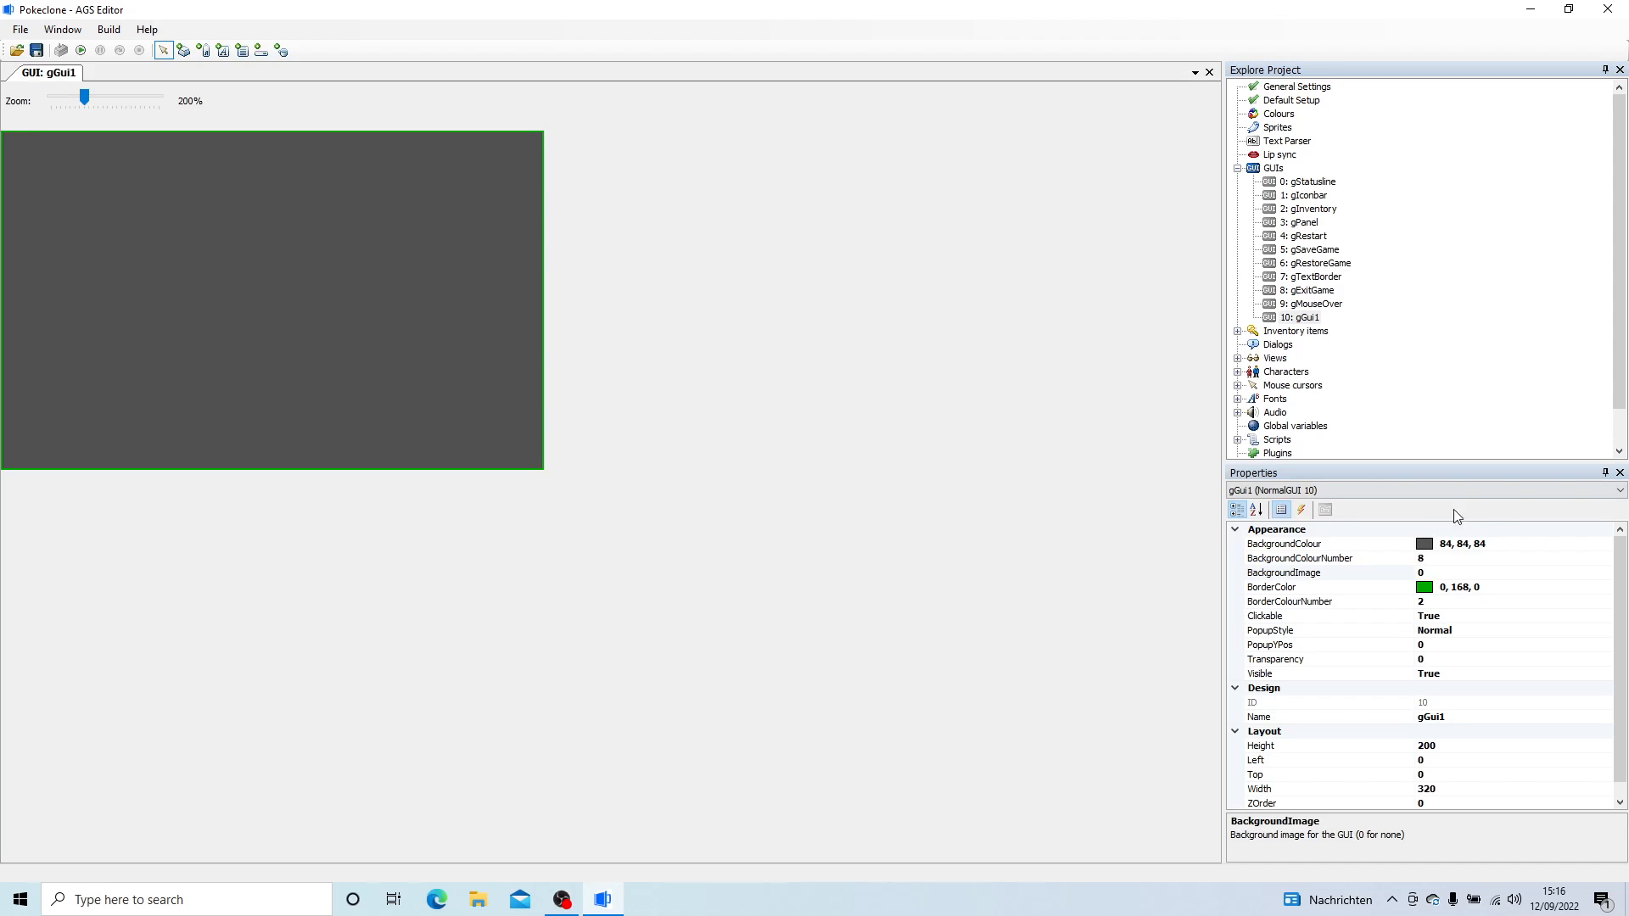
- Set both the background colour and the border colour of the new GUI to black (0, 0, 0)
click(1493, 544)
click(1605, 545)
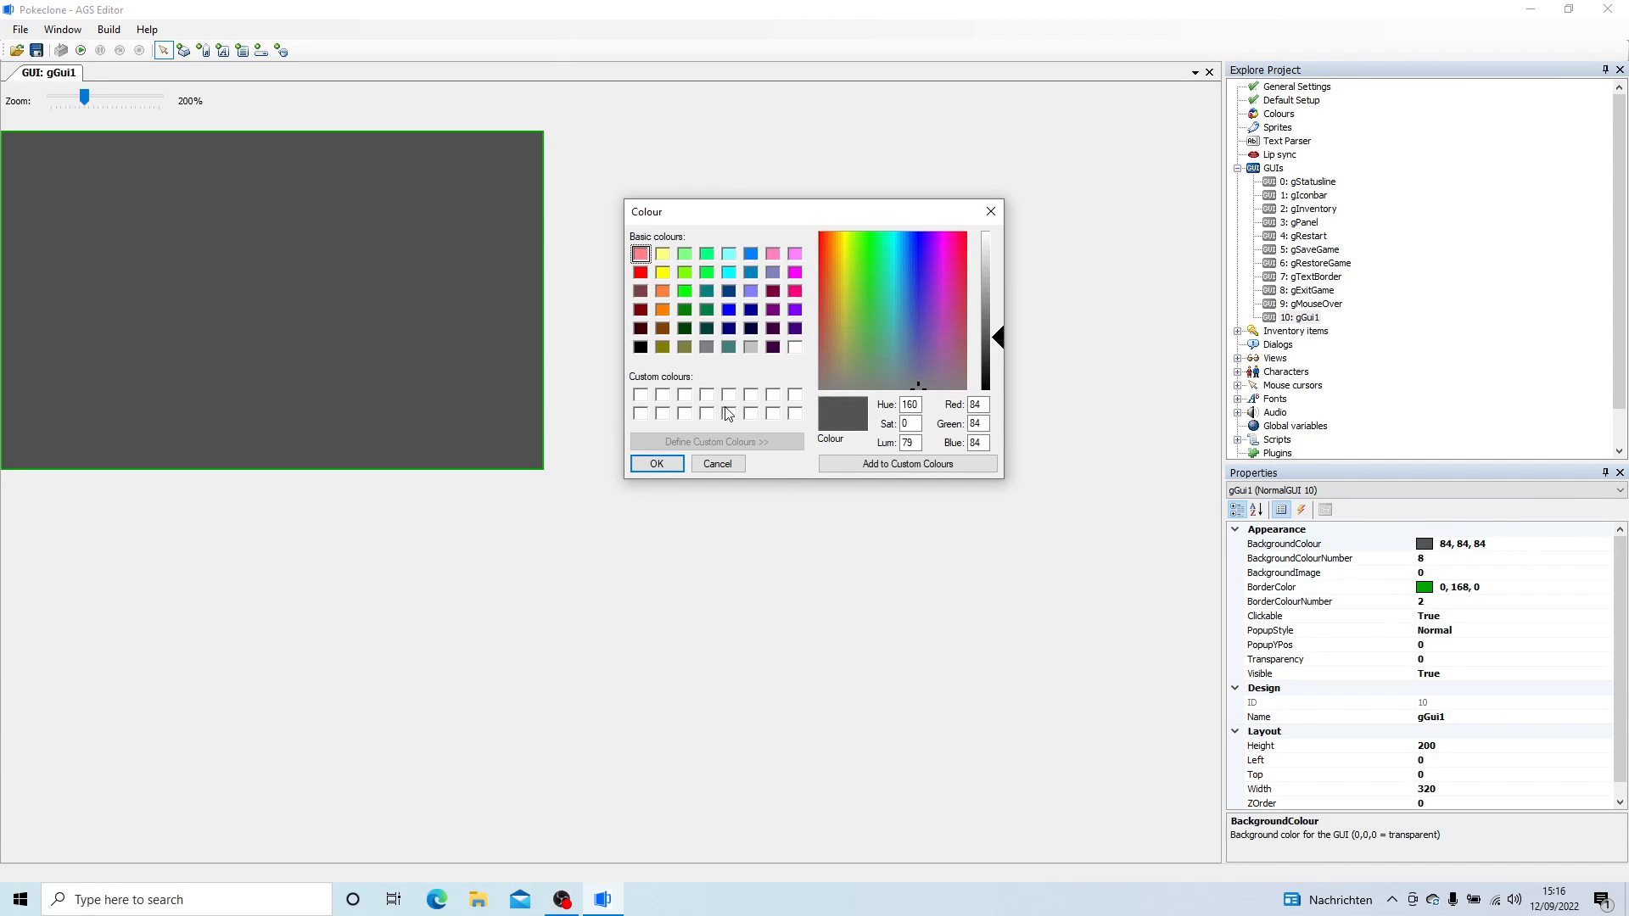
click(640, 346)
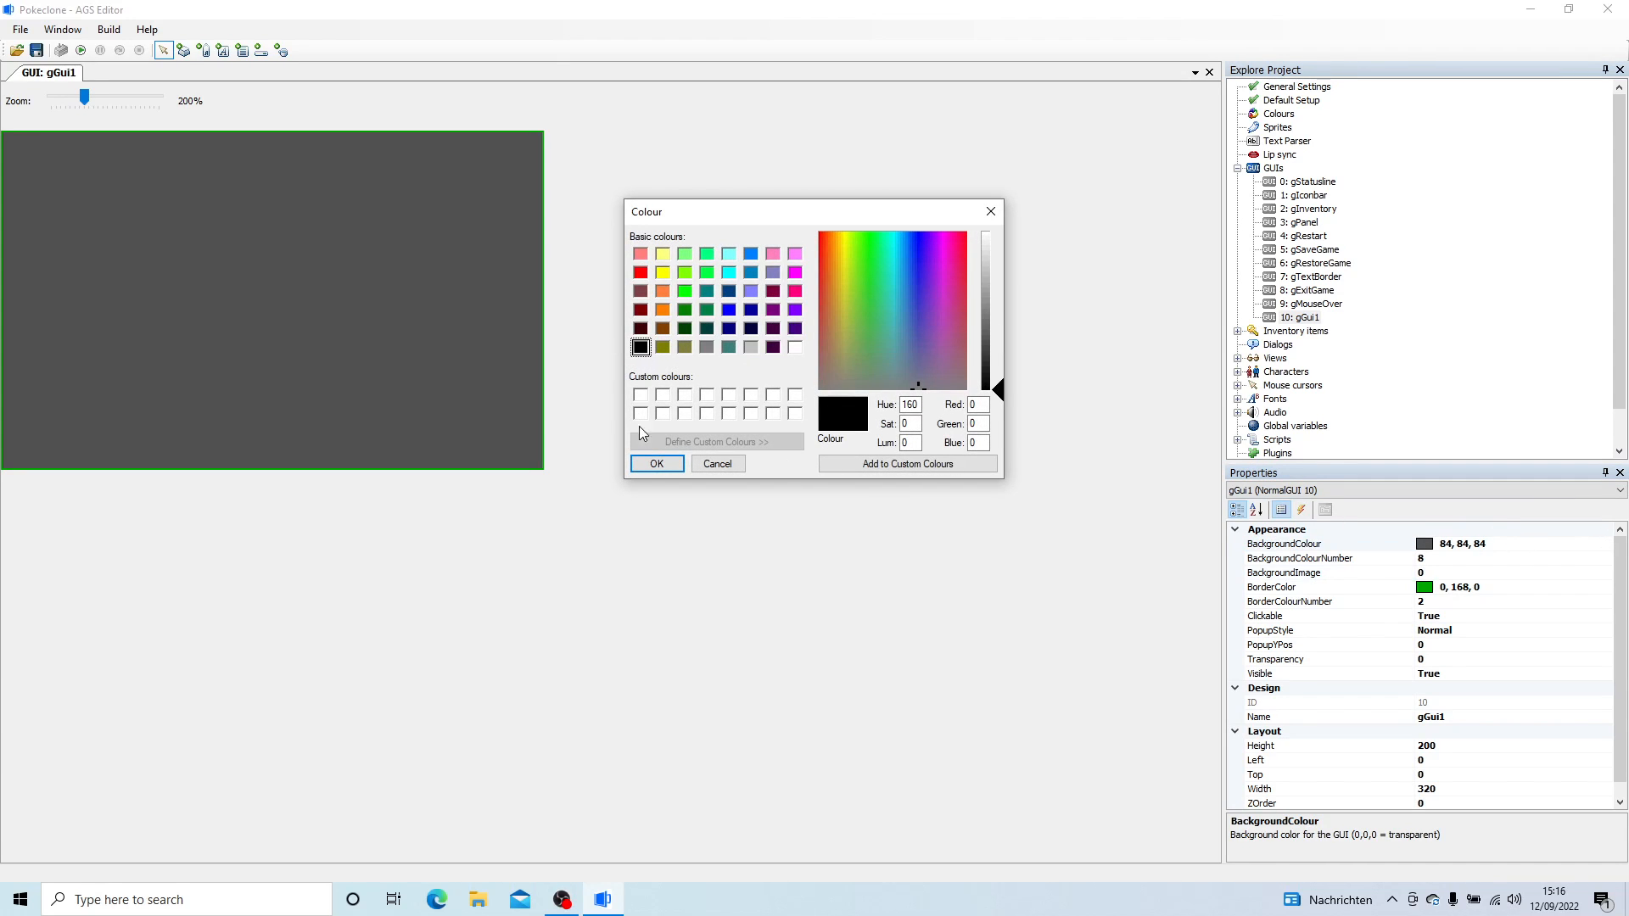
click(644, 465)
click(1552, 587)
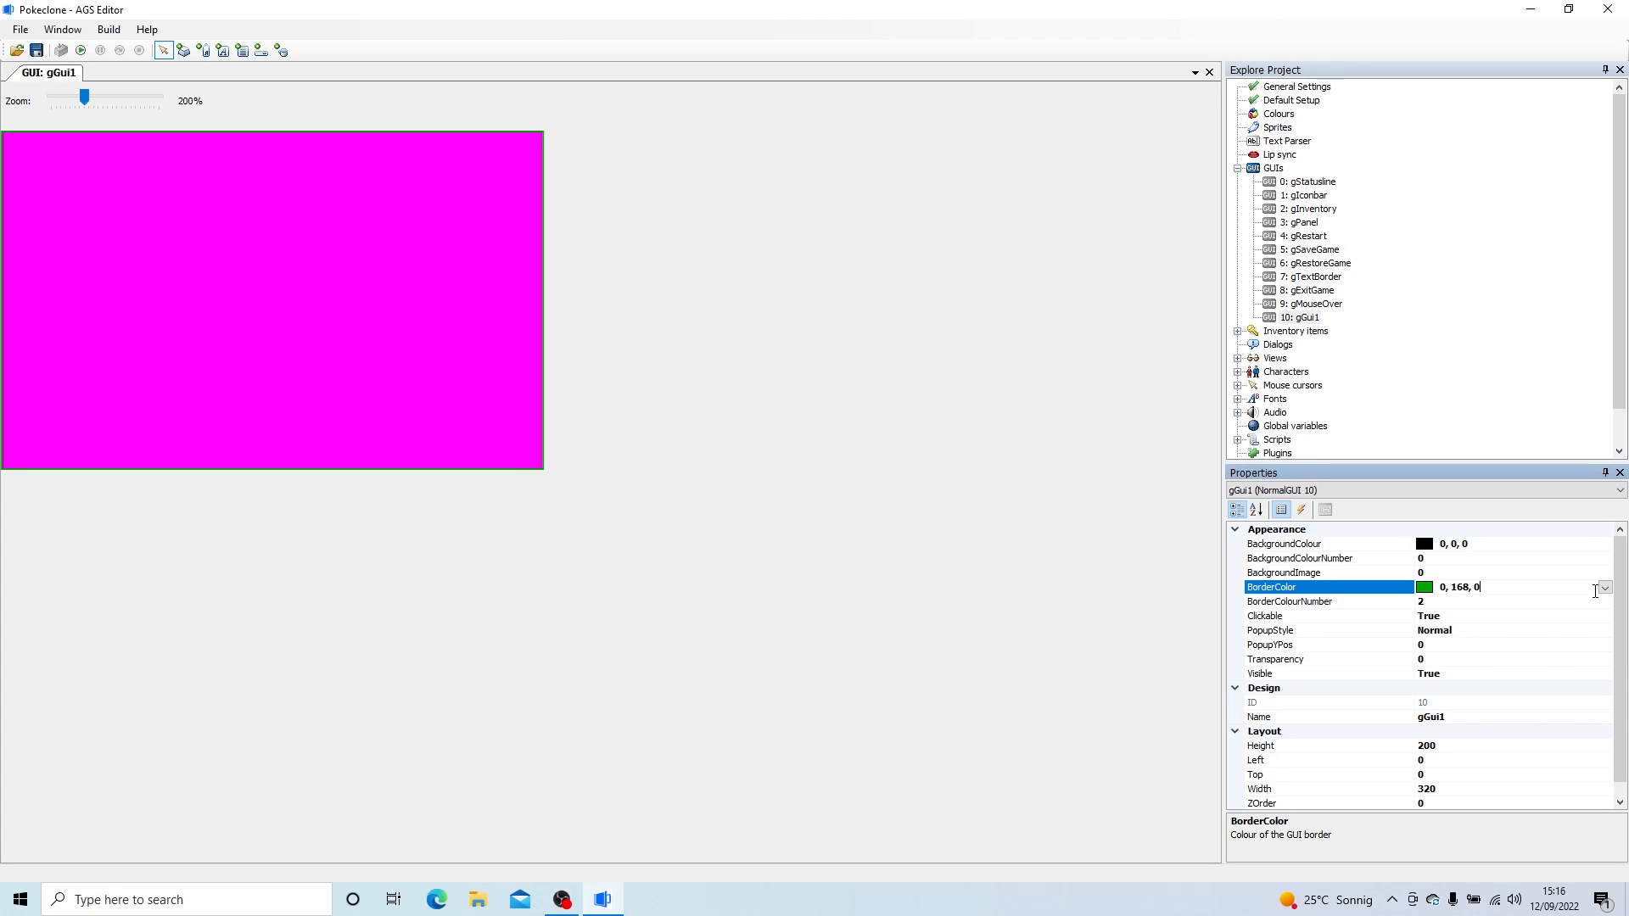
click(1605, 588)
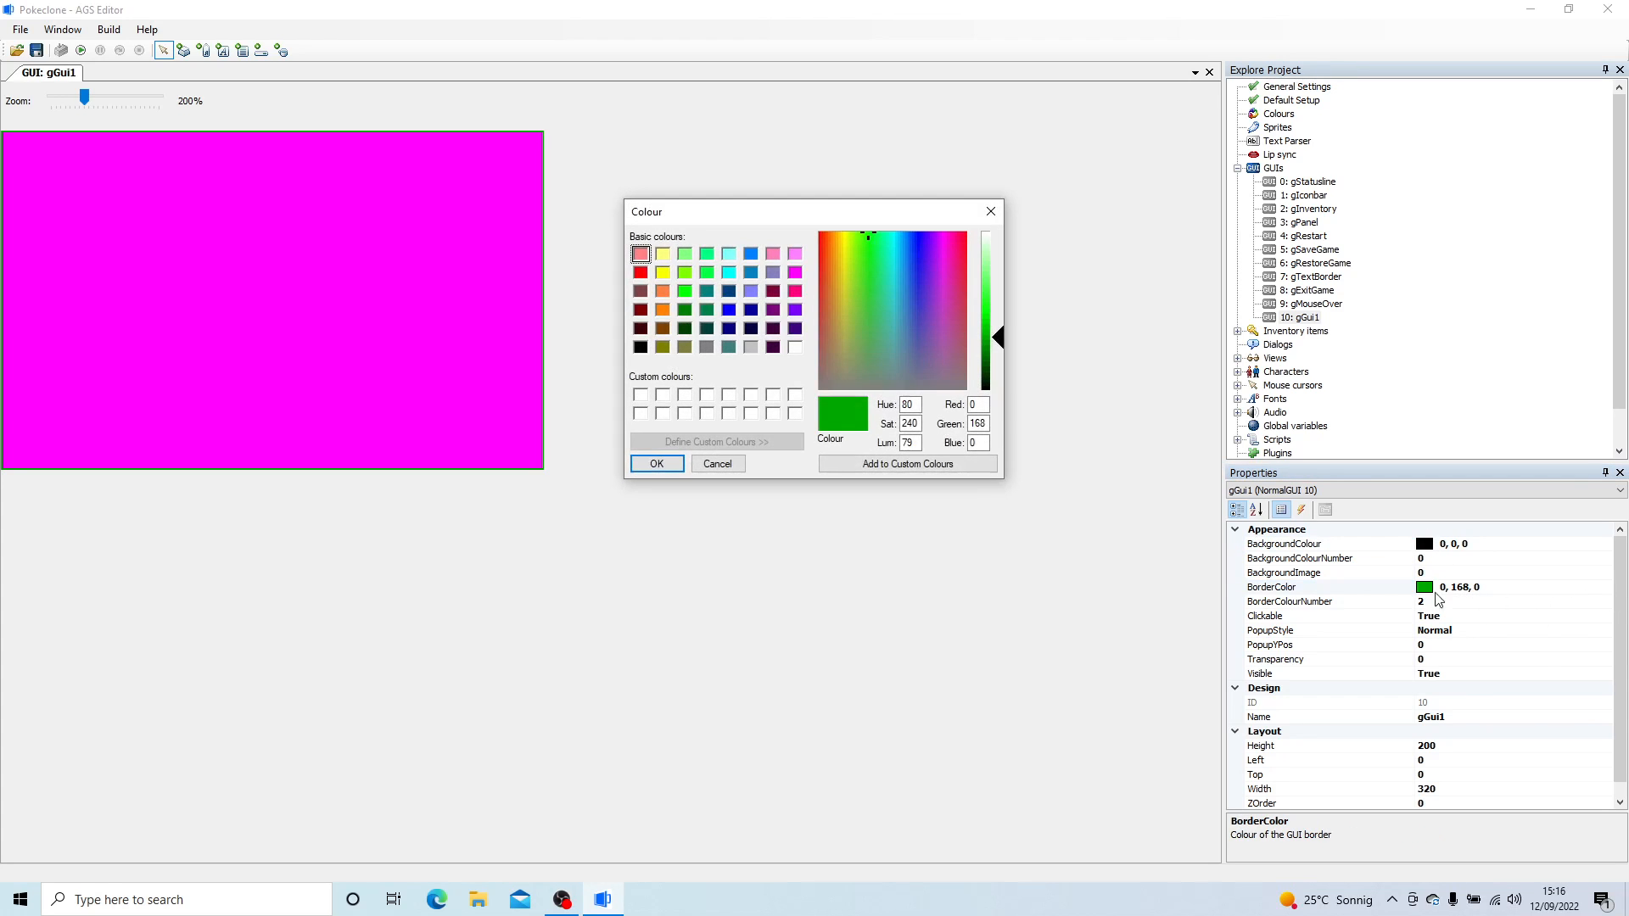
click(640, 347)
click(658, 463)
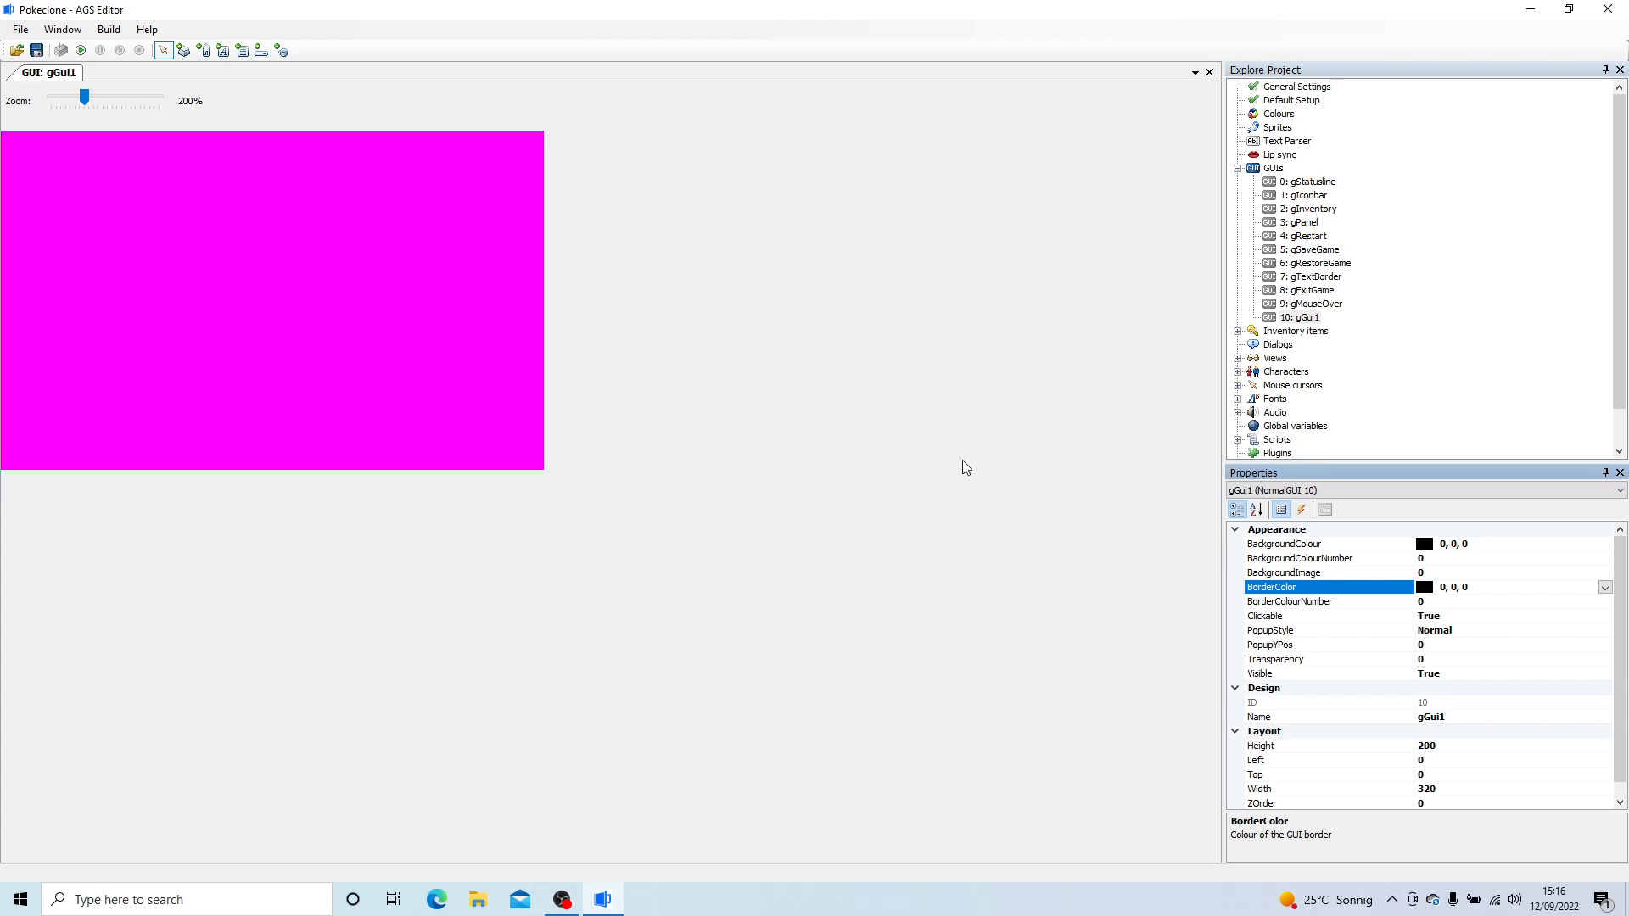
click(1463, 557)
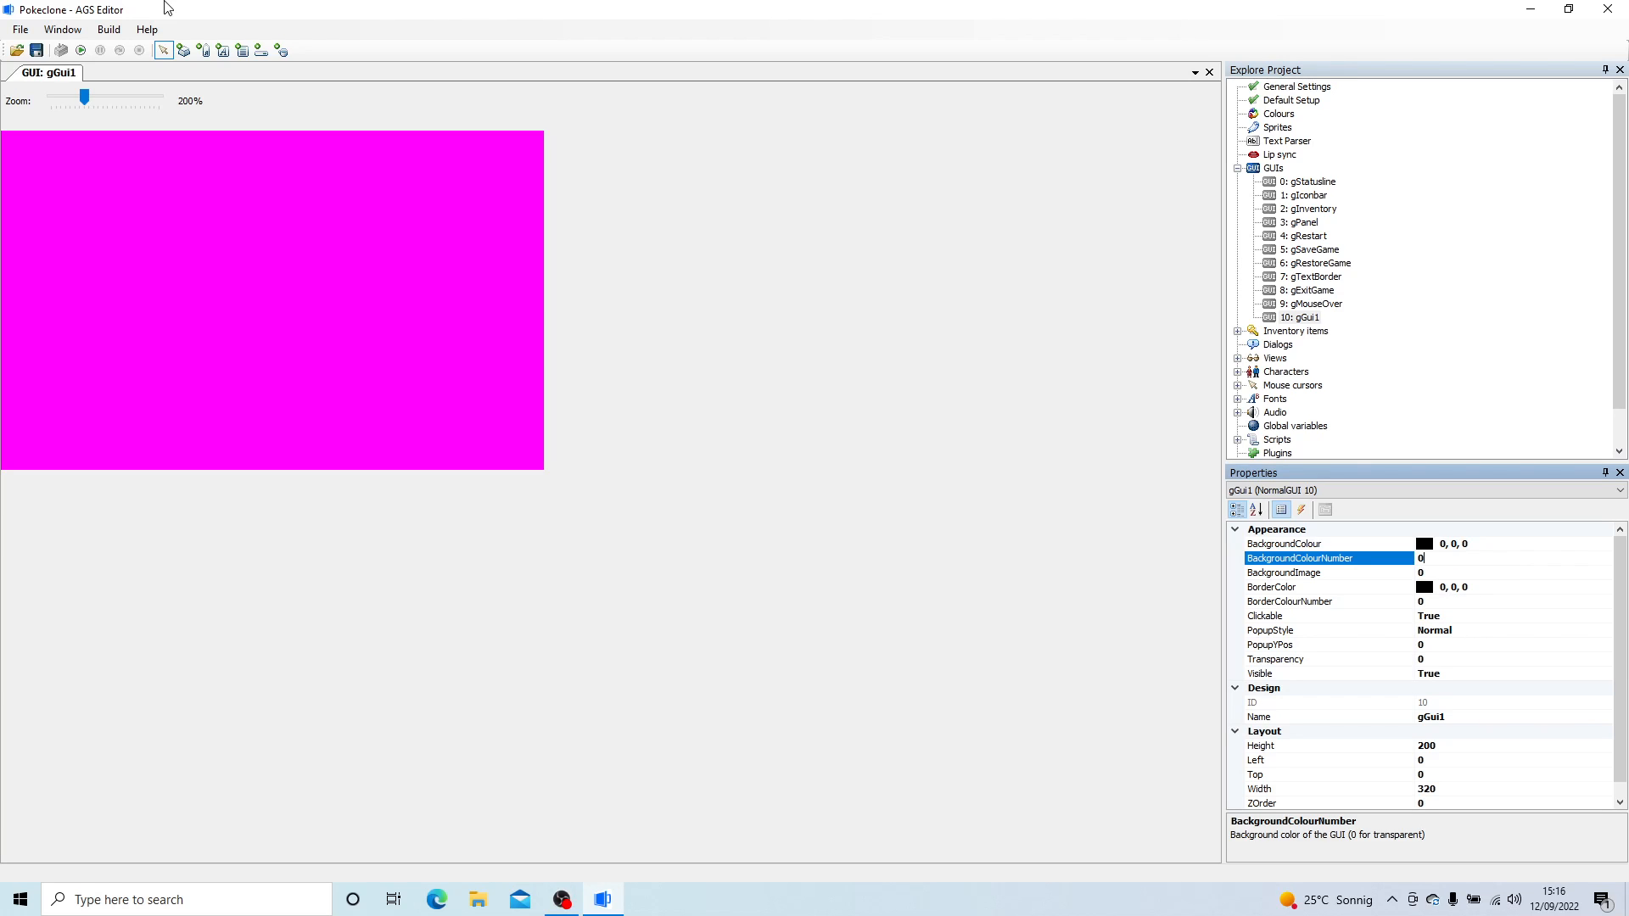
- Draw a button about 39 pixels high near the GUI's upper-left corner and open the sprite selection for its image
click(184, 50)
drag(35, 145, 115, 208)
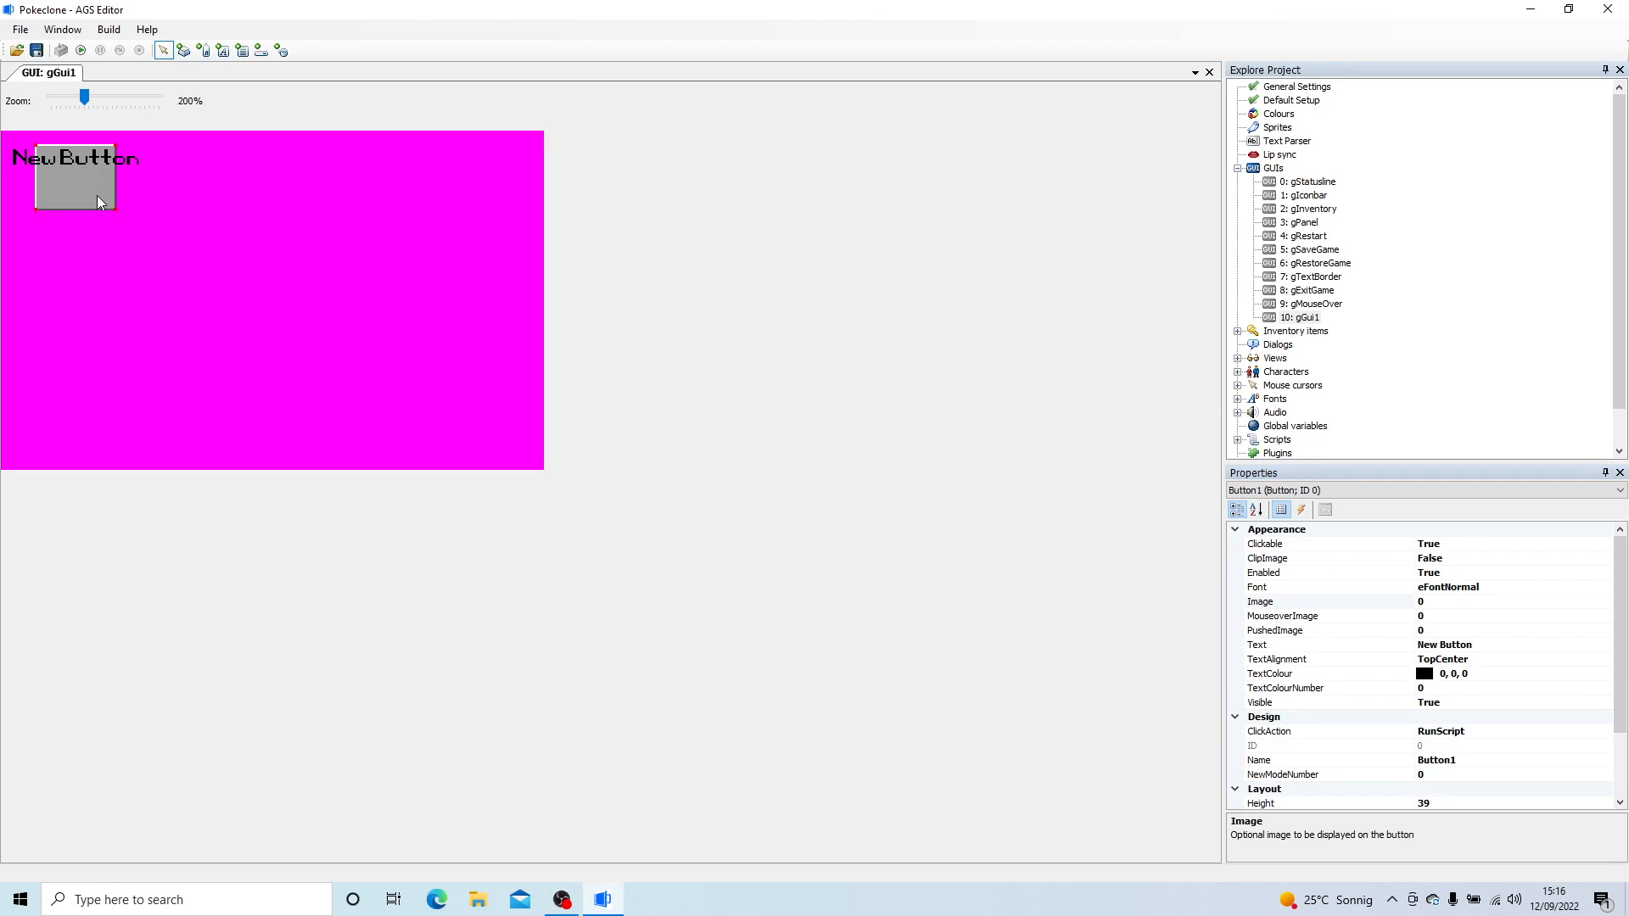
click(1486, 604)
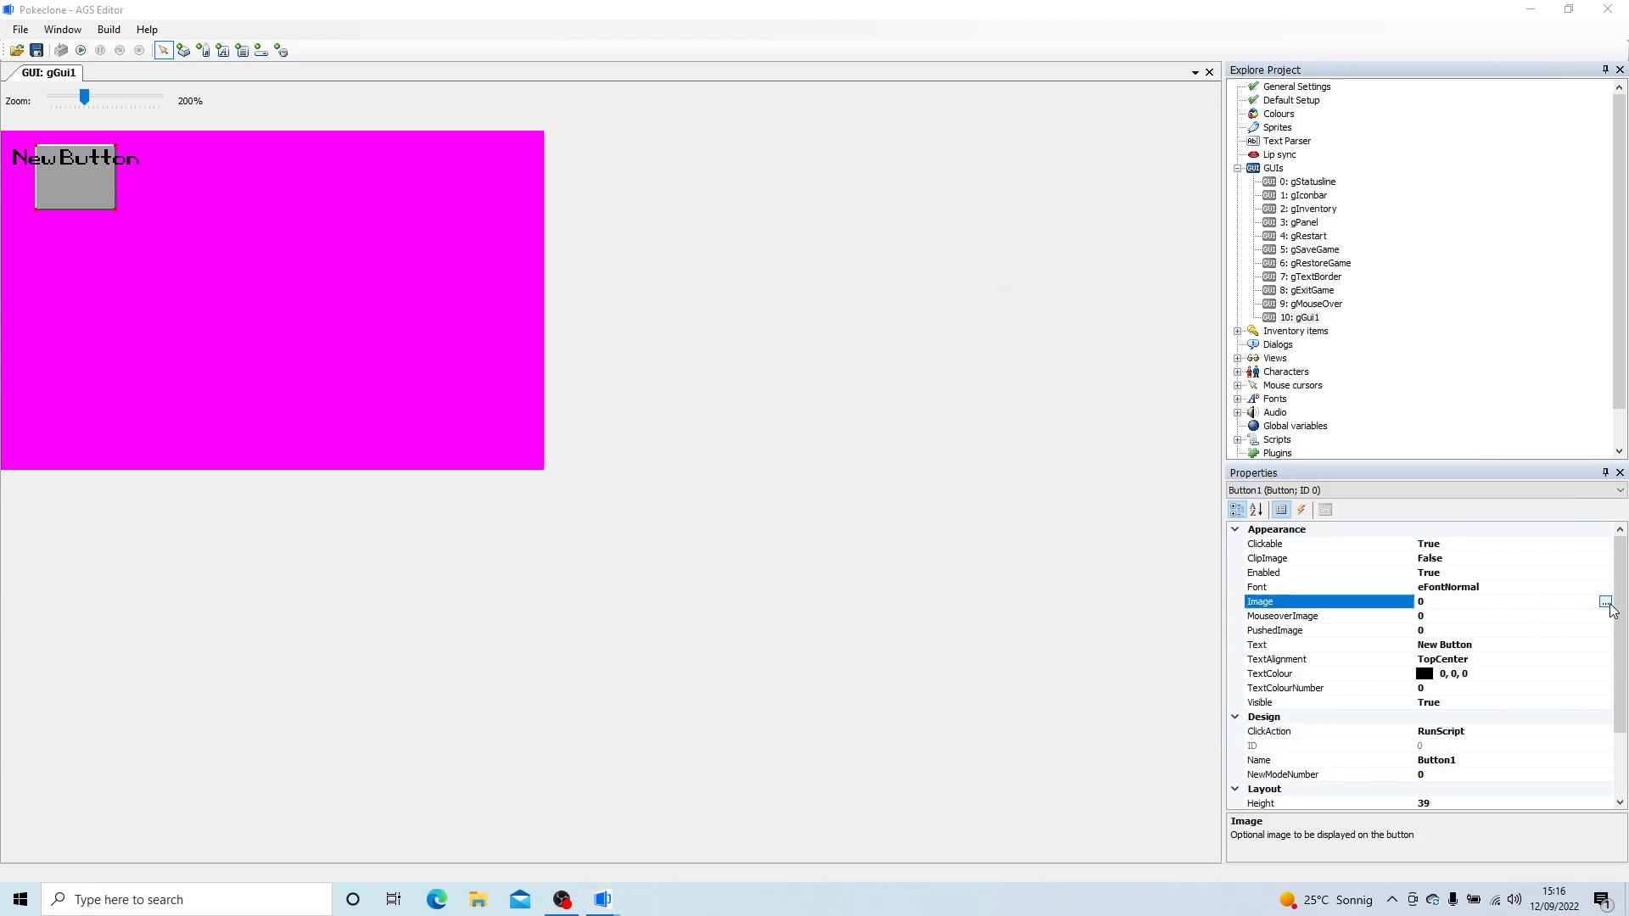
click(1609, 601)
- Open Close WIndow, Option_Highlight, Option_Highlight2, Options Window, Options_hi, Options_Low and Pokemon_Stable_UI for import into the UI sprite folder
right_click(820, 405)
click(605, 320)
right_click(881, 471)
click(937, 479)
click(840, 530)
ctrl+click(936, 545)
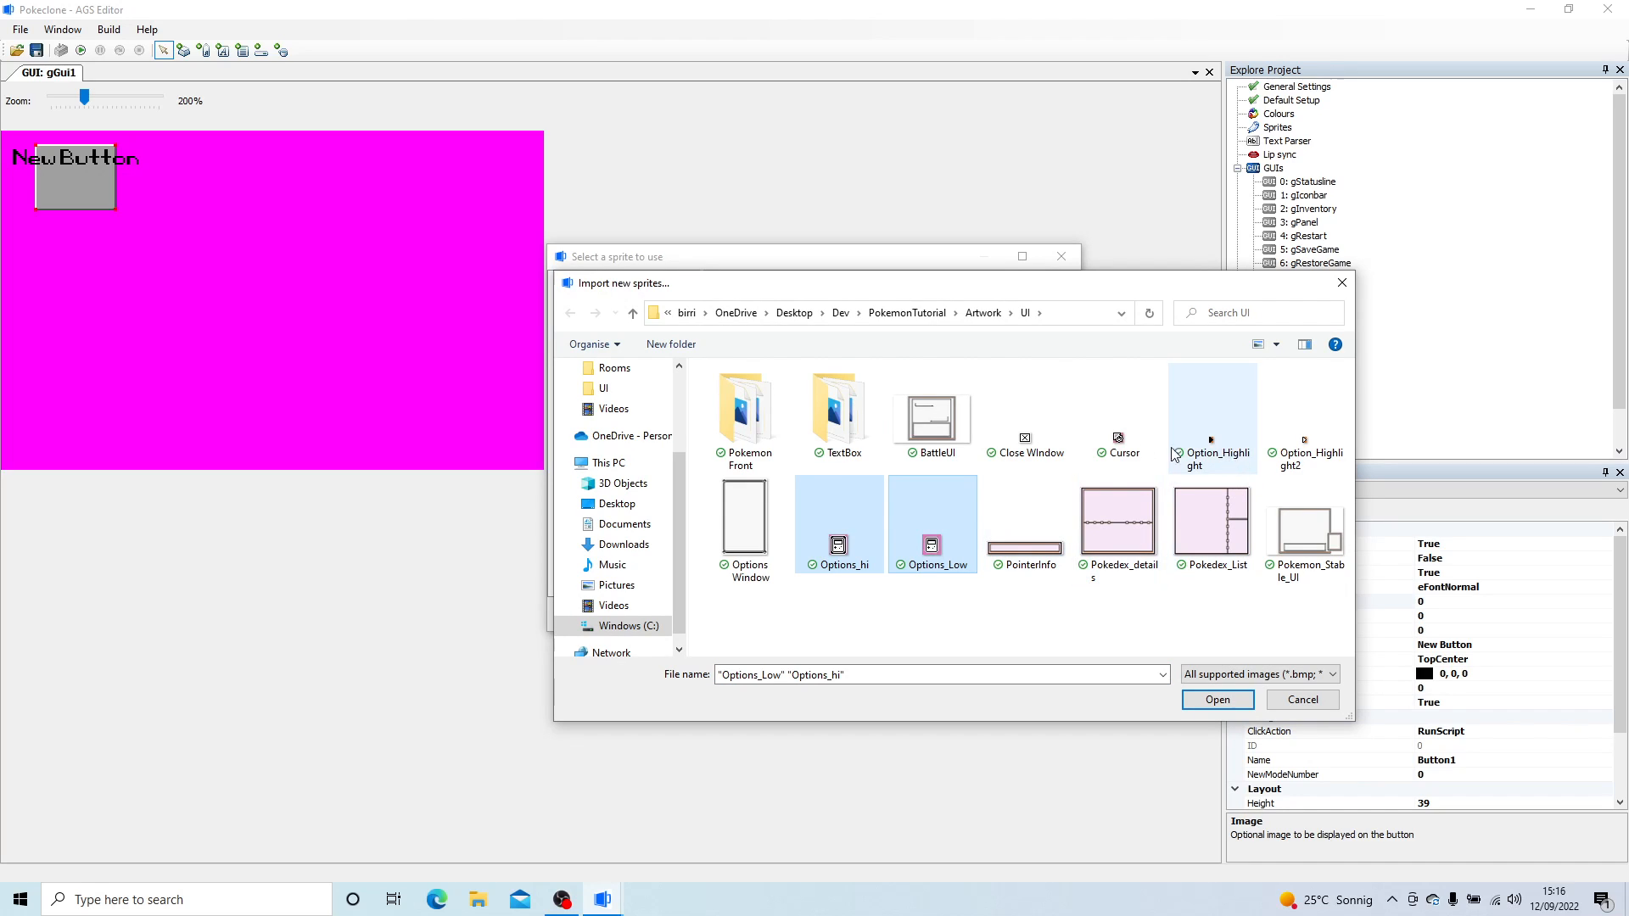
ctrl+click(1046, 454)
ctrl+click(1213, 428)
ctrl+click(1307, 428)
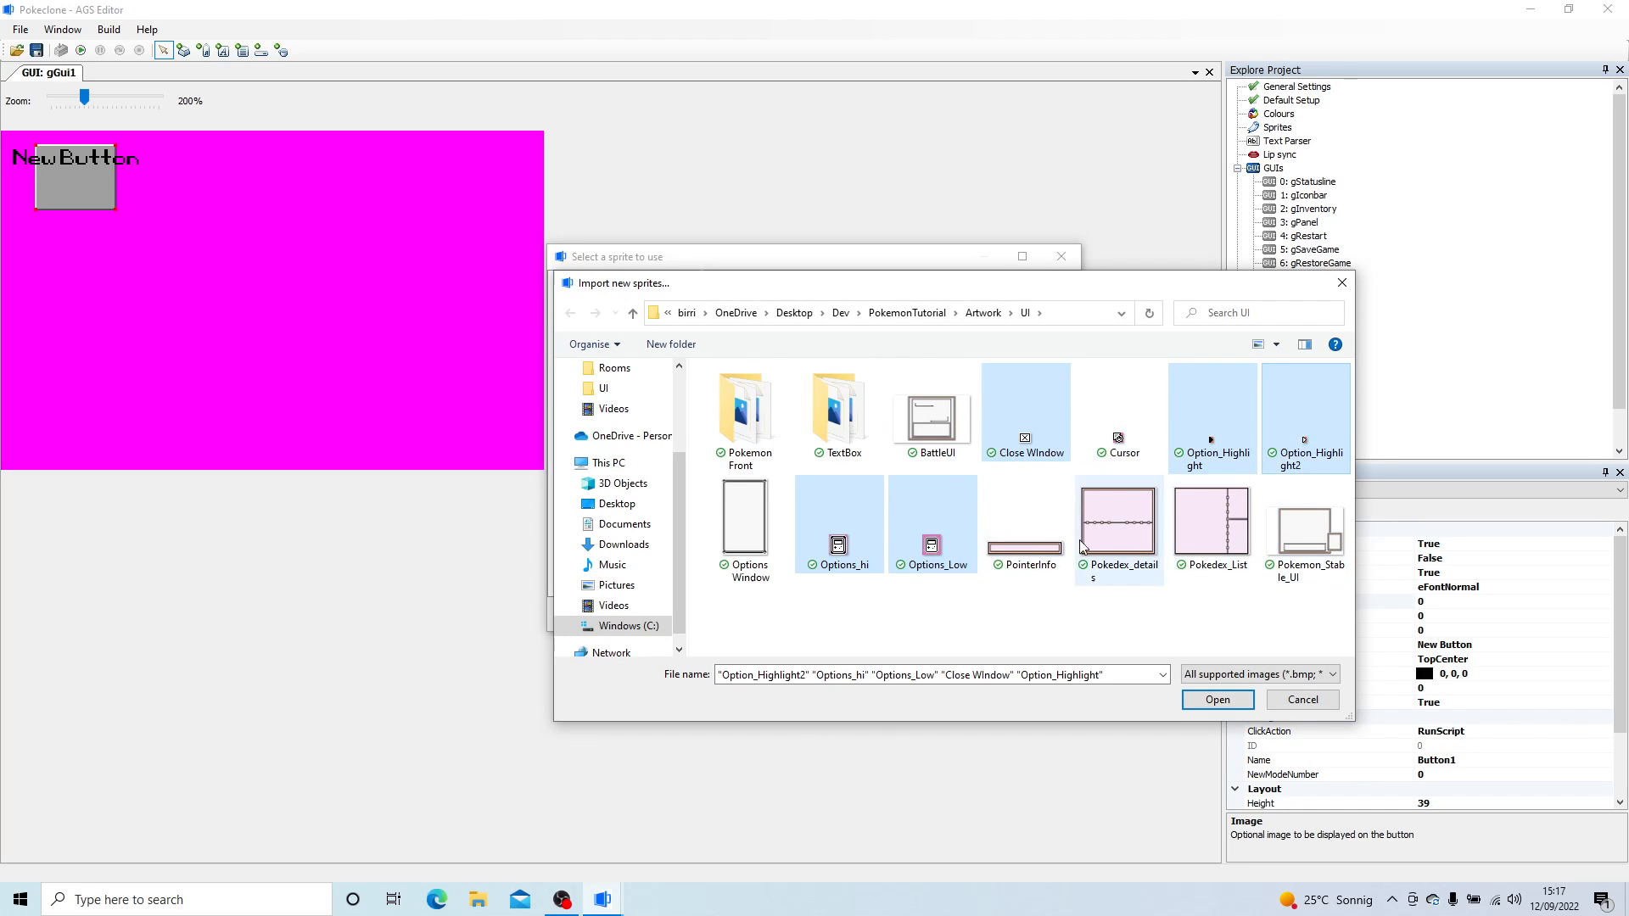
ctrl+click(1306, 531)
ctrl+click(747, 526)
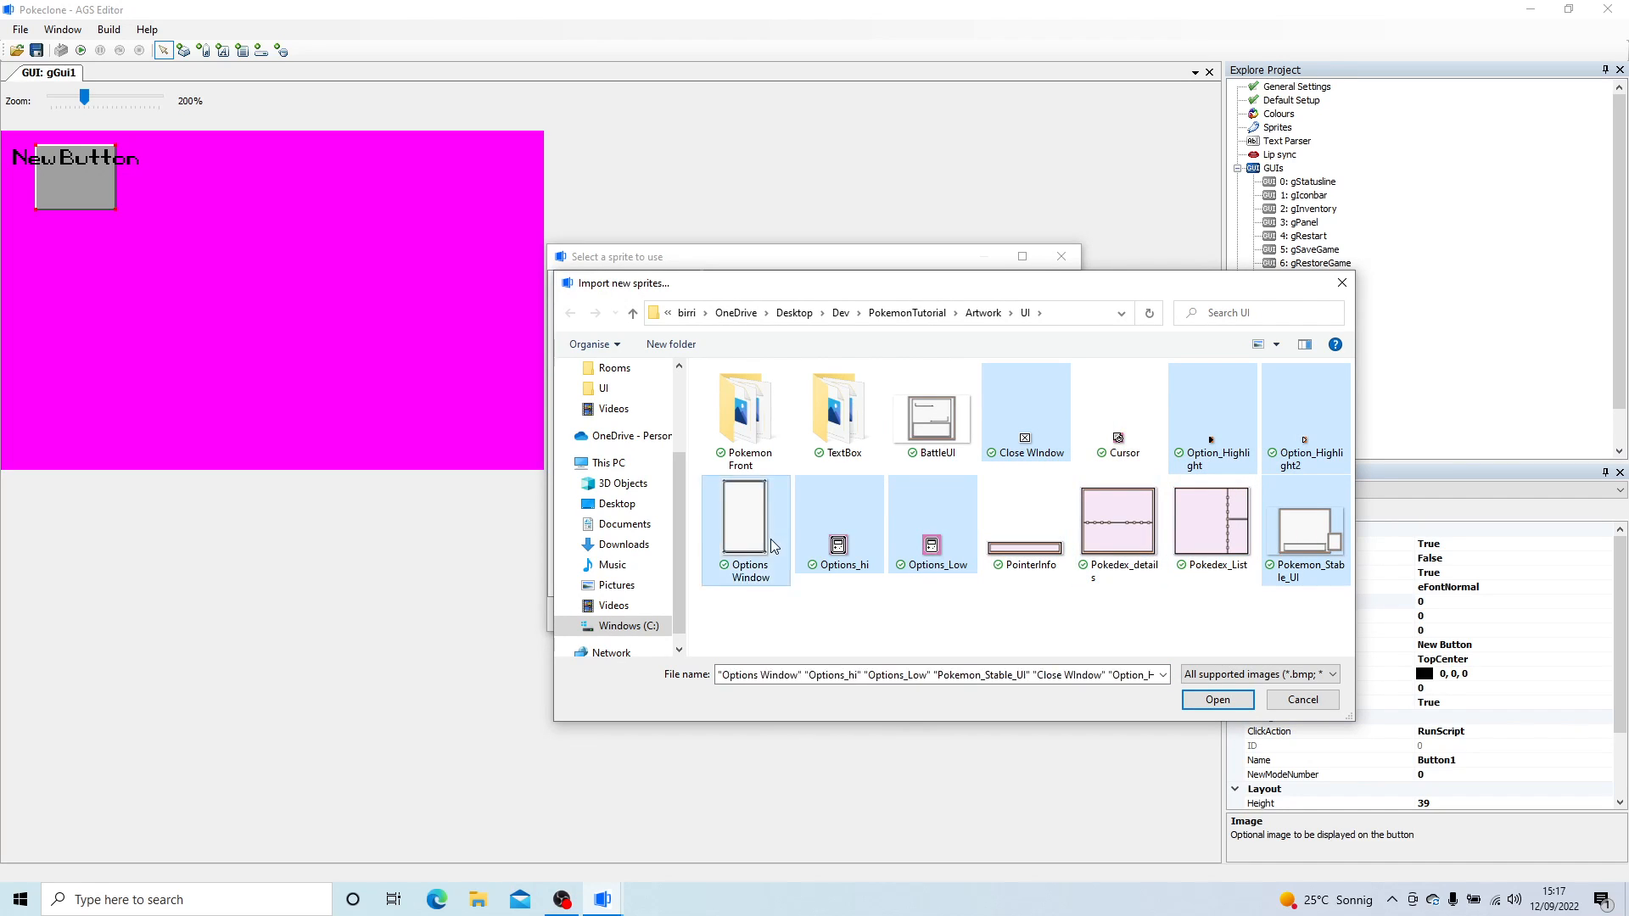
click(1218, 697)
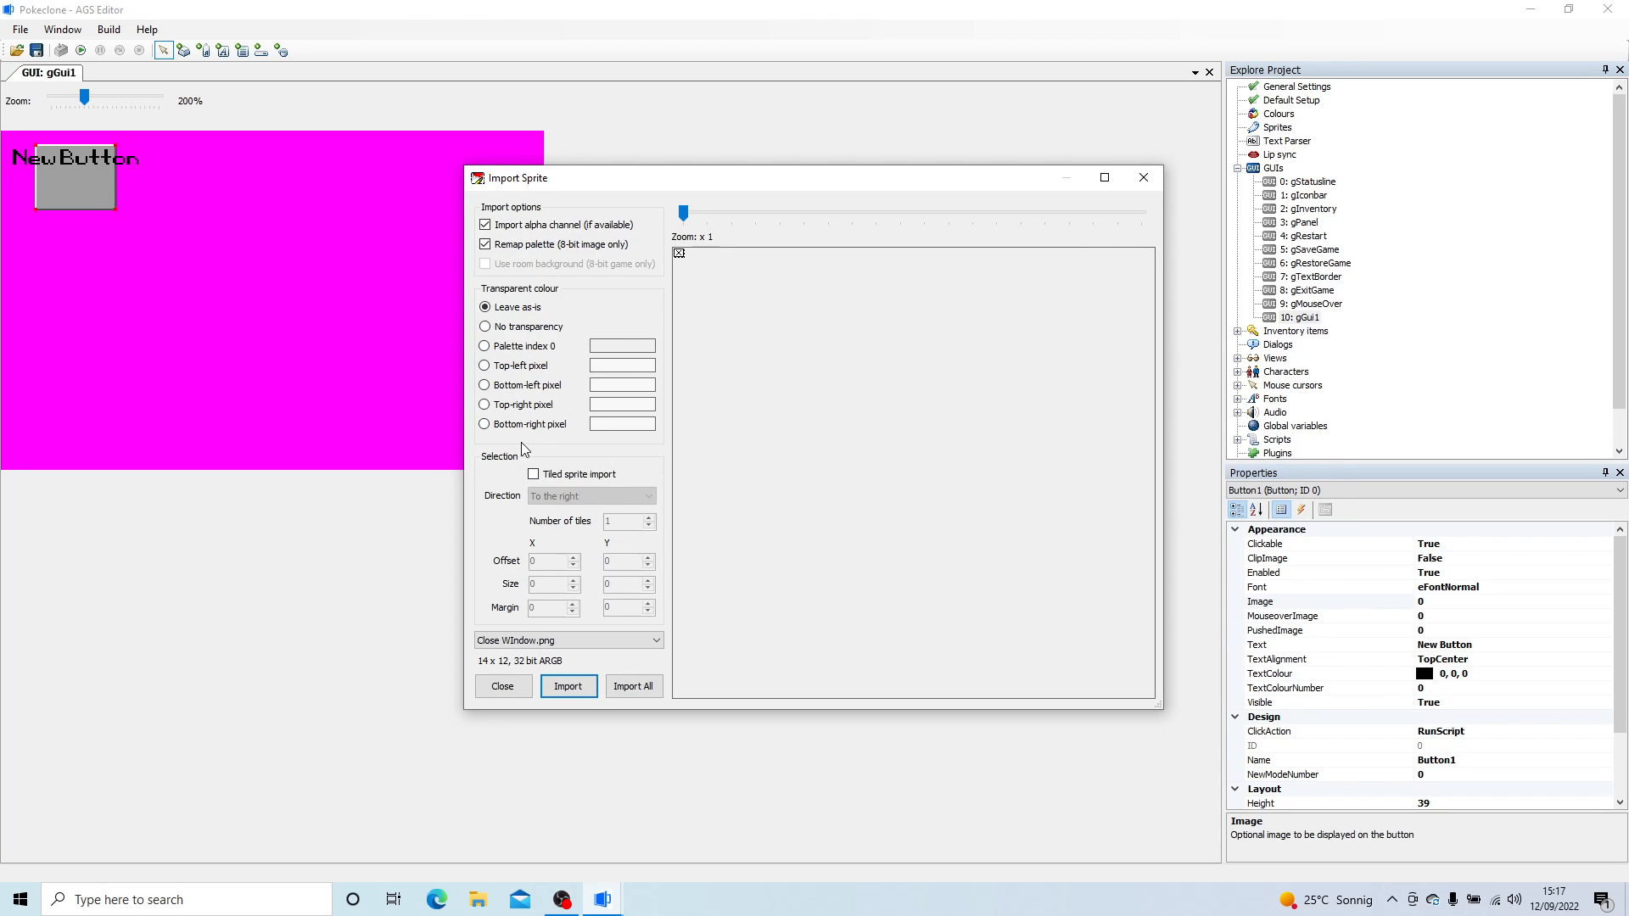
- Import Close WIndow with transparency left as-is, and Option_Highlight and Option_Highlight2 with the top-right pixel as the transparent colour
click(565, 686)
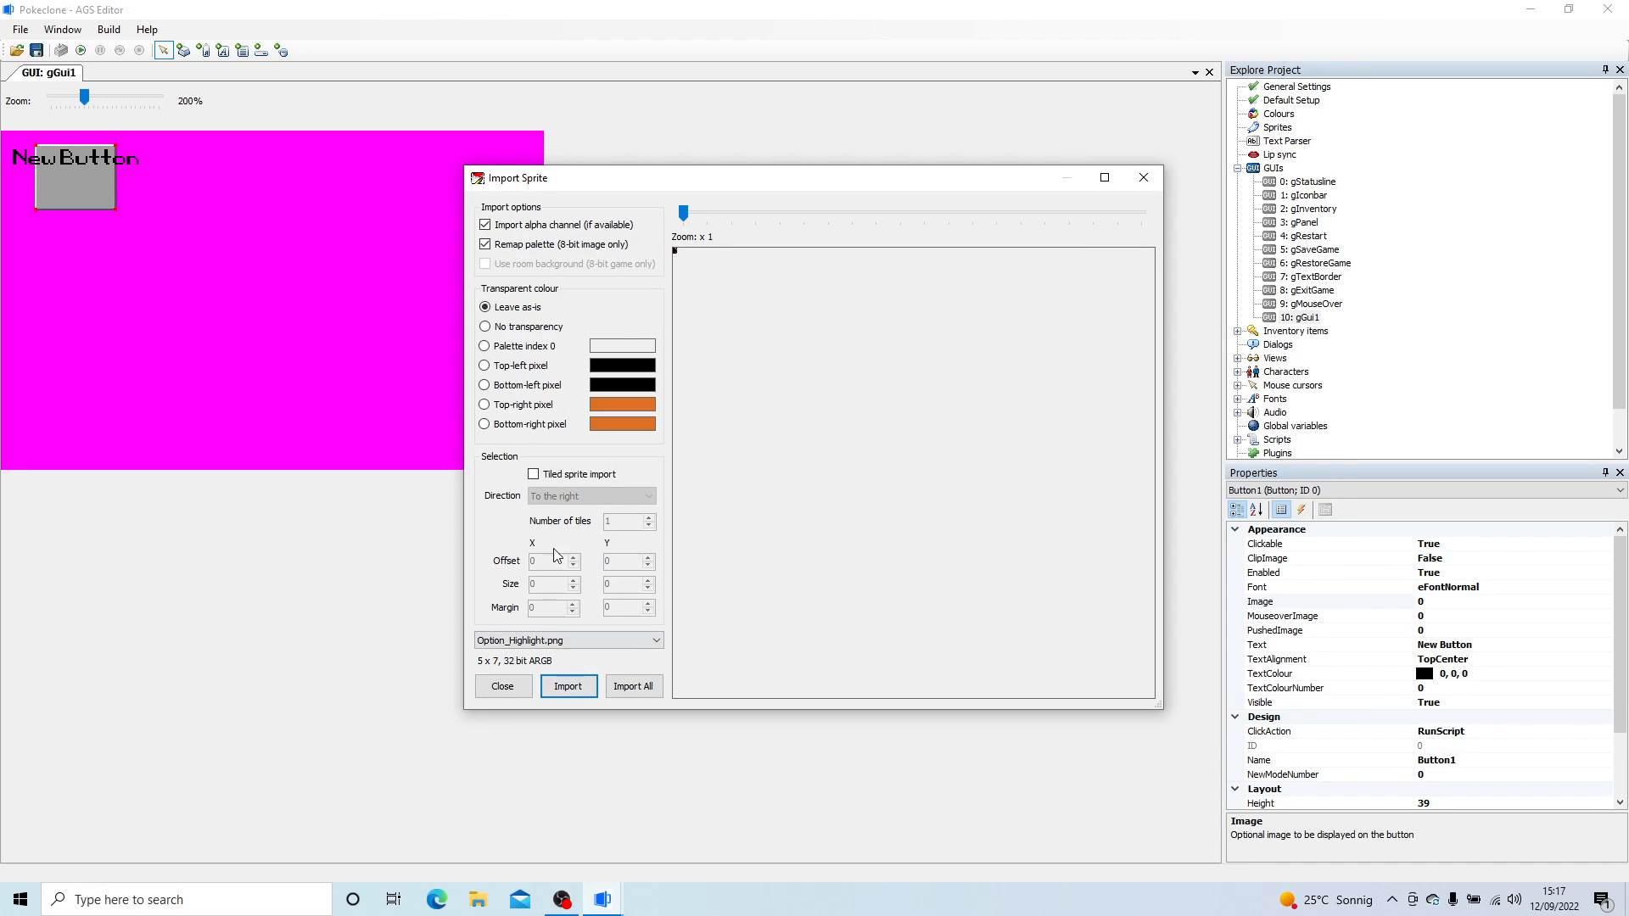
click(537, 405)
click(569, 692)
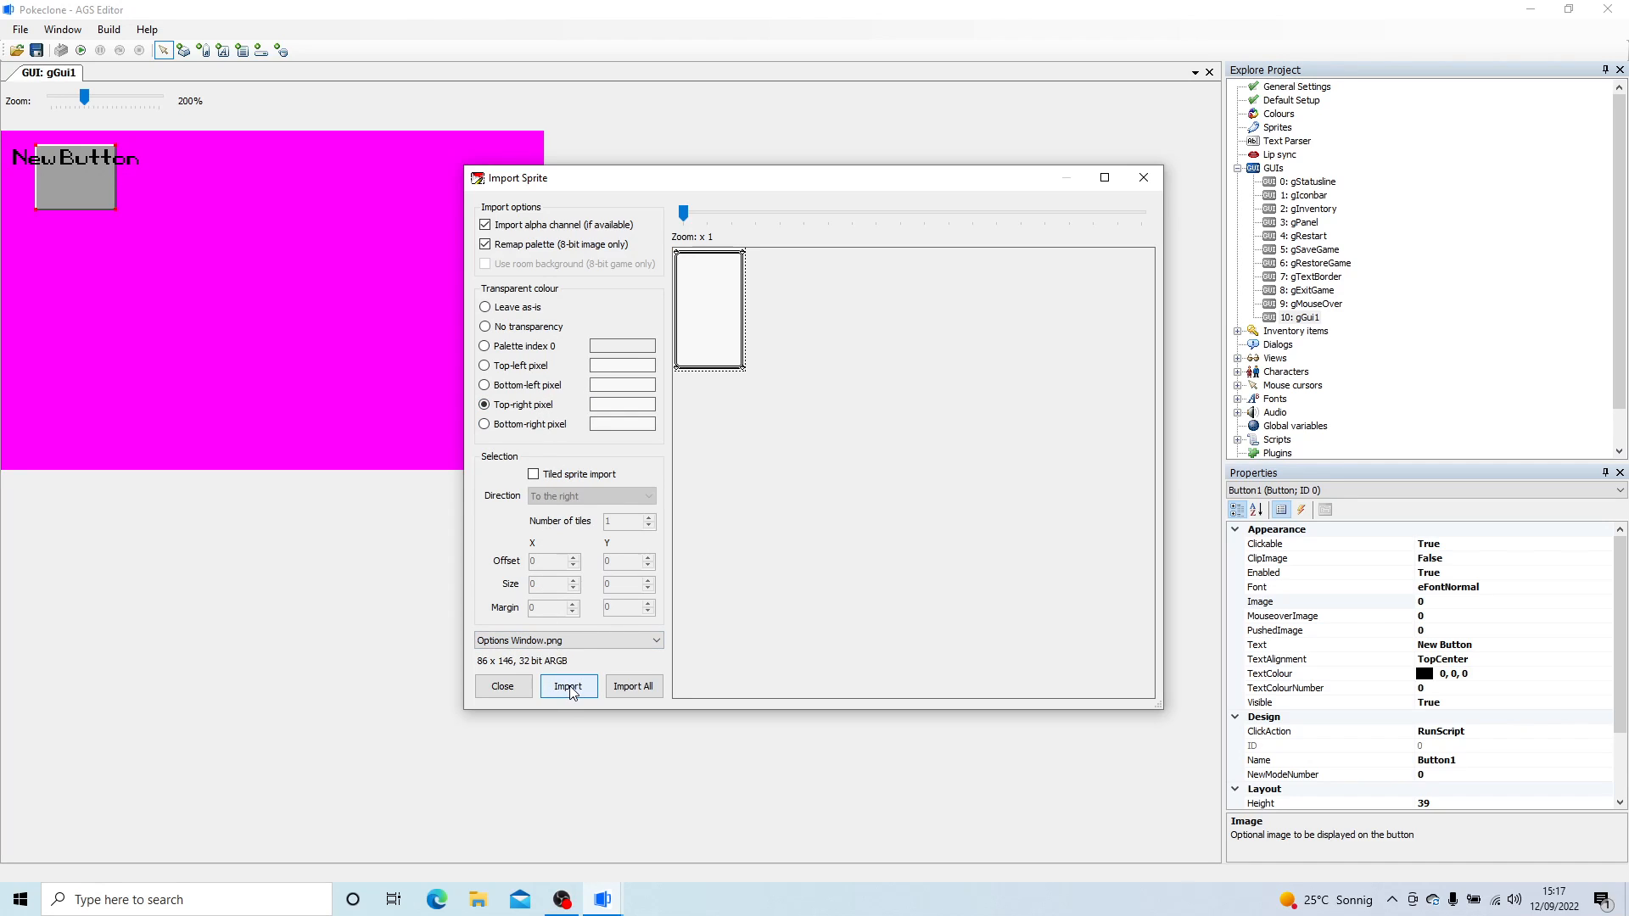
- Import Options Window.png with no transparency
click(519, 310)
click(521, 330)
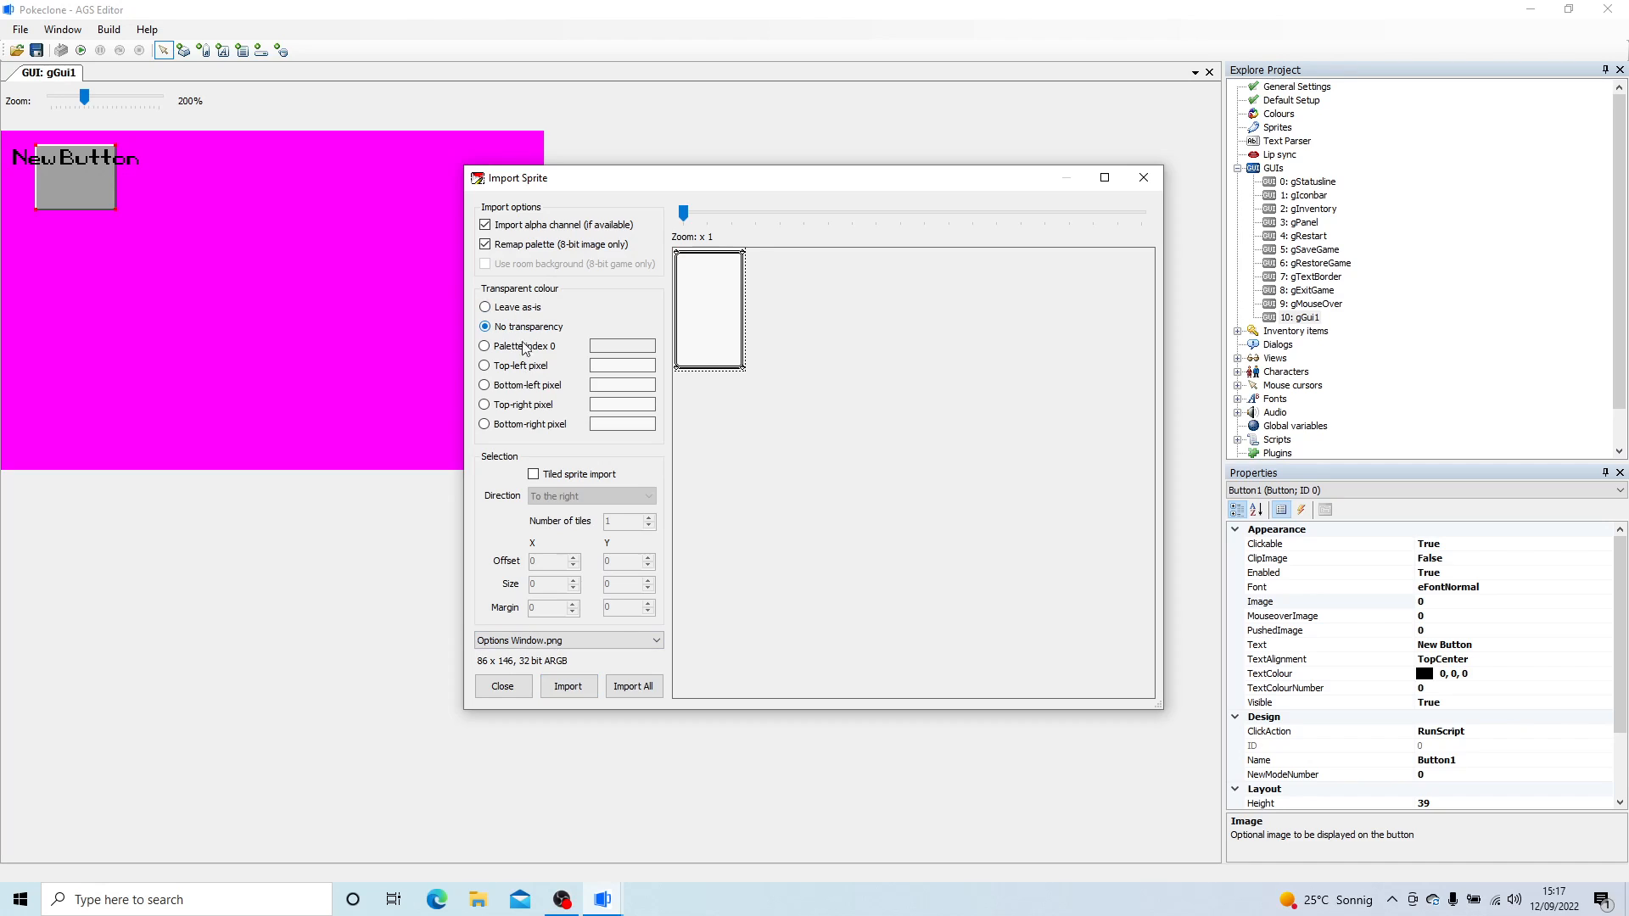
click(577, 696)
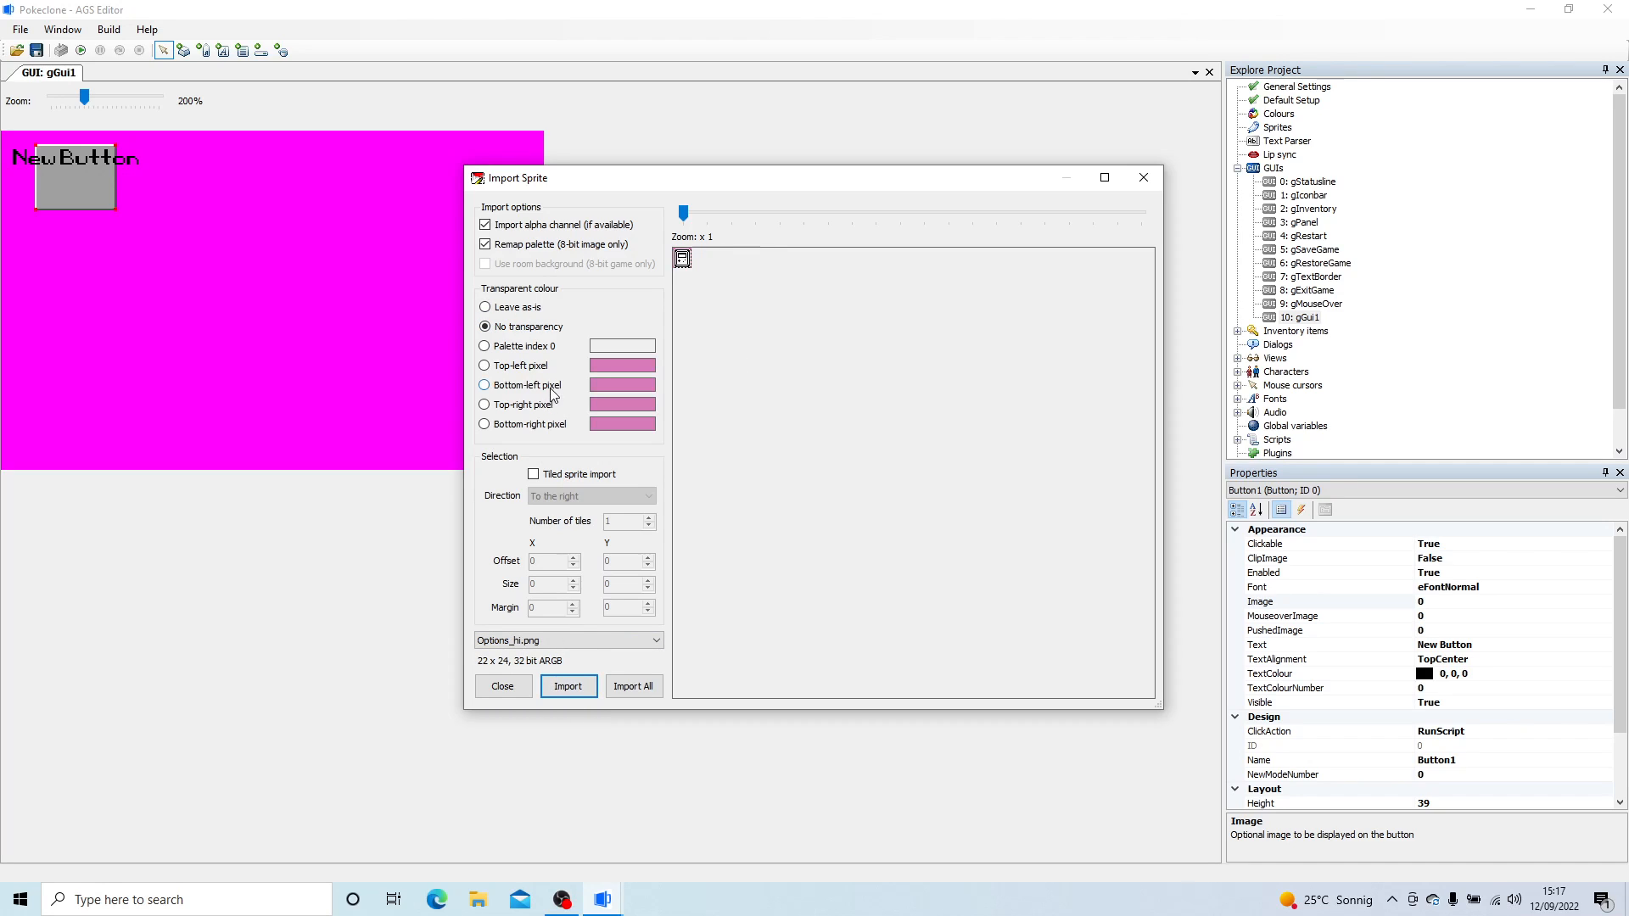
- Import Options_hi and Options_Low with the top-left pixel as transparent colour, and Pokemon_Stable_UI with palette index 0
click(524, 365)
click(574, 687)
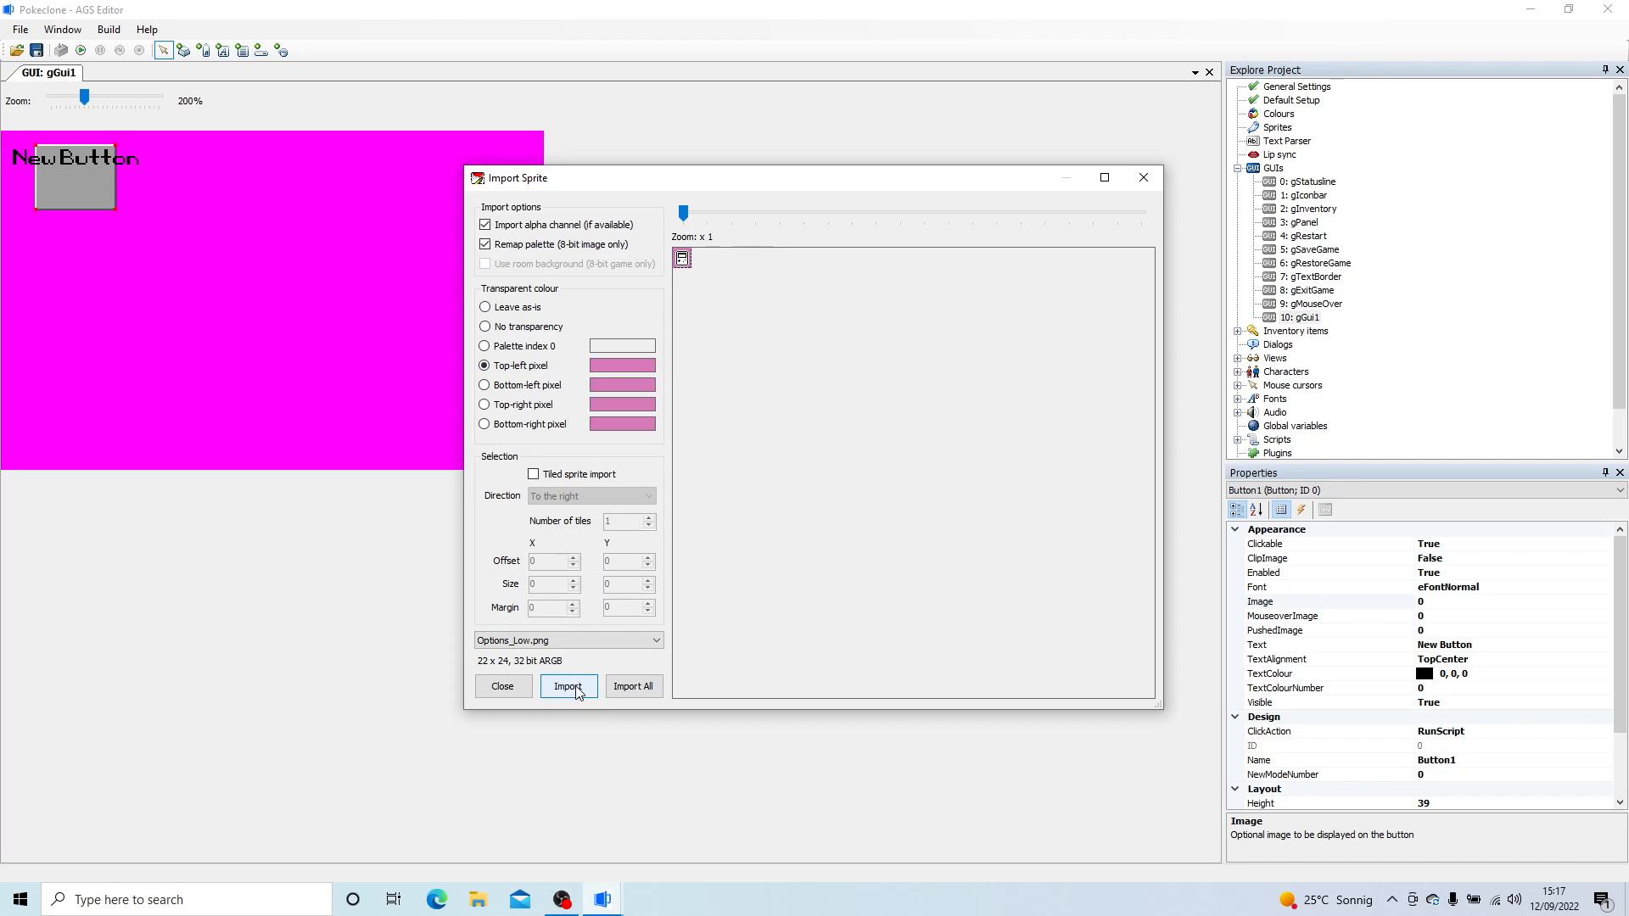
click(577, 687)
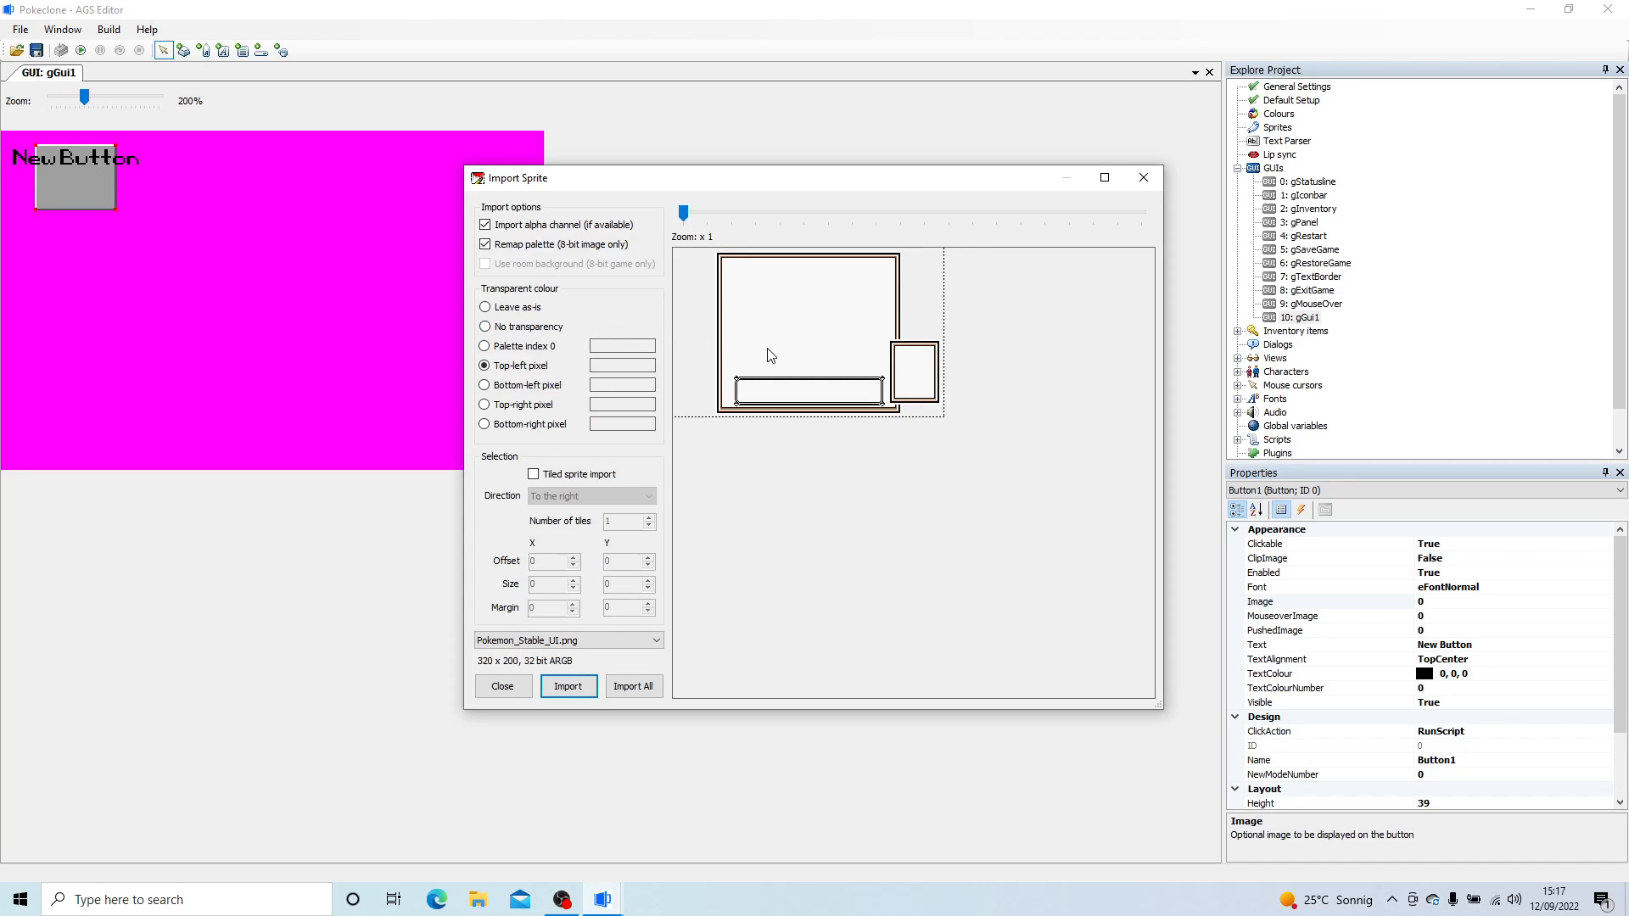
click(511, 348)
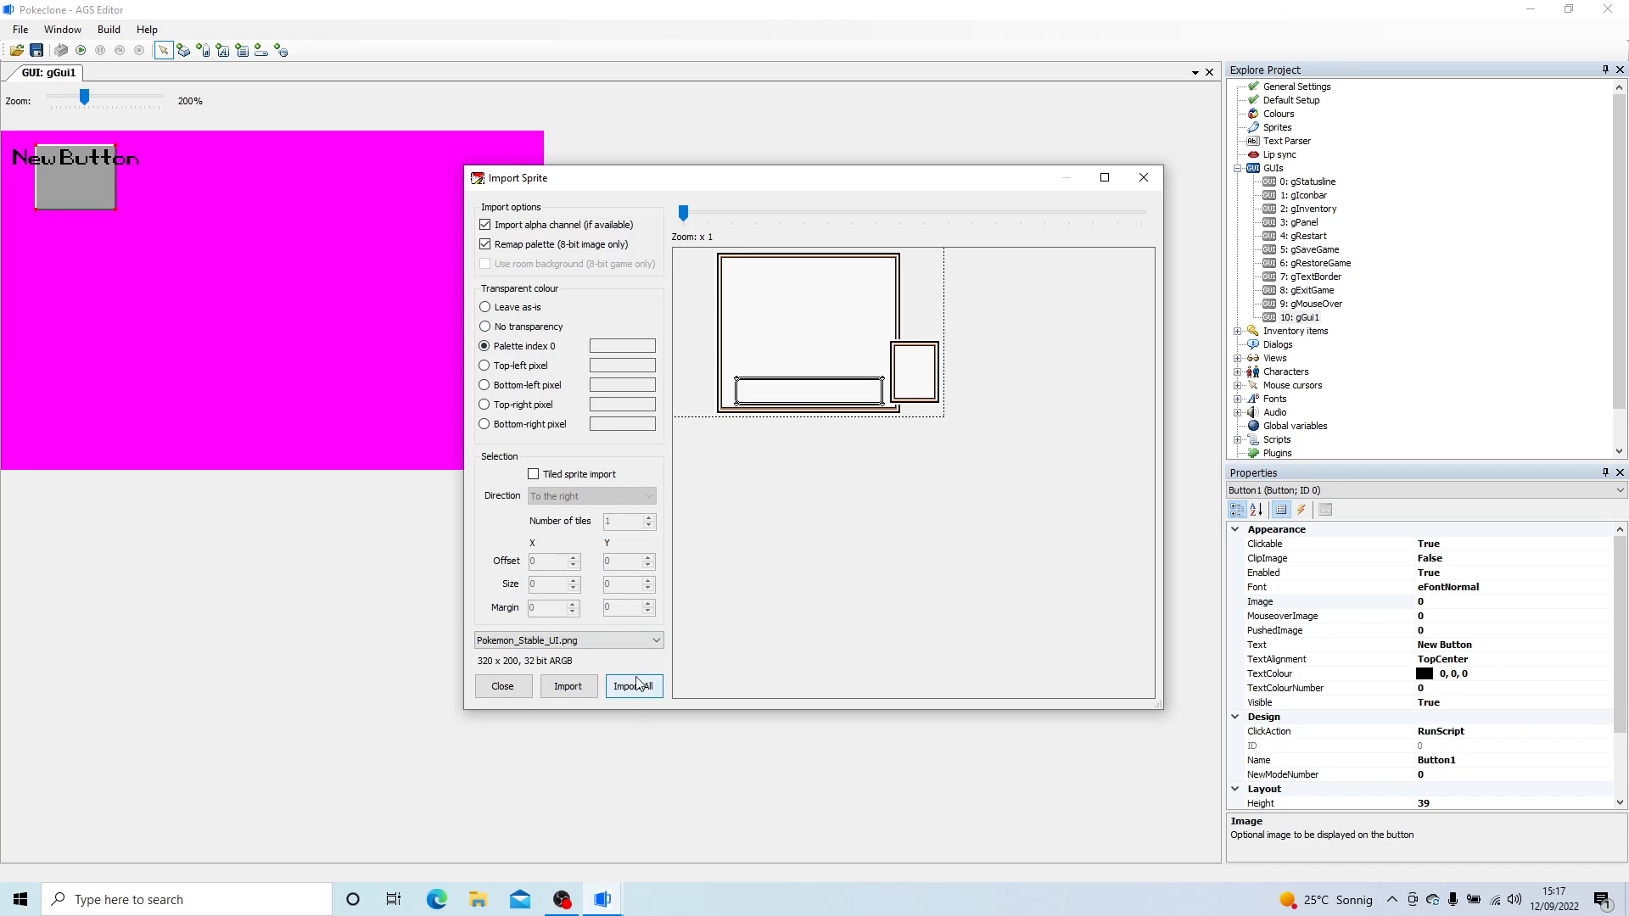
click(582, 689)
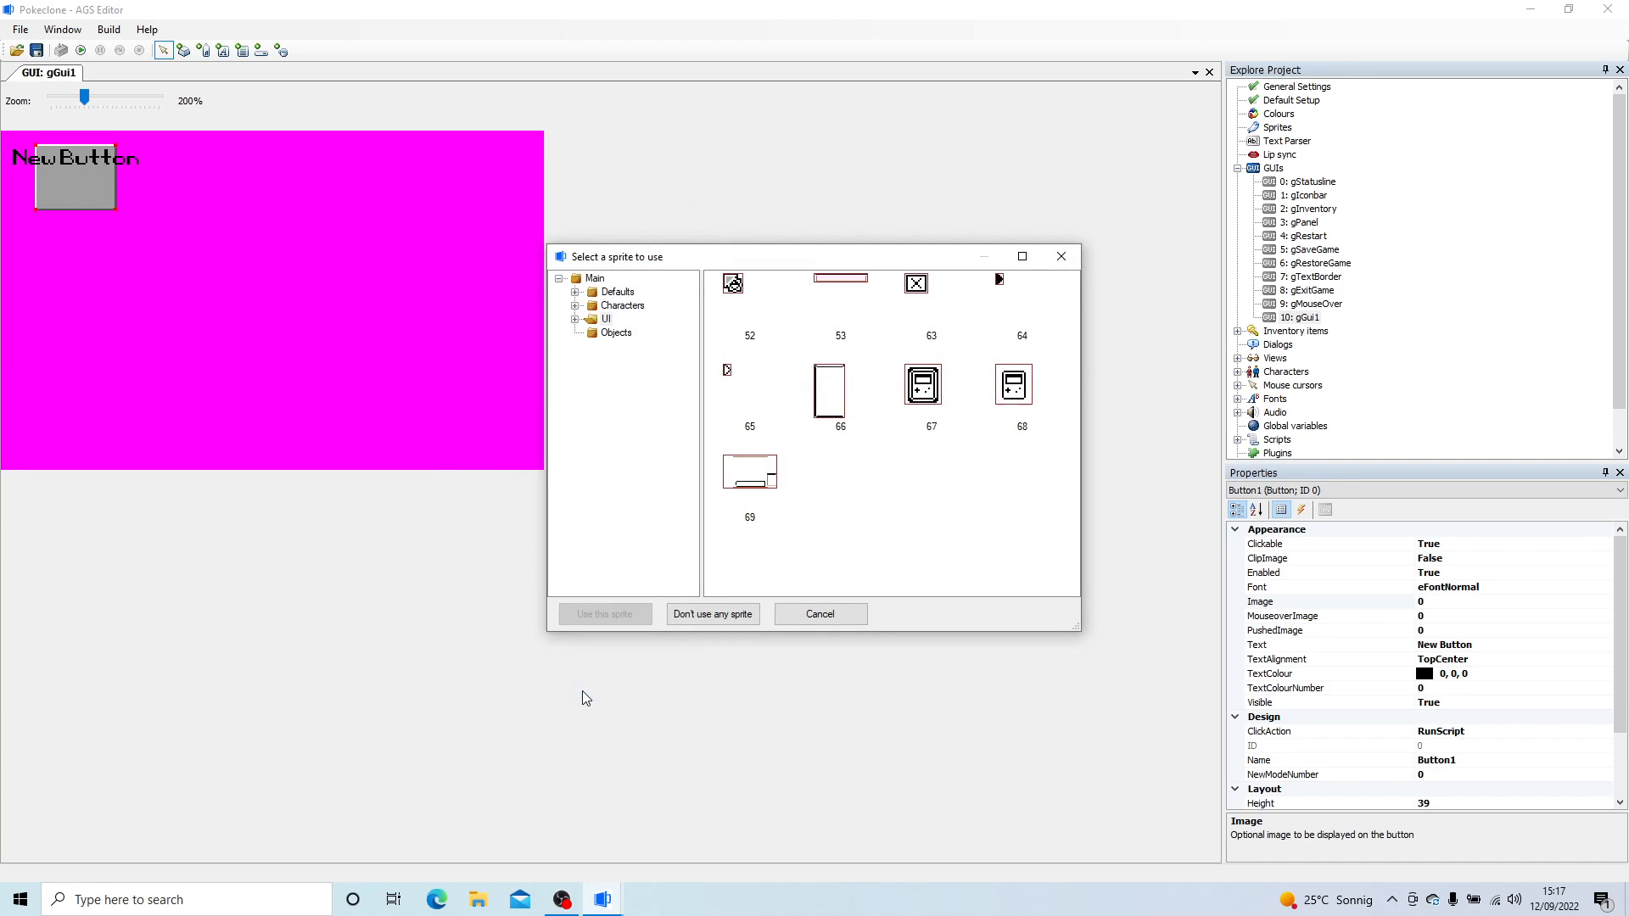
- Assign sprite 68 as the button's image and move the button to the GUI's upper-left corner at 0, 0
double_click(757, 469)
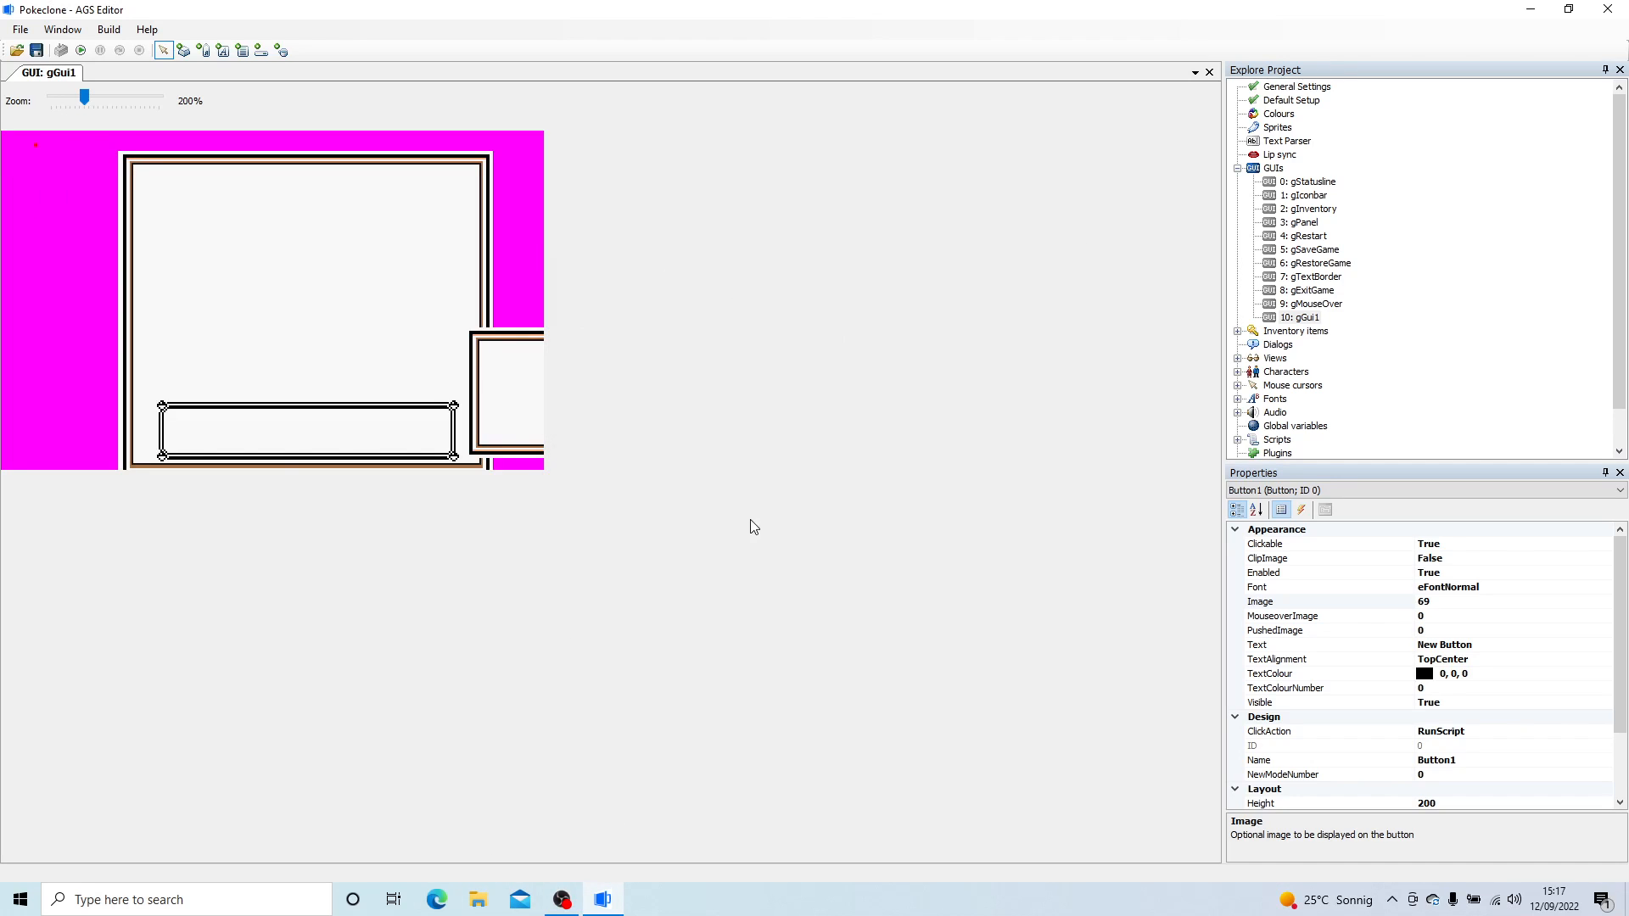
click(1480, 601)
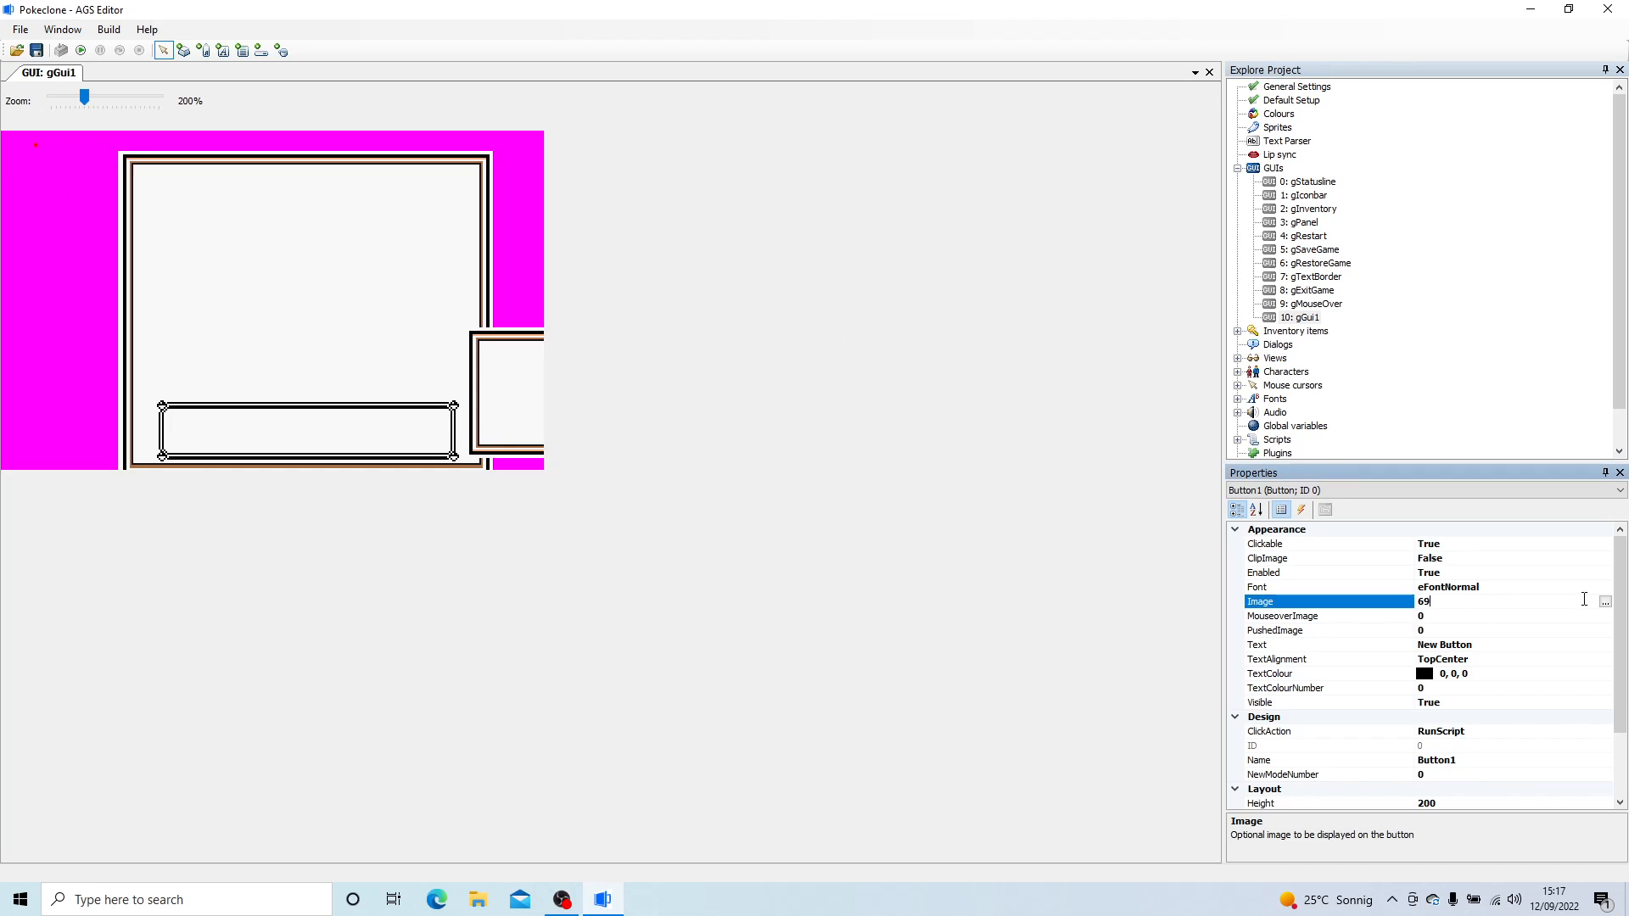
click(1604, 601)
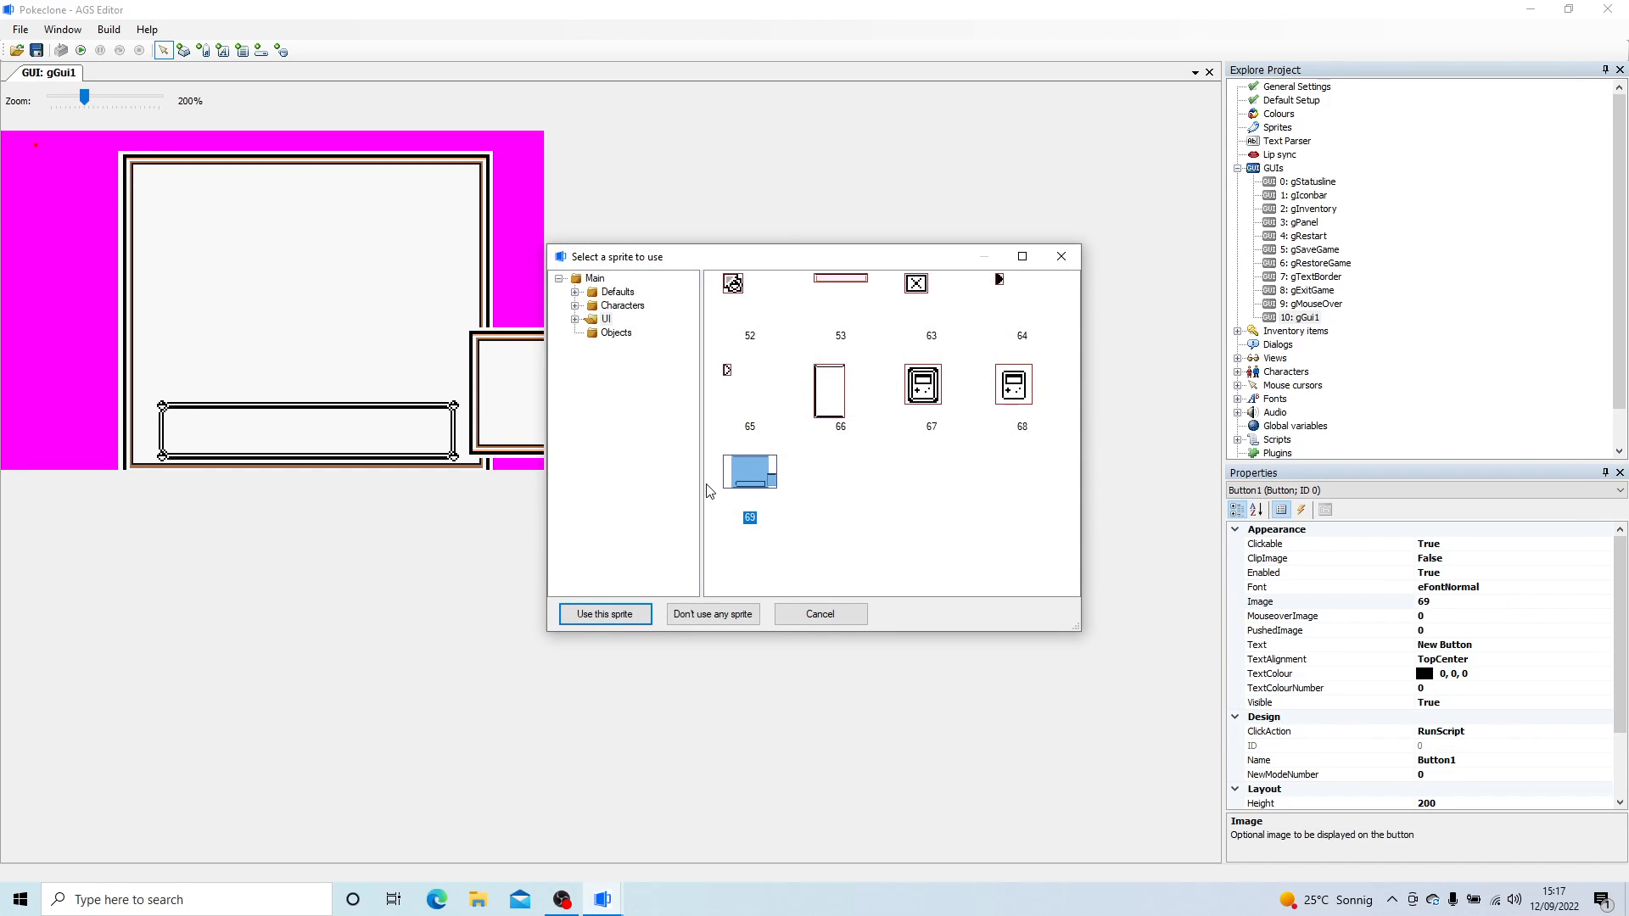
double_click(1013, 385)
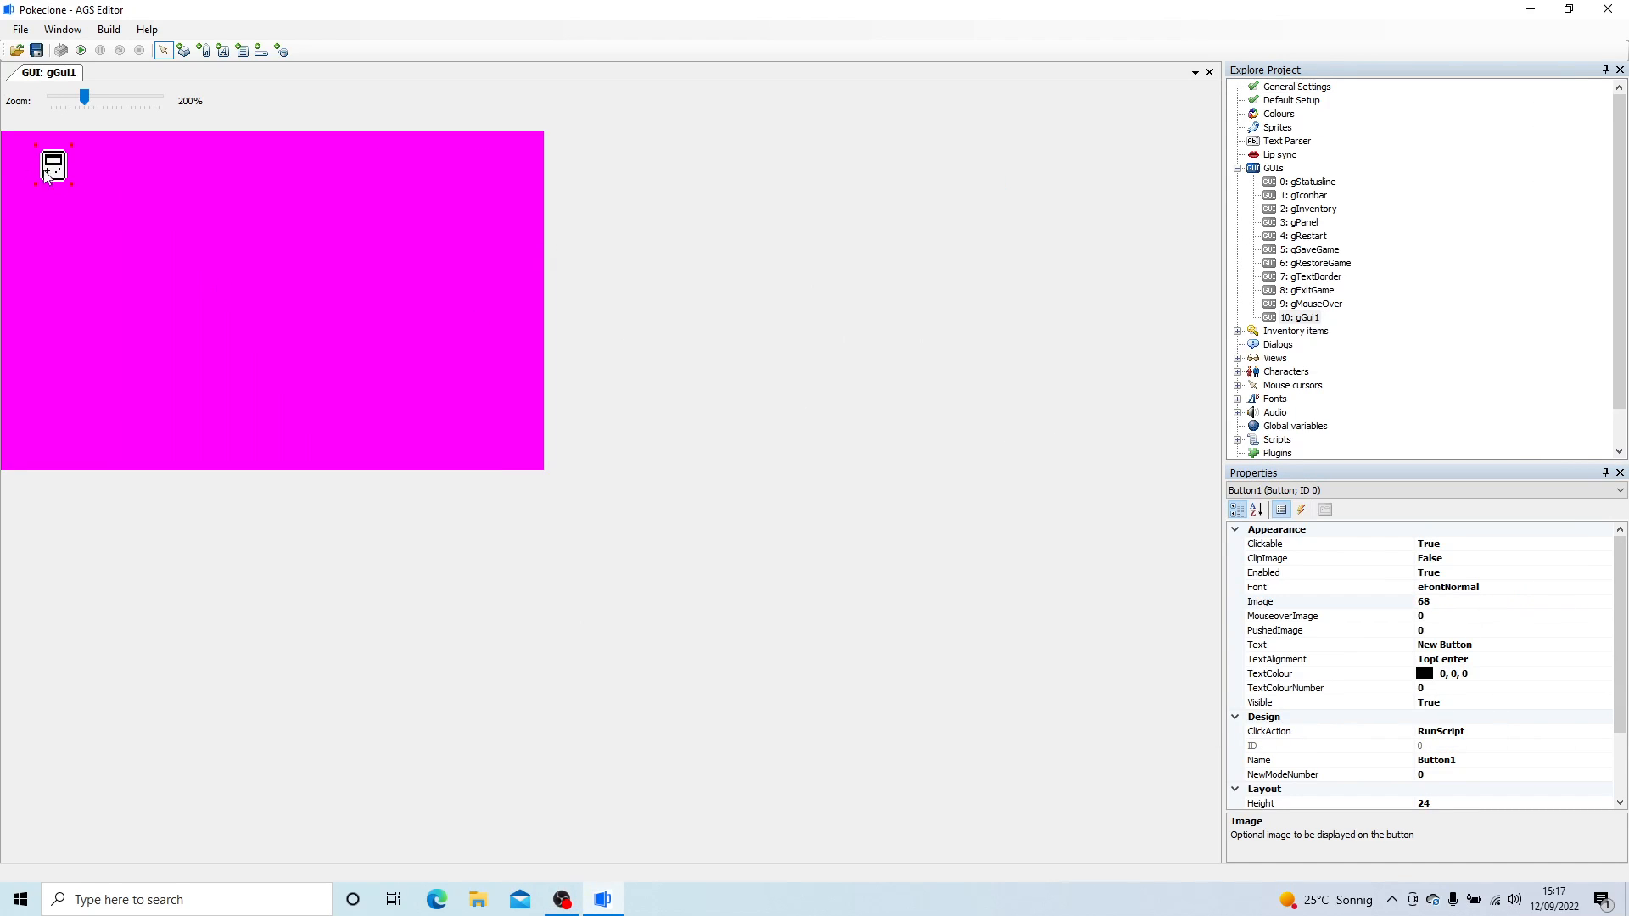
drag(84, 98, 159, 100)
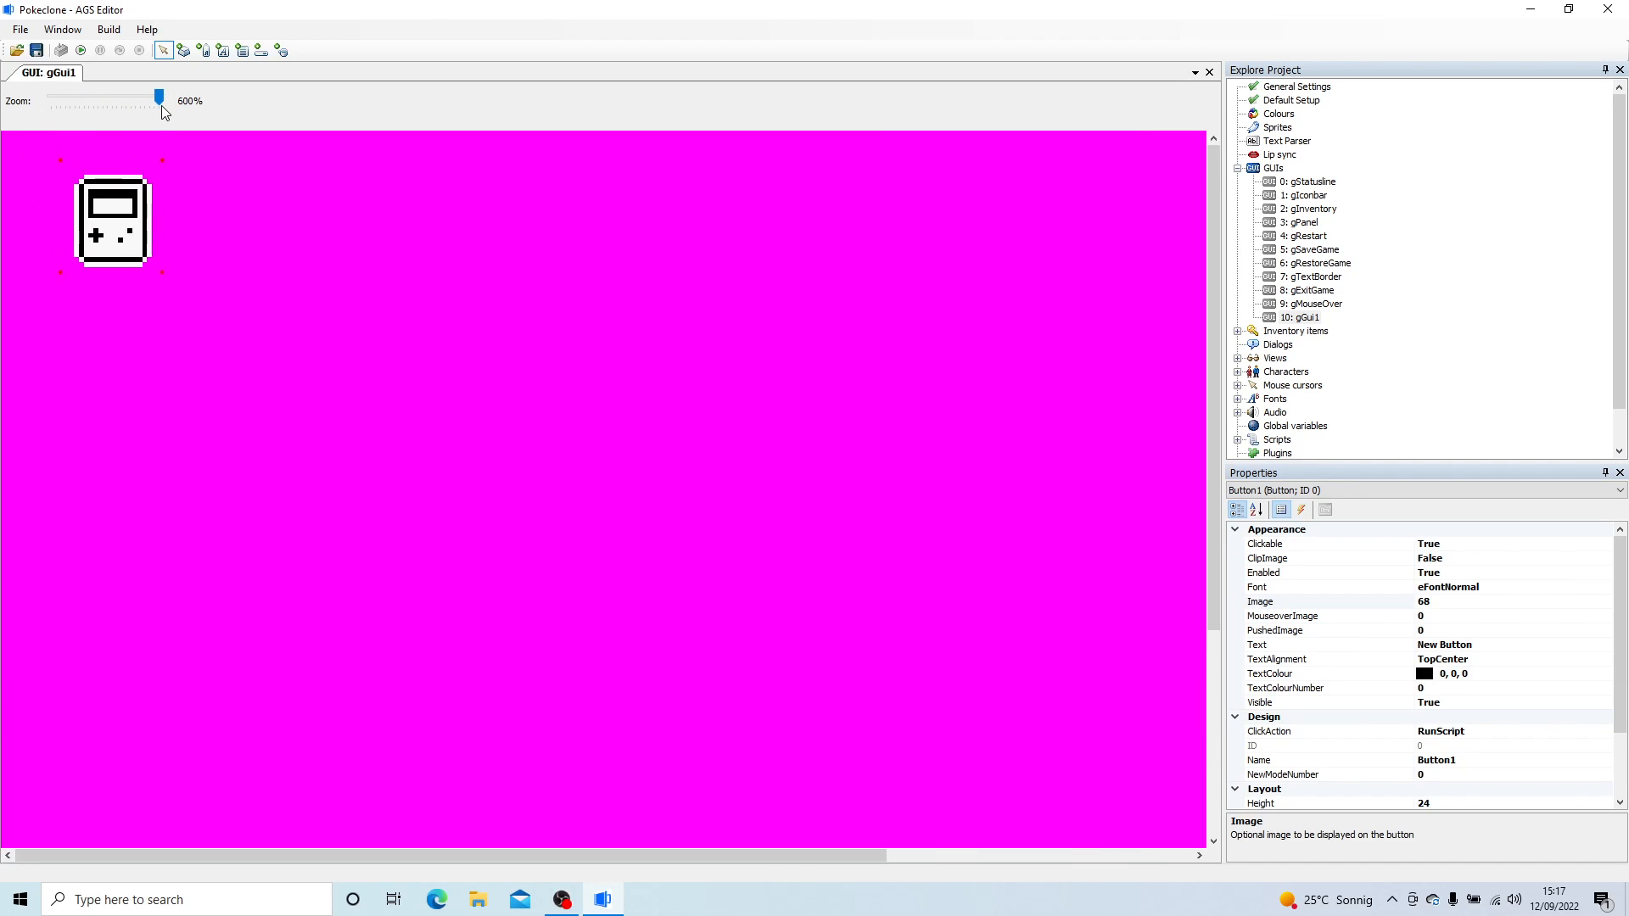
drag(123, 206, 61, 171)
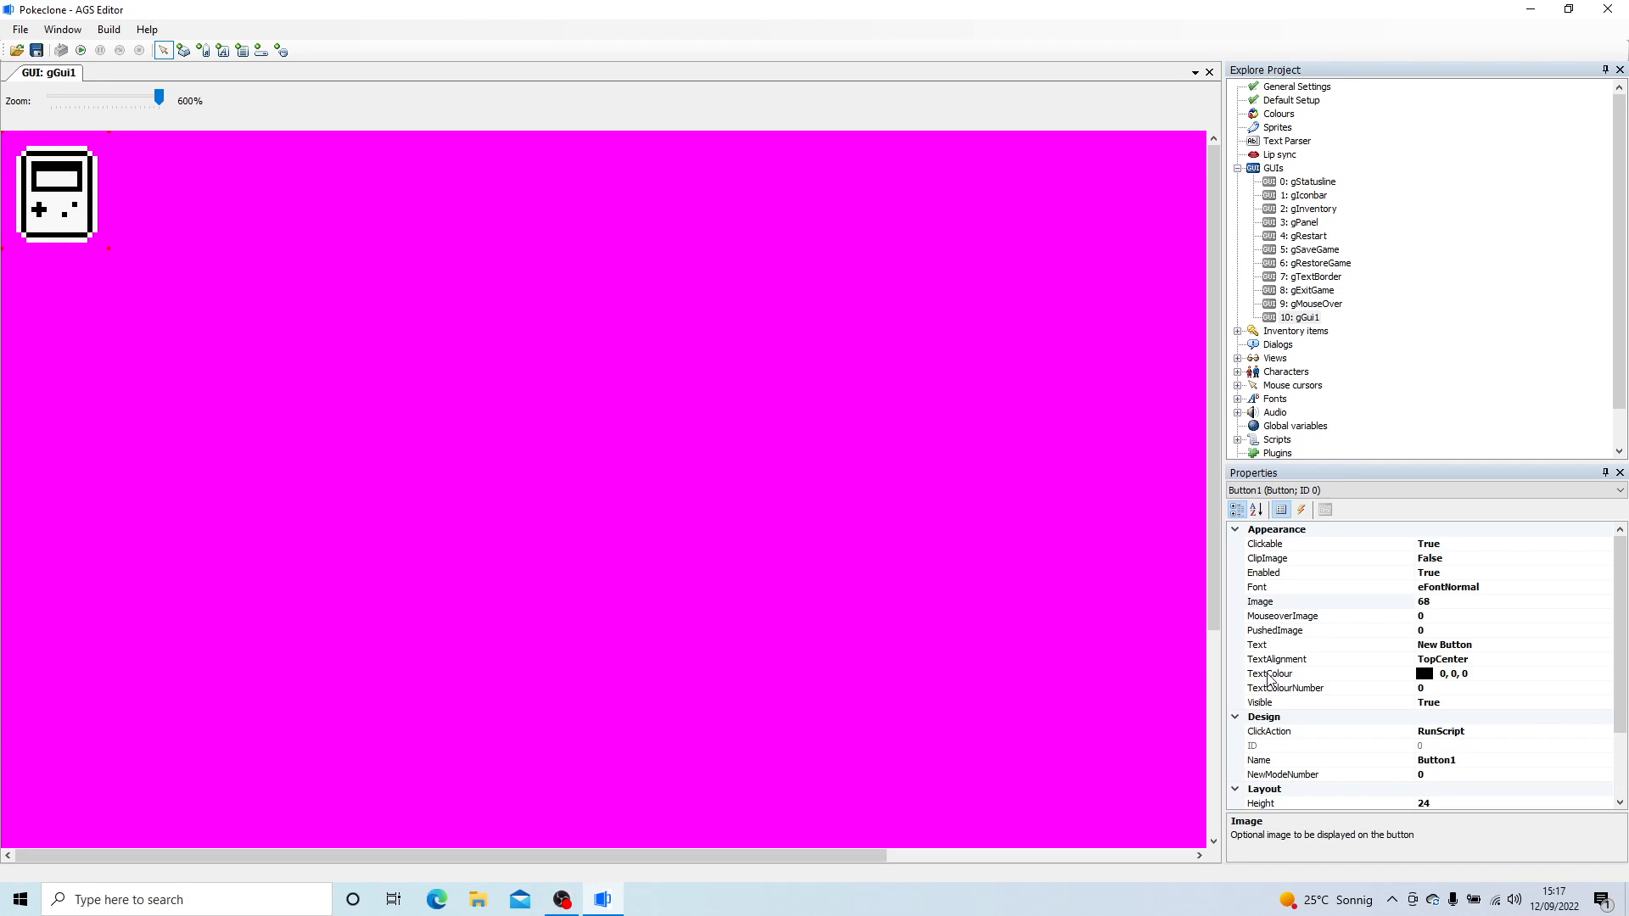
- Set the button's mouseover image and pushed image both to sprite 67
click(1565, 617)
click(1605, 616)
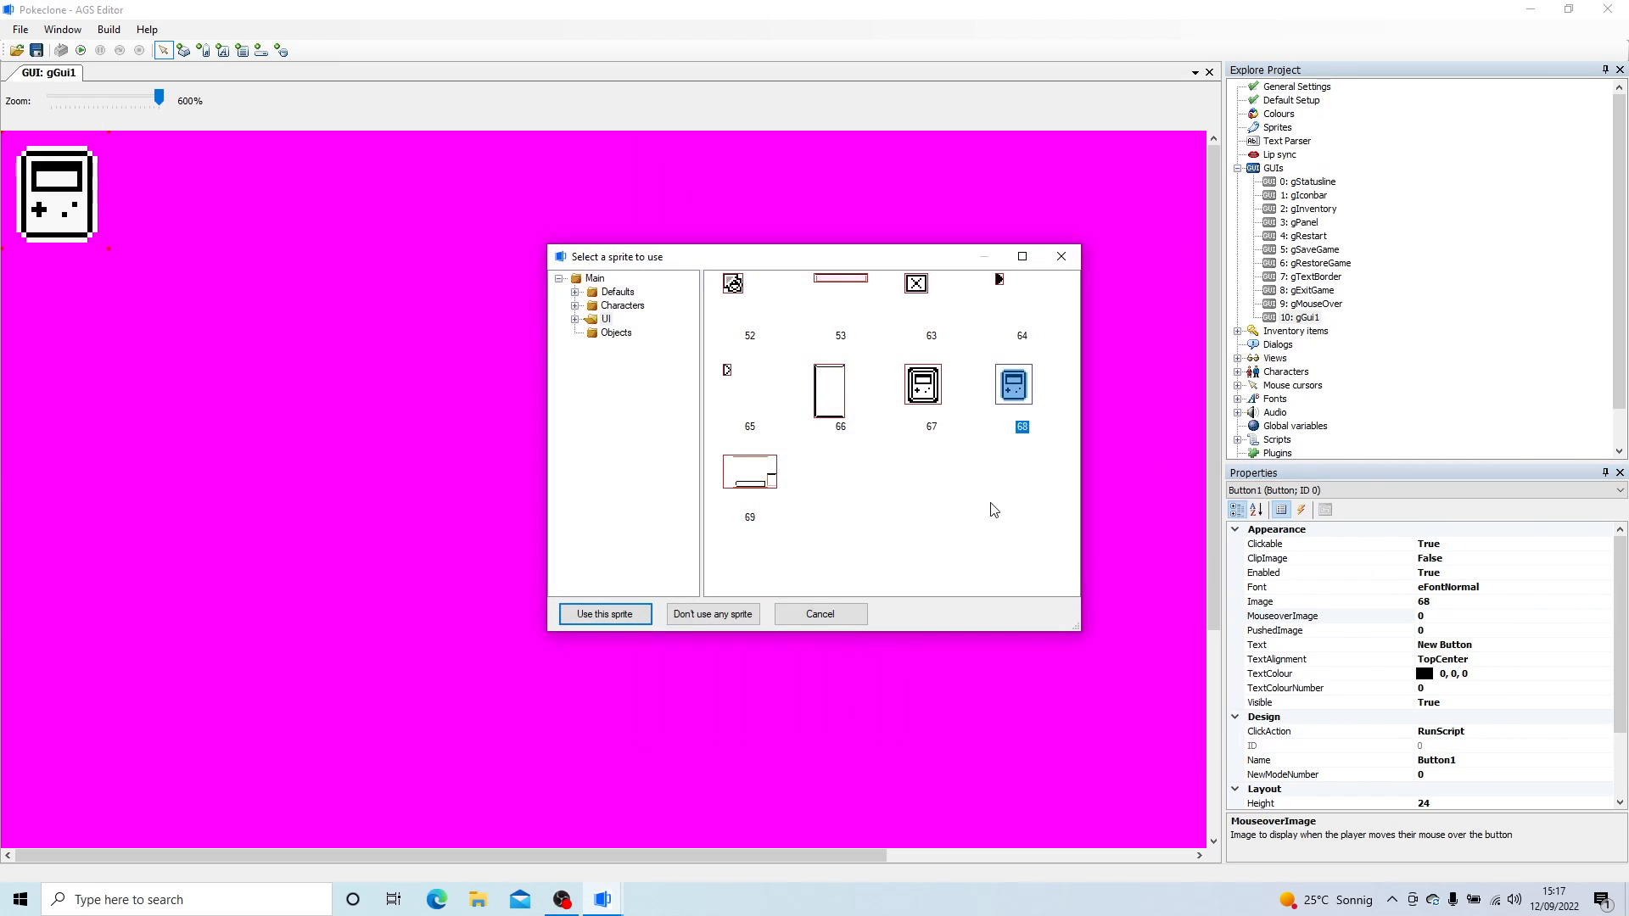
double_click(931, 386)
click(1461, 630)
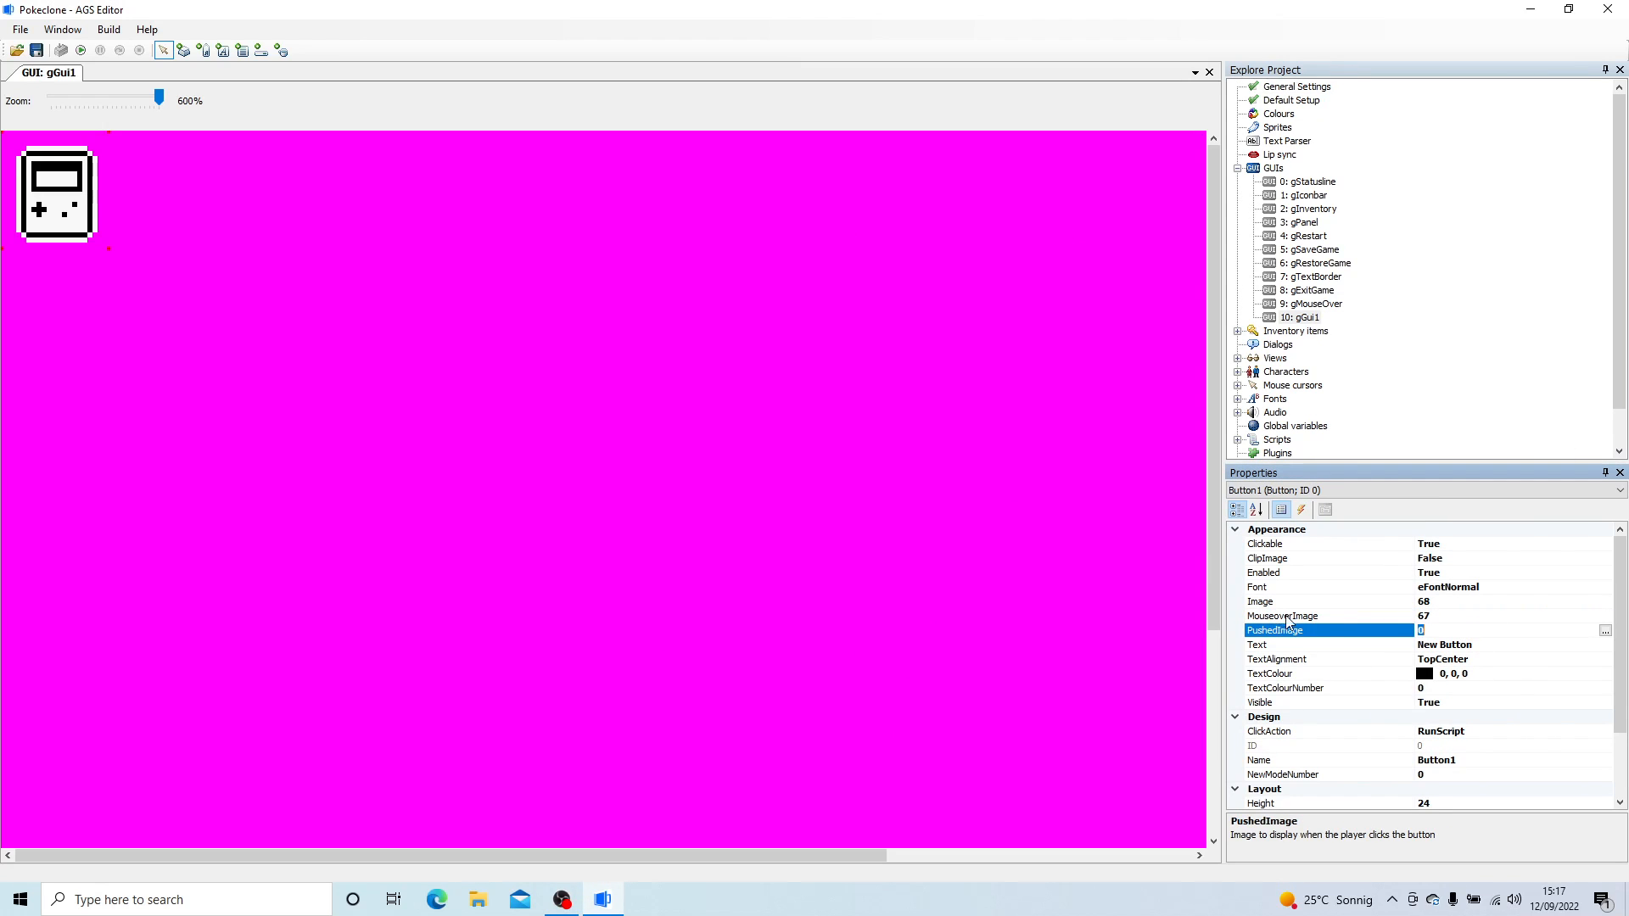
text(67)
key(Return)
- Resize gGui1 to match its button, with a height of 24 and a width of 22
scroll(1559, 767, down, 2)
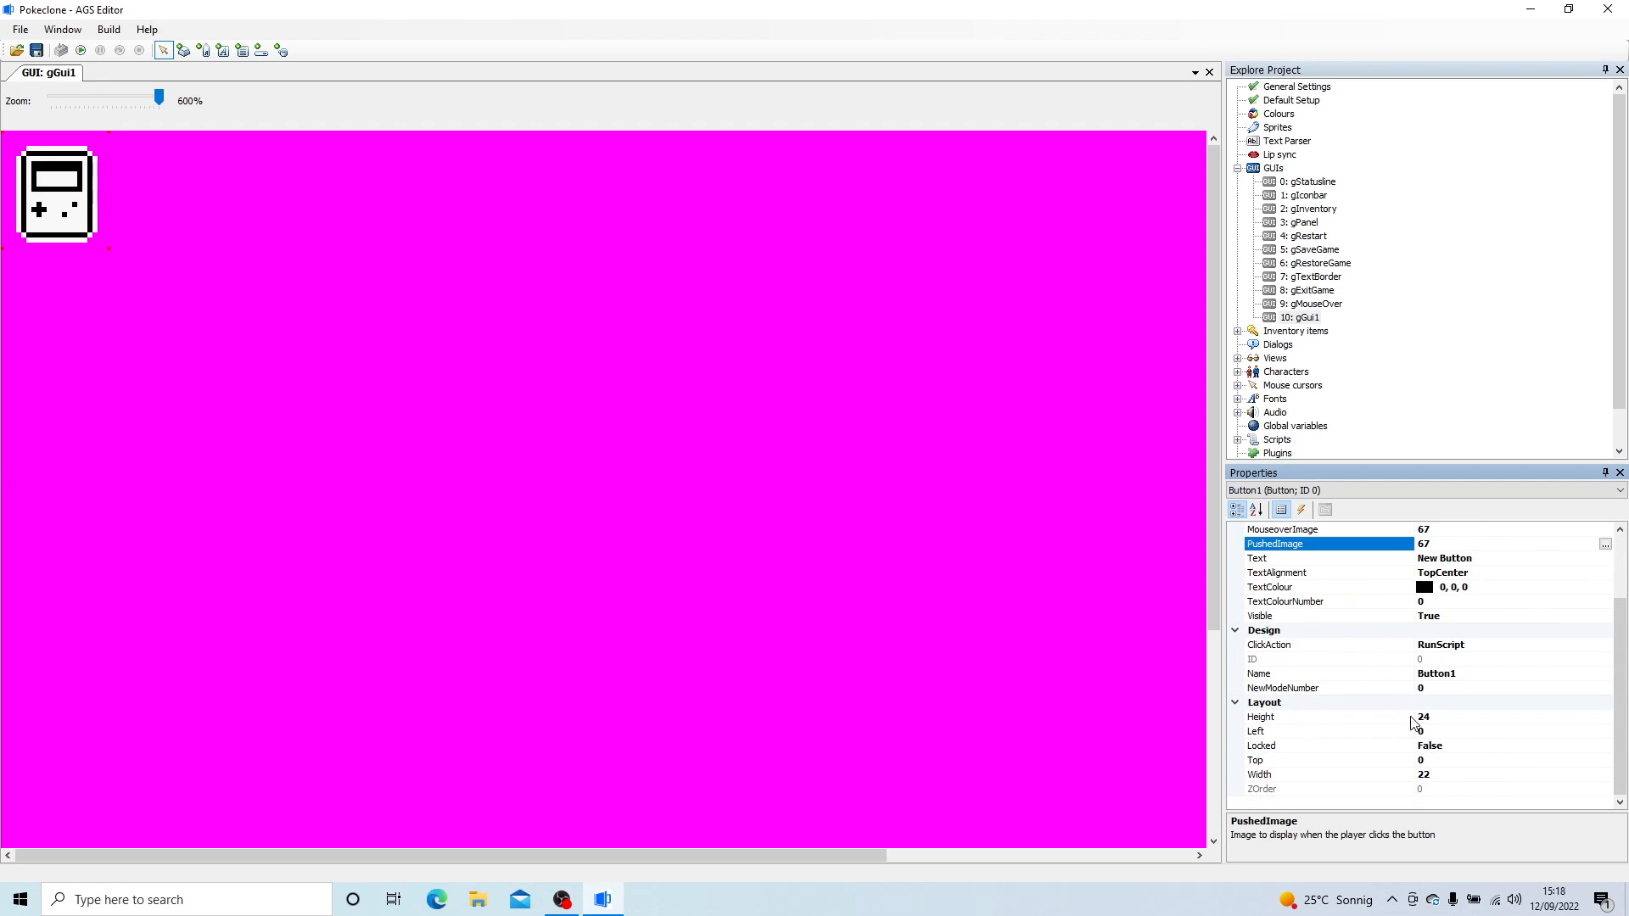
click(1302, 490)
click(1289, 504)
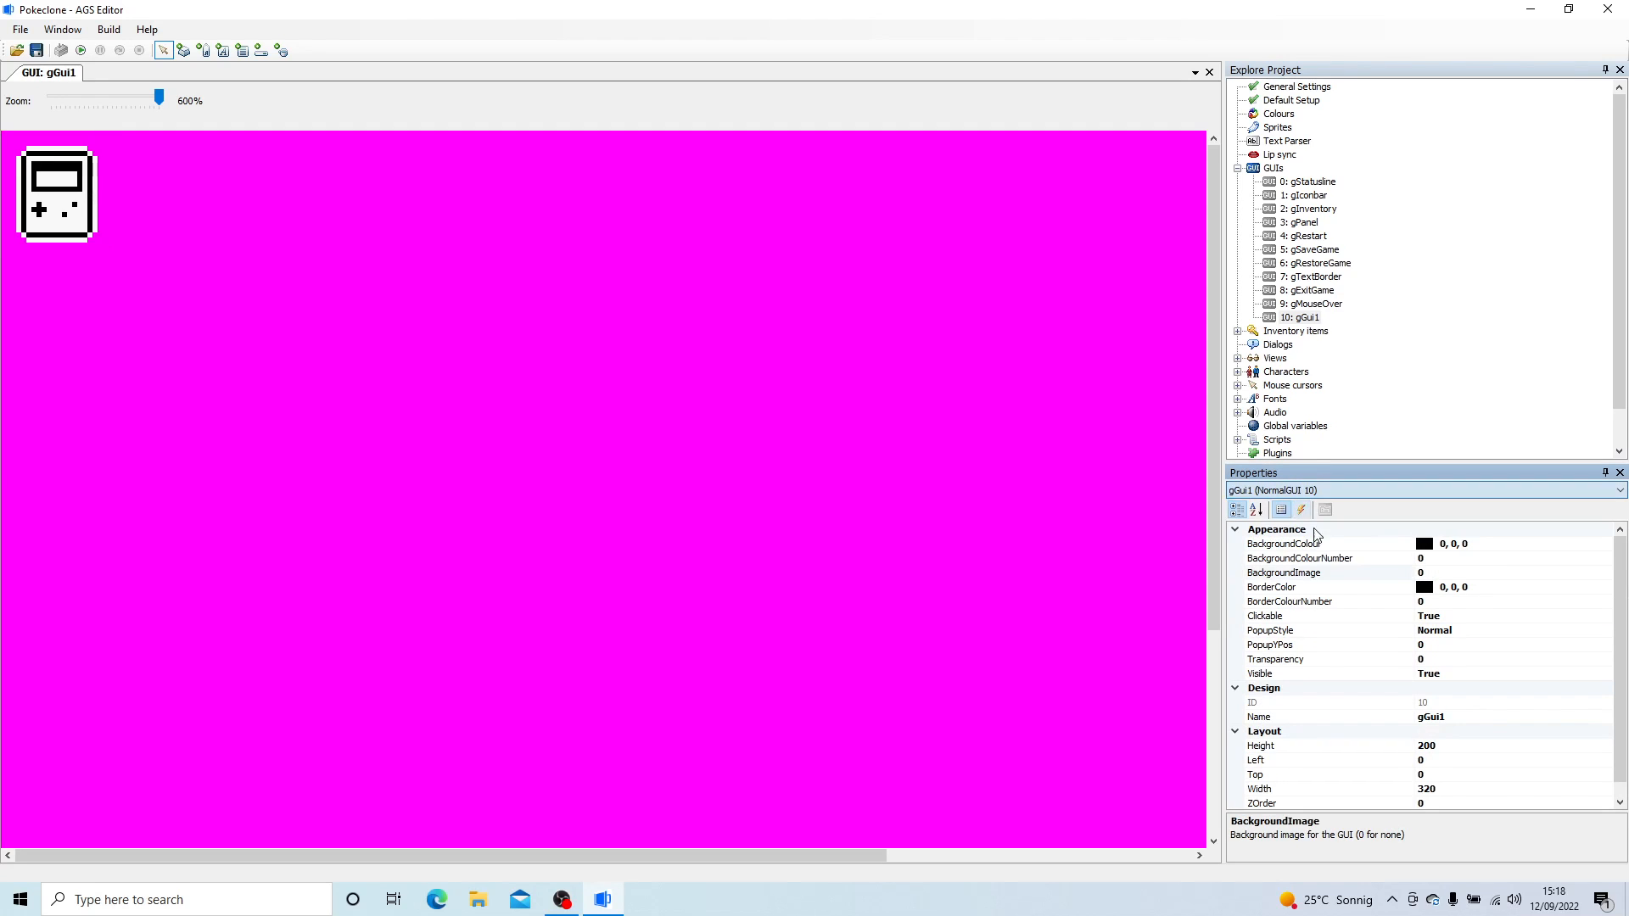
click(1433, 747)
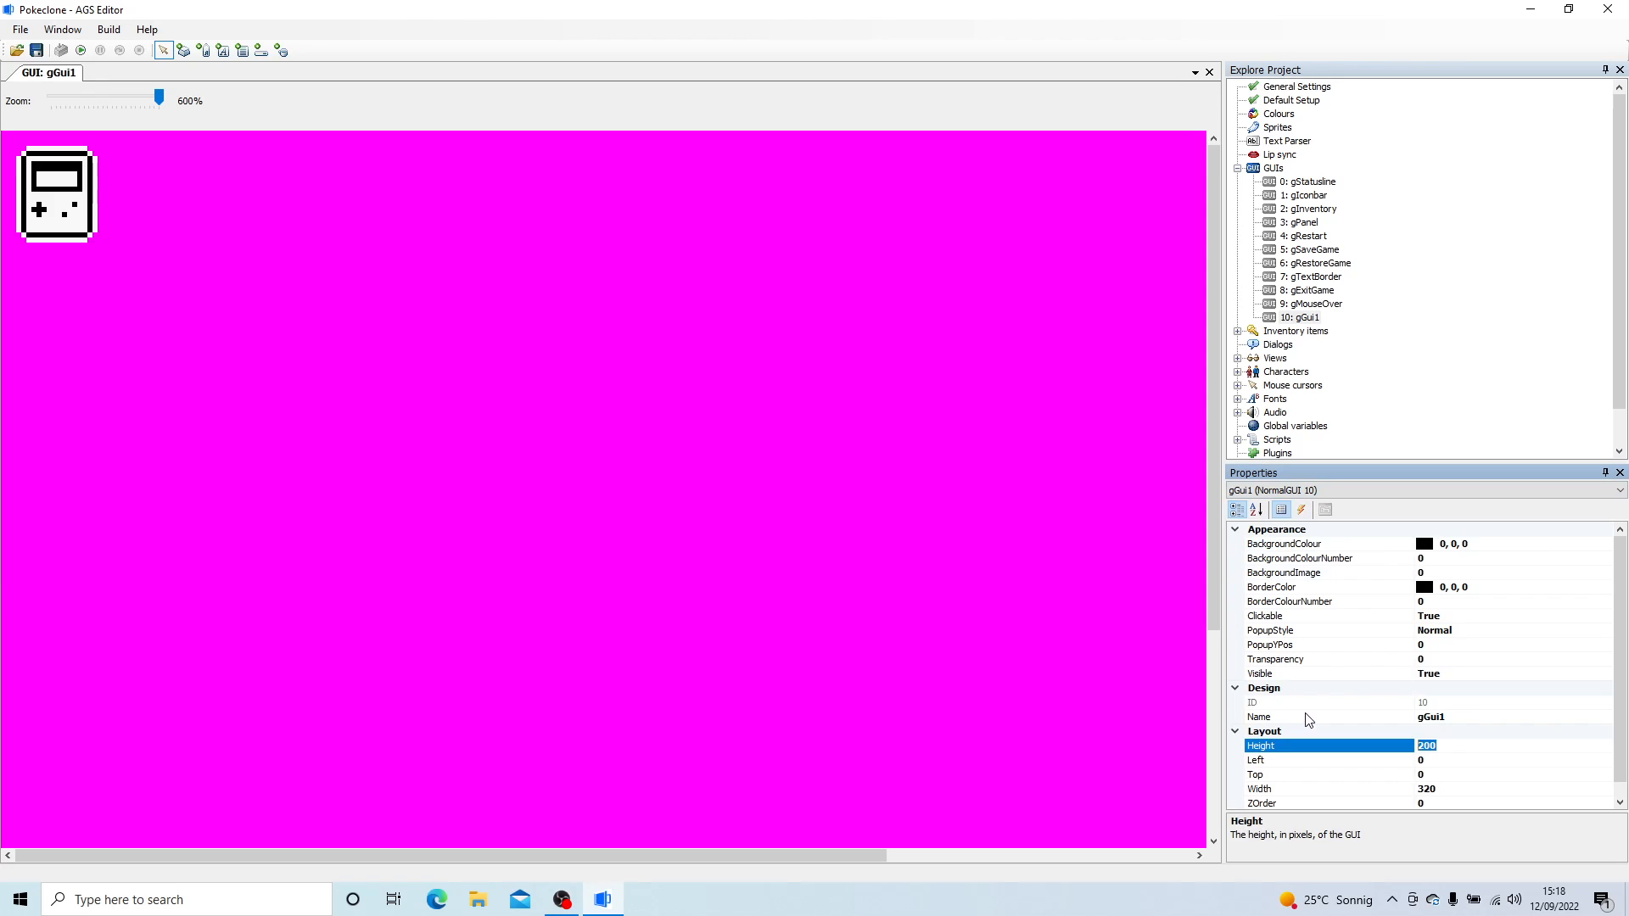
text(24)
key(Return)
click(1434, 789)
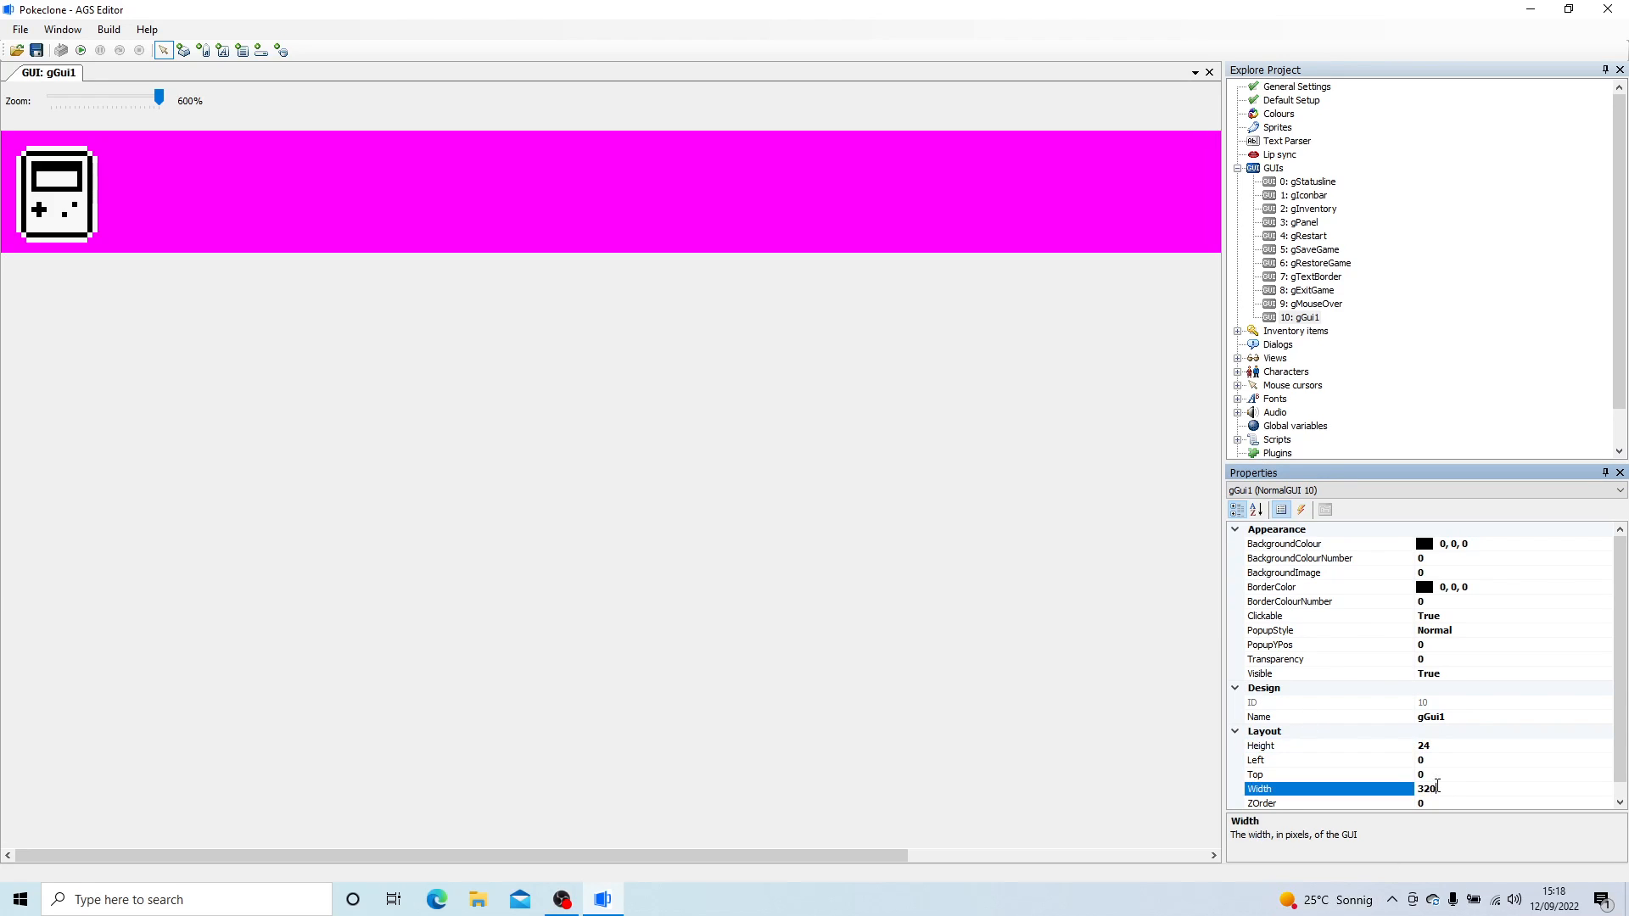
text(22)
key(Return)
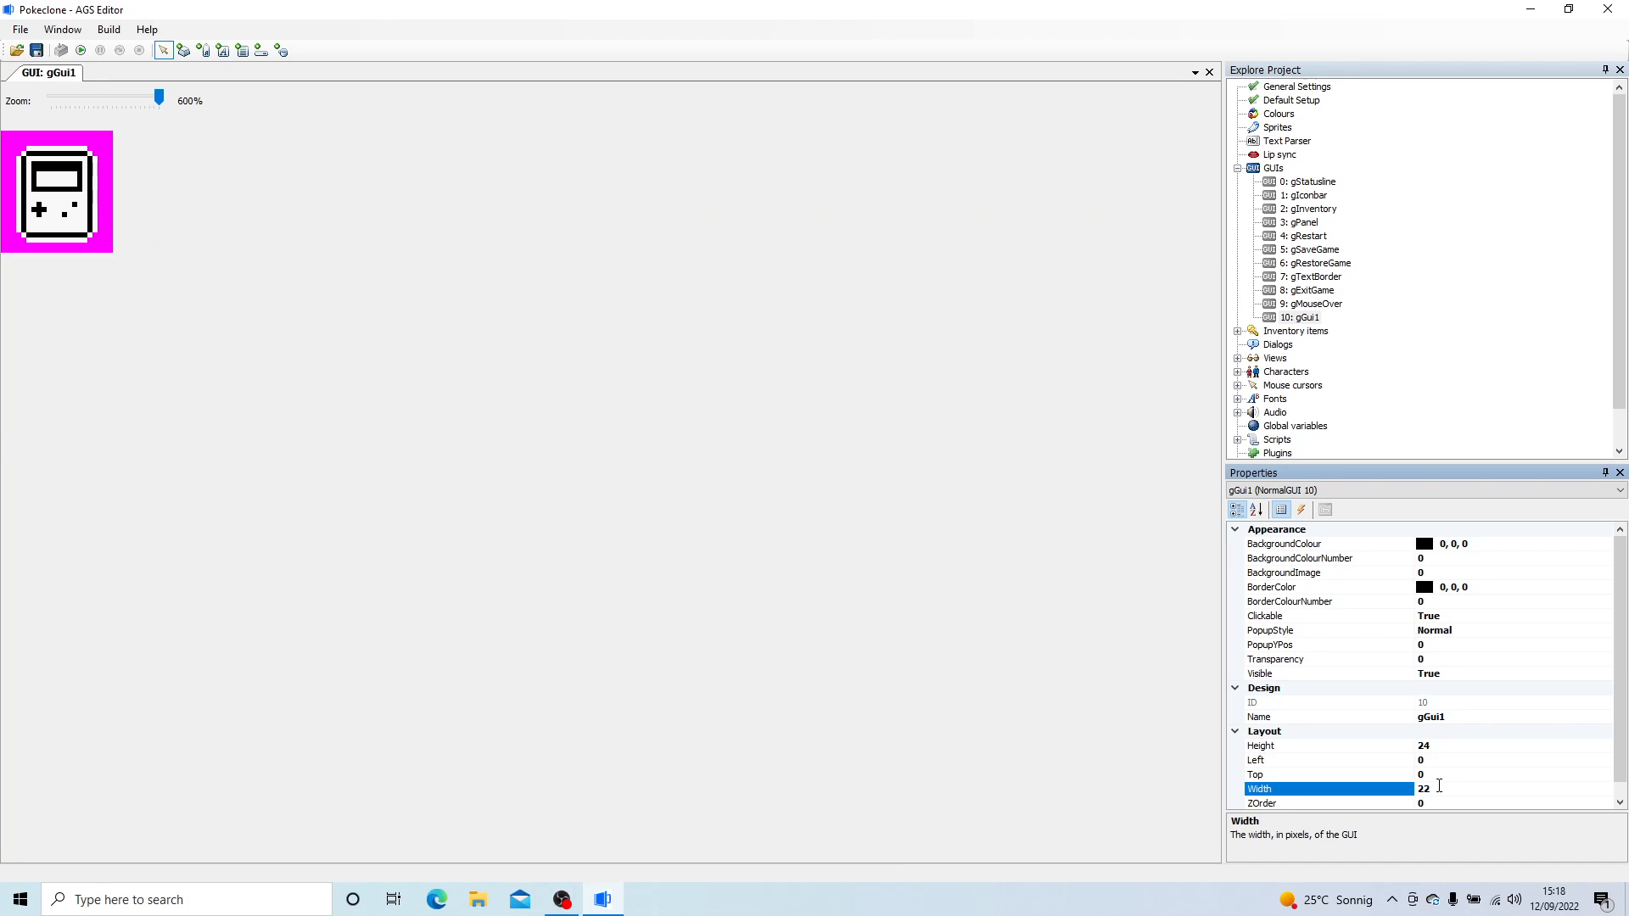
- Position gGui1 on the game screen with Left set to 198 and Top set to 5
click(1461, 760)
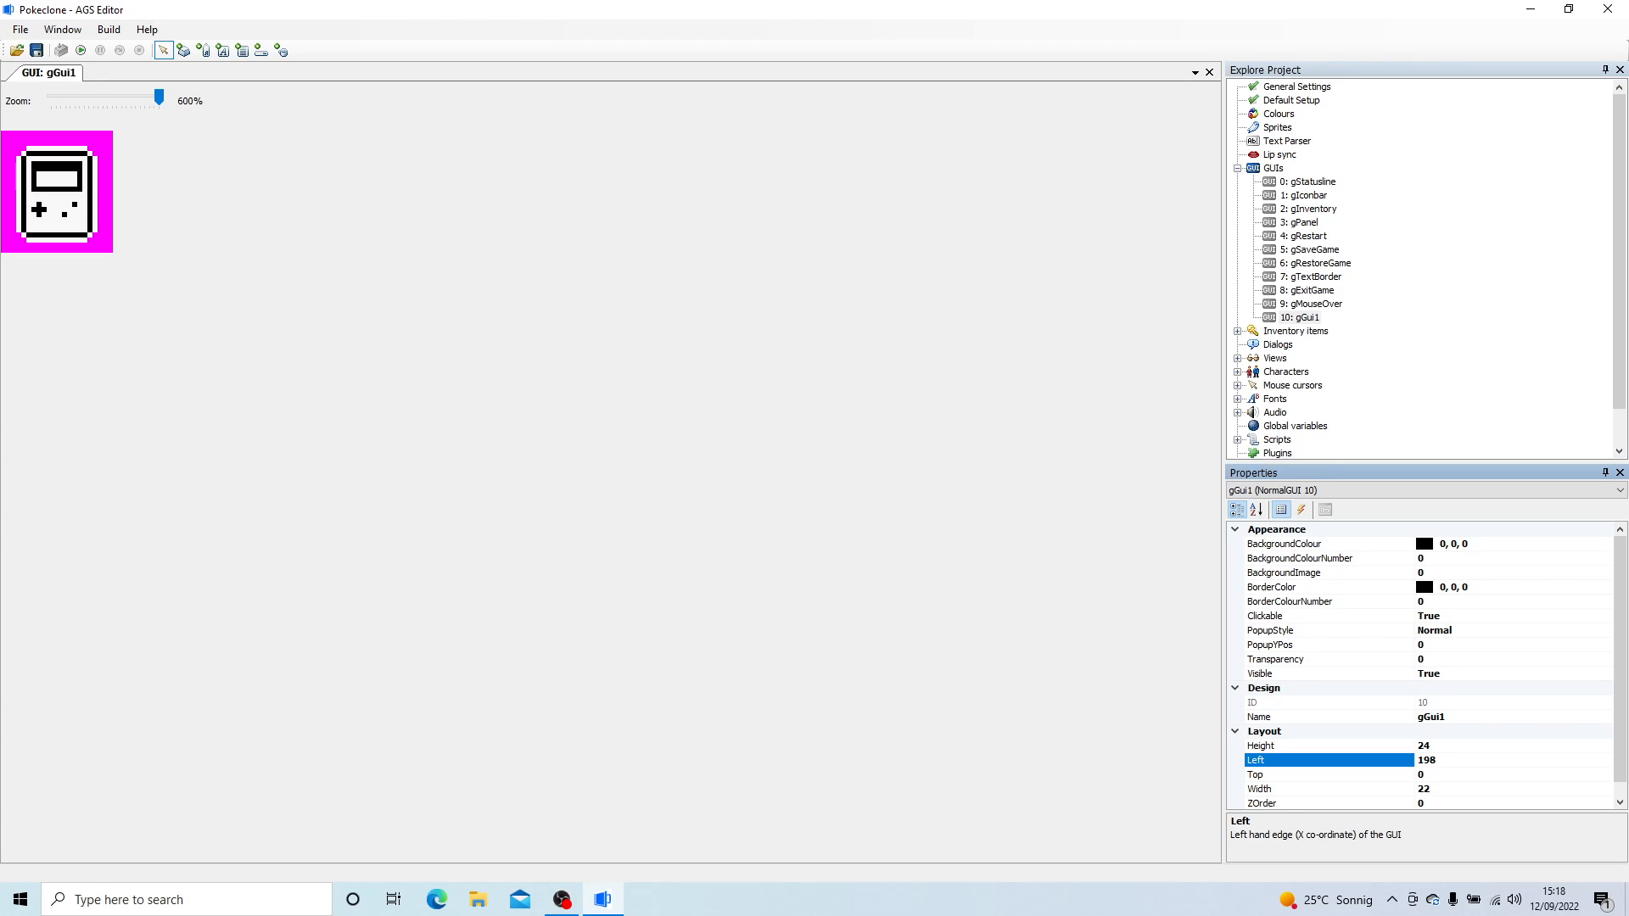
click(1436, 789)
click(1443, 774)
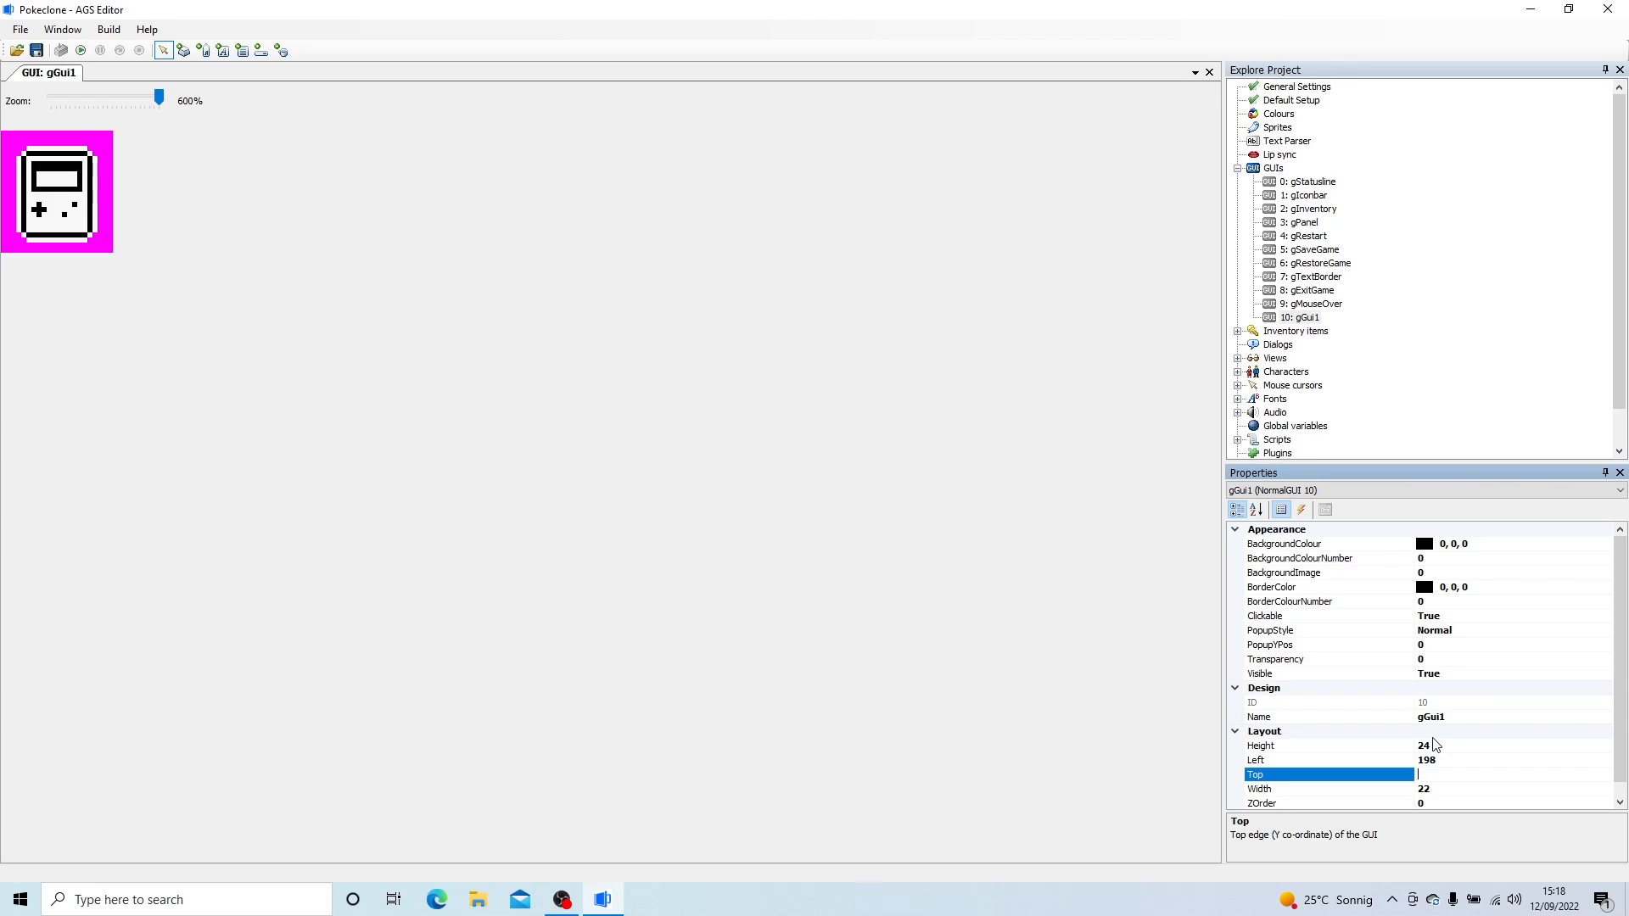
text(5)
click(962, 607)
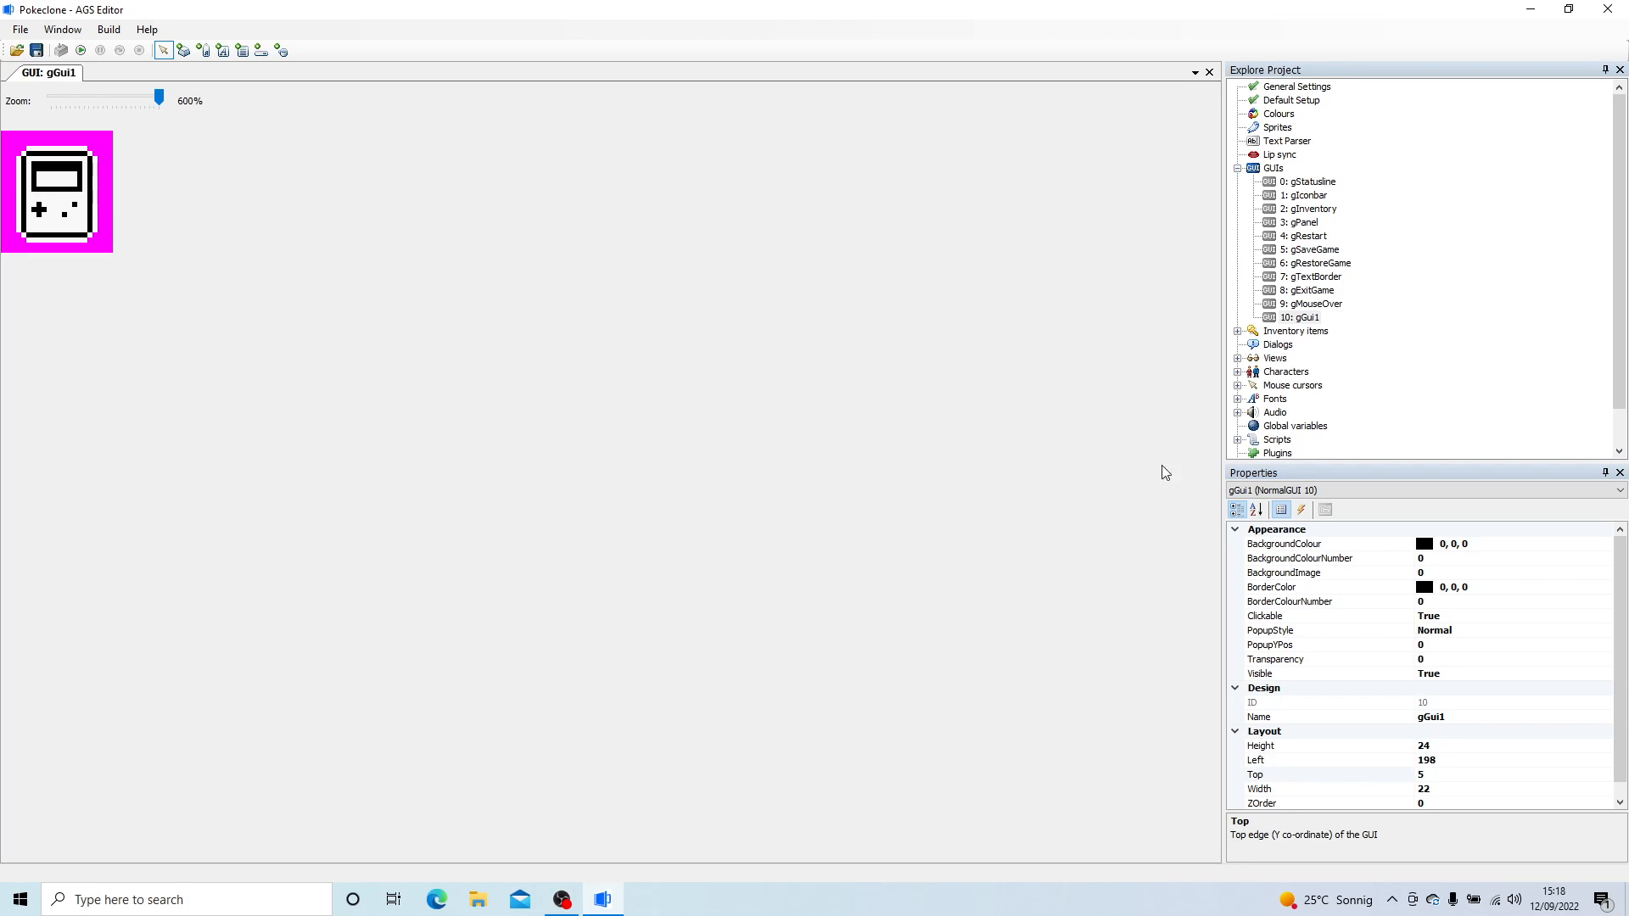
- Rename gGui1 to gMainOptionsBtn
click(1452, 718)
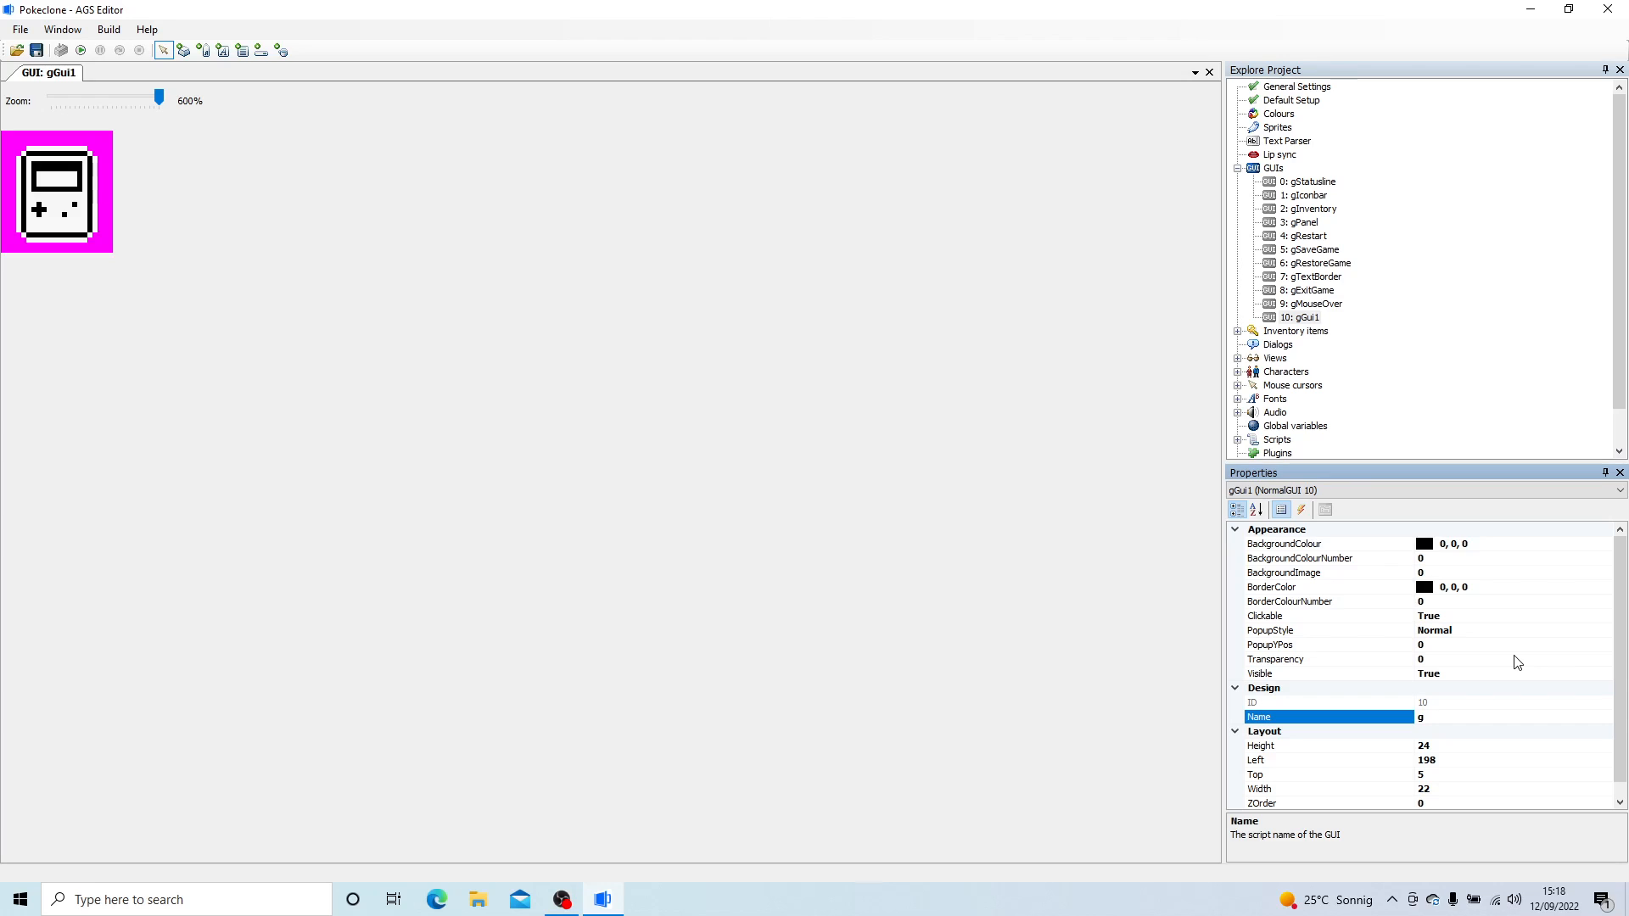
text(MainOptionsBtn)
key(Return)
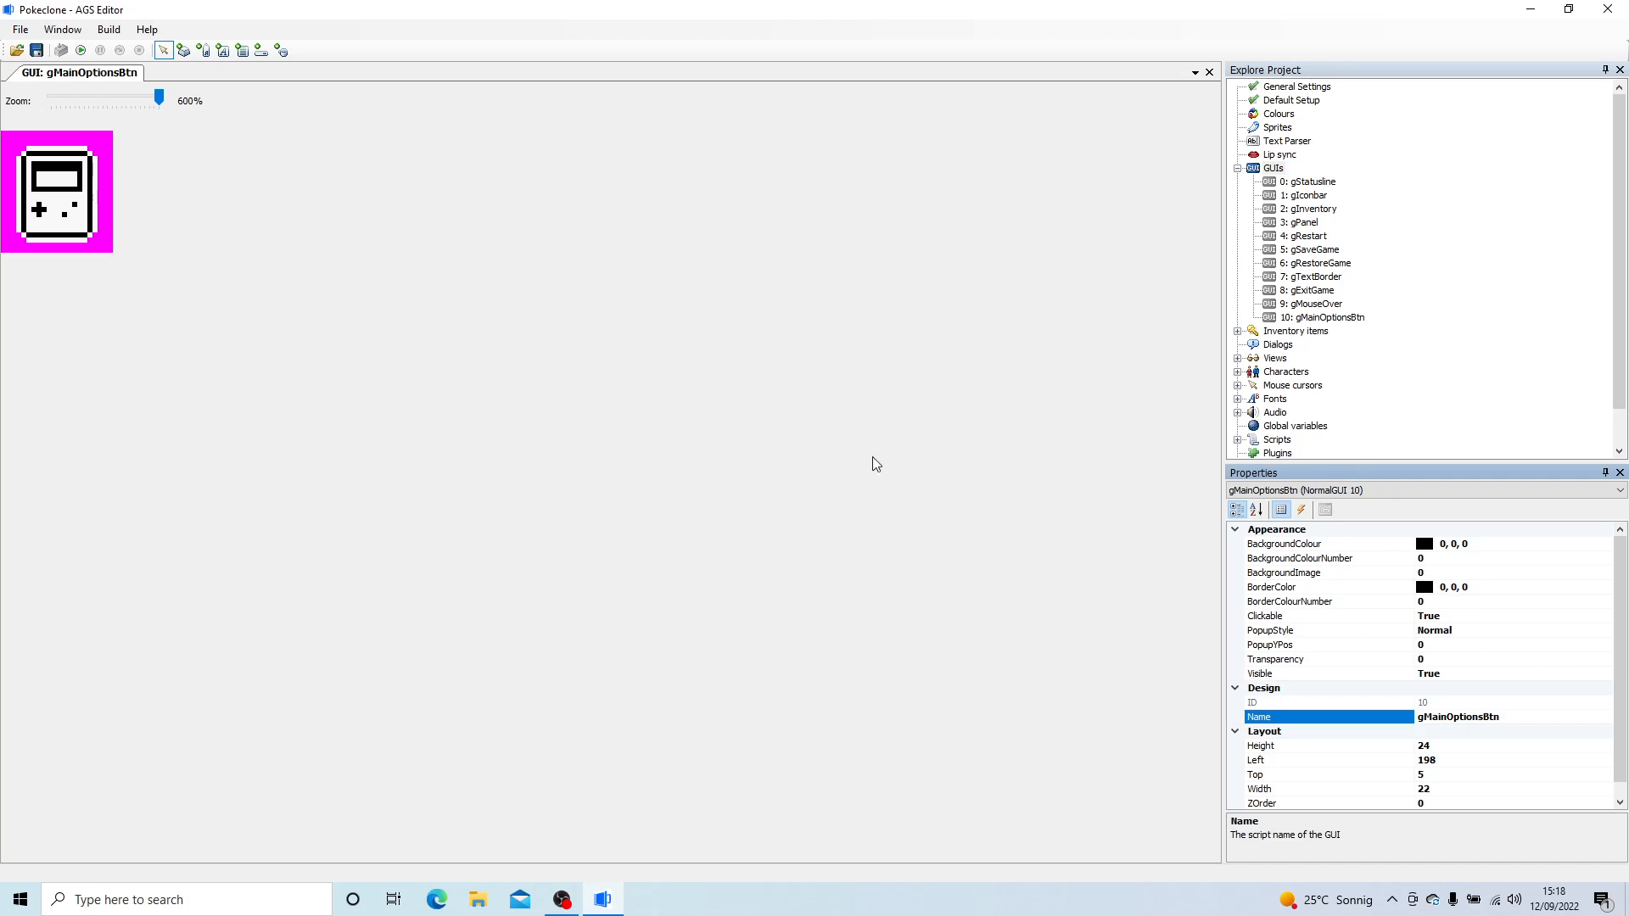
- Rename the button inside gMainOptionsBtn to bMainOptions
click(71, 155)
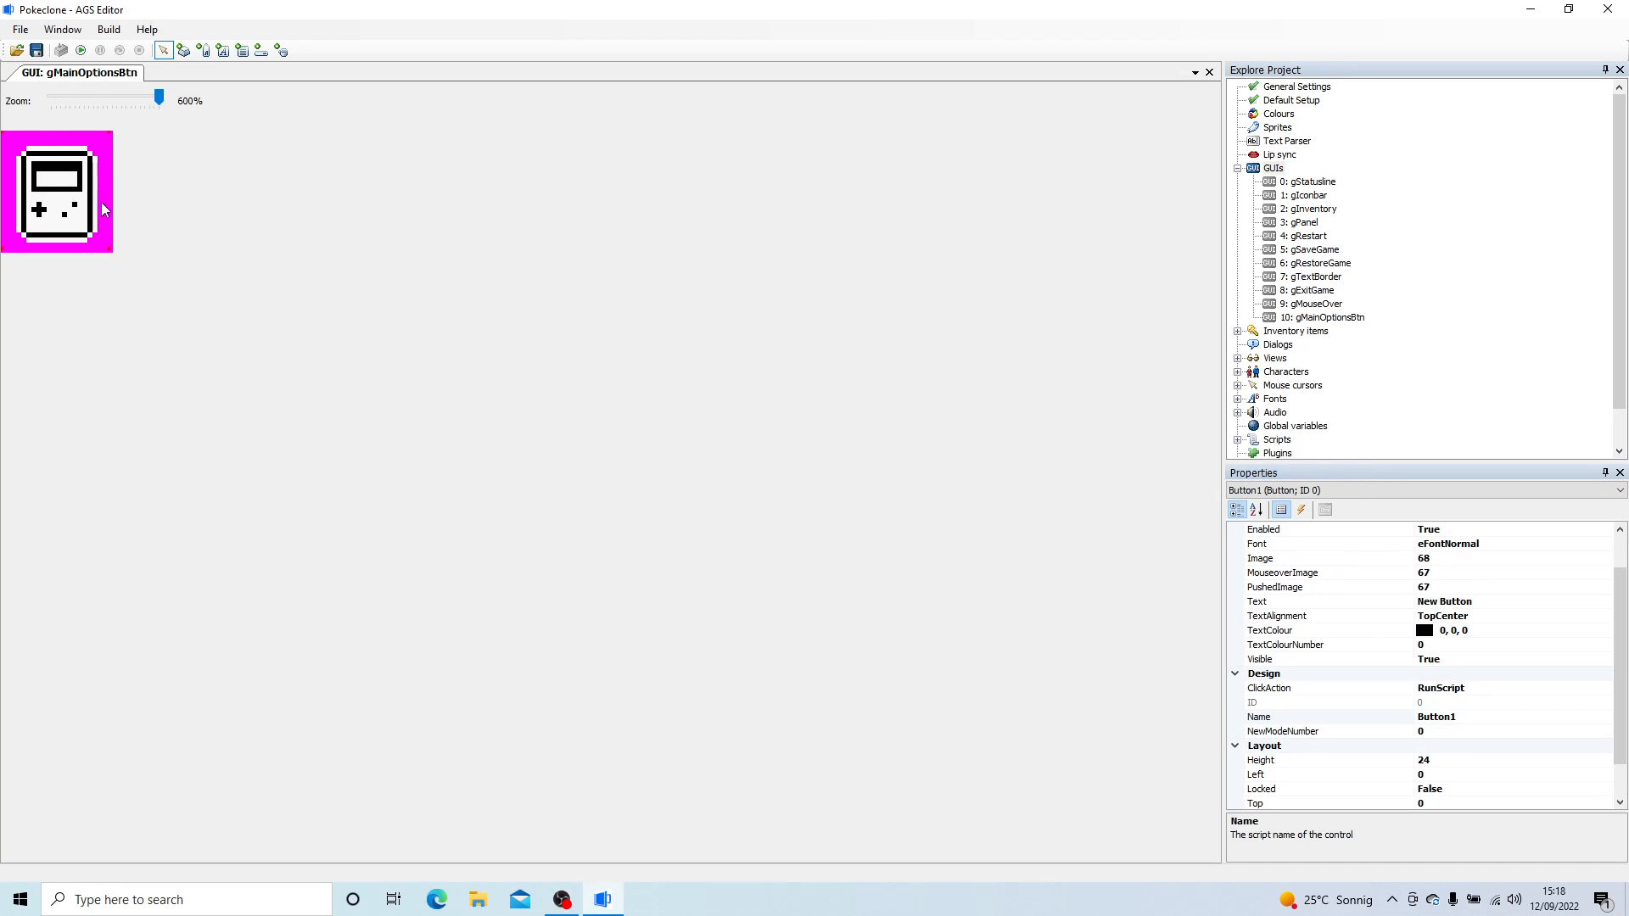
click(1497, 719)
double_click(1495, 718)
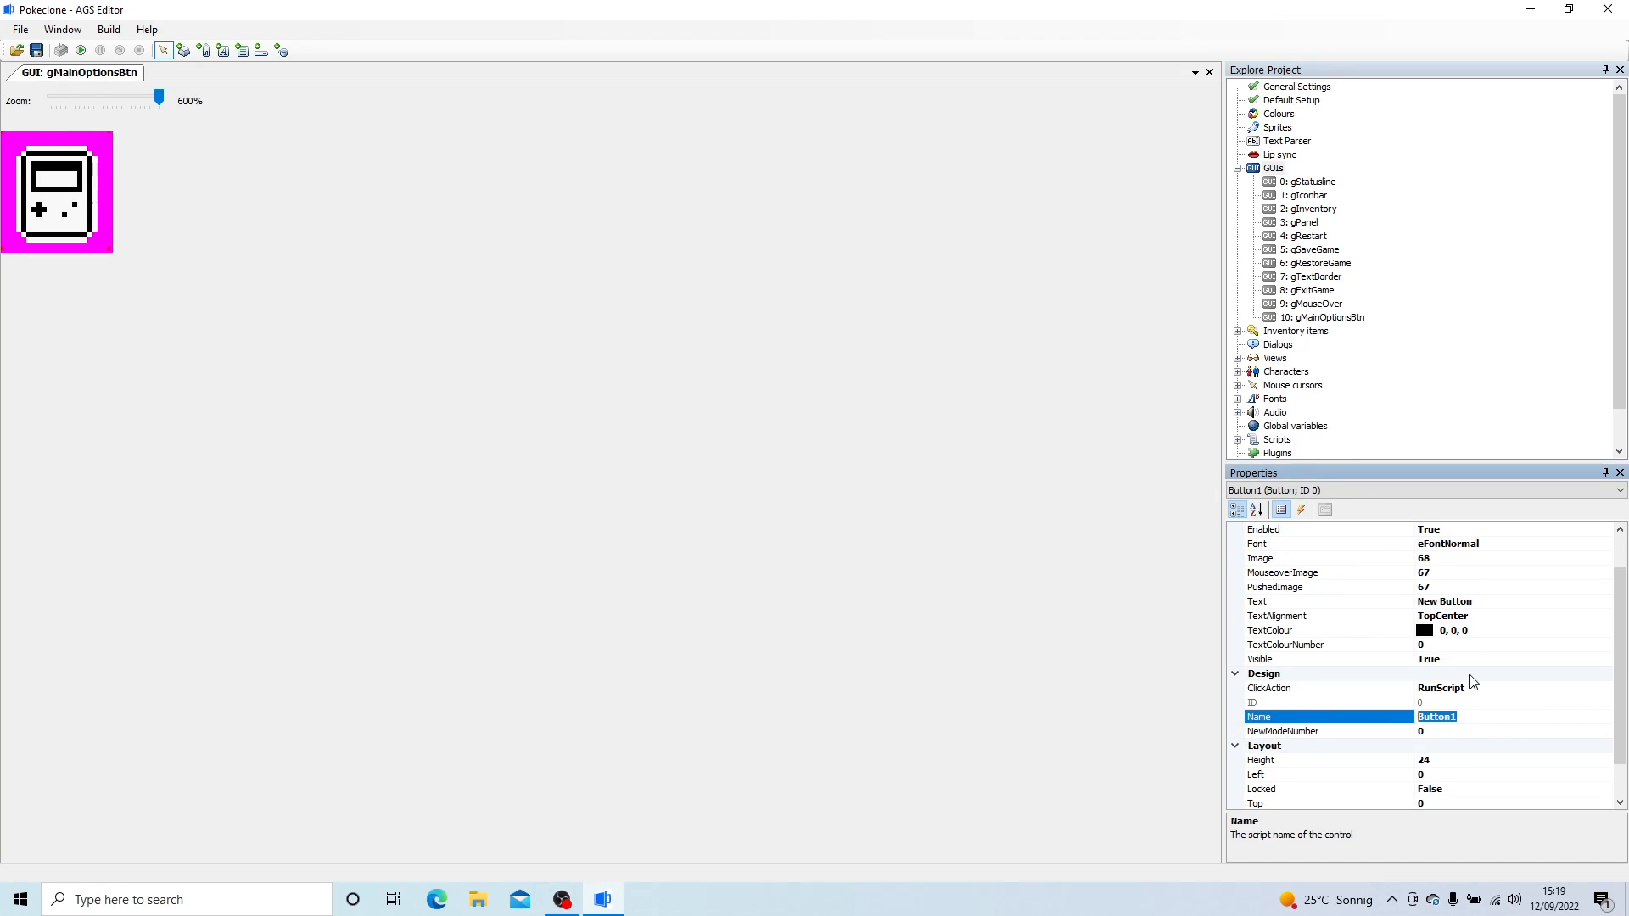
text(bMainOptions)
key(Return)
- Add a new normal GUI to the project
click(1274, 168)
right_click(1290, 173)
click(1336, 179)
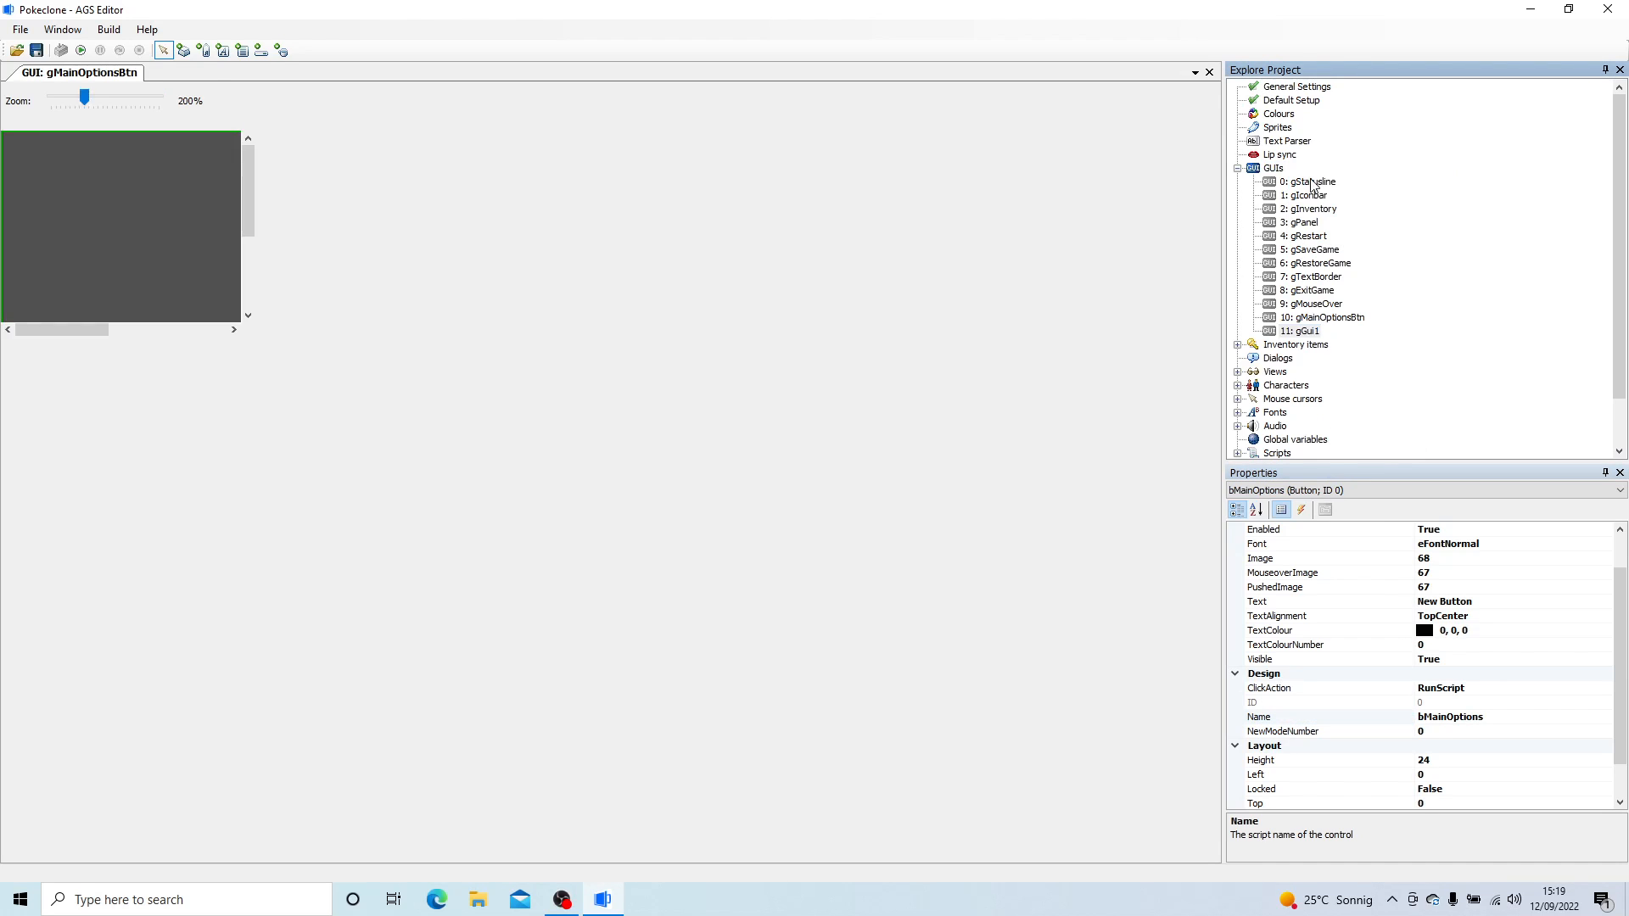
- Set both the background colour and the border colour of the new gGui1 to black, 0, 0, 0
click(1487, 558)
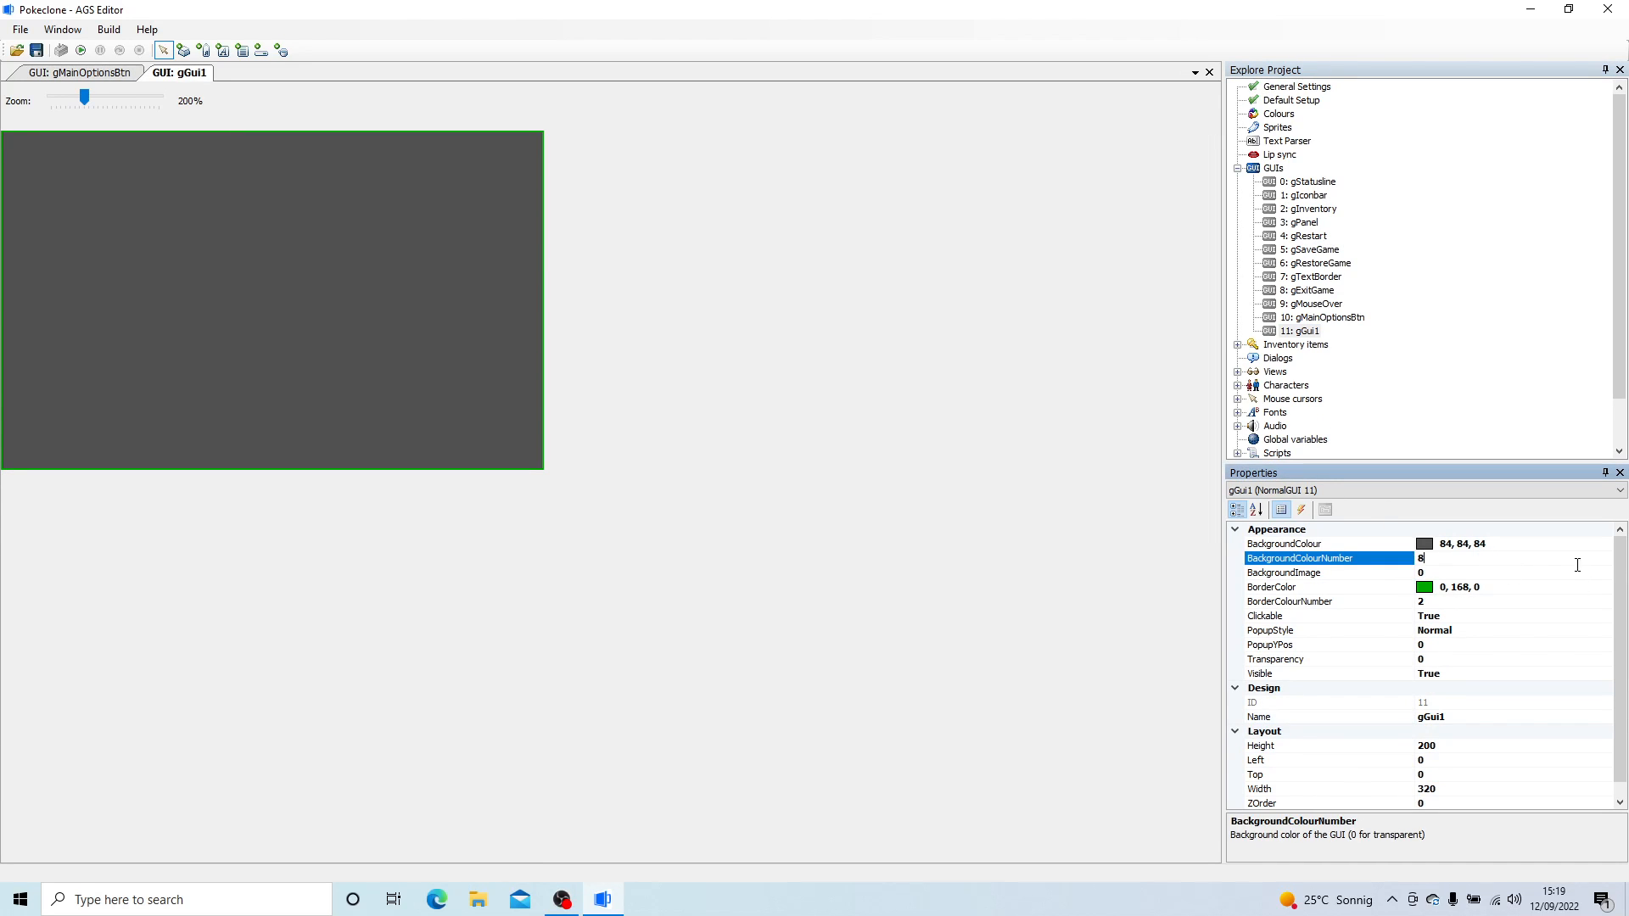
click(1531, 546)
click(1604, 547)
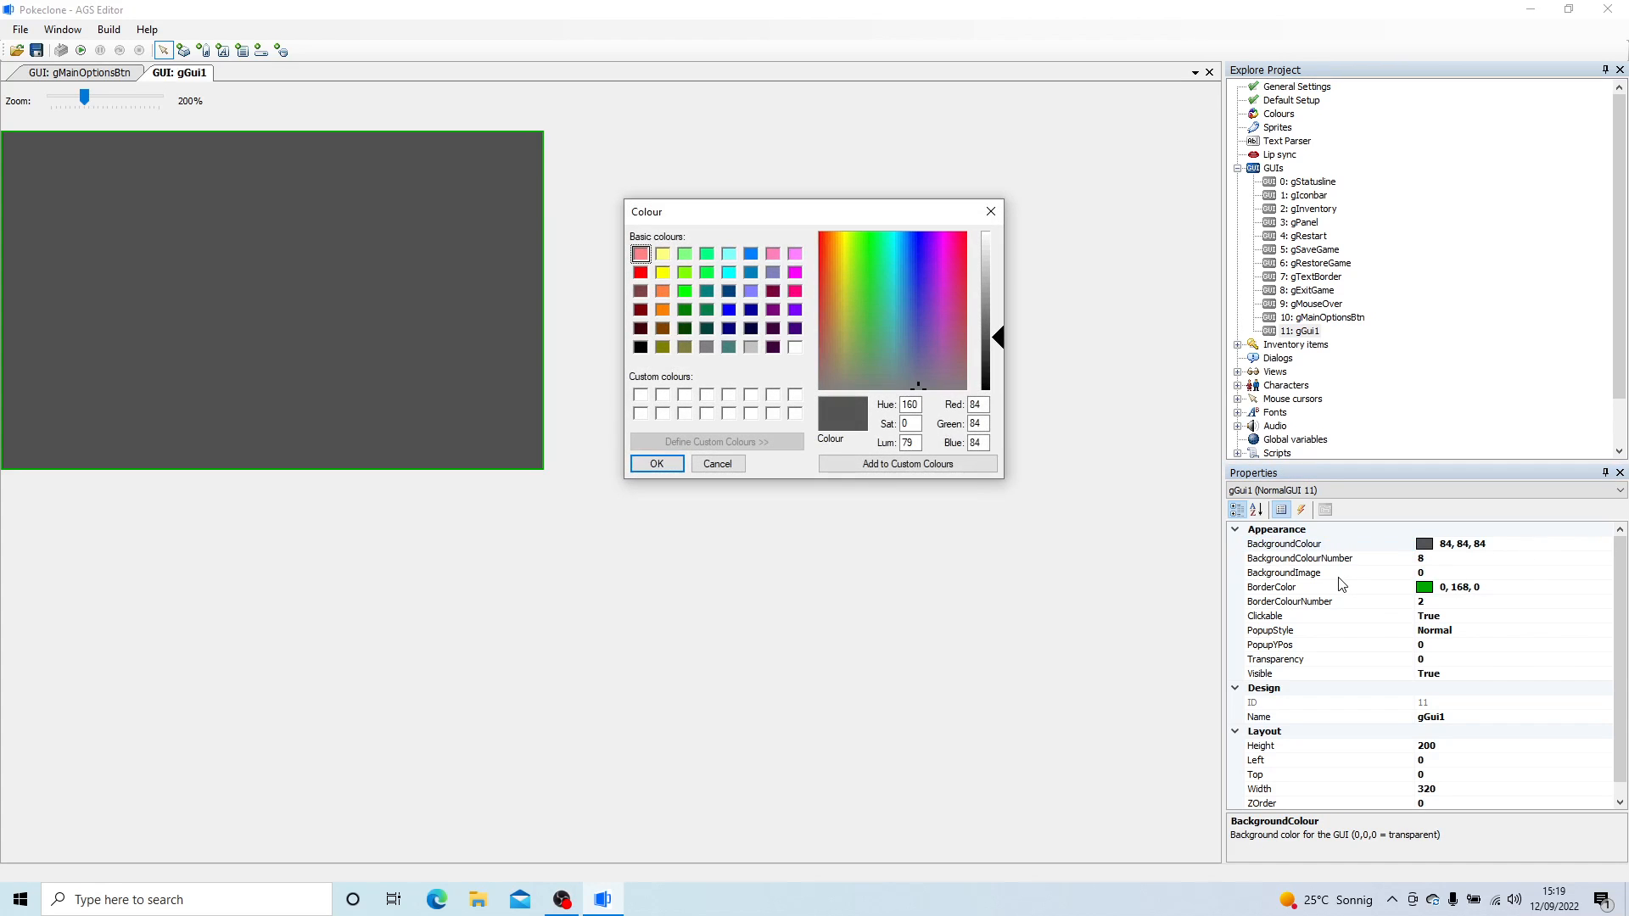
click(642, 348)
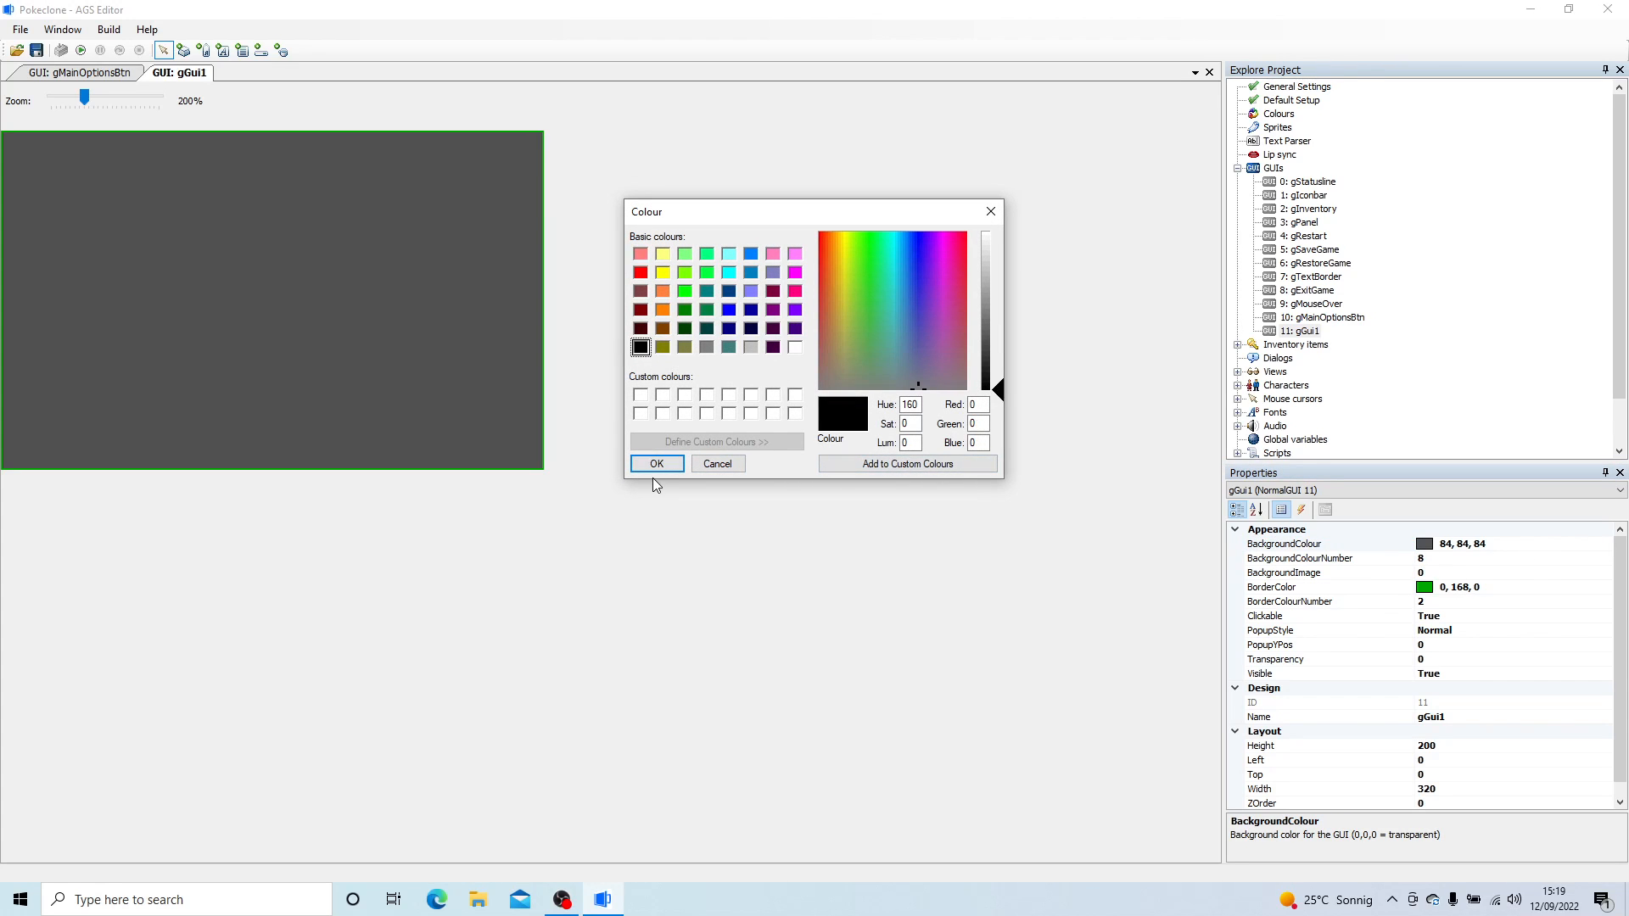
click(657, 465)
click(1593, 587)
click(1604, 587)
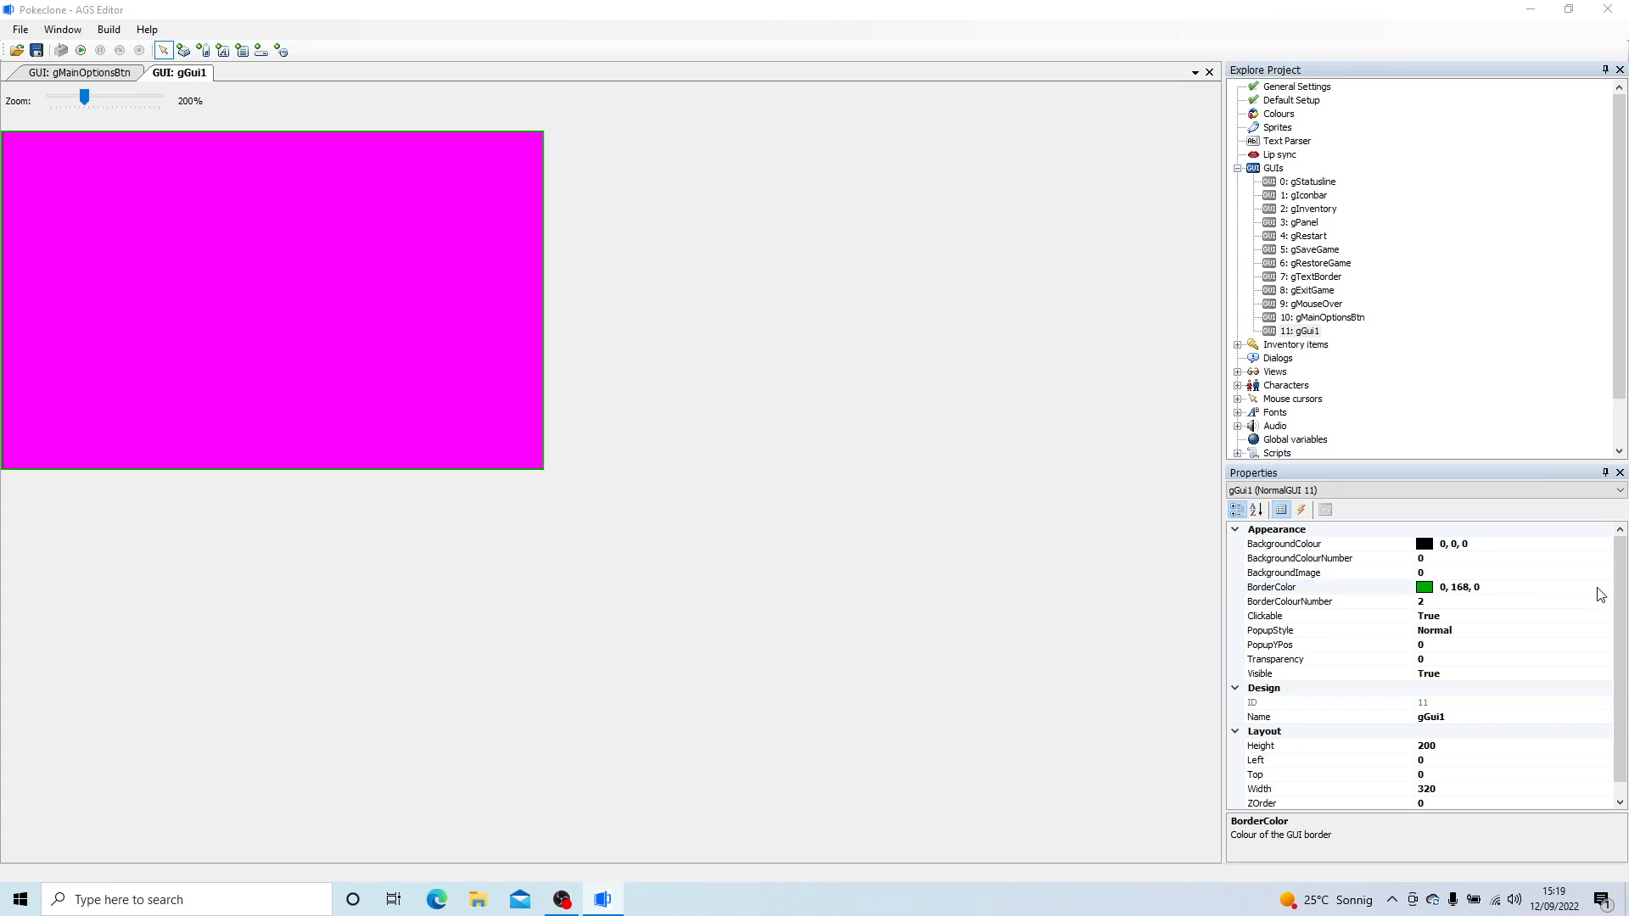
click(642, 348)
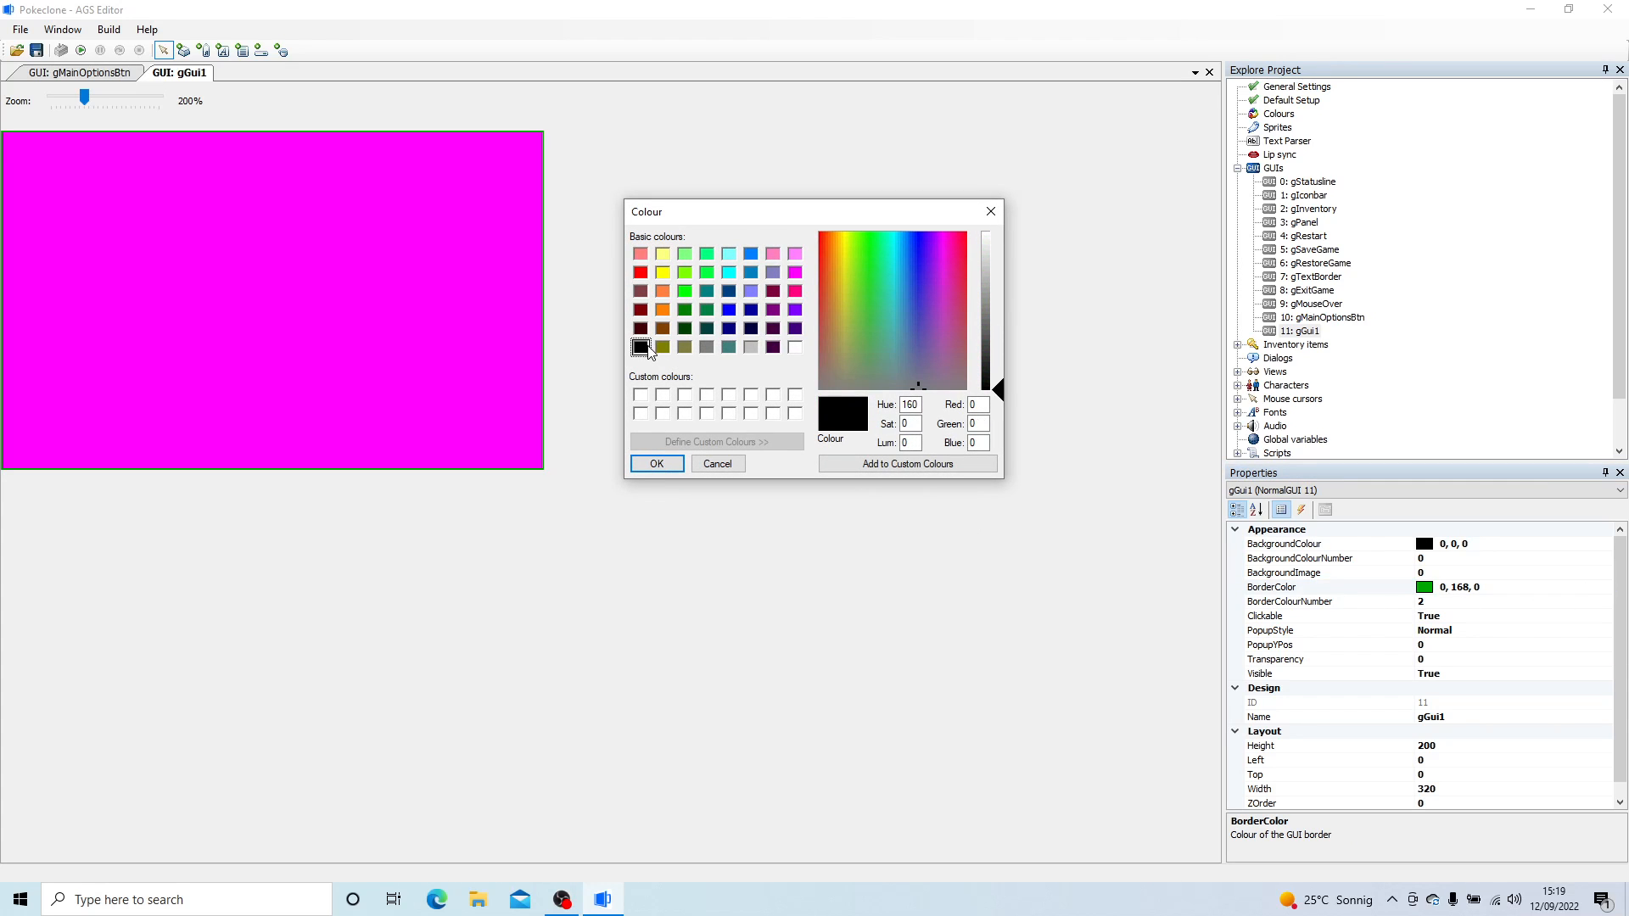
click(657, 465)
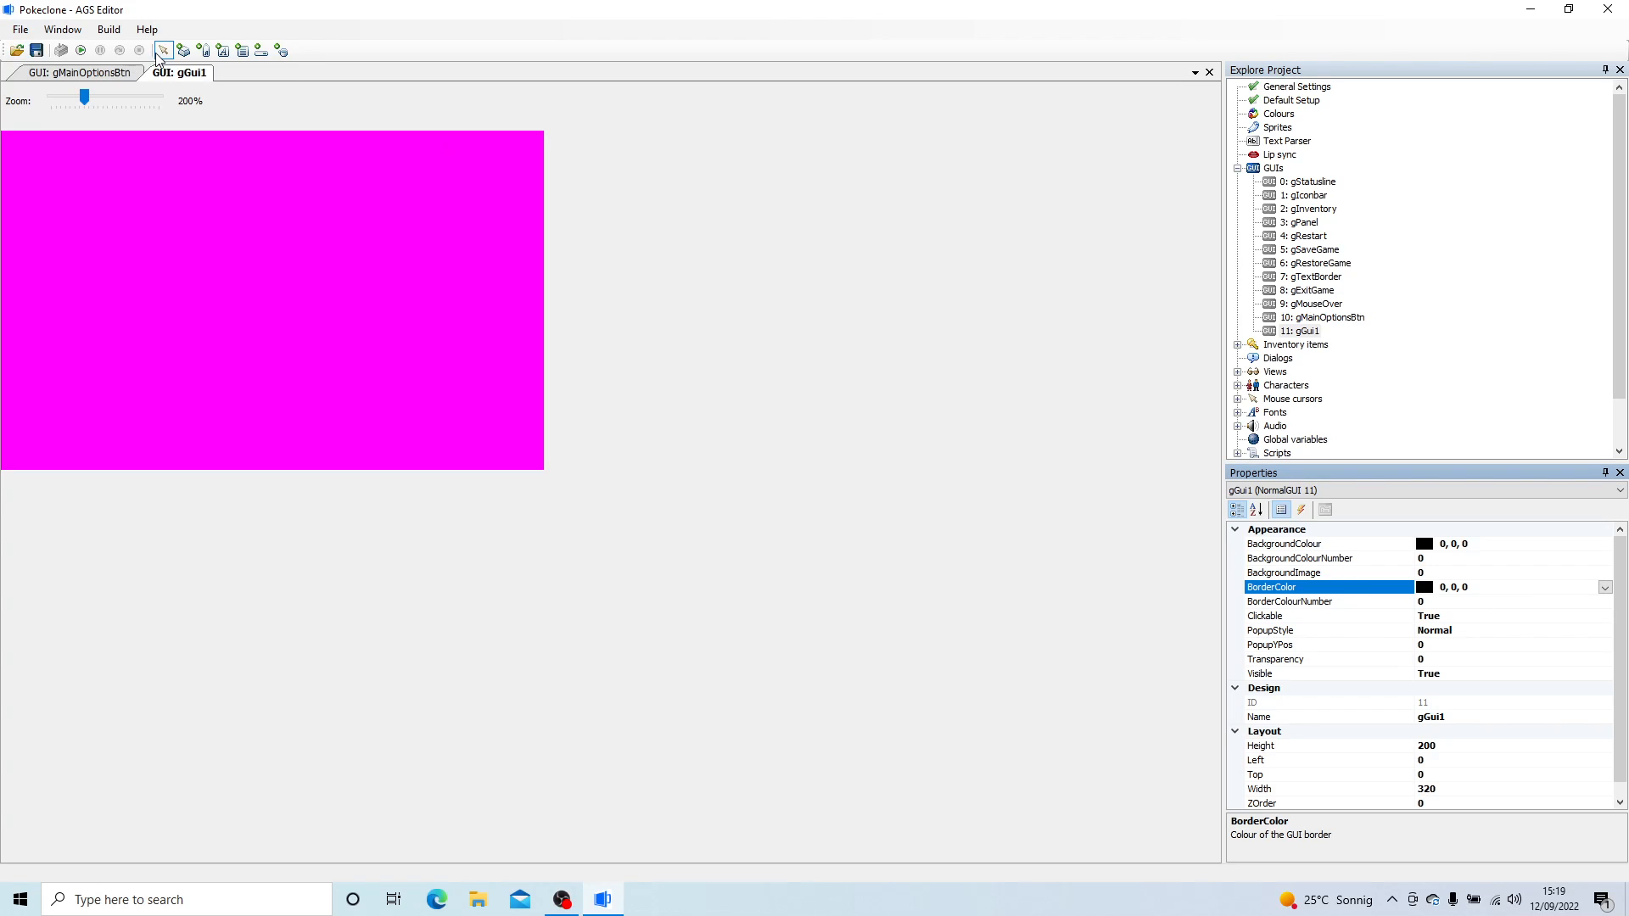
- Draw a button about 115 pixels high on gGui1, assign sprite 66 as its image and move it near the GUI's right edge
click(183, 50)
drag(225, 175, 375, 367)
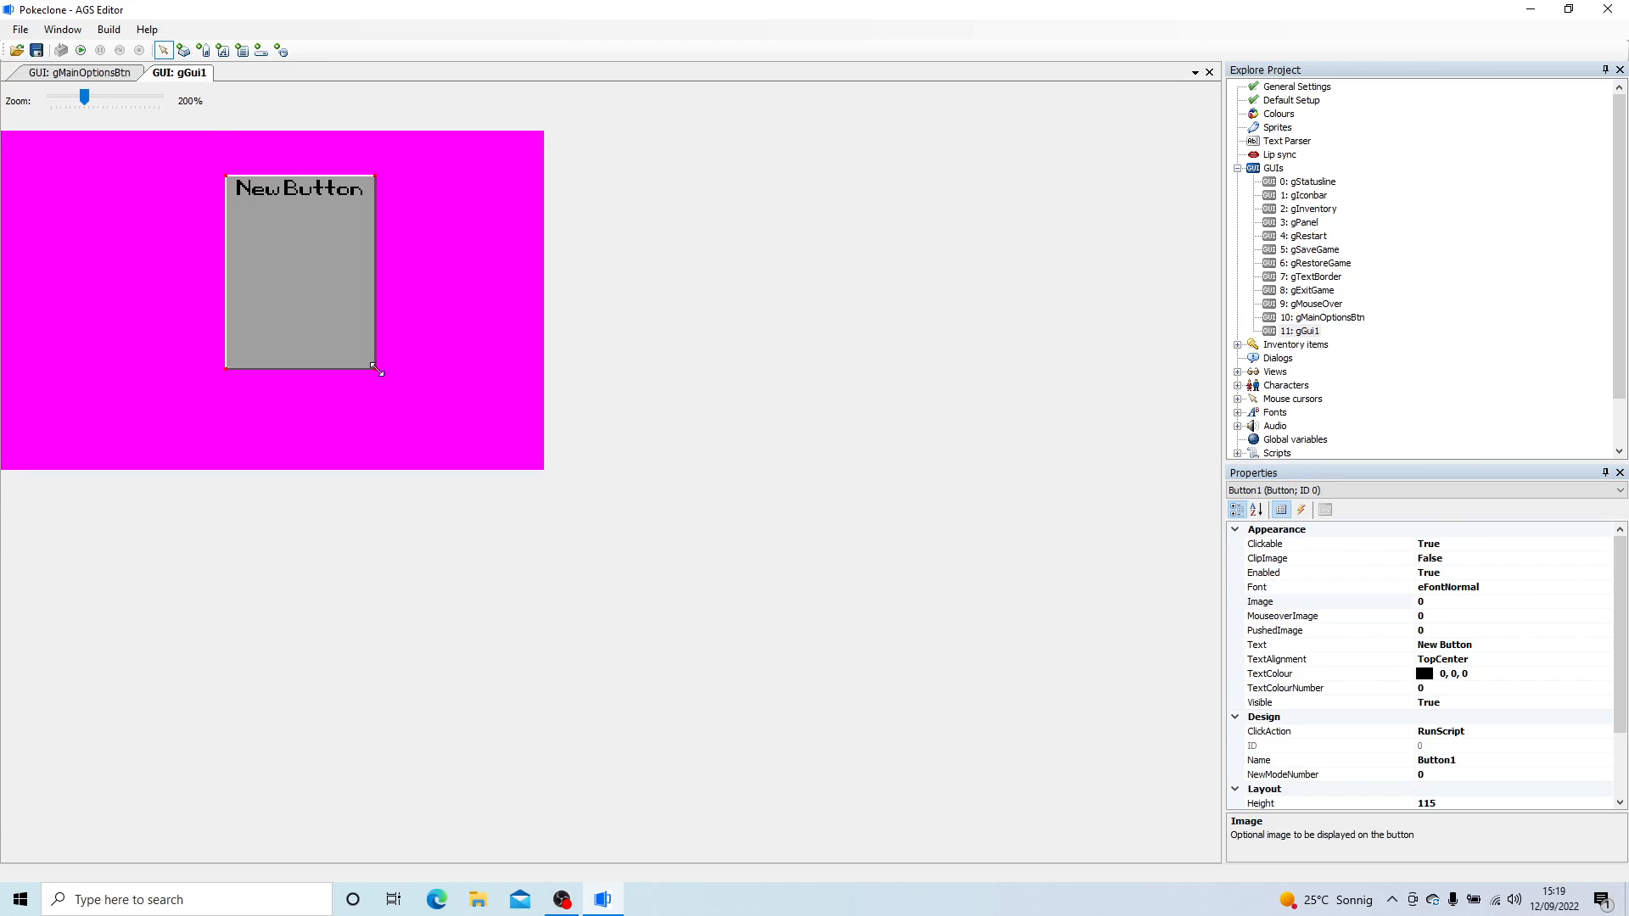
click(1462, 601)
click(1604, 602)
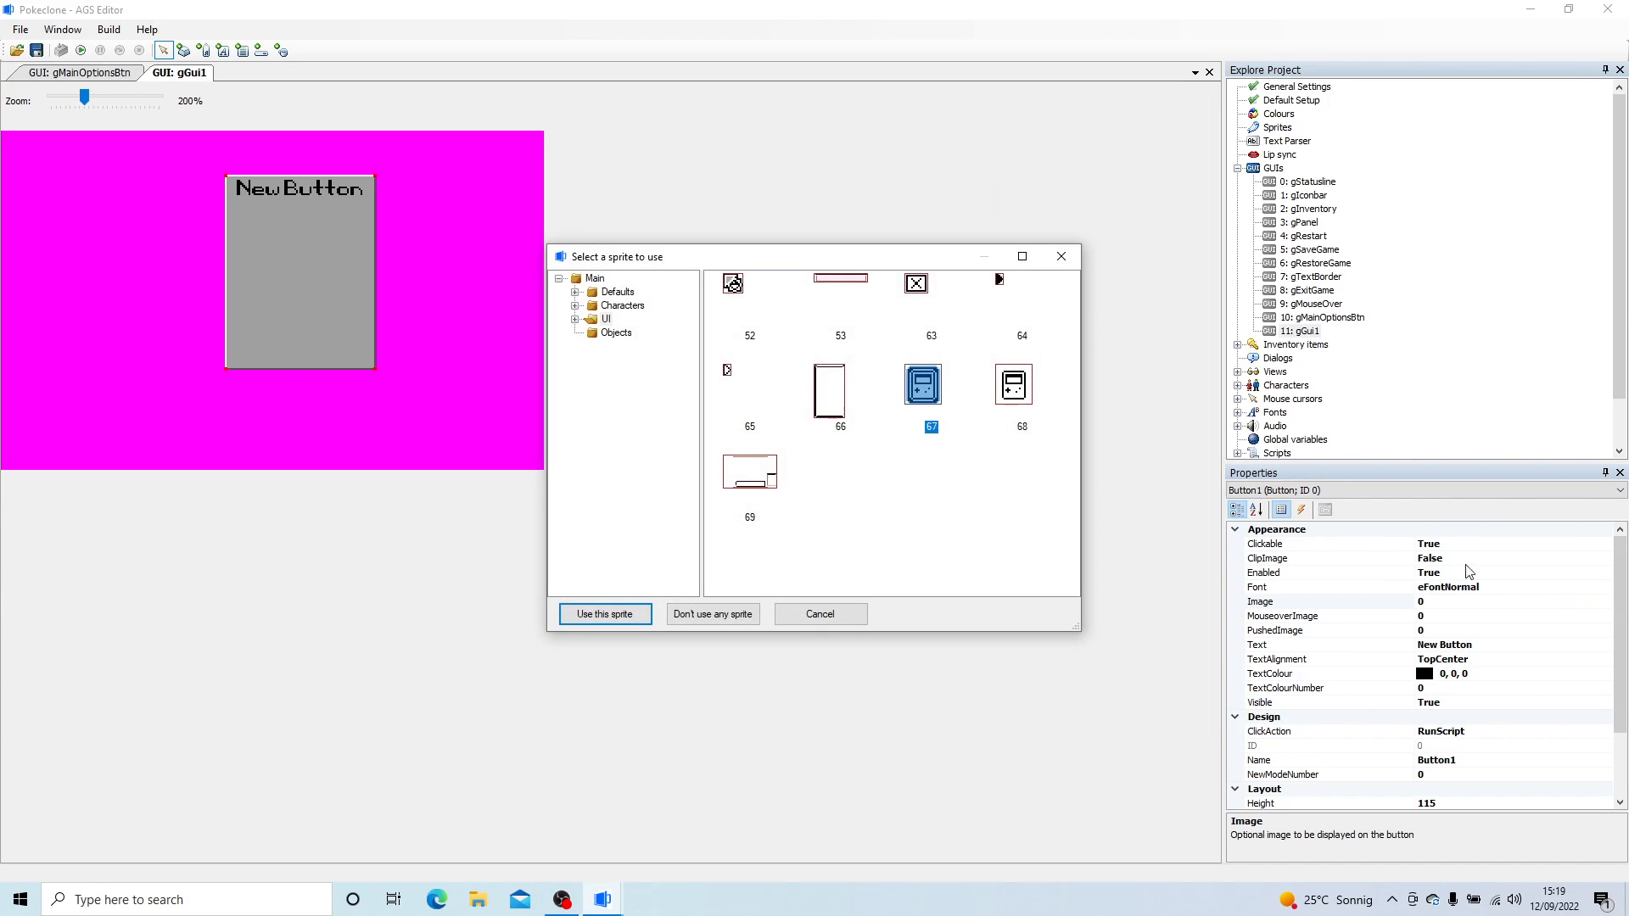
double_click(845, 401)
drag(306, 272, 460, 296)
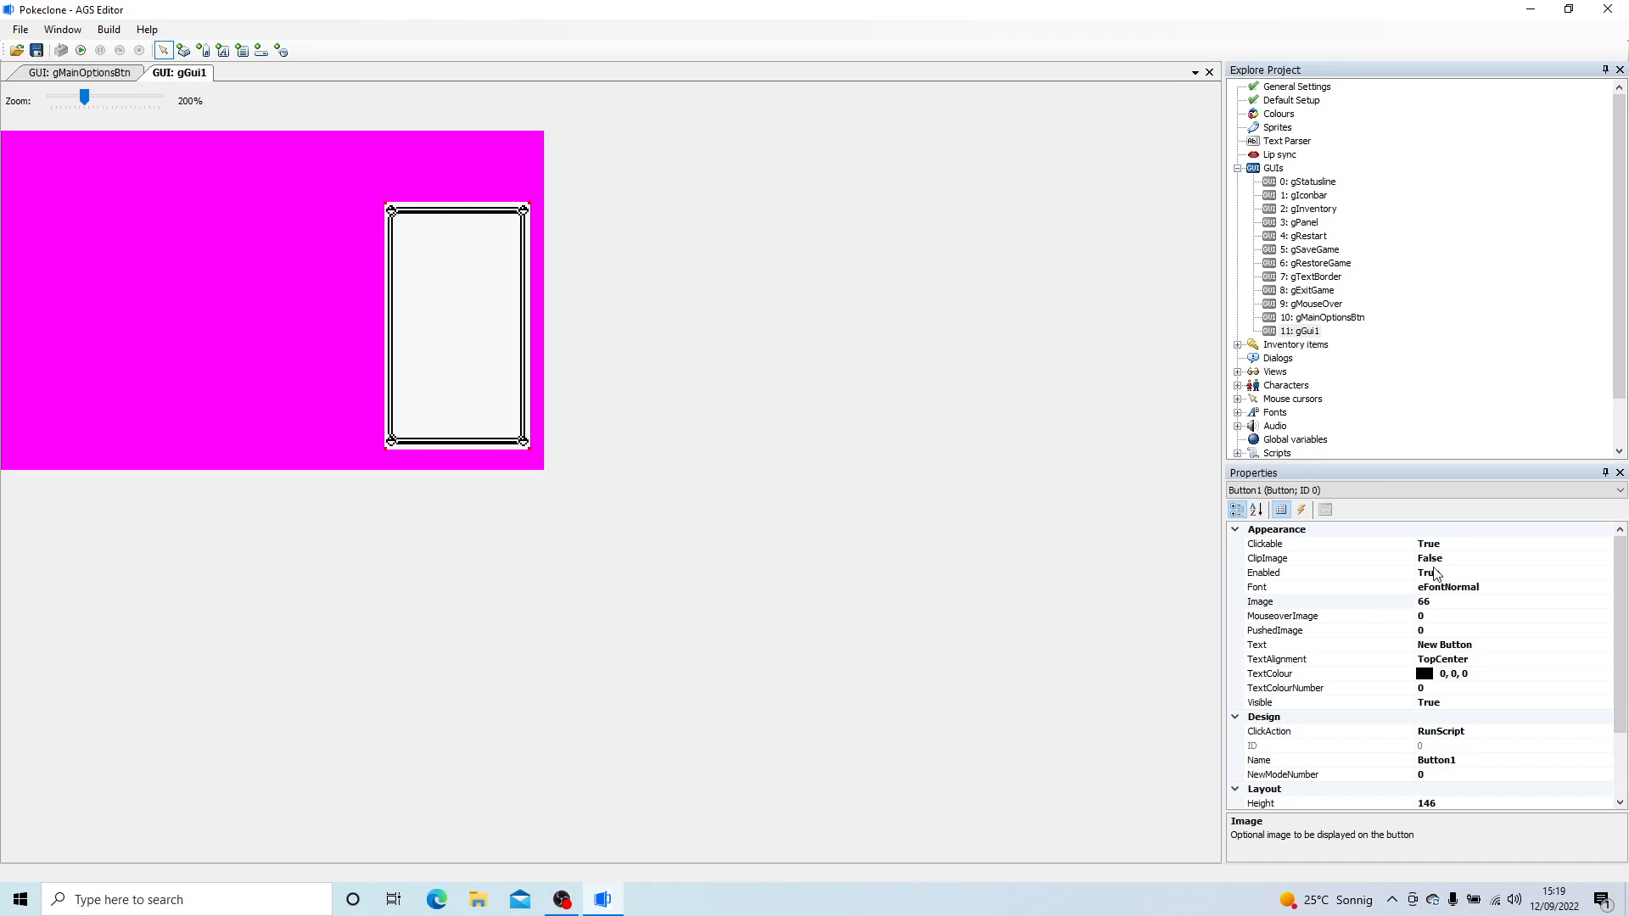
- Set gGui1's own Visible property to False so the GUI is hidden at game start
click(1452, 709)
click(1605, 703)
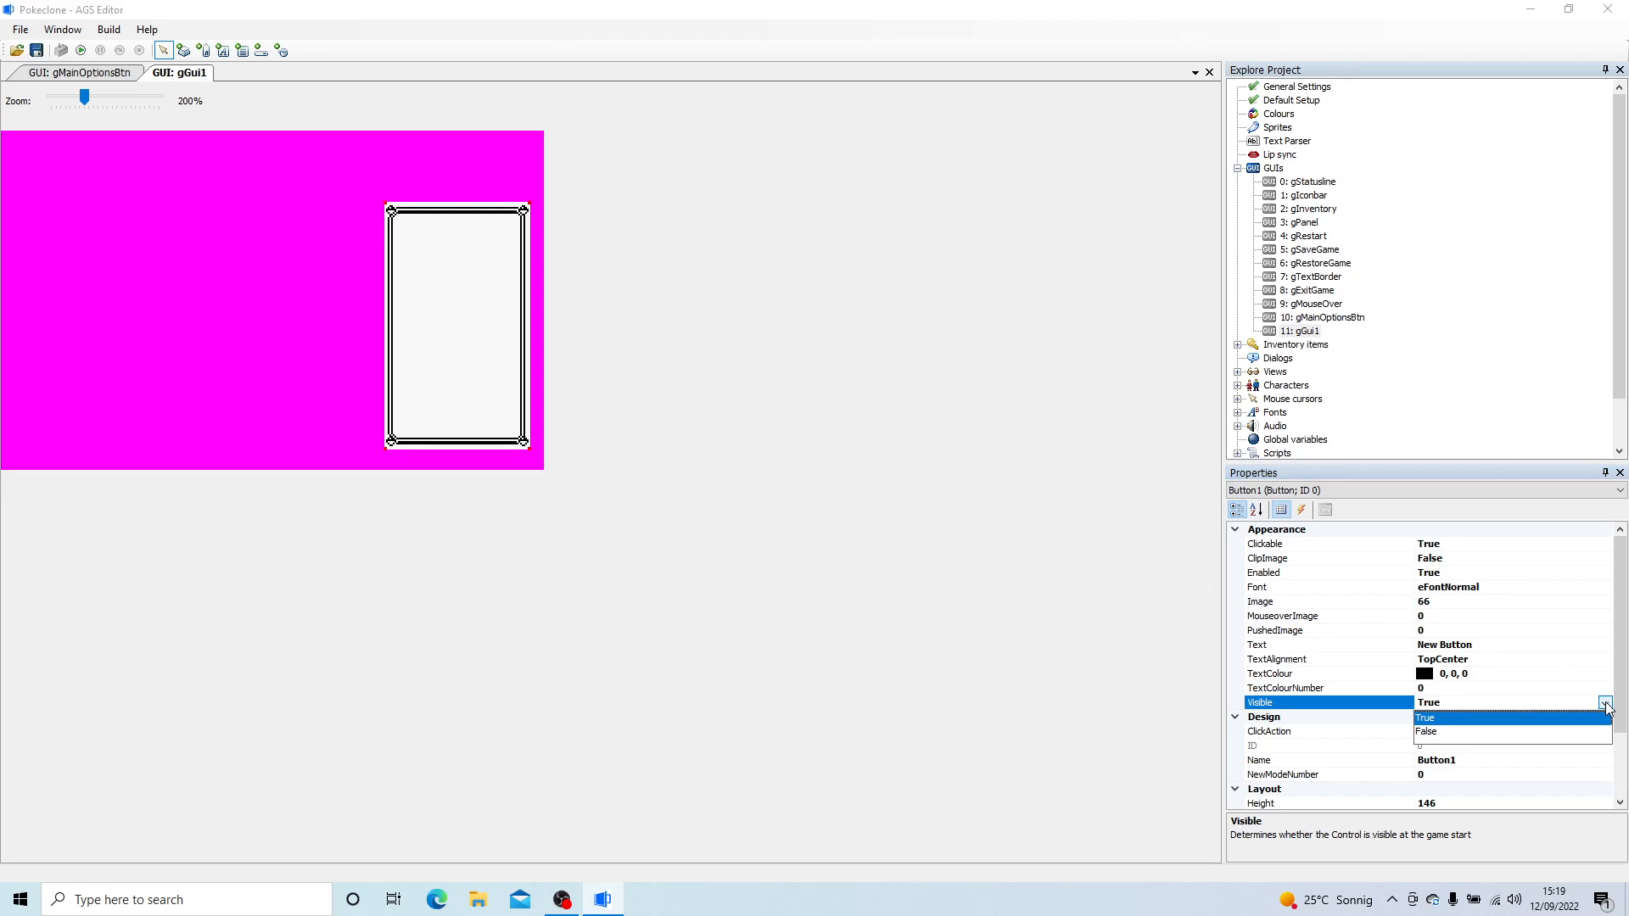
click(1383, 492)
click(1383, 492)
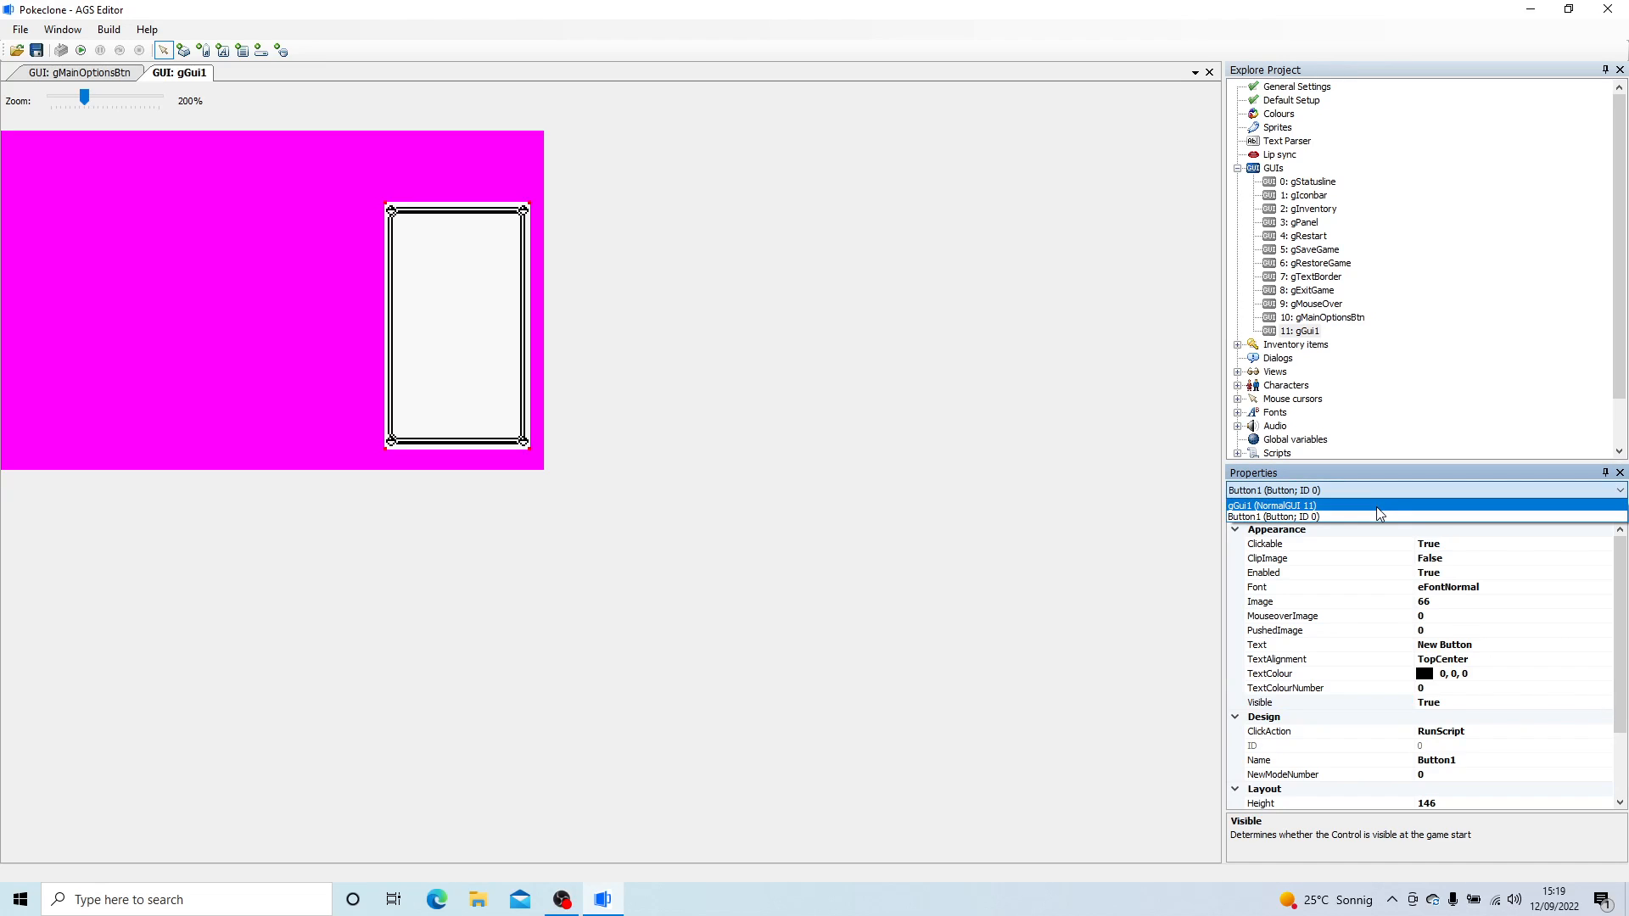
click(1376, 506)
click(1501, 674)
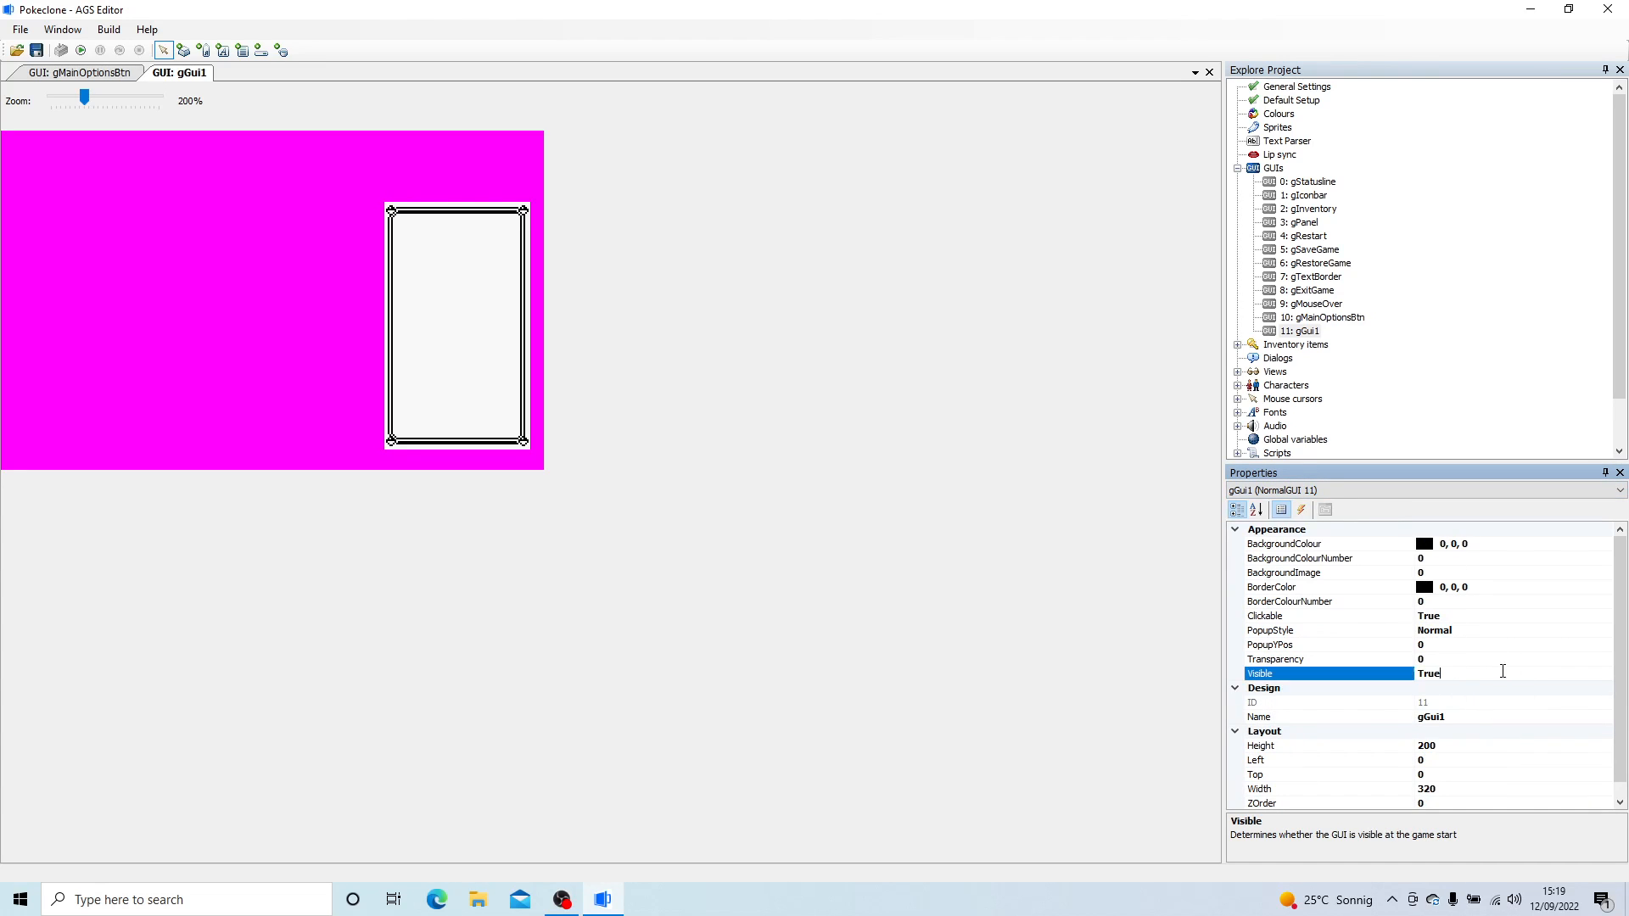
click(1604, 675)
click(1430, 704)
- Rename gGui1 to gMainOptionsWindow
click(1454, 717)
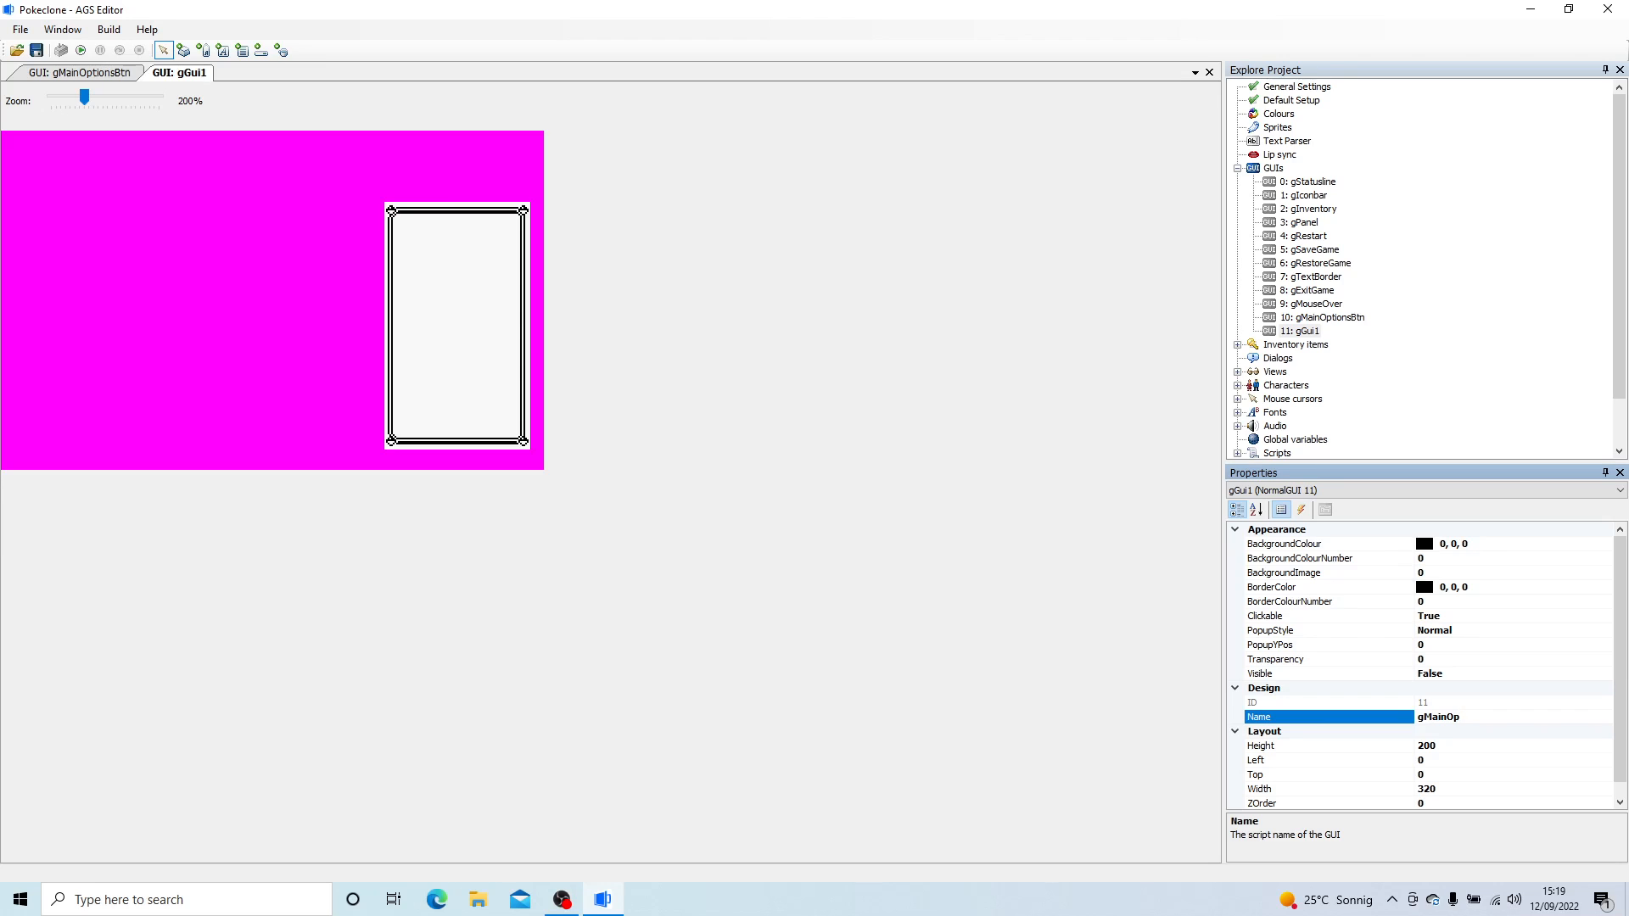
text(gMainOptionsWindow)
key(Return)
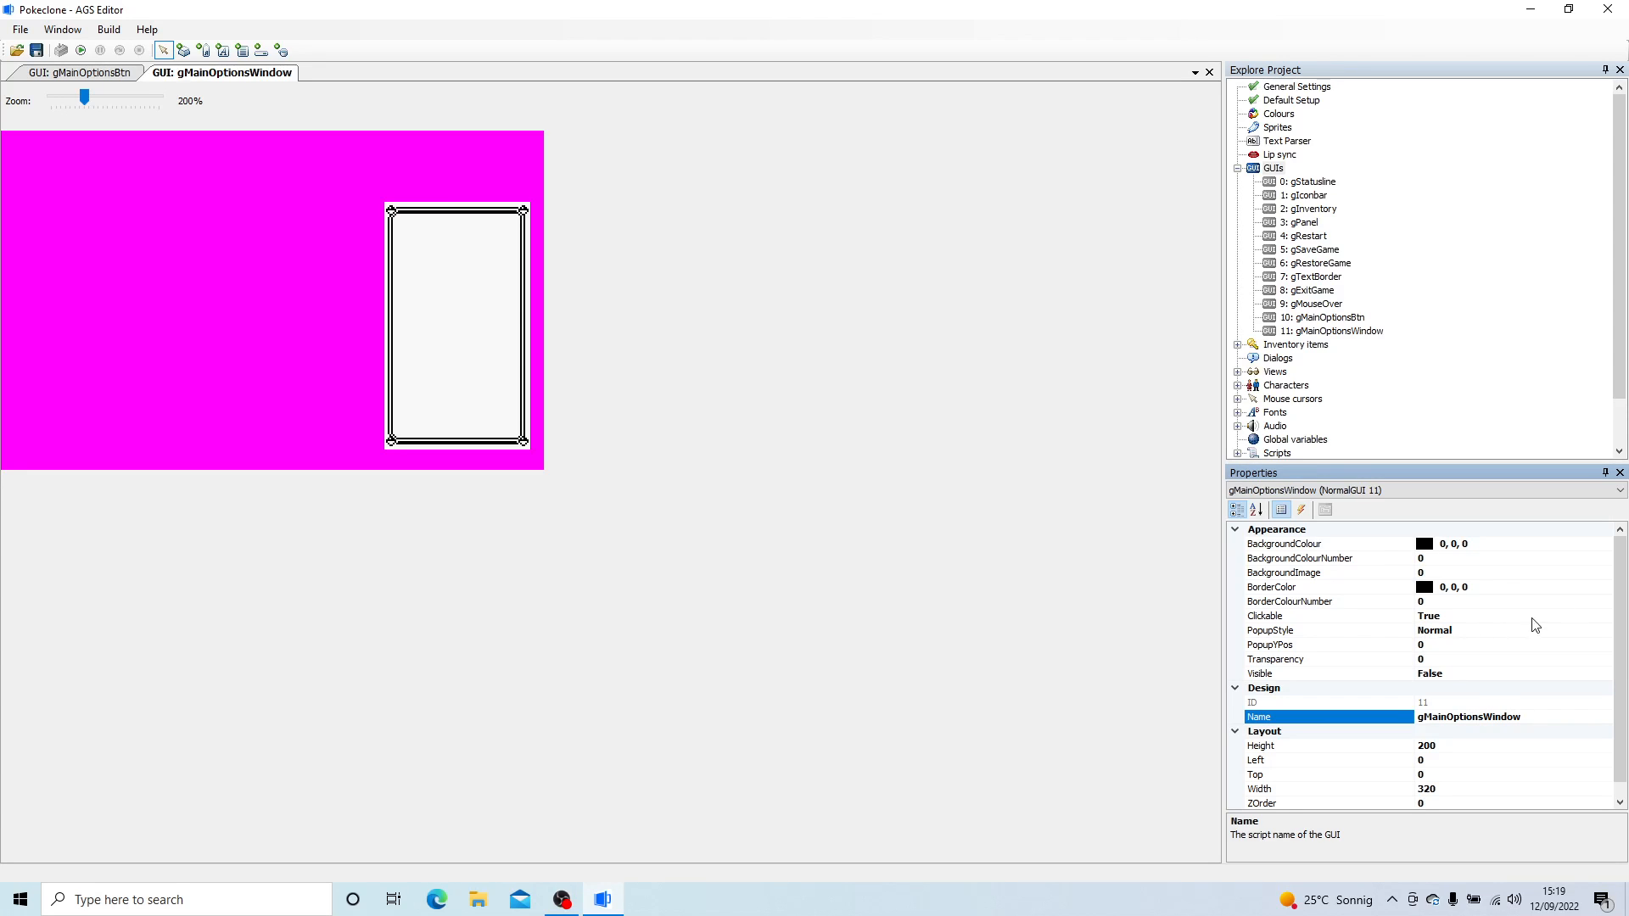
drag(1625, 578, 1627, 678)
drag(1626, 623, 1626, 613)
text(*-)
key(Return)
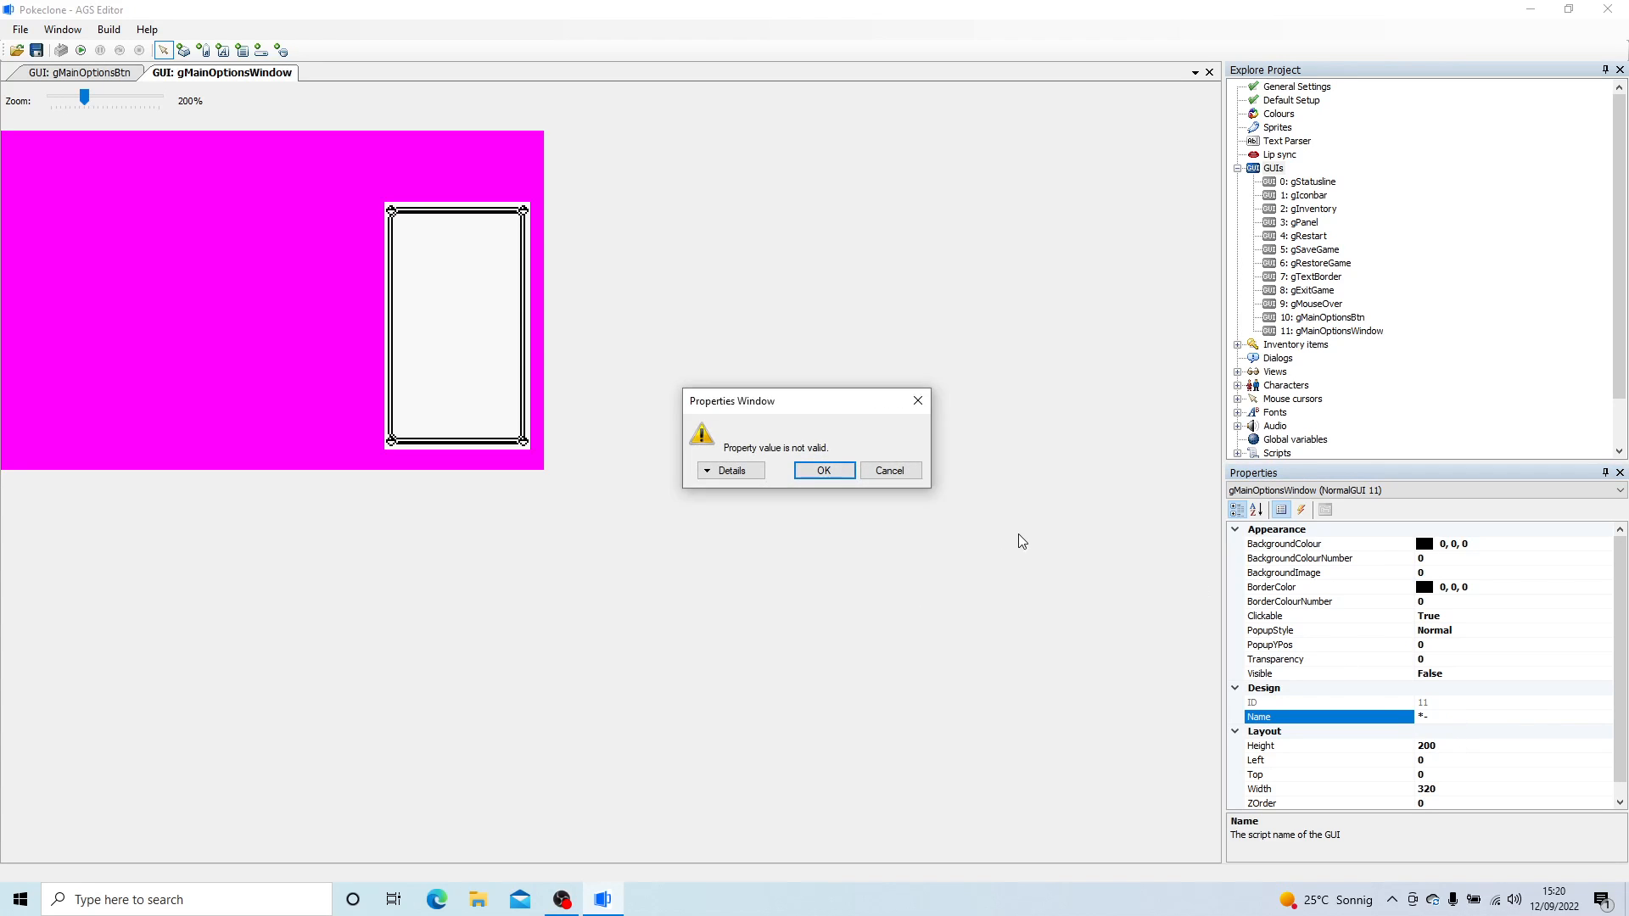
click(908, 479)
click(1509, 715)
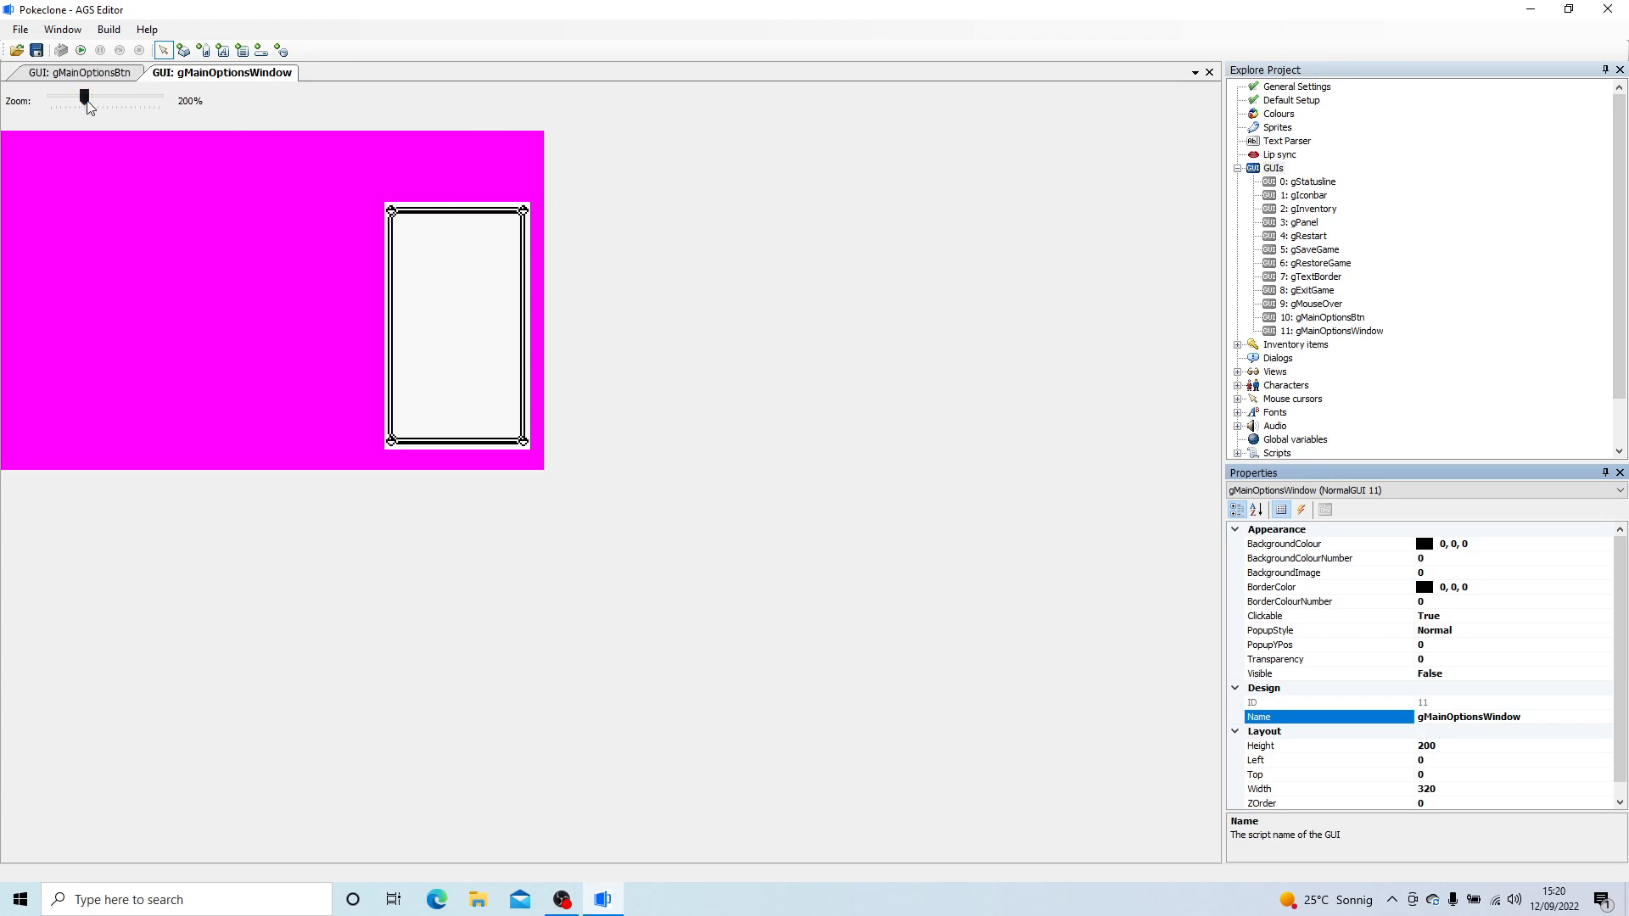
- Draw a button about 15 pixels high at about 234, 56 inside the window frame's upper part and set its font to eFontNeue13
click(134, 105)
click(134, 104)
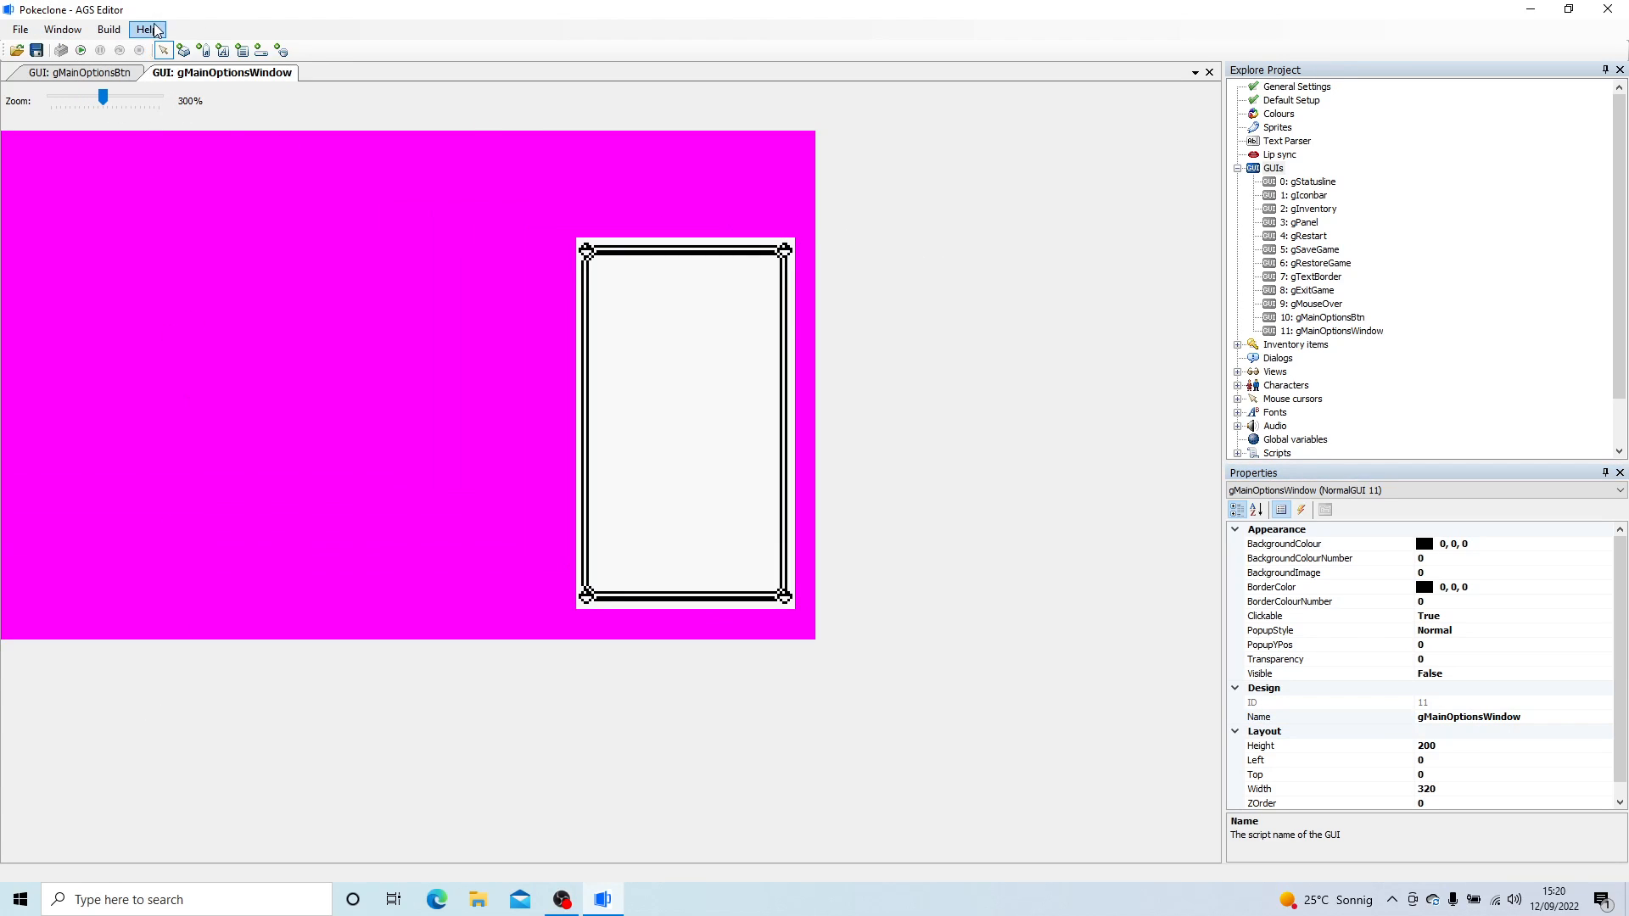
click(184, 50)
drag(596, 272, 761, 311)
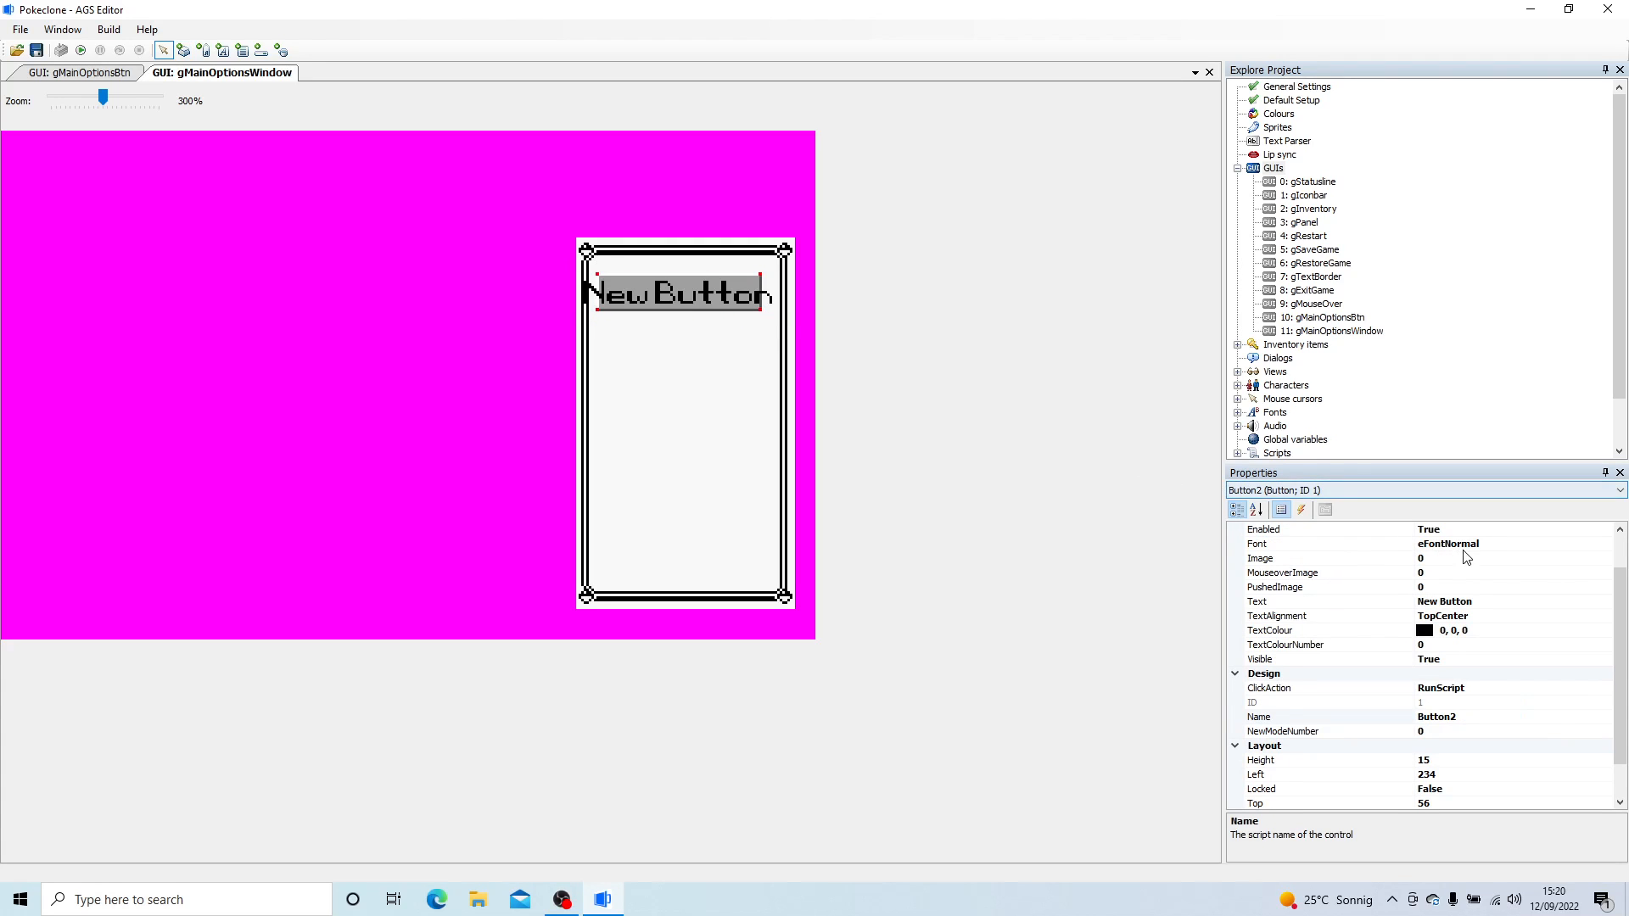
click(1556, 544)
click(1605, 543)
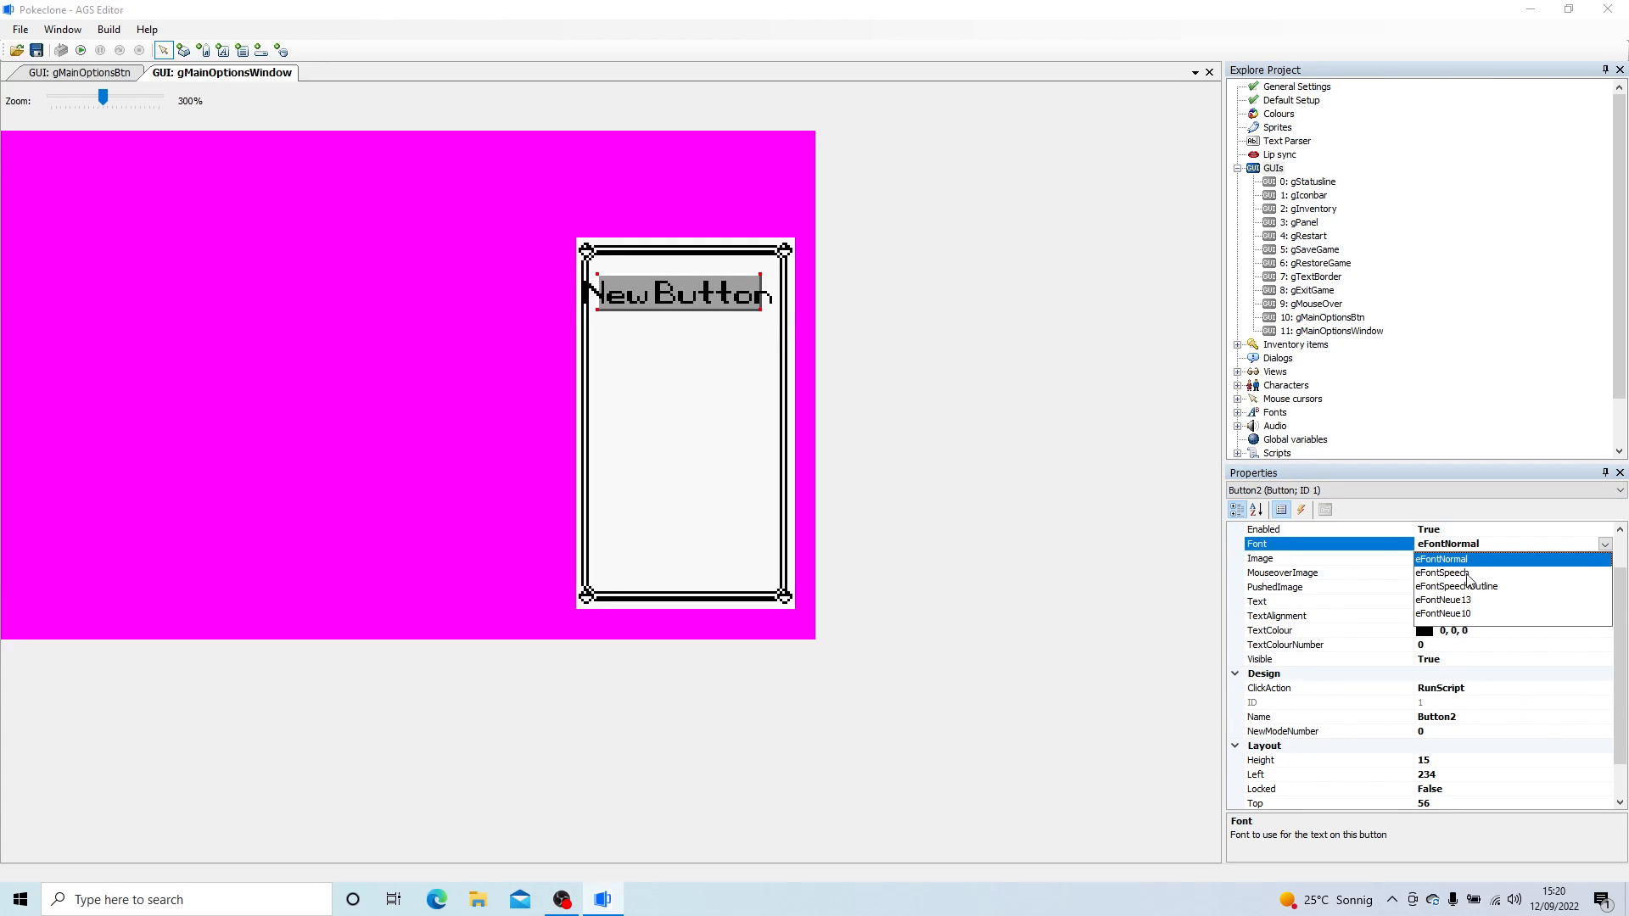
click(1459, 601)
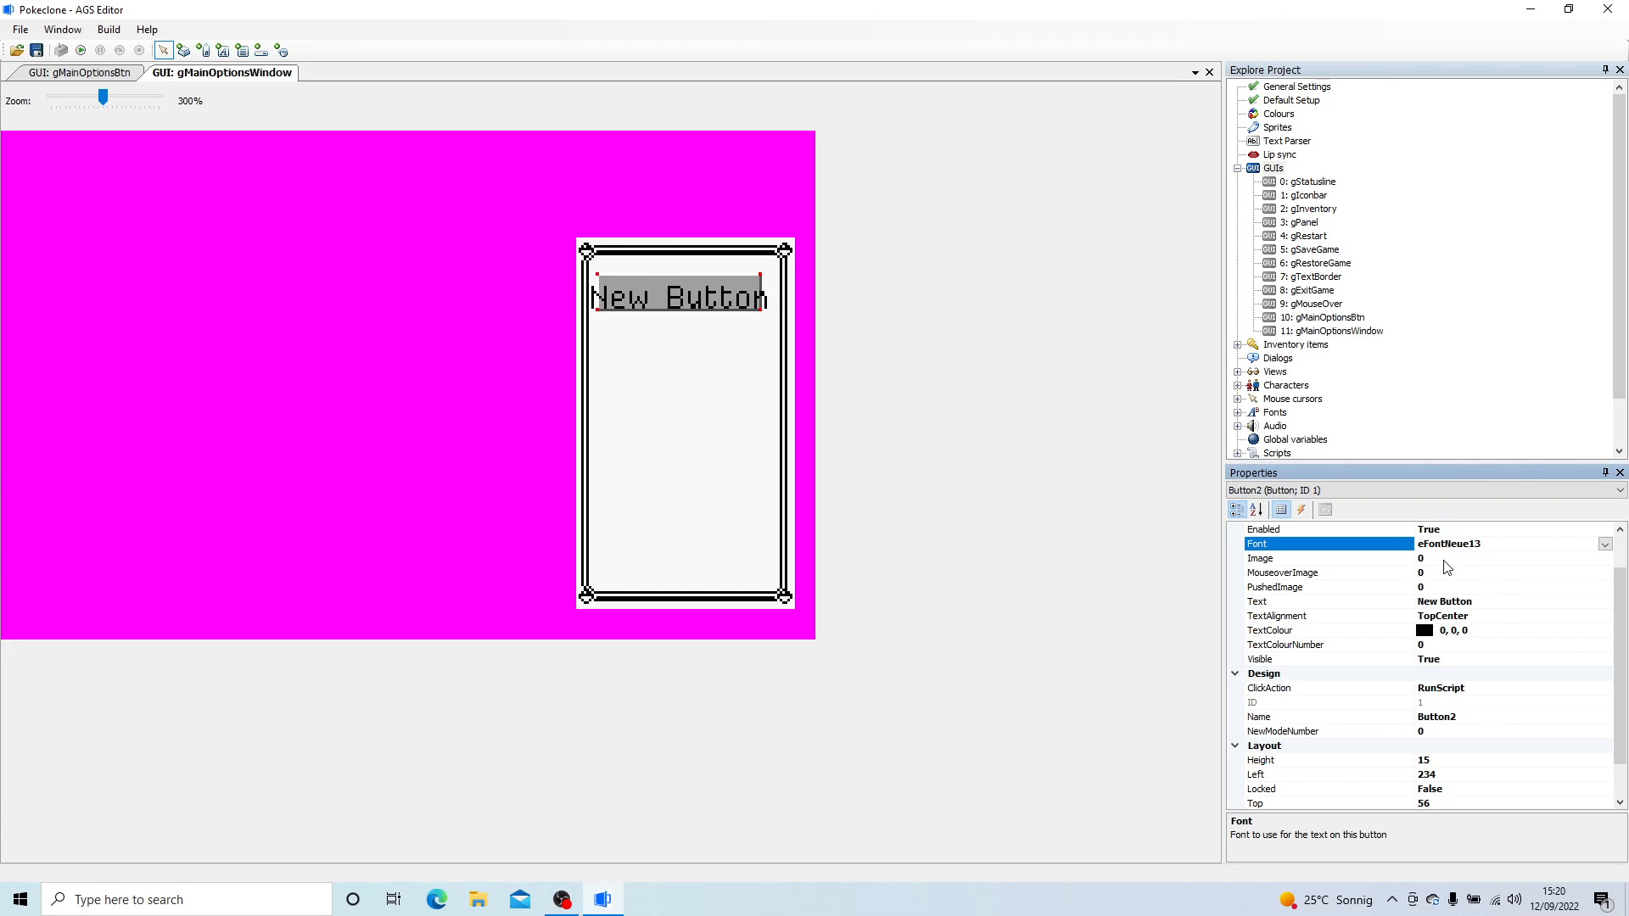
- Set the new button's image to sprite 64 and its mouseover and pushed images to sprite 65
click(1554, 559)
click(1604, 559)
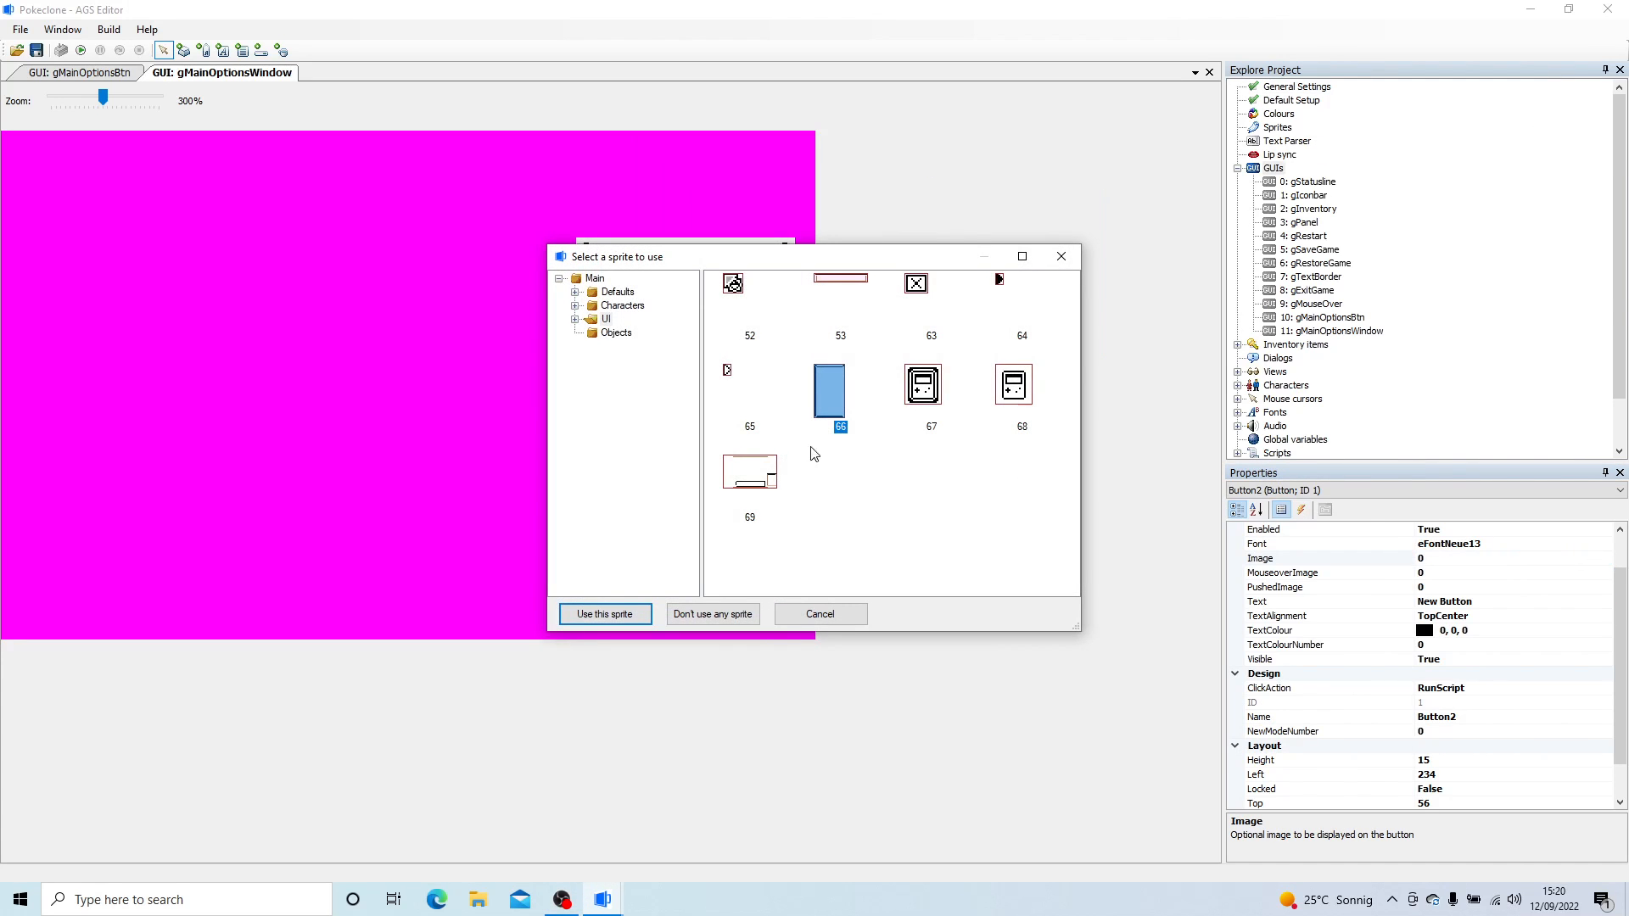
double_click(1001, 283)
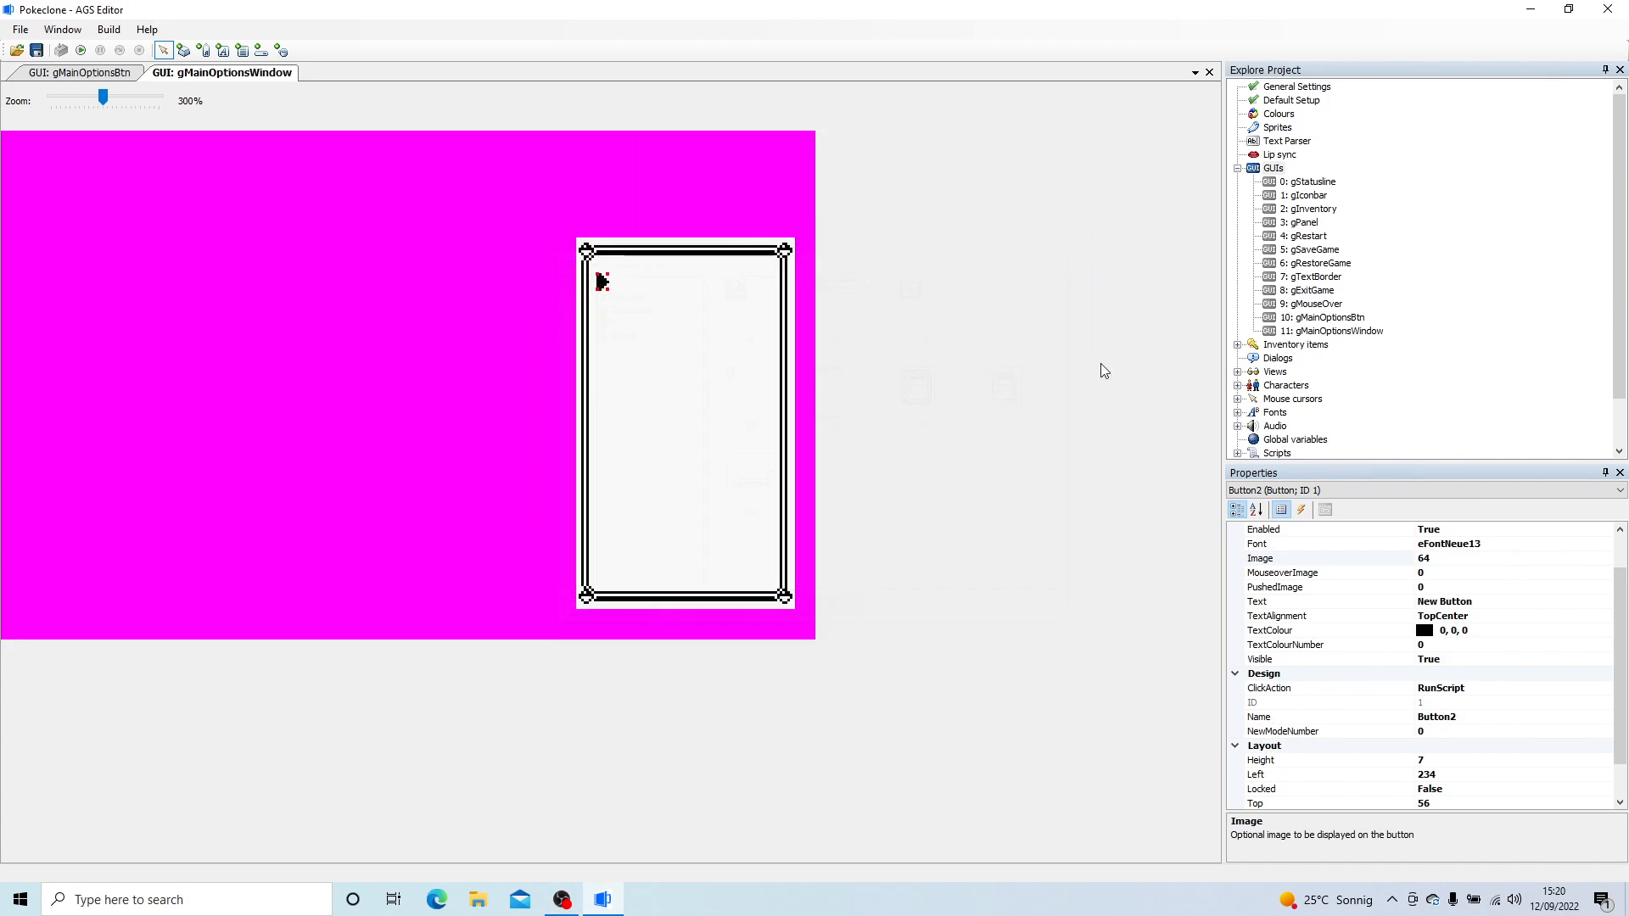
click(1500, 574)
click(1604, 573)
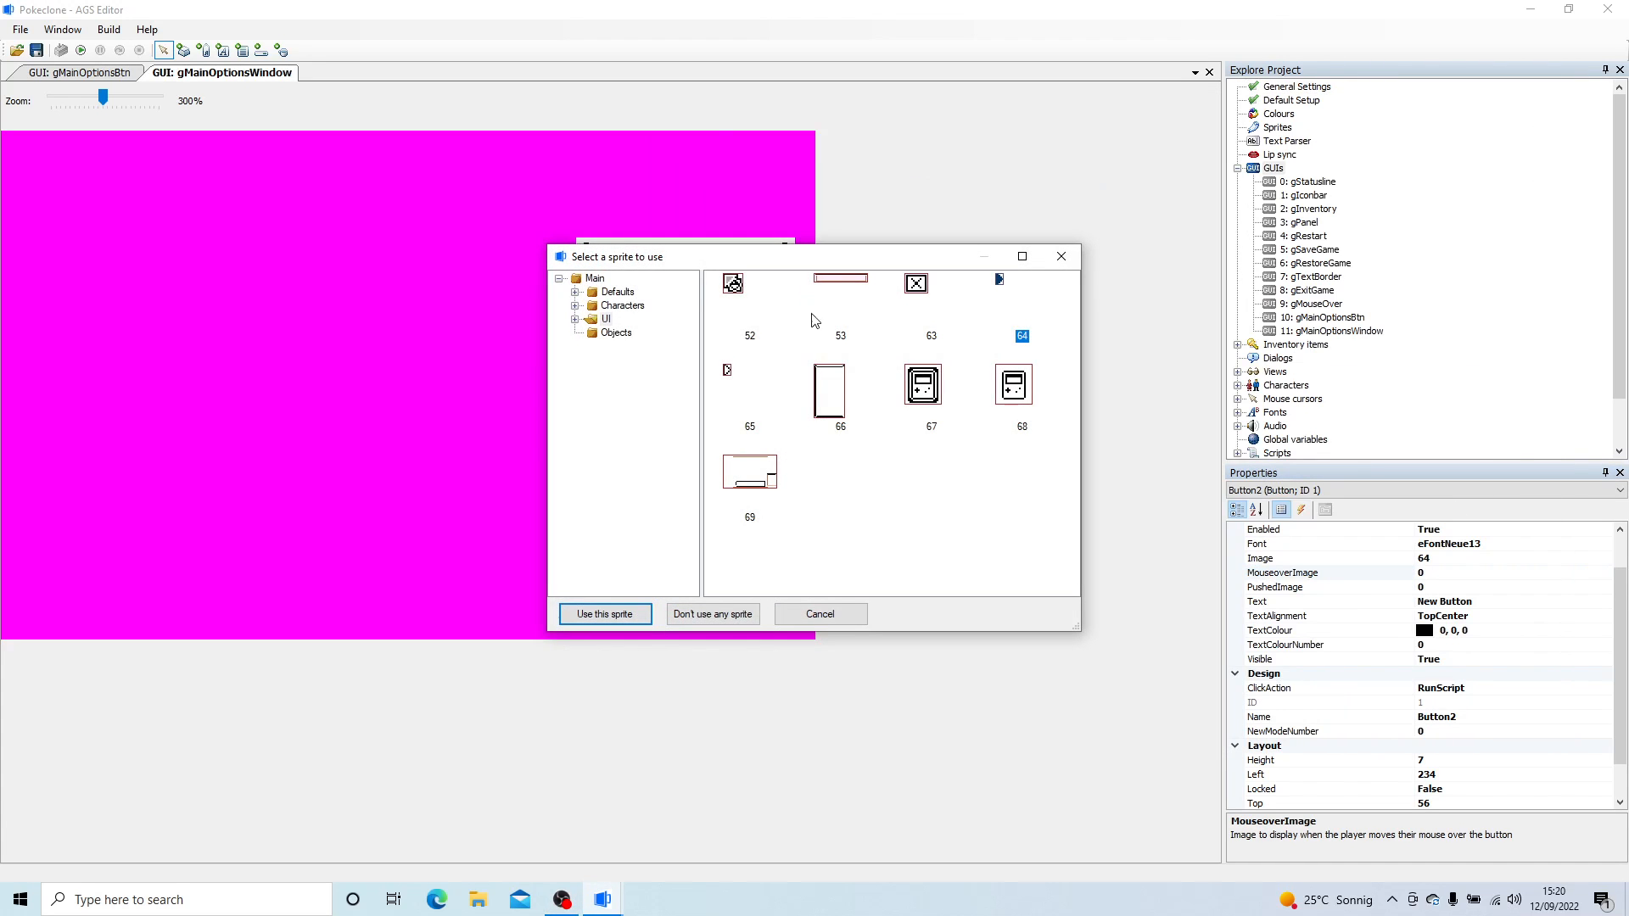
click(762, 380)
double_click(762, 381)
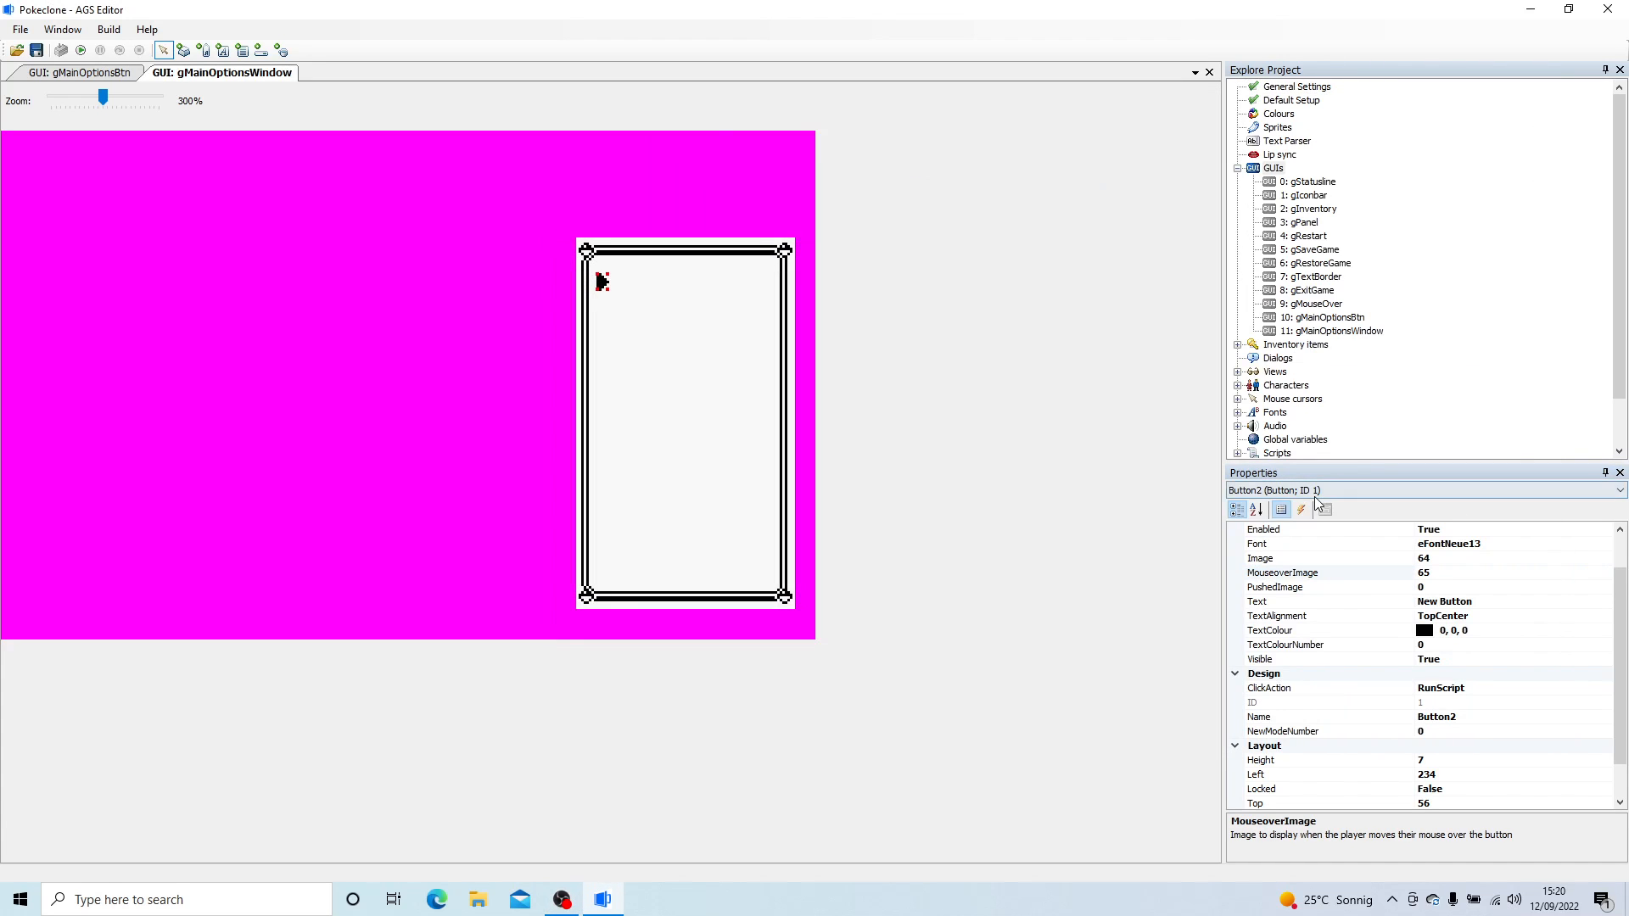
click(1446, 587)
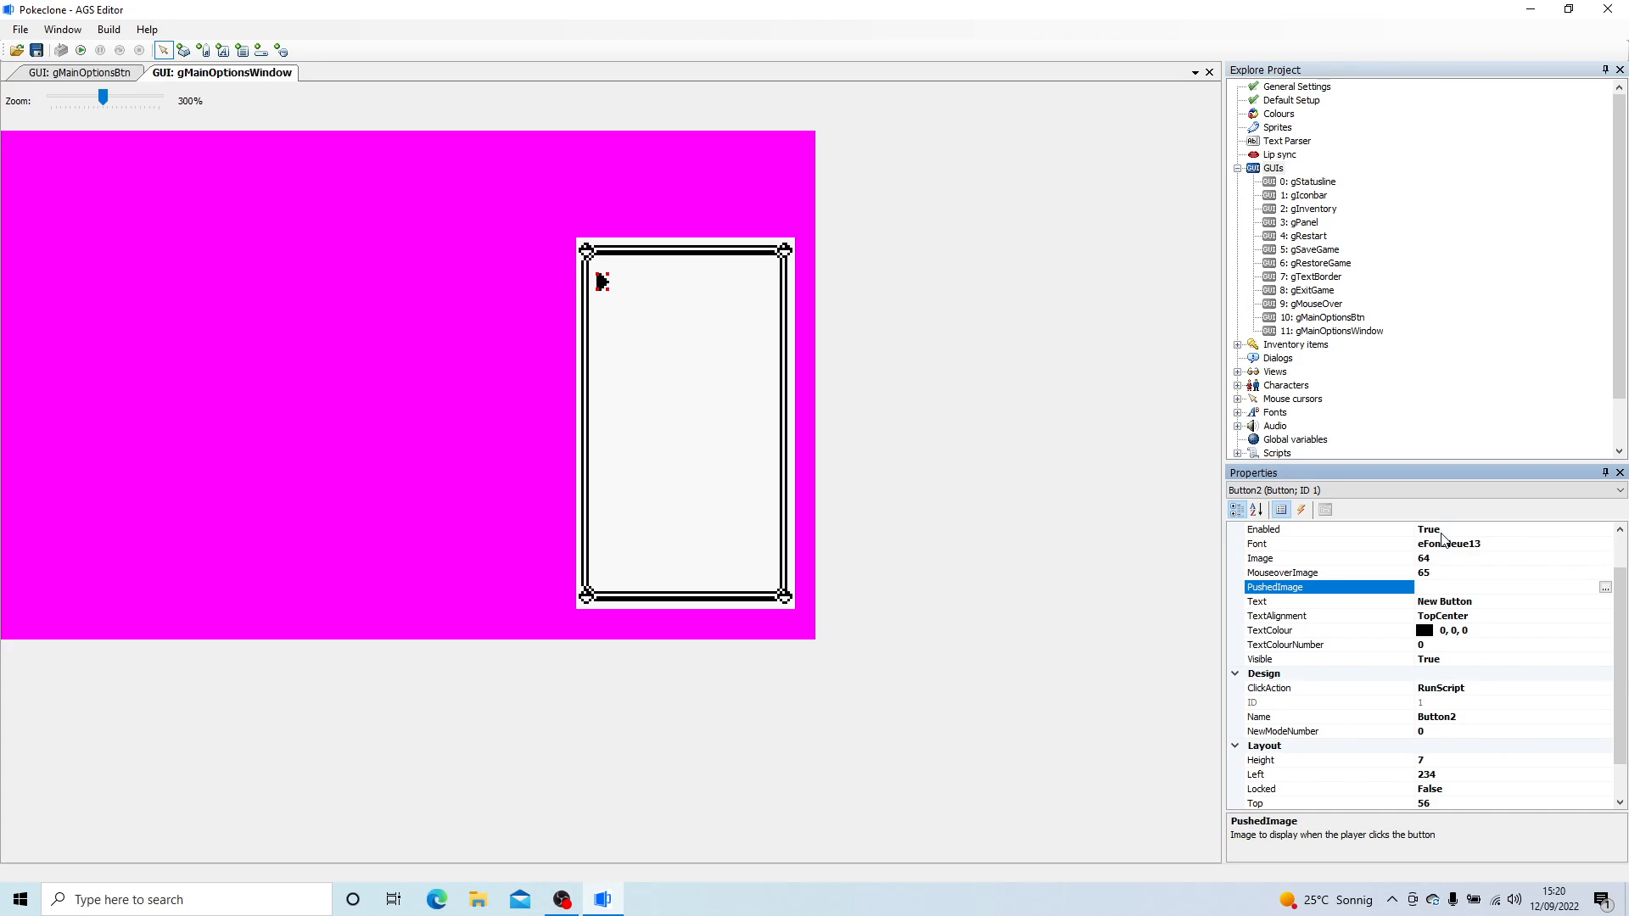
- Set the arrow button's text to Pokemon
click(1455, 604)
click(1498, 601)
text(Pok)
click(1304, 604)
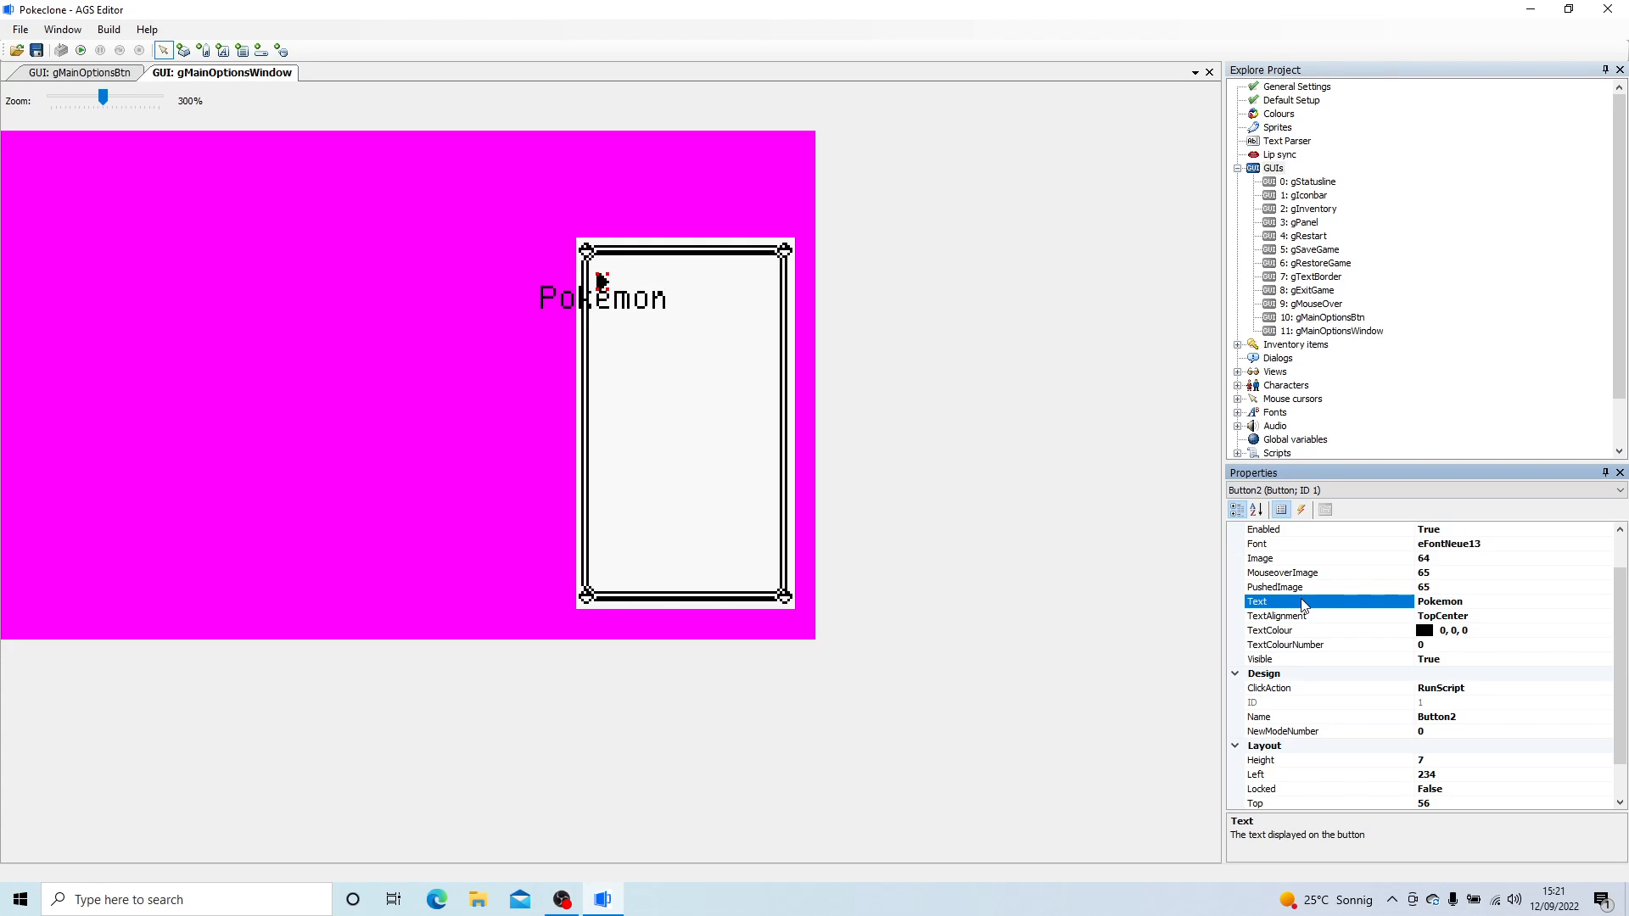
- Set the Pokemon button's text alignment to MiddleLeft
click(1473, 616)
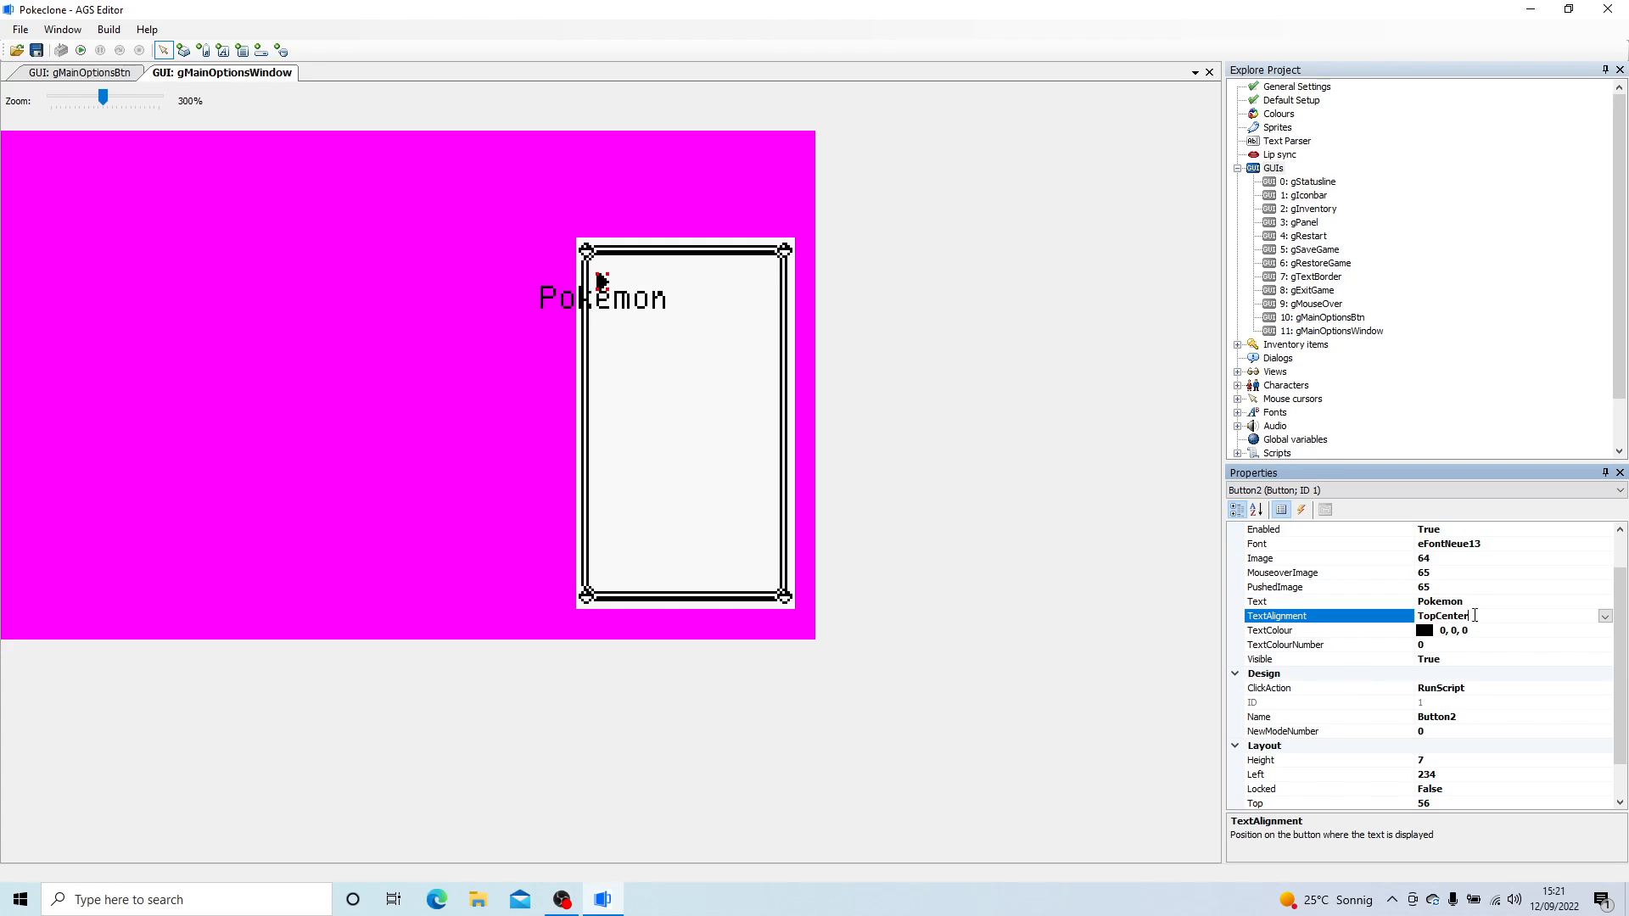
click(1604, 617)
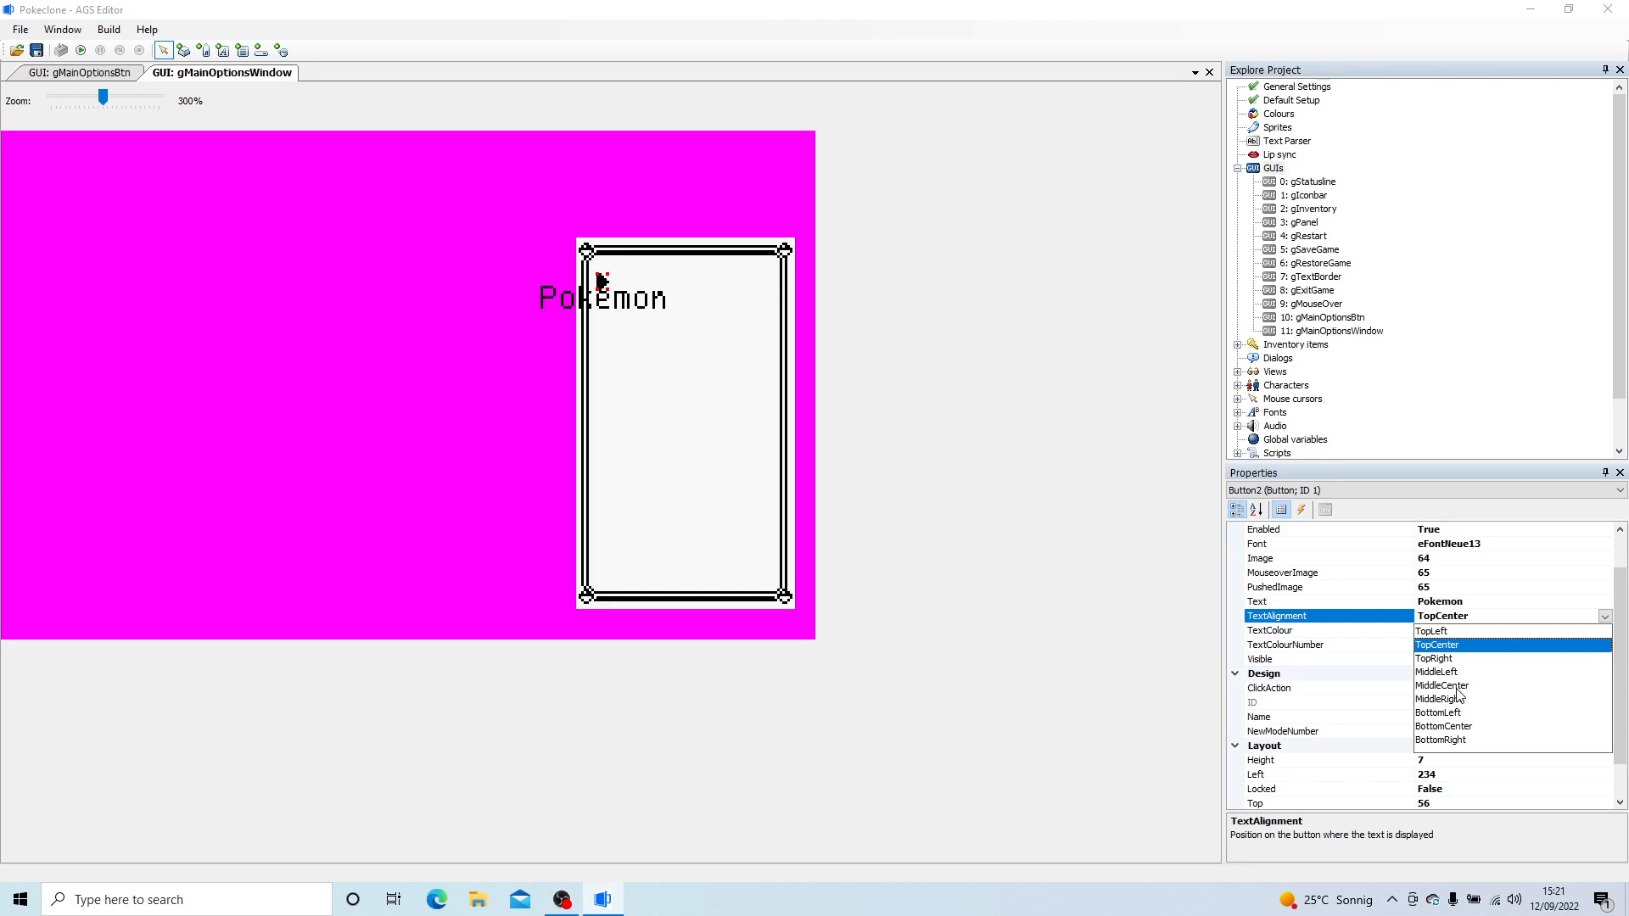
click(1442, 672)
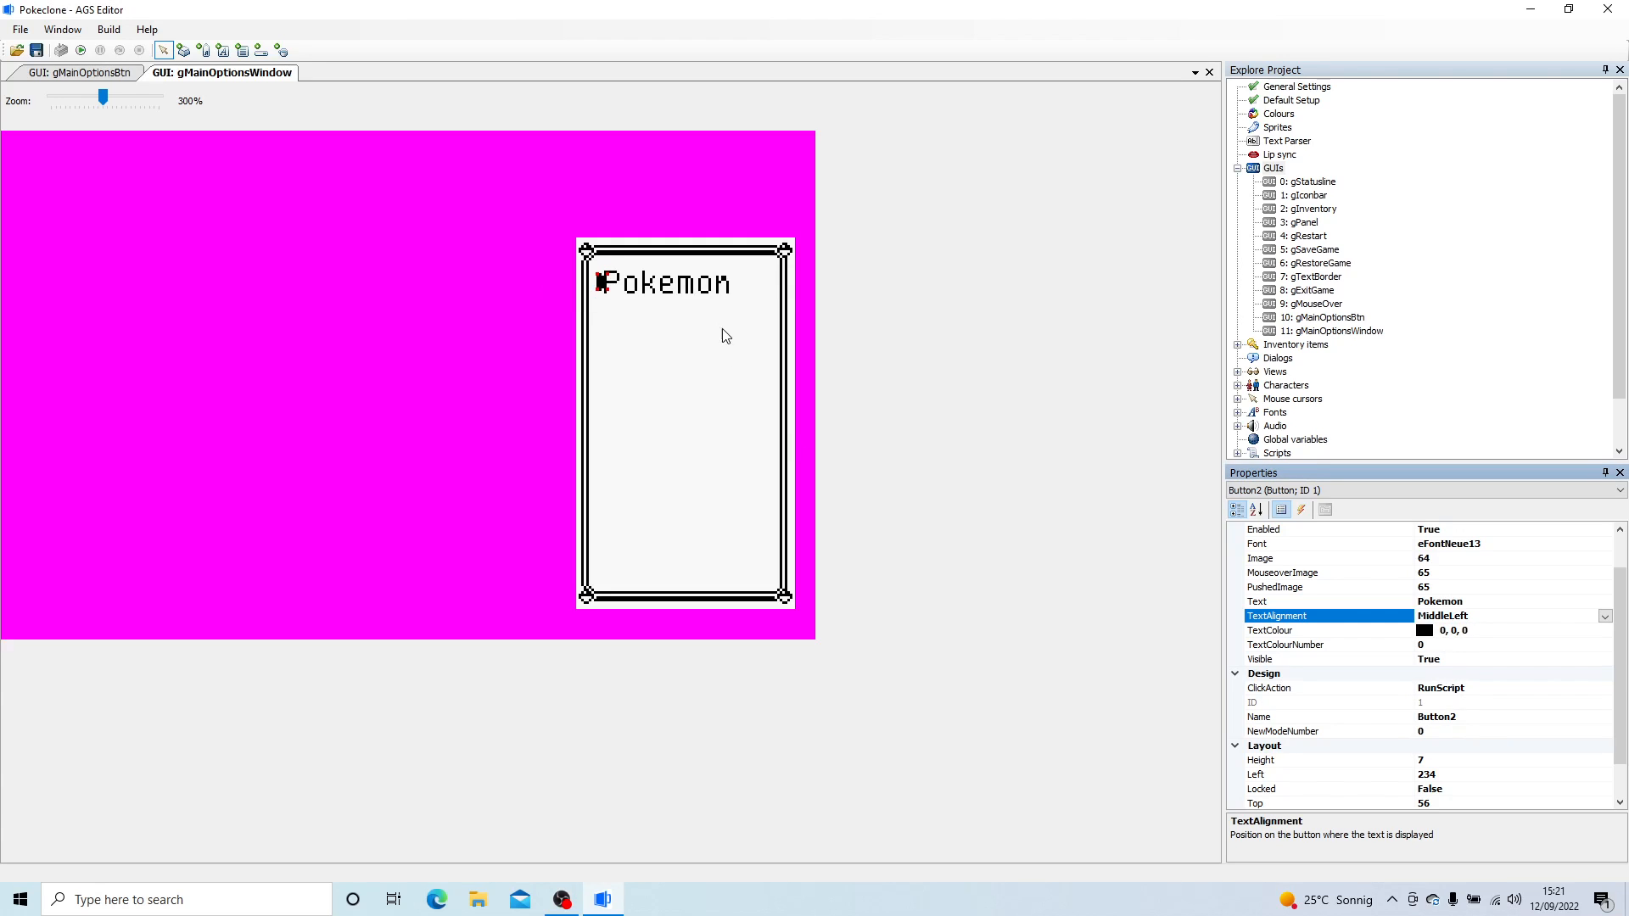
- Enlarge the Pokemon button to 12 pixels high and wide enough to hold its whole label
click(726, 293)
click(601, 289)
drag(608, 288, 752, 301)
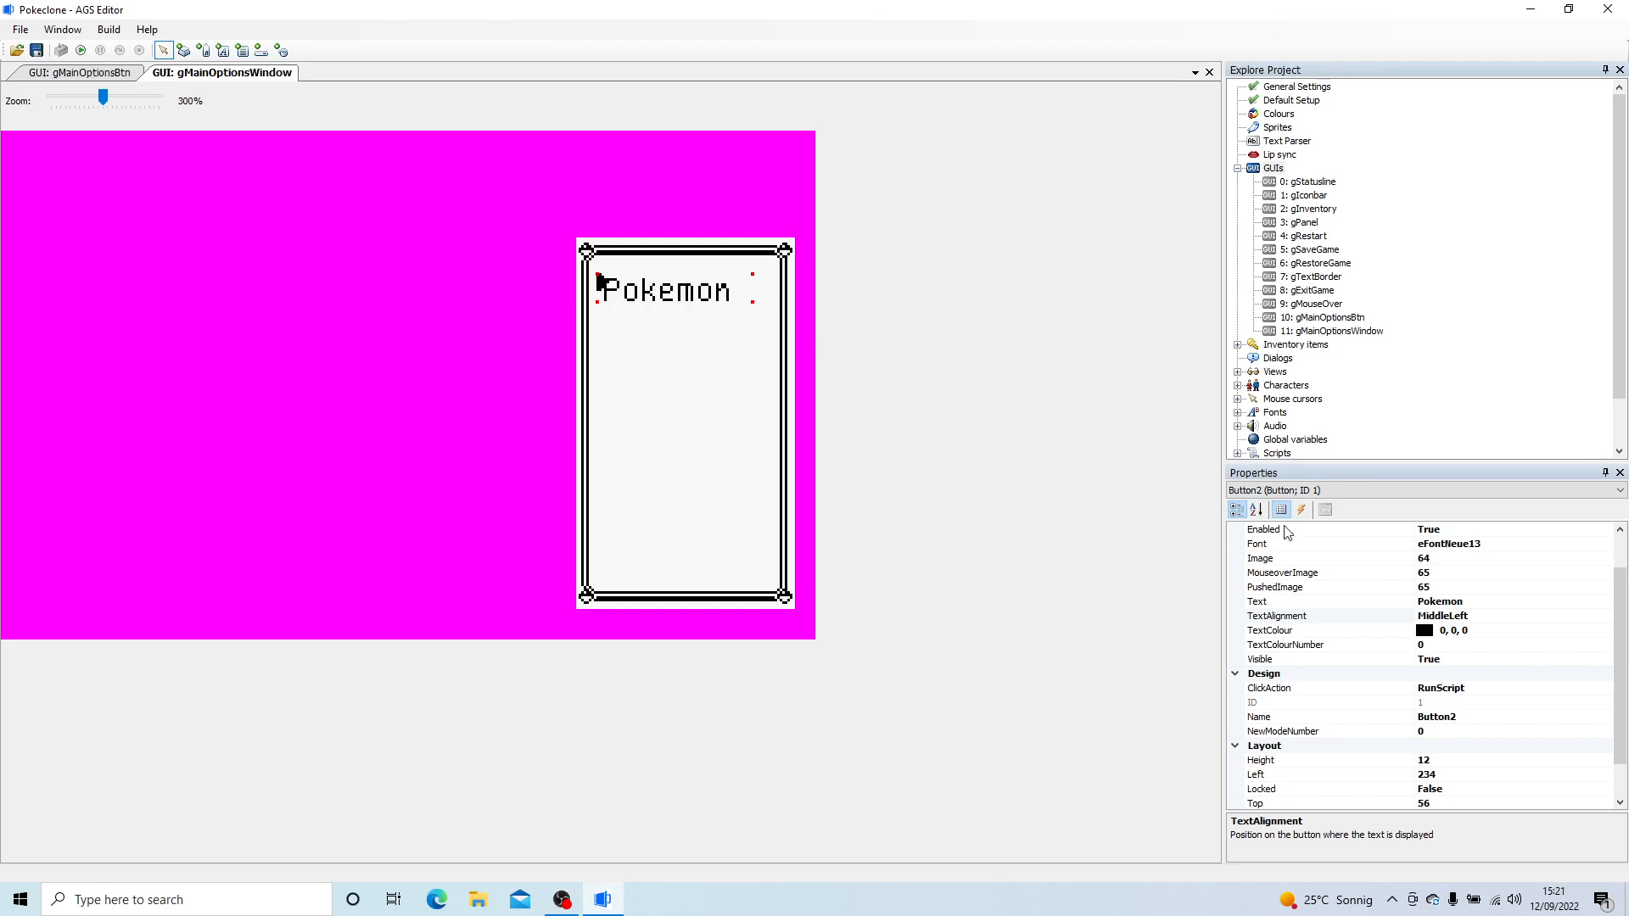
- Try MiddleCenter text alignment on the Pokemon button and reduce its height to 10 pixels
click(1493, 606)
click(1493, 616)
click(1605, 616)
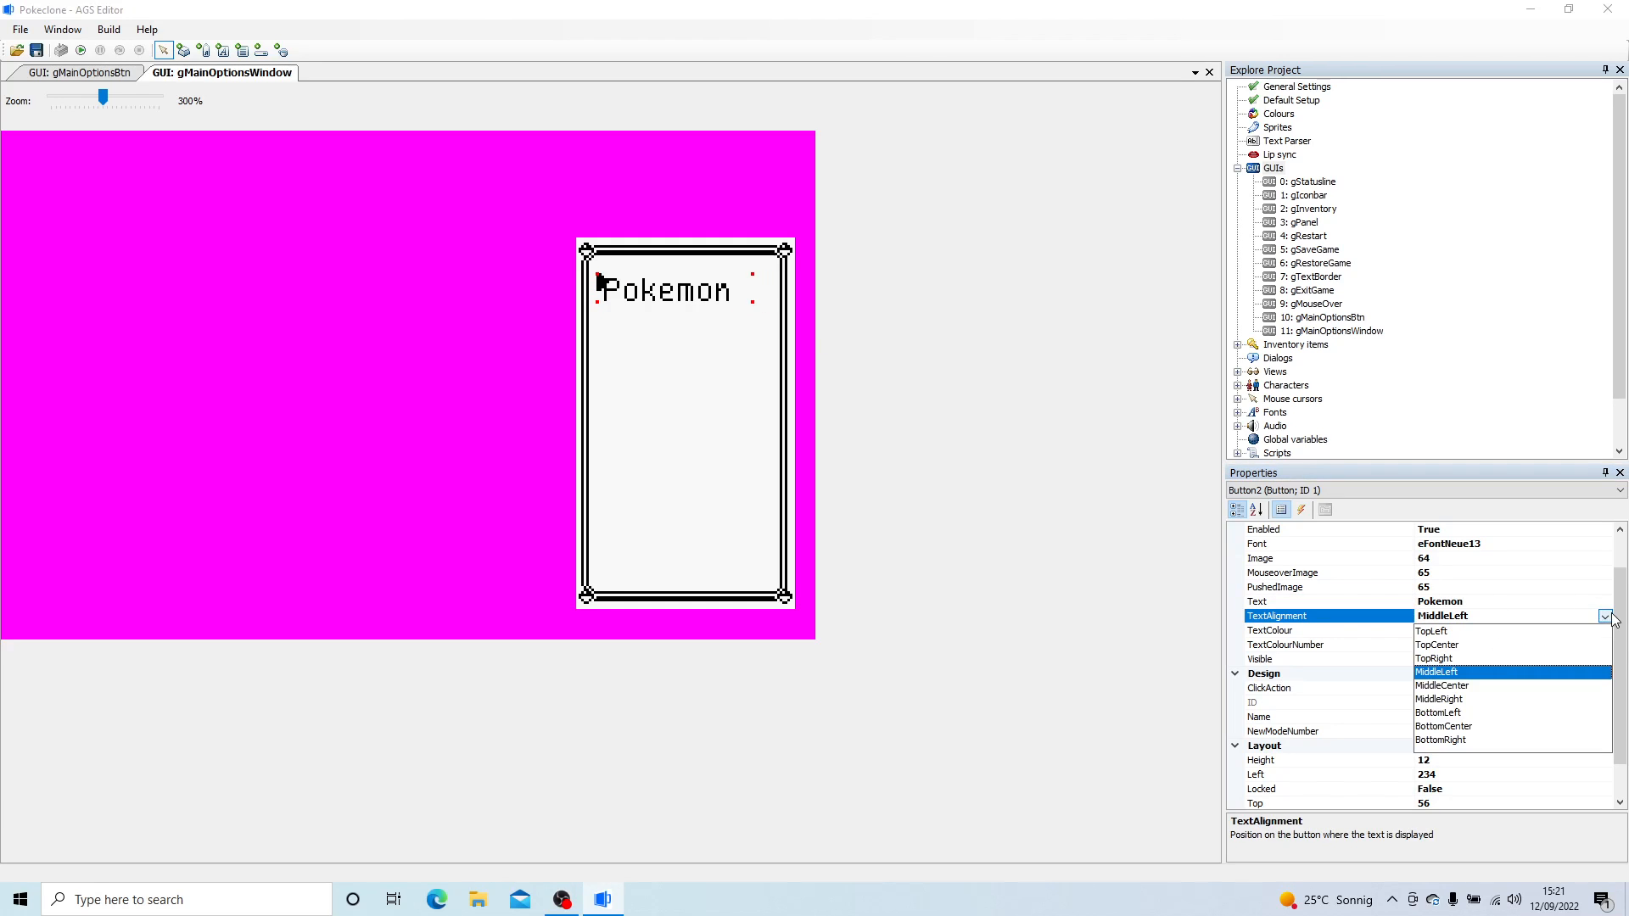
click(1471, 689)
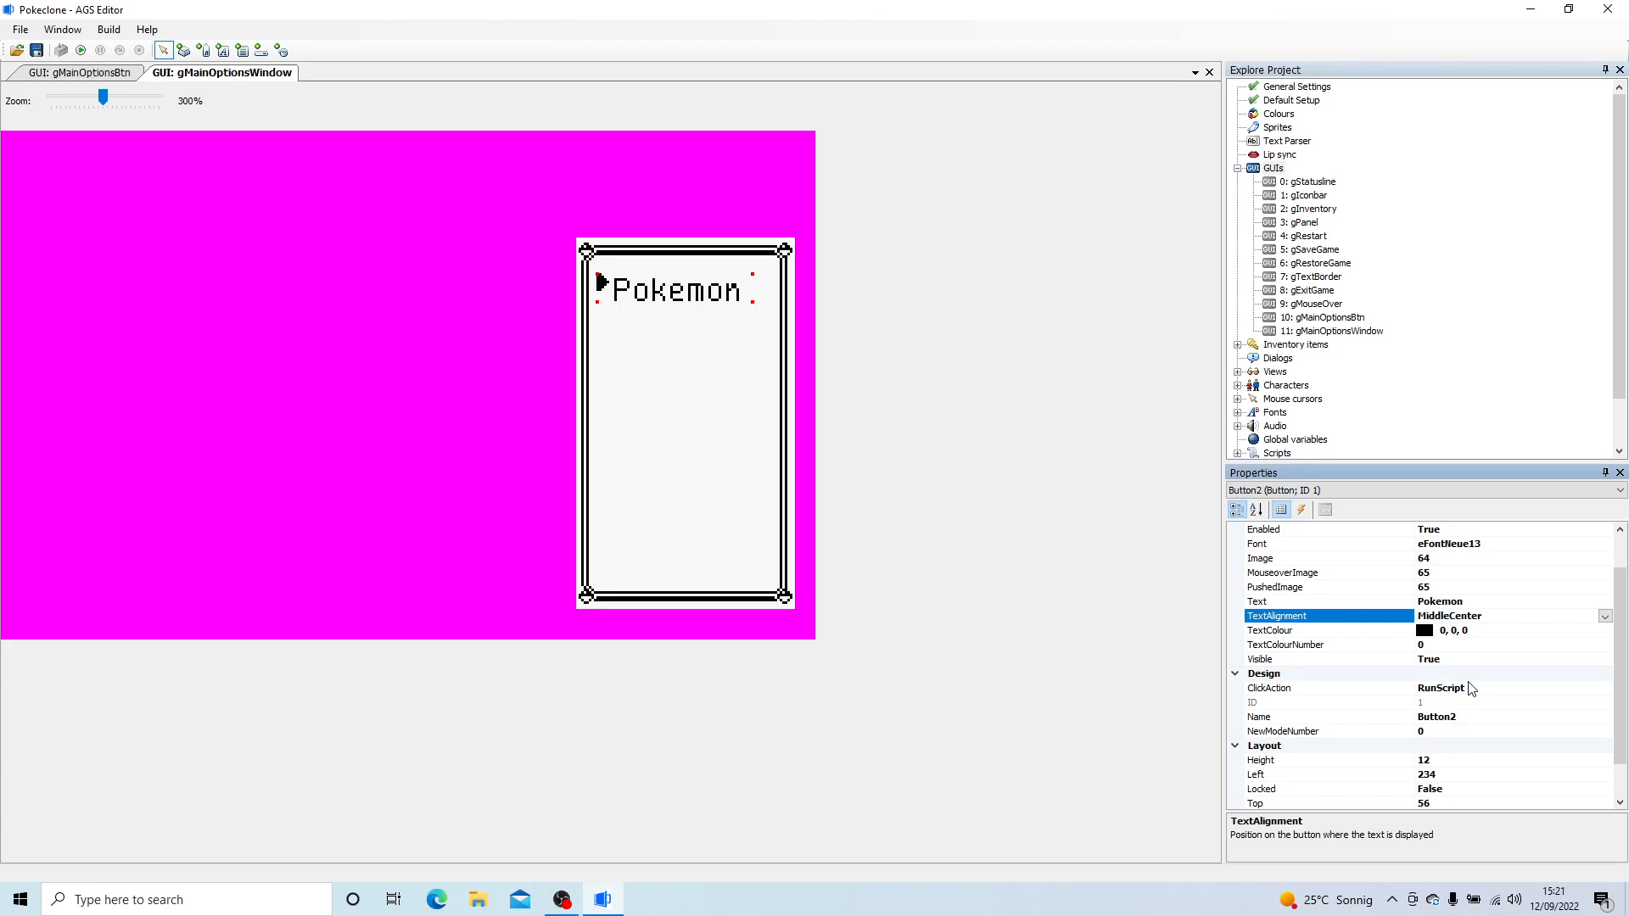
drag(753, 298, 759, 294)
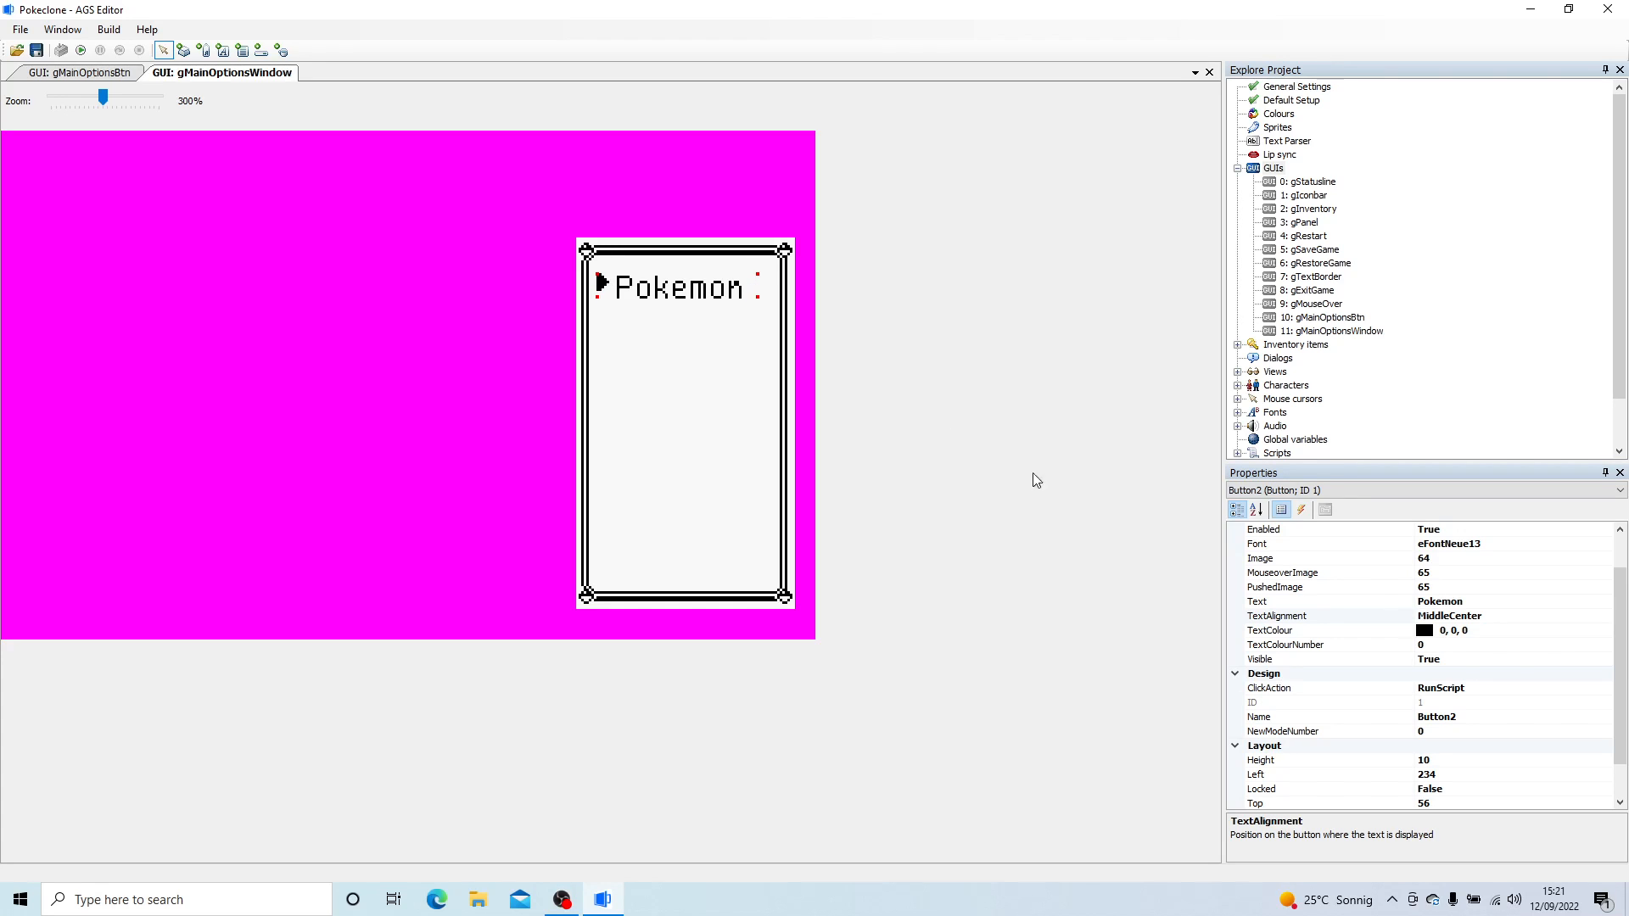
- Try TopCenter text alignment on the Pokemon button
click(1523, 615)
click(1523, 616)
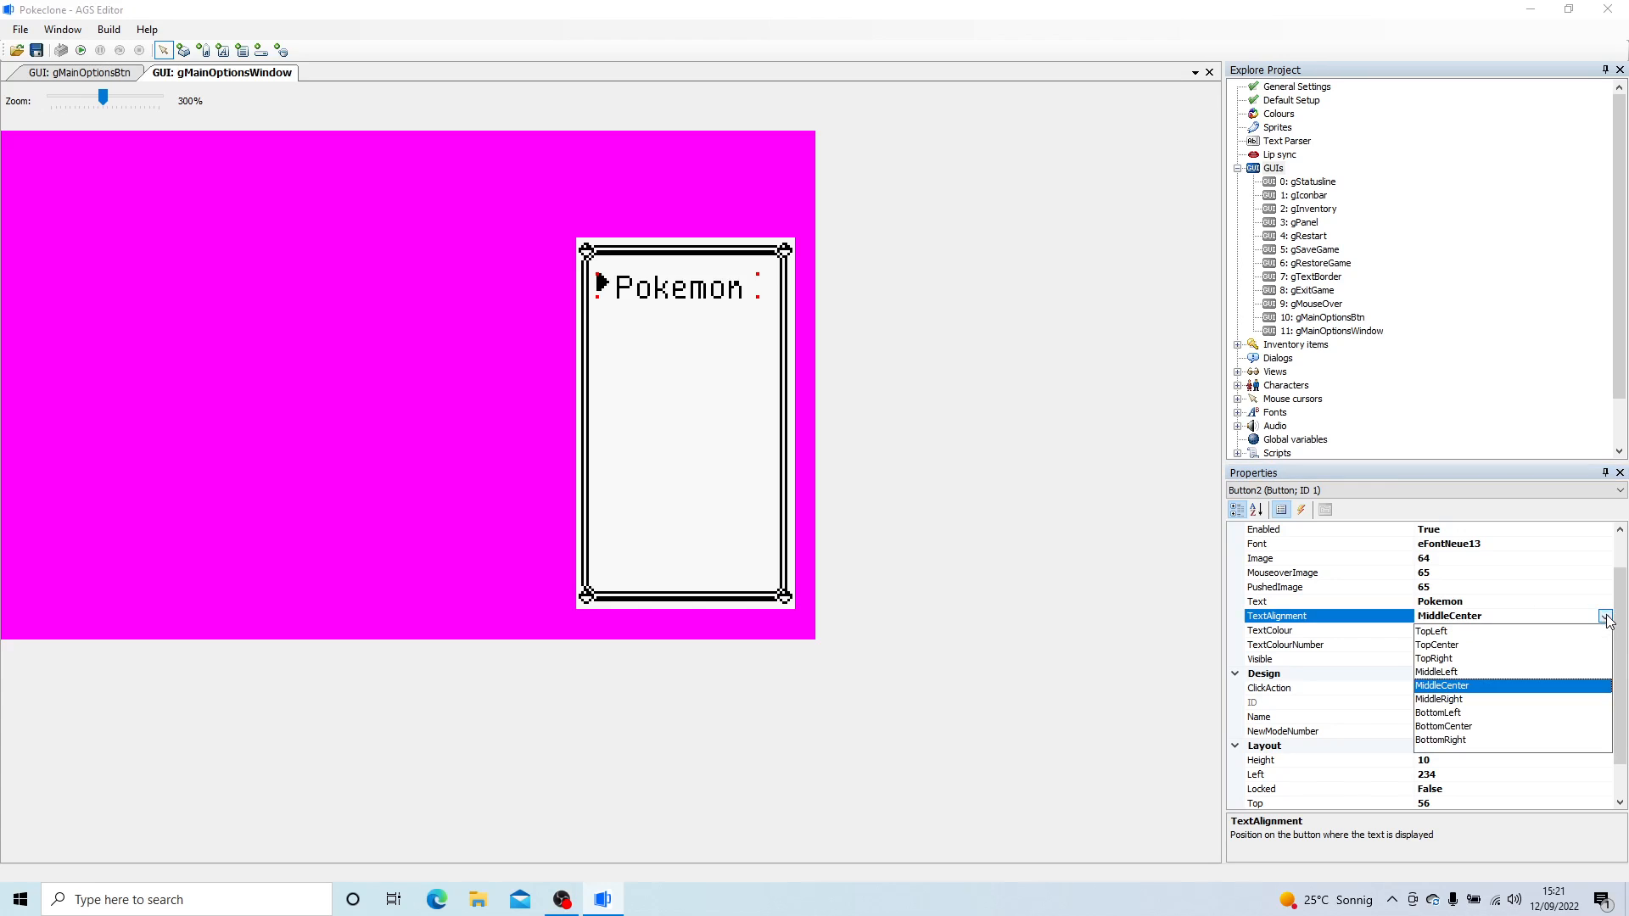
click(1459, 645)
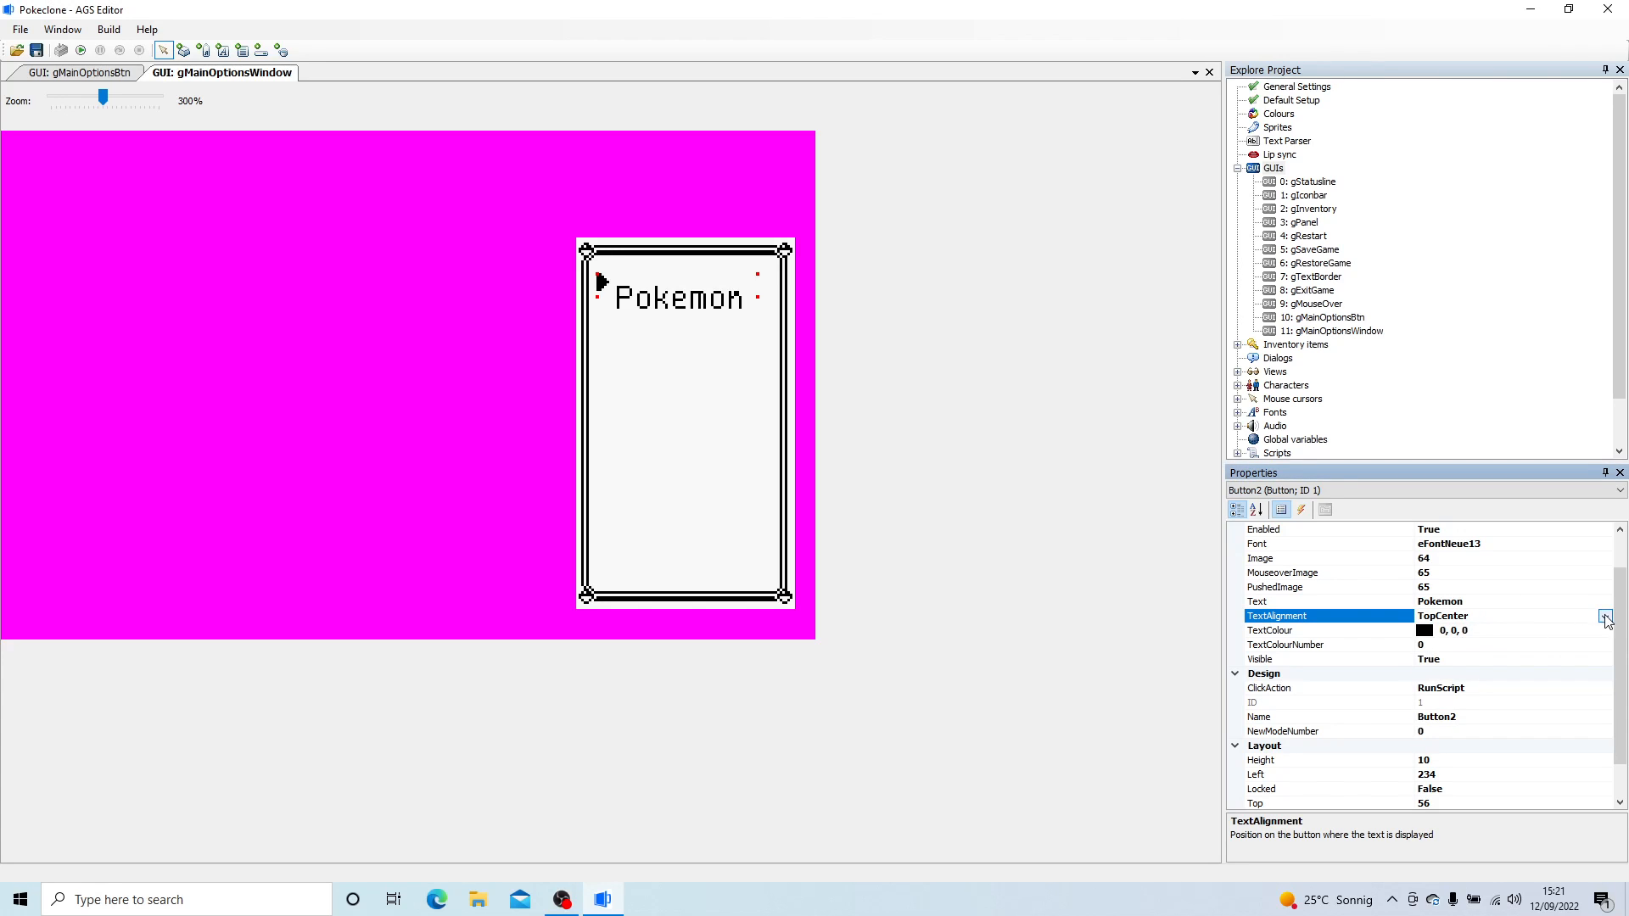
- Resize the Pokemon button to 11 pixels high and slightly wider, with its text alignment set to BottomCenter
click(760, 293)
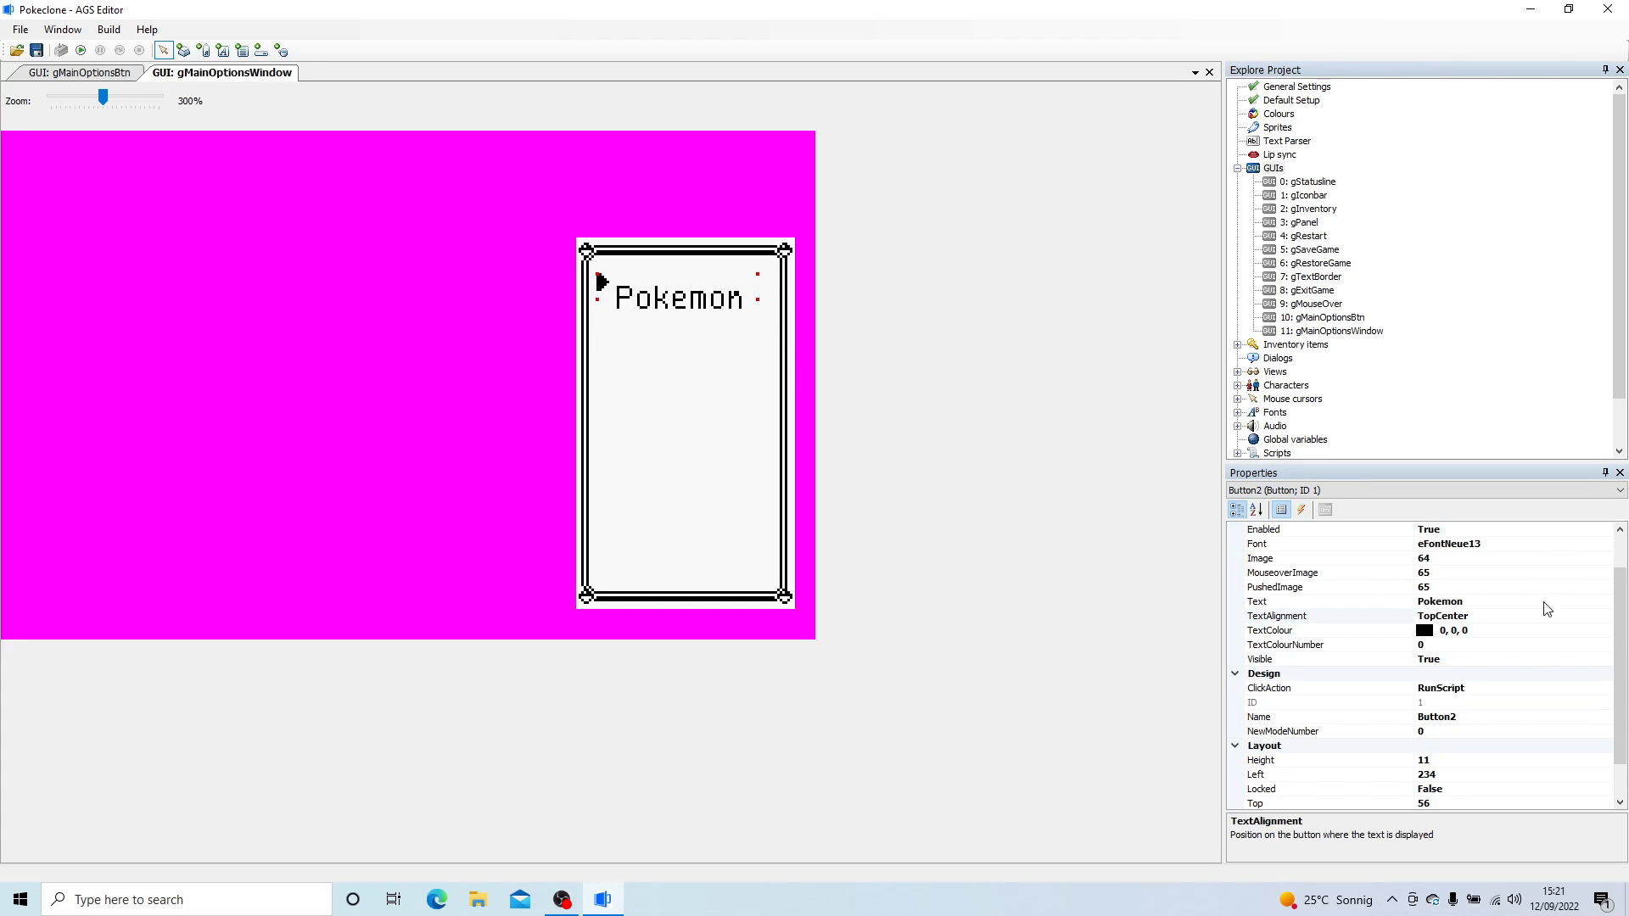
click(1555, 623)
click(1604, 616)
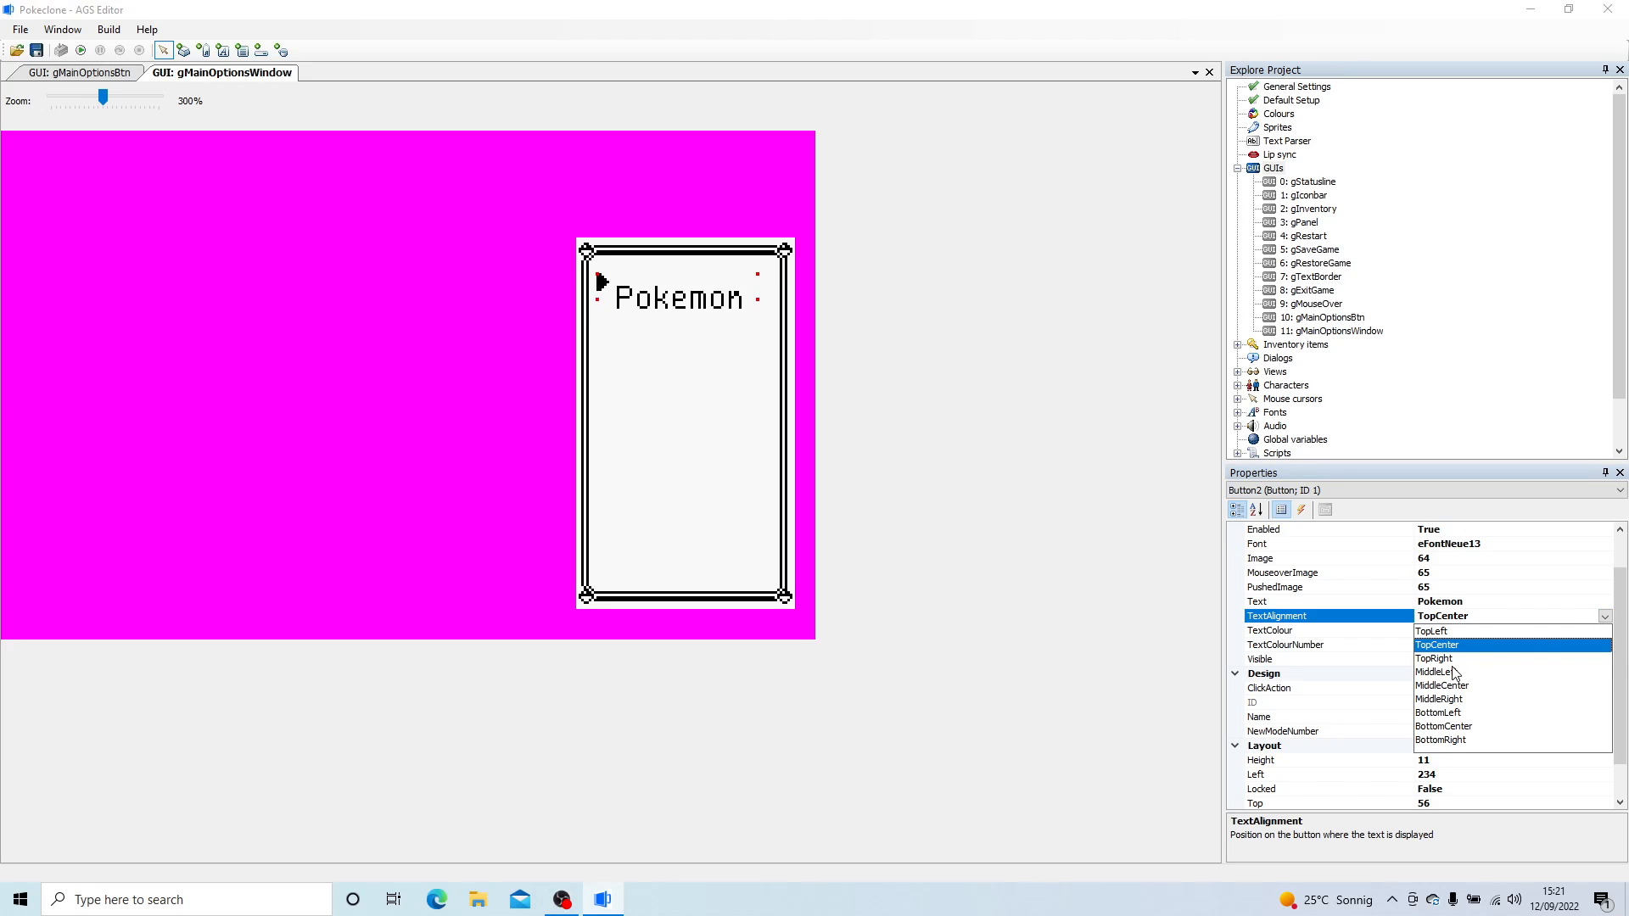
click(1467, 727)
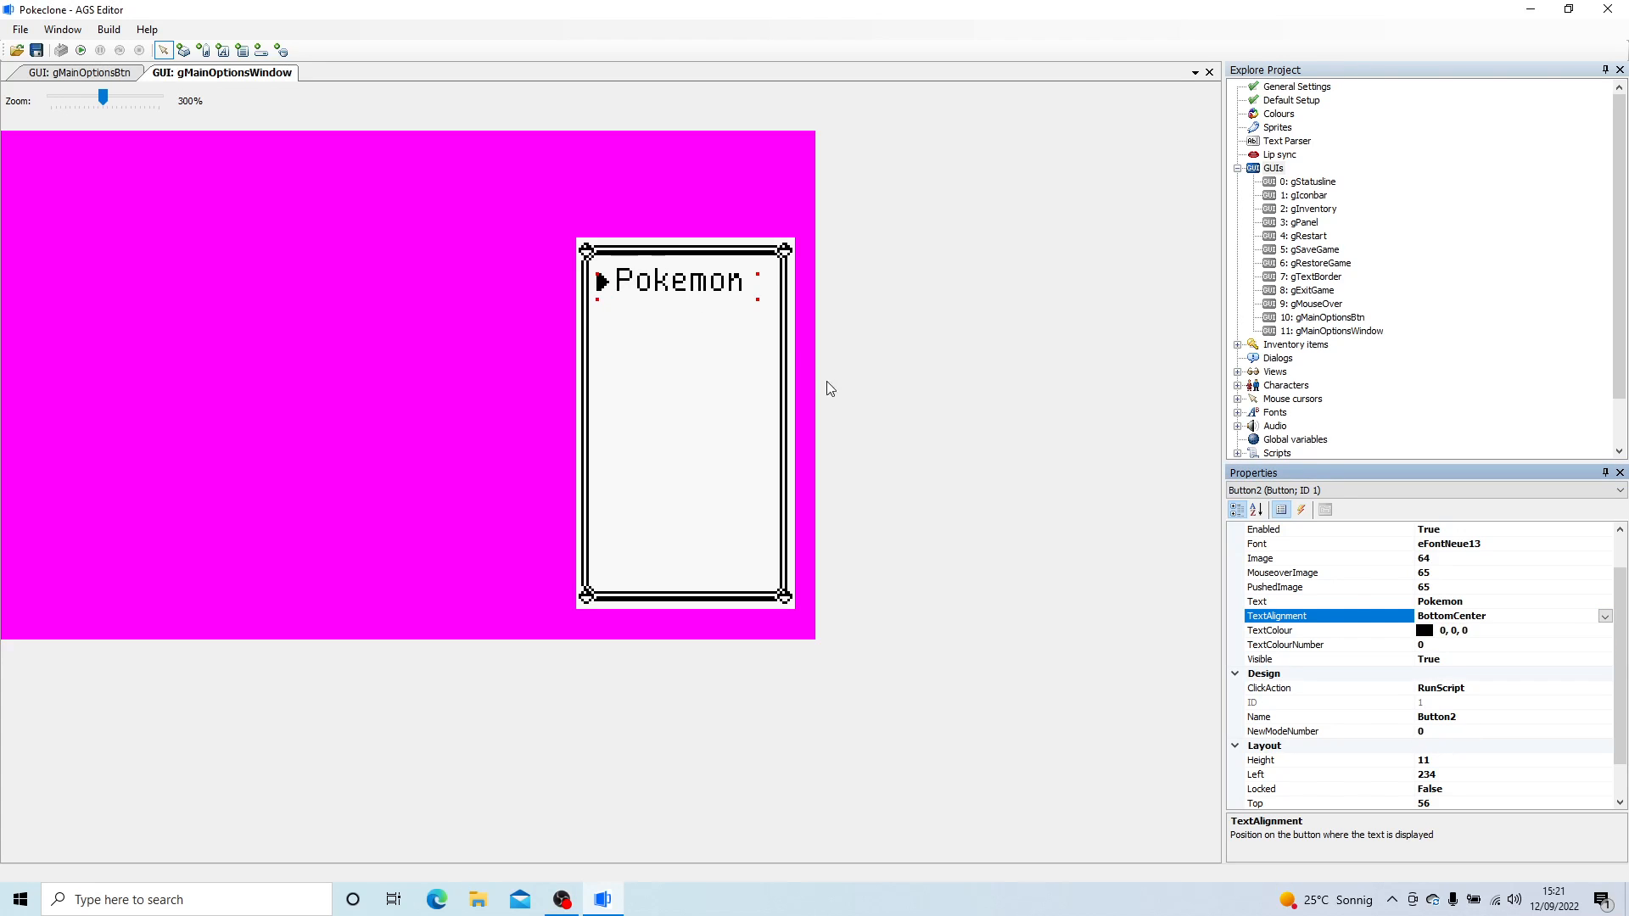
click(763, 303)
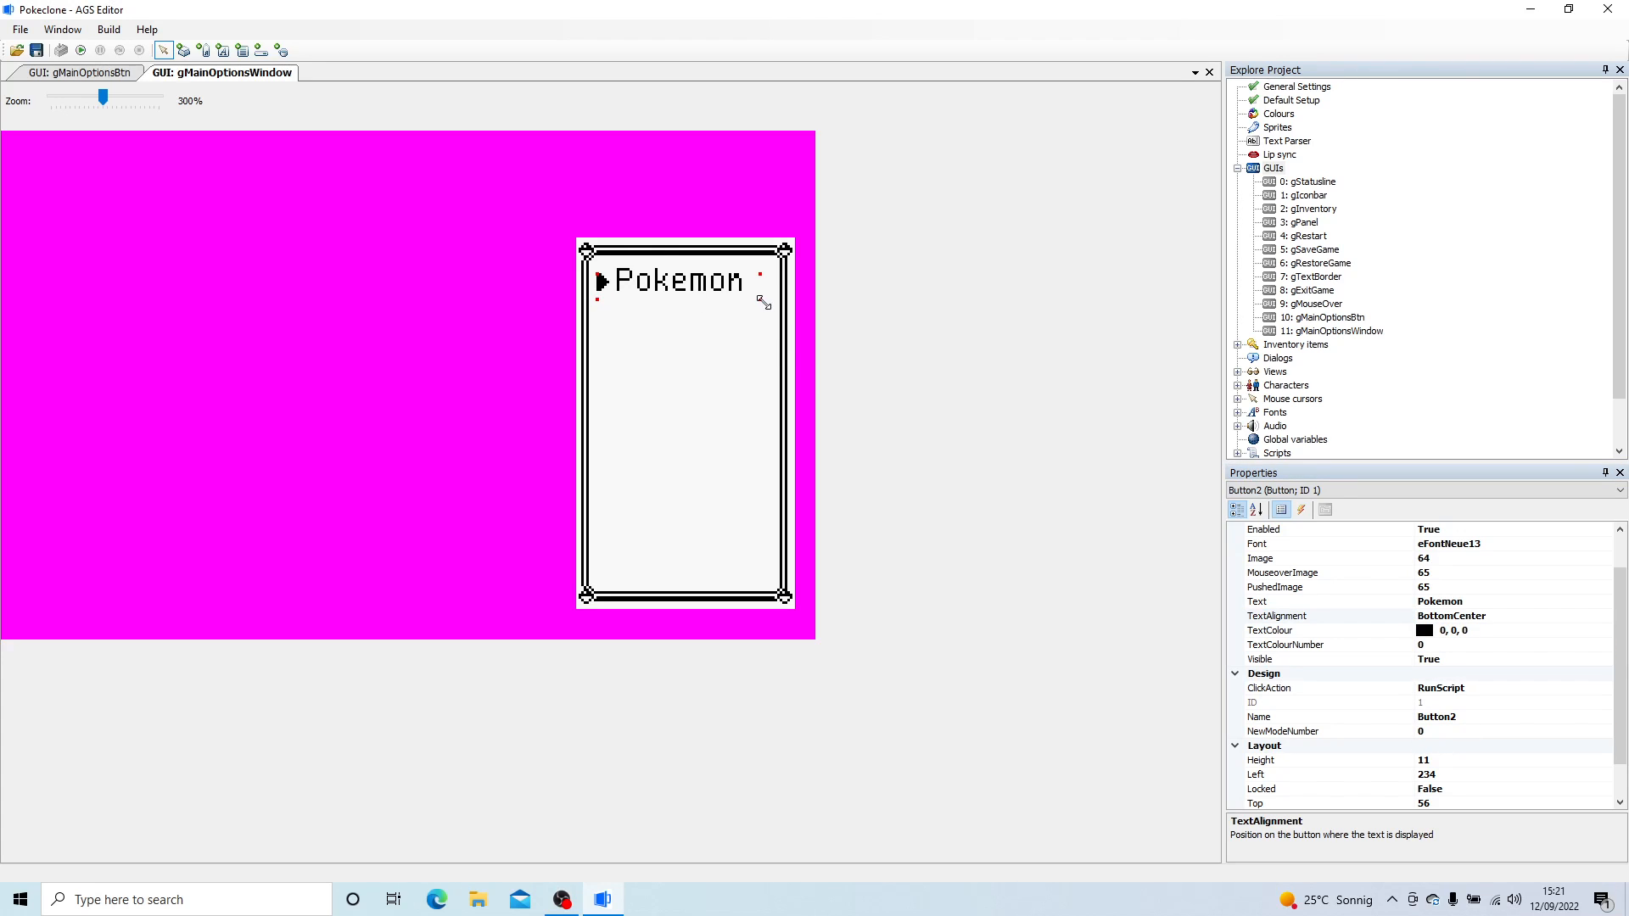
drag(764, 303, 766, 306)
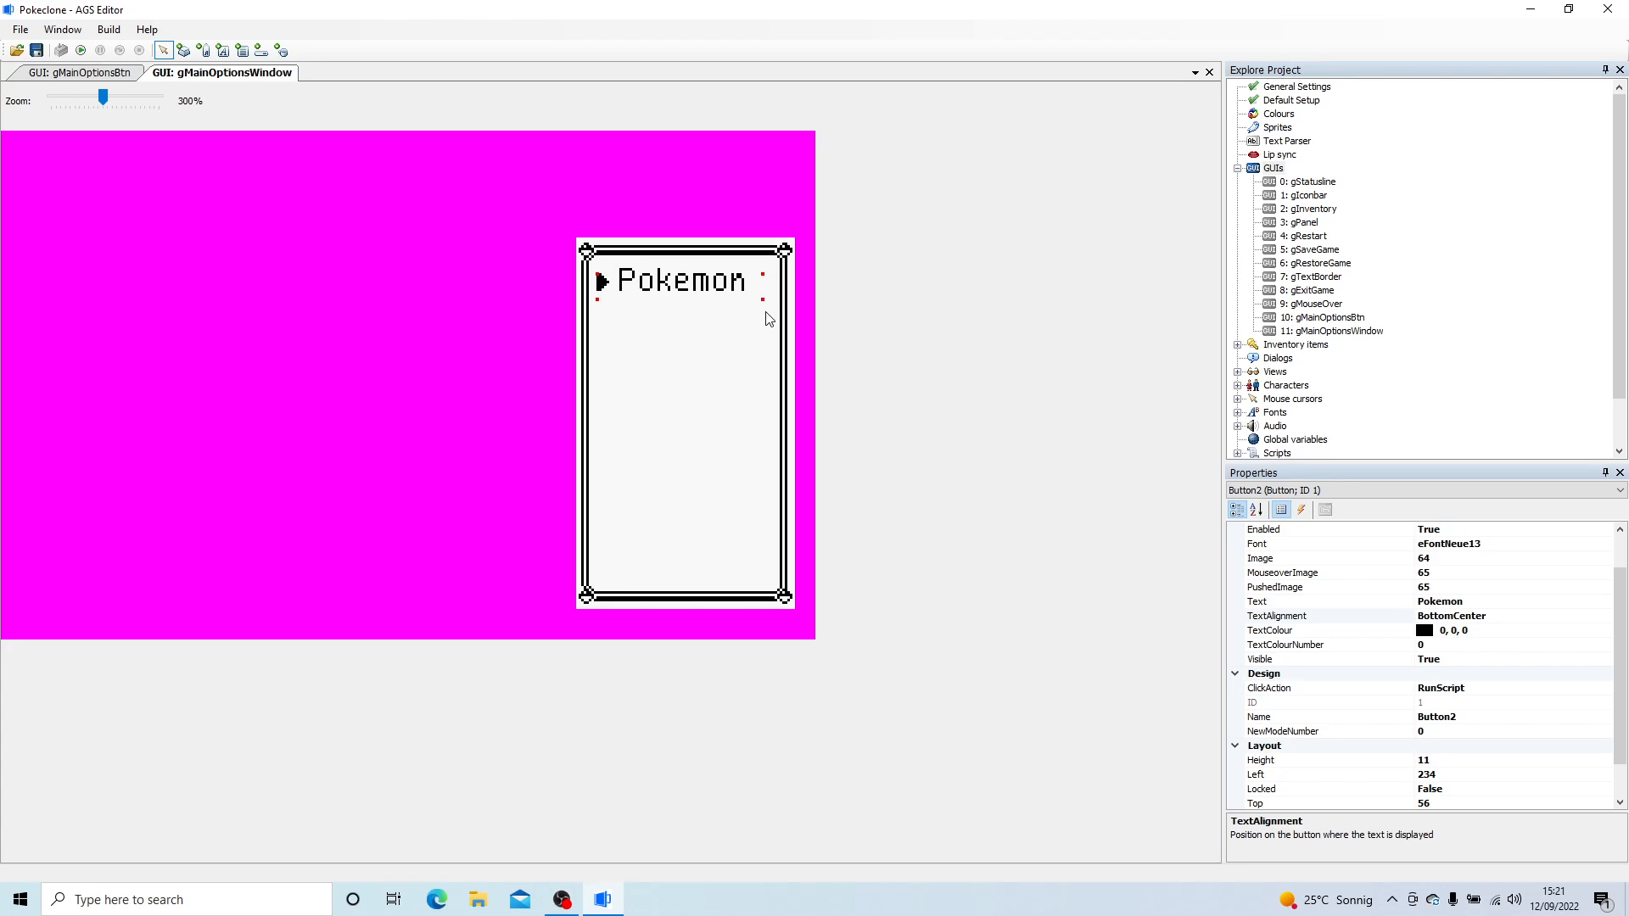
- Copy the Pokemon button and place the duplicate directly below it at about 234, 75
right_click(670, 280)
right_click(618, 349)
right_click(619, 345)
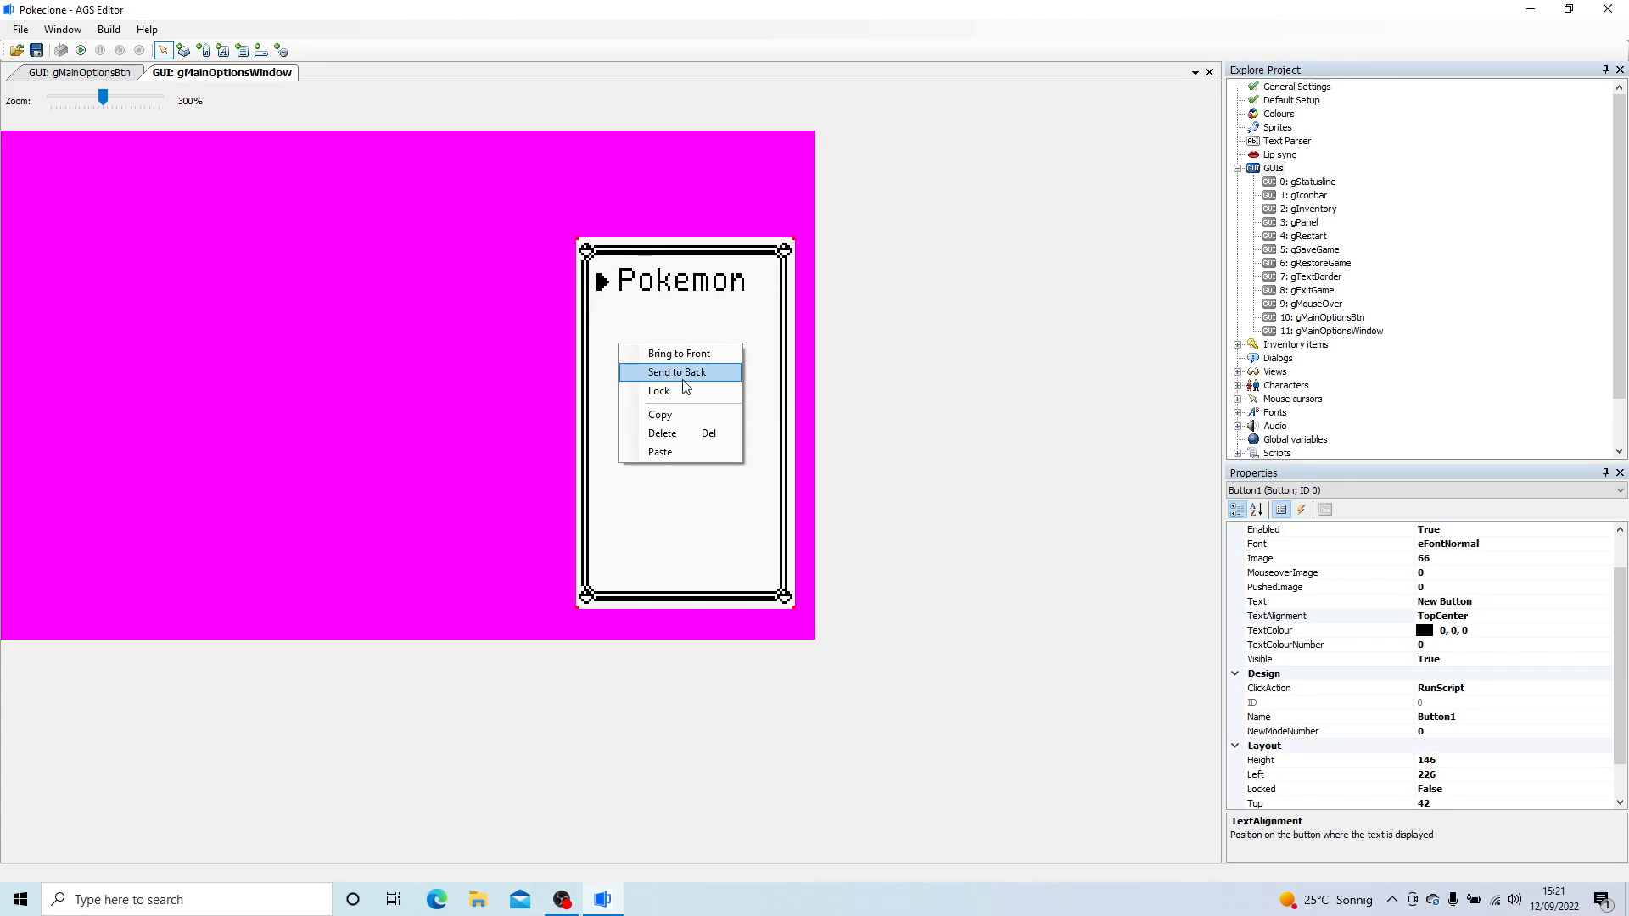
click(666, 451)
drag(668, 343, 681, 339)
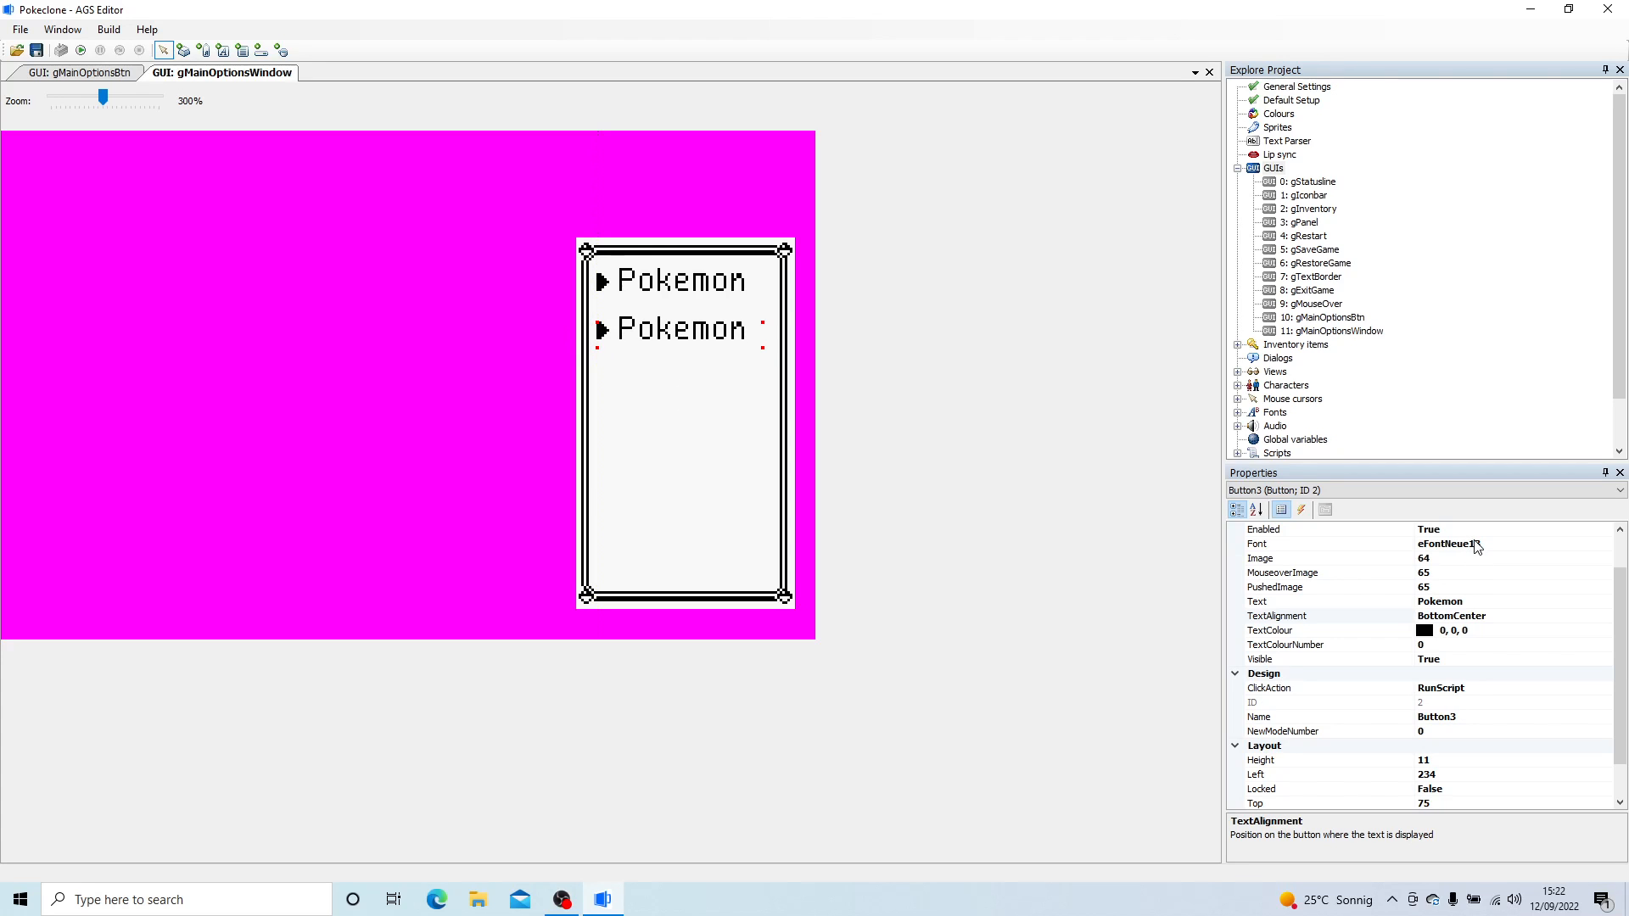
- Change the second menu button's text to Pokedex
click(1483, 616)
click(1485, 603)
key(BackSpace)
key(BackSpace)
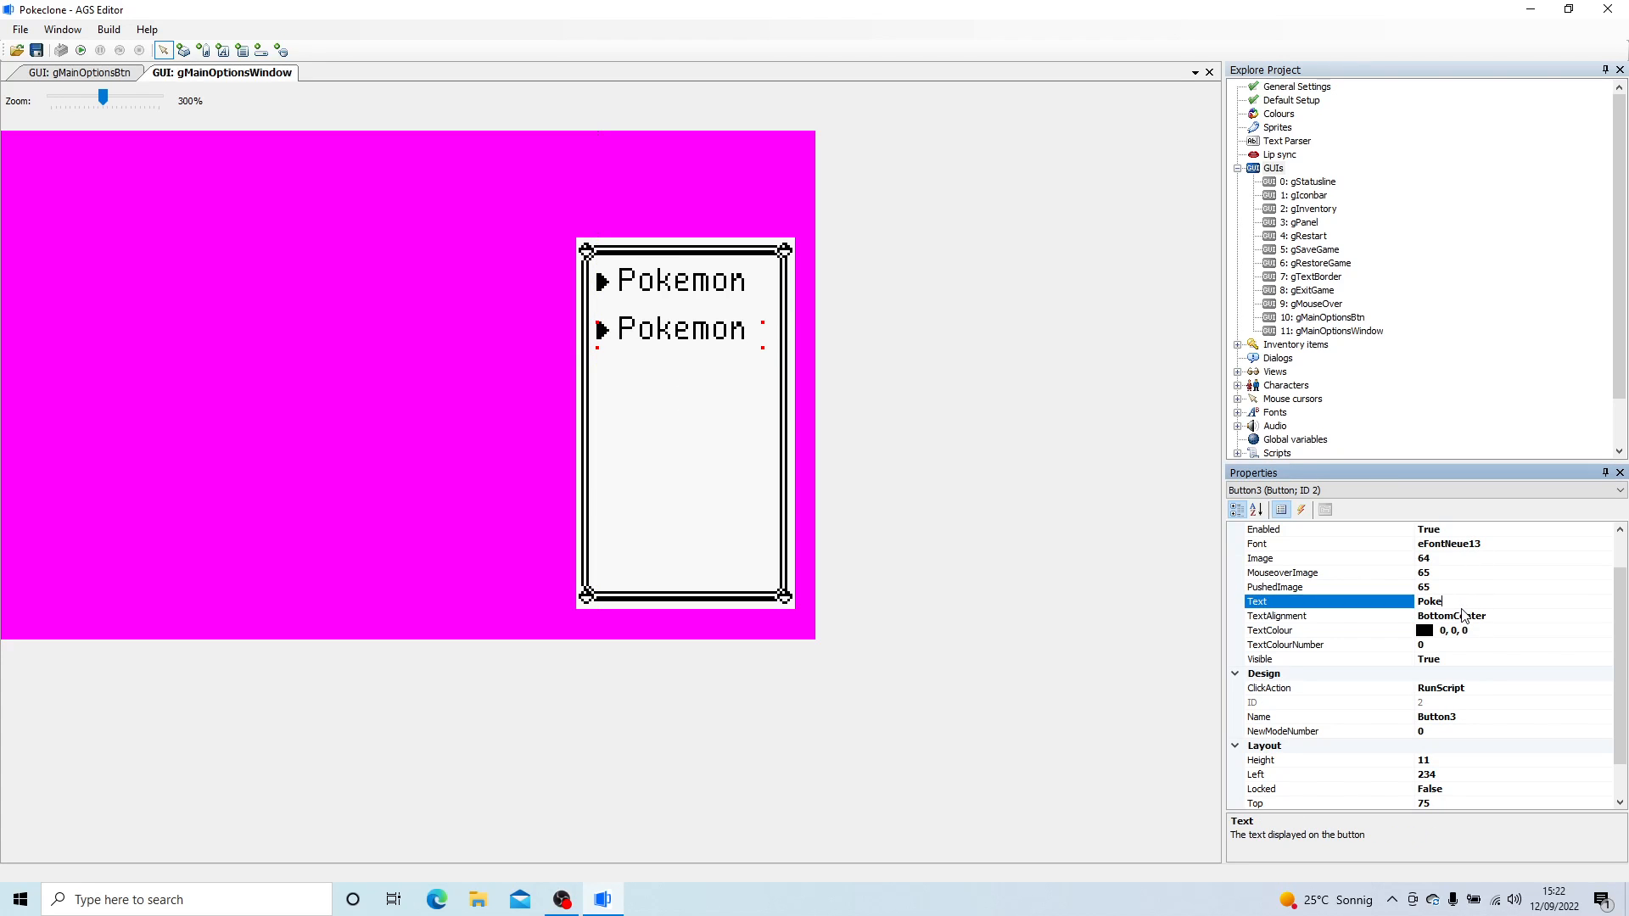
text(dex)
key(Return)
- Paste another Pokemon button at about 234, 93 below Pokedex and lock the window frame button in place
right_click(655, 446)
click(715, 543)
drag(695, 437, 649, 406)
drag(711, 458, 680, 512)
right_click(678, 511)
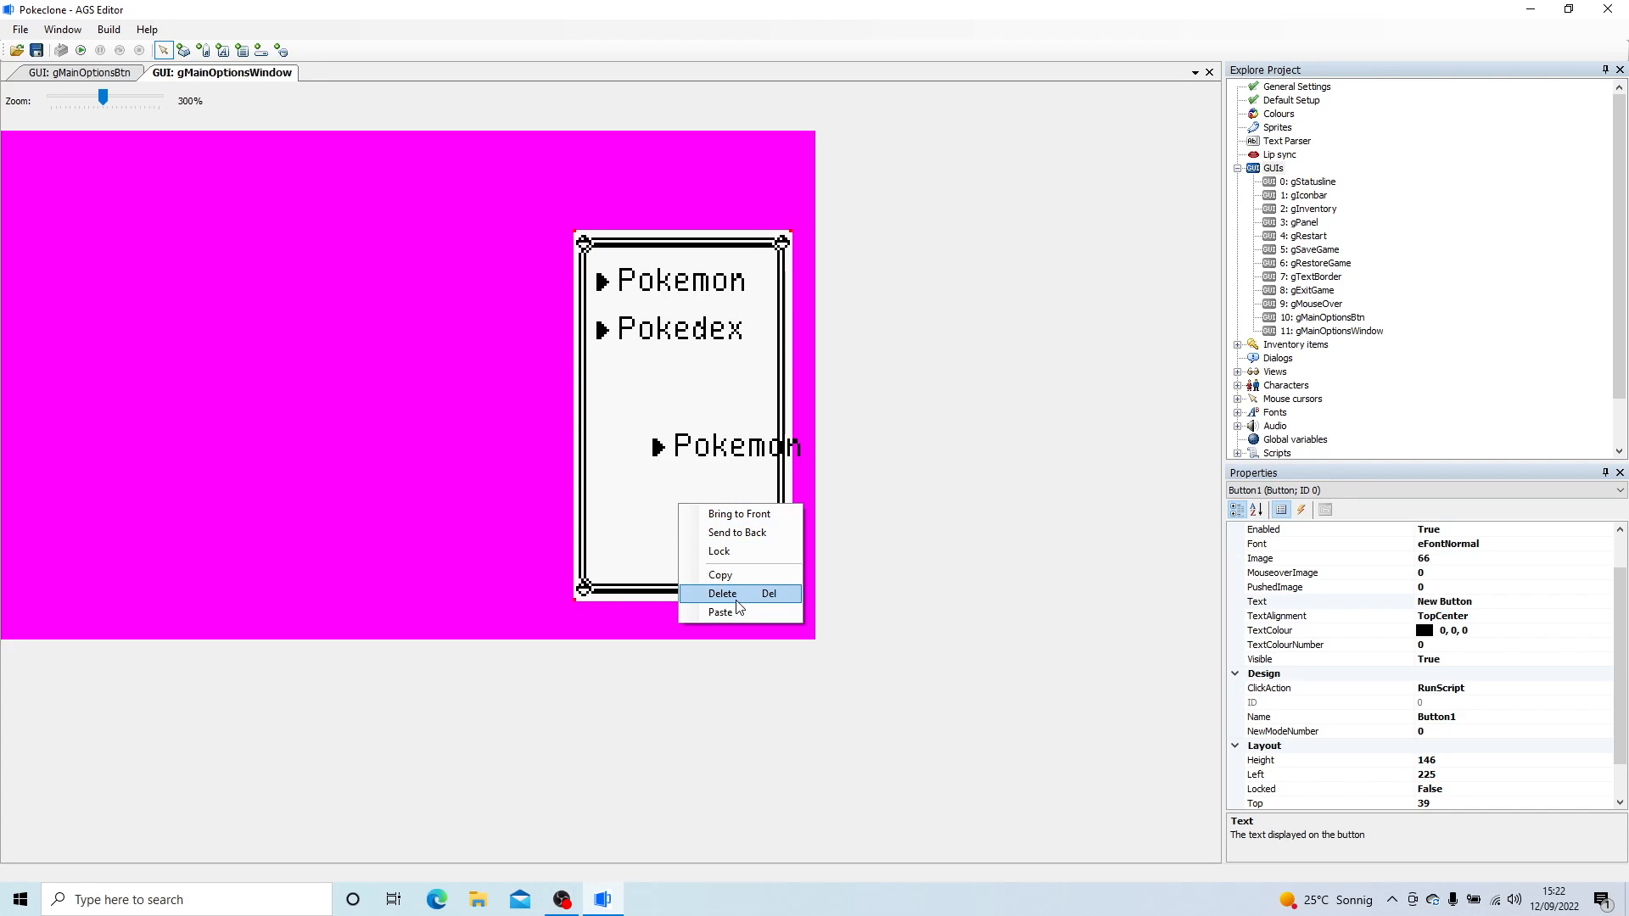
click(717, 553)
drag(740, 481, 679, 393)
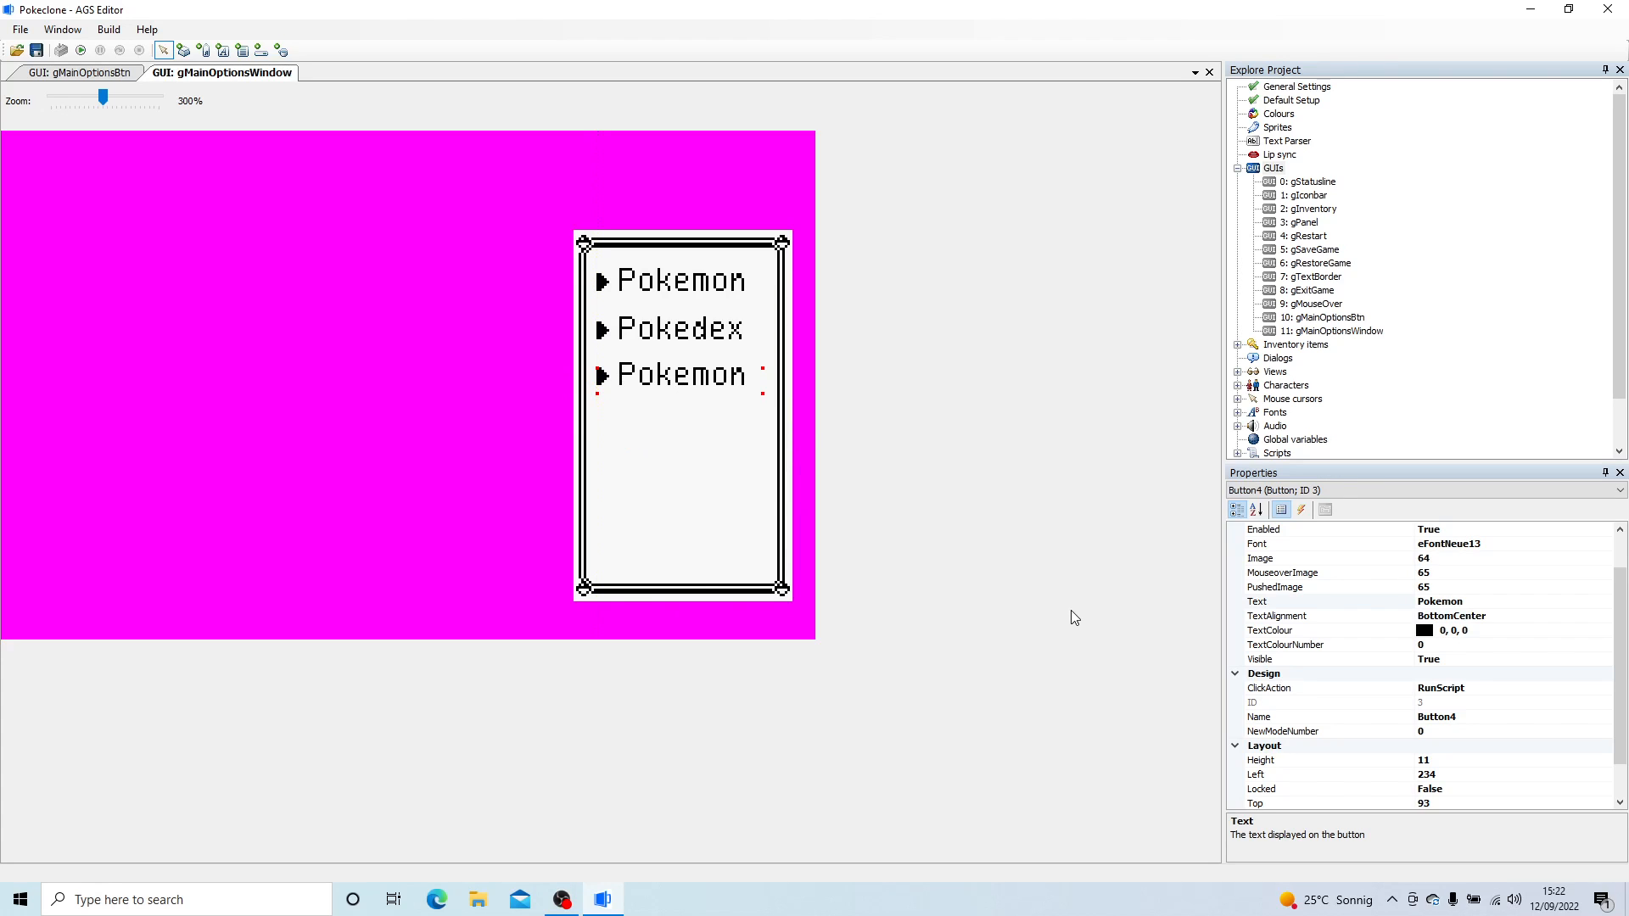
- Change the third menu button's text to Items and narrow the button so the label sits beside its arrow
click(1494, 601)
double_click(1494, 600)
text(Items)
key(Return)
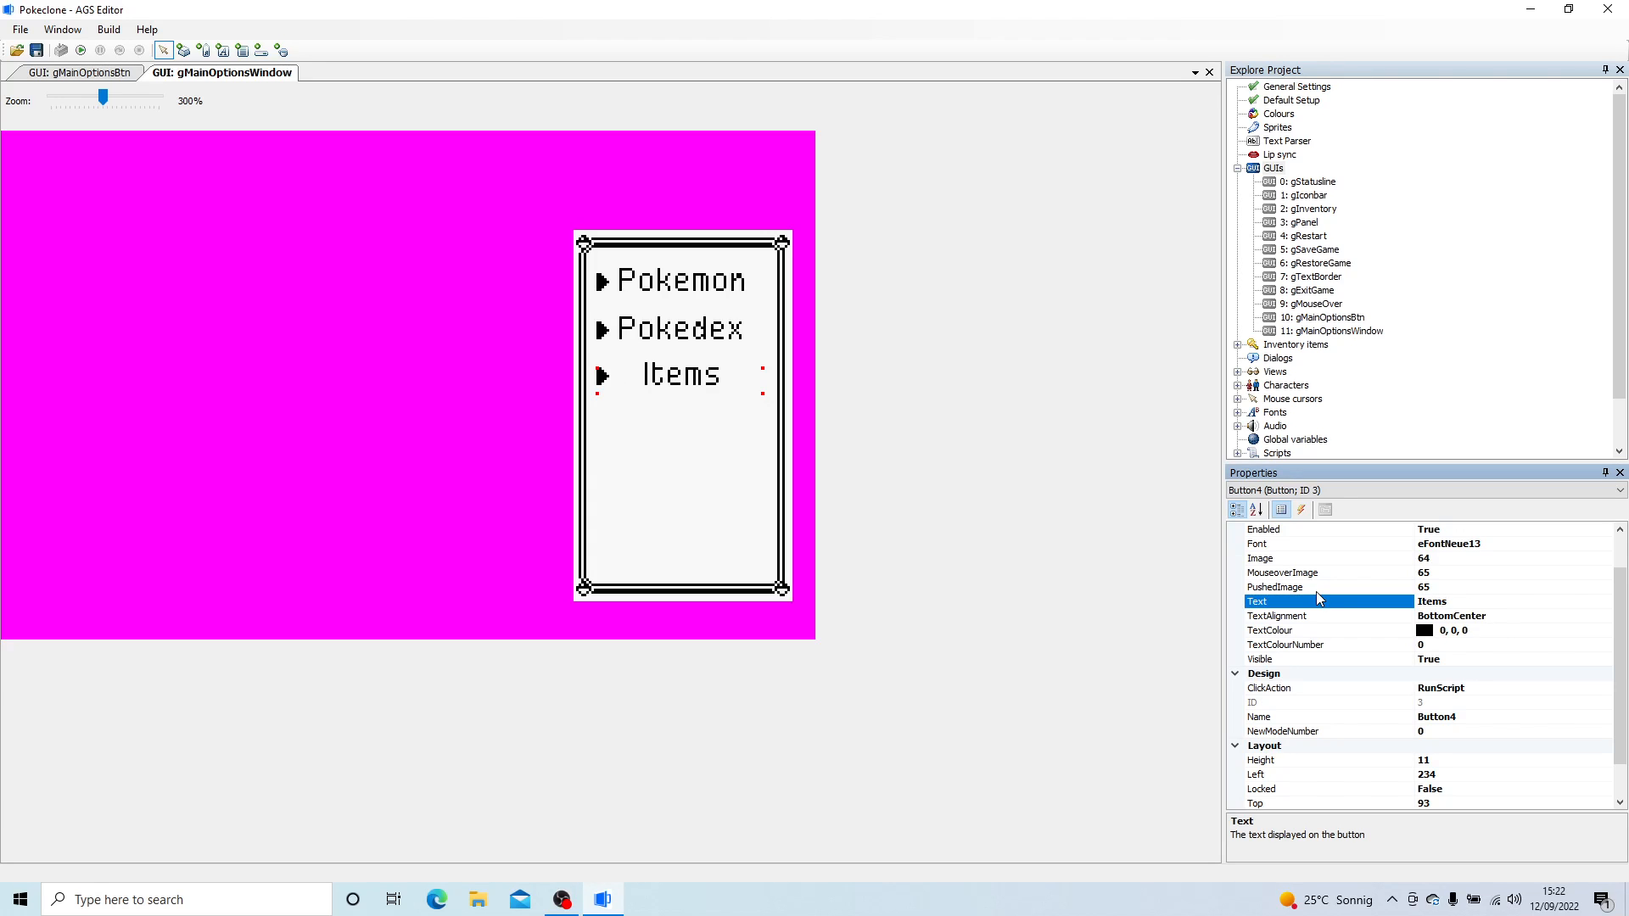
drag(760, 400, 713, 401)
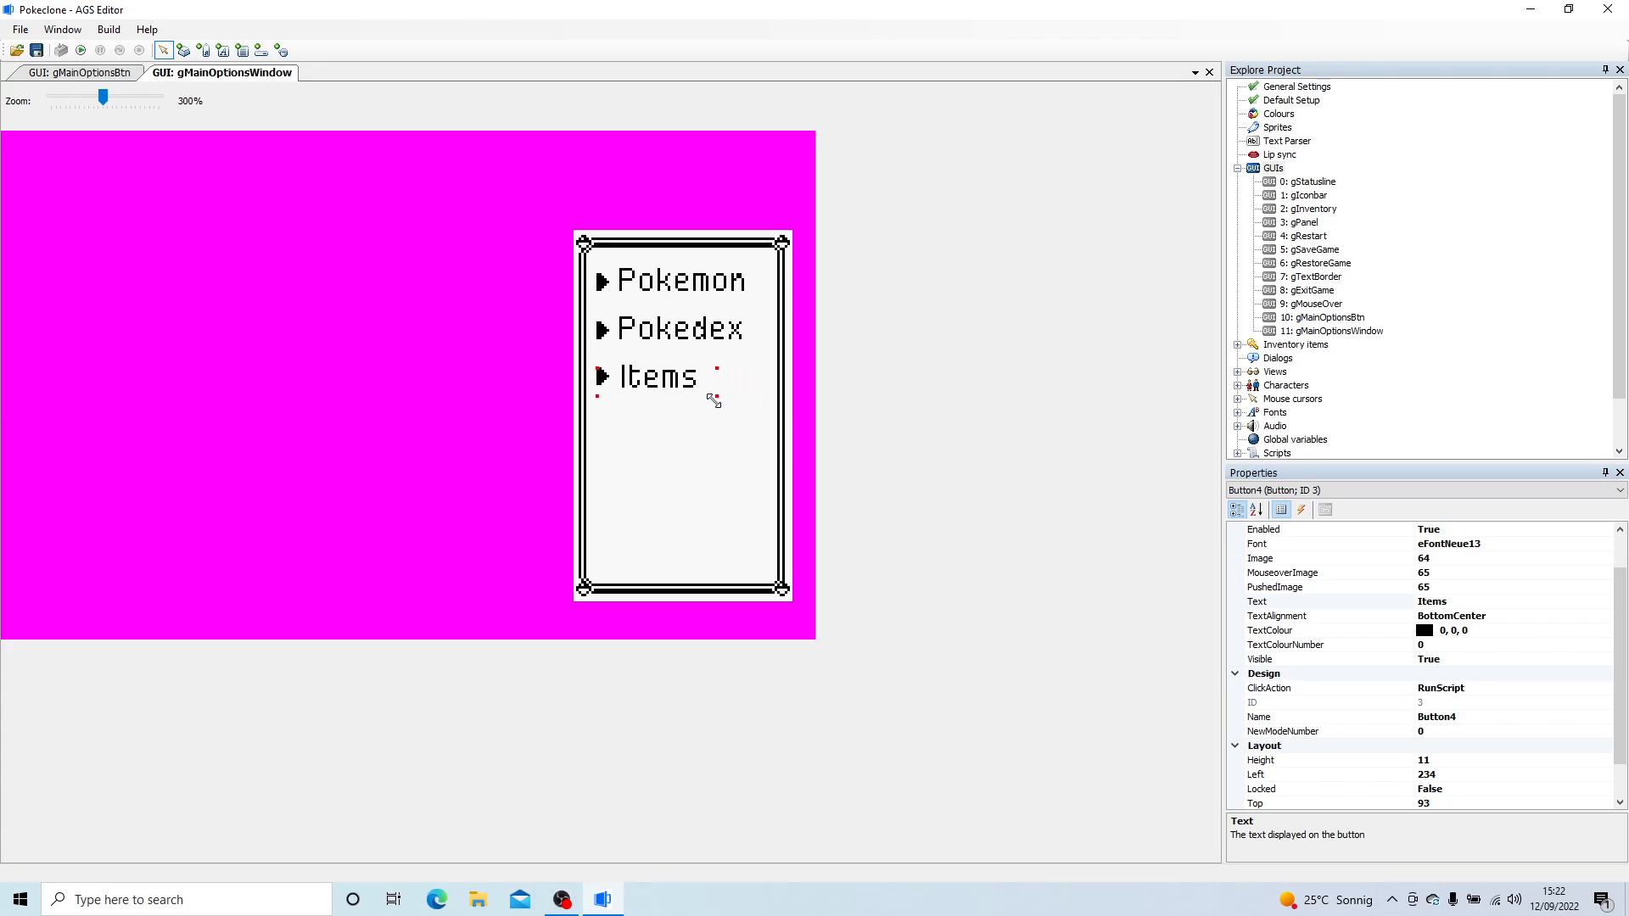
- Paste a fourth menu button below Items at about 234, 111
right_click(654, 460)
click(714, 565)
drag(727, 476, 671, 439)
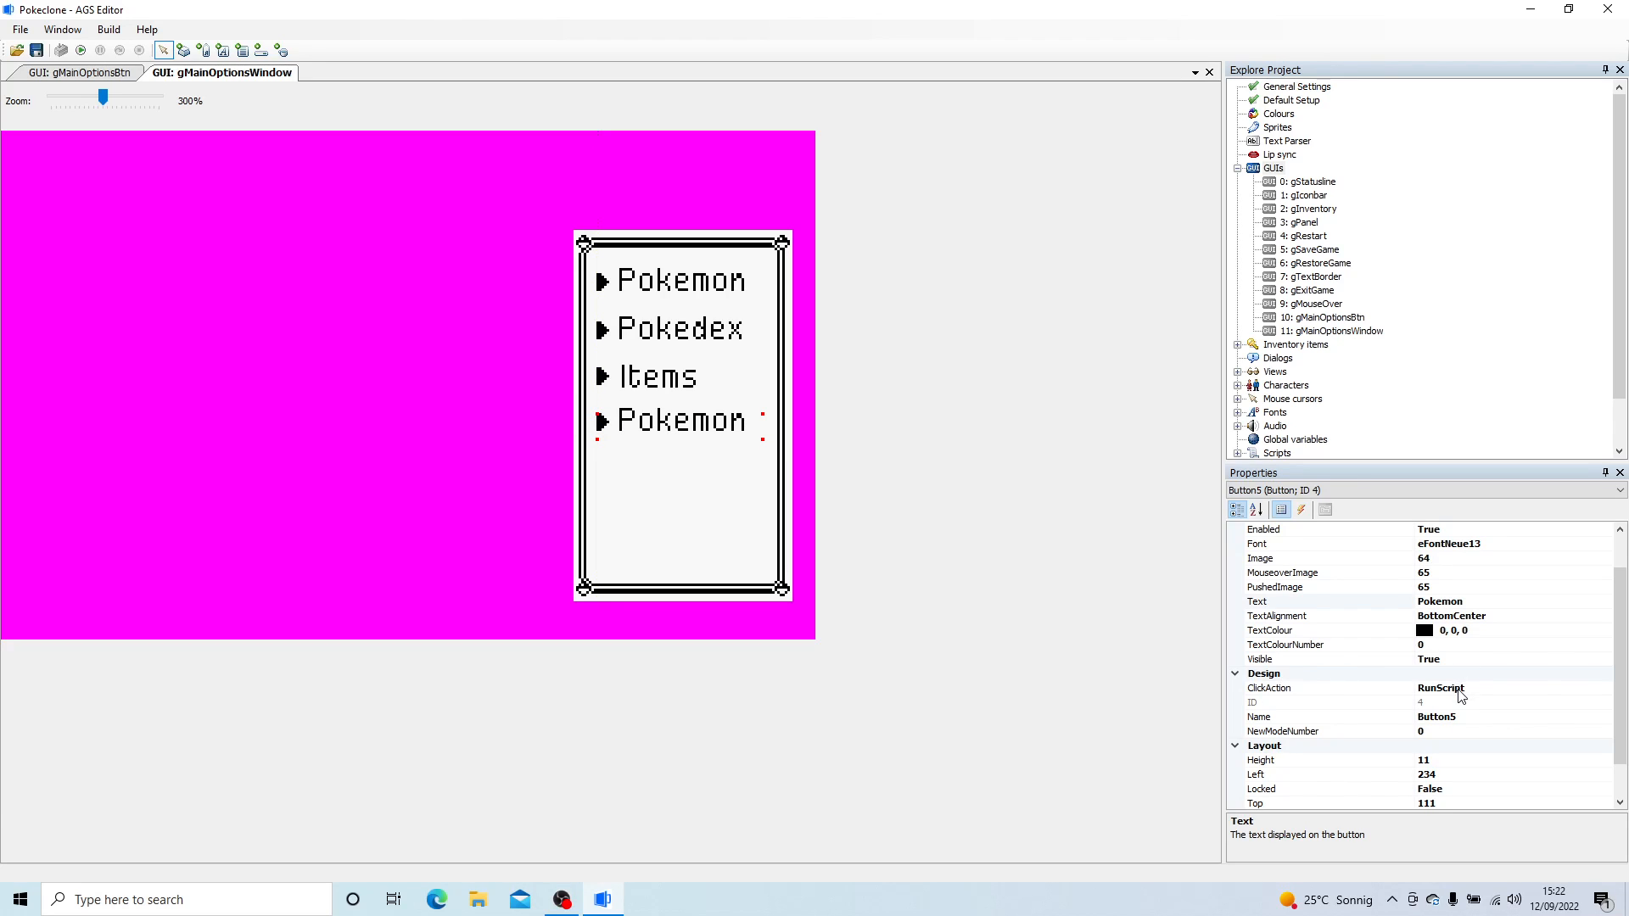
- Set the fourth button's text to Tasks, narrow it to fit beside the arrow, and even out the Items and Tasks spacing
click(1467, 604)
text(Tsssks)
key(Return)
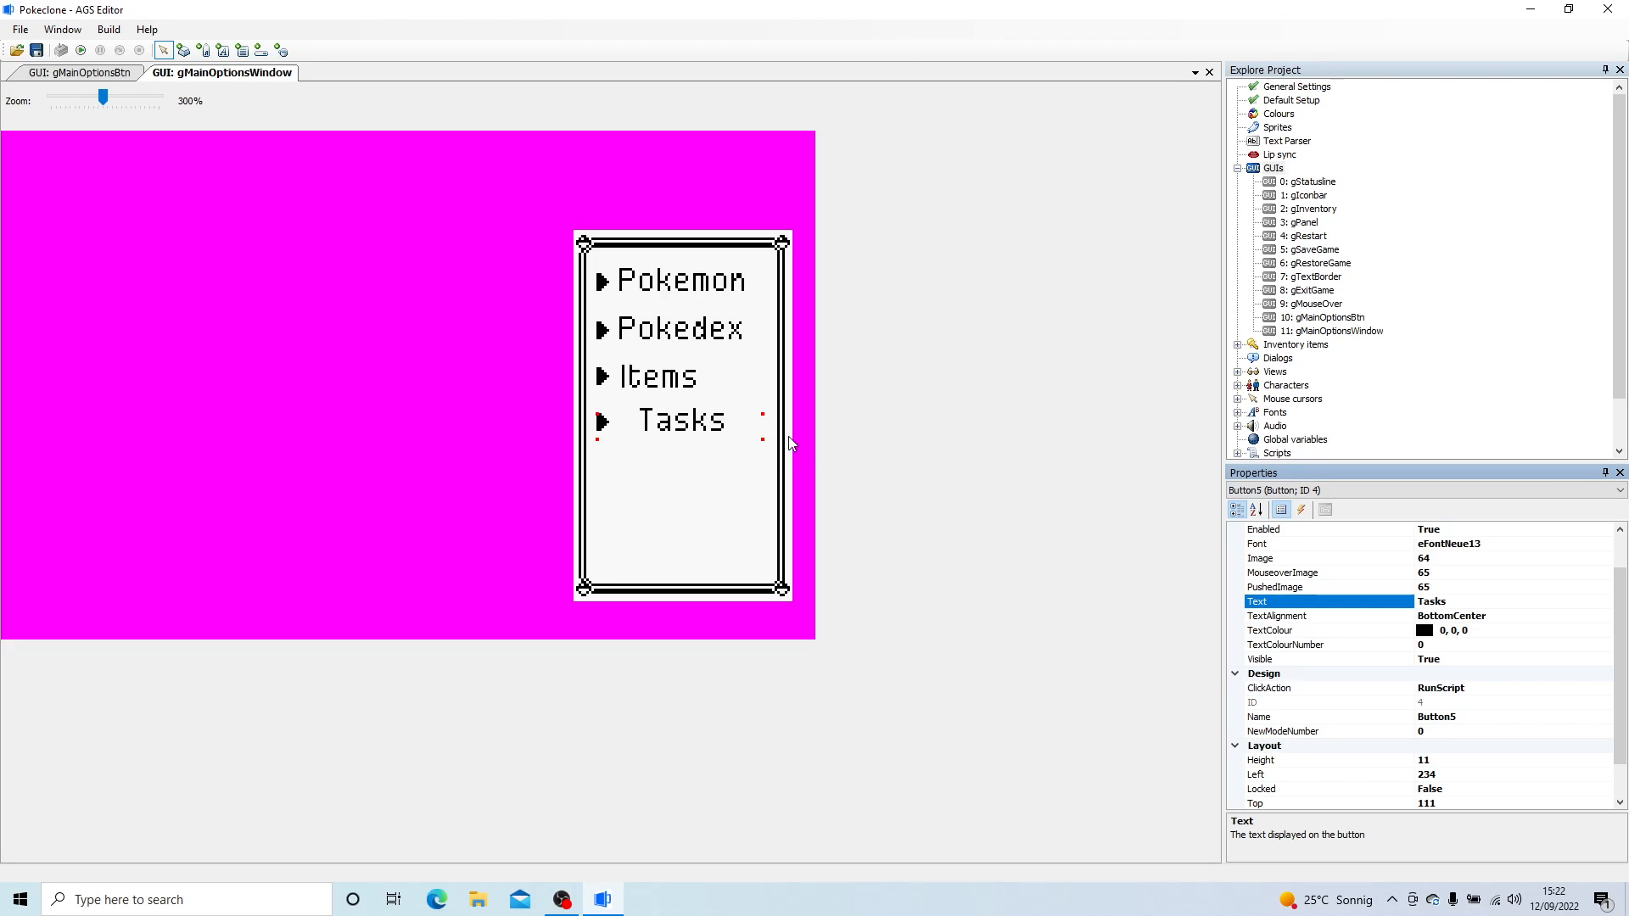
drag(766, 439, 657, 389)
click(675, 489)
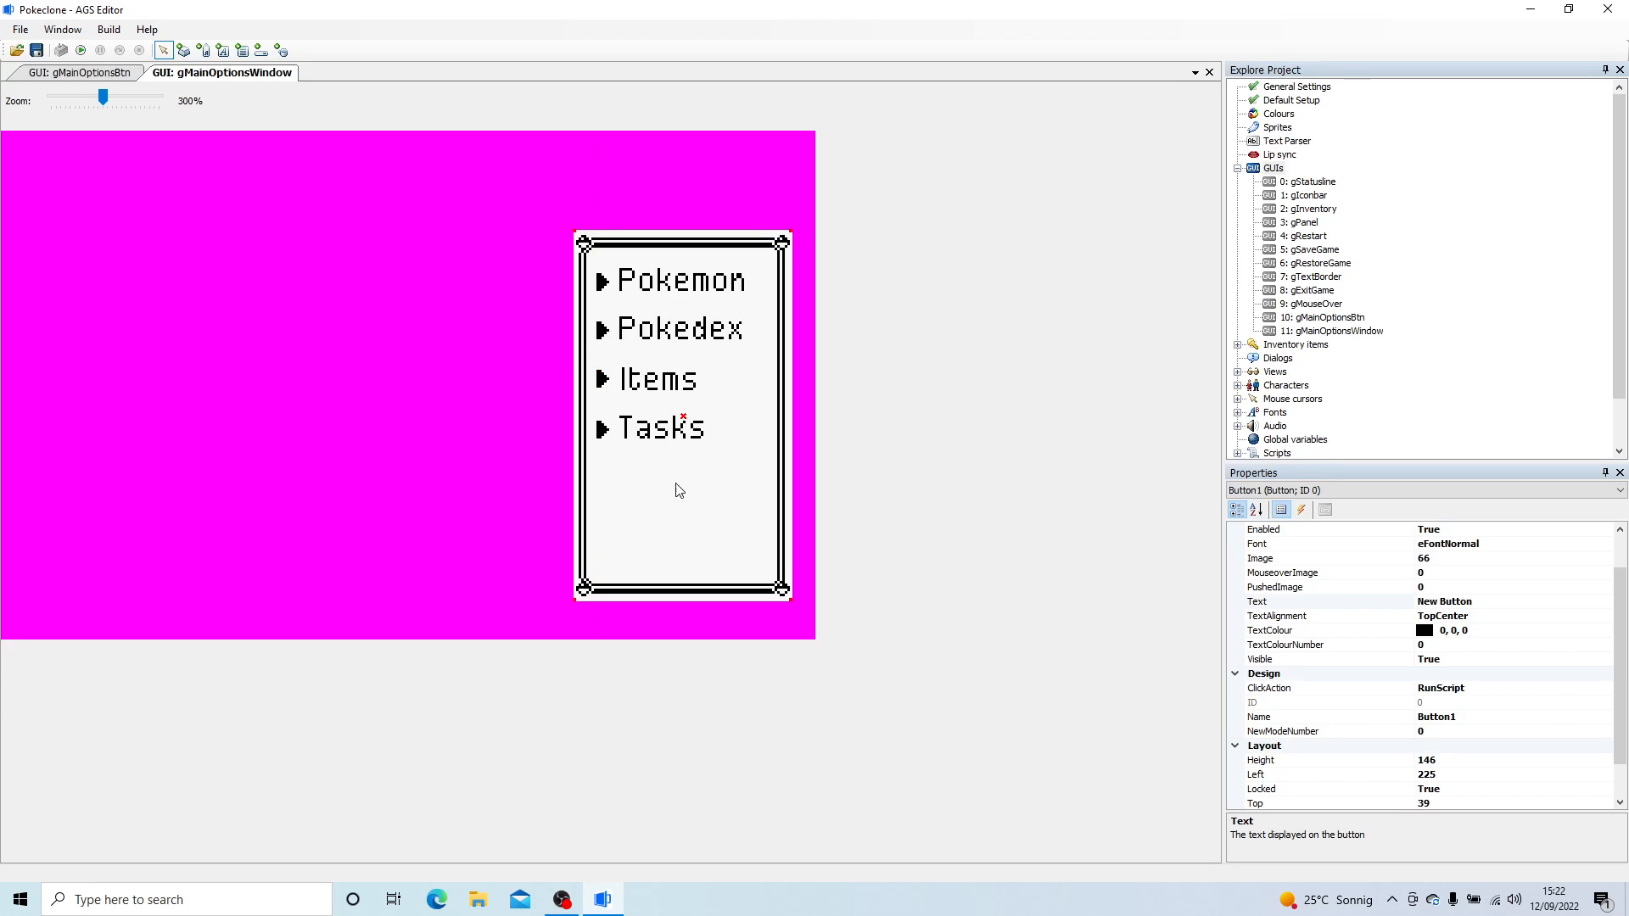
click(183, 50)
drag(607, 530, 740, 575)
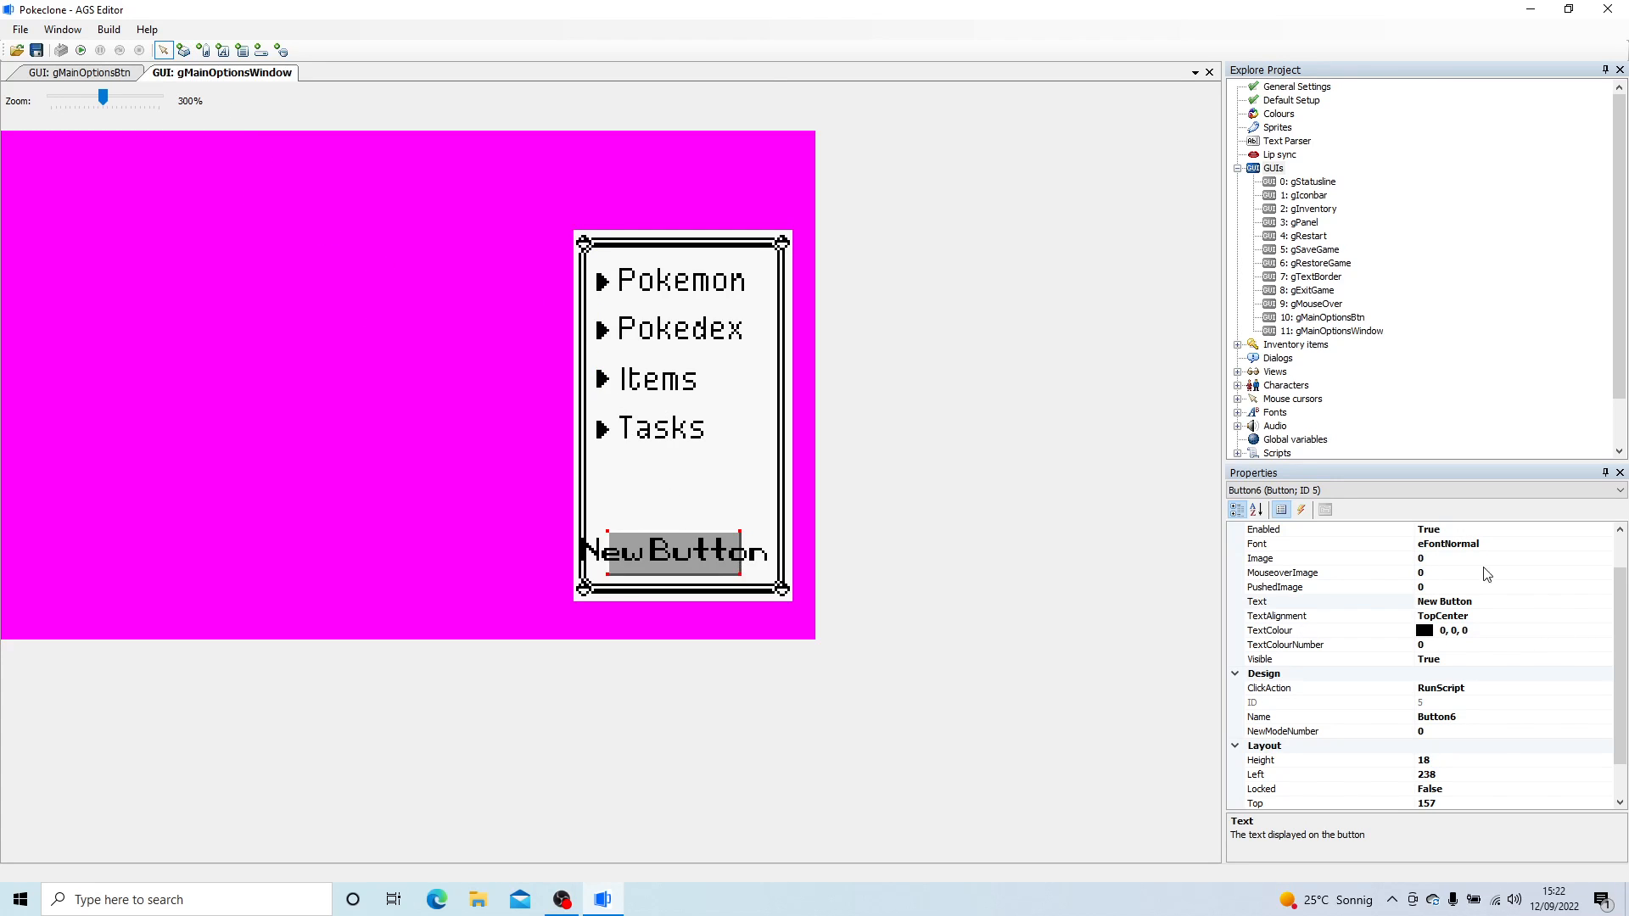
click(1485, 559)
click(720, 554)
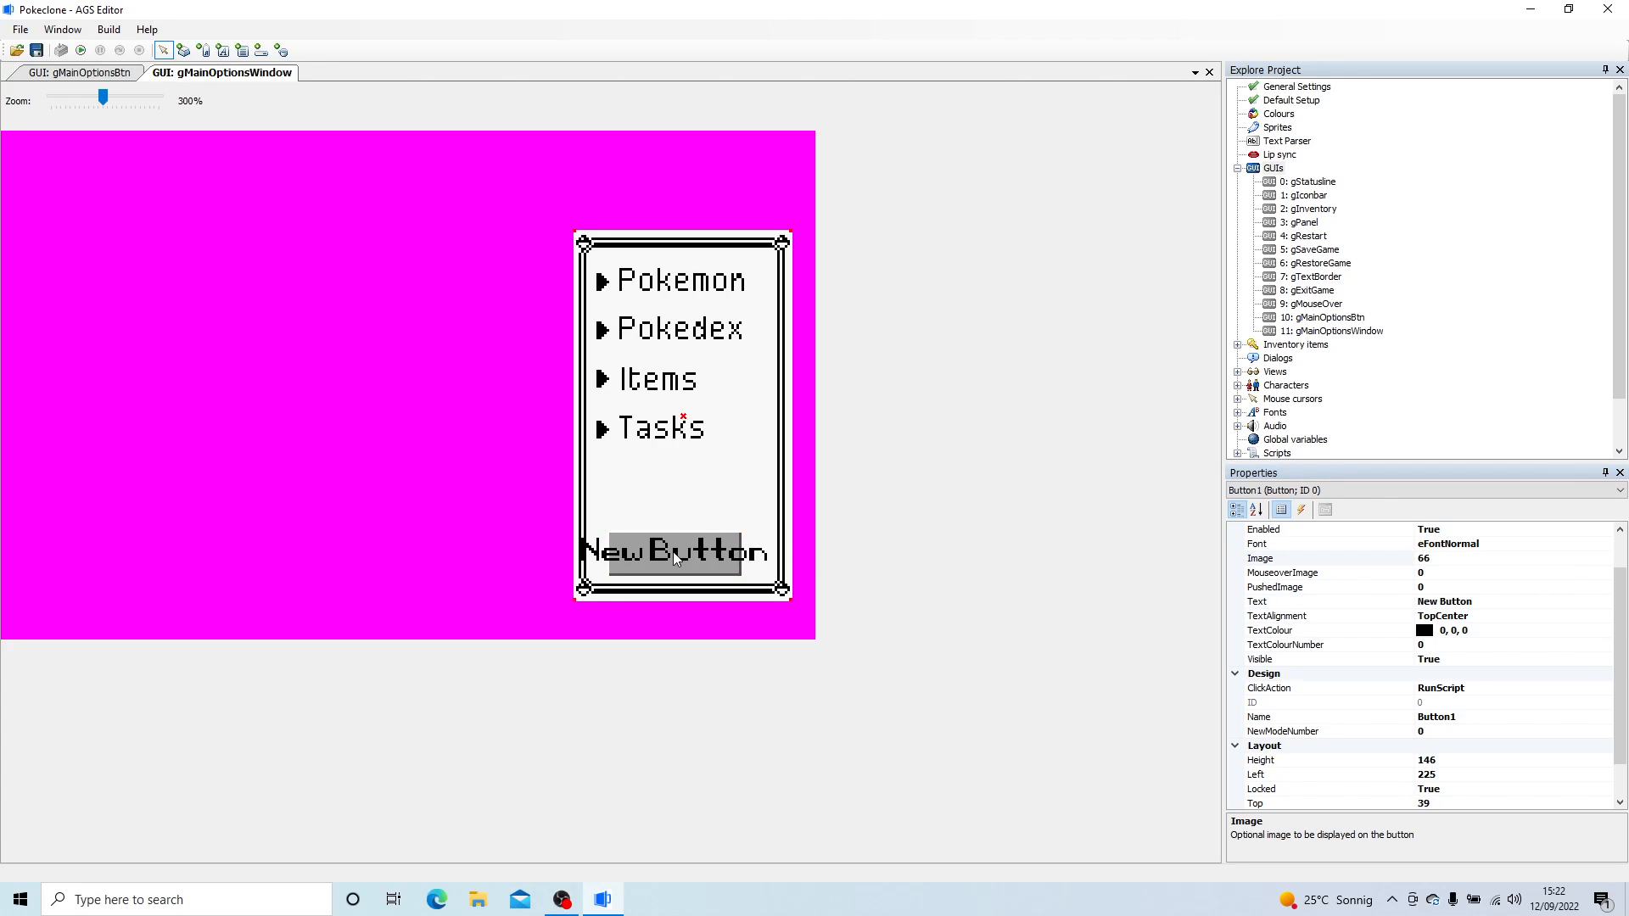
key(Delete)
- Copy the Tasks button and place the duplicate just above the window frame's lower border, aligned with the other menu buttons
click(646, 444)
right_click(653, 434)
click(742, 500)
right_click(686, 545)
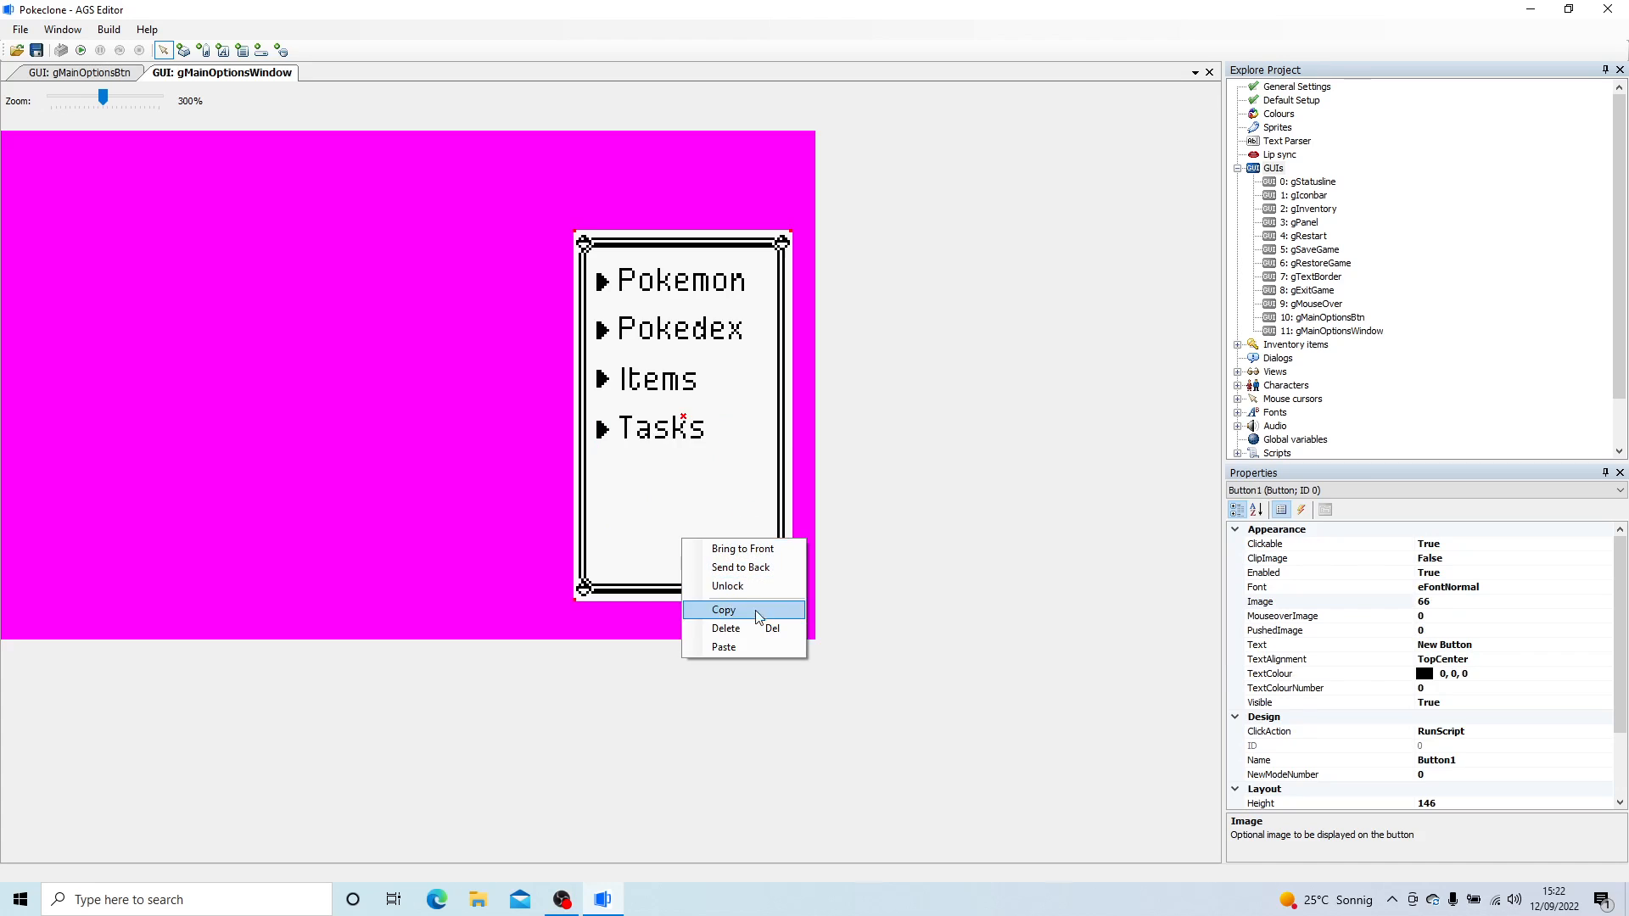
click(752, 631)
drag(715, 550, 638, 559)
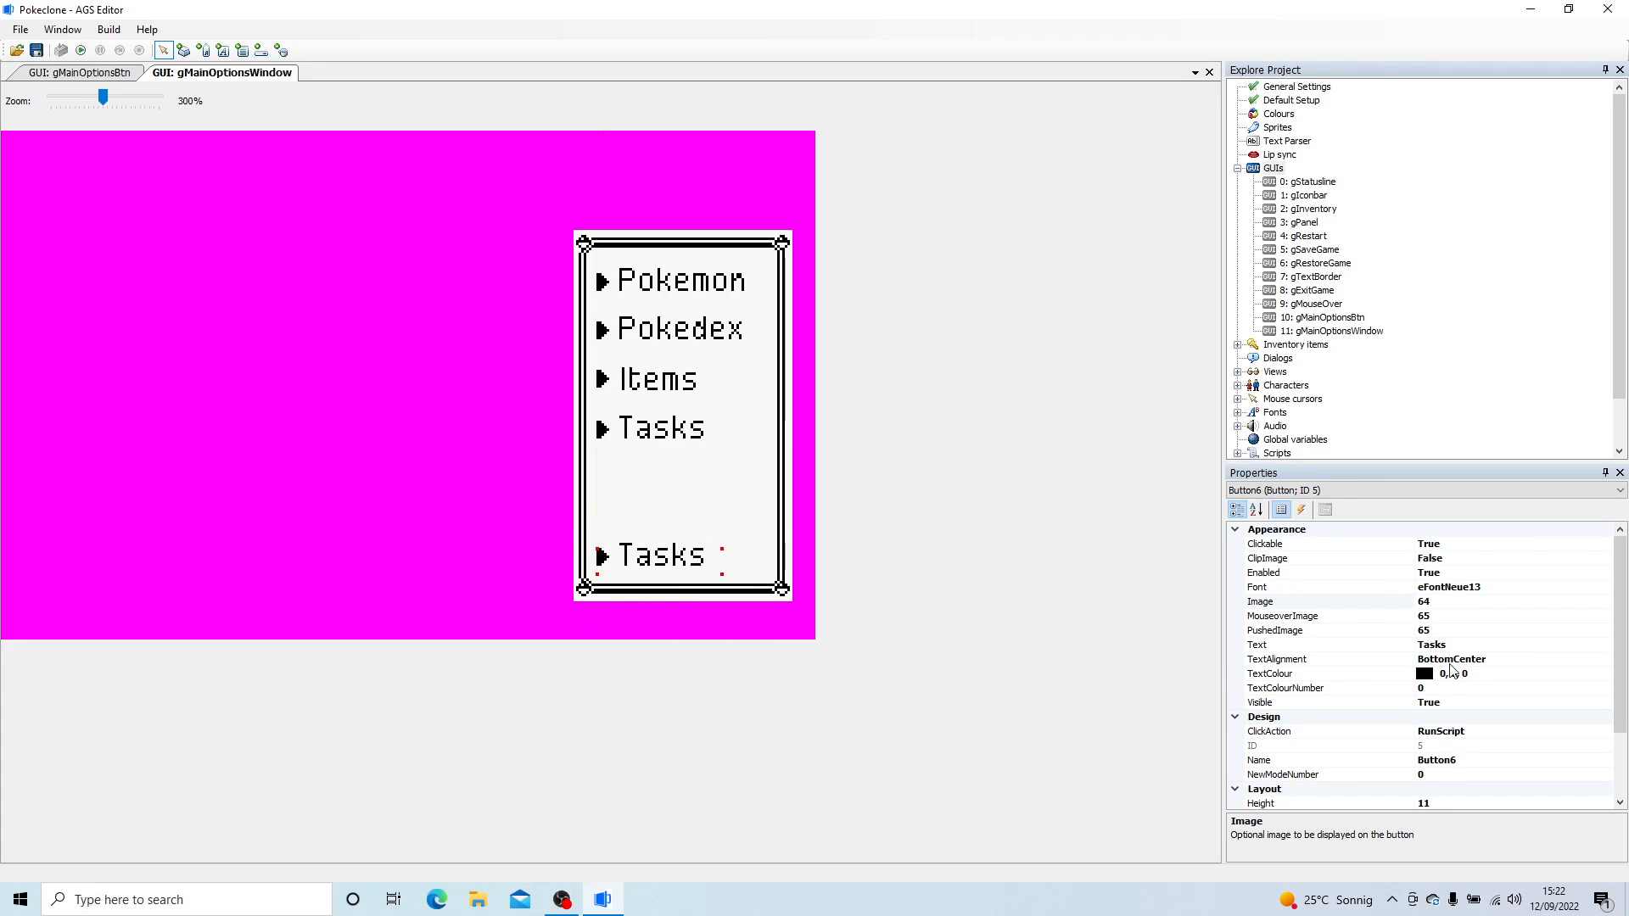
- Change the lowest menu button's text to Options and widen the button so the label sits beside its arrow
click(1331, 640)
text(Options)
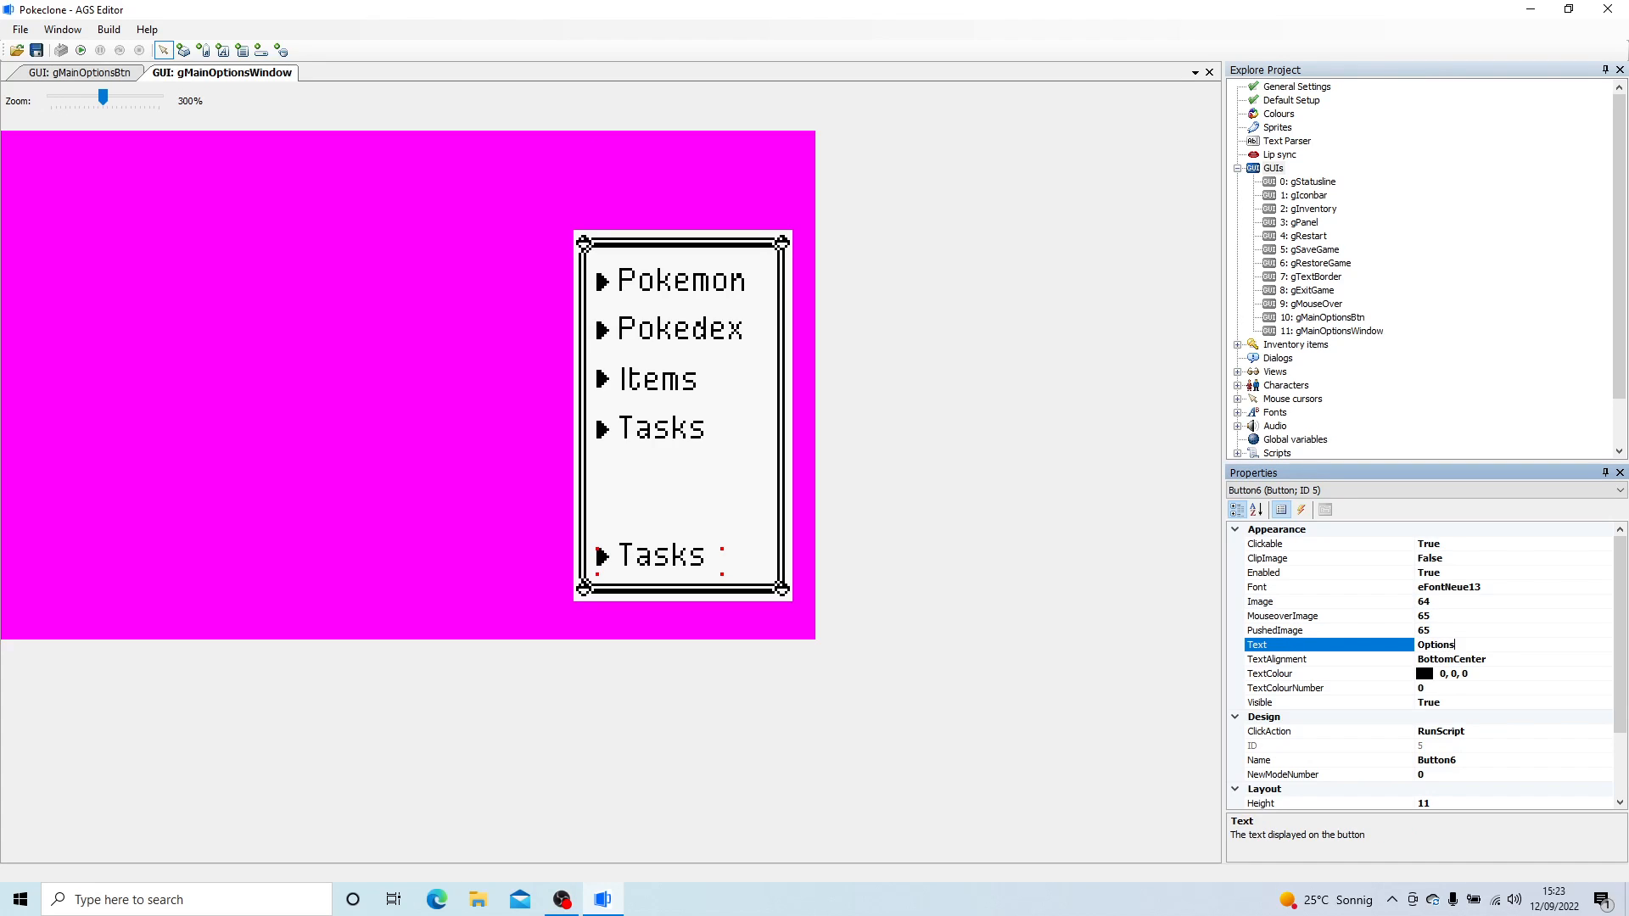
key(Return)
drag(727, 577, 758, 581)
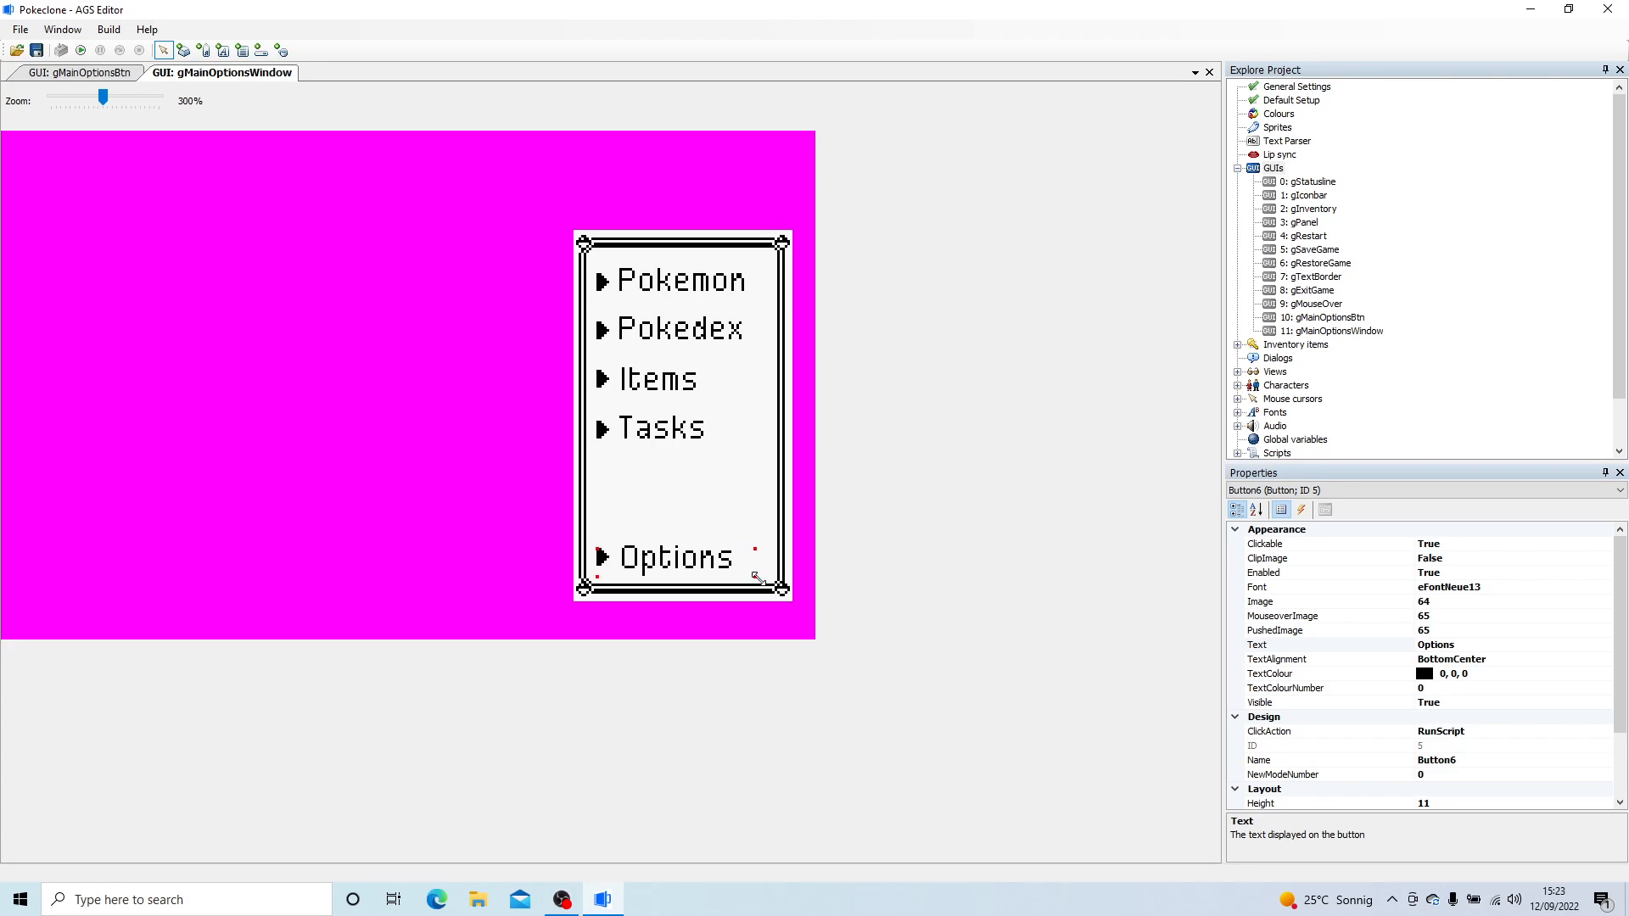
- Add a new button with sprite 63 as its image and place it over the window frame's upper-right corner
click(183, 50)
drag(684, 203, 712, 229)
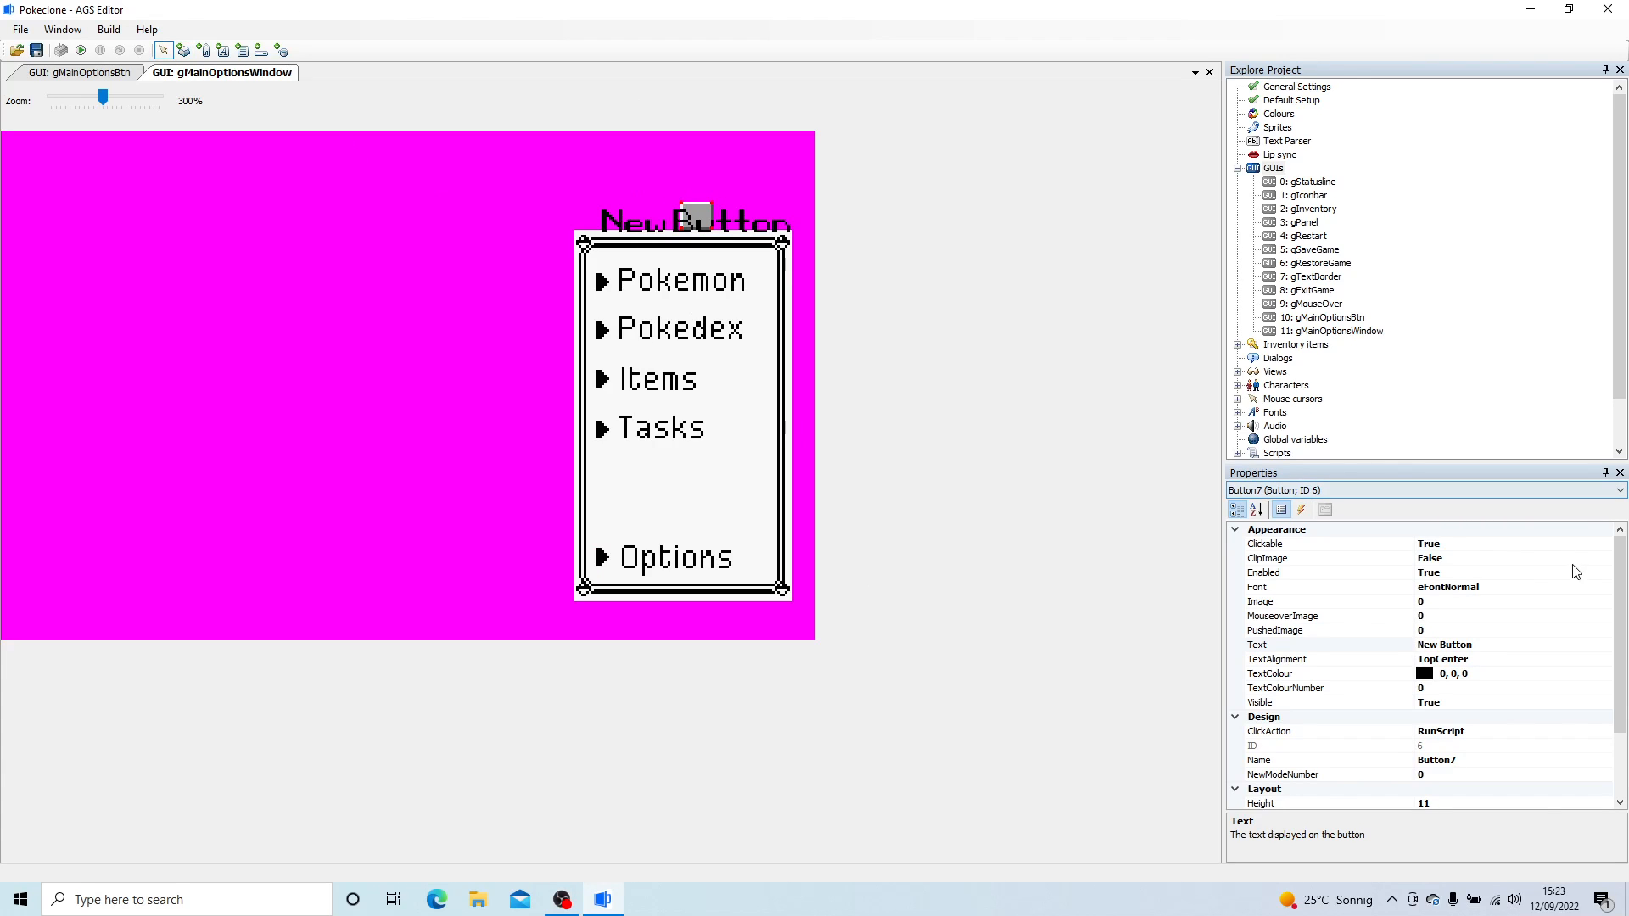
click(1486, 602)
click(1605, 602)
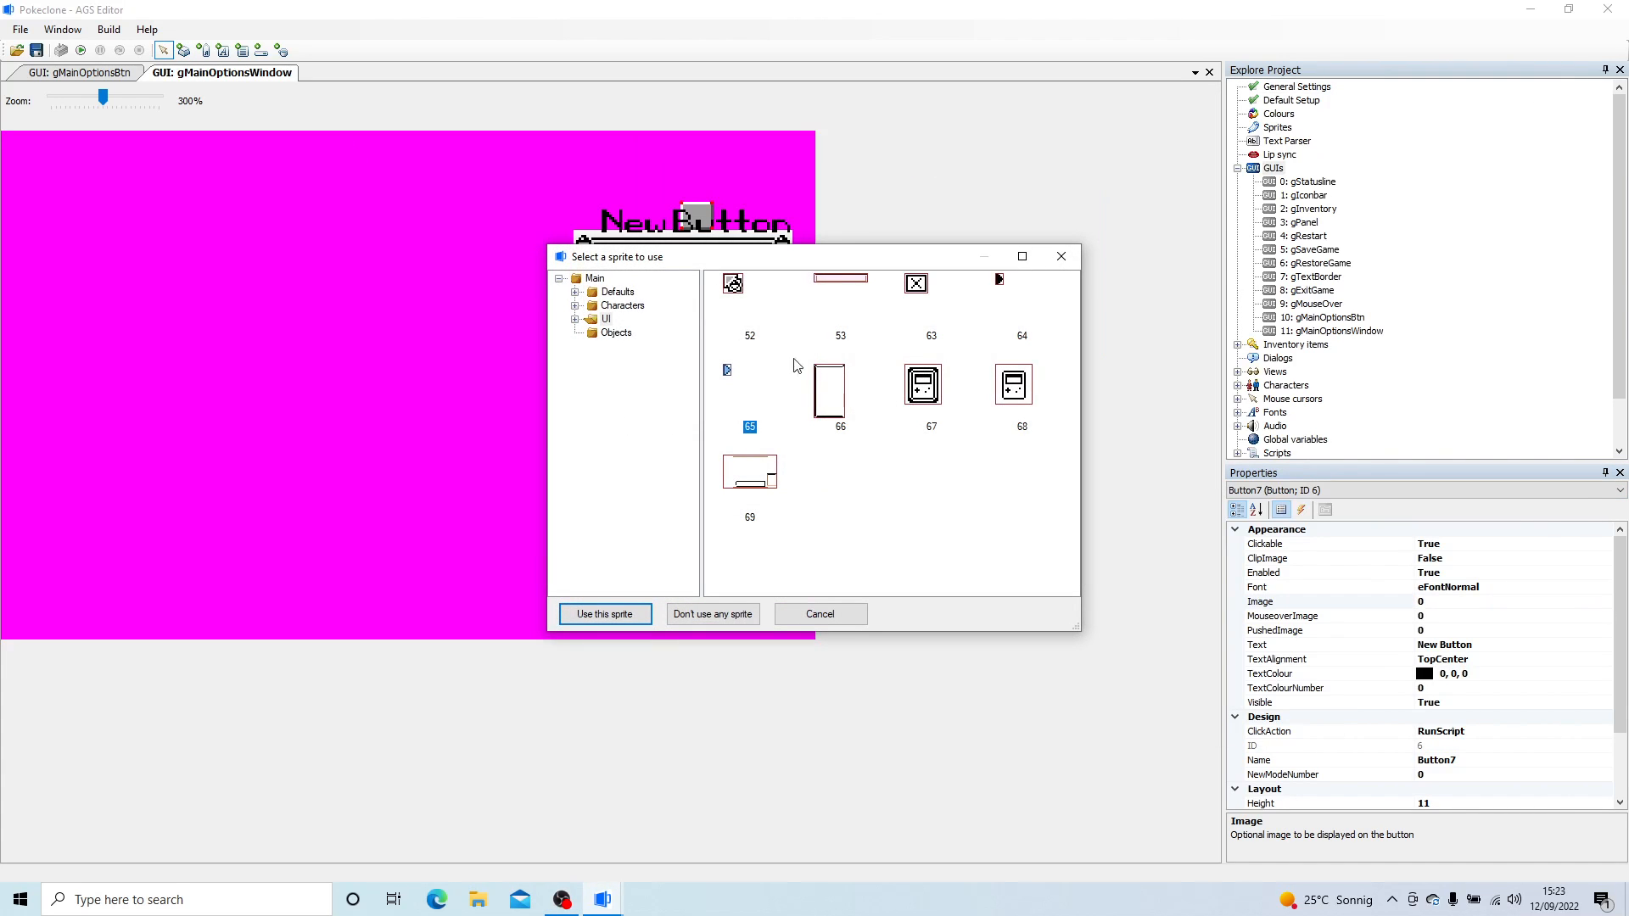
double_click(919, 293)
drag(693, 209, 774, 247)
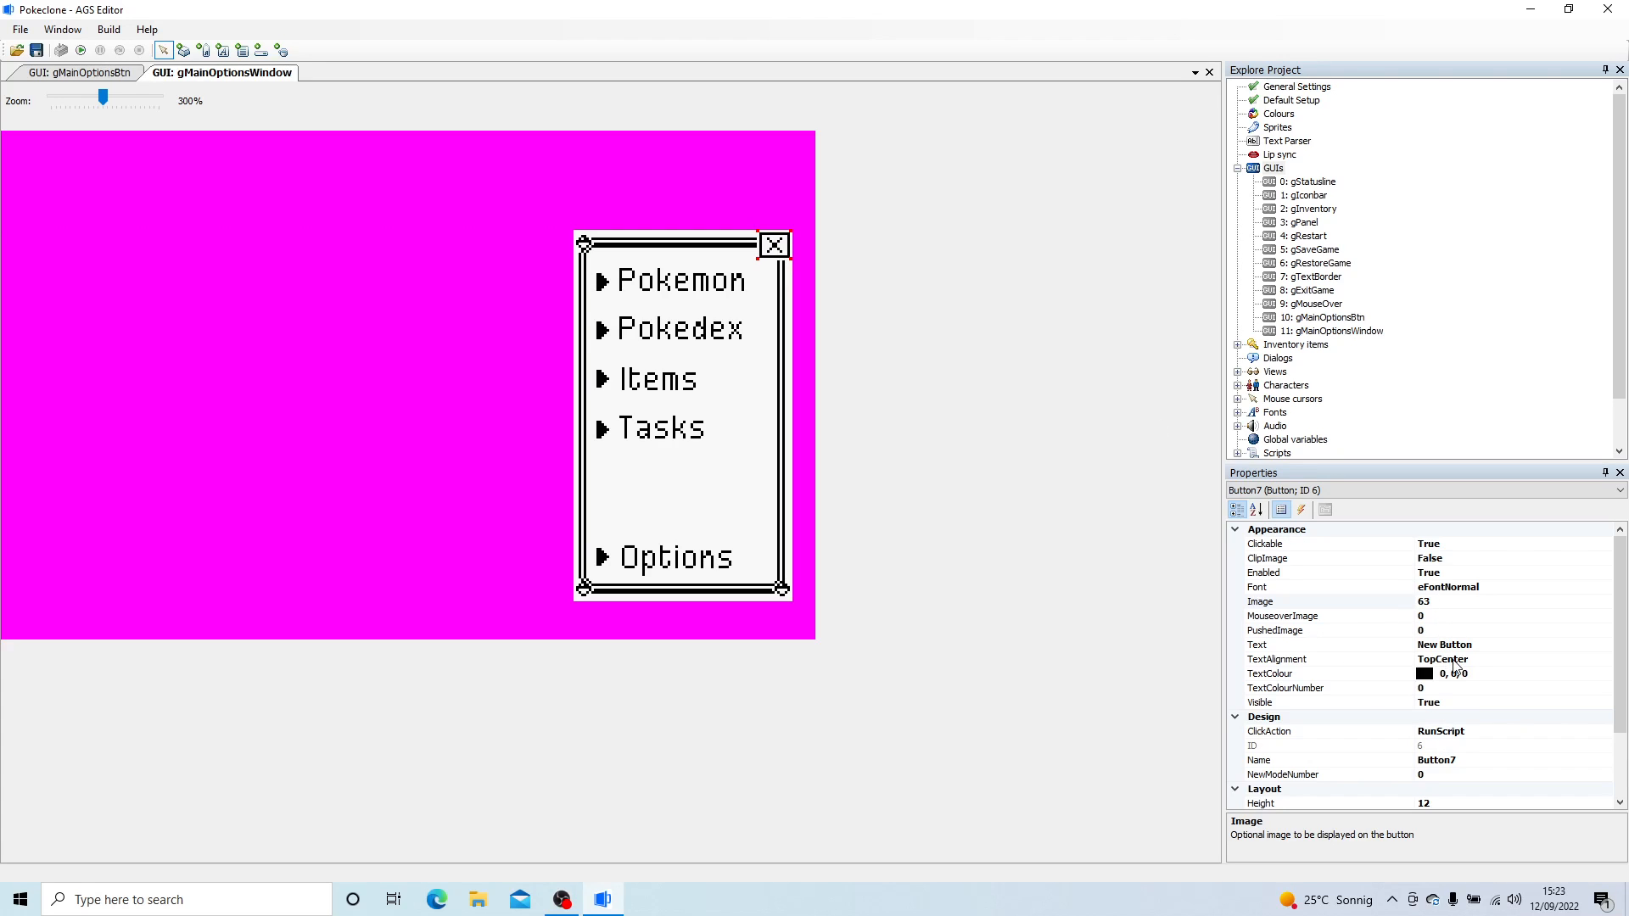
- Lock the Pokemon, Pokedex and Items buttons in place in the main options window
click(638, 297)
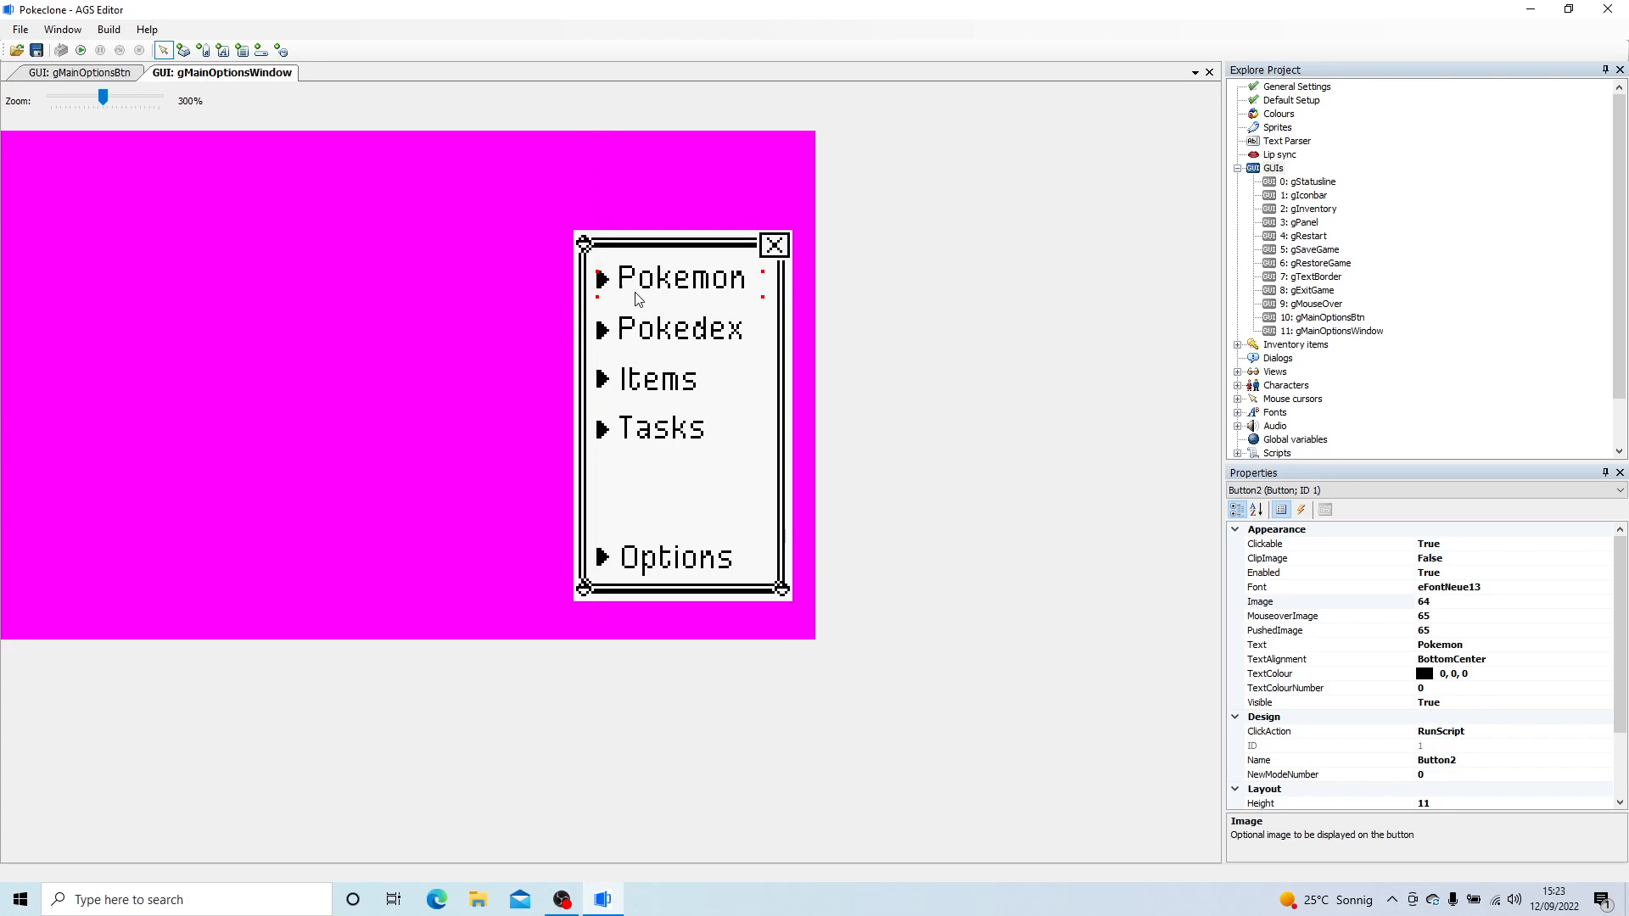
drag(670, 303, 670, 306)
right_click(663, 287)
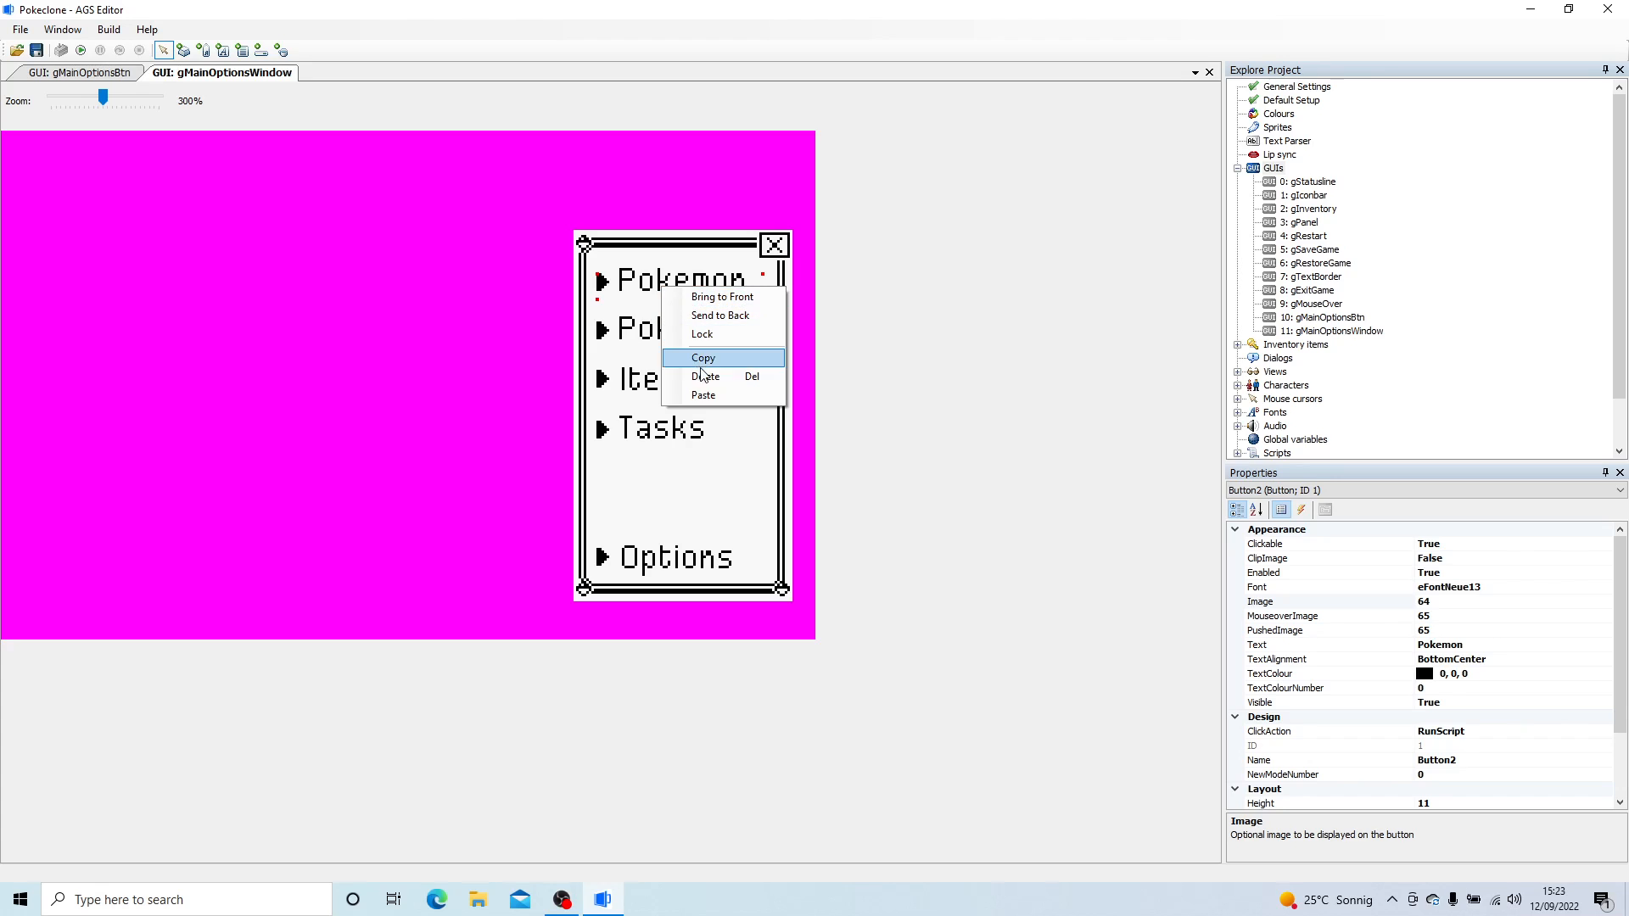
right_click(671, 331)
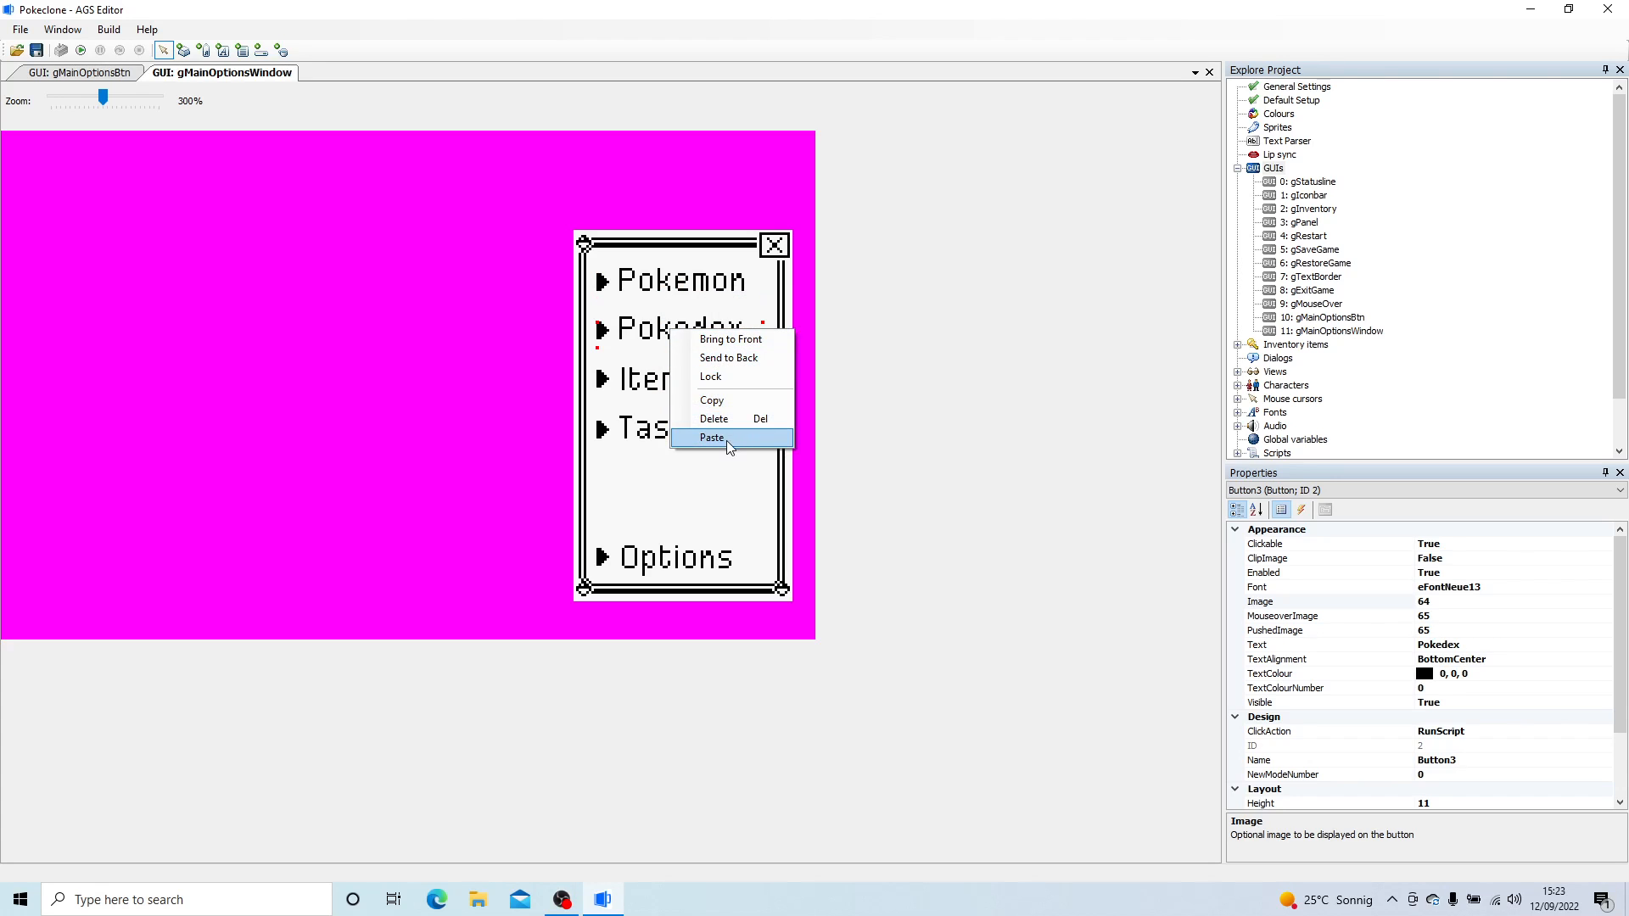
click(728, 377)
right_click(650, 377)
click(674, 422)
- Lock the Tasks, Options and close buttons in place in the main options window
right_click(662, 435)
click(721, 480)
right_click(661, 554)
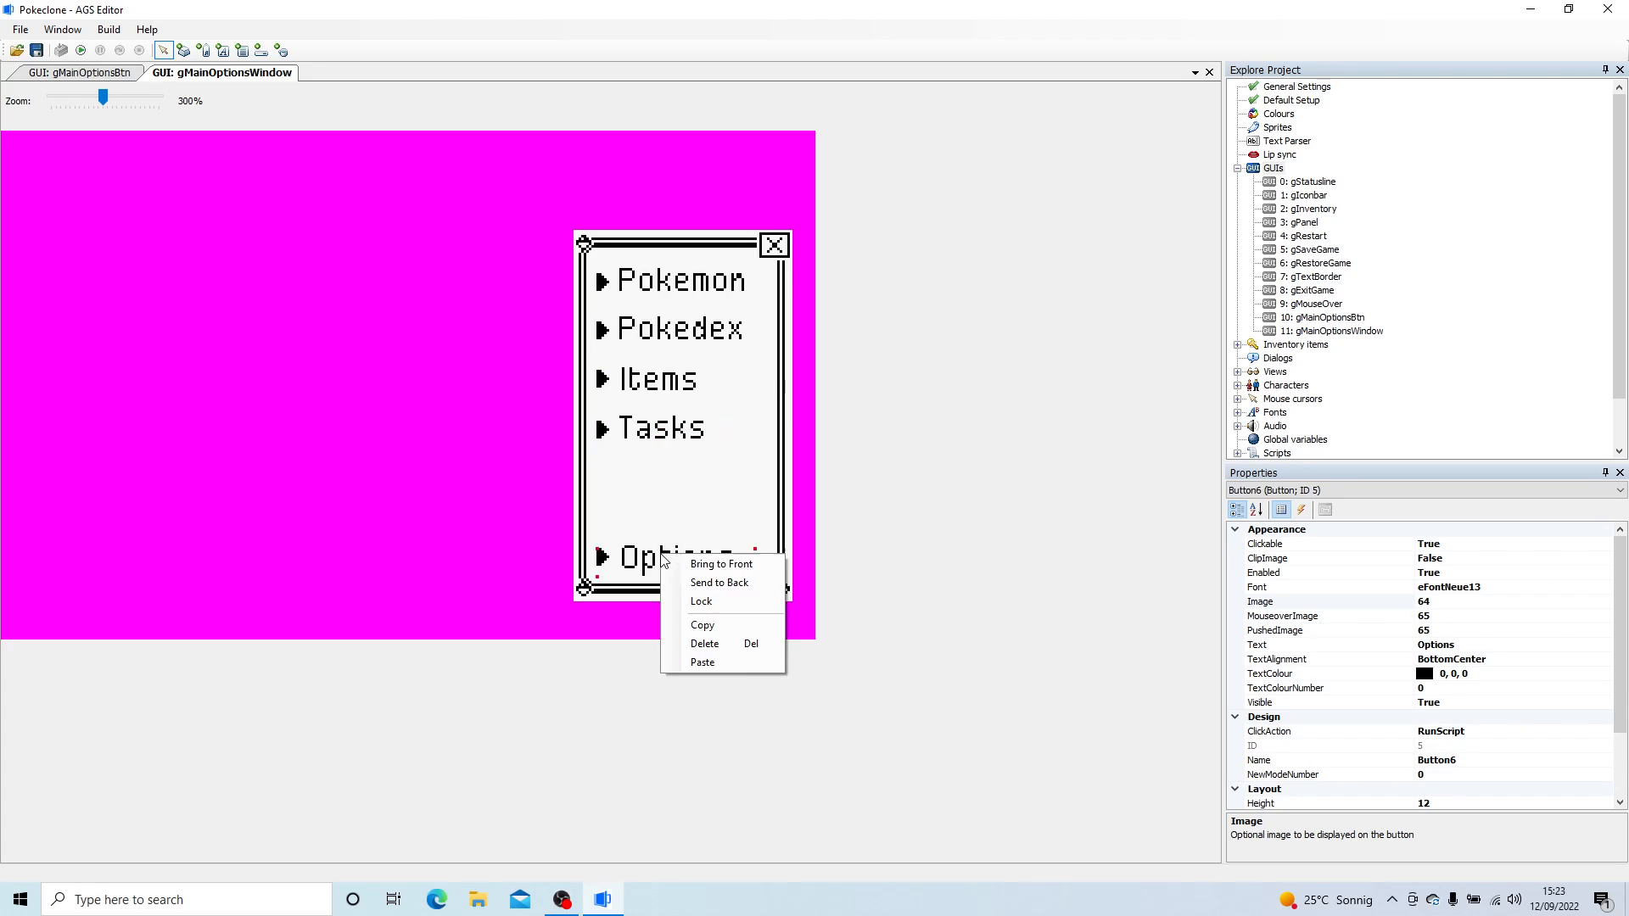
click(727, 602)
click(786, 247)
right_click(786, 248)
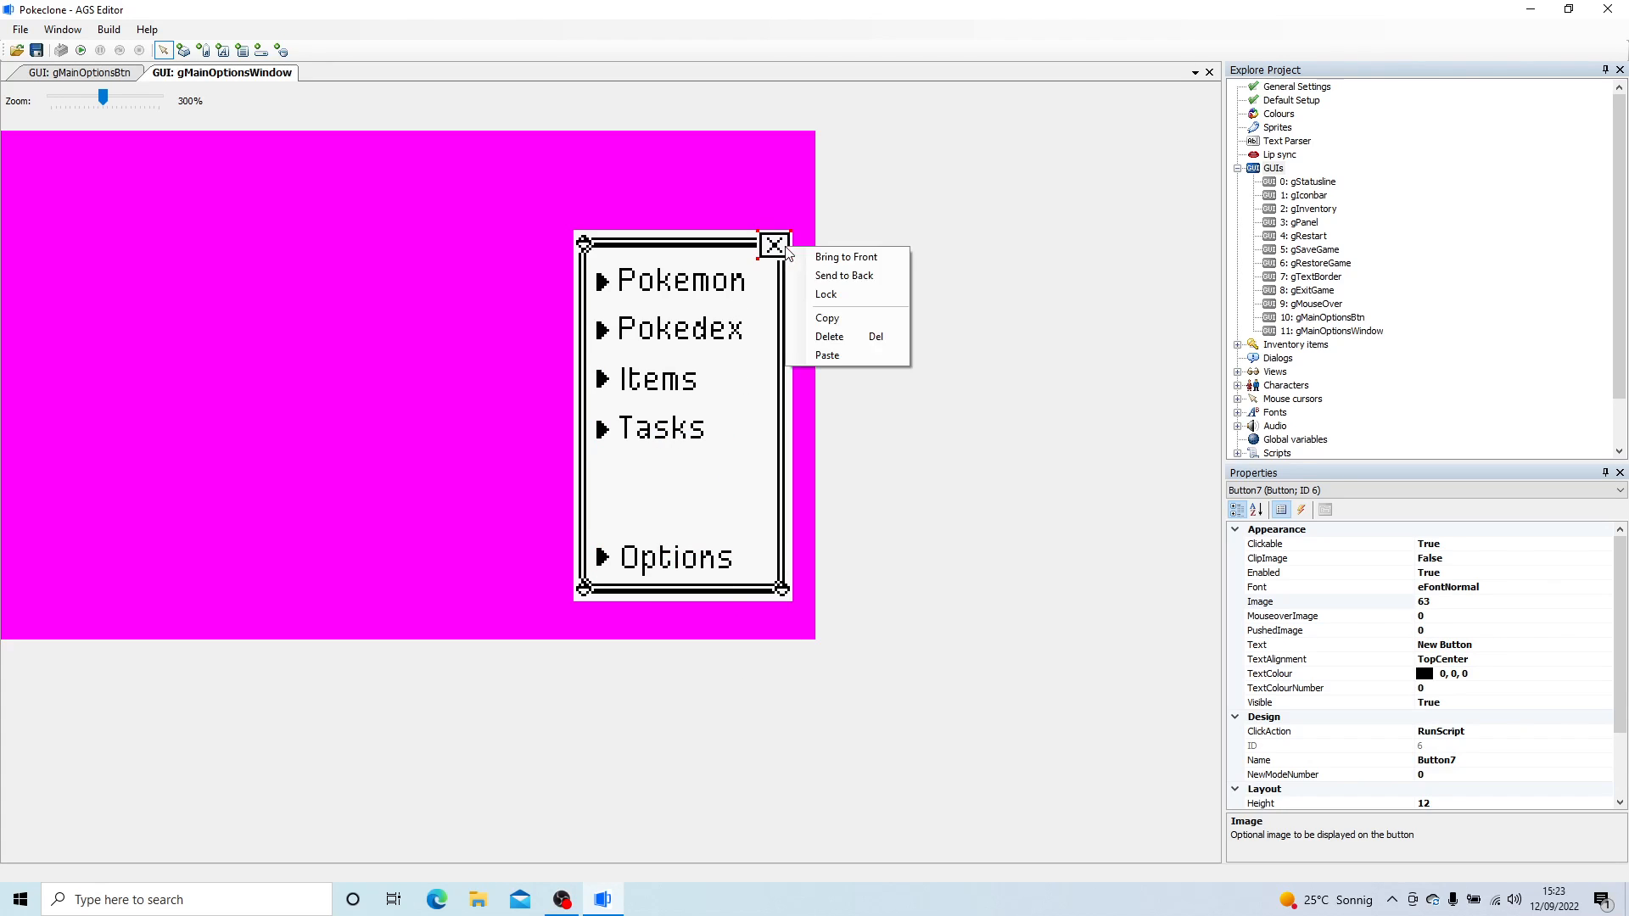
- Set the Pokemon button's script name to bMyPokemon
click(715, 291)
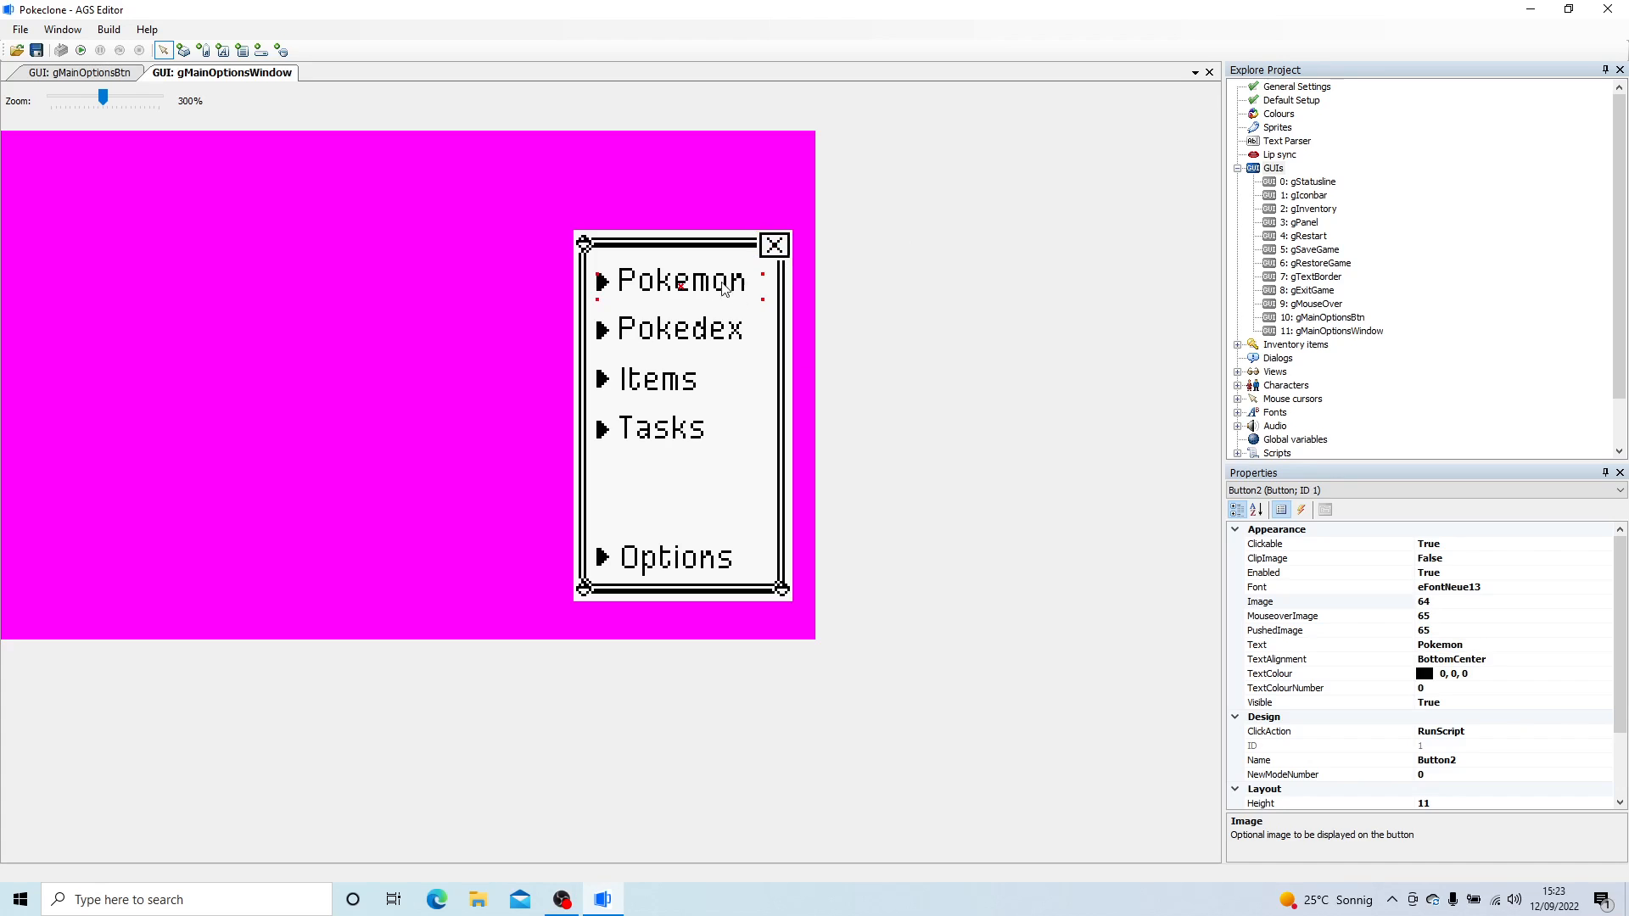
click(1436, 760)
double_click(1436, 760)
text(bMy)
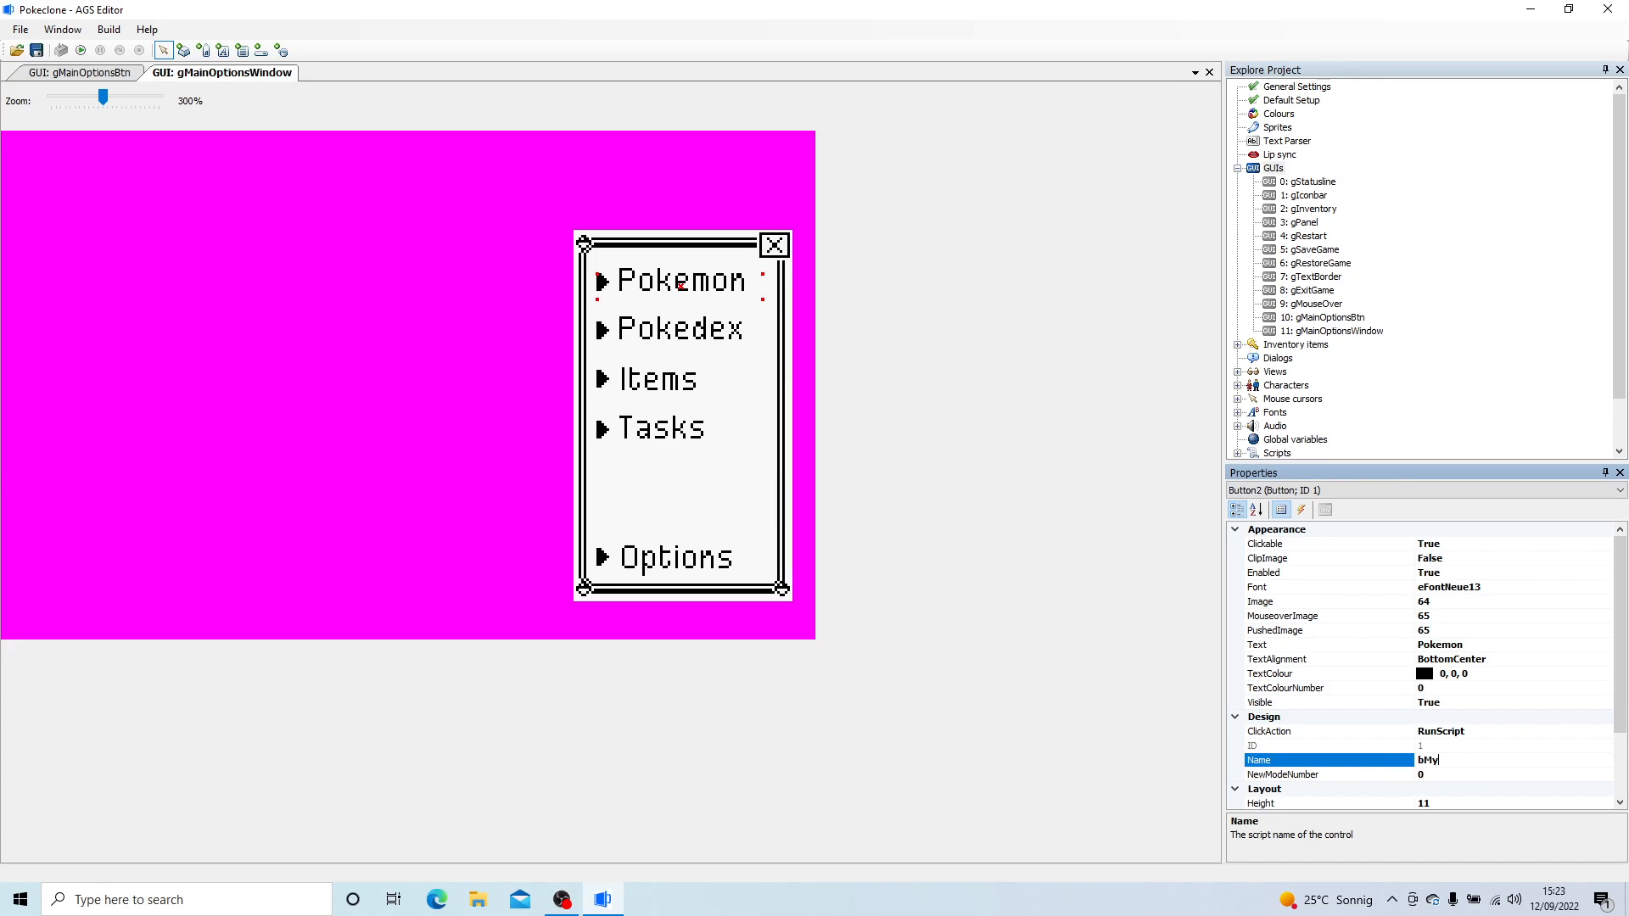
text(Pokemon)
key(Return)
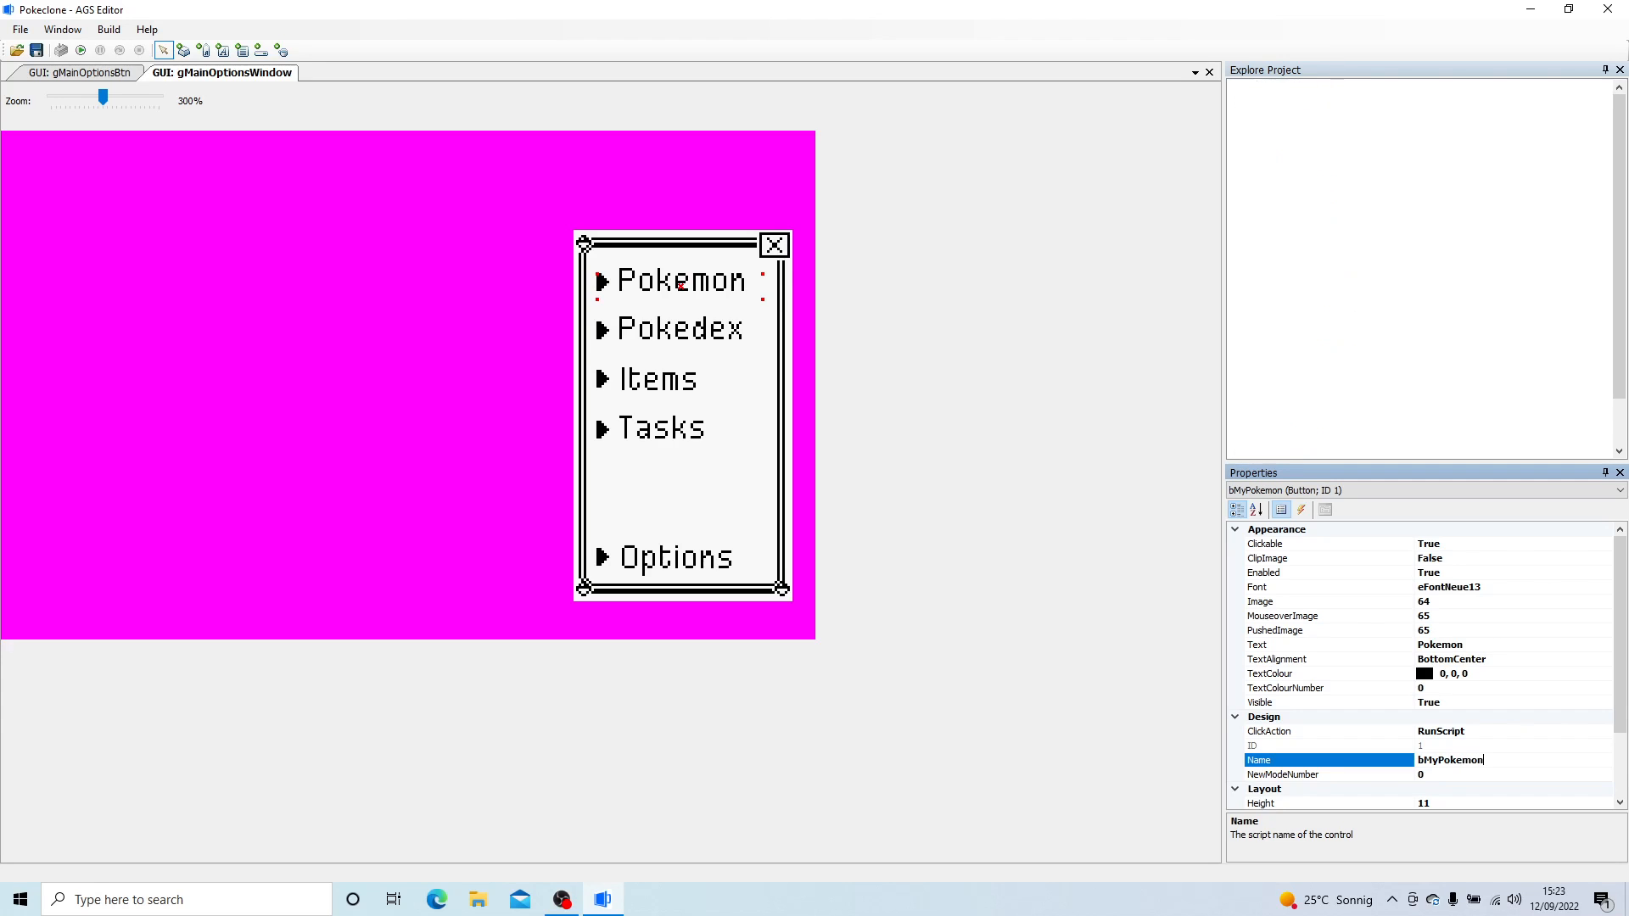
- Set the Pokedex button's script name to bMyPokedex
click(717, 347)
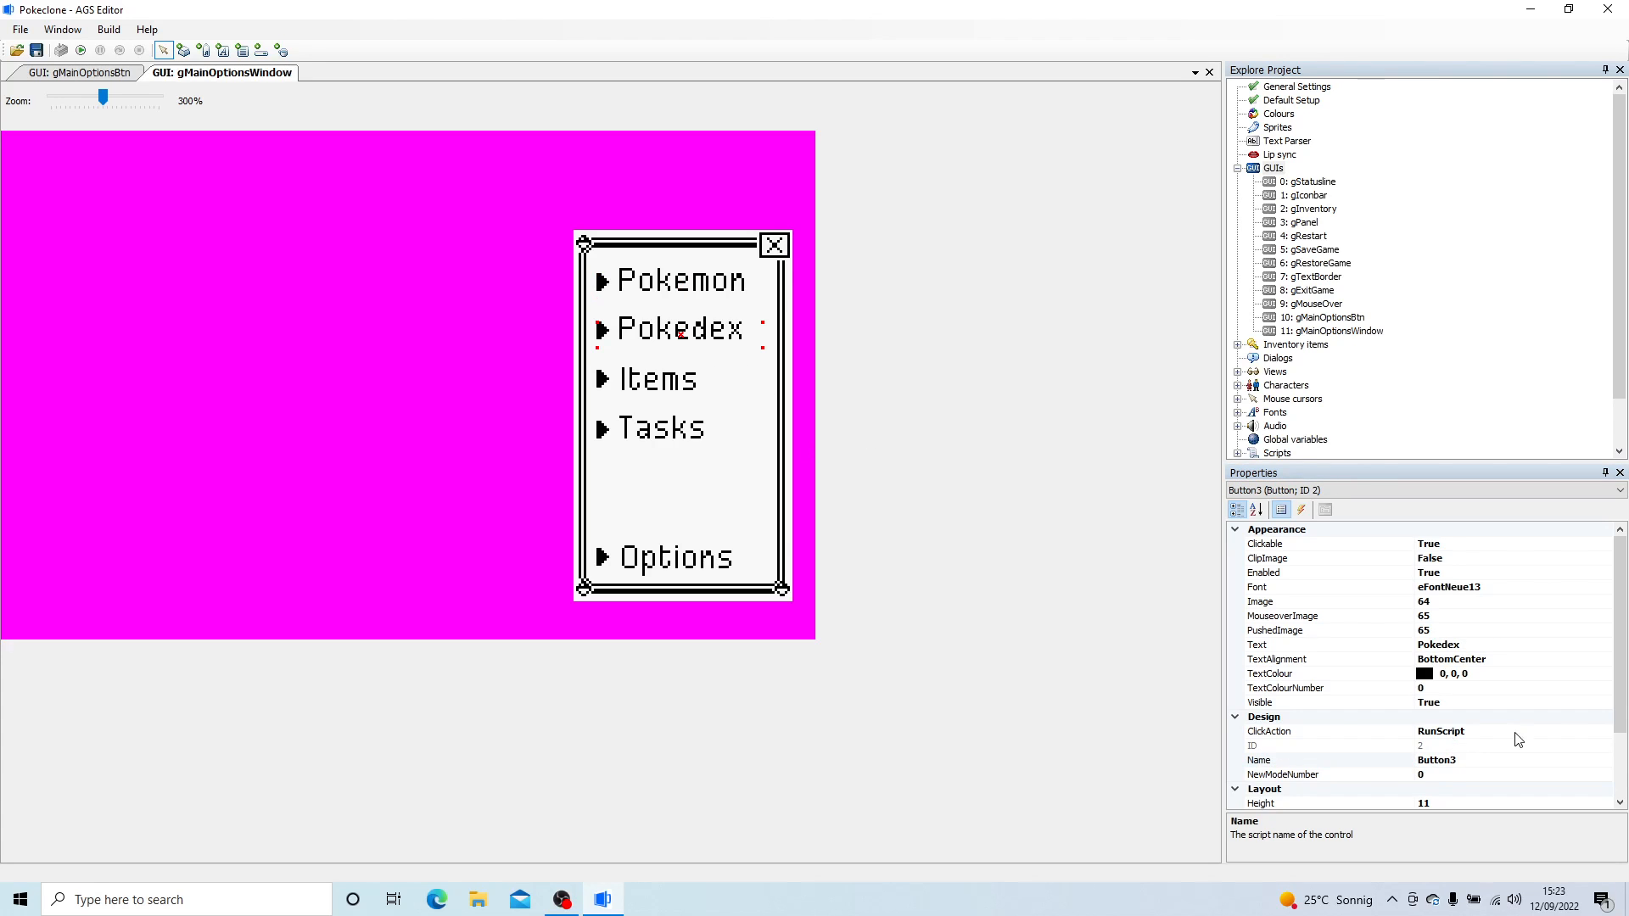
click(1416, 759)
text(b)
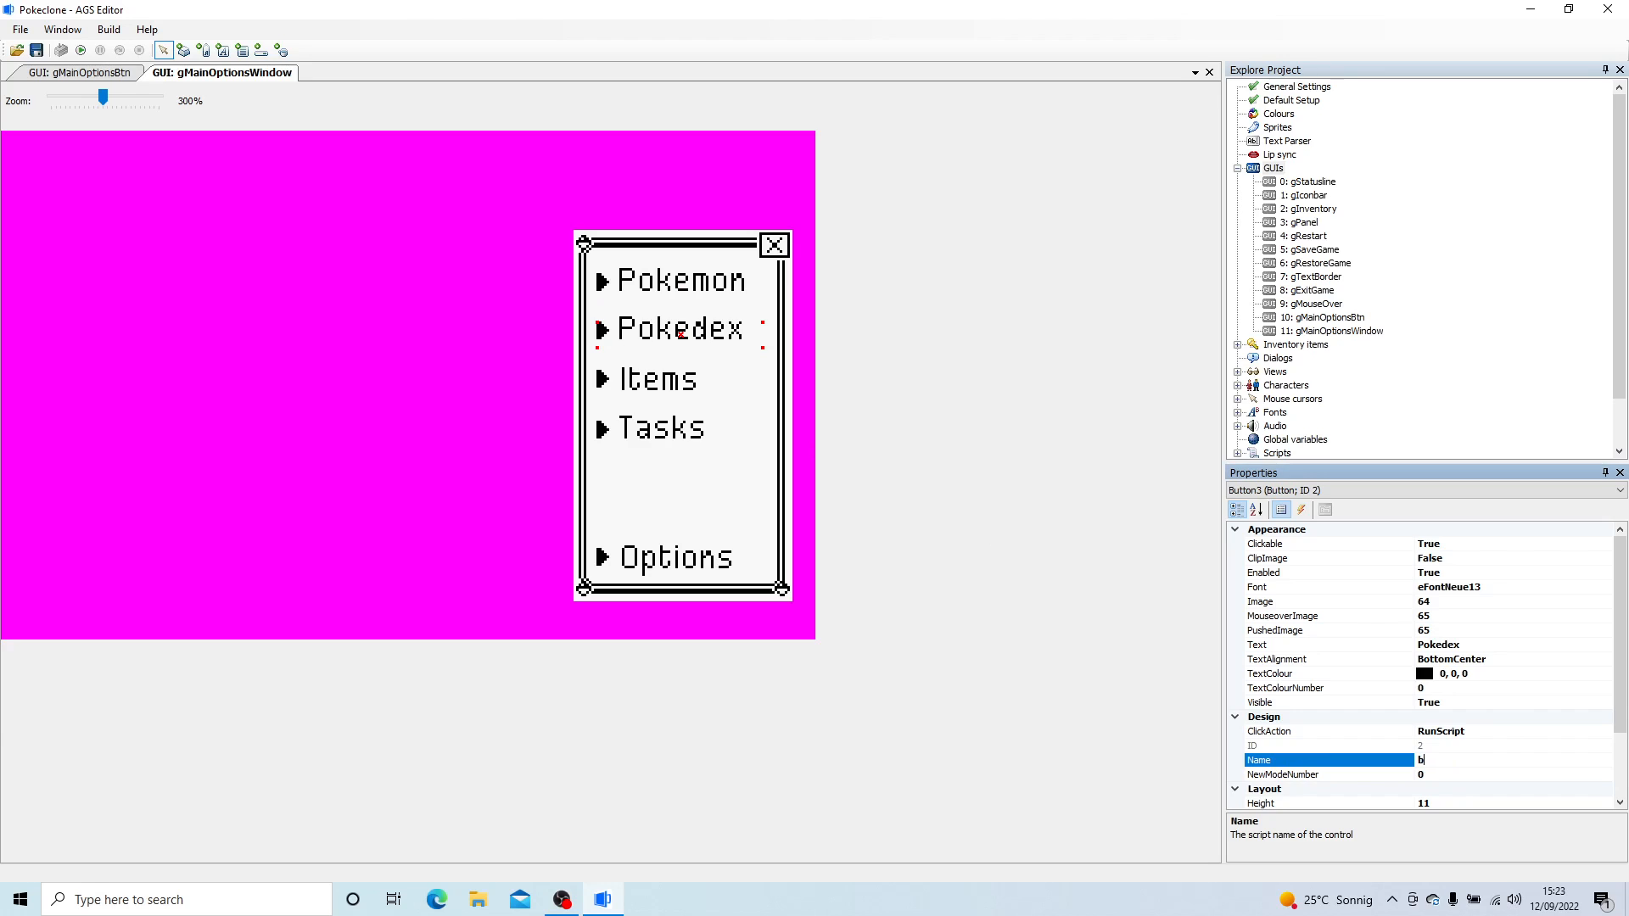
text(MyPokedex)
key(Return)
- Set the Items button's script name to bMyItems
click(667, 401)
click(1447, 746)
click(1473, 762)
click(1153, 750)
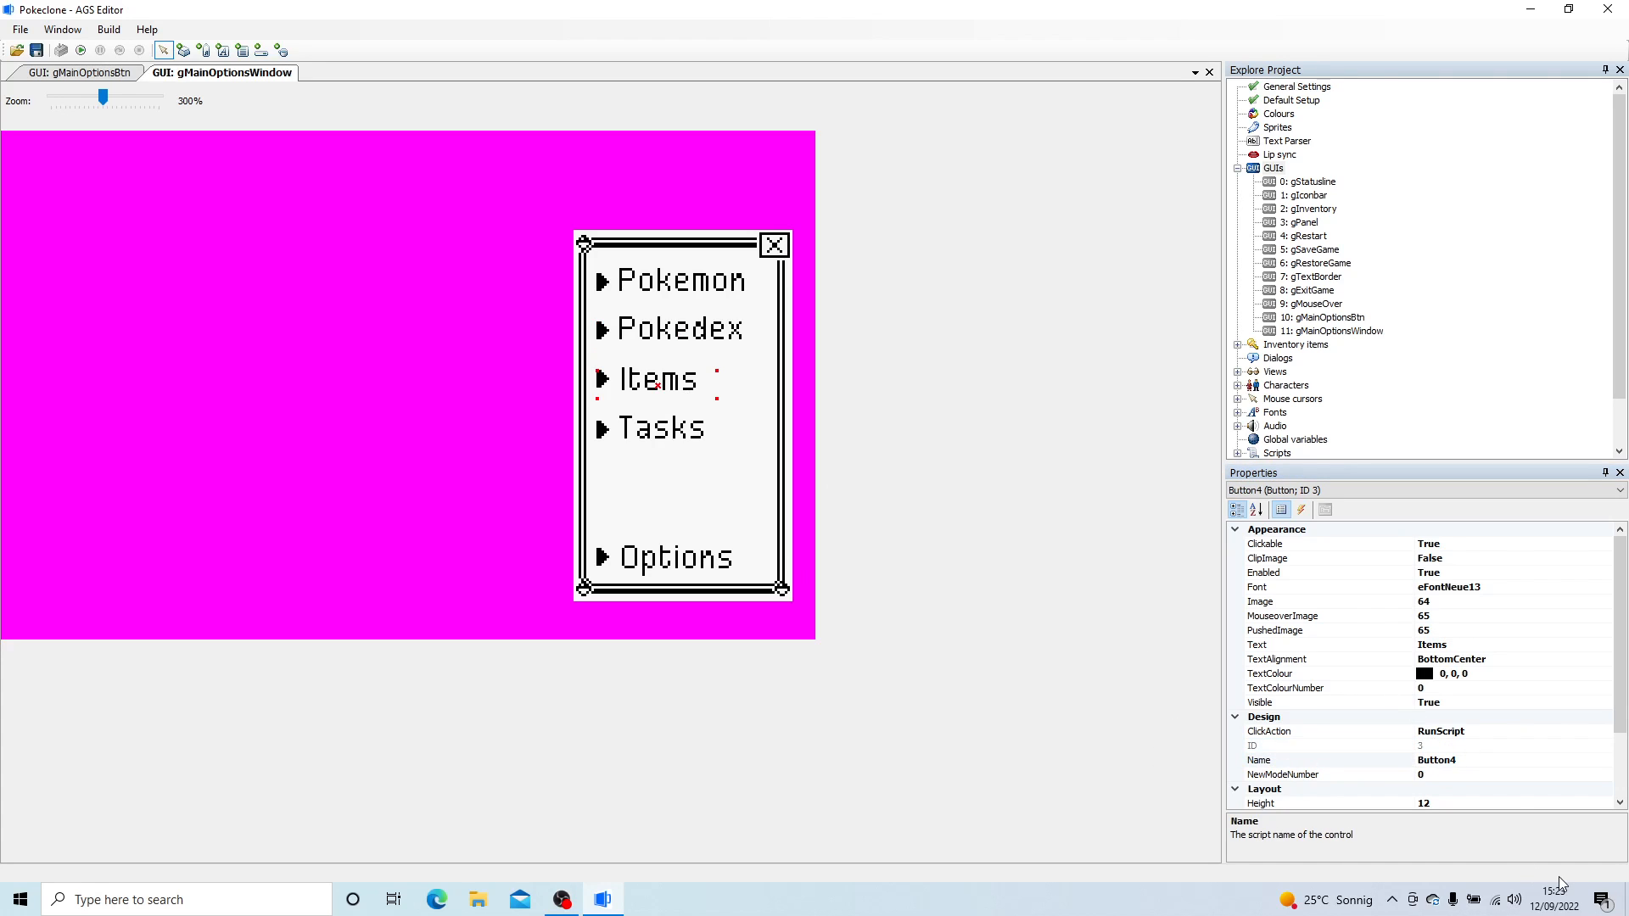
click(1479, 762)
text(bMy)
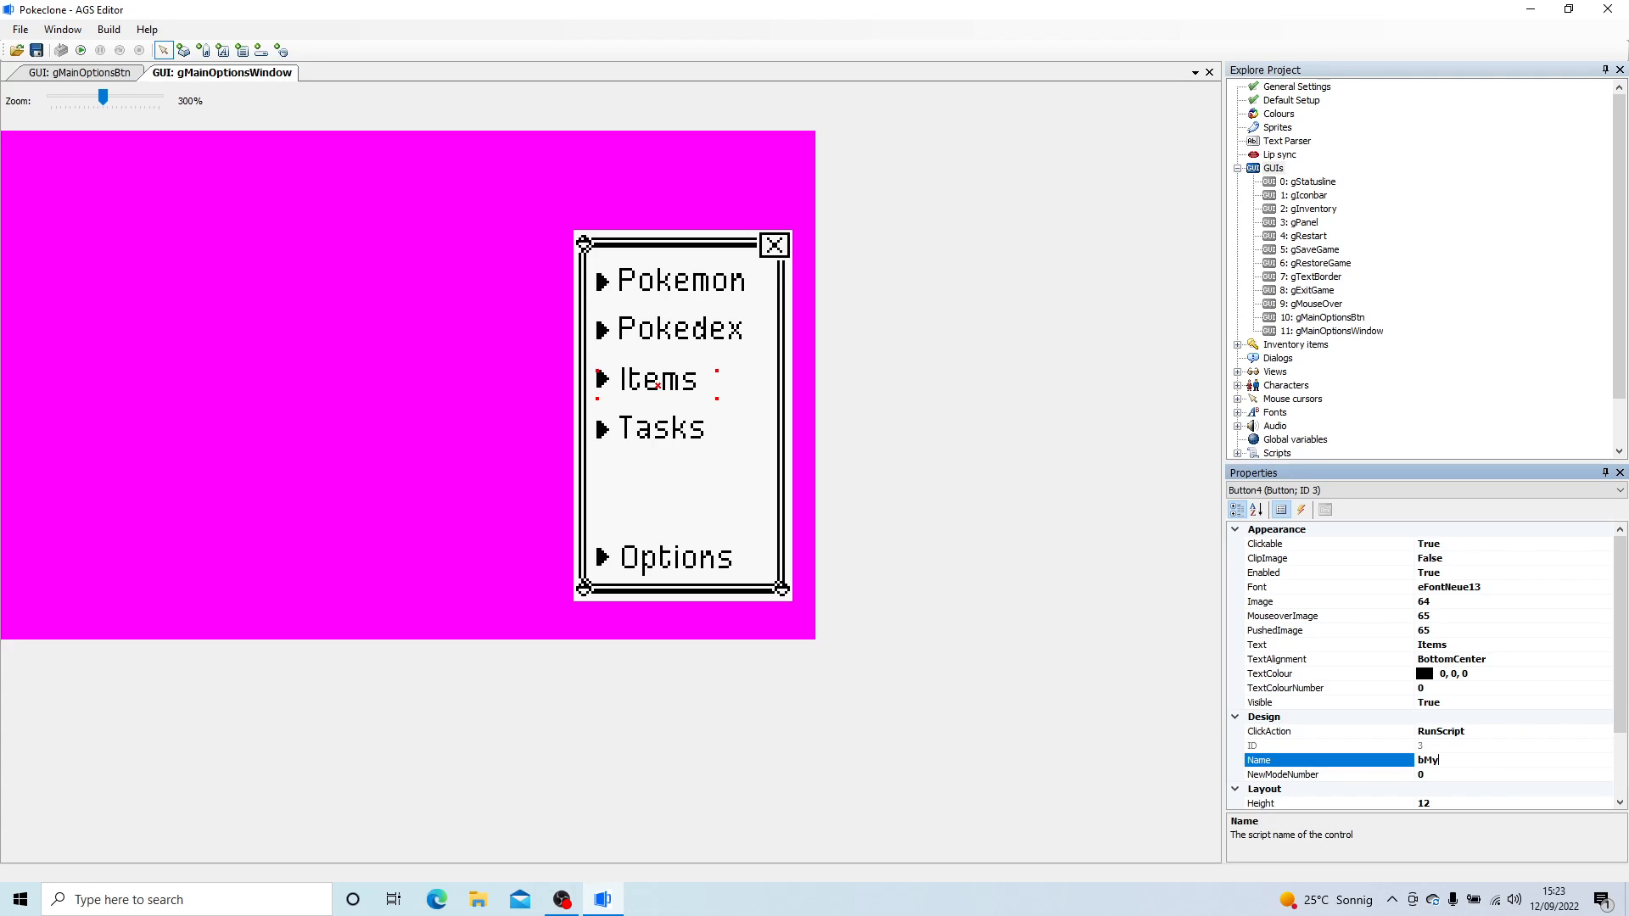
text(Items)
click(1320, 762)
- Rename the Tasks button's script name following the bMy pattern of the other menu buttons
click(693, 436)
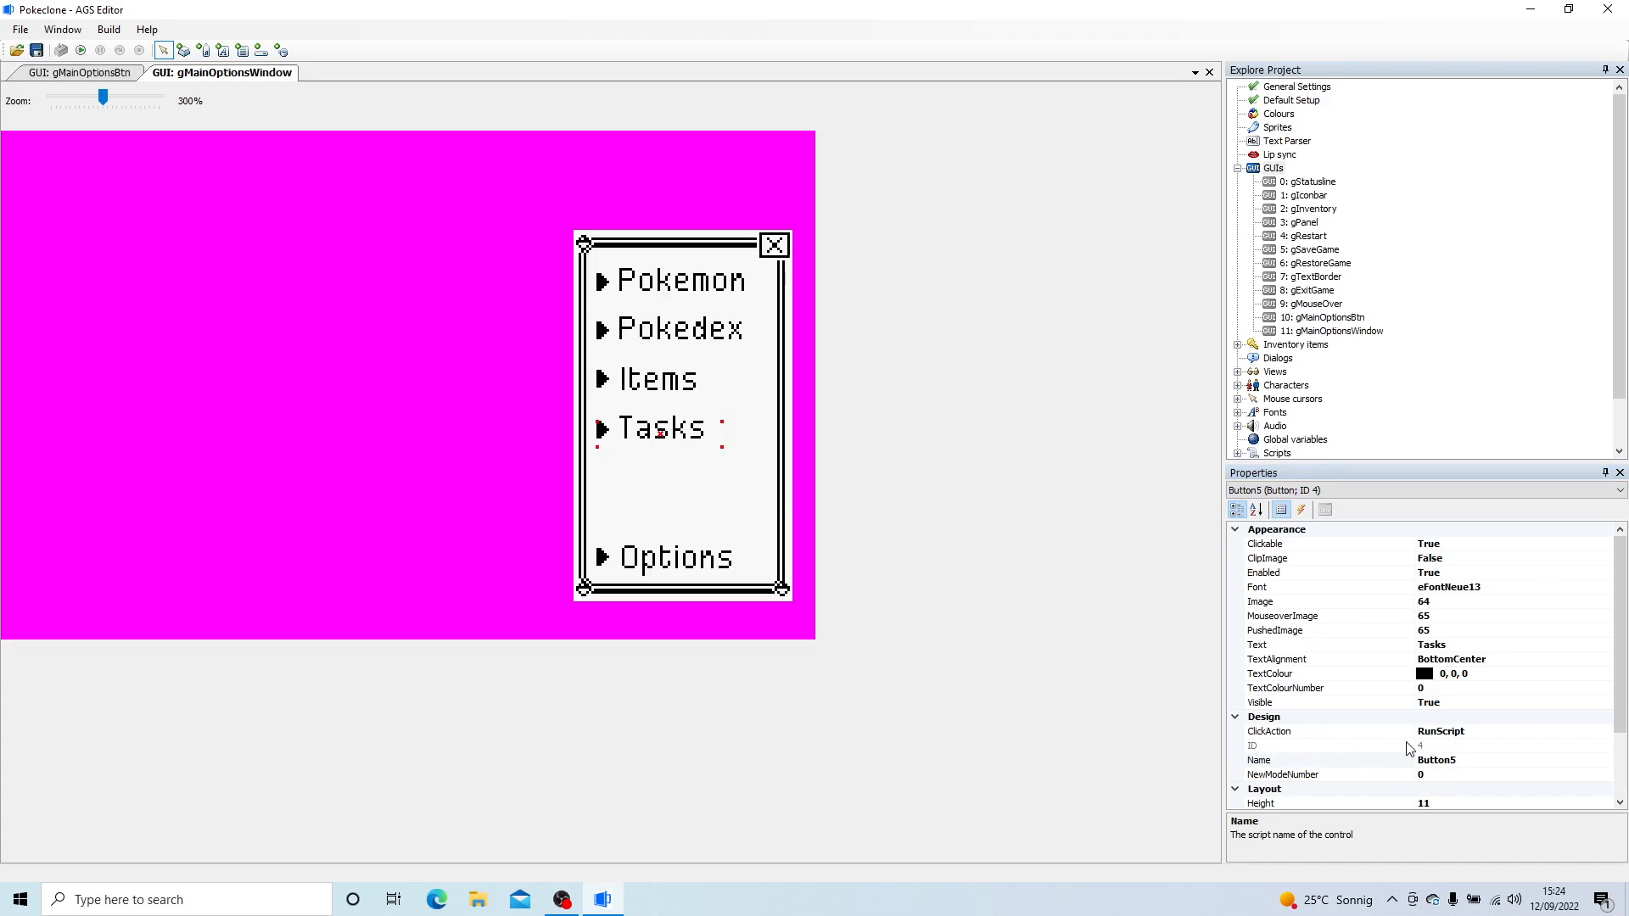
click(1481, 760)
double_click(1481, 760)
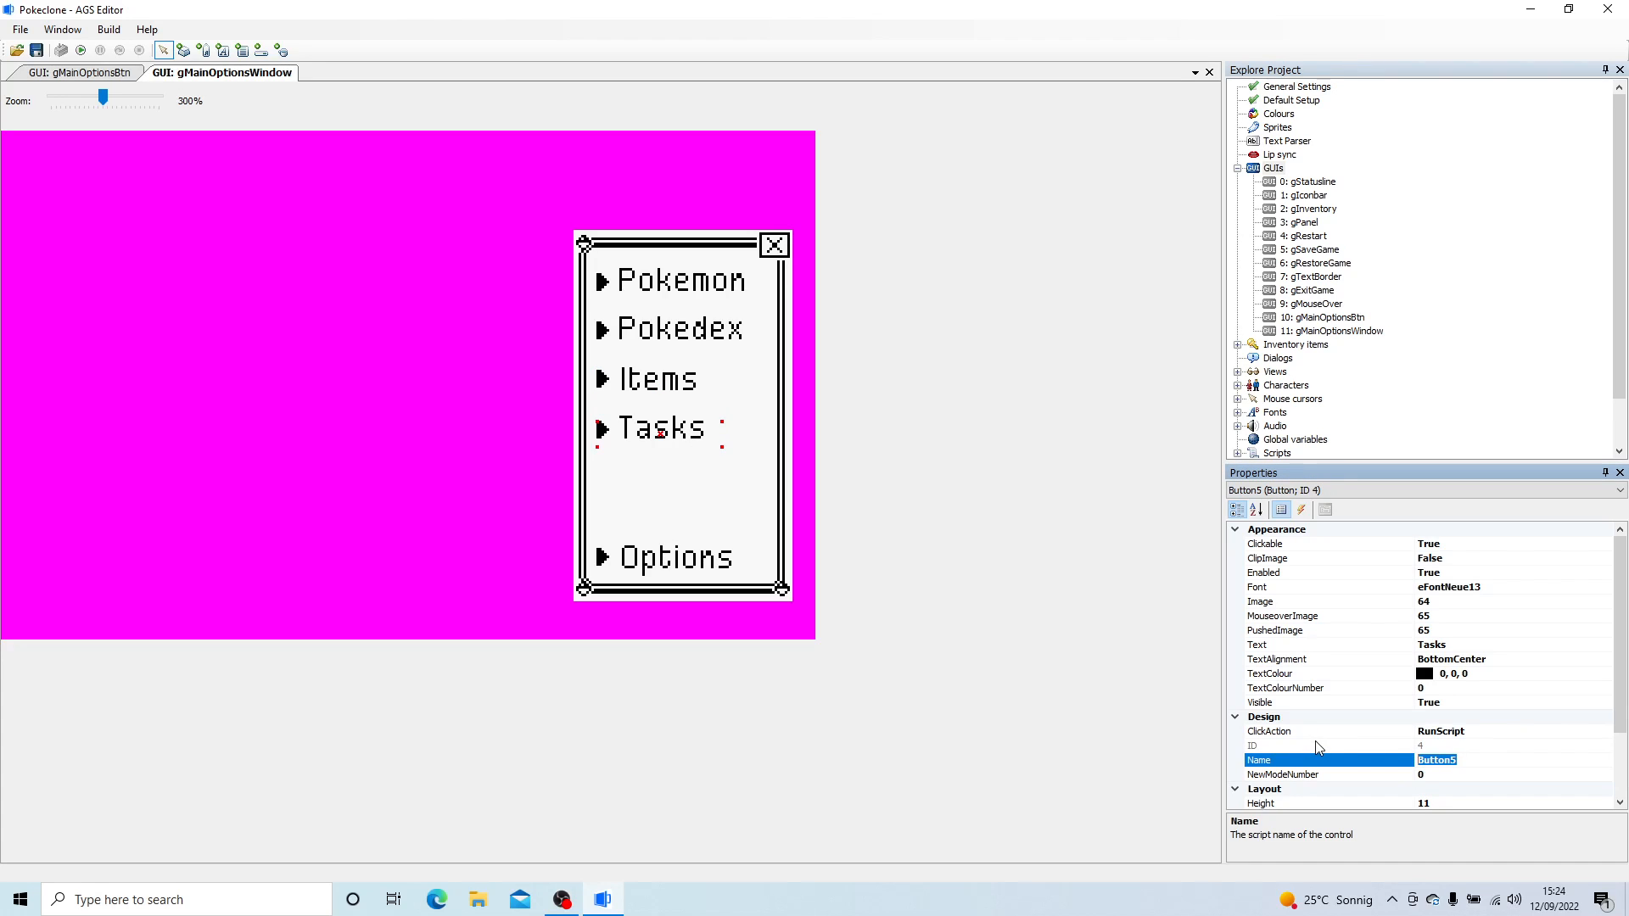
text(MyTasks)
key(Return)
- Replace the Options button's default script name with a descriptive one that starts with b
click(657, 556)
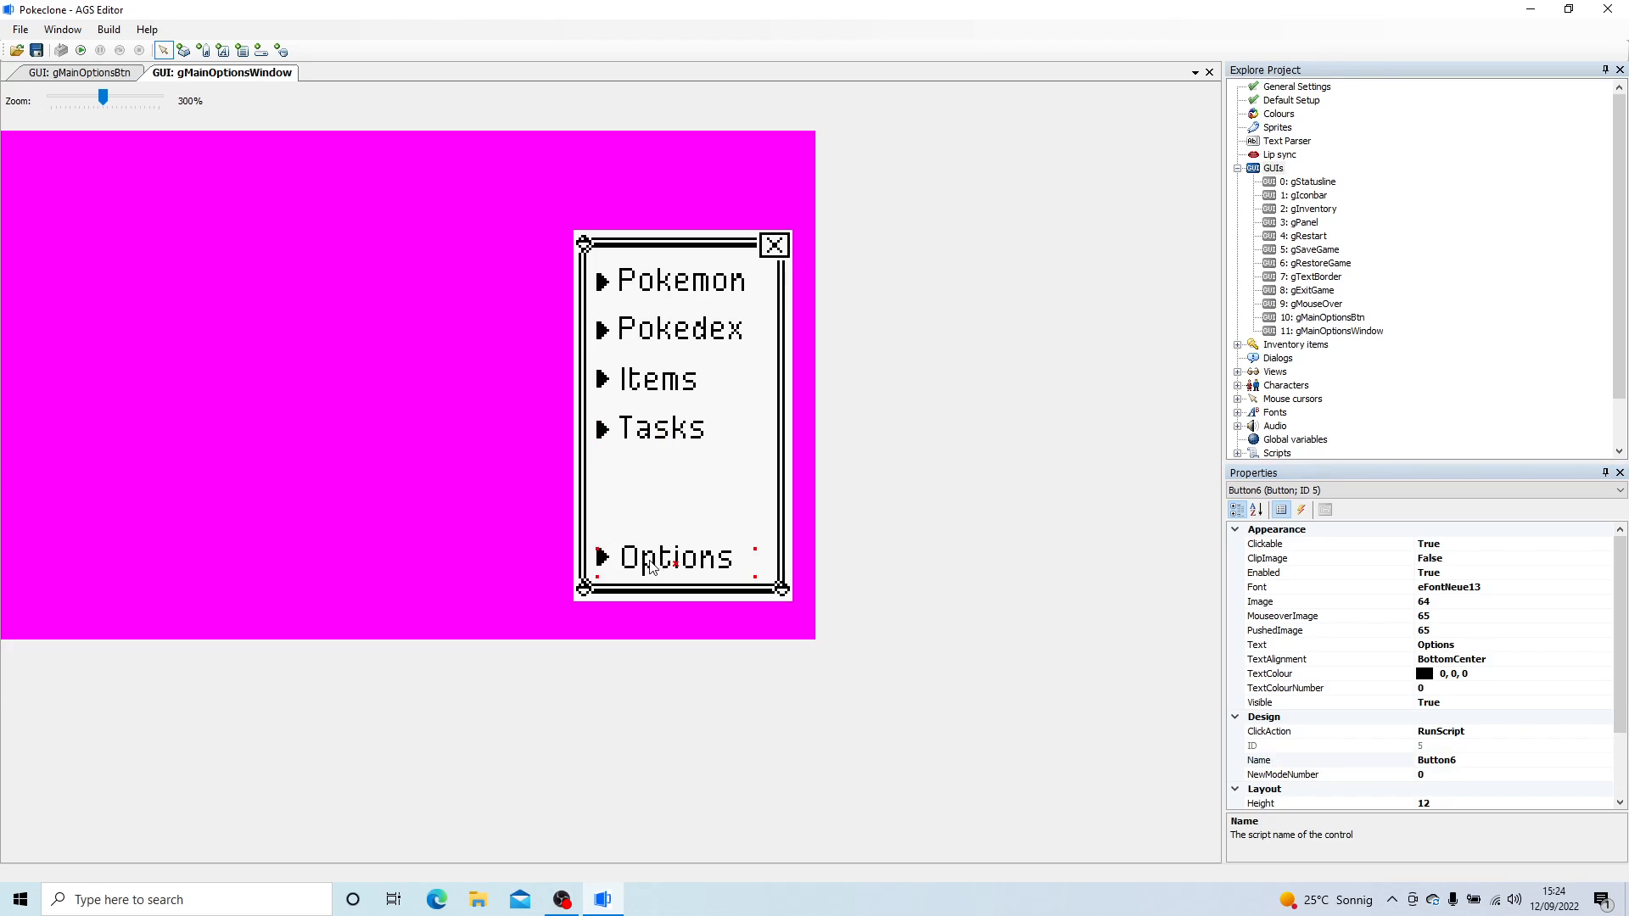
click(1345, 758)
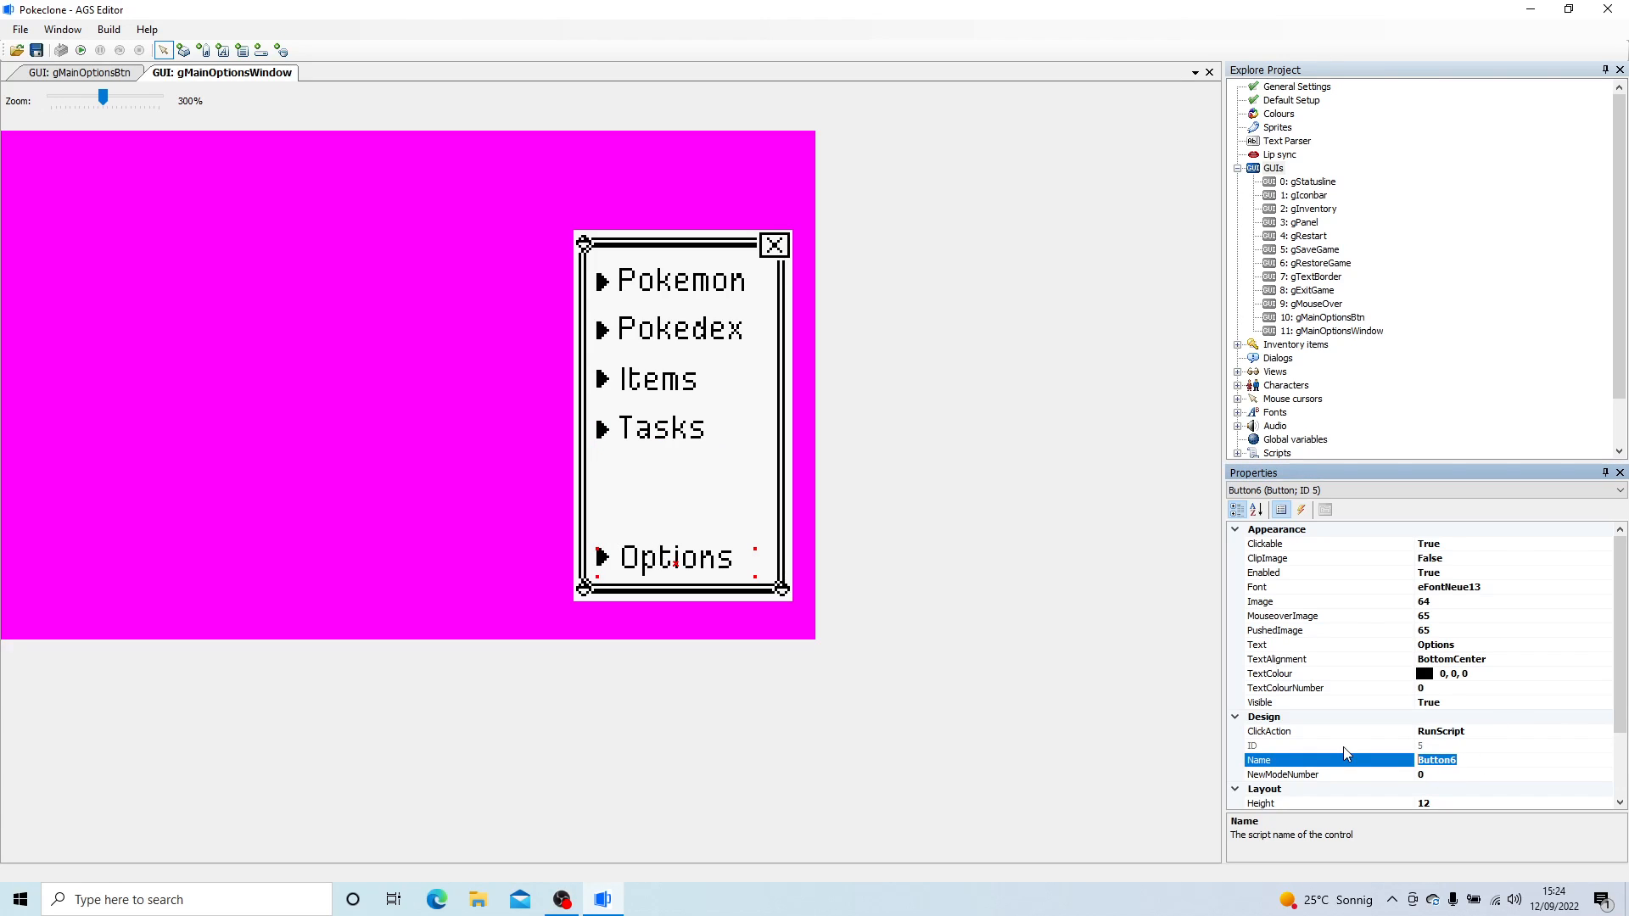
text(bMyOptions)
key(Return)
- Set the close button's script name to bCloseMainOptions
click(768, 246)
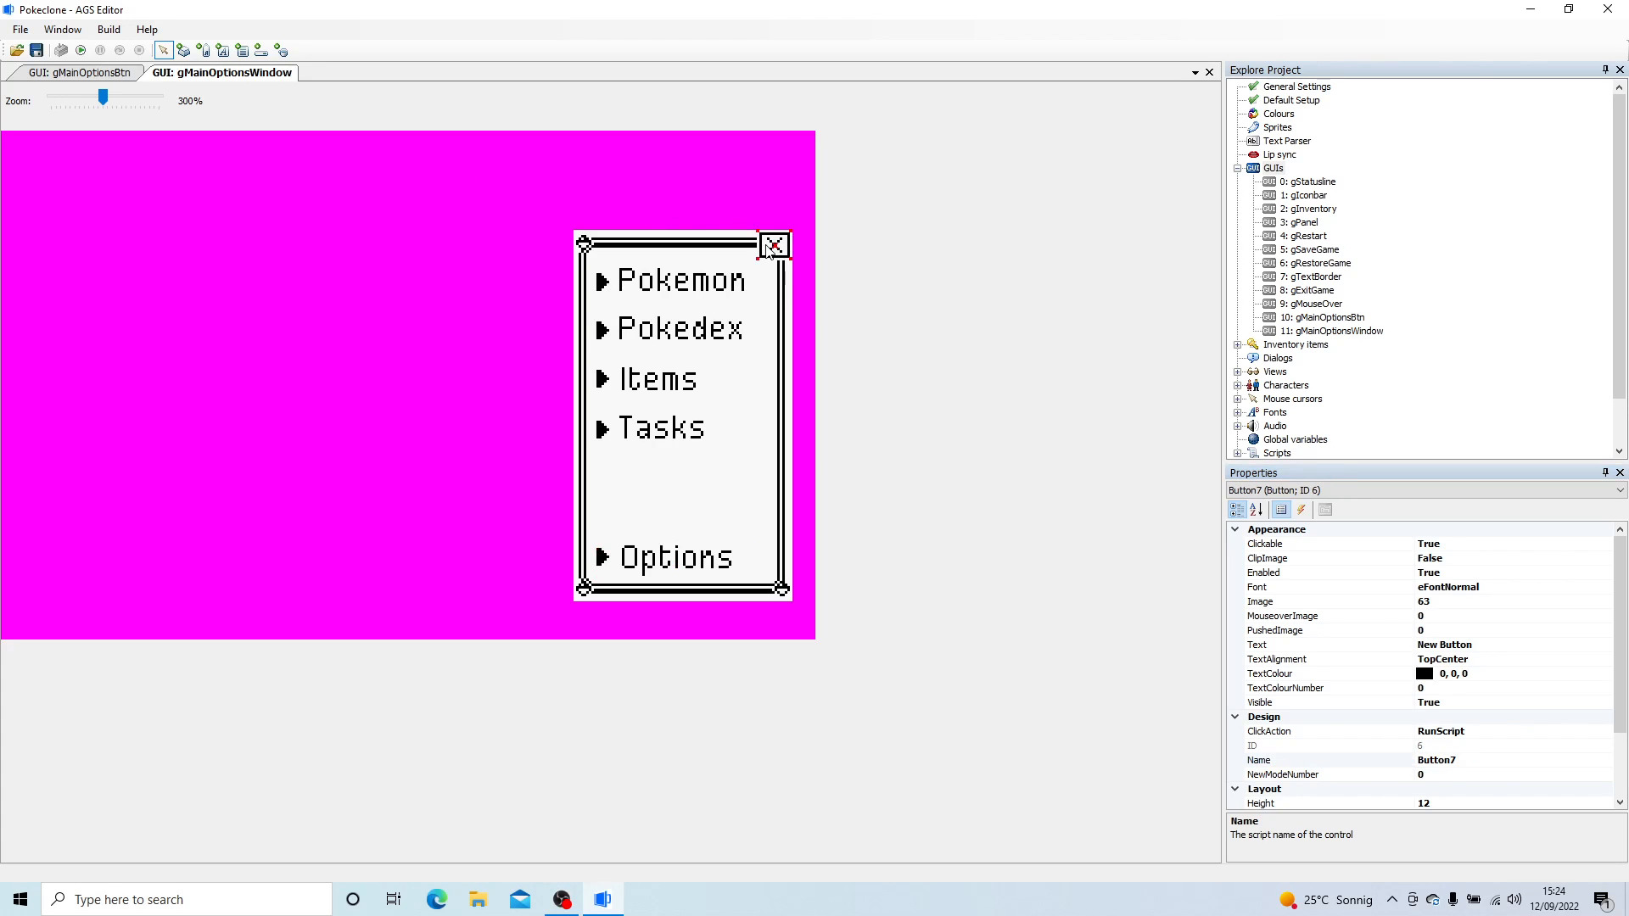
click(1497, 760)
text(bCloseMa)
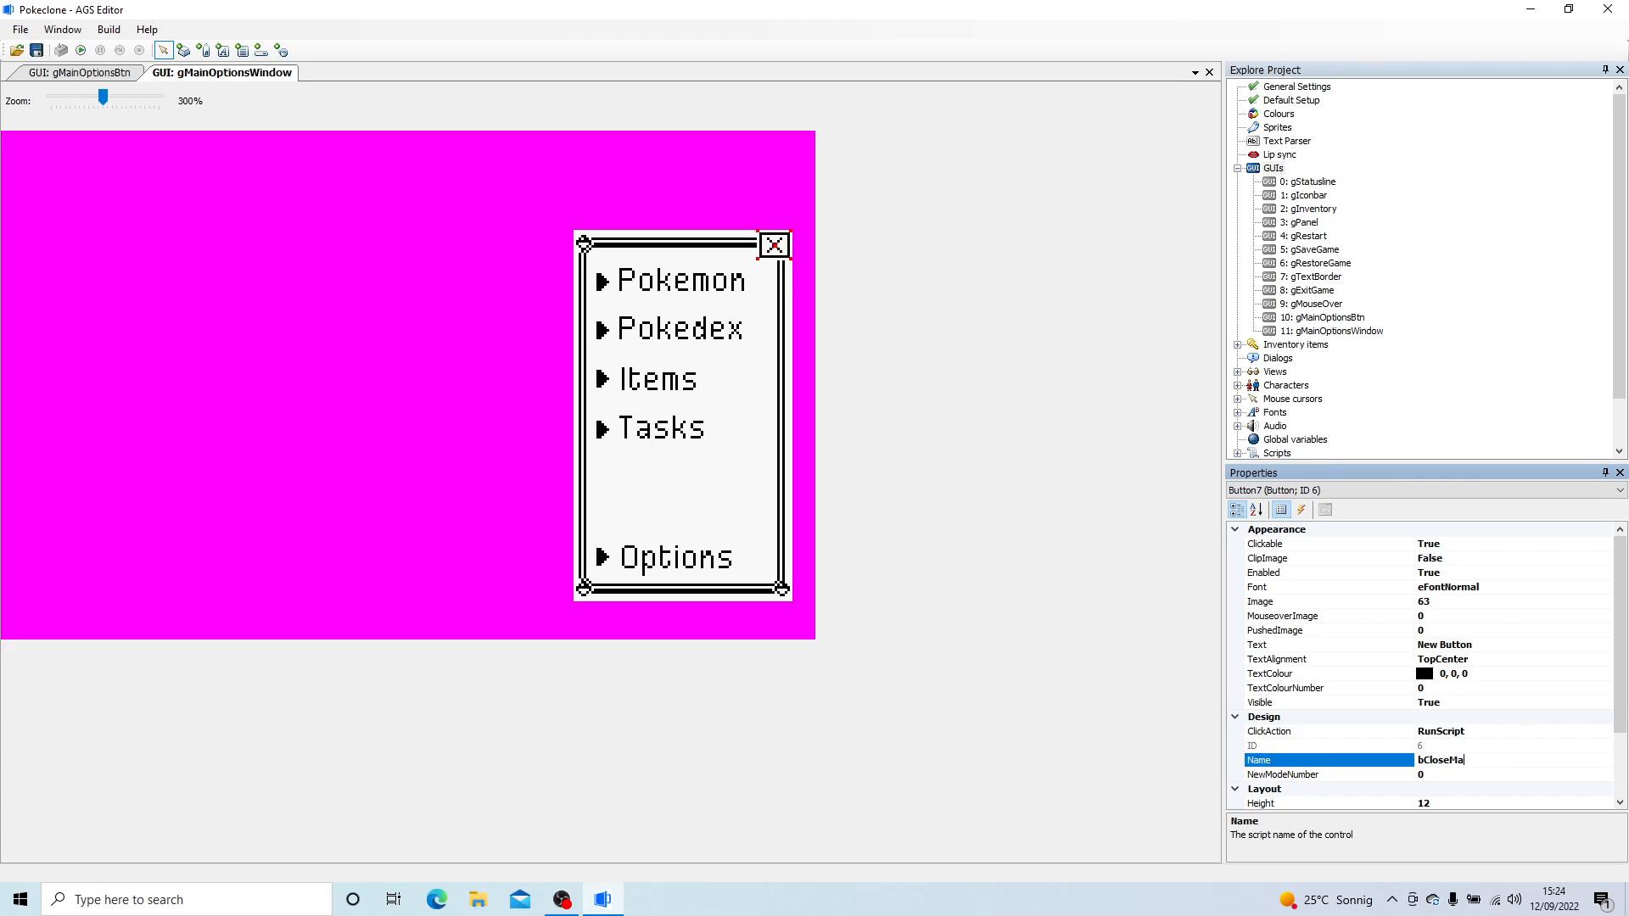
text(inOptions)
key(Return)
- Close the open editors for gMainOptionsWindow and gMainOptionsBtn
right_click(200, 77)
click(222, 84)
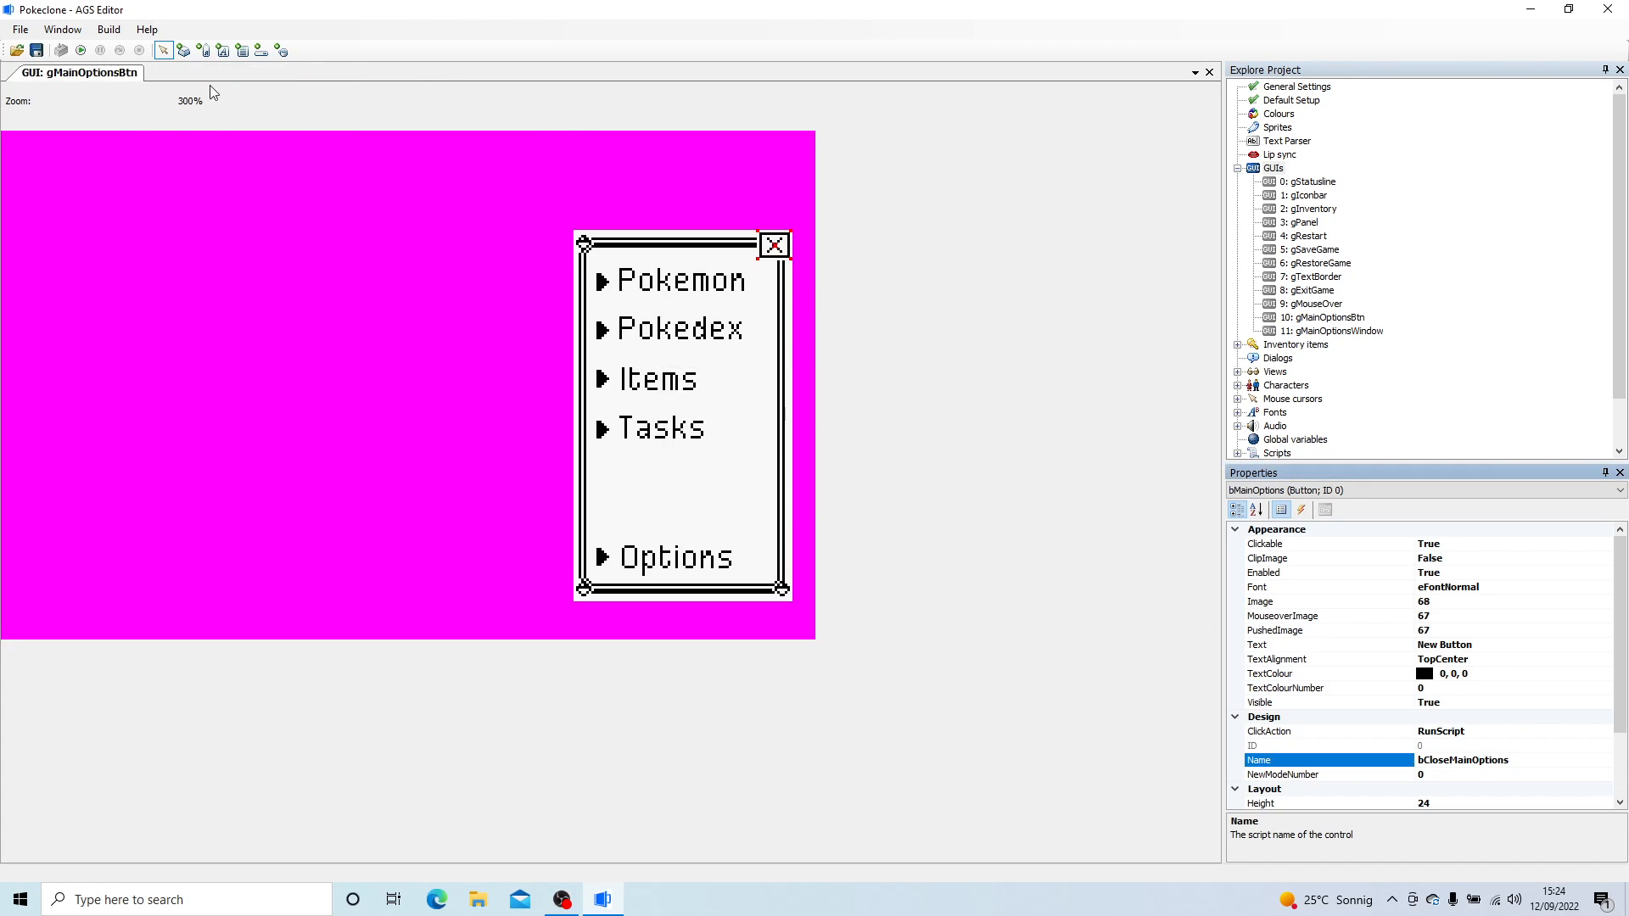
right_click(101, 82)
click(124, 85)
- Create a new GUI in the project and set its background image to sprite 69
click(1276, 172)
right_click(1279, 173)
click(1306, 183)
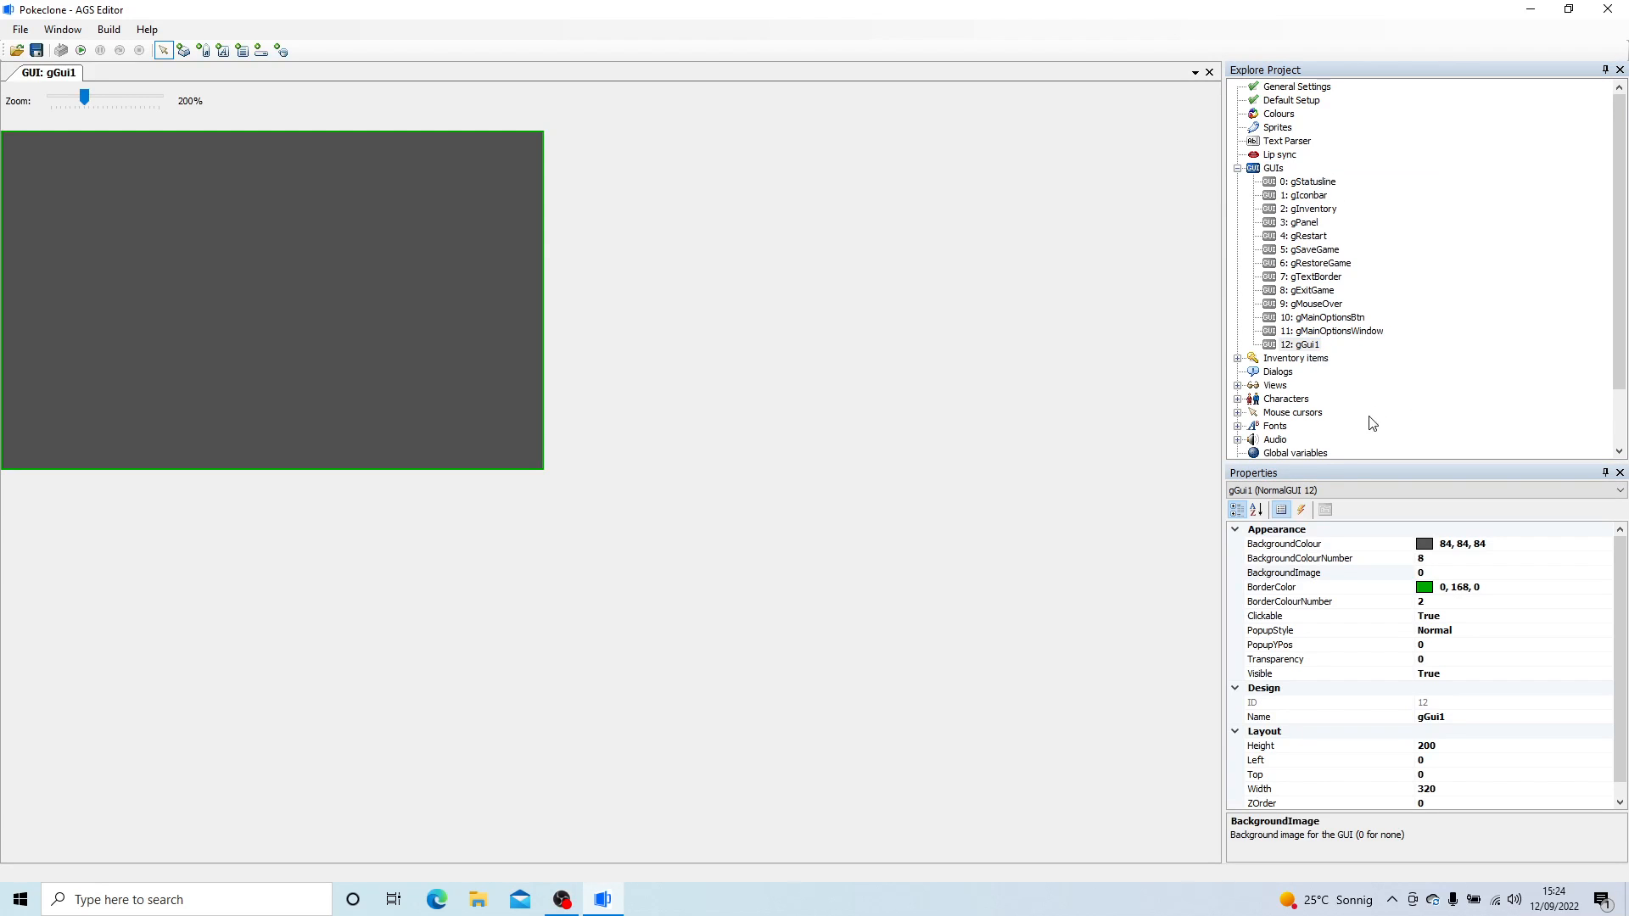
click(1440, 559)
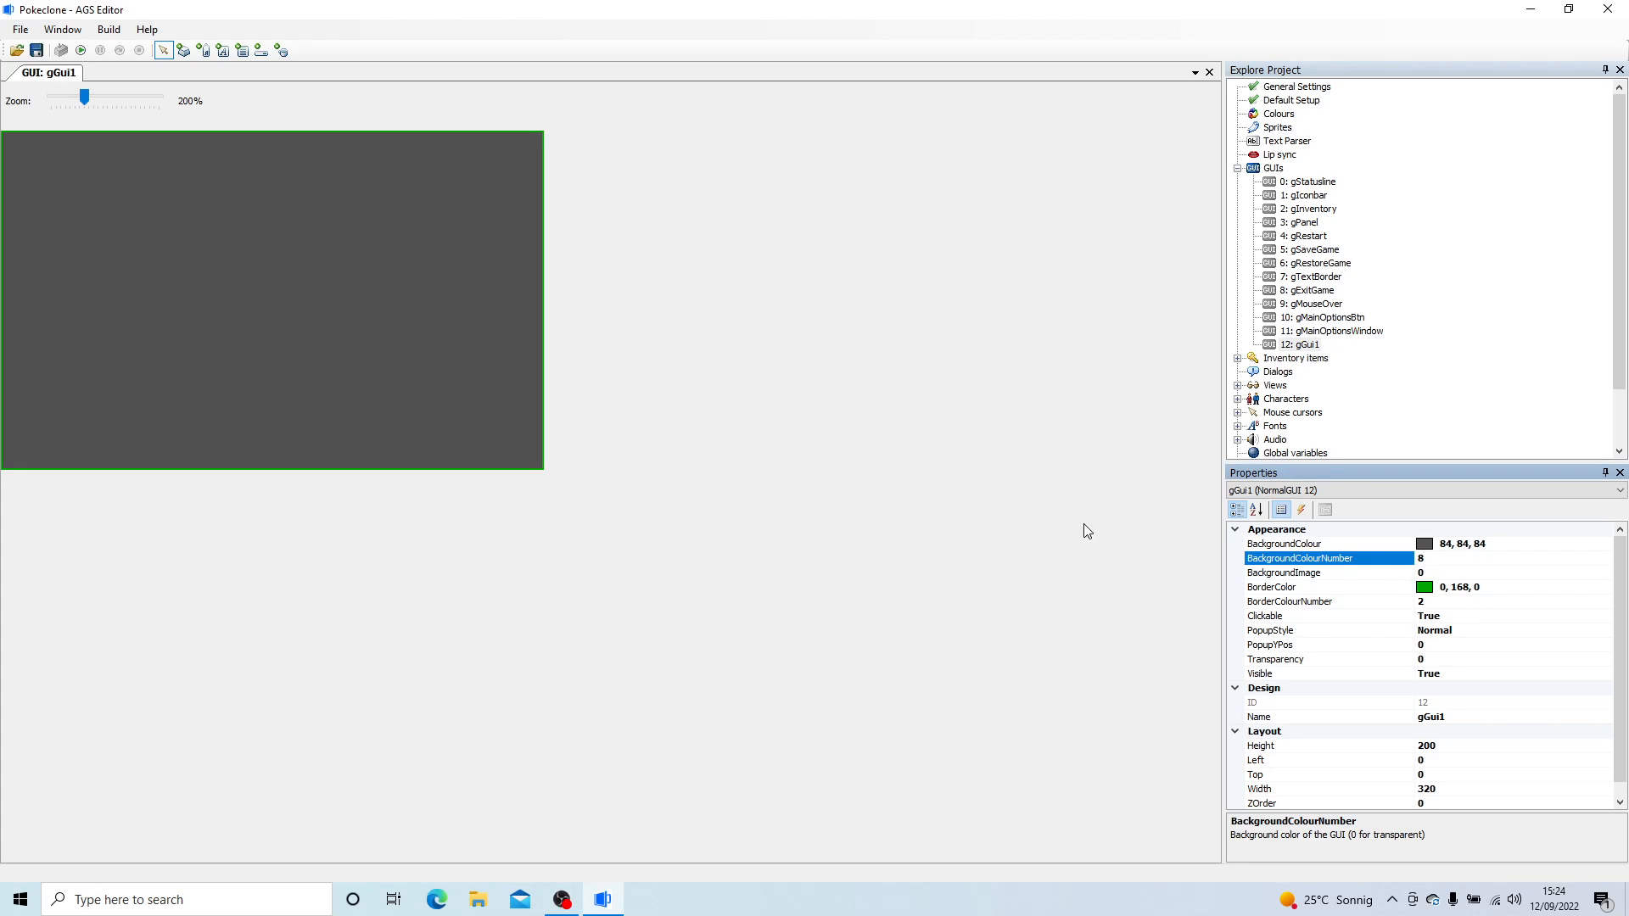
click(1470, 573)
click(1602, 572)
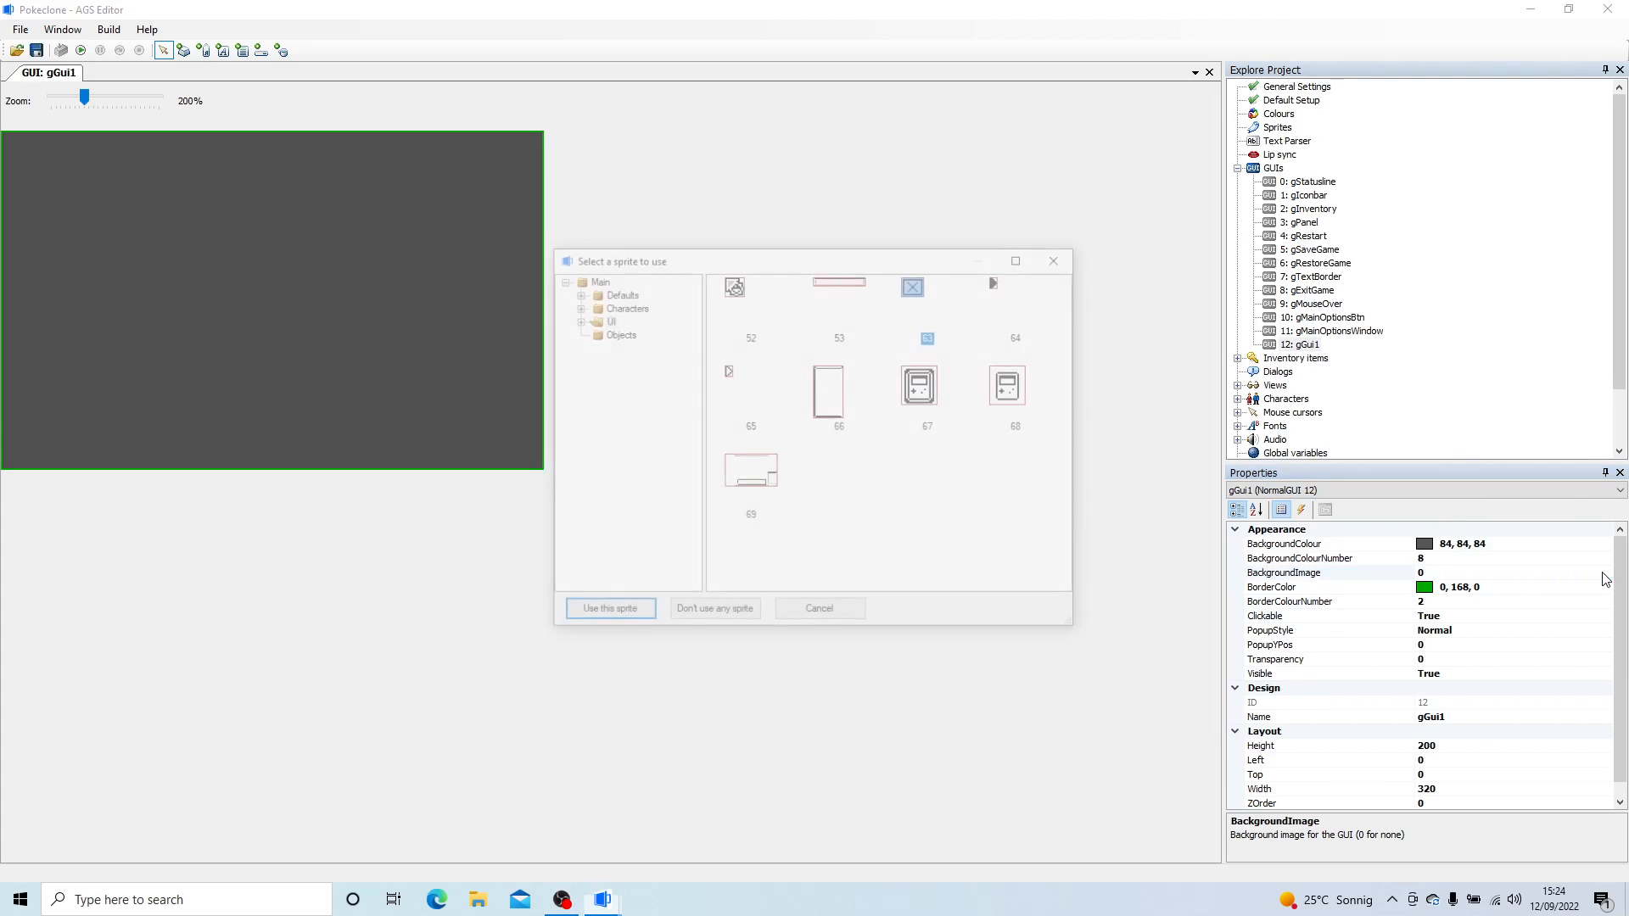
double_click(755, 467)
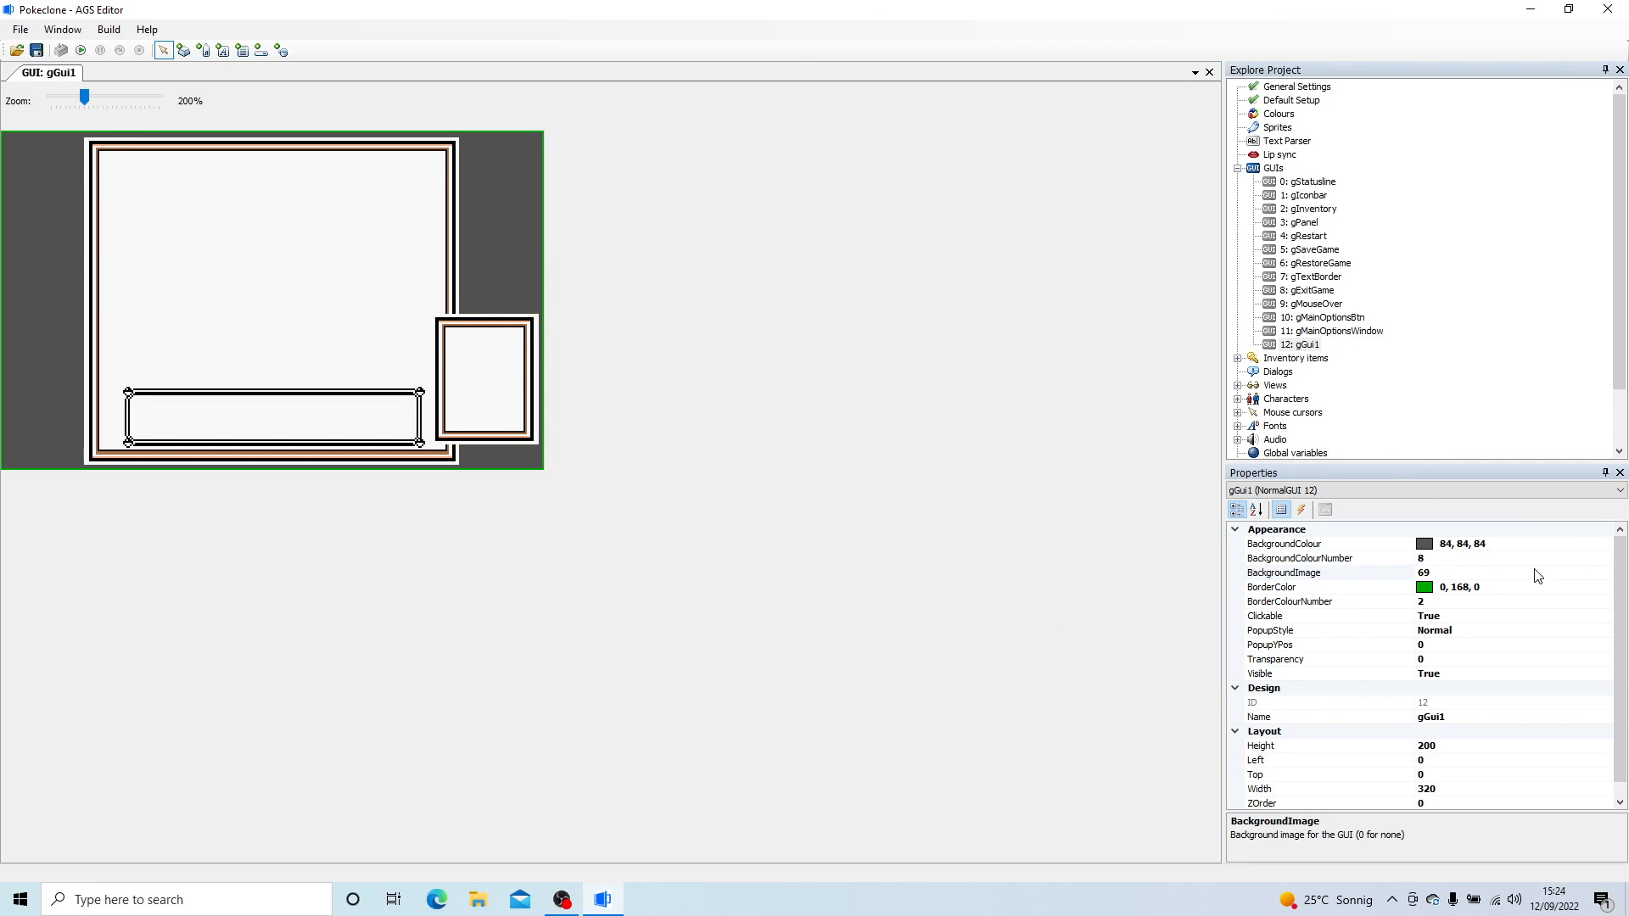
- Set the new GUI's background colour and border colour to black (0, 0, 0)
click(1583, 548)
click(1604, 544)
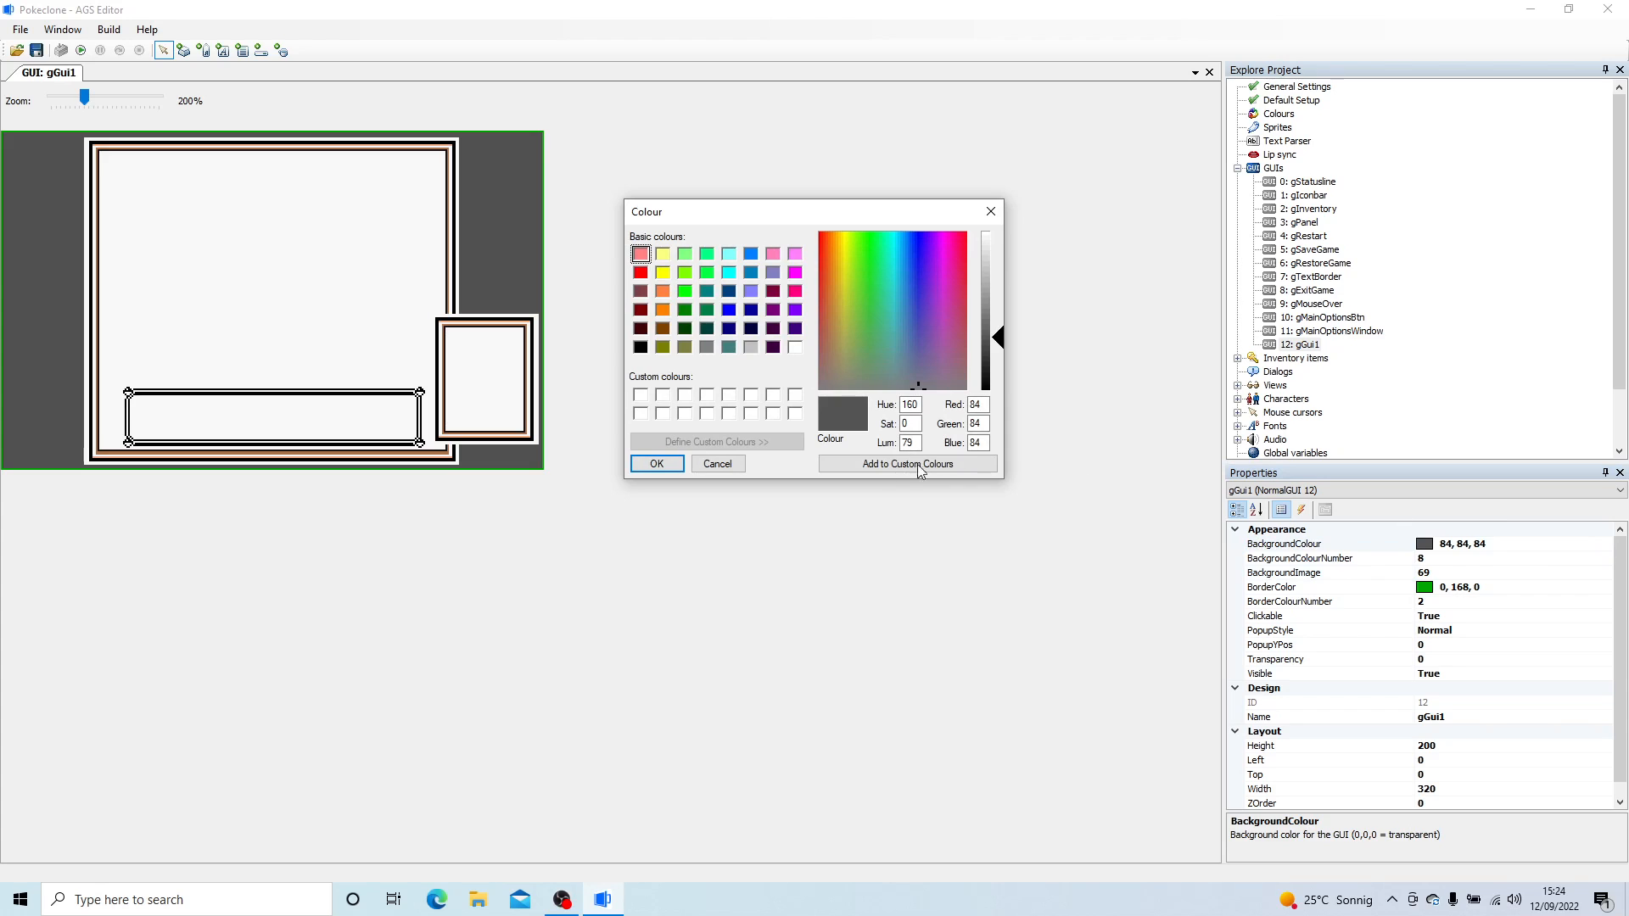
click(641, 347)
click(658, 464)
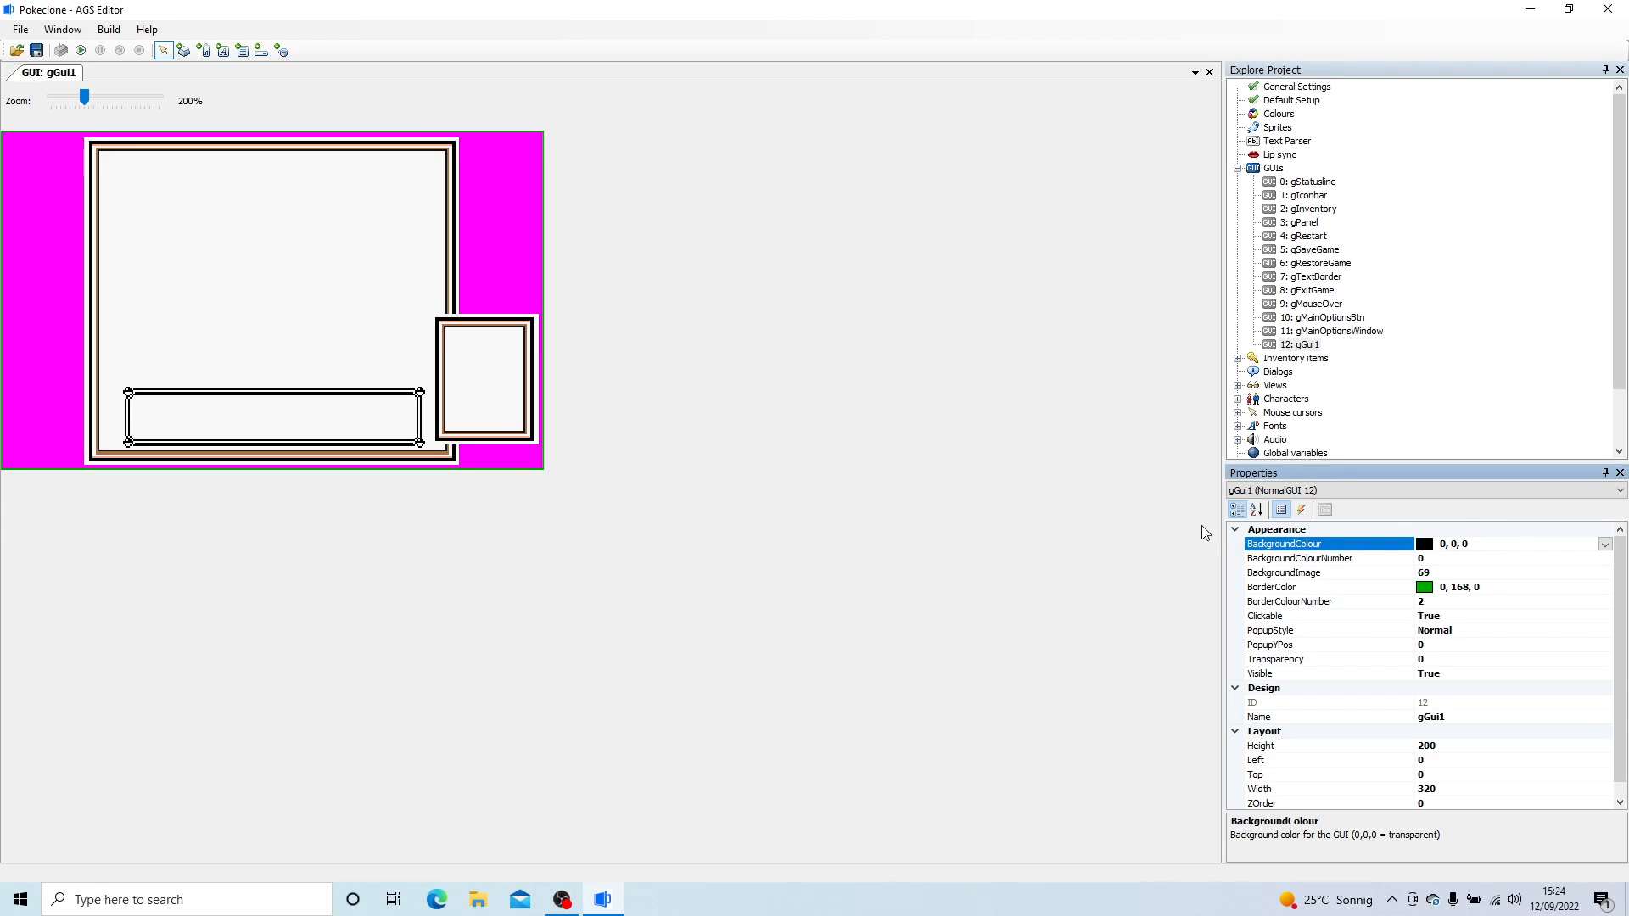
click(1585, 604)
click(1592, 587)
click(1604, 587)
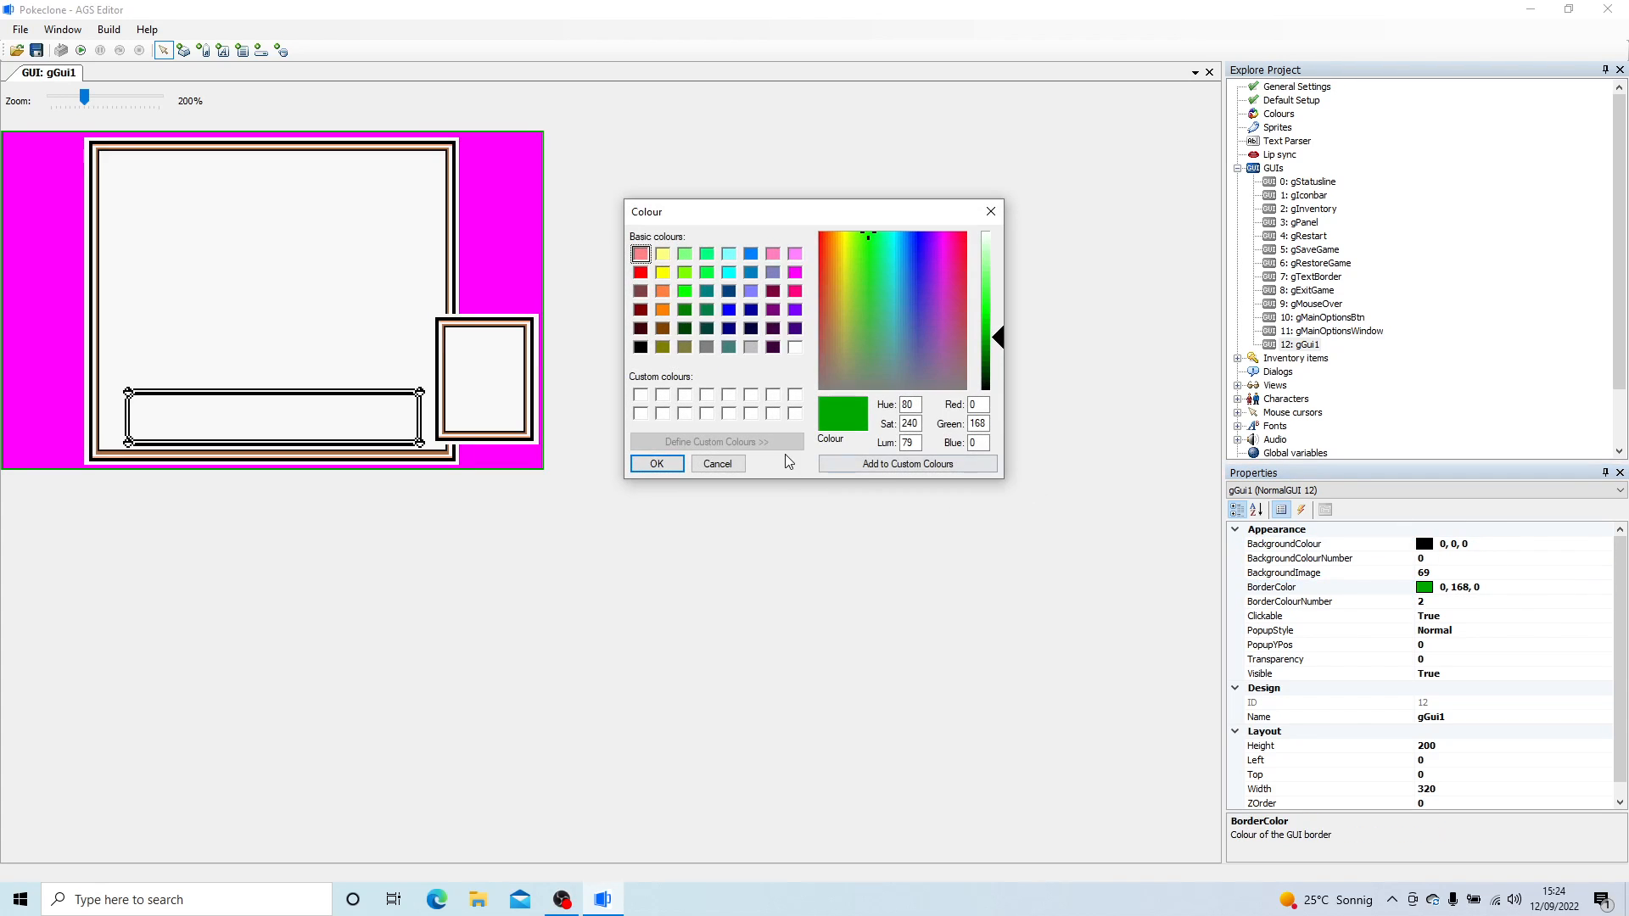
click(641, 347)
click(657, 464)
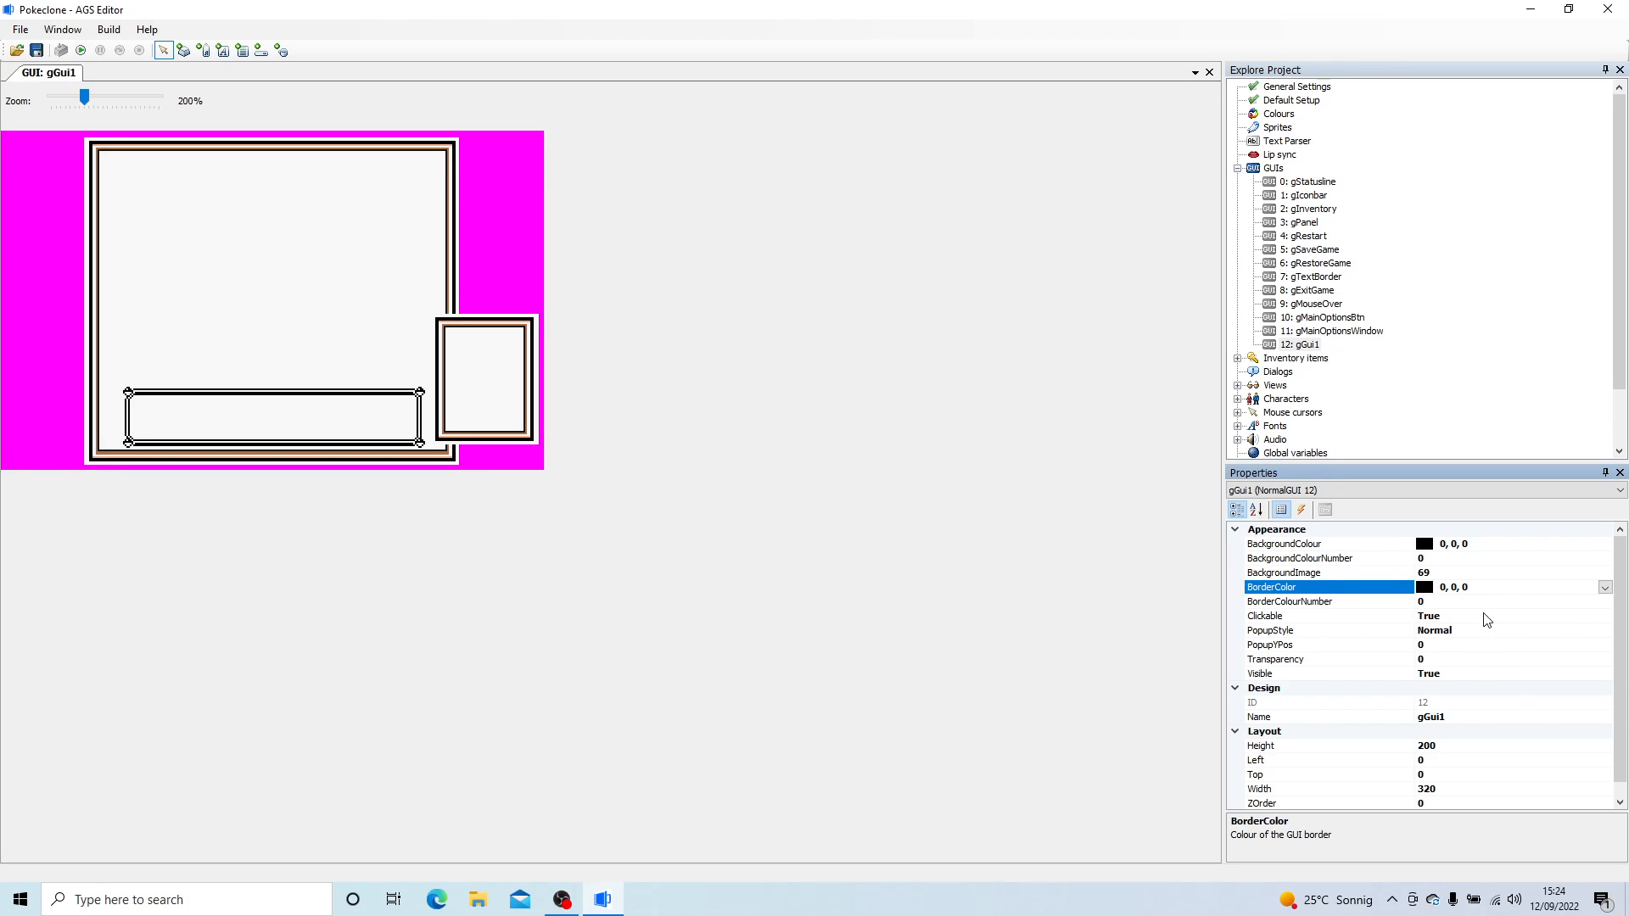
- Set the new GUI's Visible property to False so it is hidden at game start
click(1471, 676)
click(1605, 674)
click(1432, 703)
- Open gMainOptionsWindow and set the Visible property of its bCloseMainOptions button to False
double_click(1349, 331)
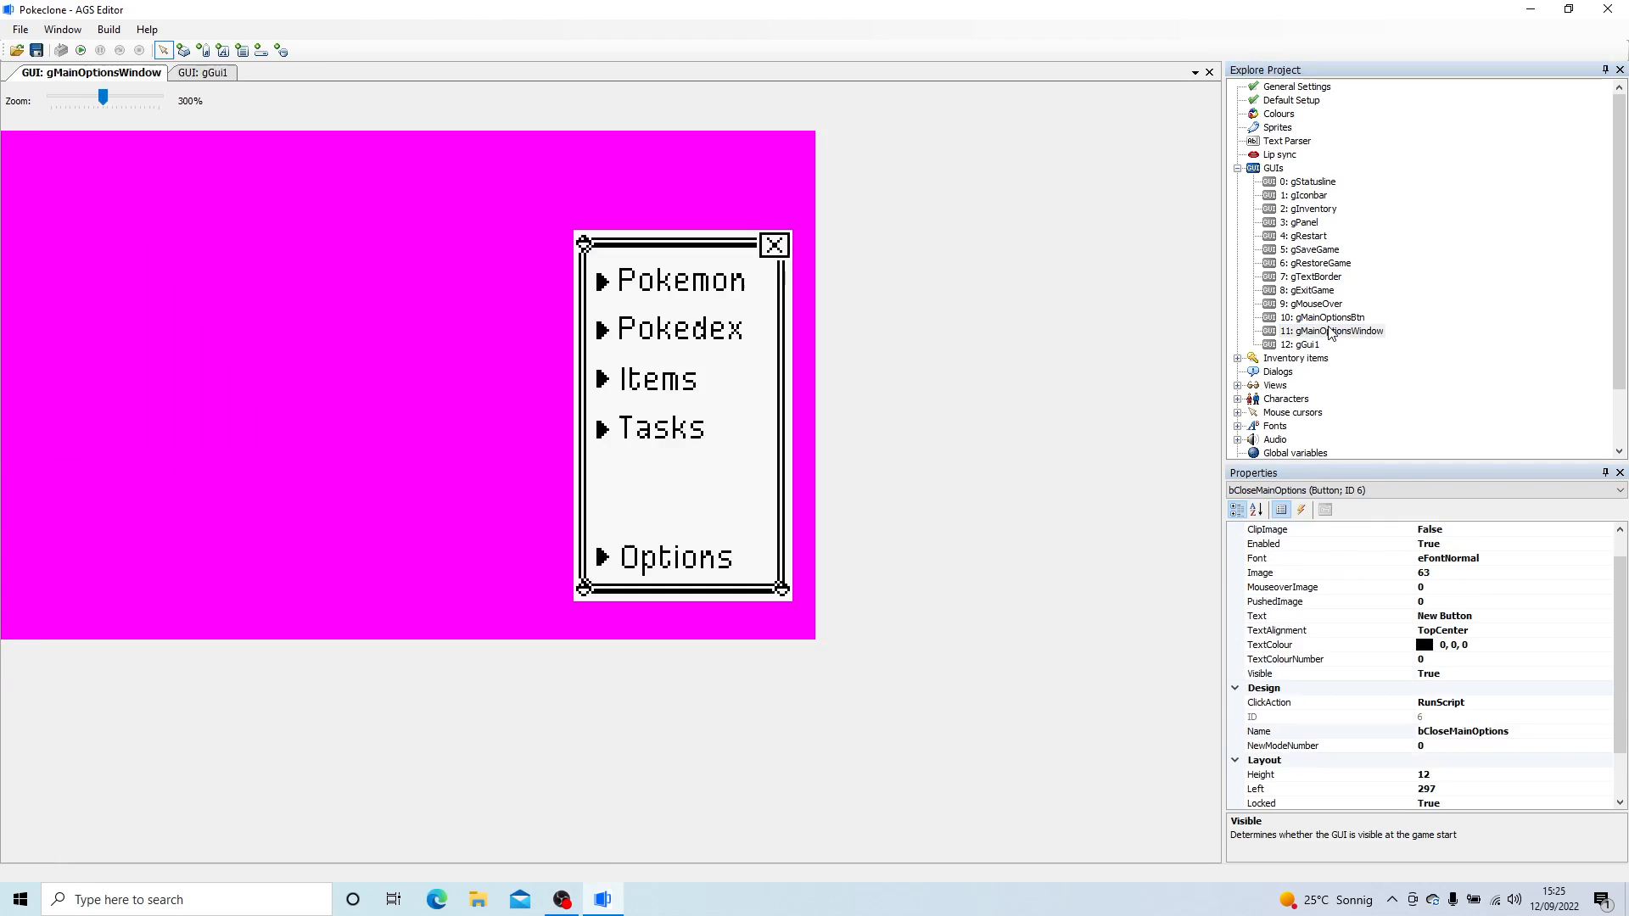
click(1501, 673)
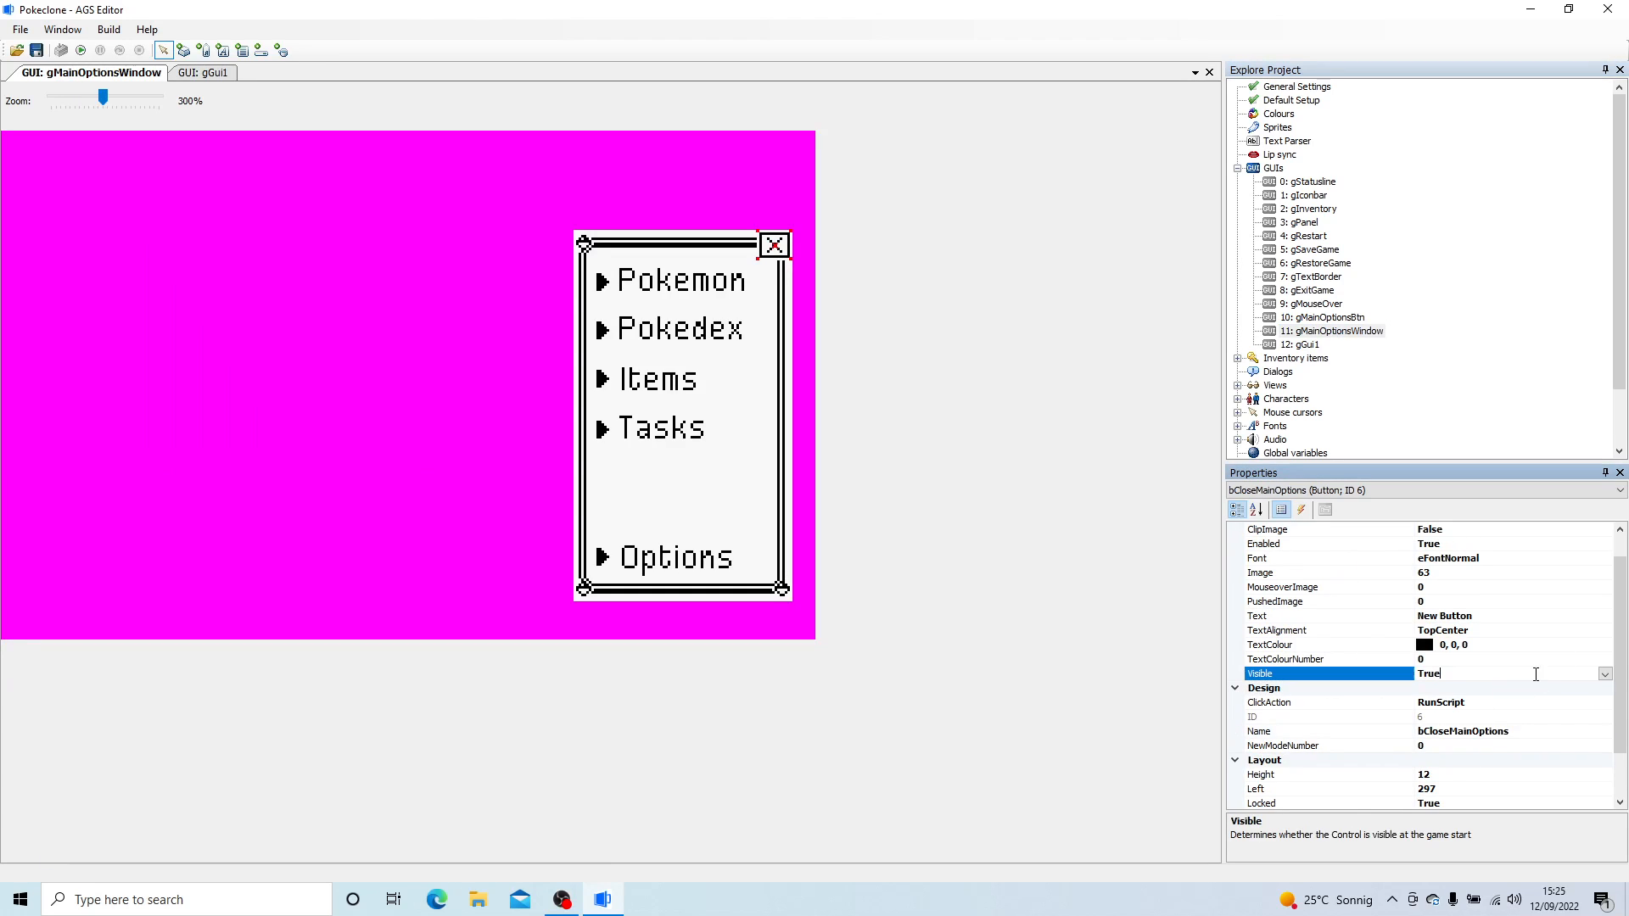
click(1605, 673)
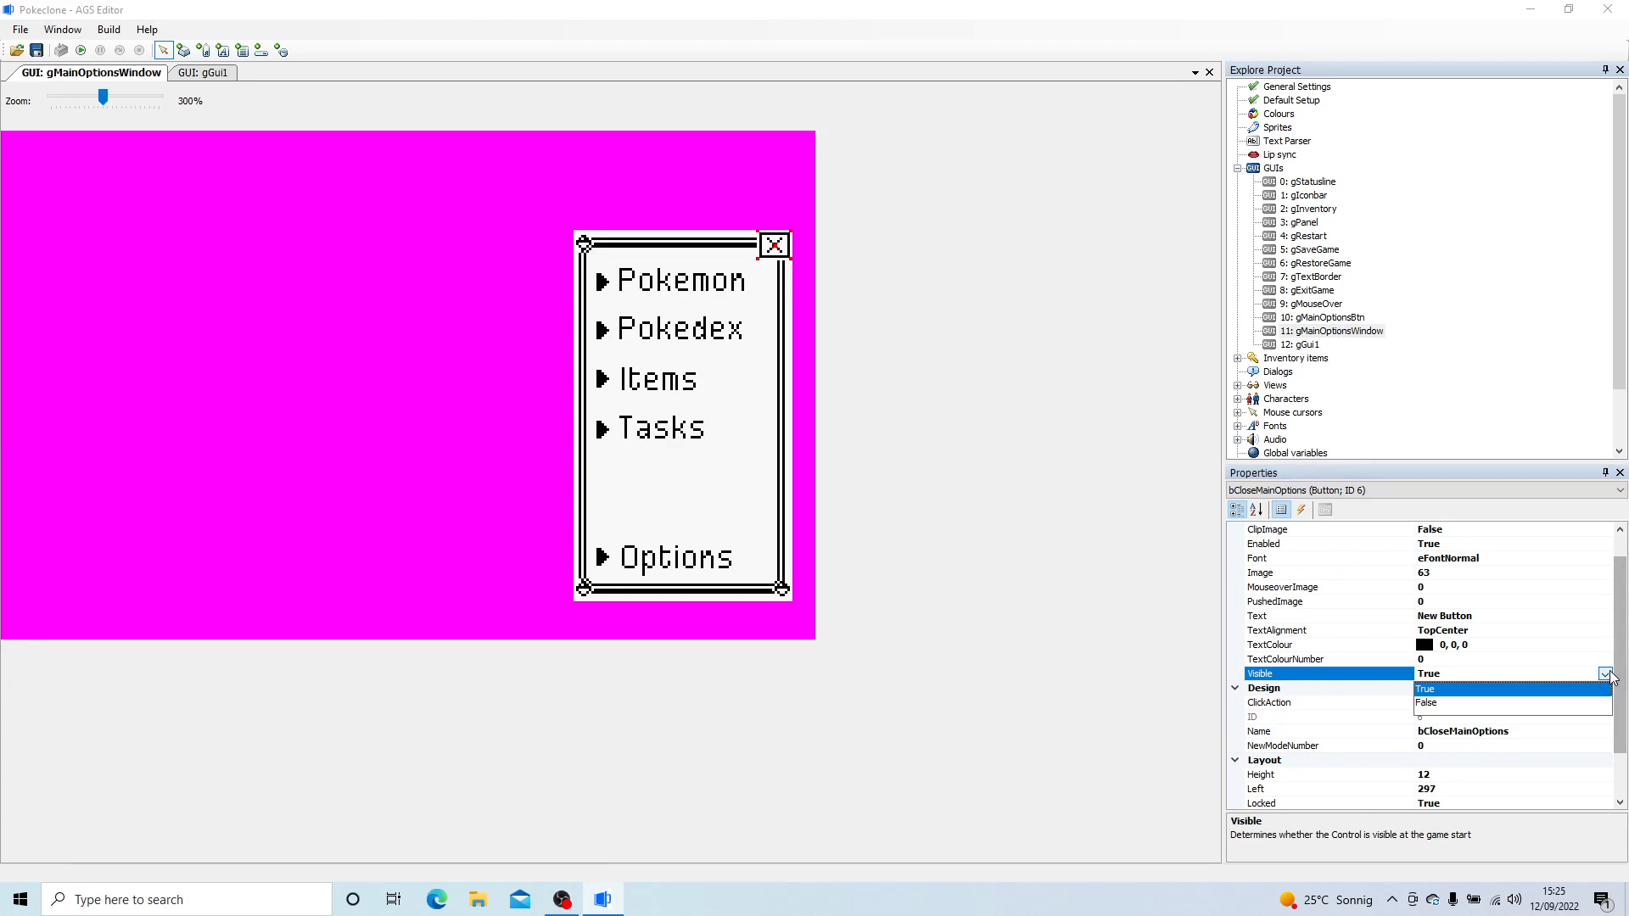
click(1431, 704)
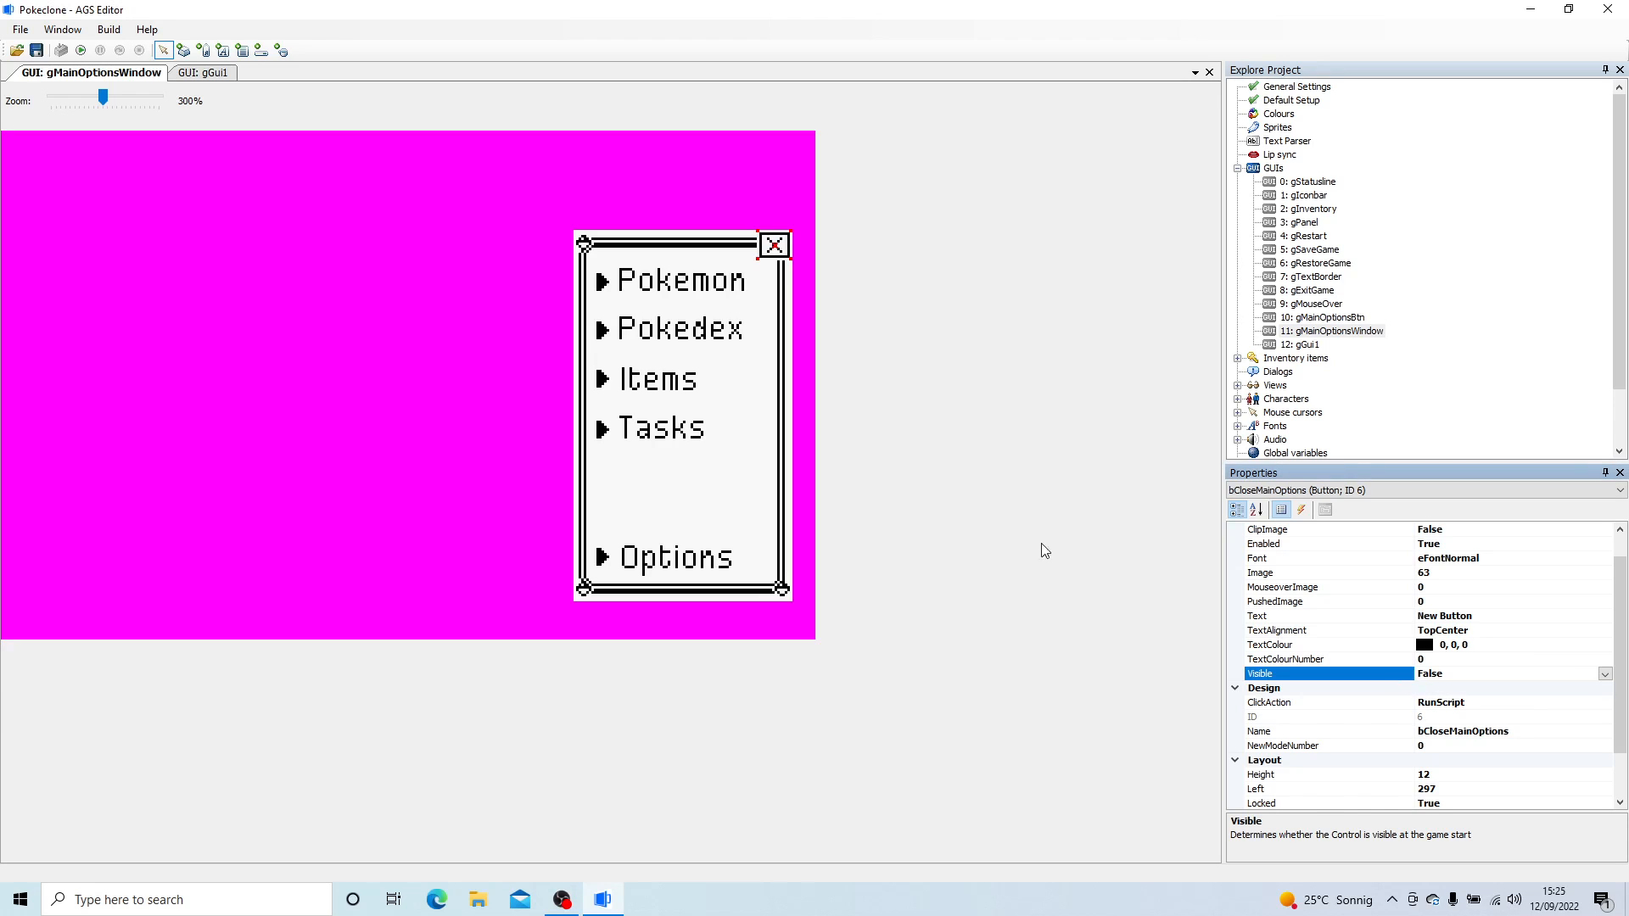
- Return to the new GUI with the framed background and rename it gPokemonStable
double_click(1306, 345)
click(1458, 717)
drag(1461, 717, 1425, 705)
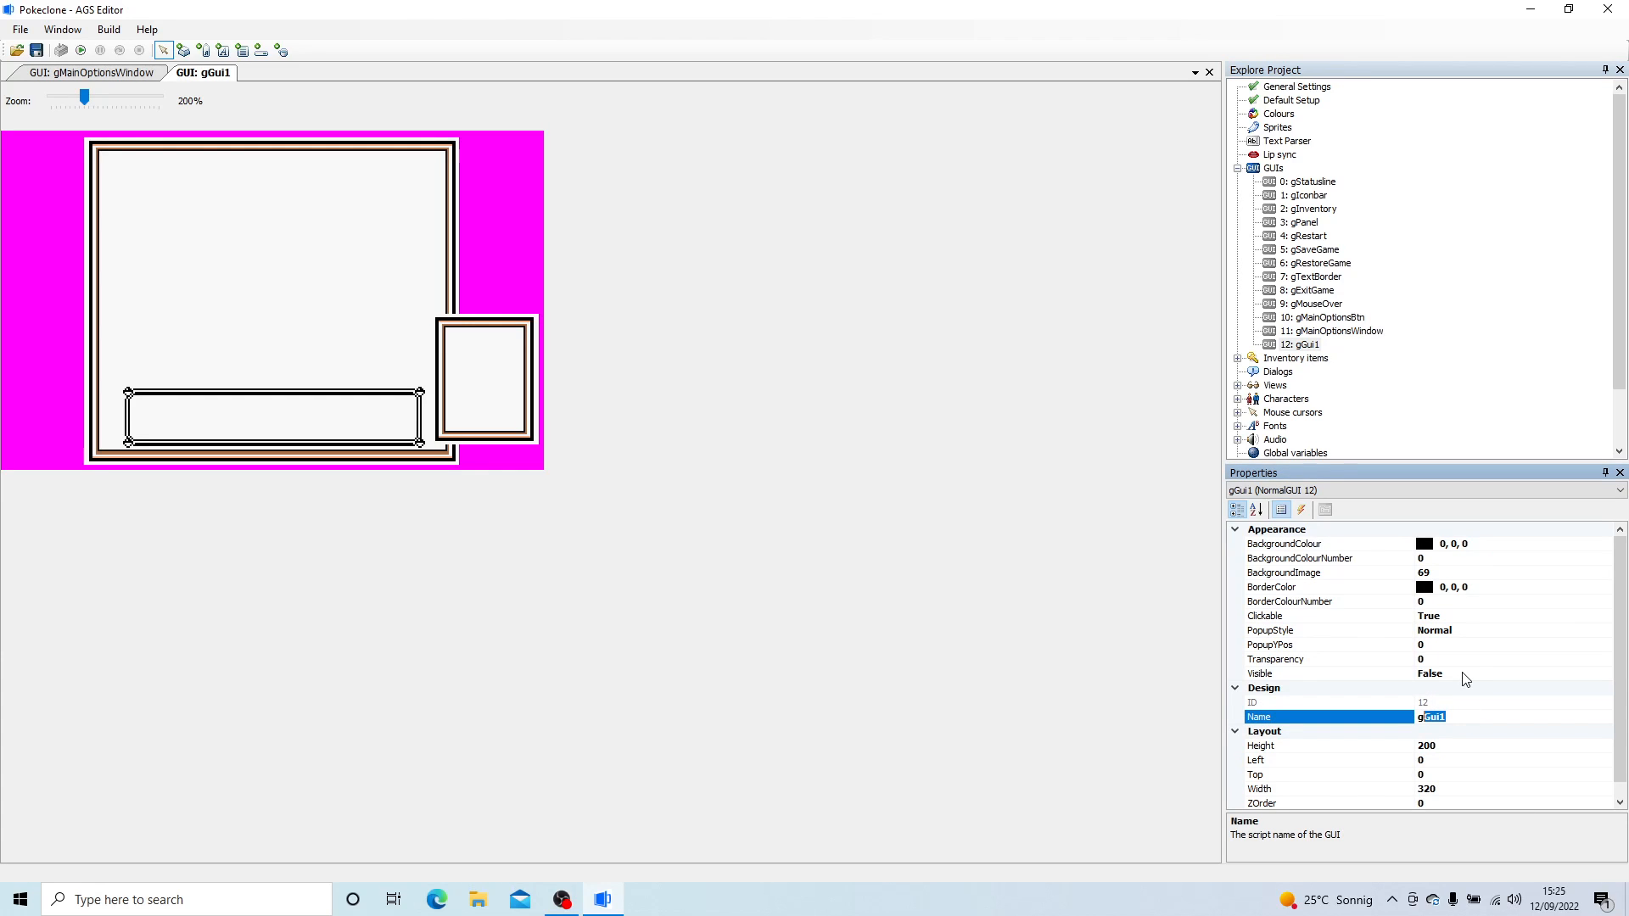
text(PokemonStable)
key(Return)
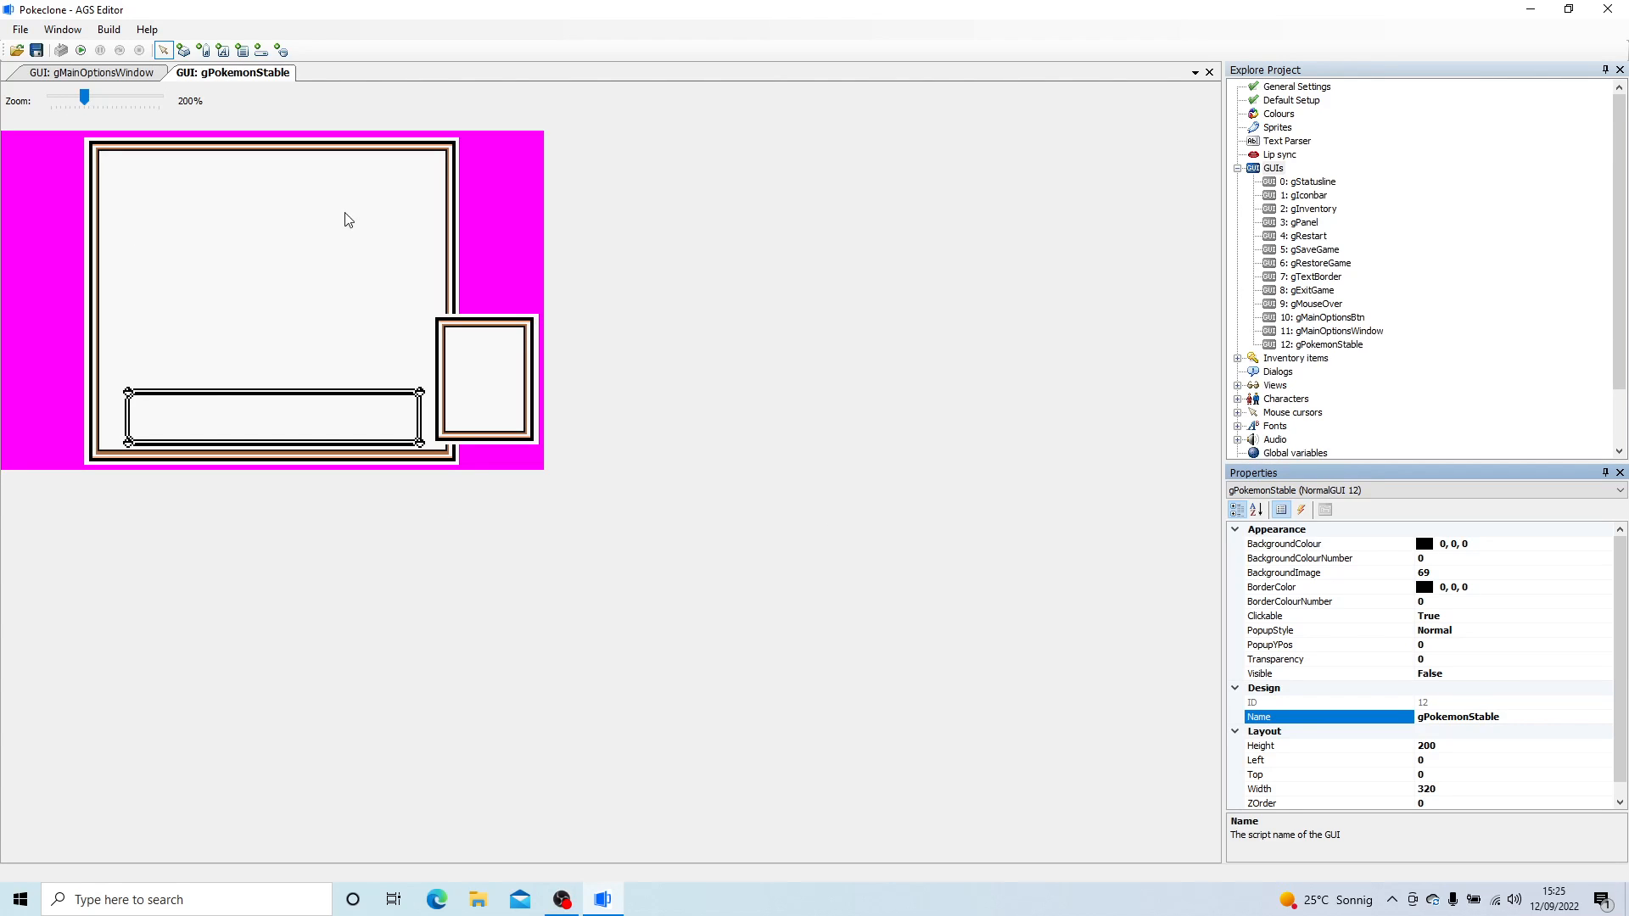
- Add a label about 158 wide and 18 high inside the lower text frame of gPokemonStable
click(203, 51)
drag(138, 400, 404, 430)
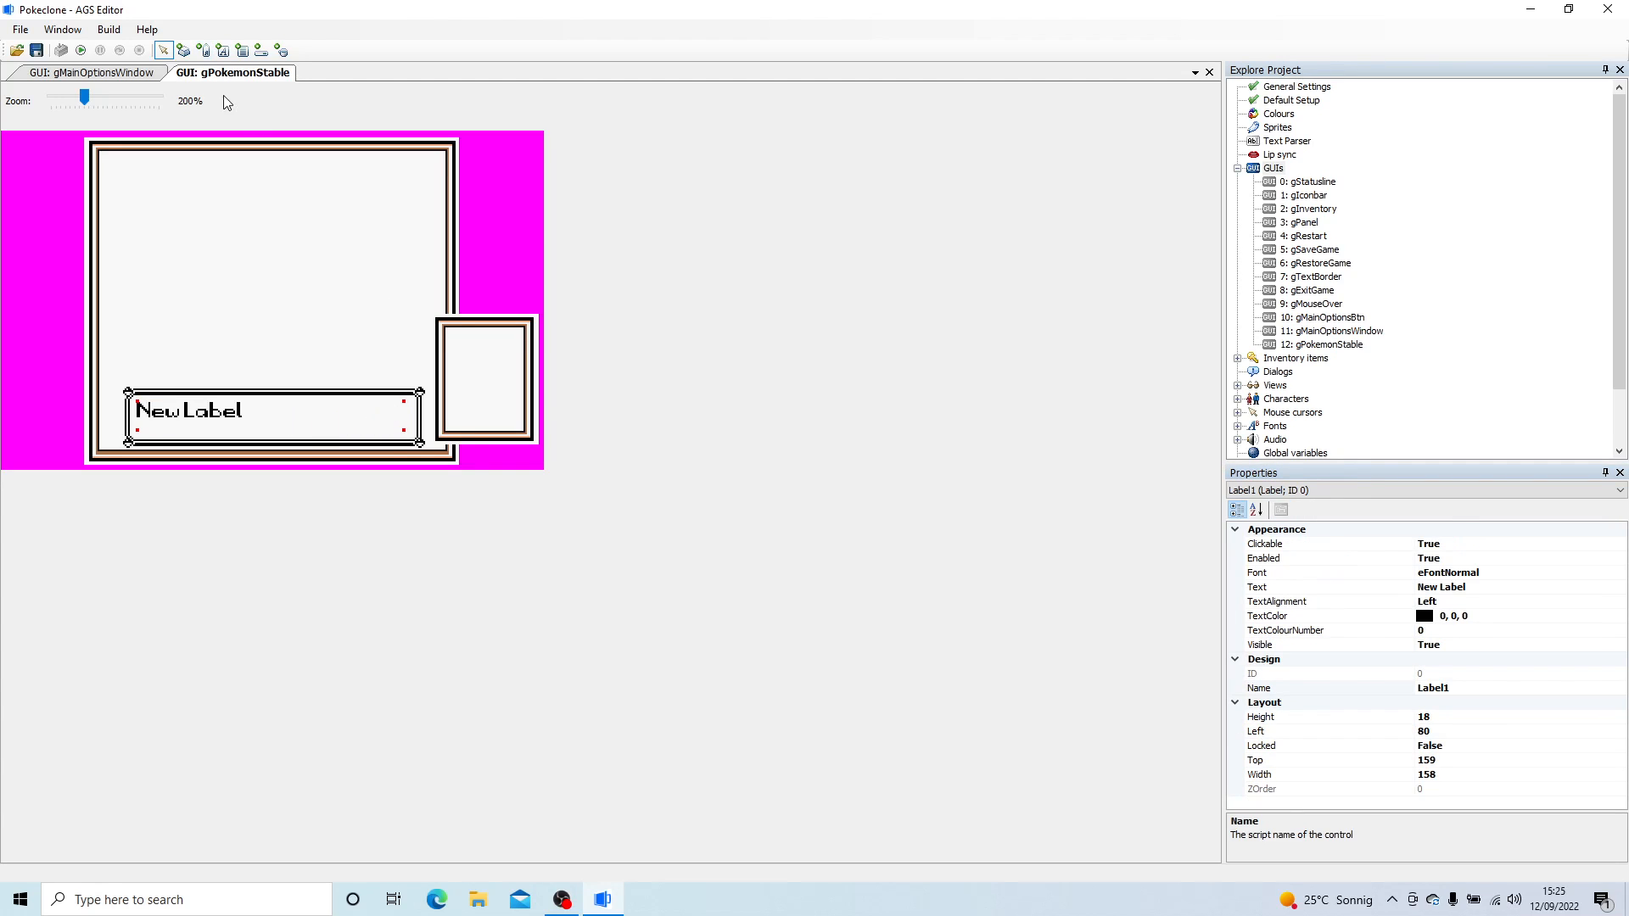
click(1468, 560)
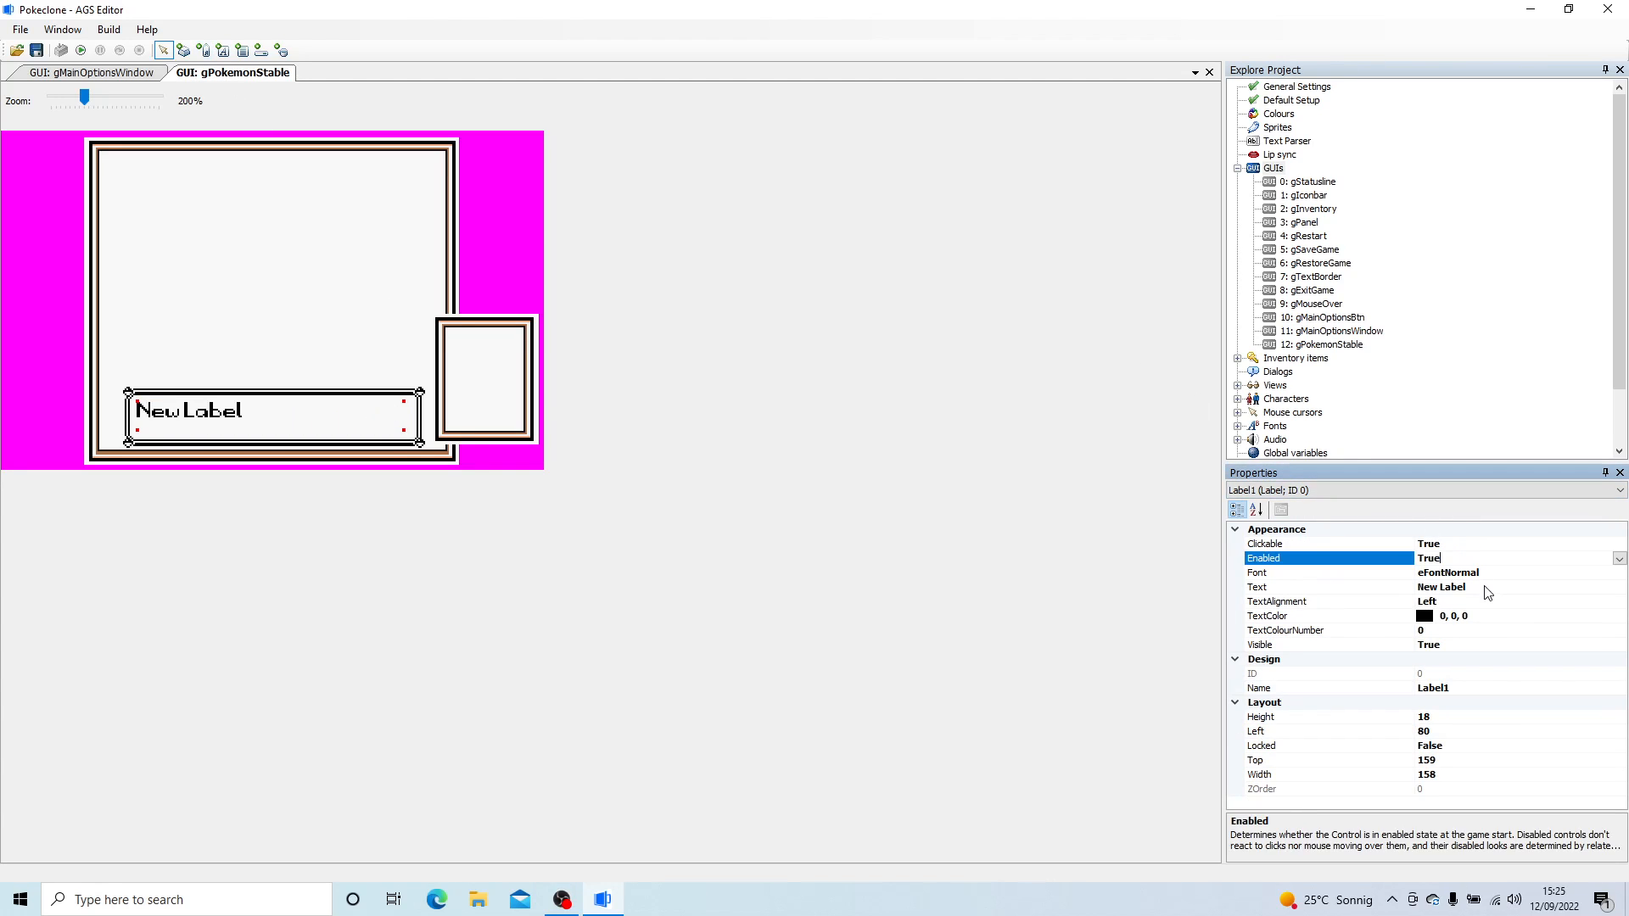
- Set the text alignment of the label in the lower text frame to Center
click(1501, 587)
click(1473, 602)
click(1620, 604)
click(1440, 629)
- Set the label's text to "Choose a Pokemon" and move the label slightly down to Top 162
click(1459, 586)
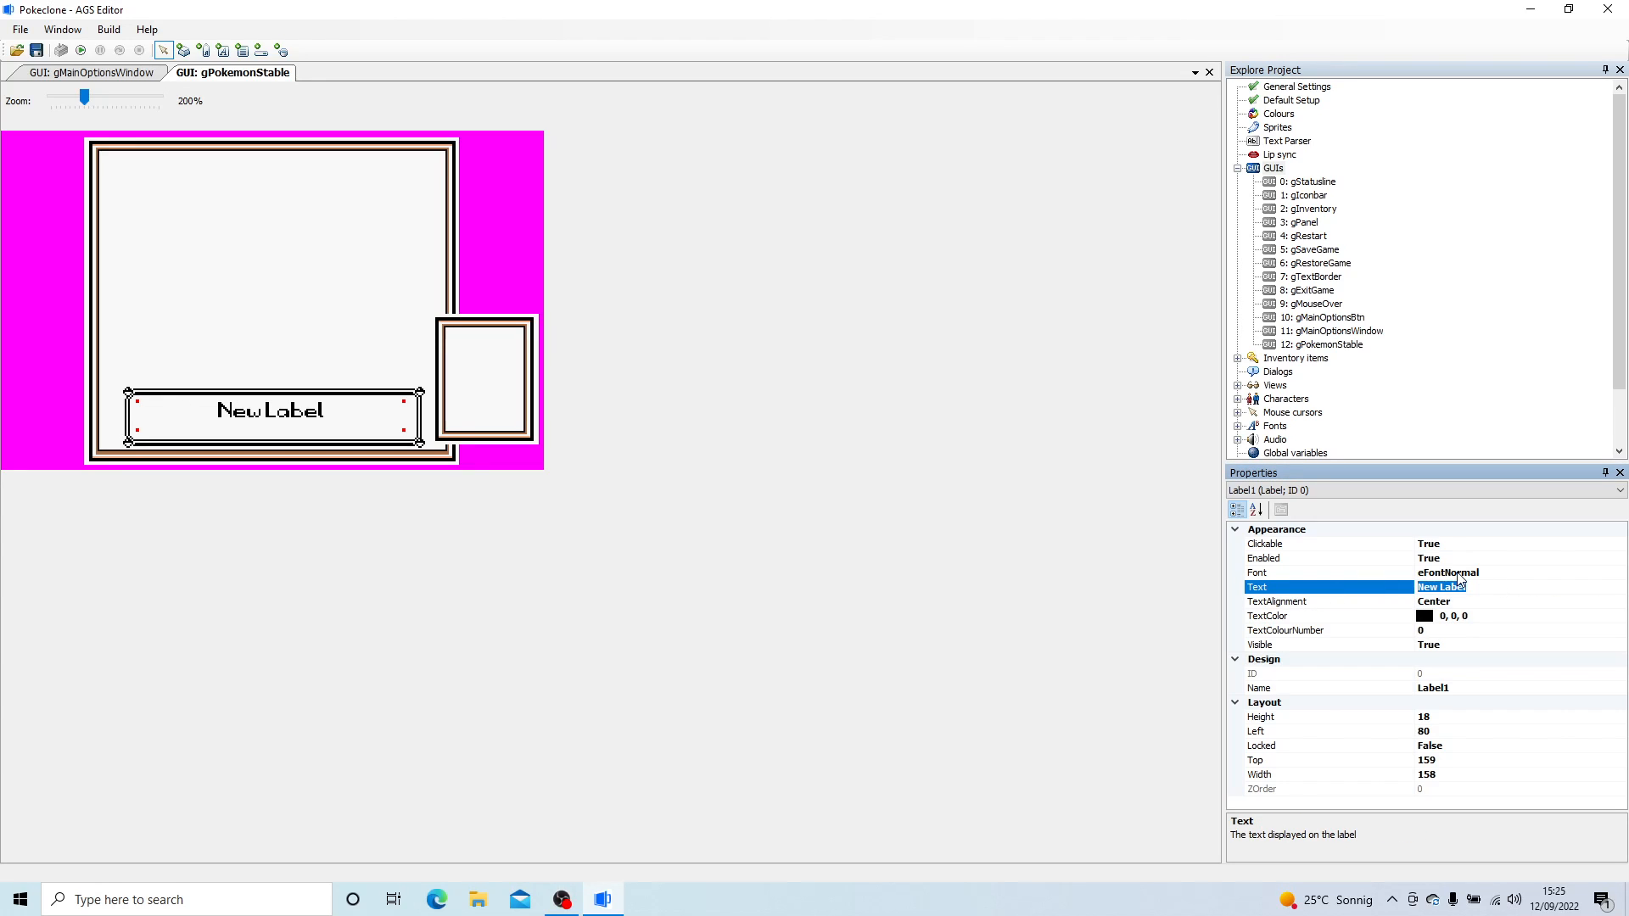
text(Choose a Pokemon)
key(Return)
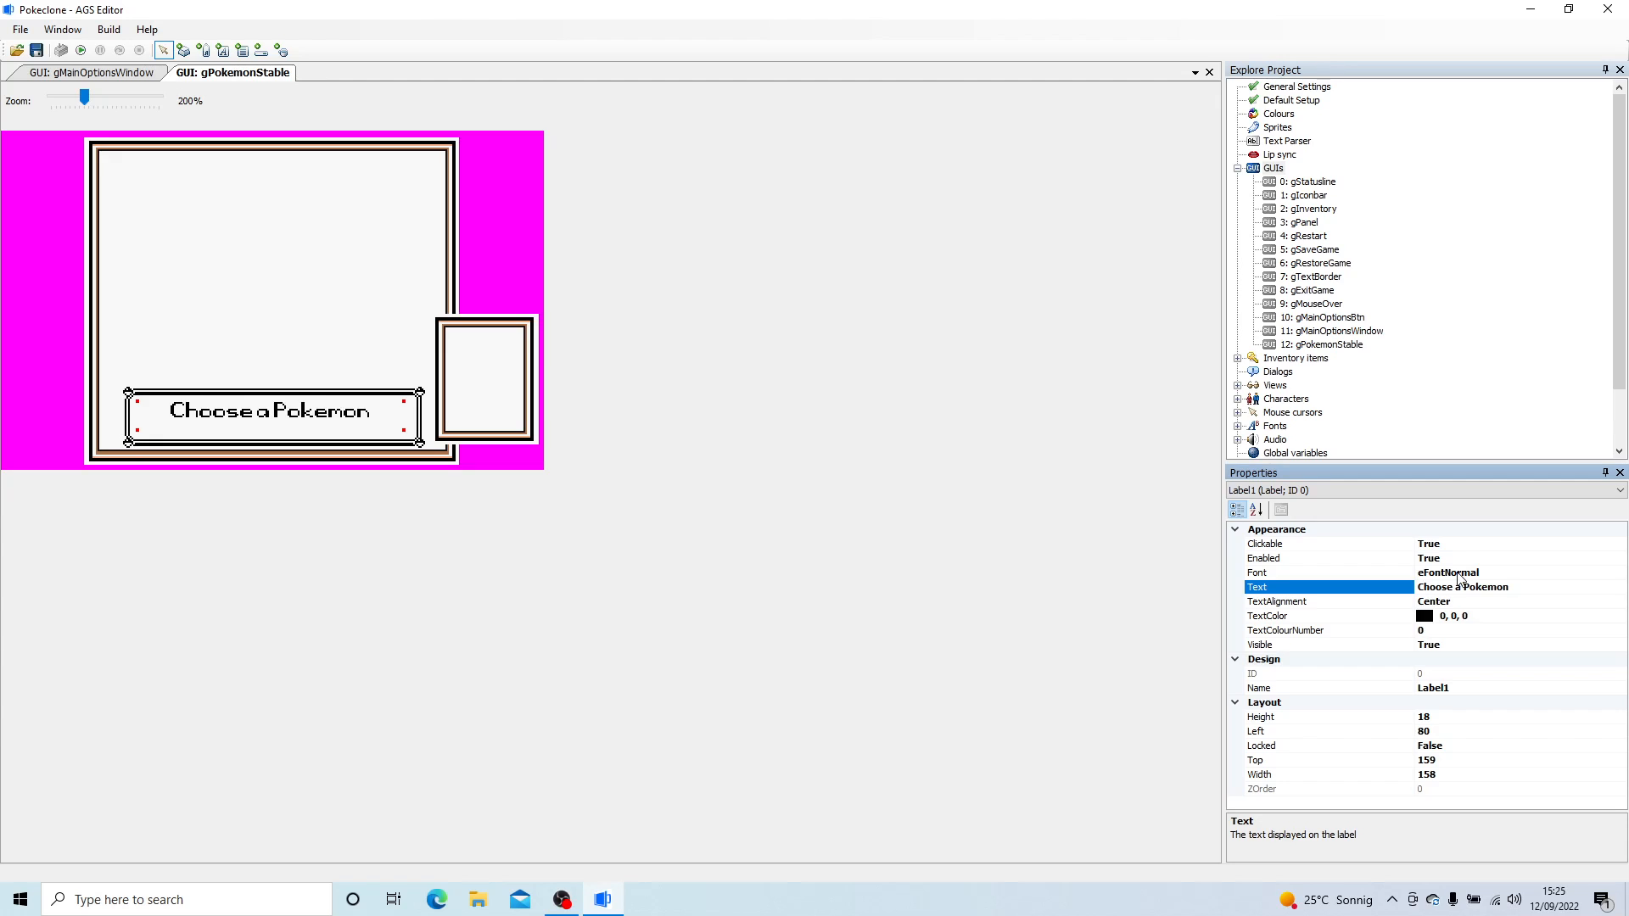
click(276, 419)
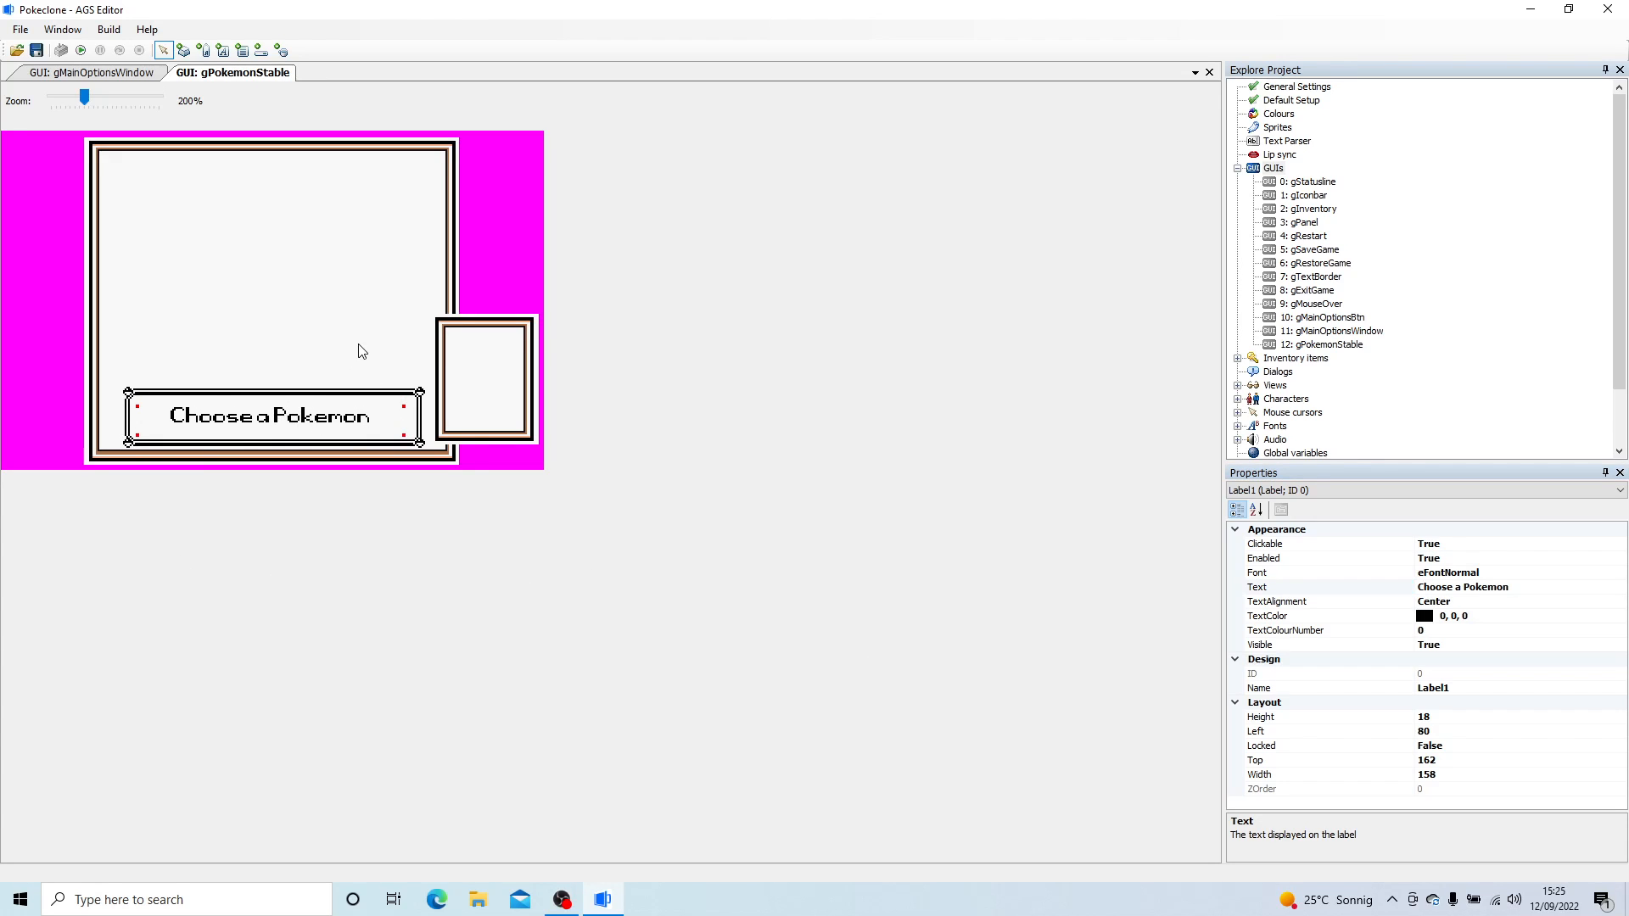
- Add a button about 122 wide and 22 high near the large frame's upper edge and set its Image to sprite 64
click(183, 50)
drag(123, 160, 328, 196)
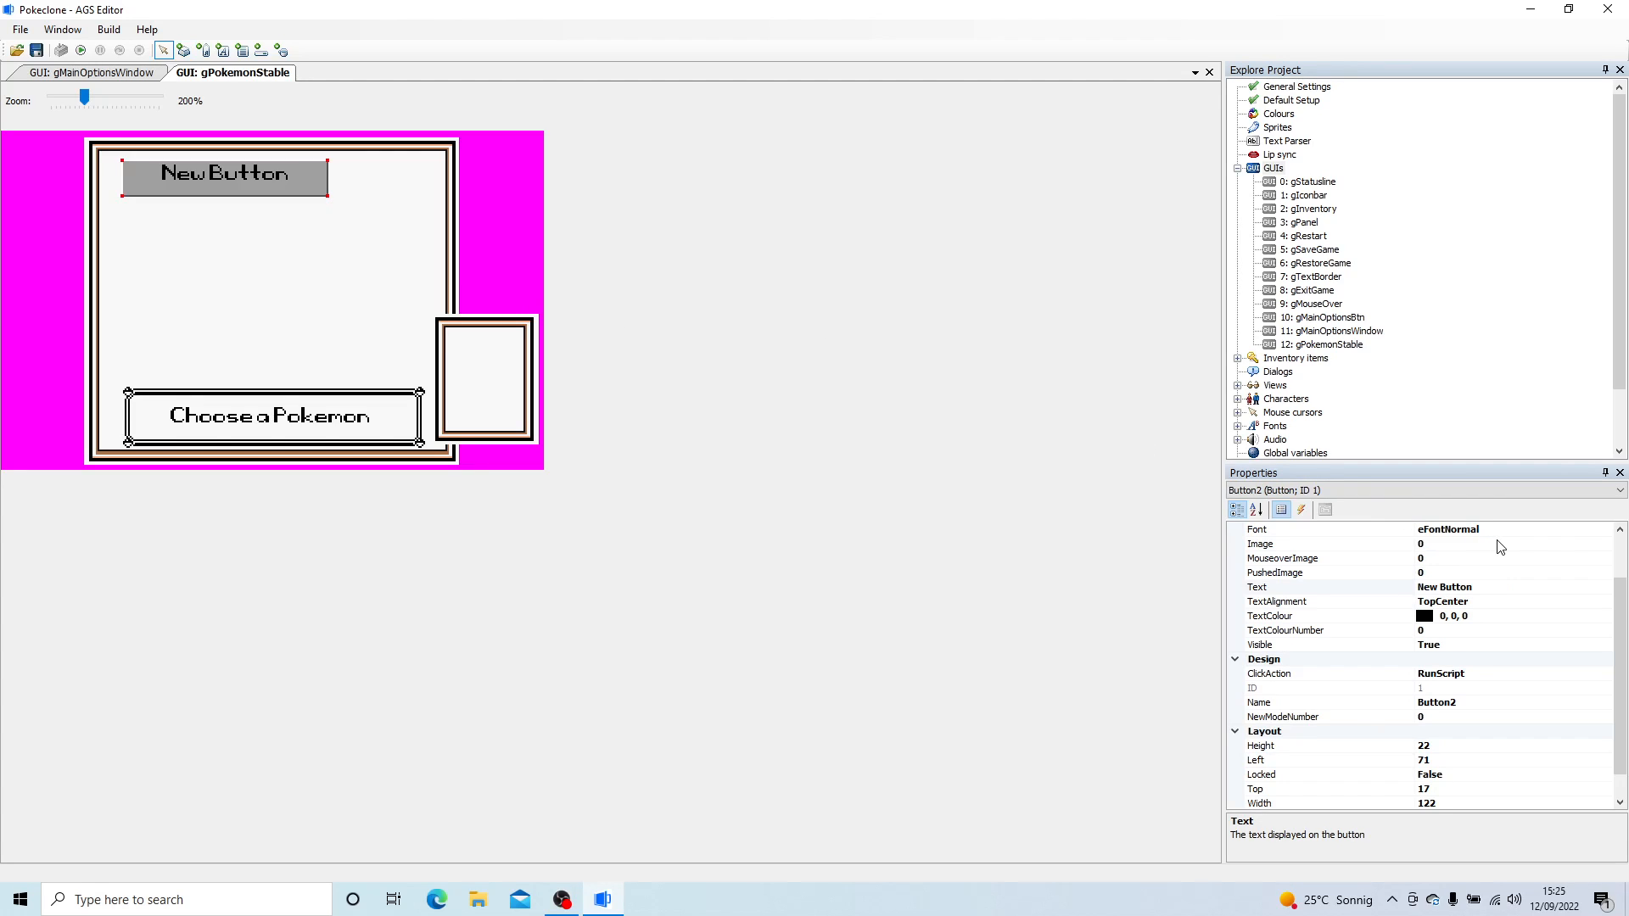
click(1565, 547)
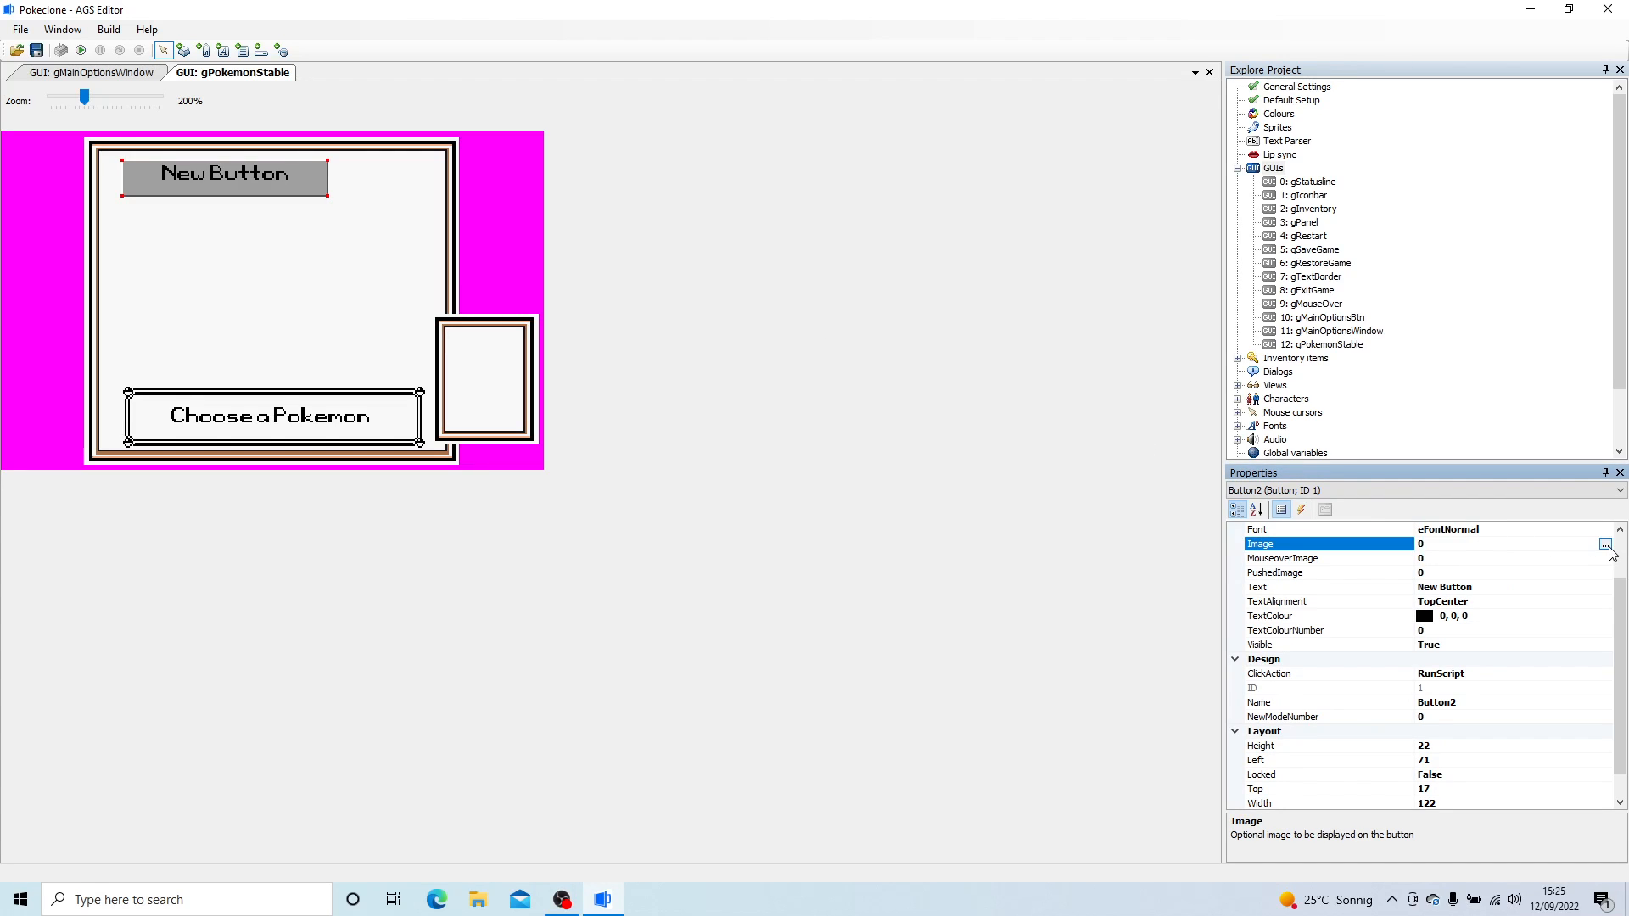
click(1604, 545)
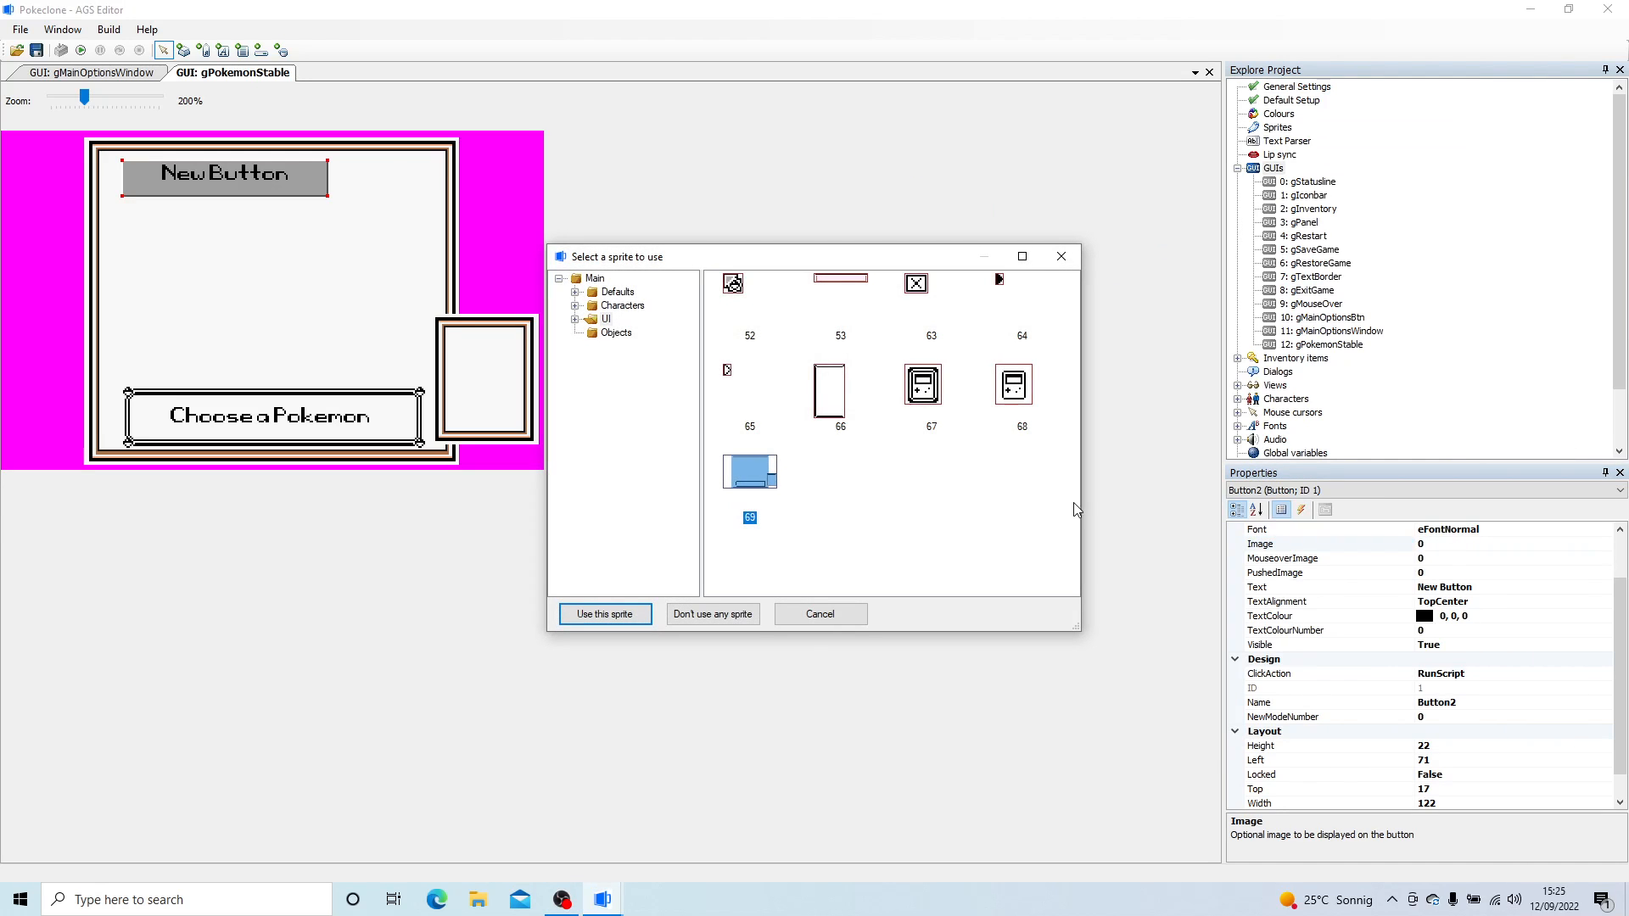
double_click(997, 282)
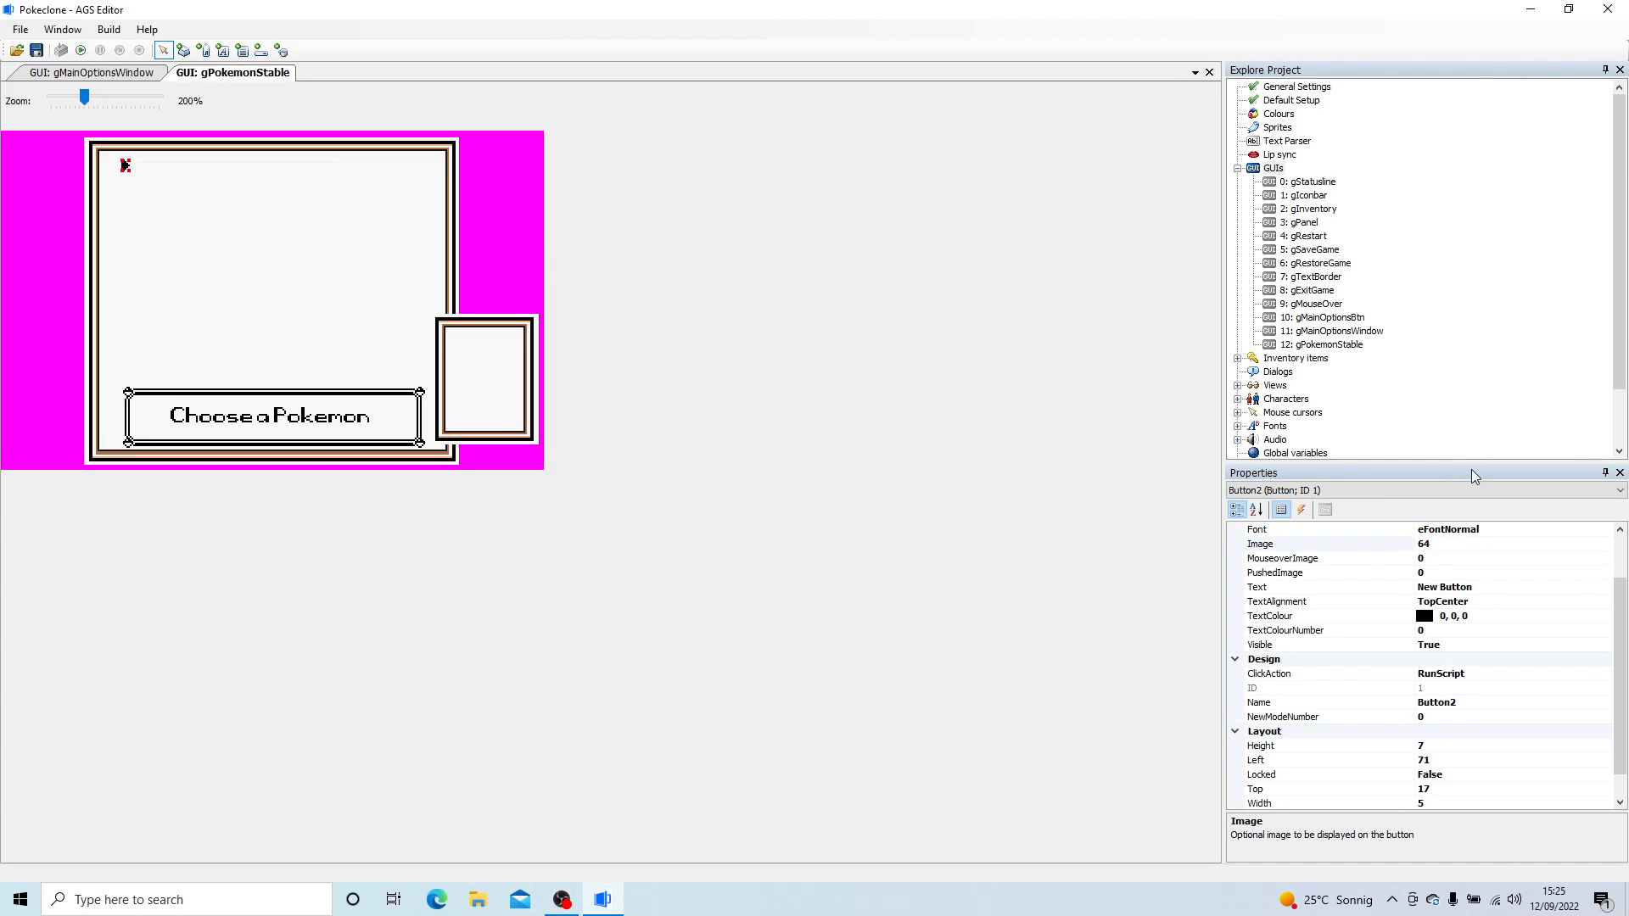
- Set both the MouseoverImage and the PushedImage of the new button to sprite 65
click(1427, 558)
text(65)
click(1291, 566)
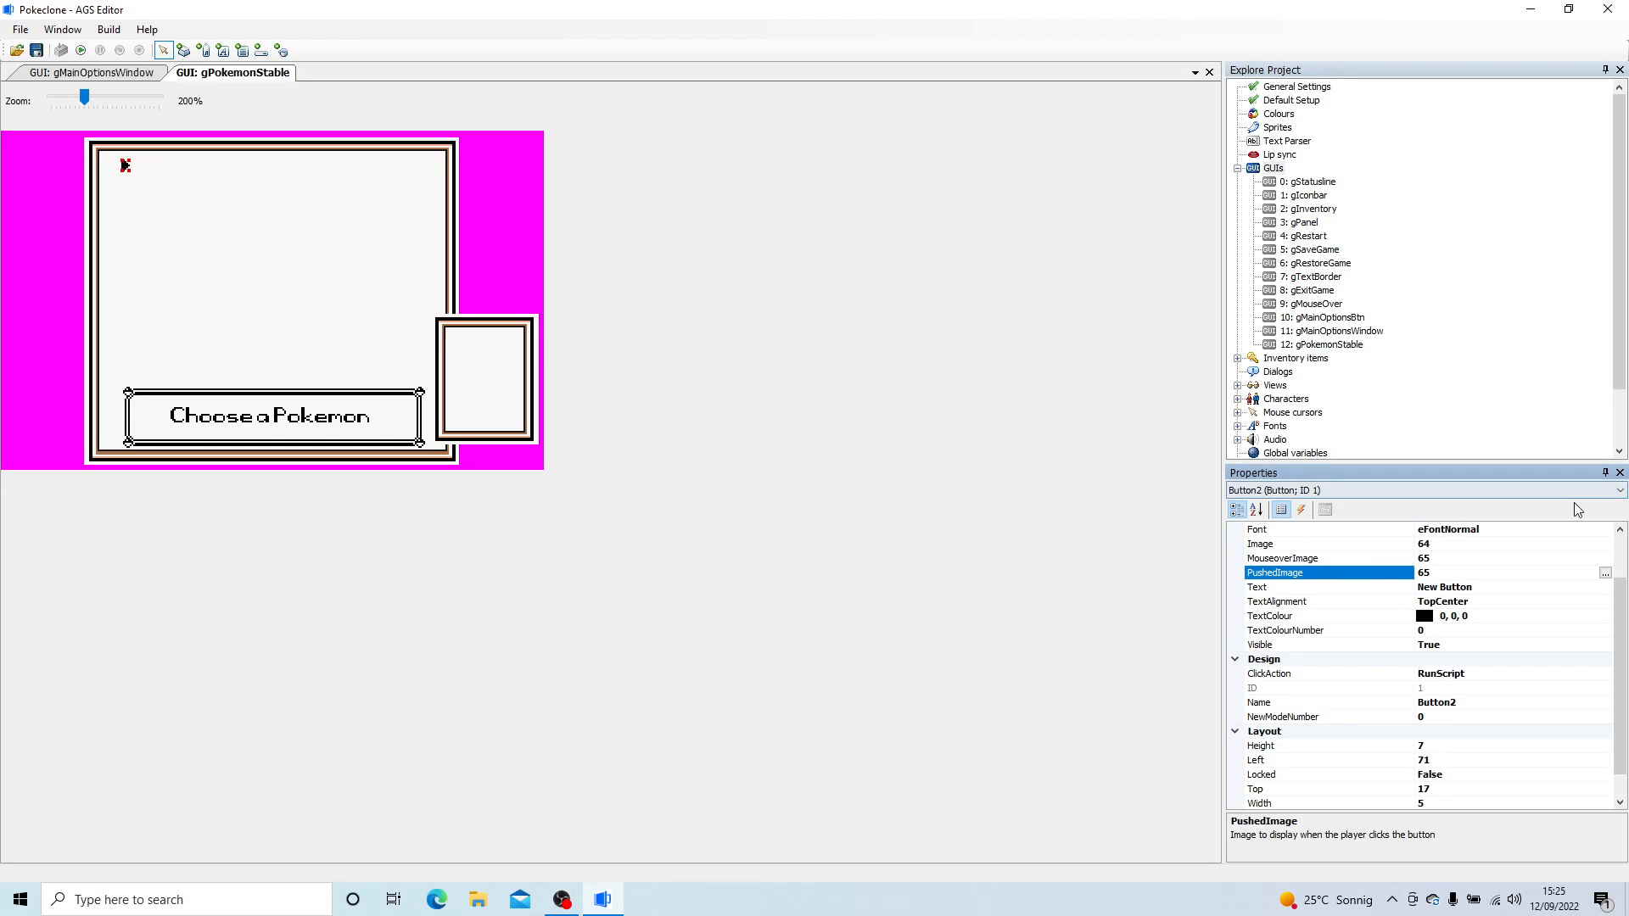
click(1604, 558)
click(1604, 558)
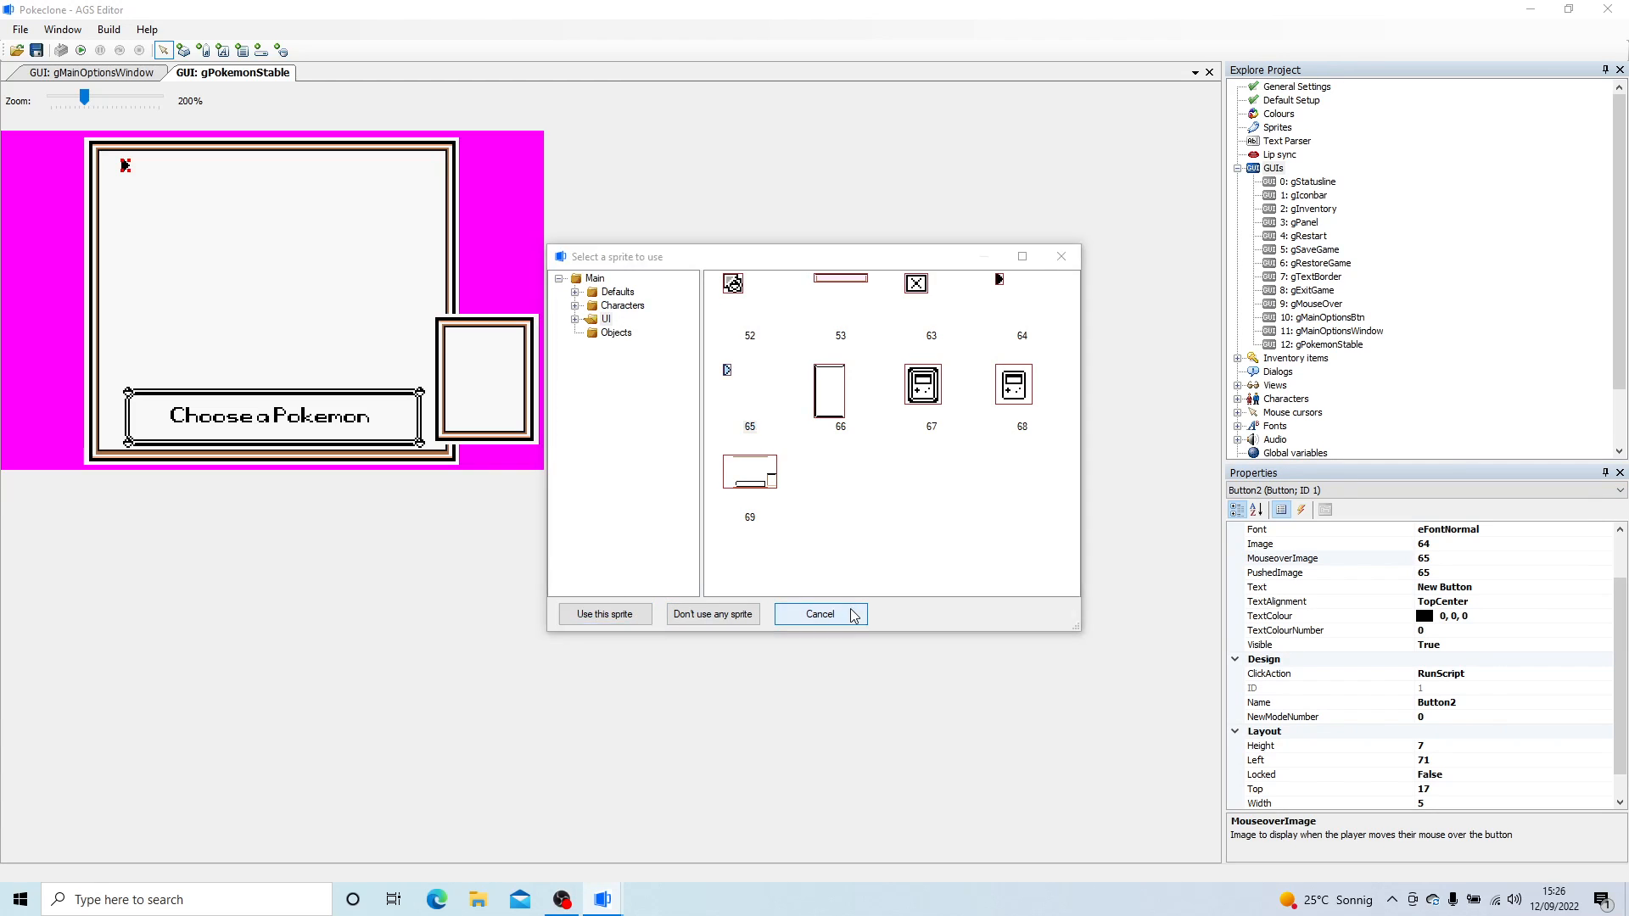
click(819, 614)
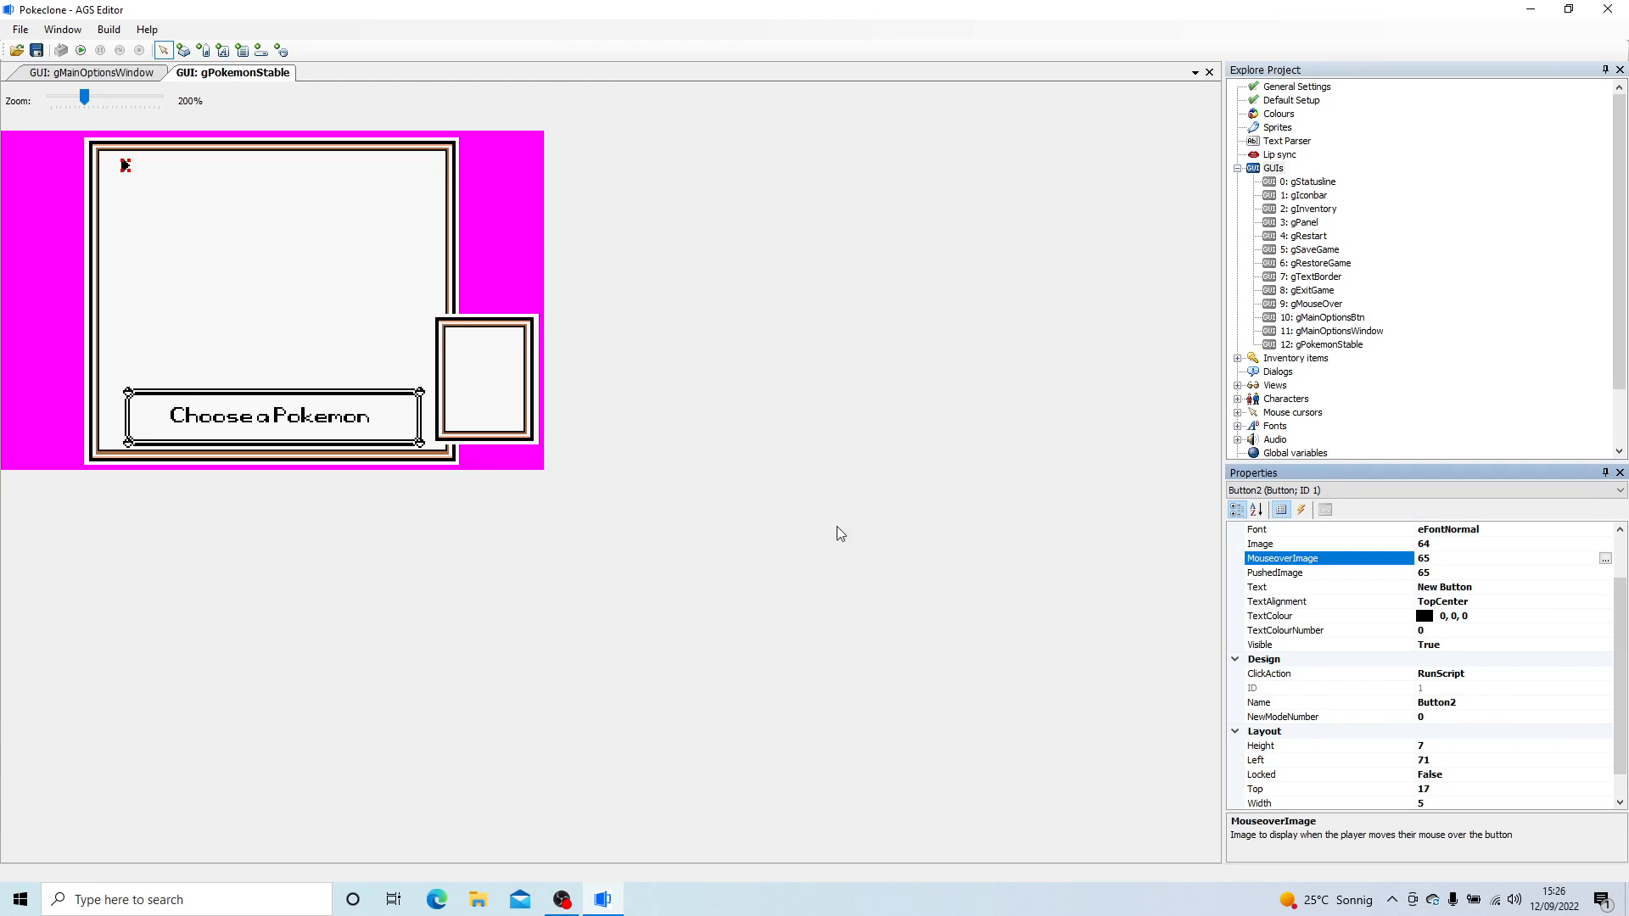
- Set the arrow button's text alignment to BottomCenter
click(1515, 603)
click(1605, 601)
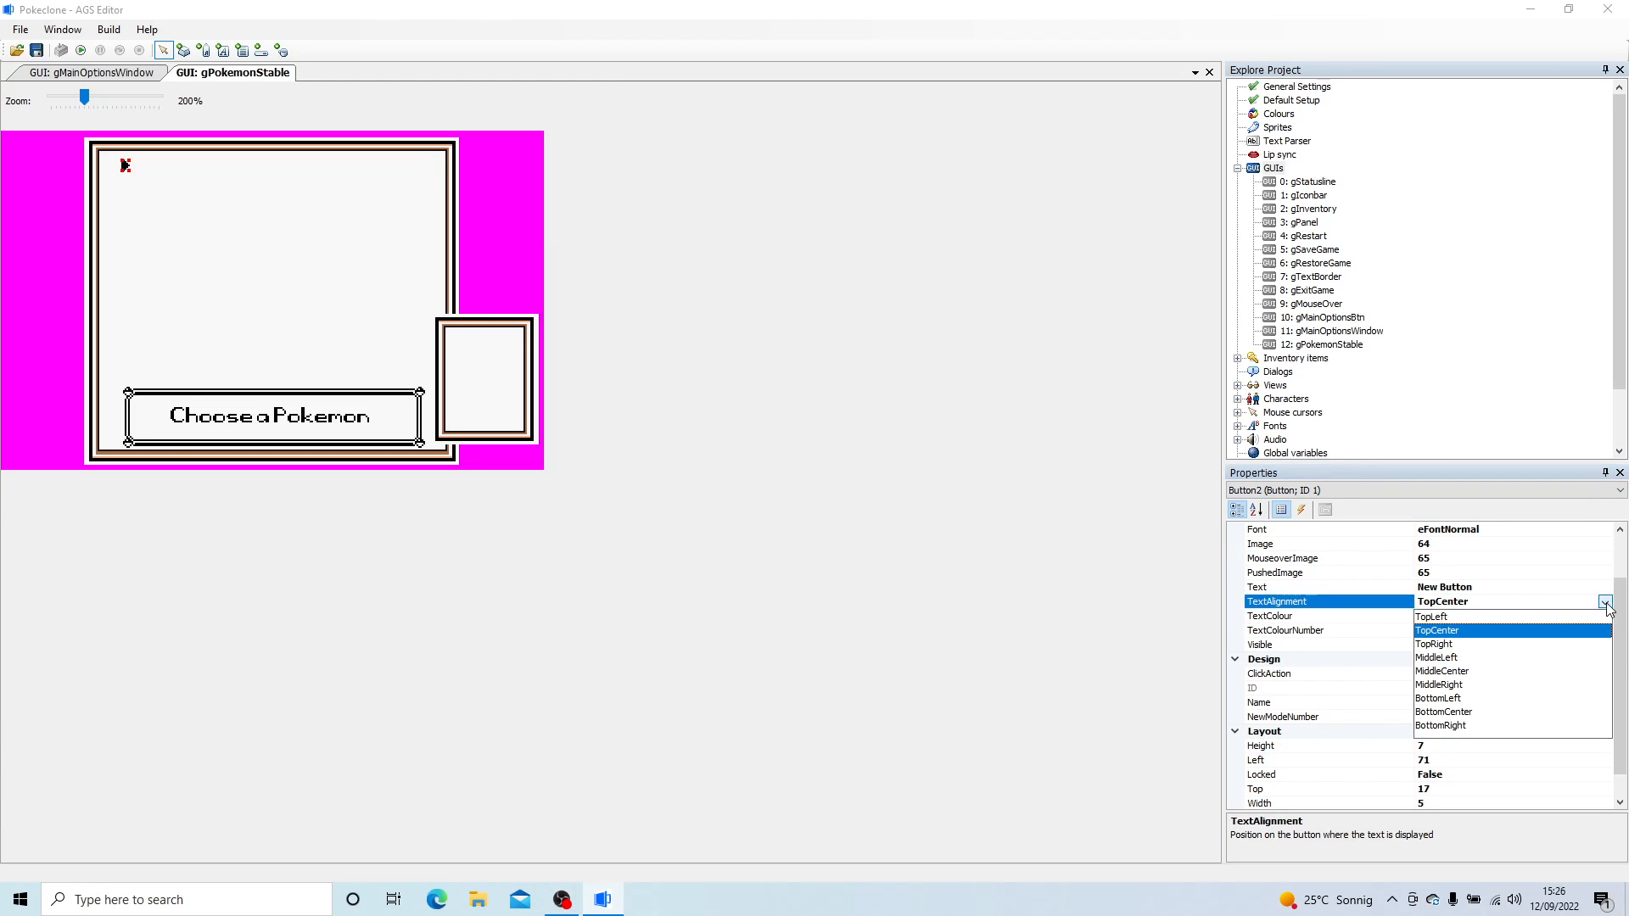
click(1461, 714)
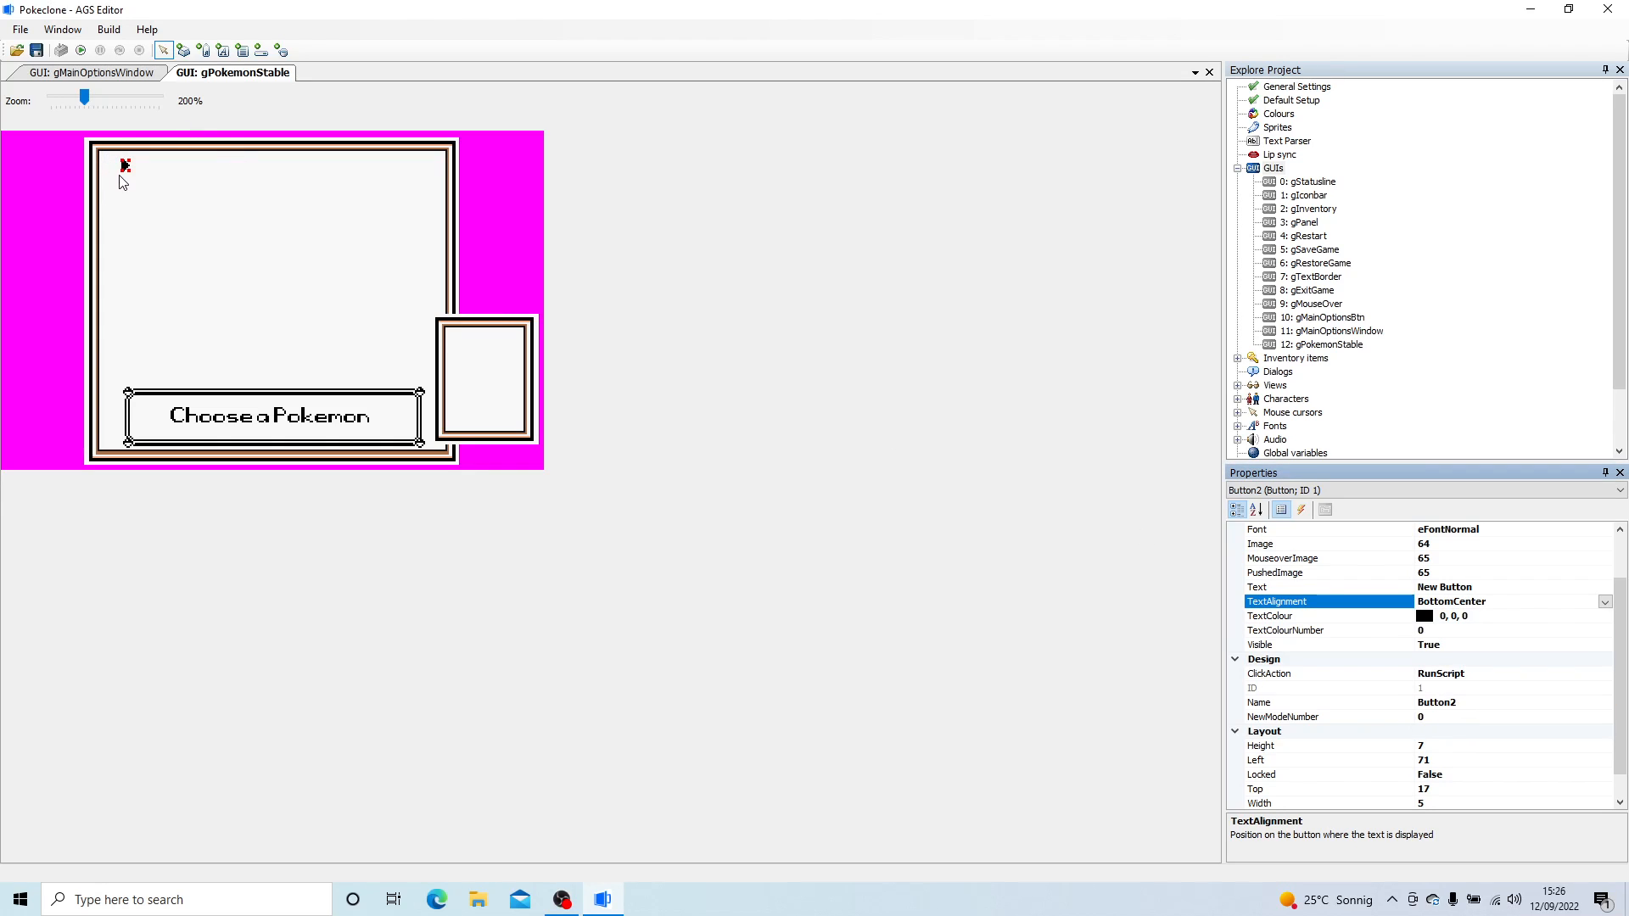
- Enlarge the arrow button to about 107 wide and 13 high and set its text to "Pokemon 1"
drag(131, 173, 302, 180)
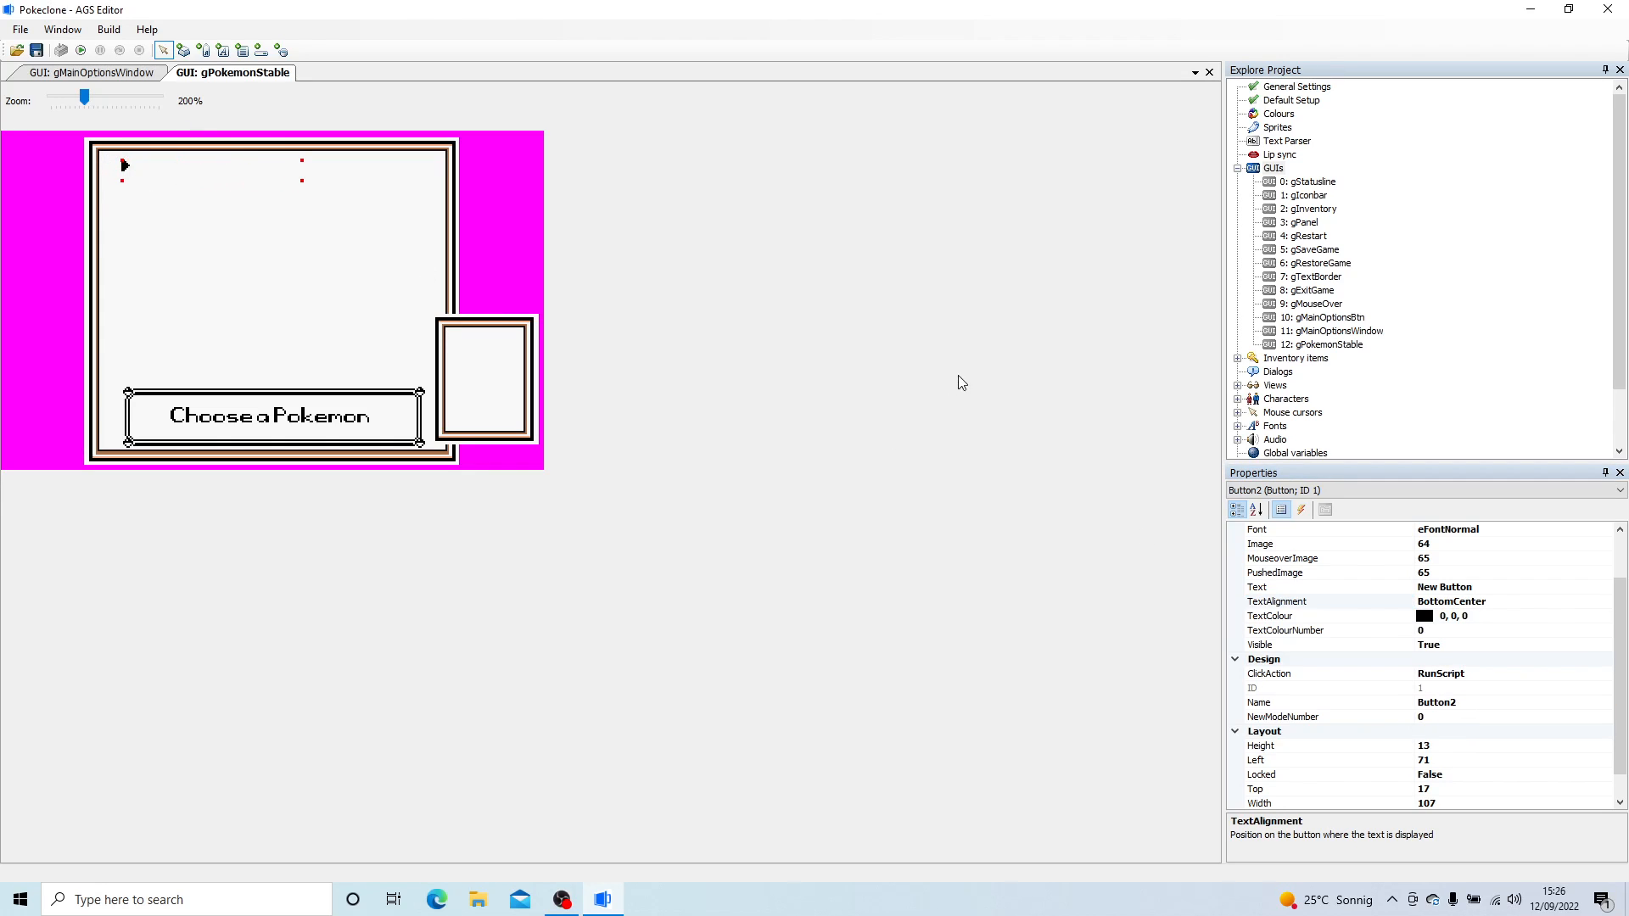
click(1514, 587)
drag(1514, 587, 1332, 570)
text(My)
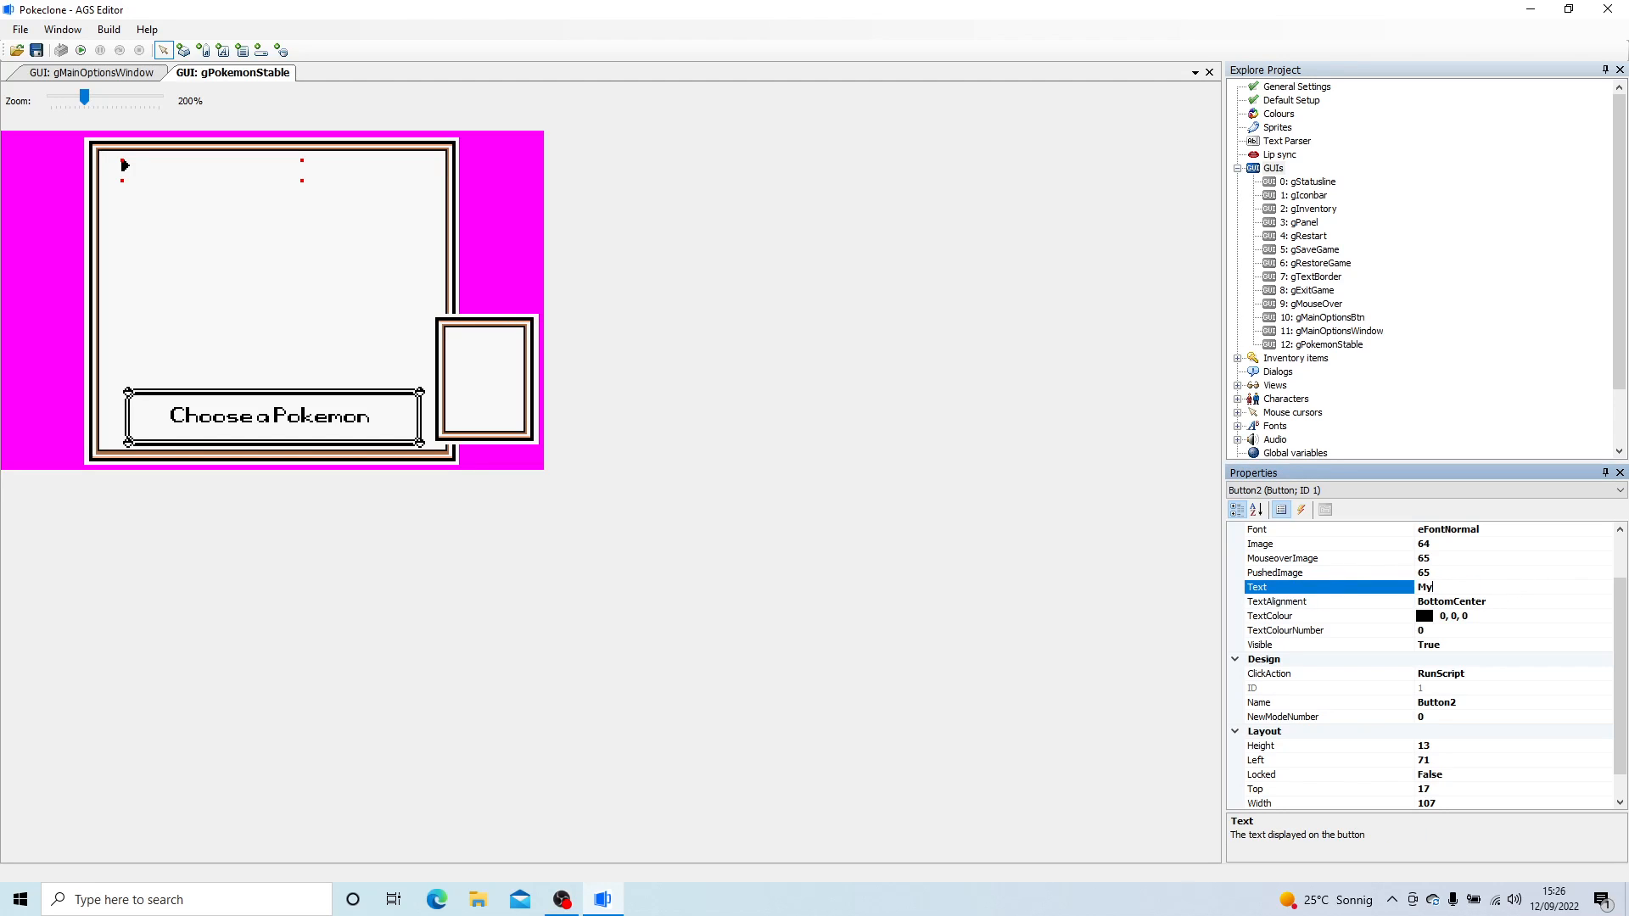
drag(1484, 587, 1413, 589)
key(Return)
- Try BottomRight as the Pokemon 1 button's text alignment, and set it to BottomLeft instead
click(1477, 602)
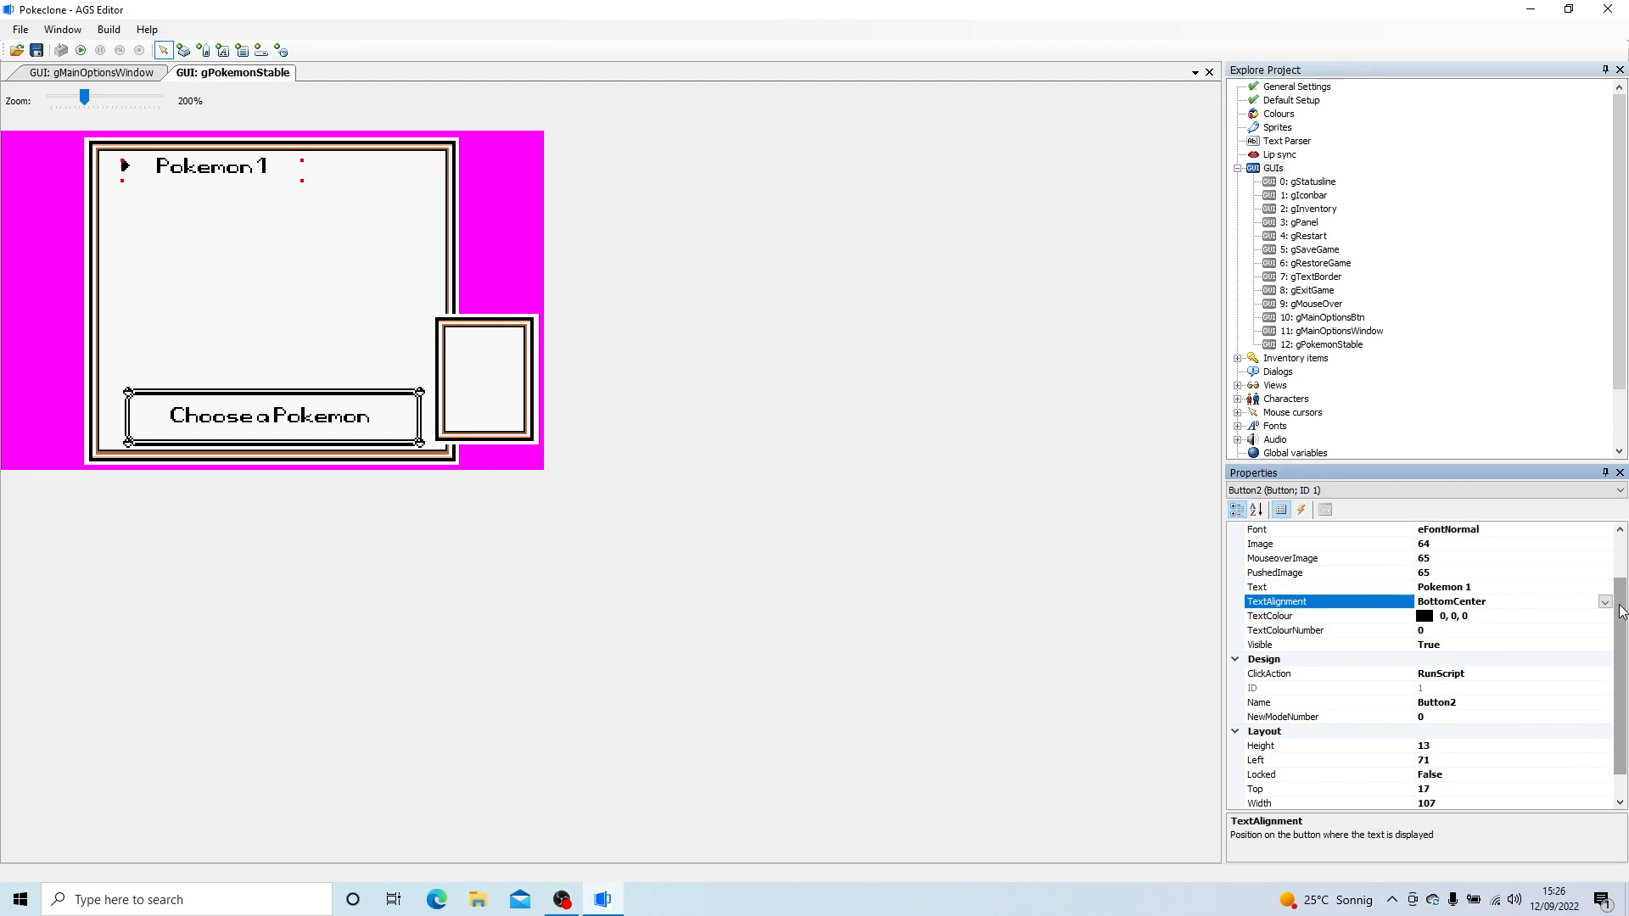
click(1604, 601)
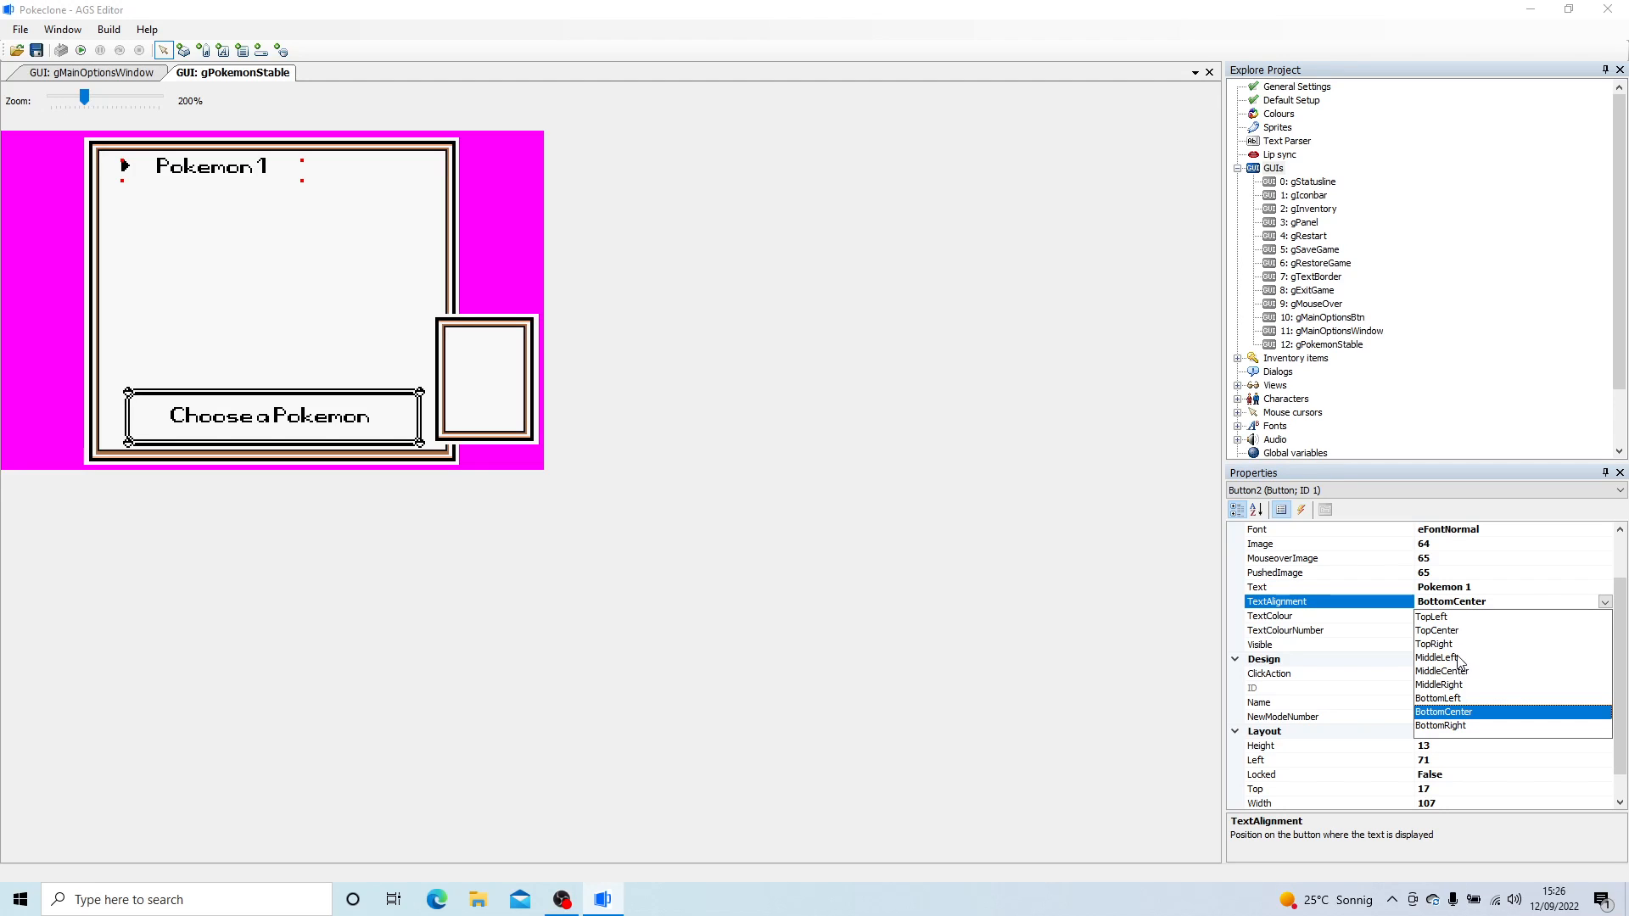
click(1448, 726)
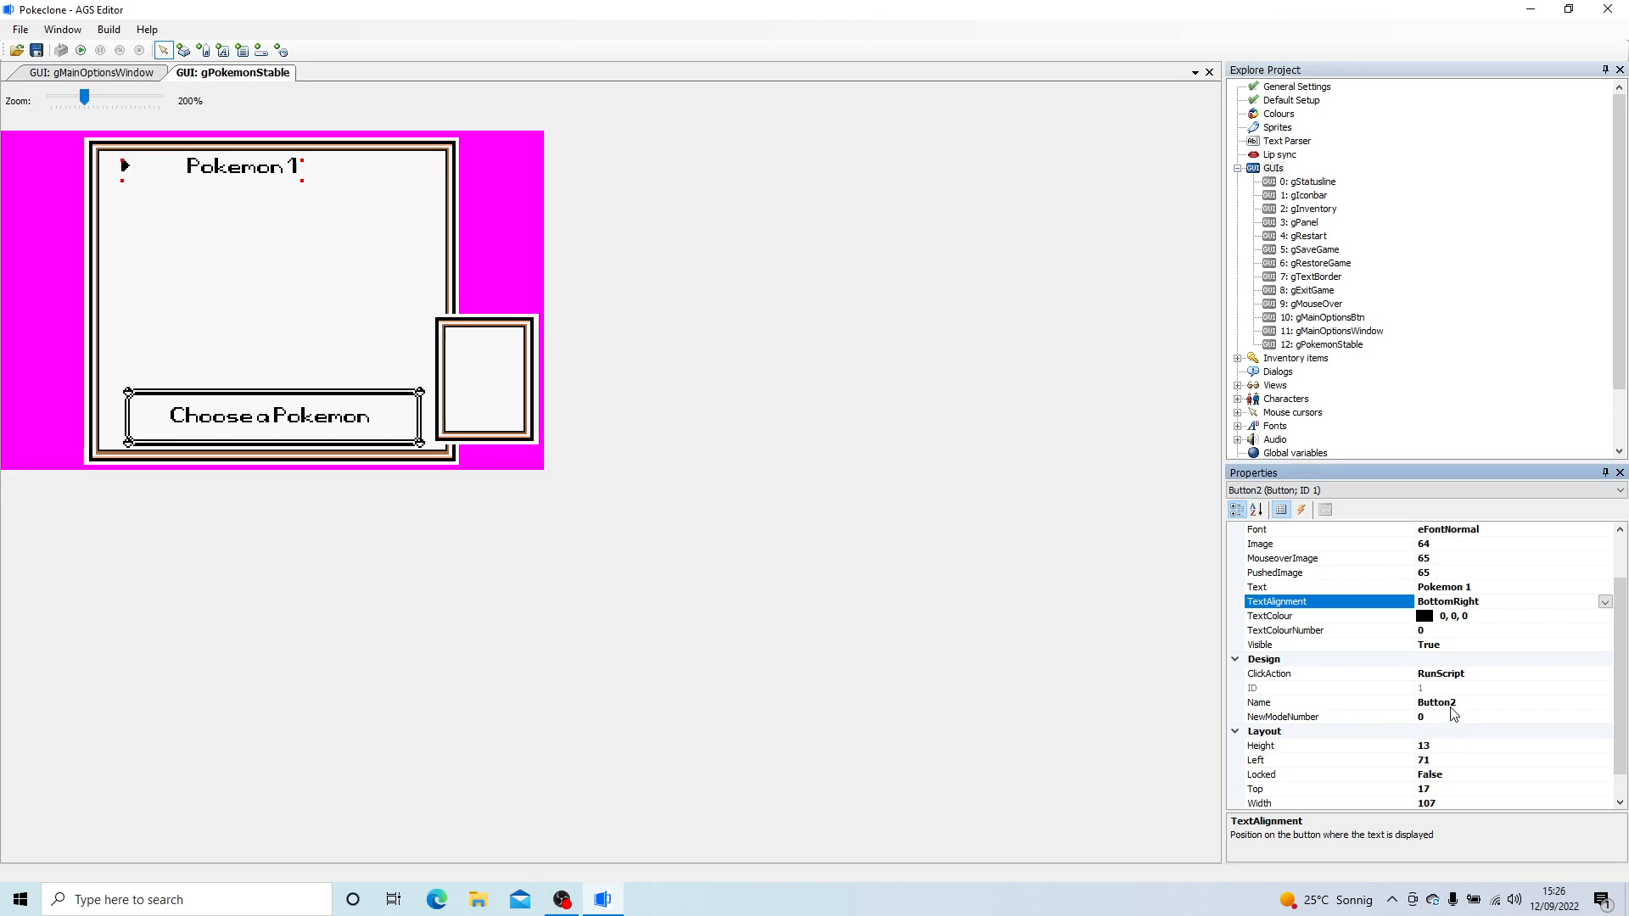
click(1604, 602)
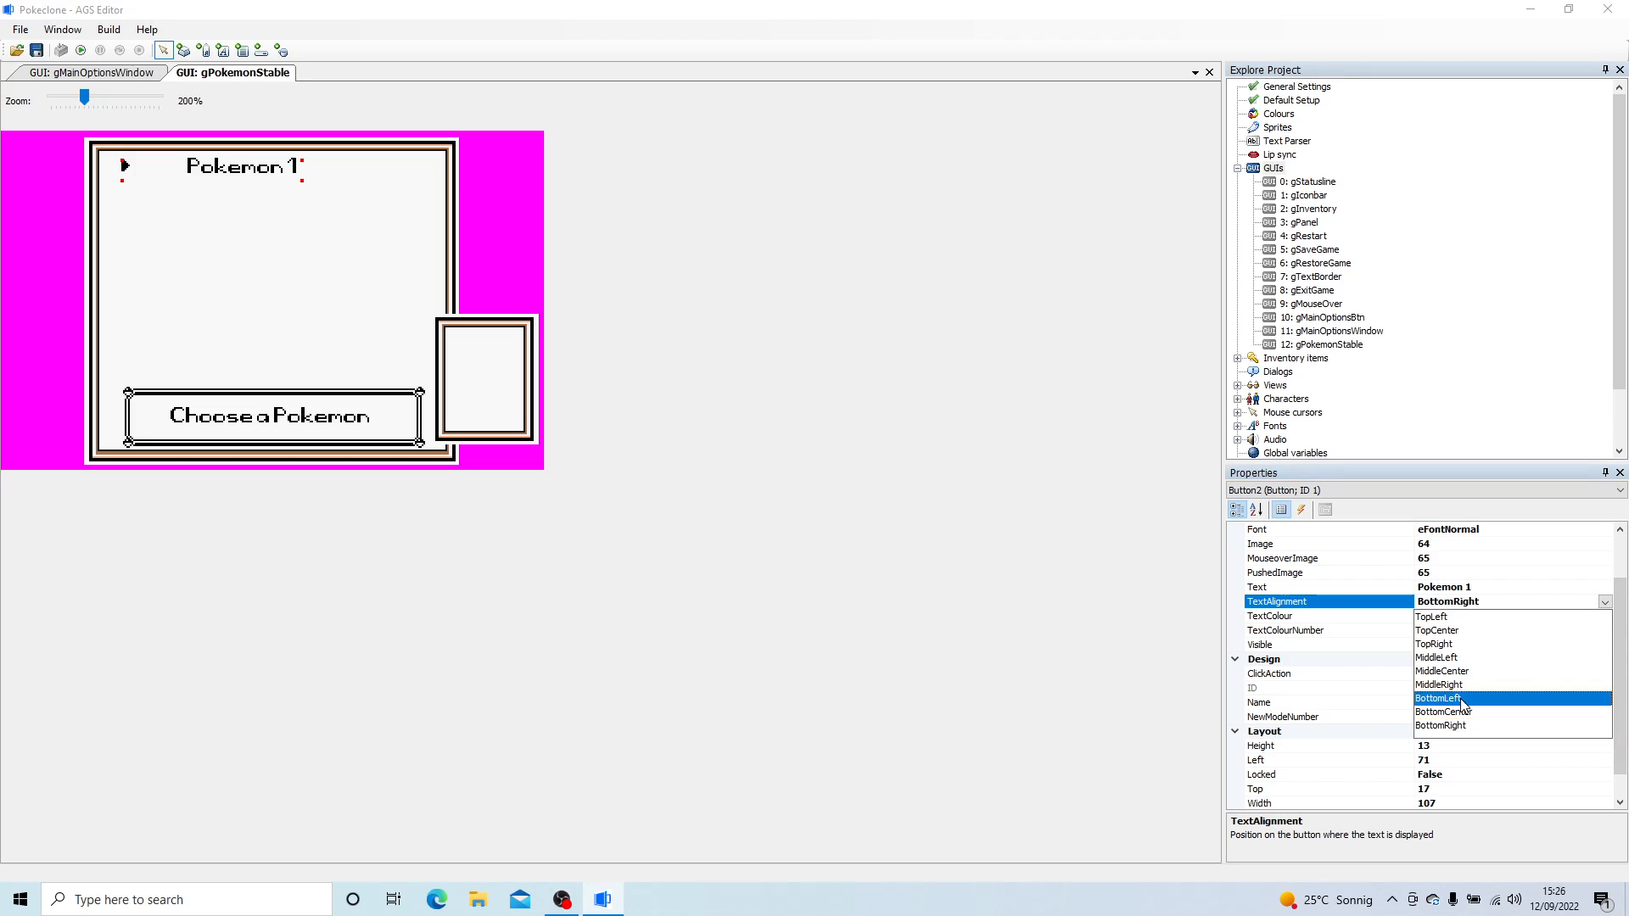
click(1459, 698)
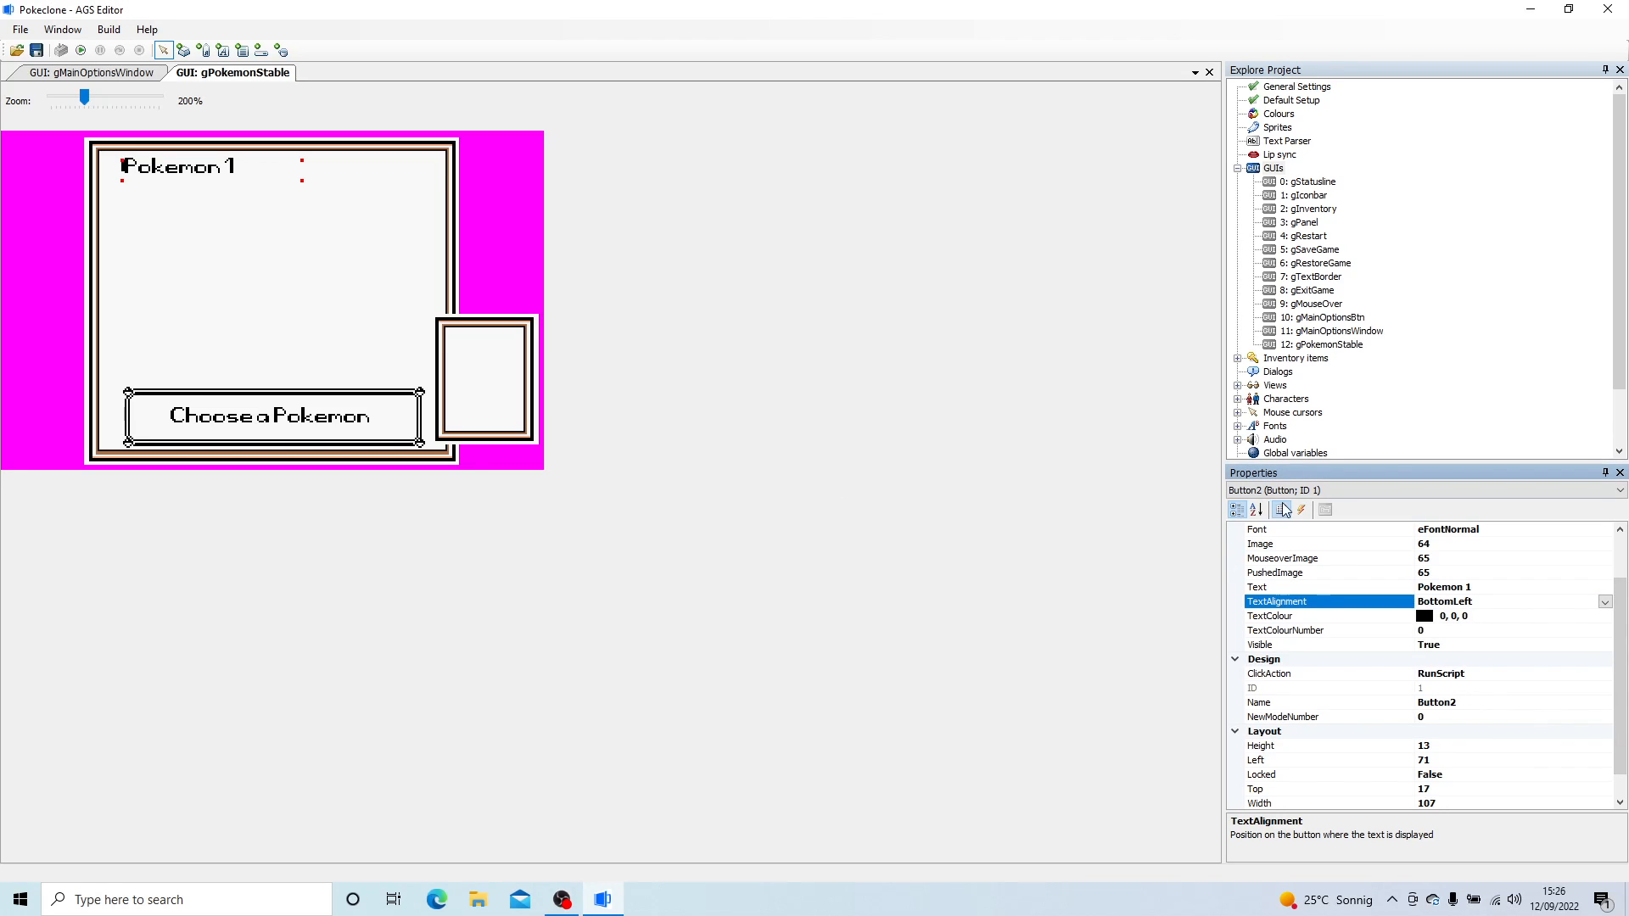
- Add leading spaces to the Pokemon 1 button's text to clear the arrow, and nudge the button slightly down and right
click(1410, 587)
key(Return)
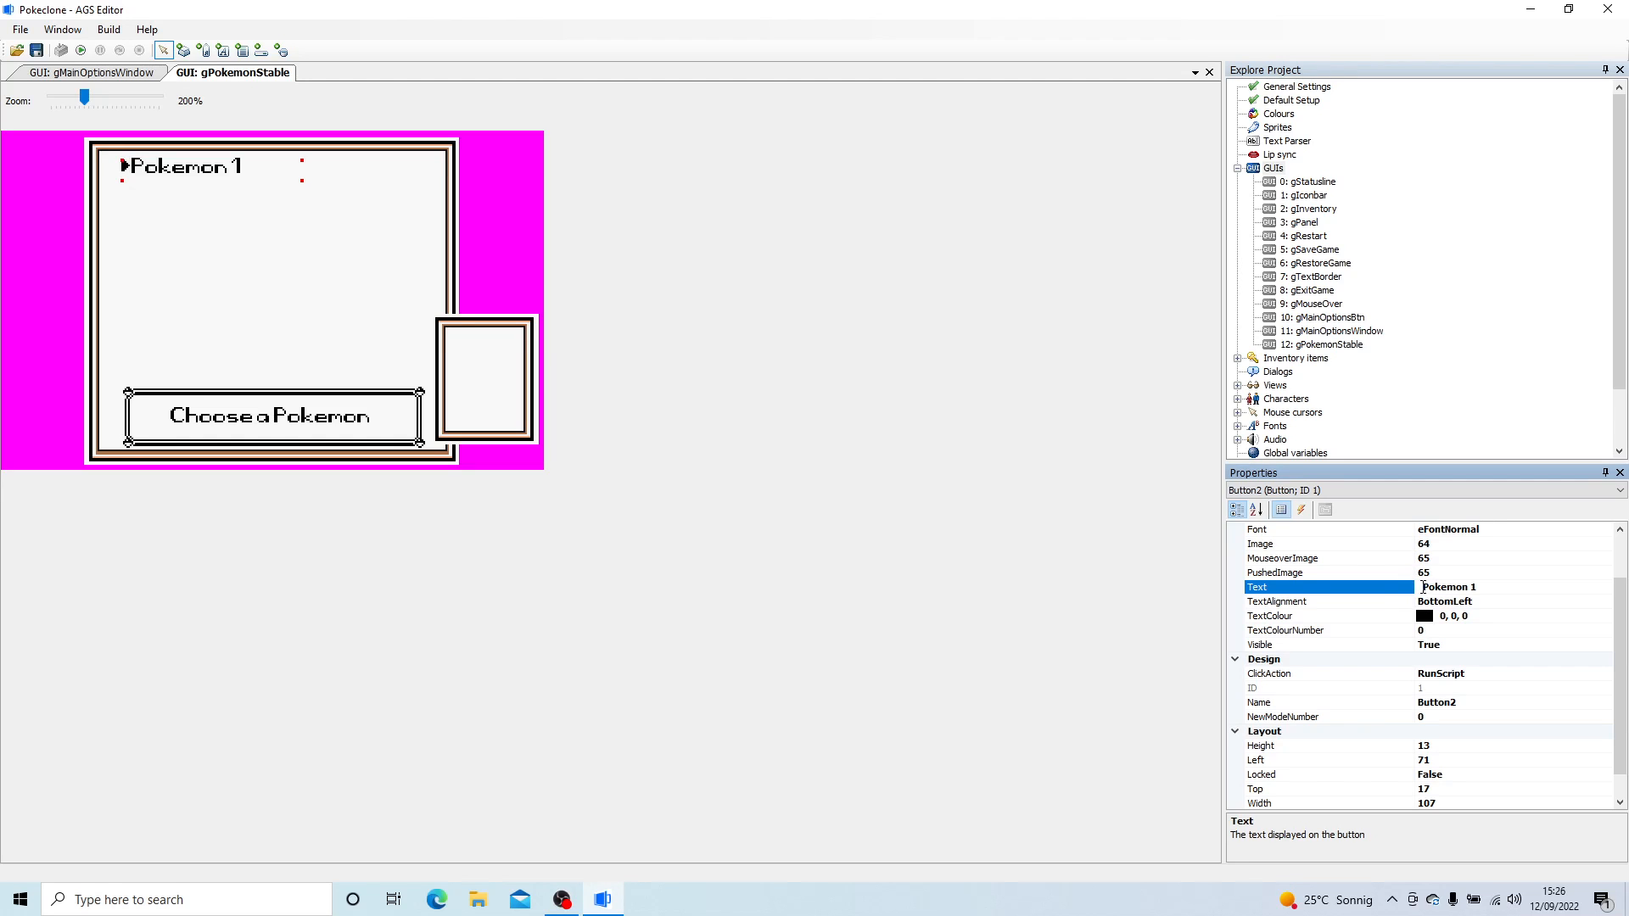
key(Return)
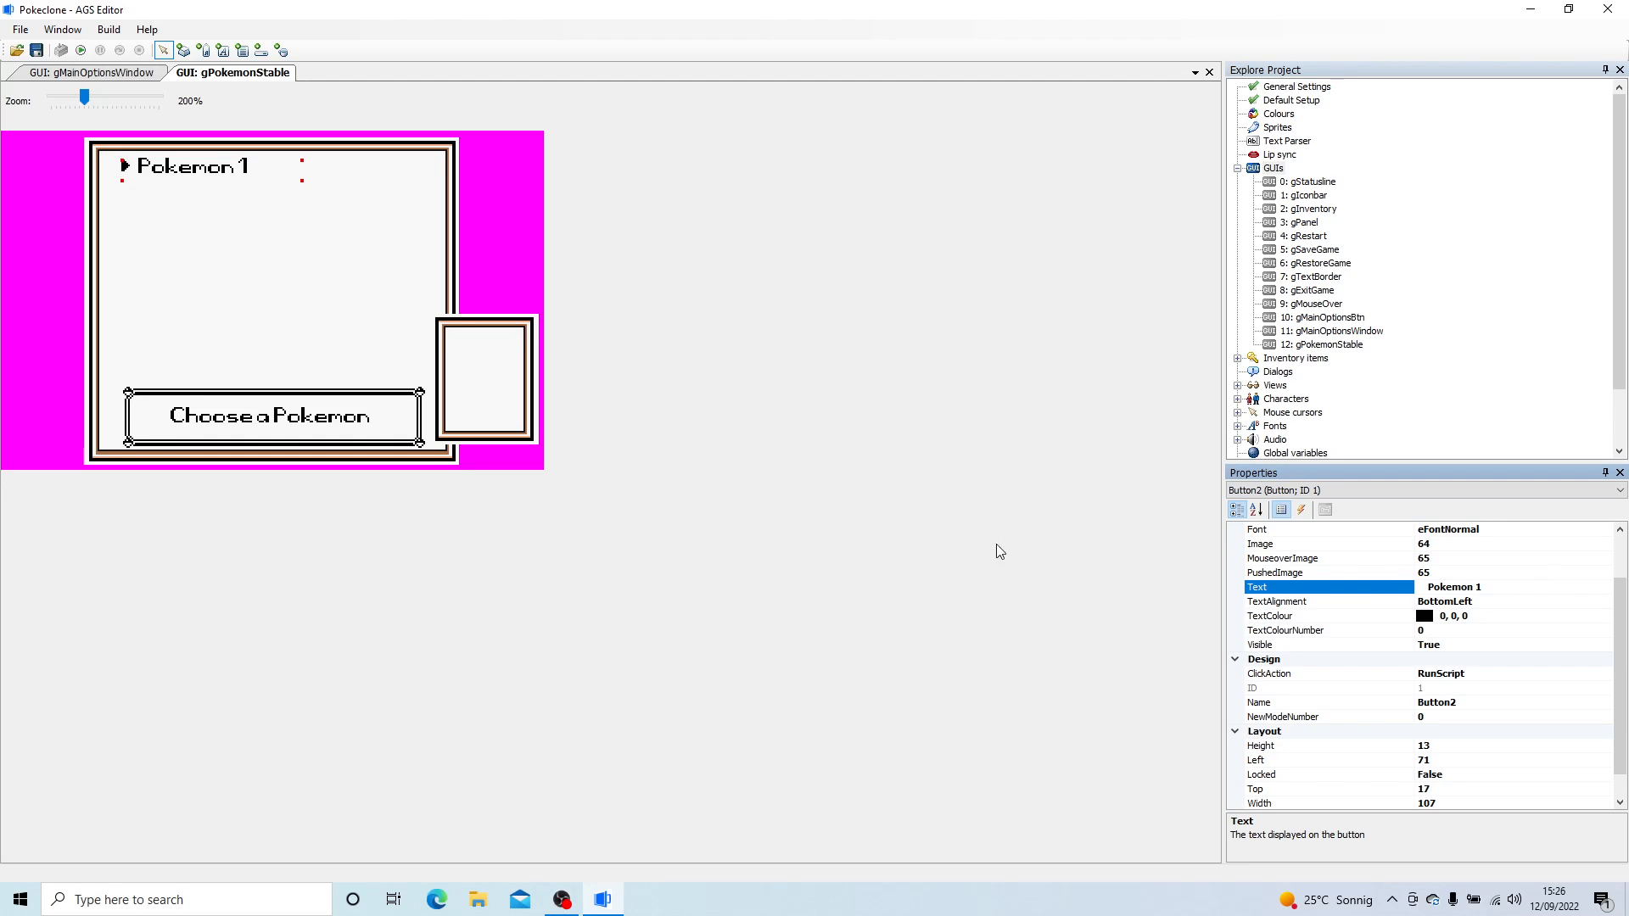
drag(191, 175, 196, 180)
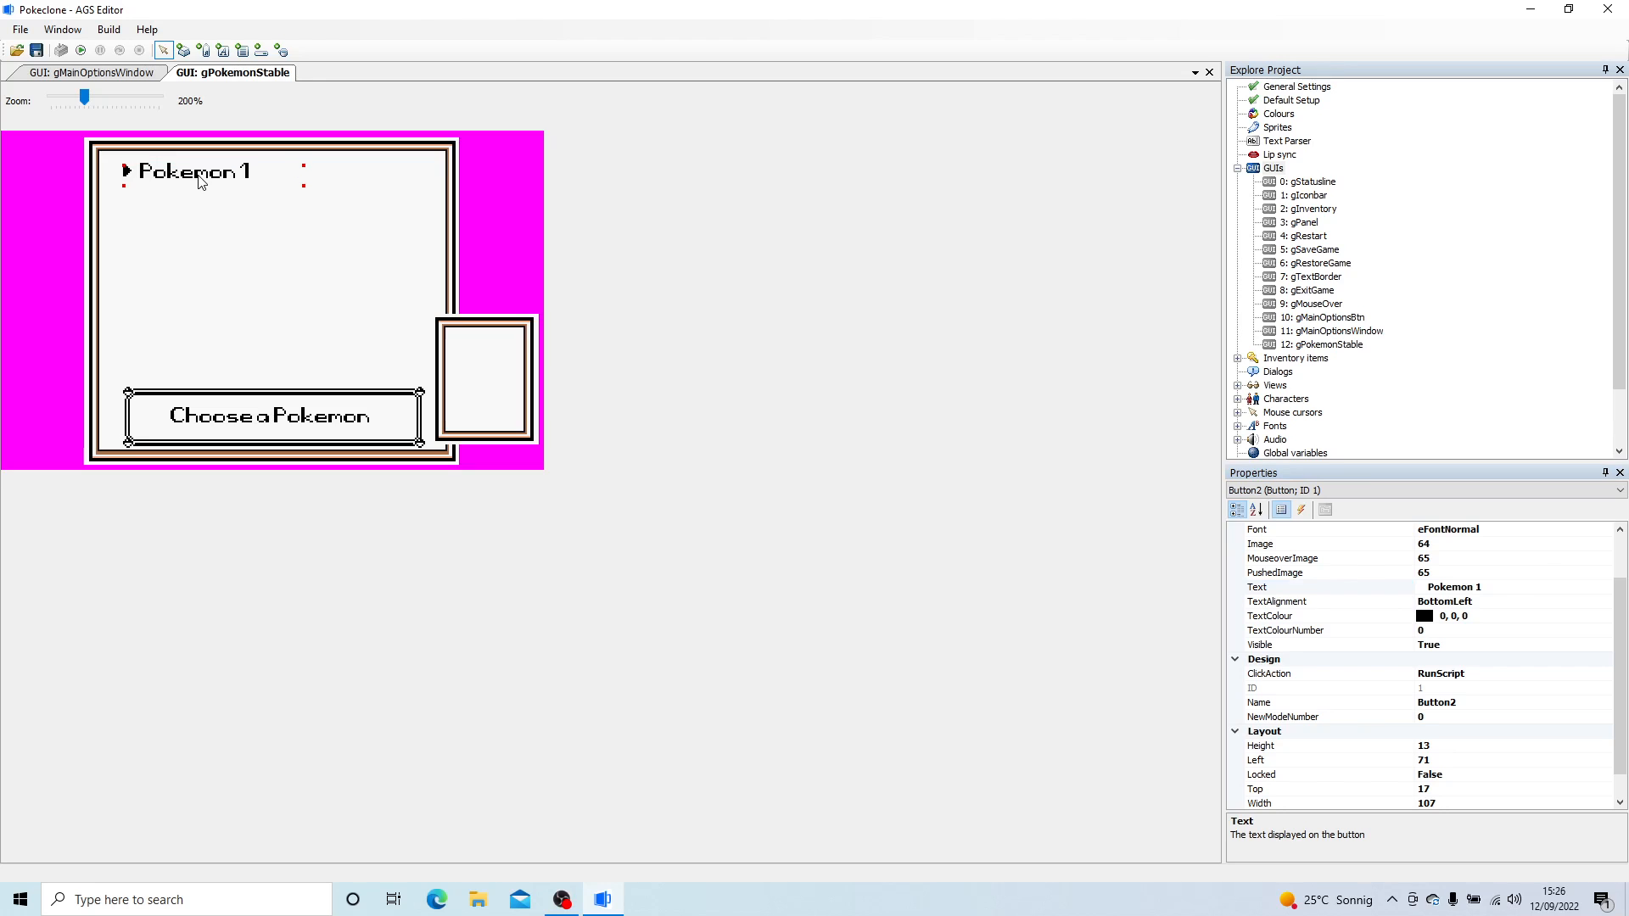
- Paste a copy of the Pokemon 1 button, align it directly below the original and change its text to "Pokemon 2"
click(171, 231)
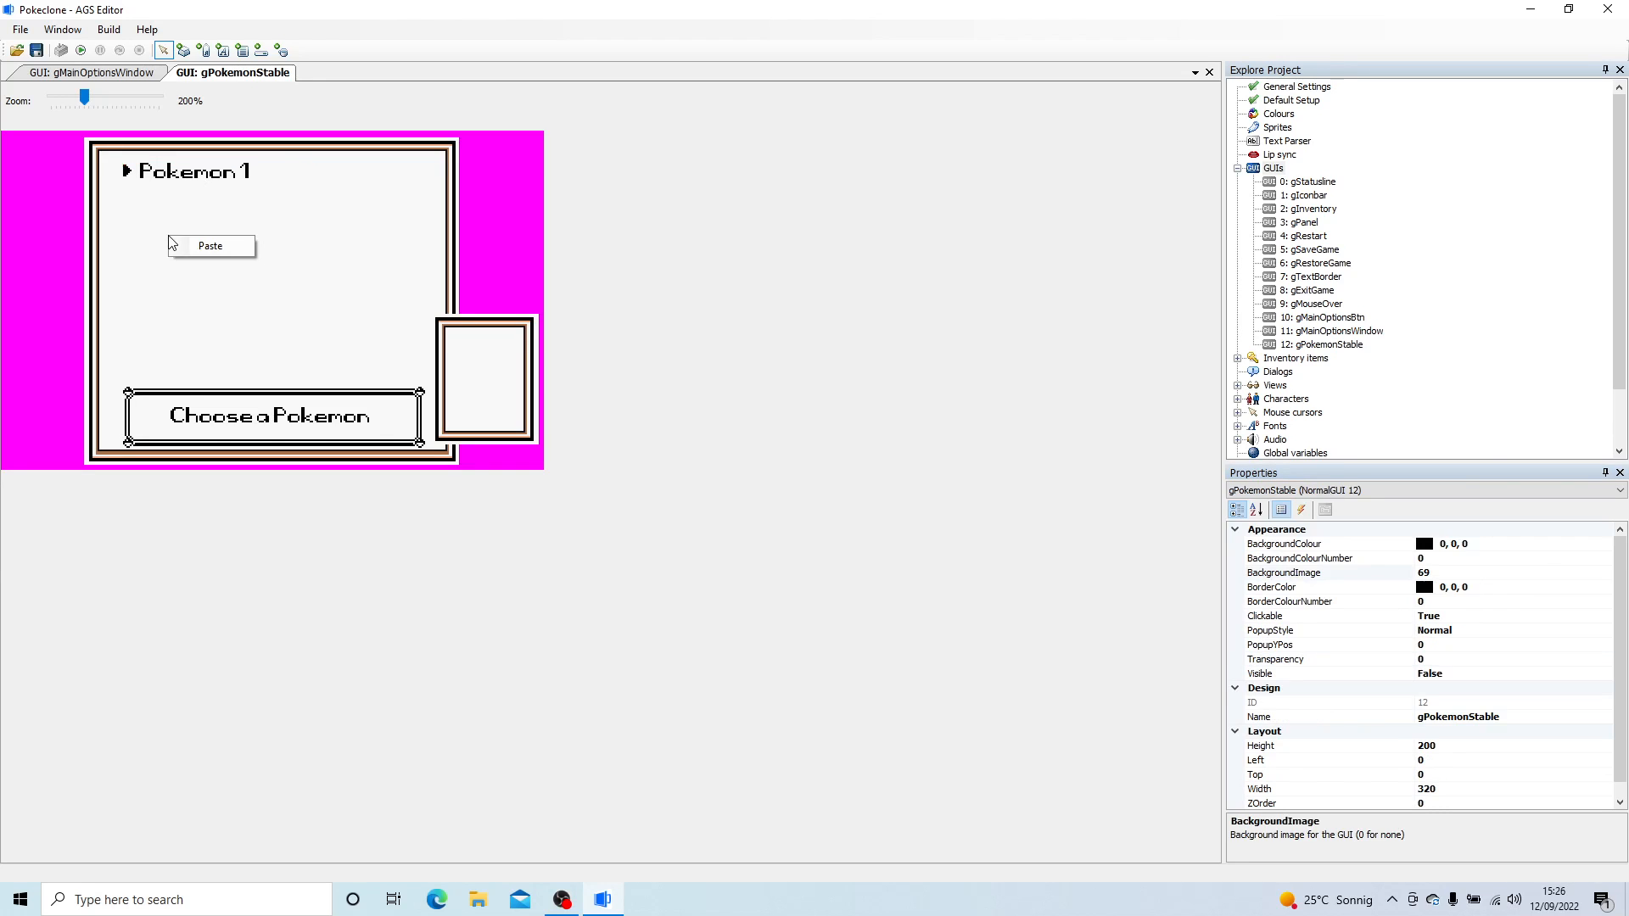
right_click(163, 171)
click(226, 235)
right_click(158, 249)
click(217, 263)
drag(200, 252, 167, 215)
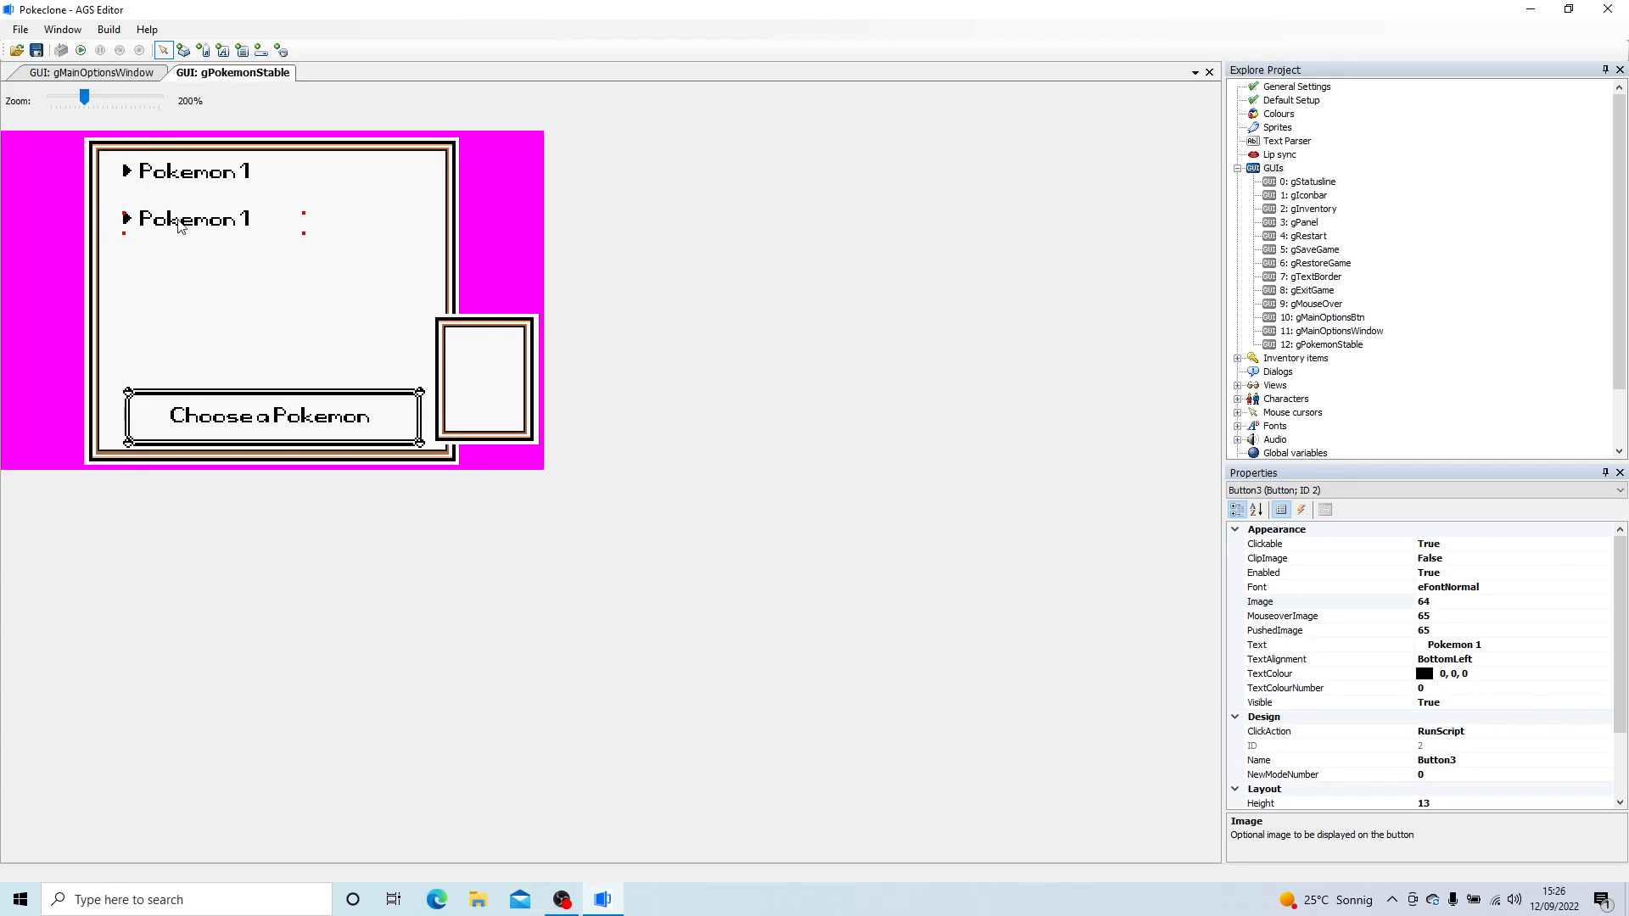
click(1498, 645)
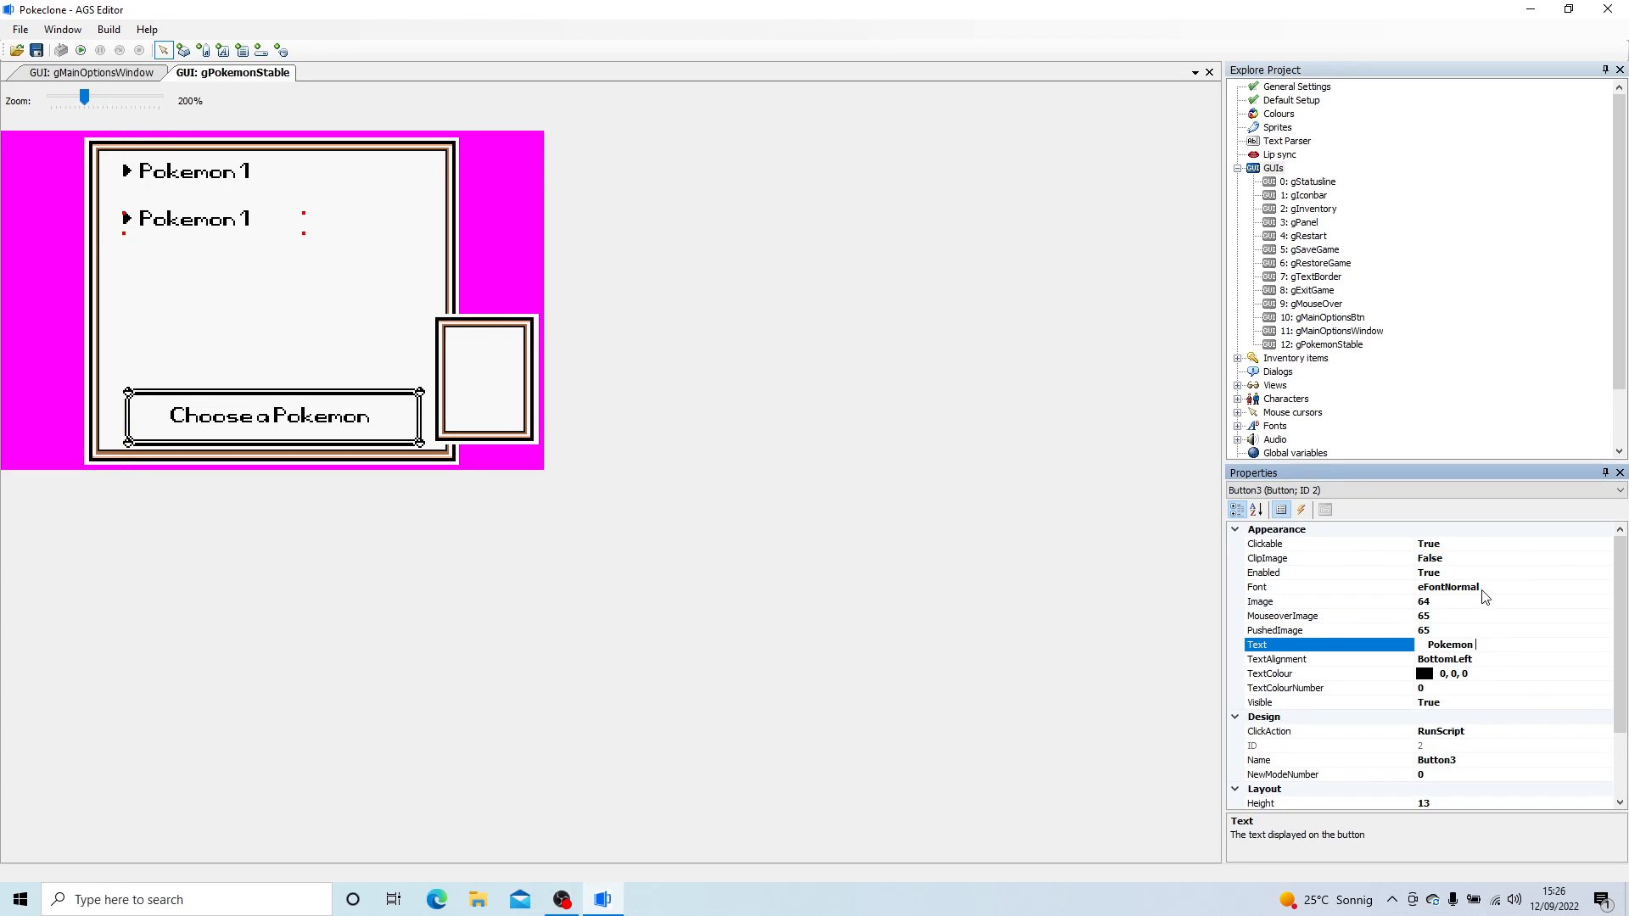
- Paste another copy of the button, align it below Pokemon 2 and change its text to "Pokemon 3"
click(156, 344)
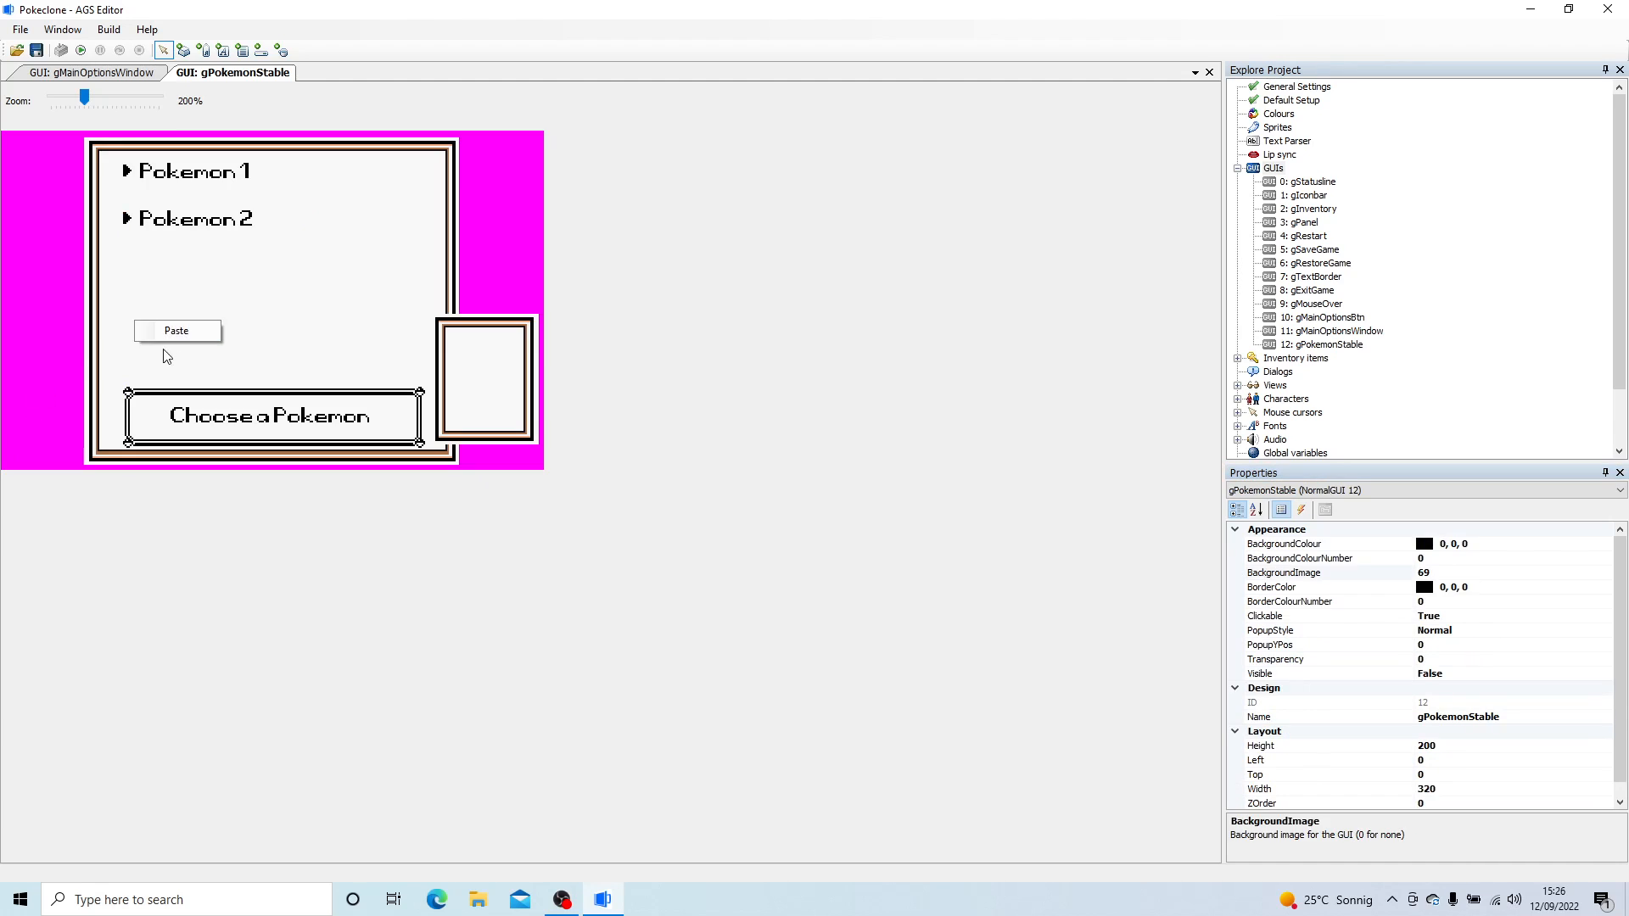
key(ctrl+v)
drag(218, 282, 205, 268)
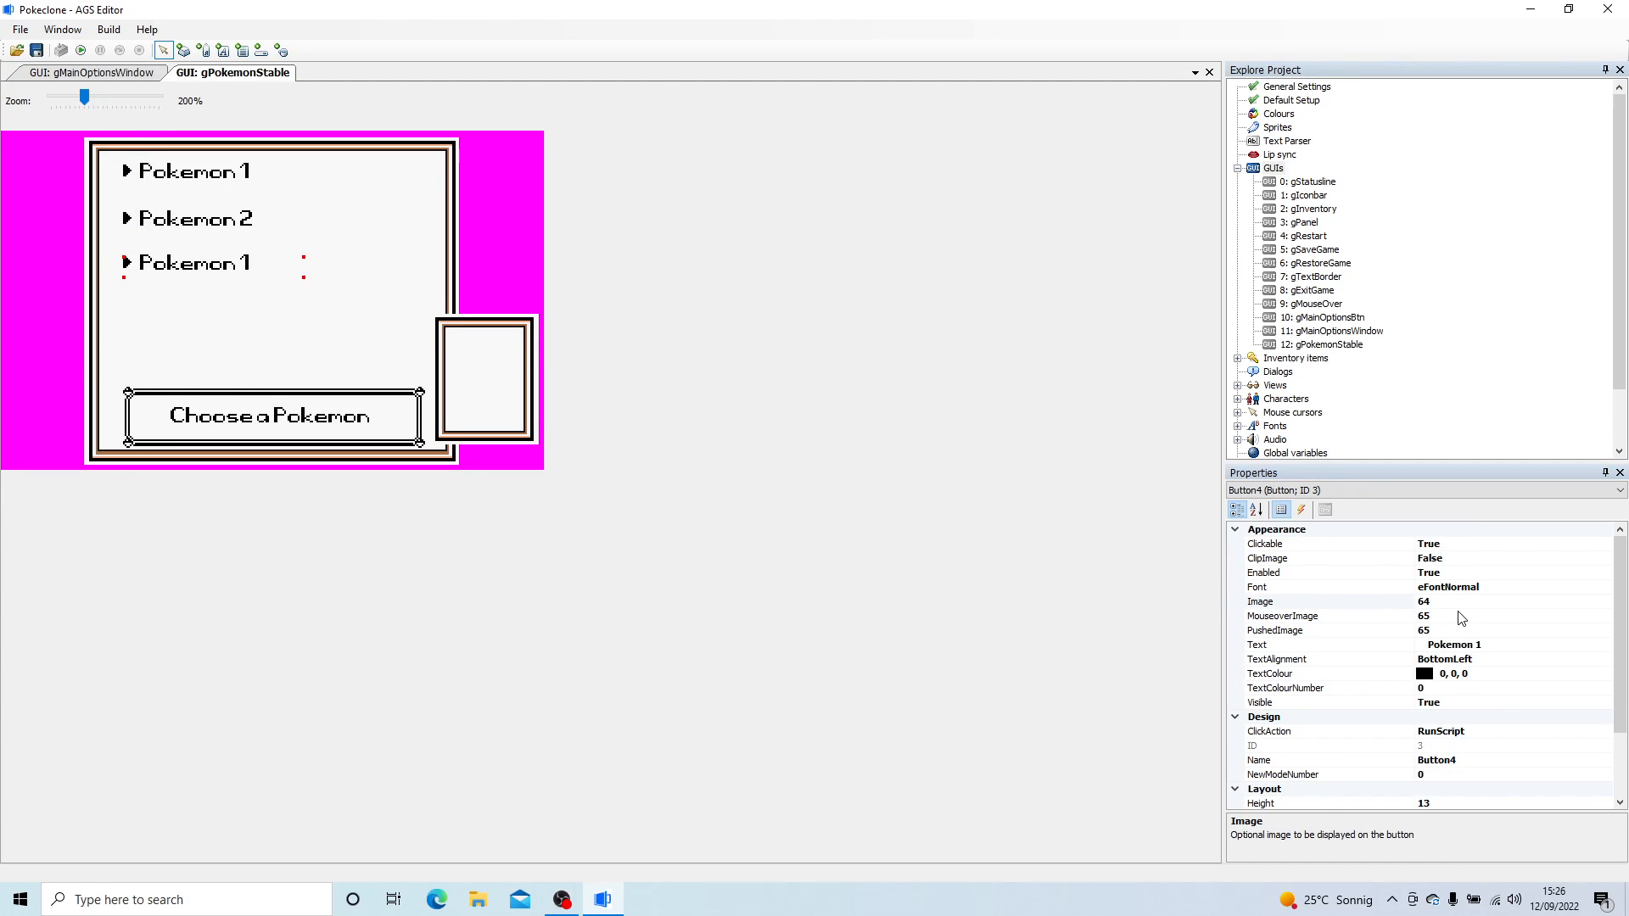
click(1507, 648)
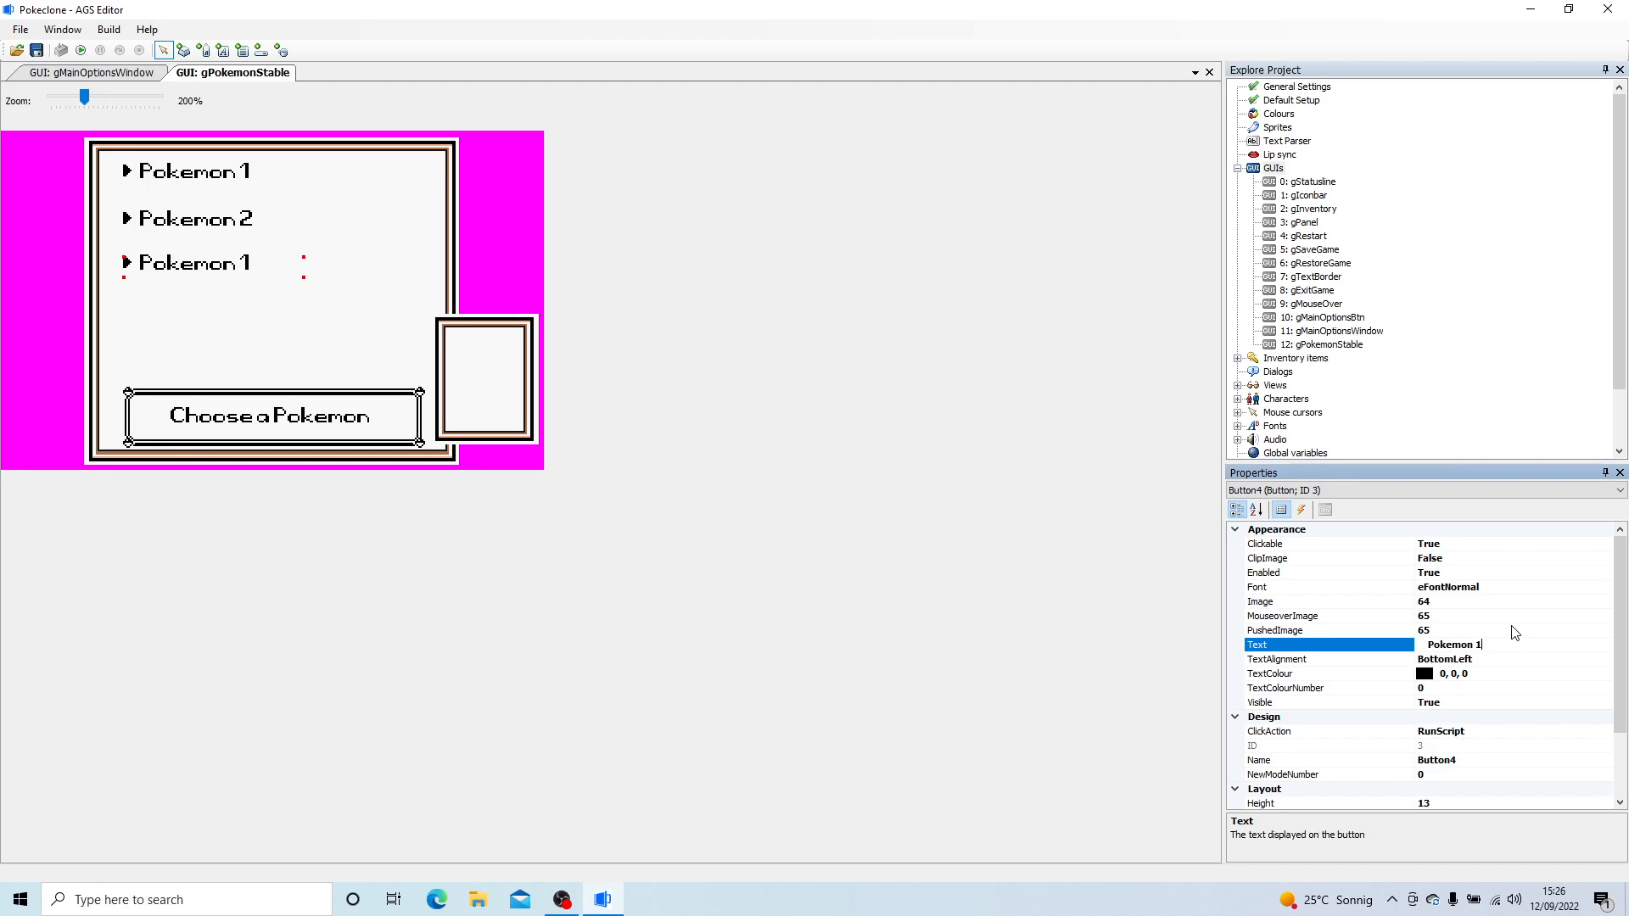
text(3)
key(Return)
- Paste a fourth button copy, align it below Pokemon 3 and change its text to "Pokemon 4"
right_click(200, 335)
click(241, 342)
drag(292, 342, 216, 316)
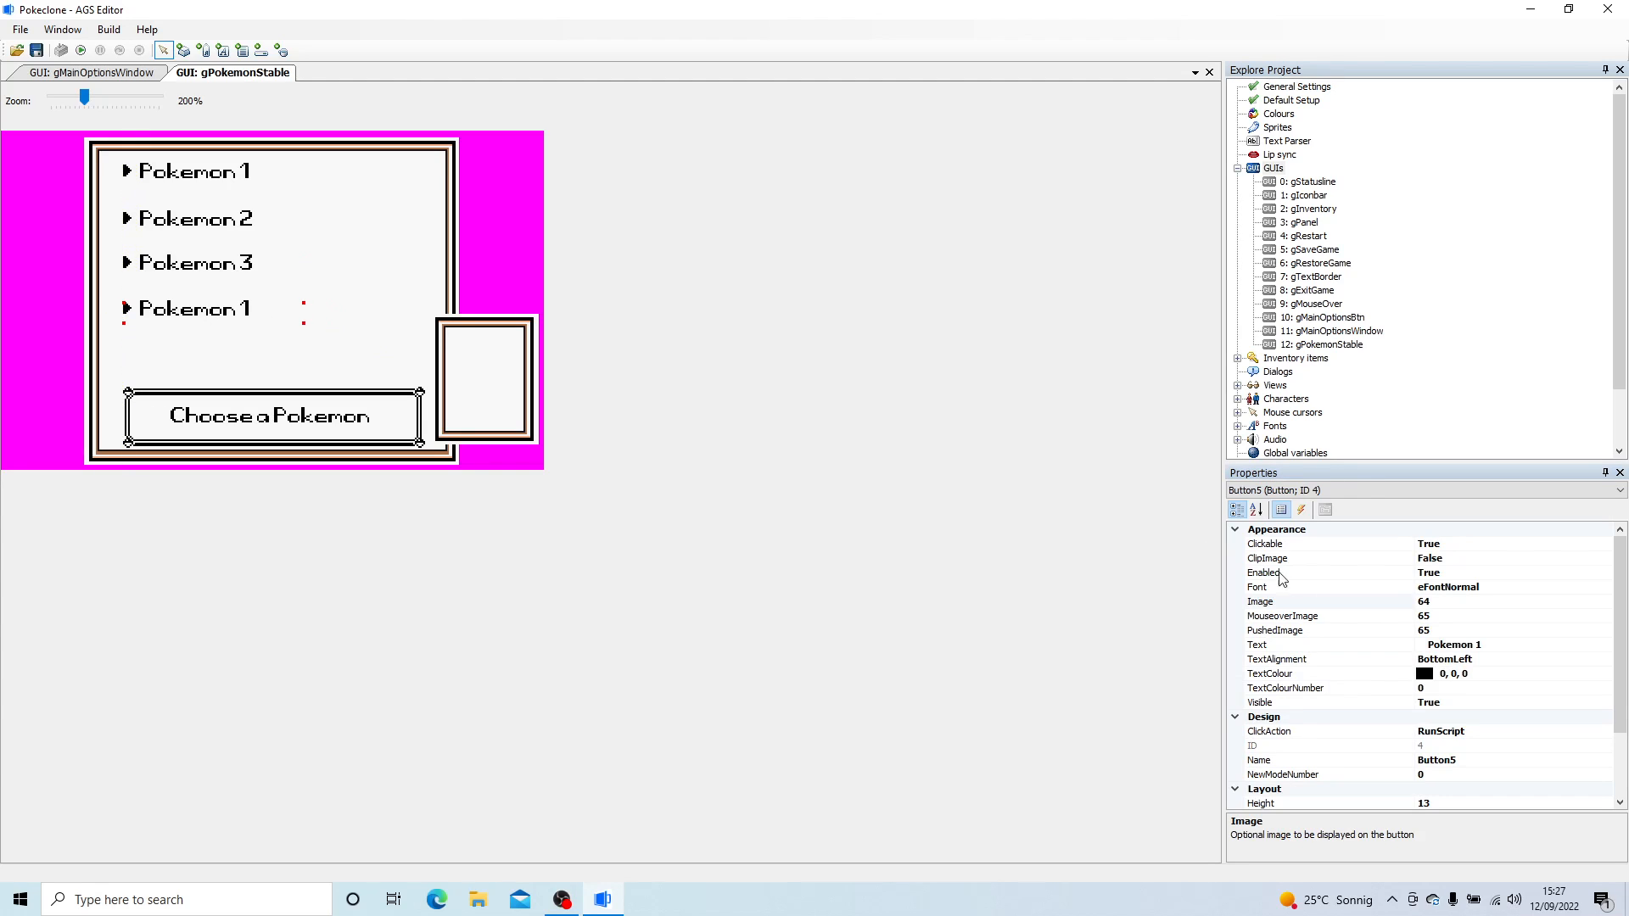
click(1507, 646)
click(1496, 602)
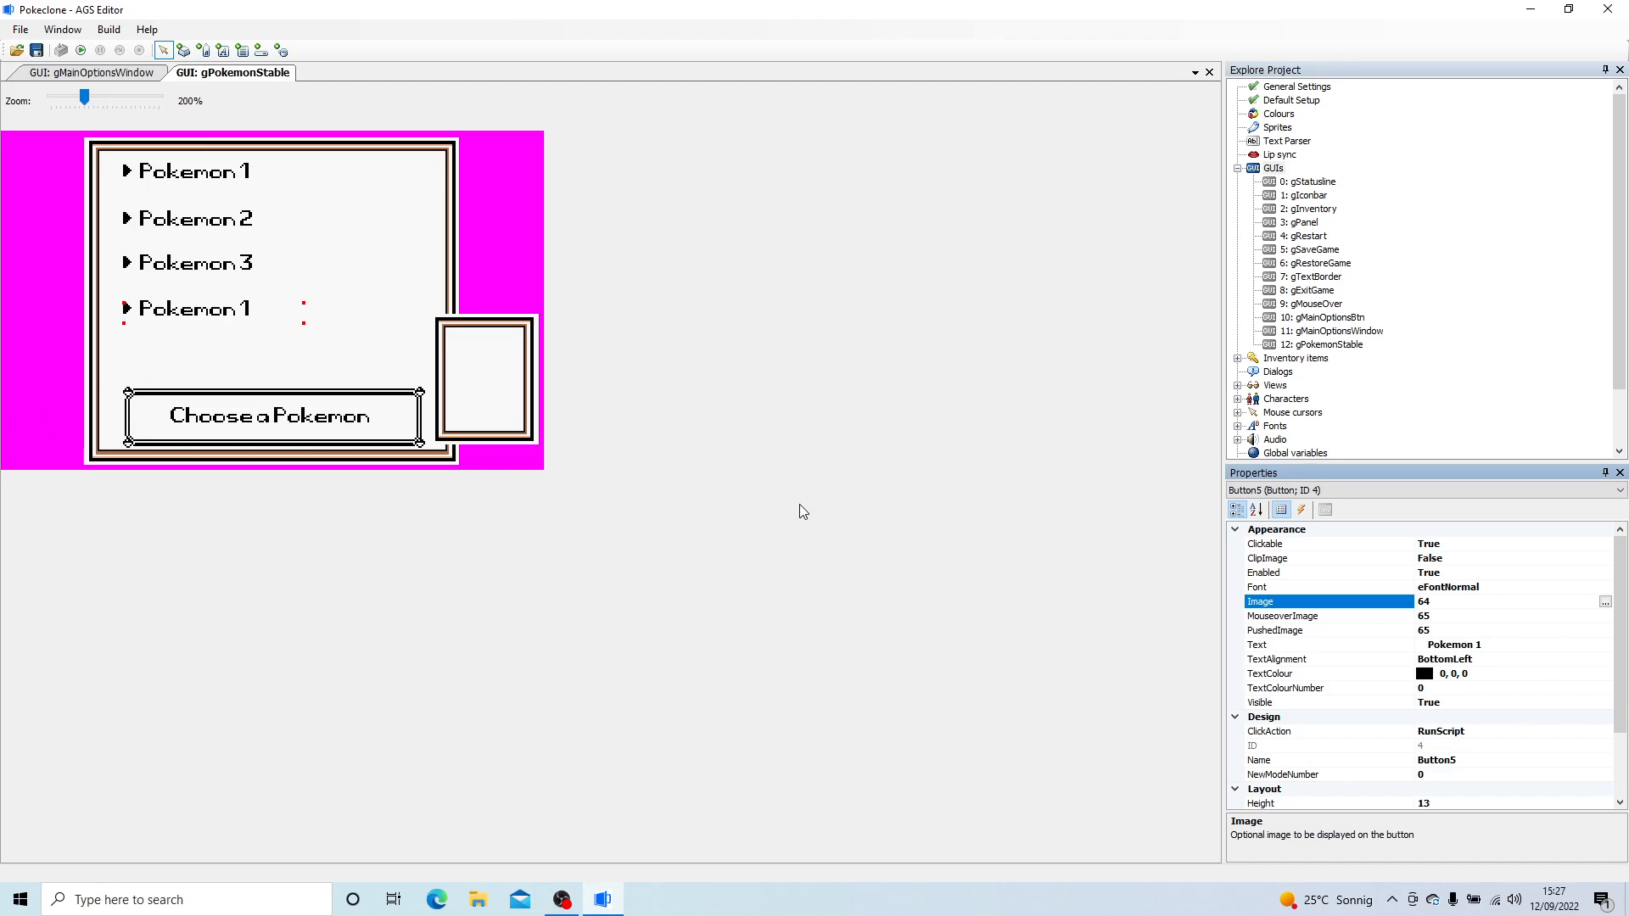
click(1511, 644)
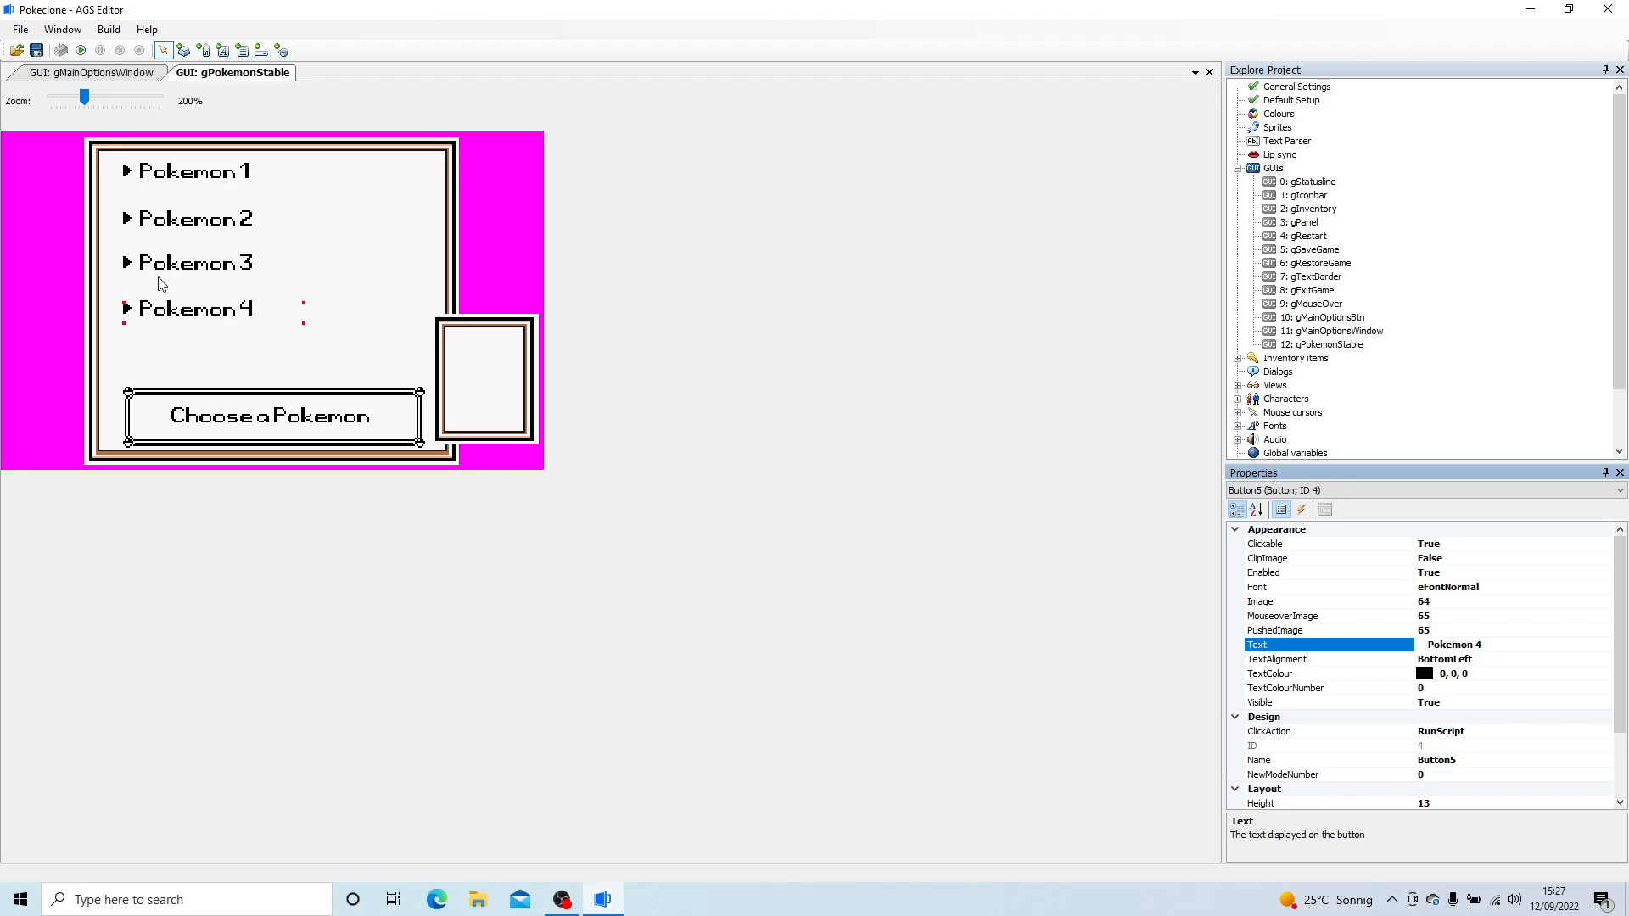
- Paste a fifth button copy below Pokemon 4 and change its text to "Pokemon 5"
right_click(186, 345)
click(264, 355)
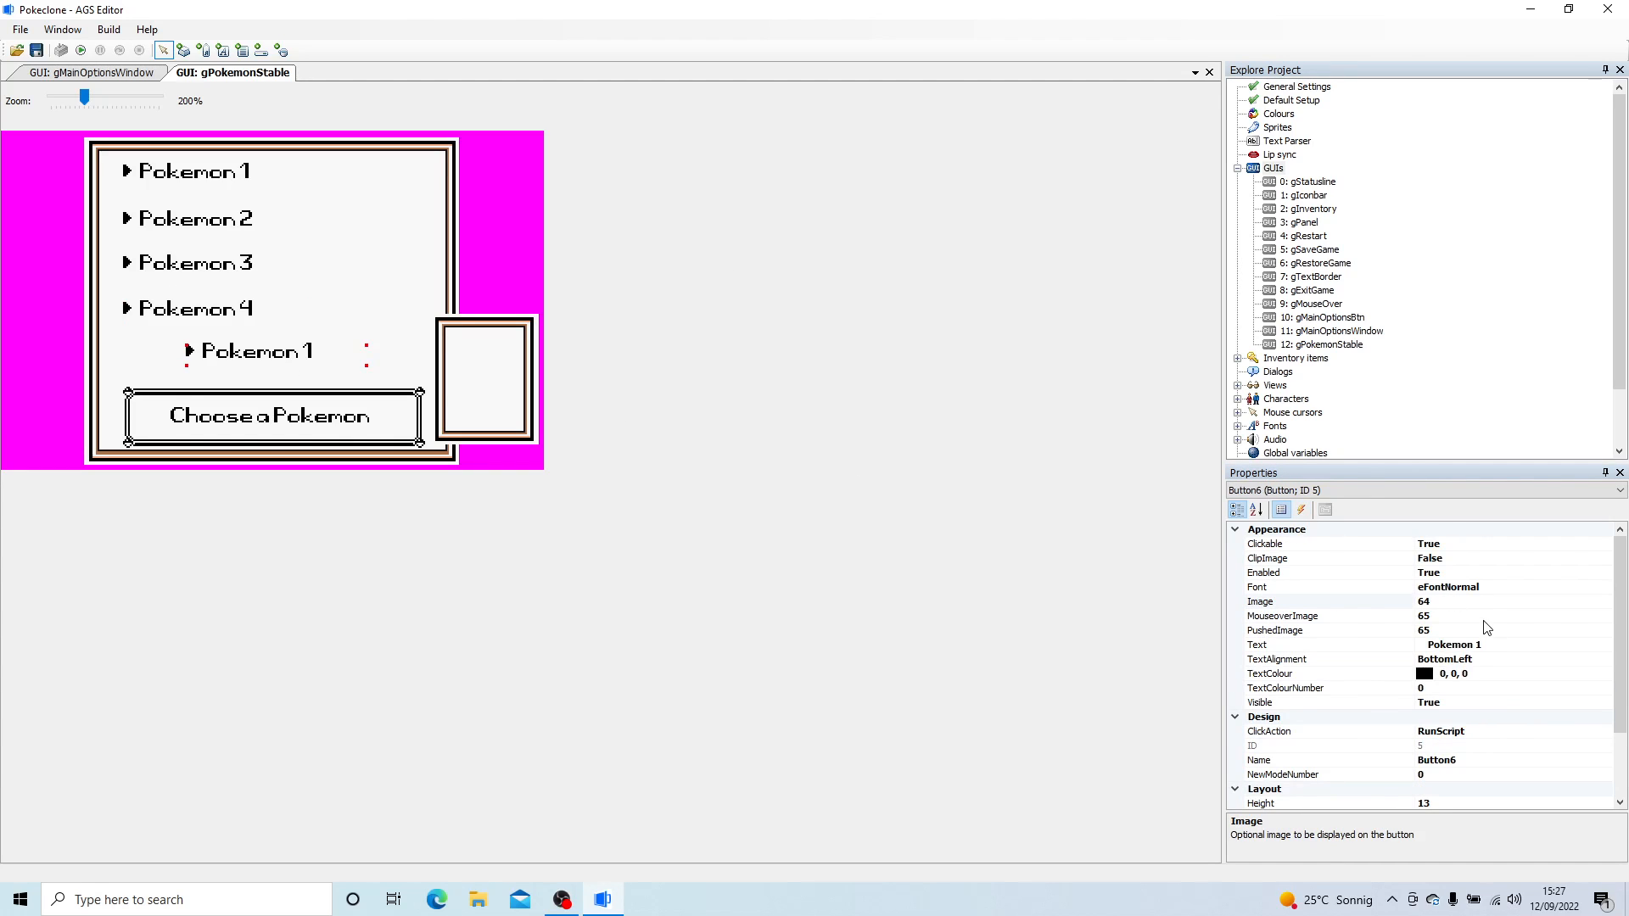
click(1506, 645)
key(Return)
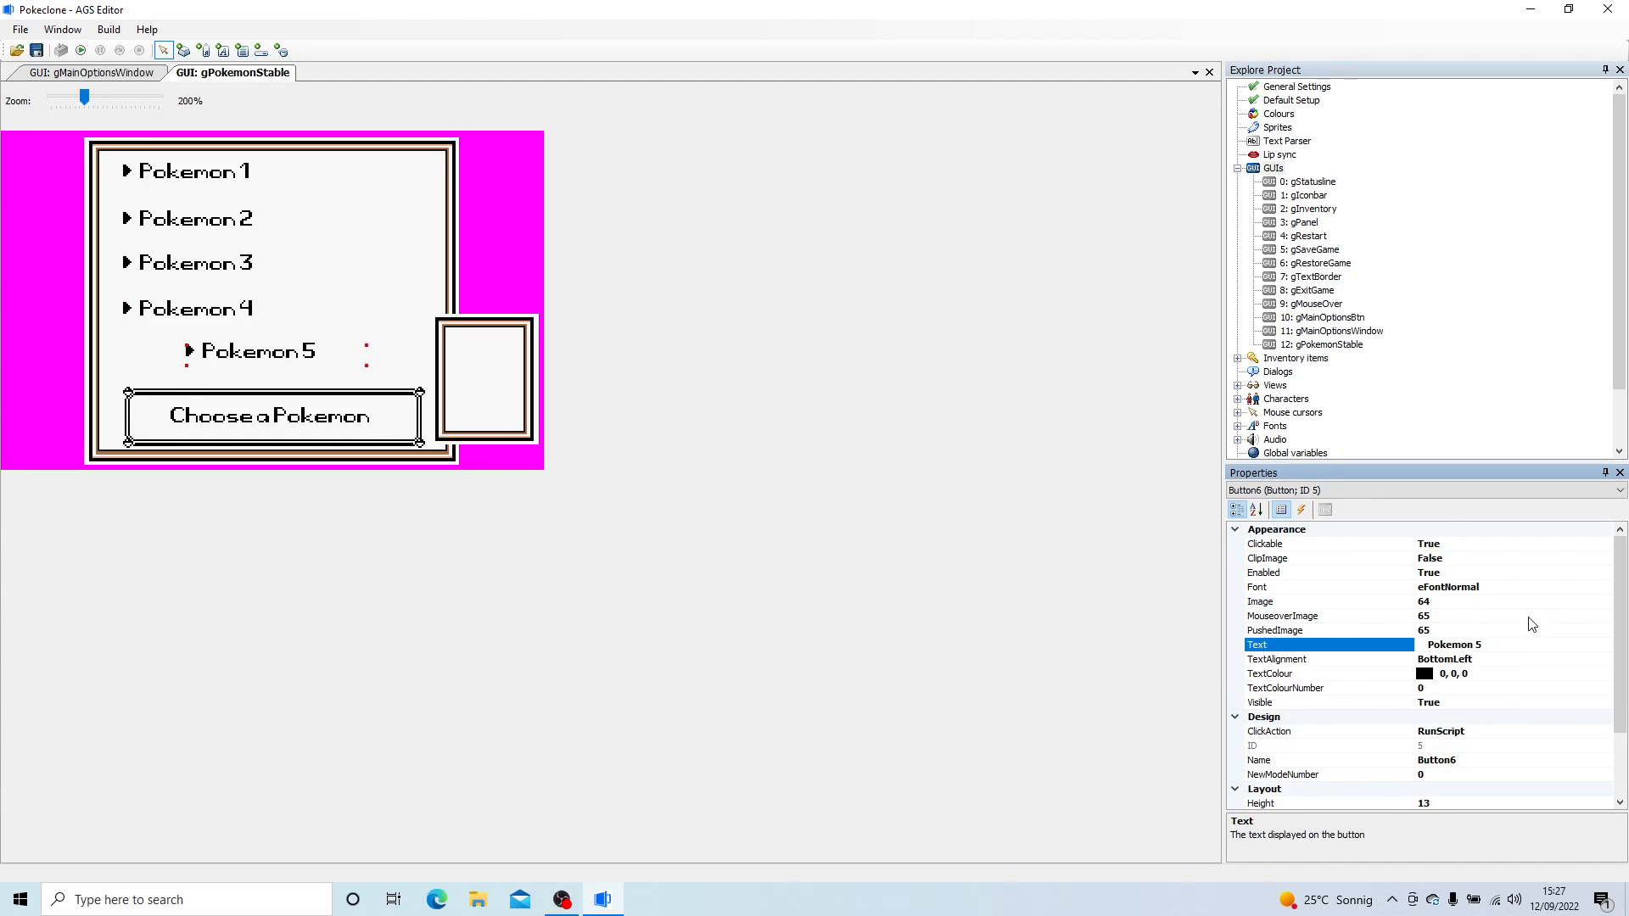
- Move the Pokemon buttons closer together into an evenly spaced column, aligning Pokemon 5 with the others
drag(174, 218, 165, 249)
drag(169, 316, 172, 294)
drag(240, 351, 176, 320)
- Paste a sixth button copy, align it below Pokemon 5 and change its text to "Pokemon 6"
right_click(180, 357)
click(259, 364)
drag(252, 364, 196, 360)
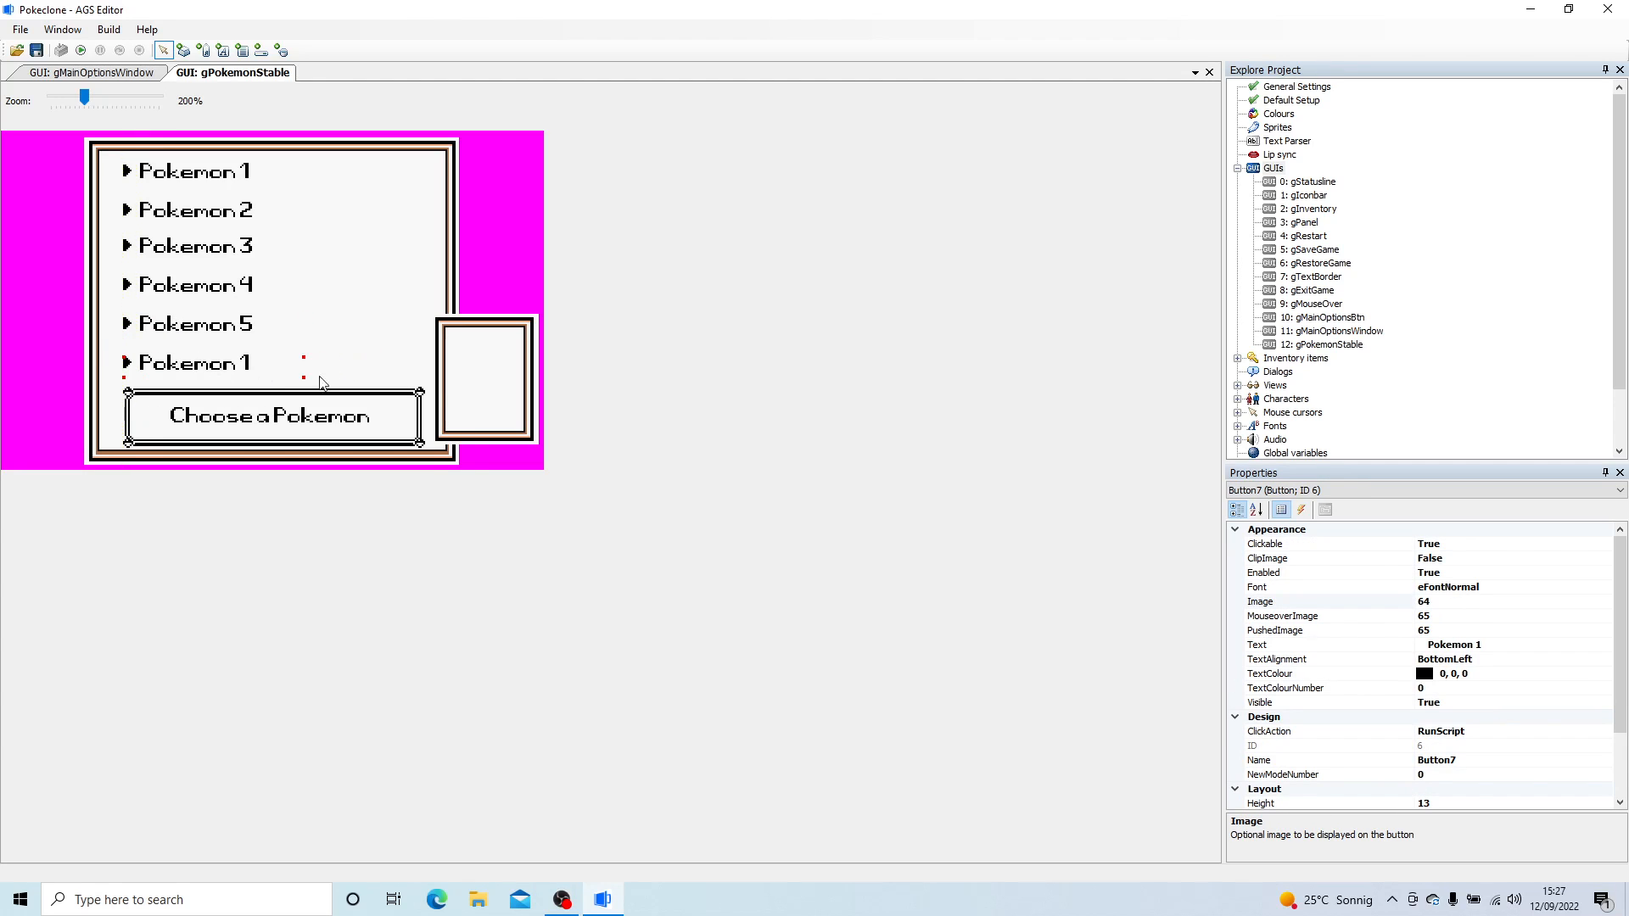
click(1524, 646)
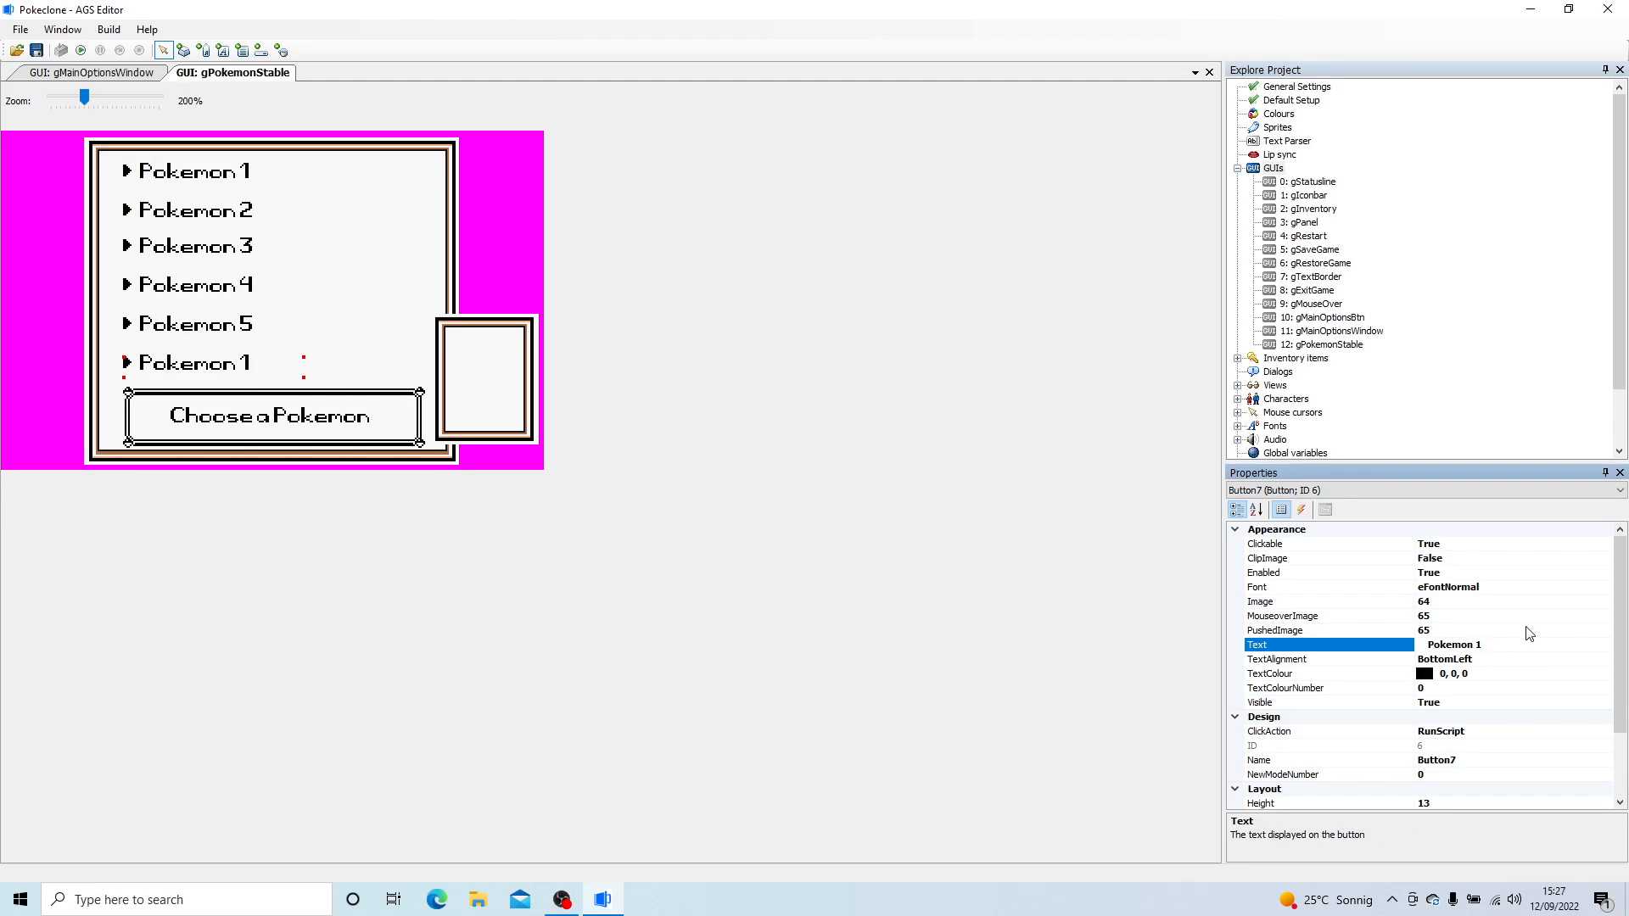
- Nudge the Pokemon 5, Pokemon 2 and Pokemon 4 buttons up slightly to even out the column spacing
click(206, 336)
drag(202, 335, 202, 333)
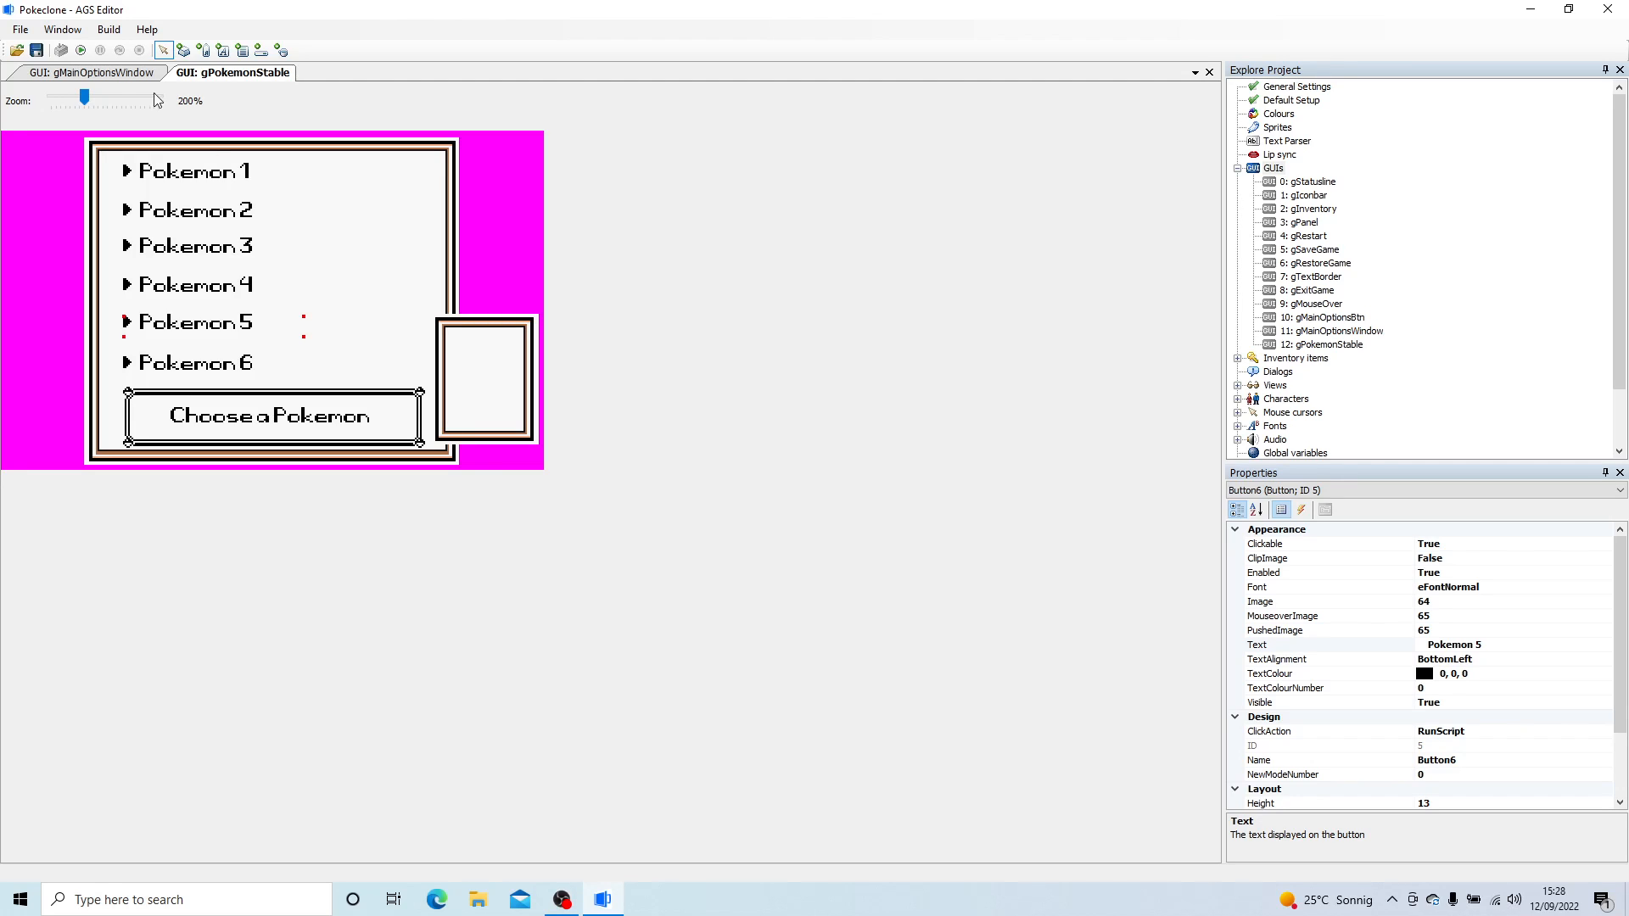
drag(166, 214, 166, 212)
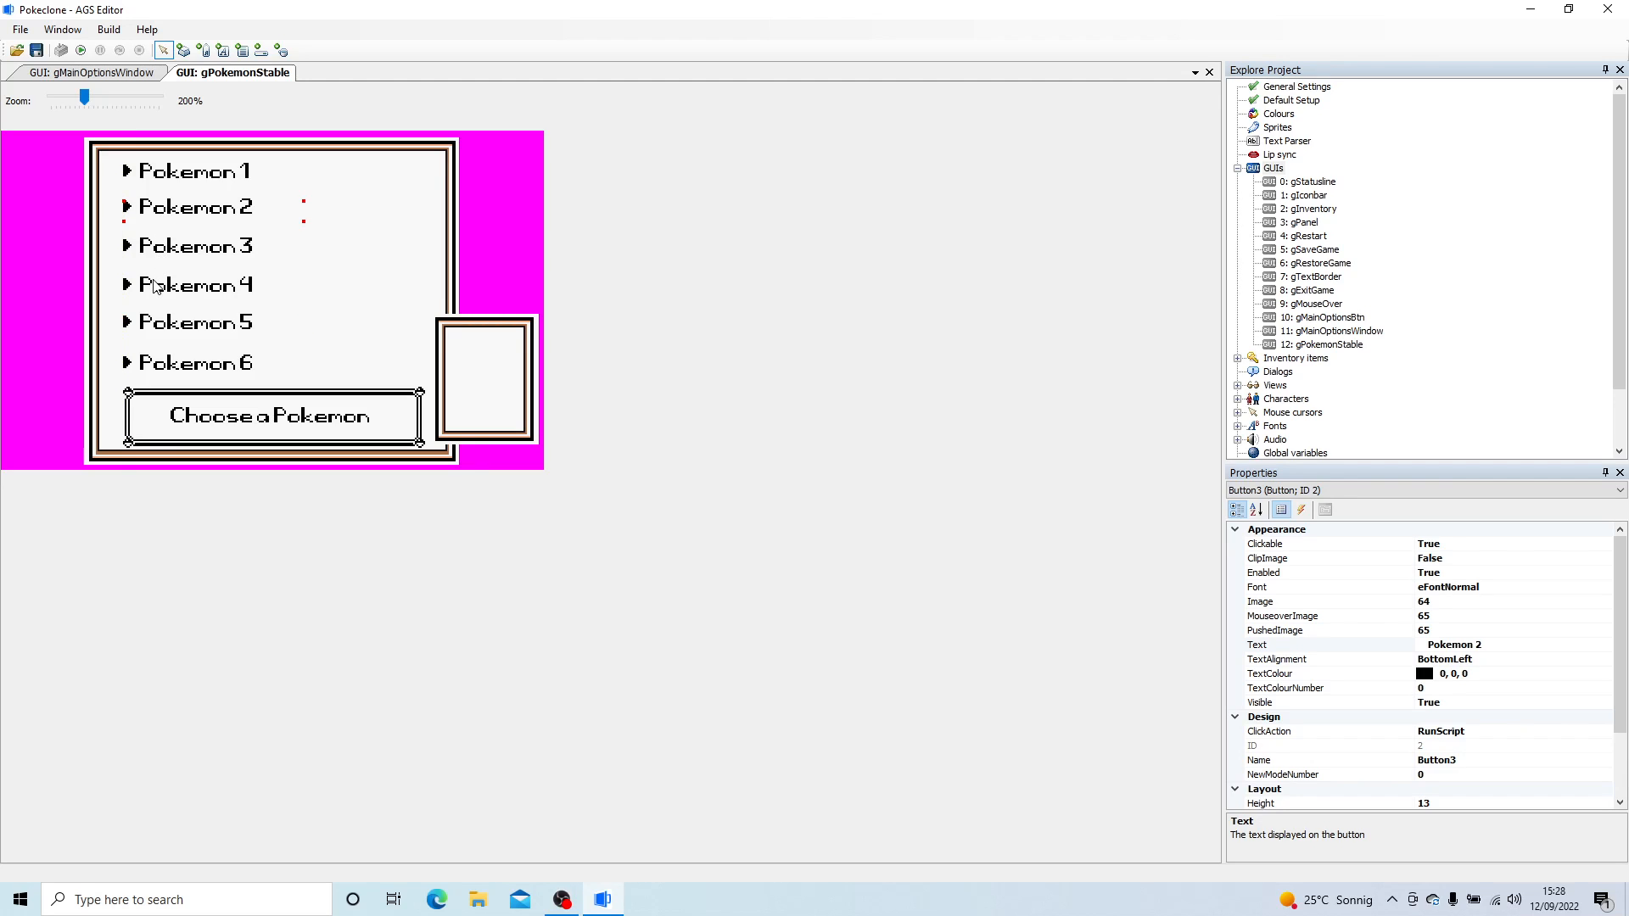
drag(156, 286, 155, 283)
click(157, 330)
- Set the script name of the Pokemon 1 button to bStable1
click(171, 180)
click(1452, 760)
text(b)
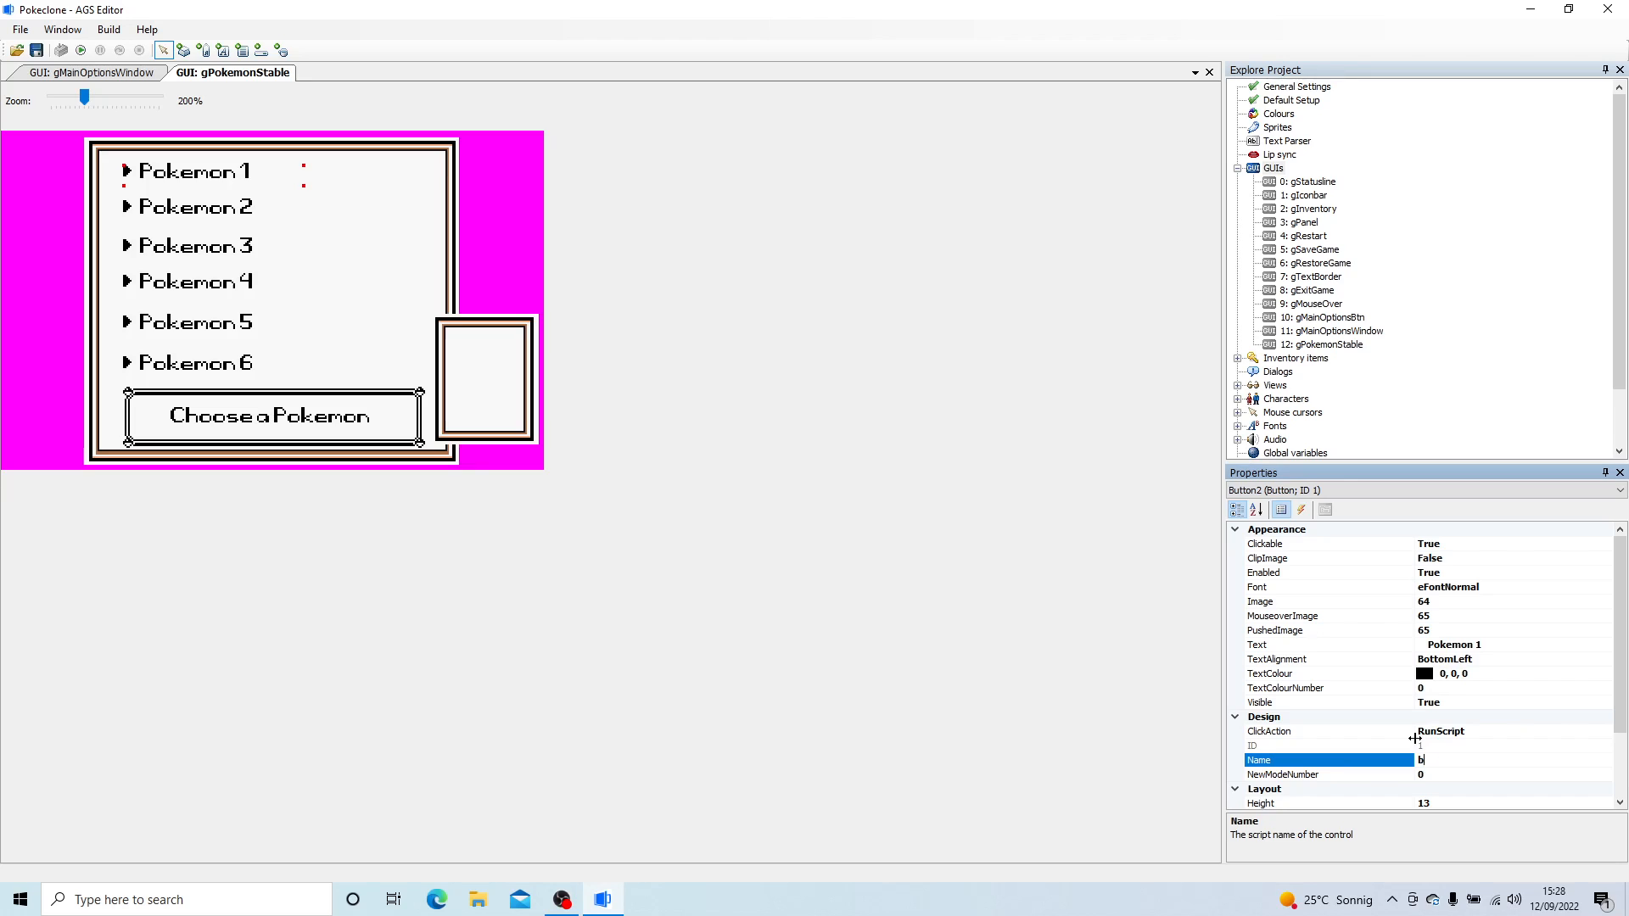
text(Stable1)
key(Return)
- Set the script name of the Pokemon 2 button to bStable2
click(215, 218)
double_click(1328, 762)
text(bTtable2)
key(Return)
- Set the script name of the Pokemon 3 button to bStable3
click(260, 252)
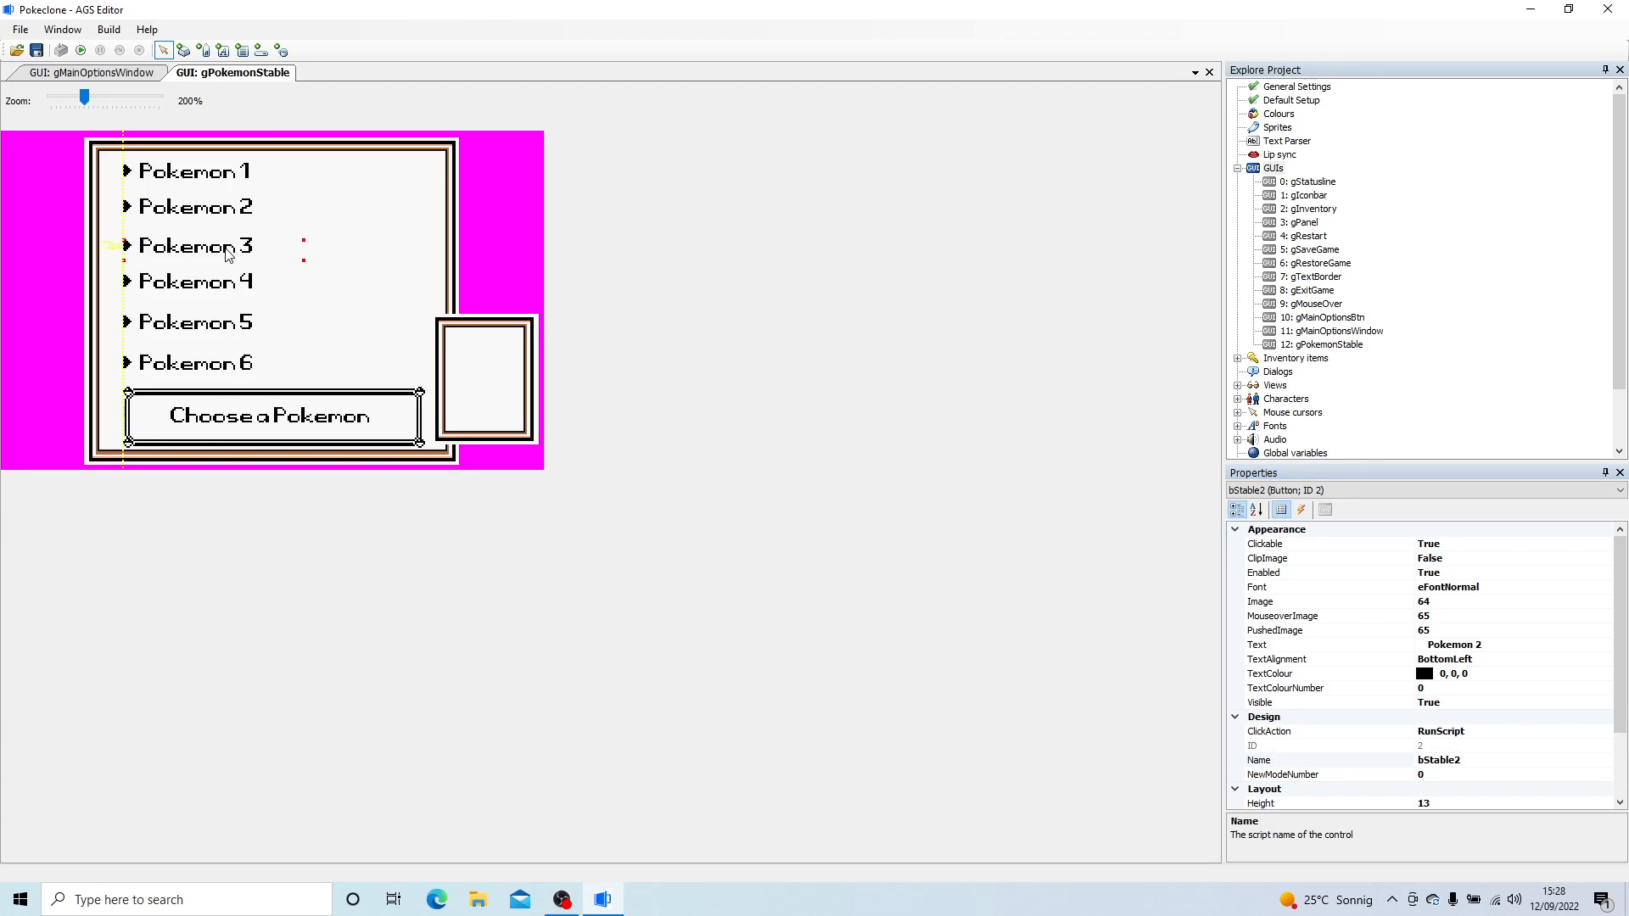
click(1481, 737)
click(1482, 760)
drag(1482, 760, 1103, 736)
click(1470, 760)
text(bStable3)
key(Return)
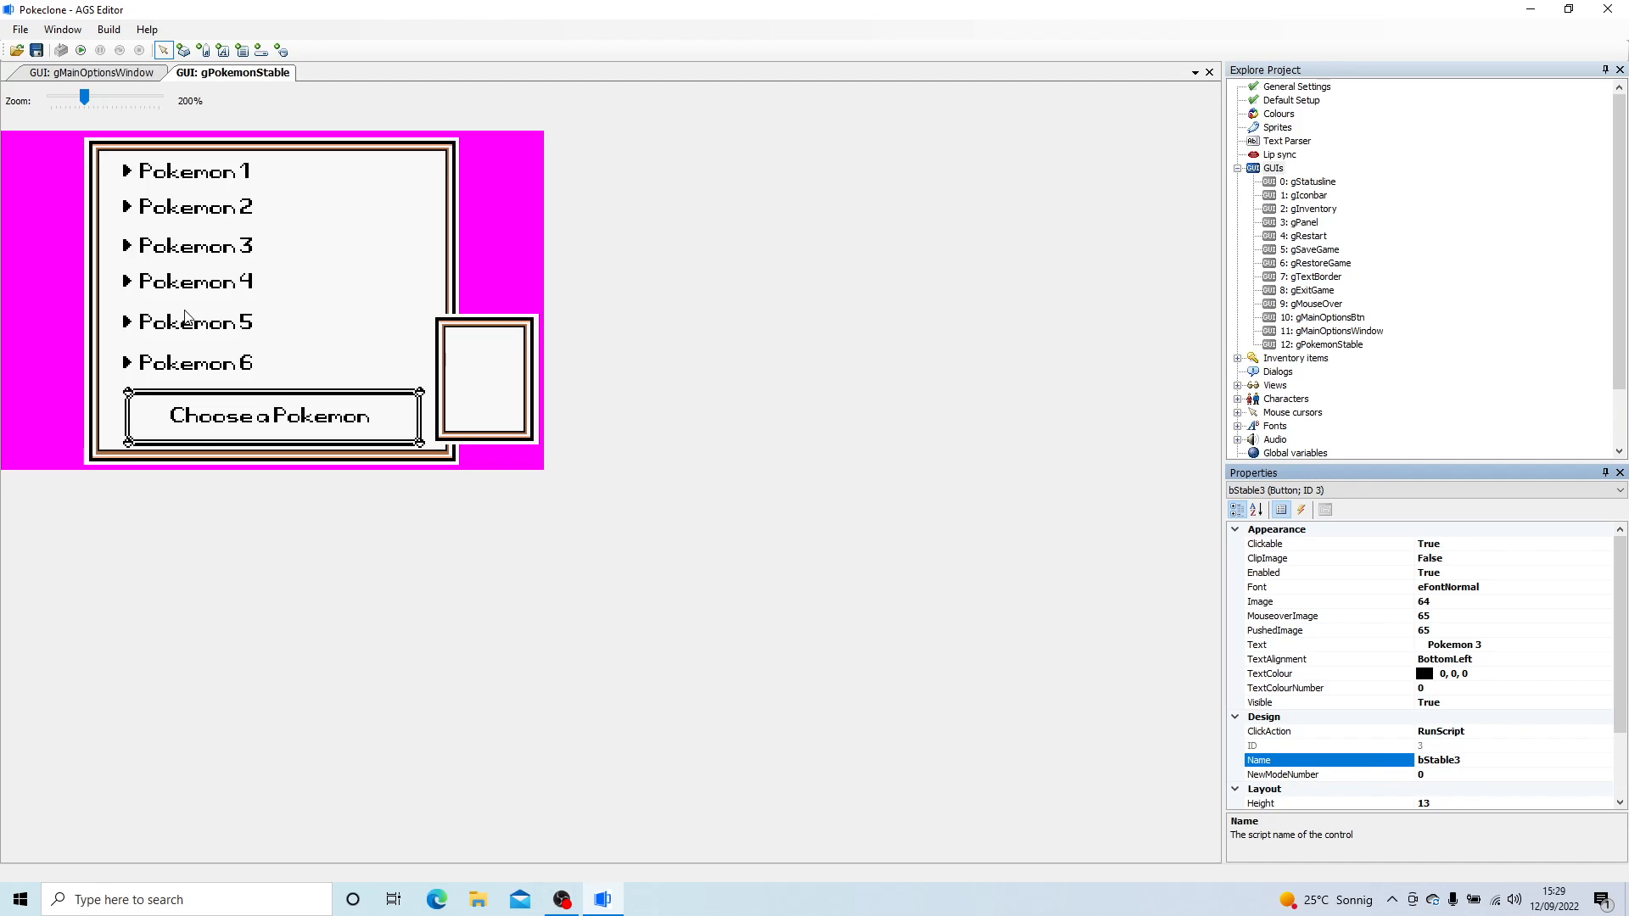
- Set the script name of the Pokemon 4 button to bStable4, without a space before the number
click(180, 288)
click(1335, 757)
text(bStable 4)
key(Return)
key(Return)
click(1458, 761)
key(BackSpace)
key(Return)
- Set the script name of the Pokemon 5 button to bStable5
click(143, 324)
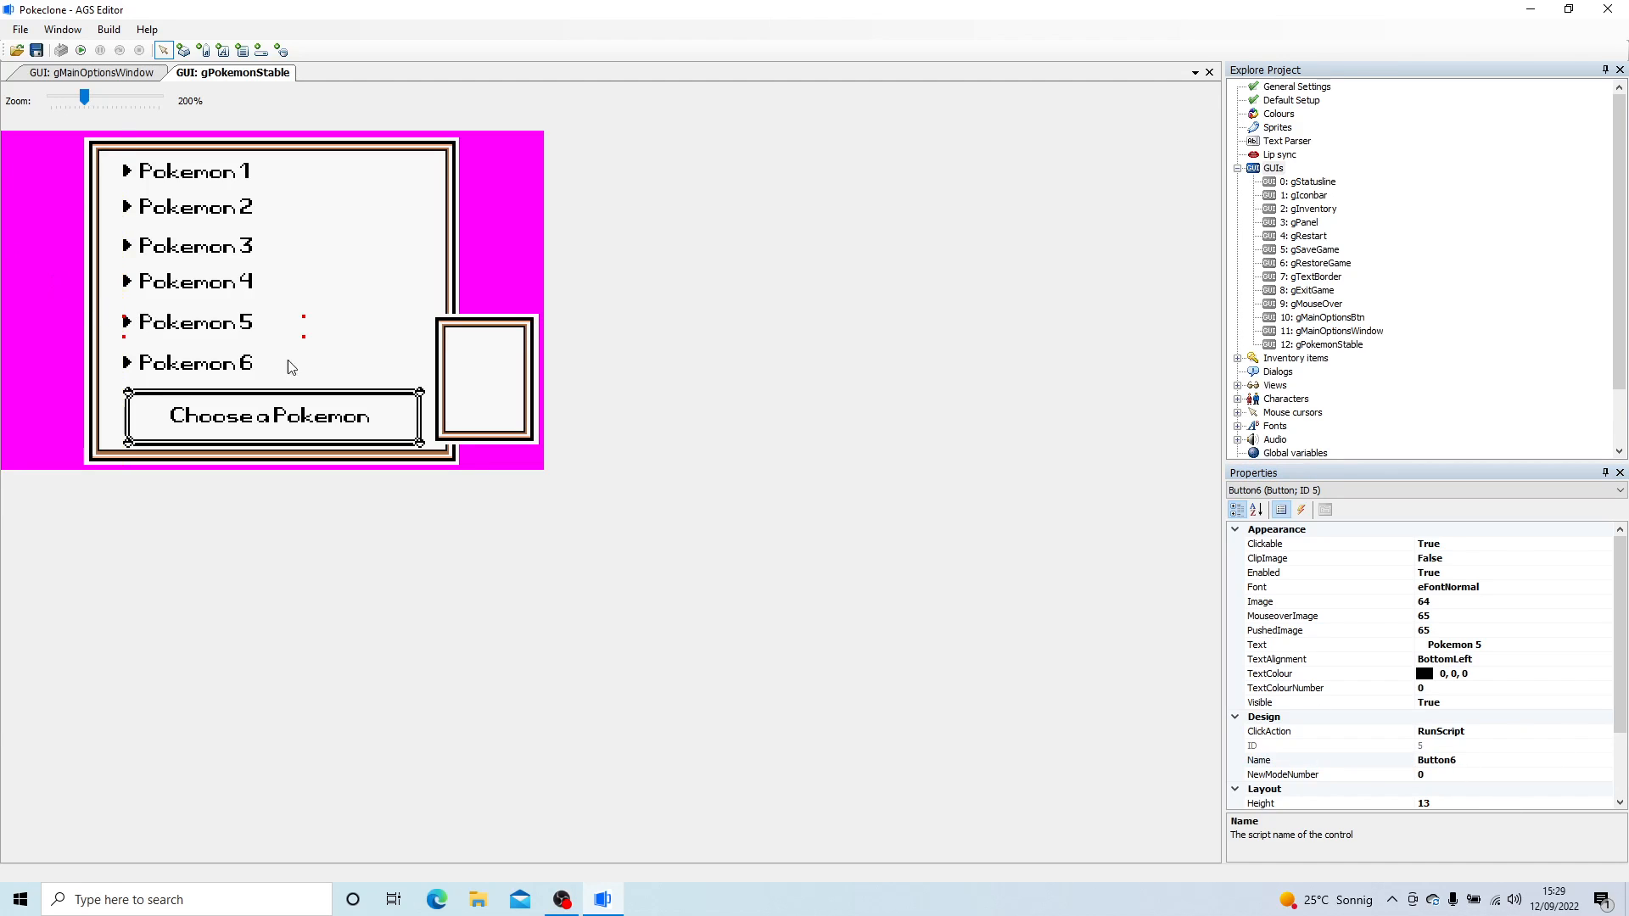
click(1480, 760)
text(bStable5)
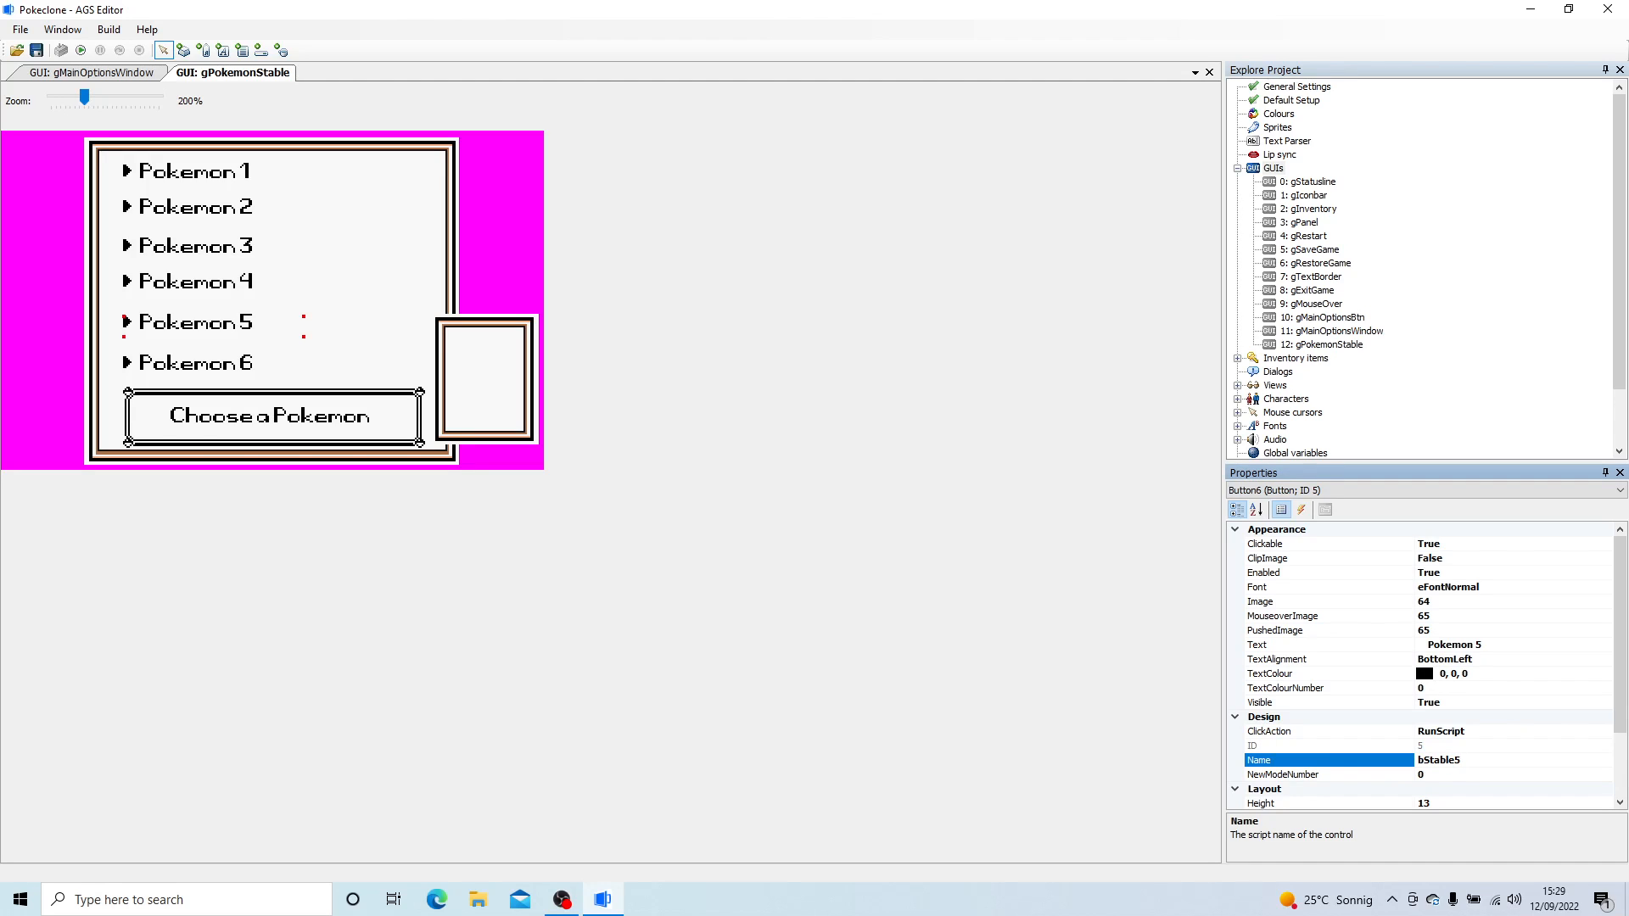
key(Return)
- Set the script name of the Pokemon 6 button to bStable6
click(162, 374)
click(1476, 759)
text(bStable6)
key(Return)
drag(174, 284, 174, 285)
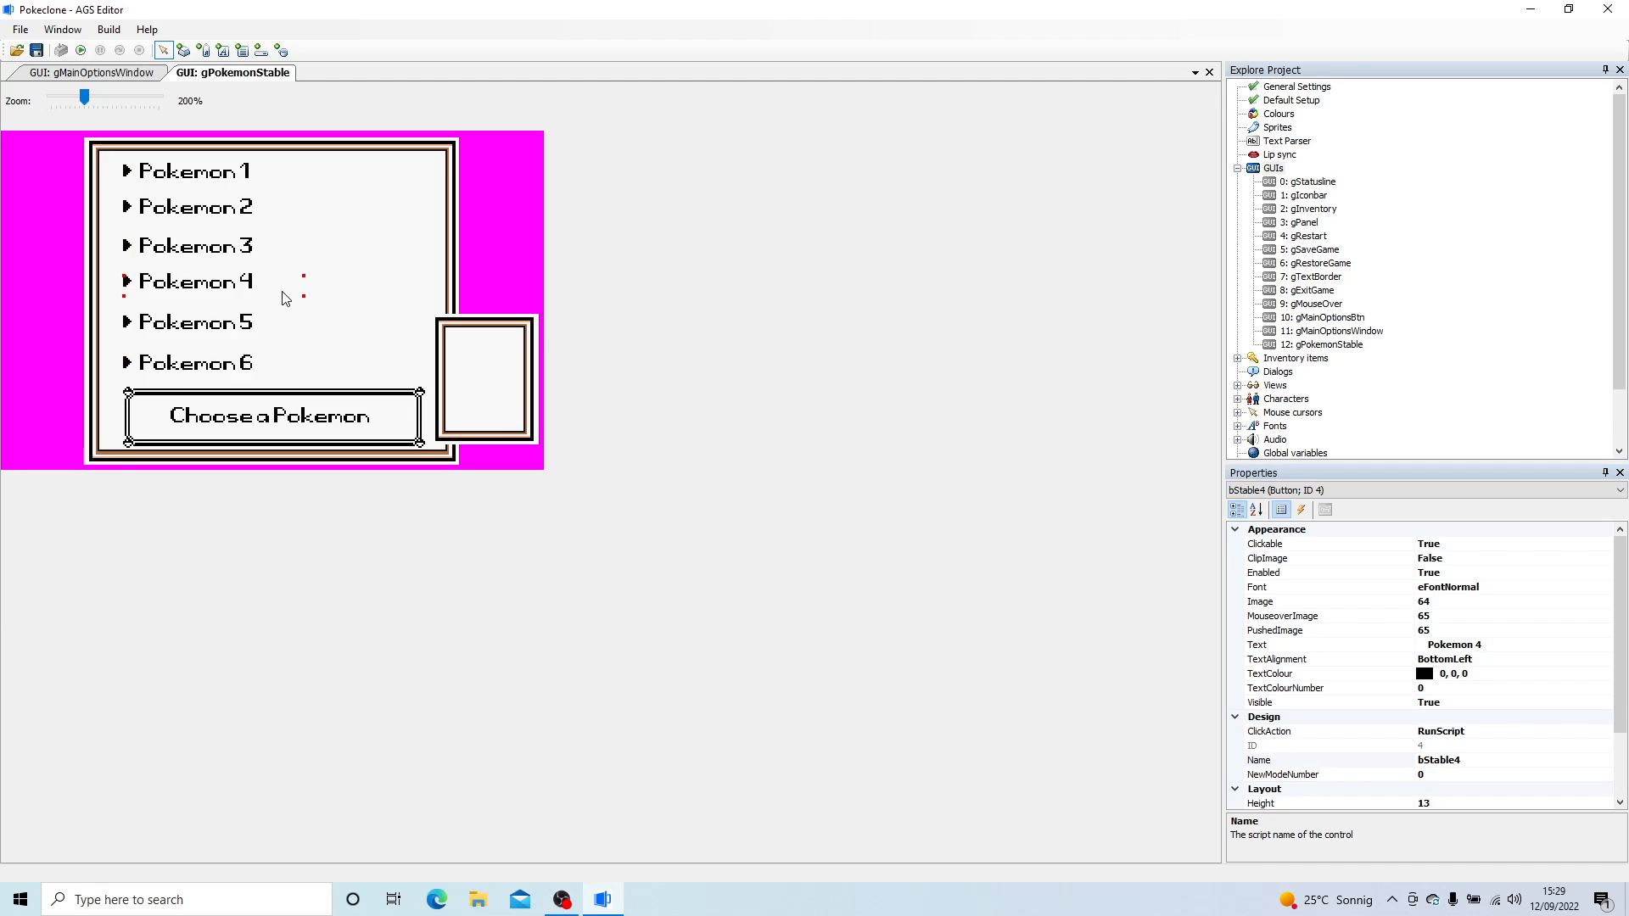
click(218, 173)
right_click(216, 174)
click(258, 246)
right_click(339, 177)
click(369, 188)
drag(367, 188, 335, 180)
right_click(337, 180)
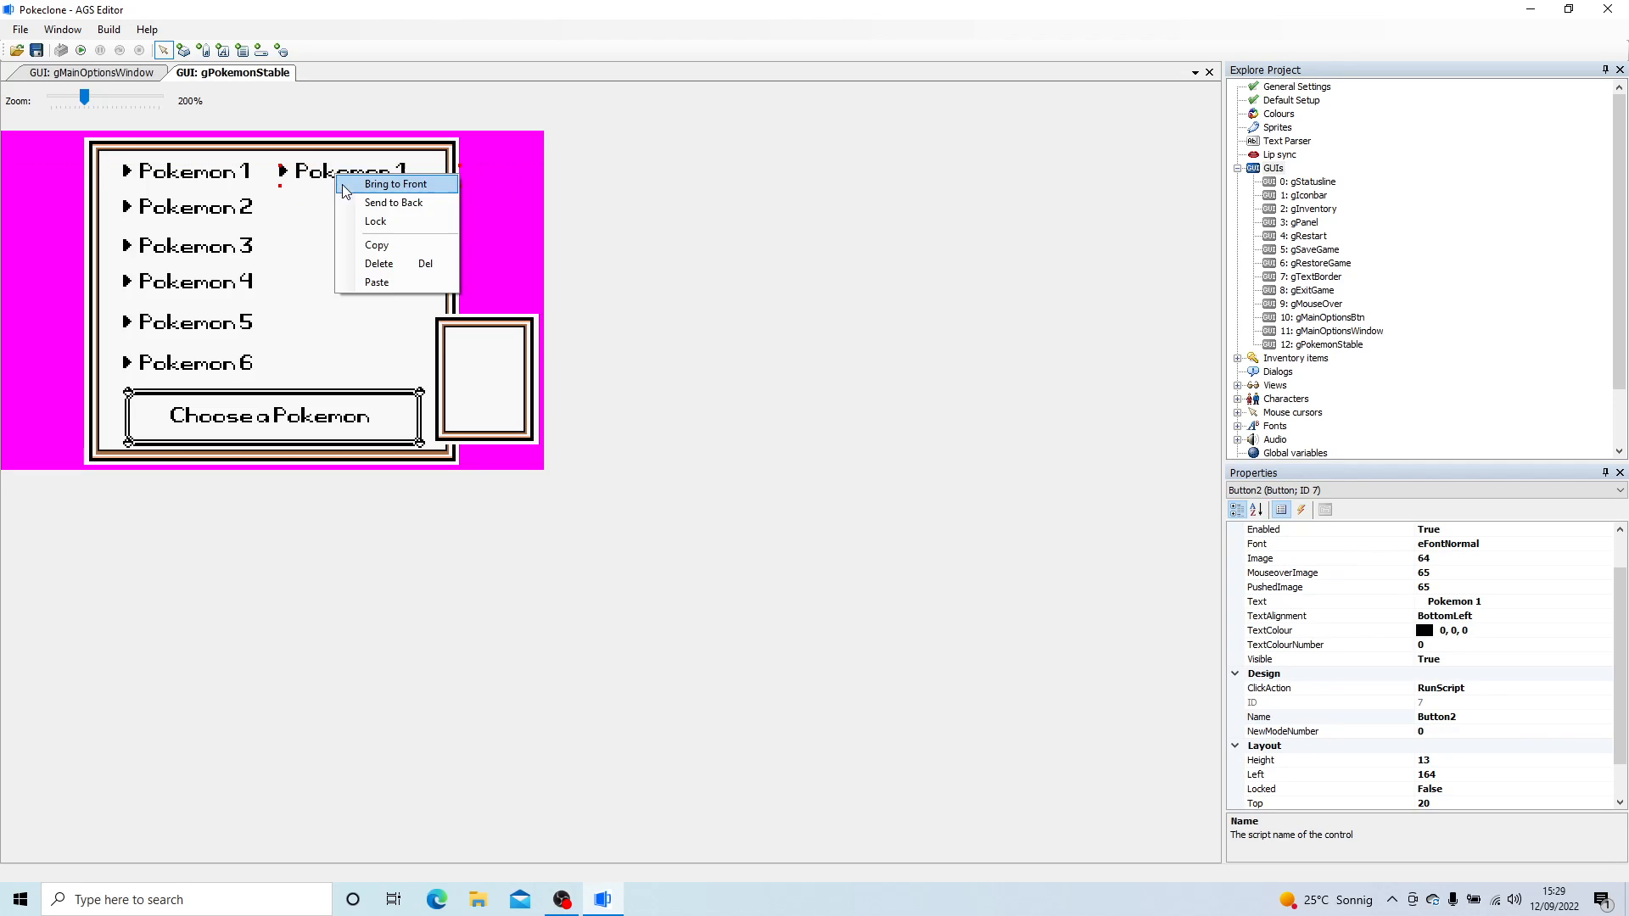
click(386, 265)
- Lock all six Pokemon buttons, from Pokemon 1 to Pokemon 6, in place on the stable window
right_click(234, 166)
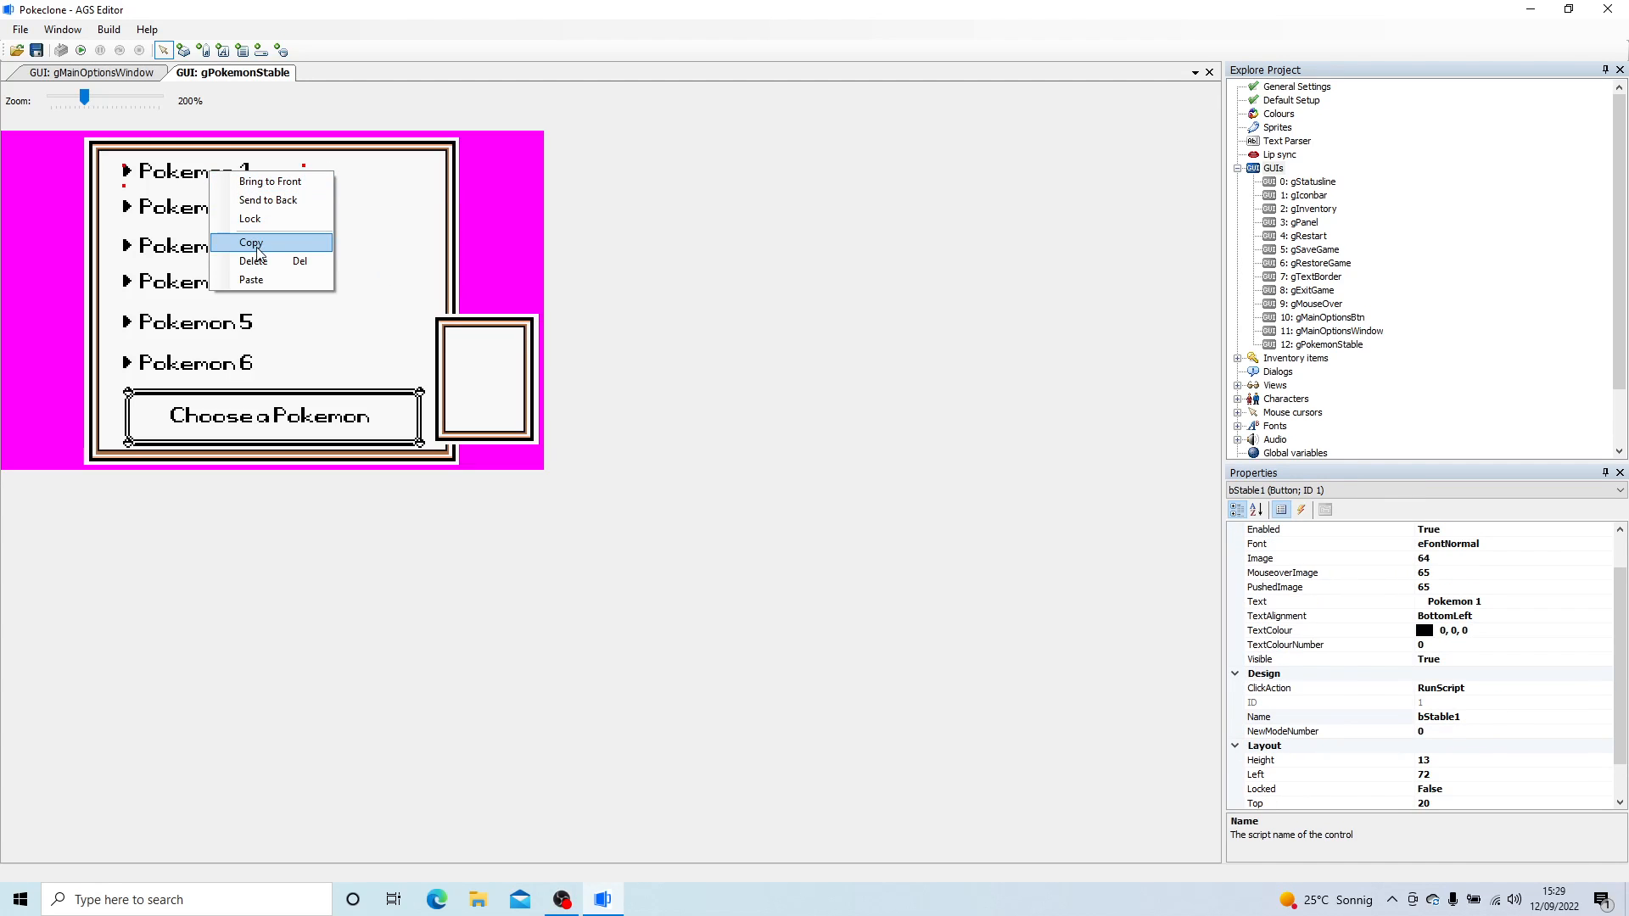
click(258, 222)
right_click(212, 206)
click(255, 255)
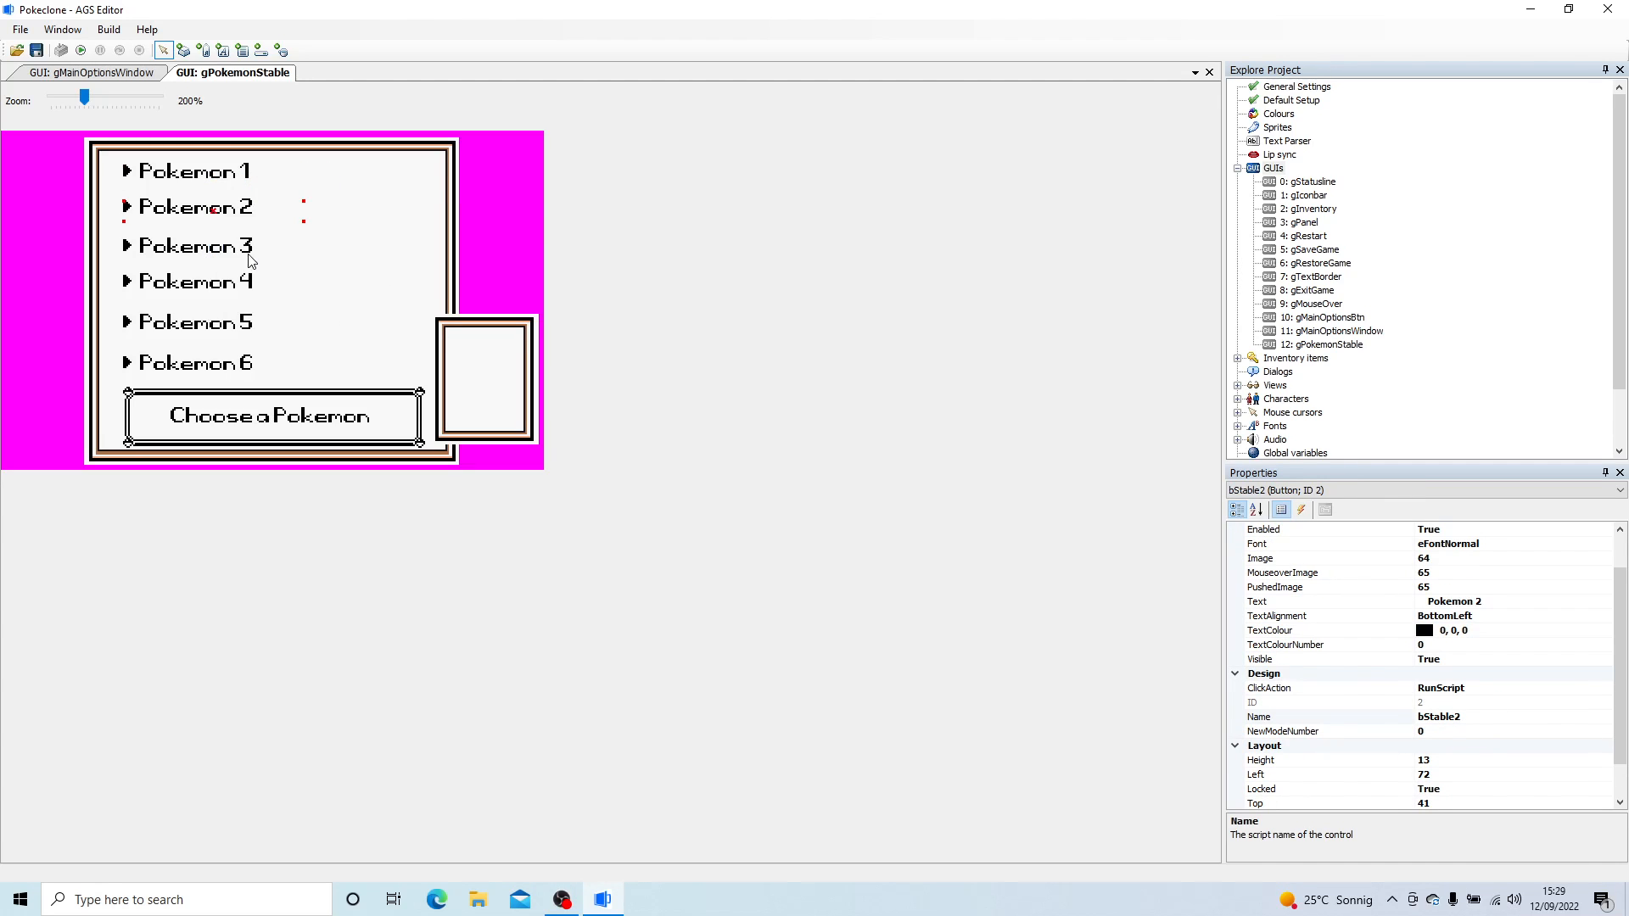
right_click(185, 243)
right_click(169, 252)
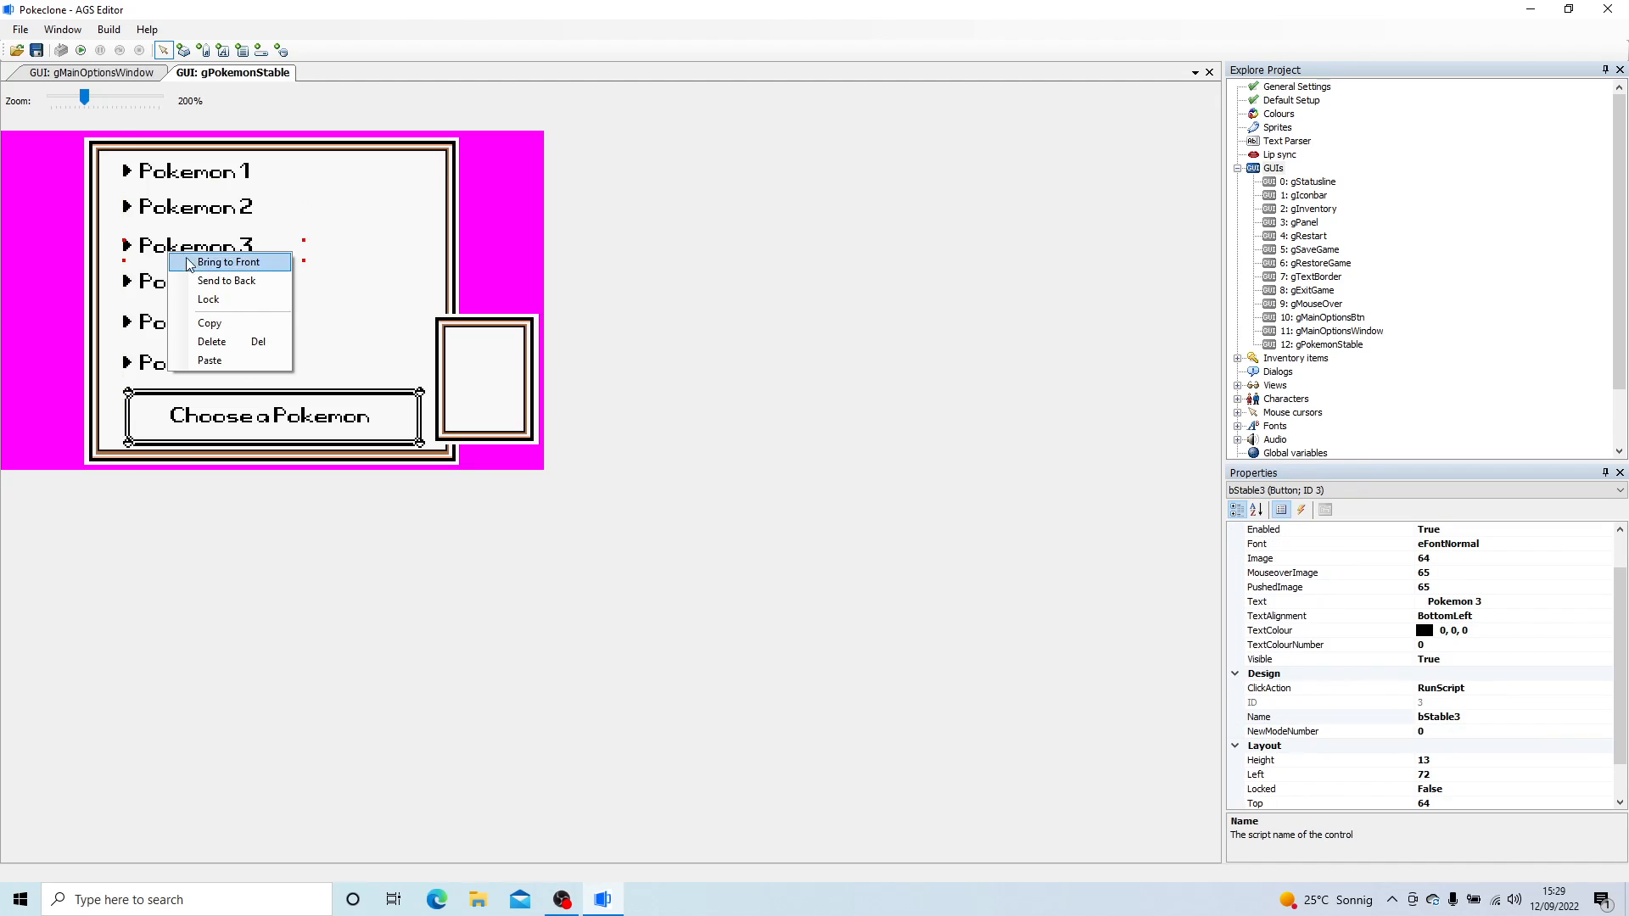
click(246, 299)
right_click(203, 284)
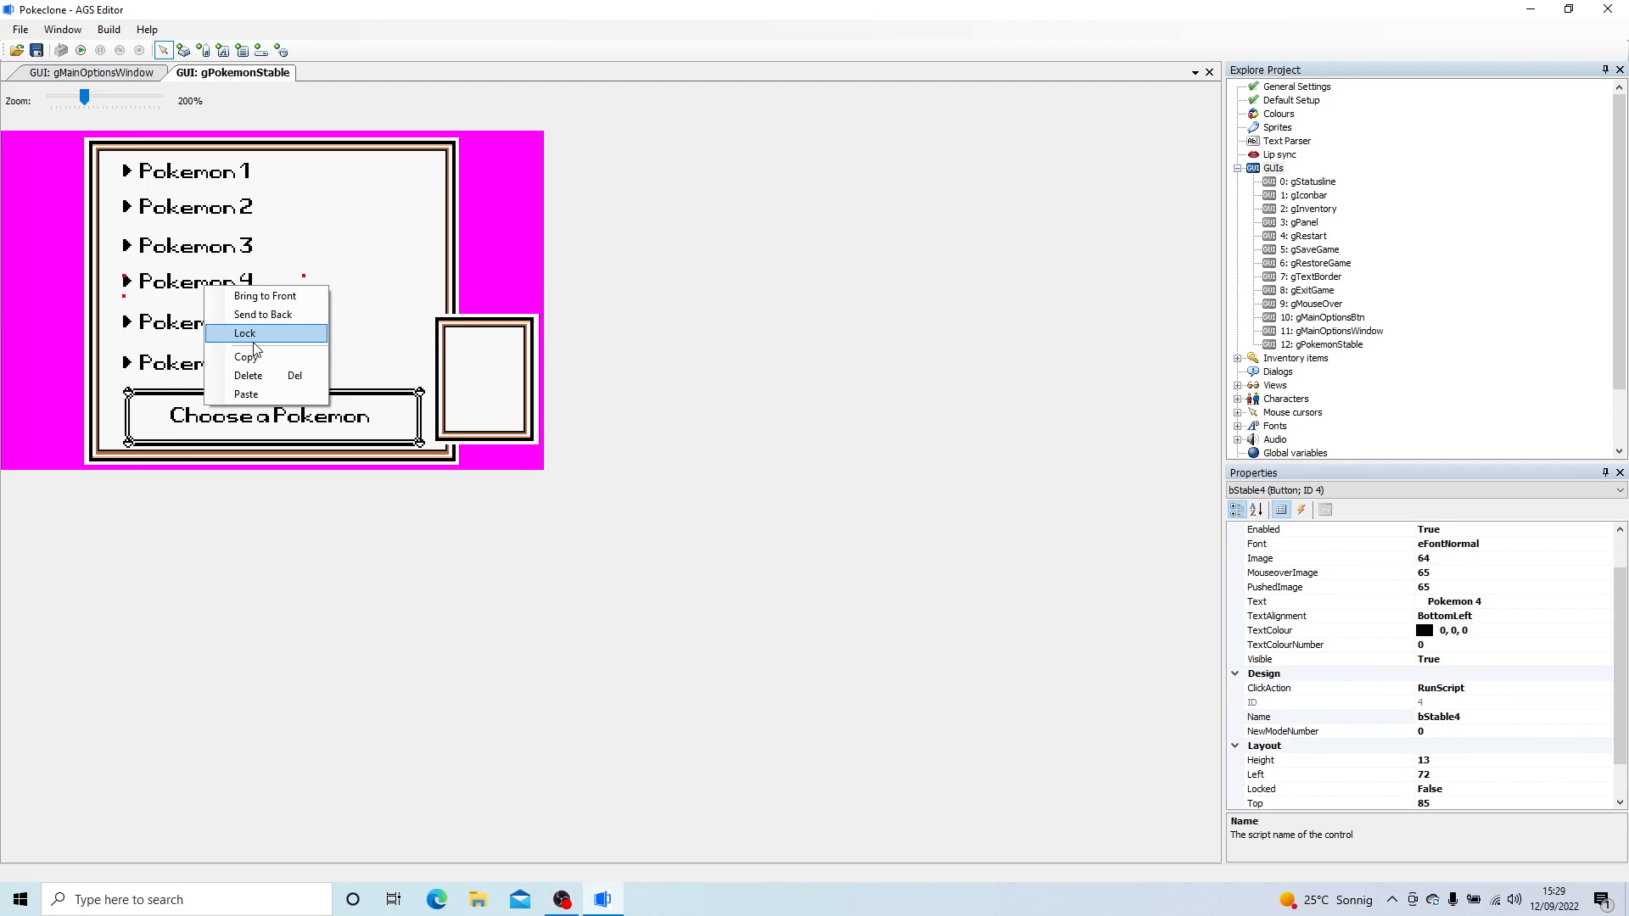
click(242, 332)
right_click(201, 323)
click(243, 372)
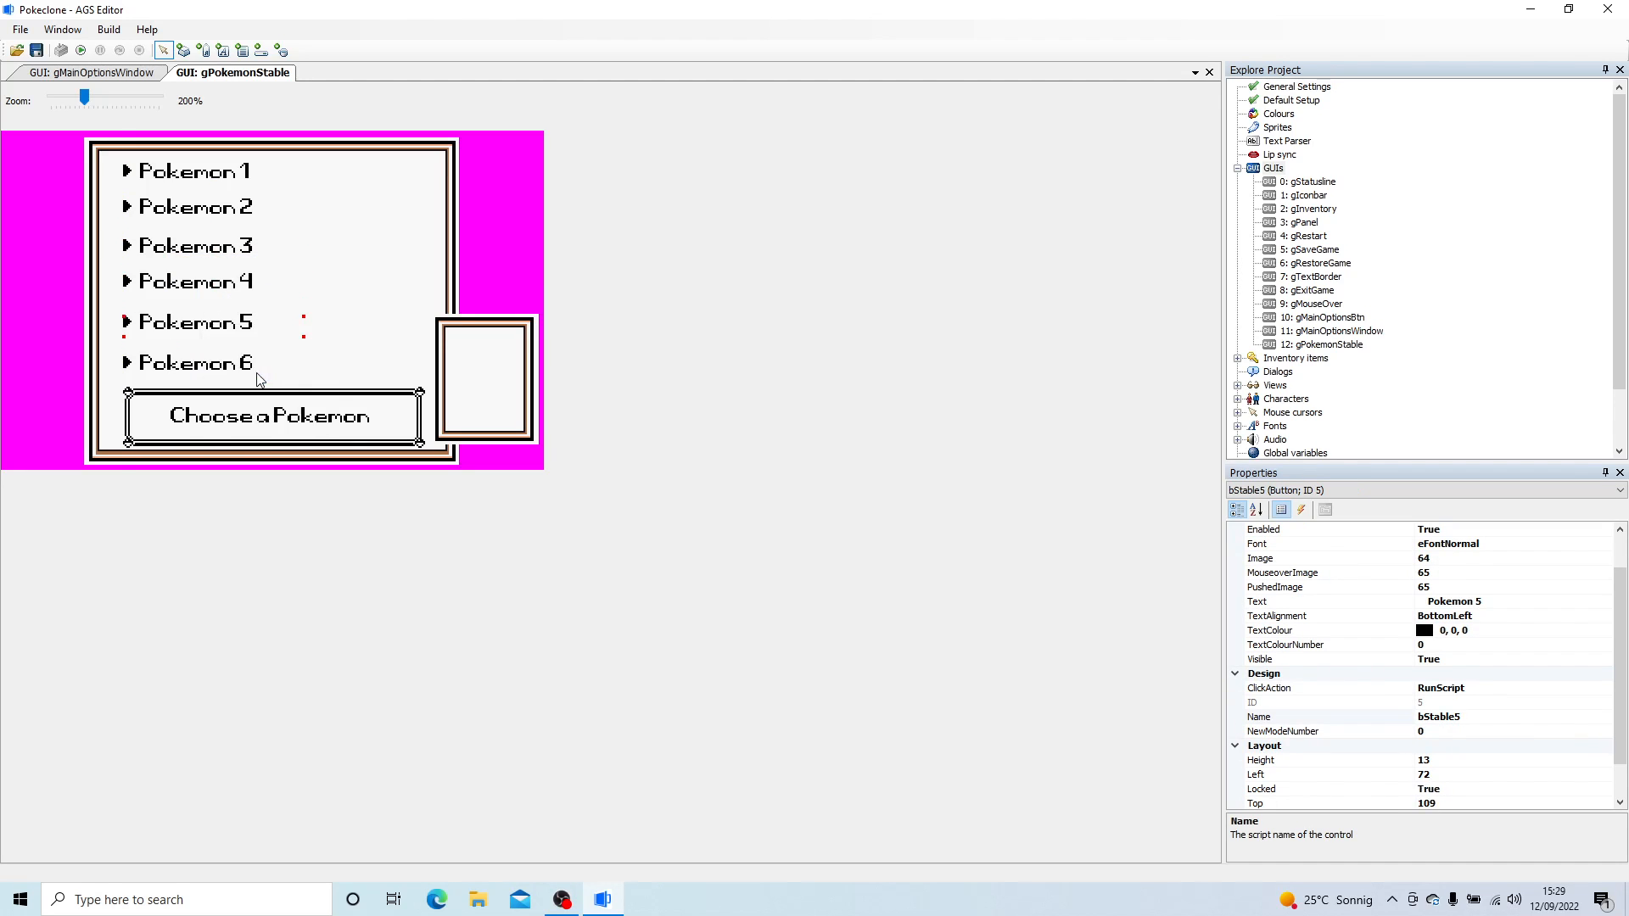
right_click(188, 367)
click(246, 420)
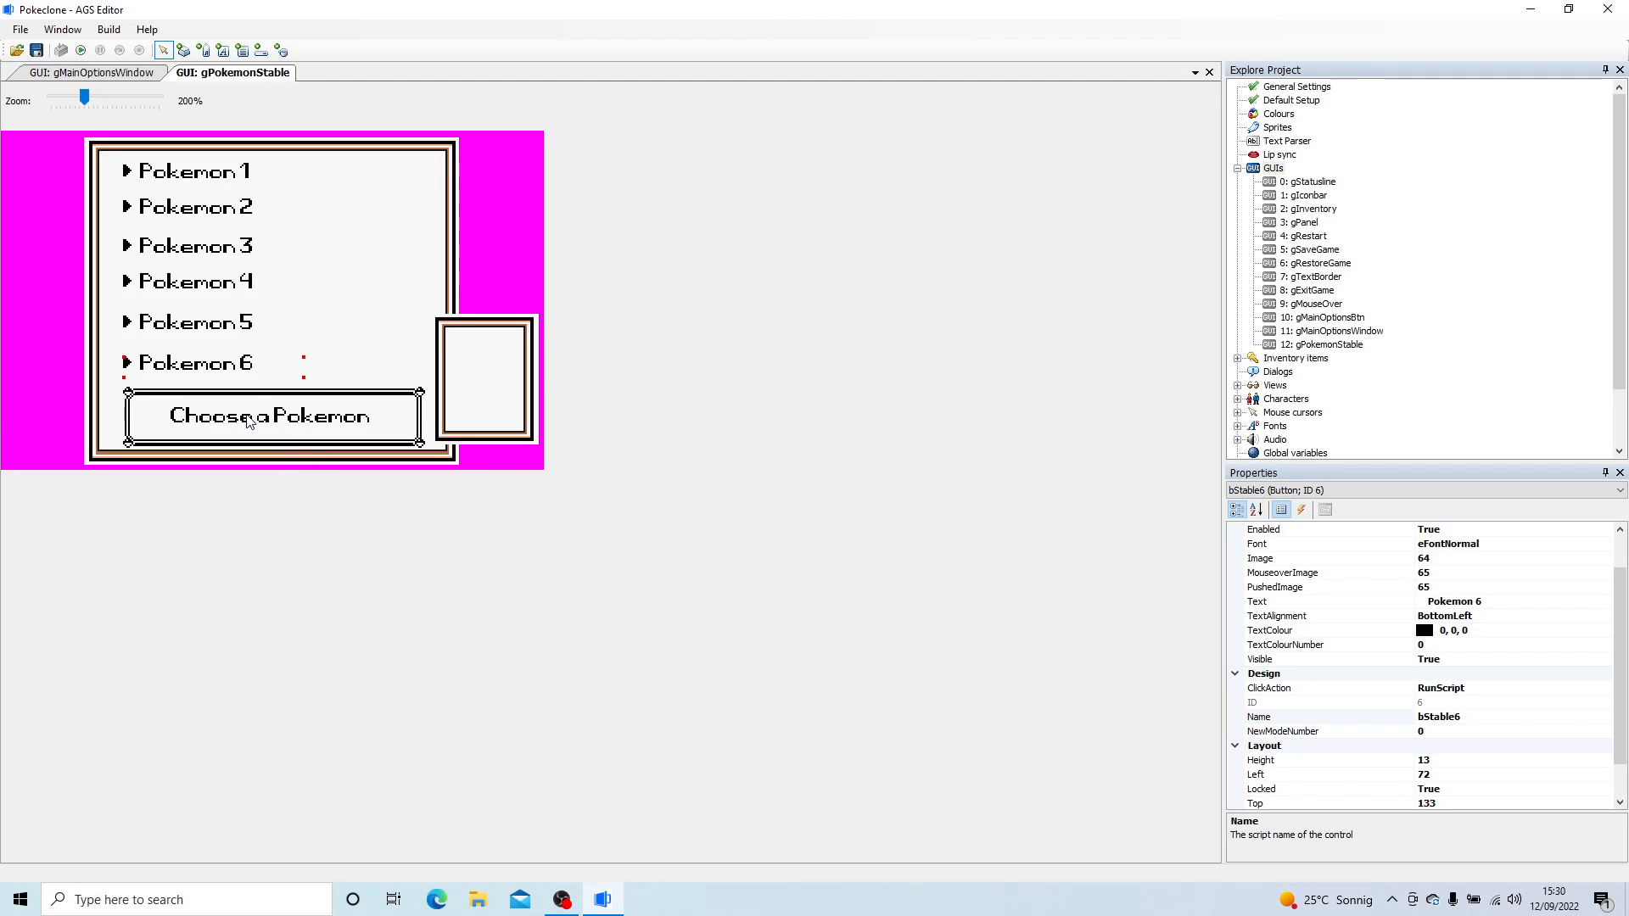
- Add a label about 39 wide and 15 high beside the Pokemon 1 button and open its text property for editing
click(203, 50)
drag(277, 161, 343, 188)
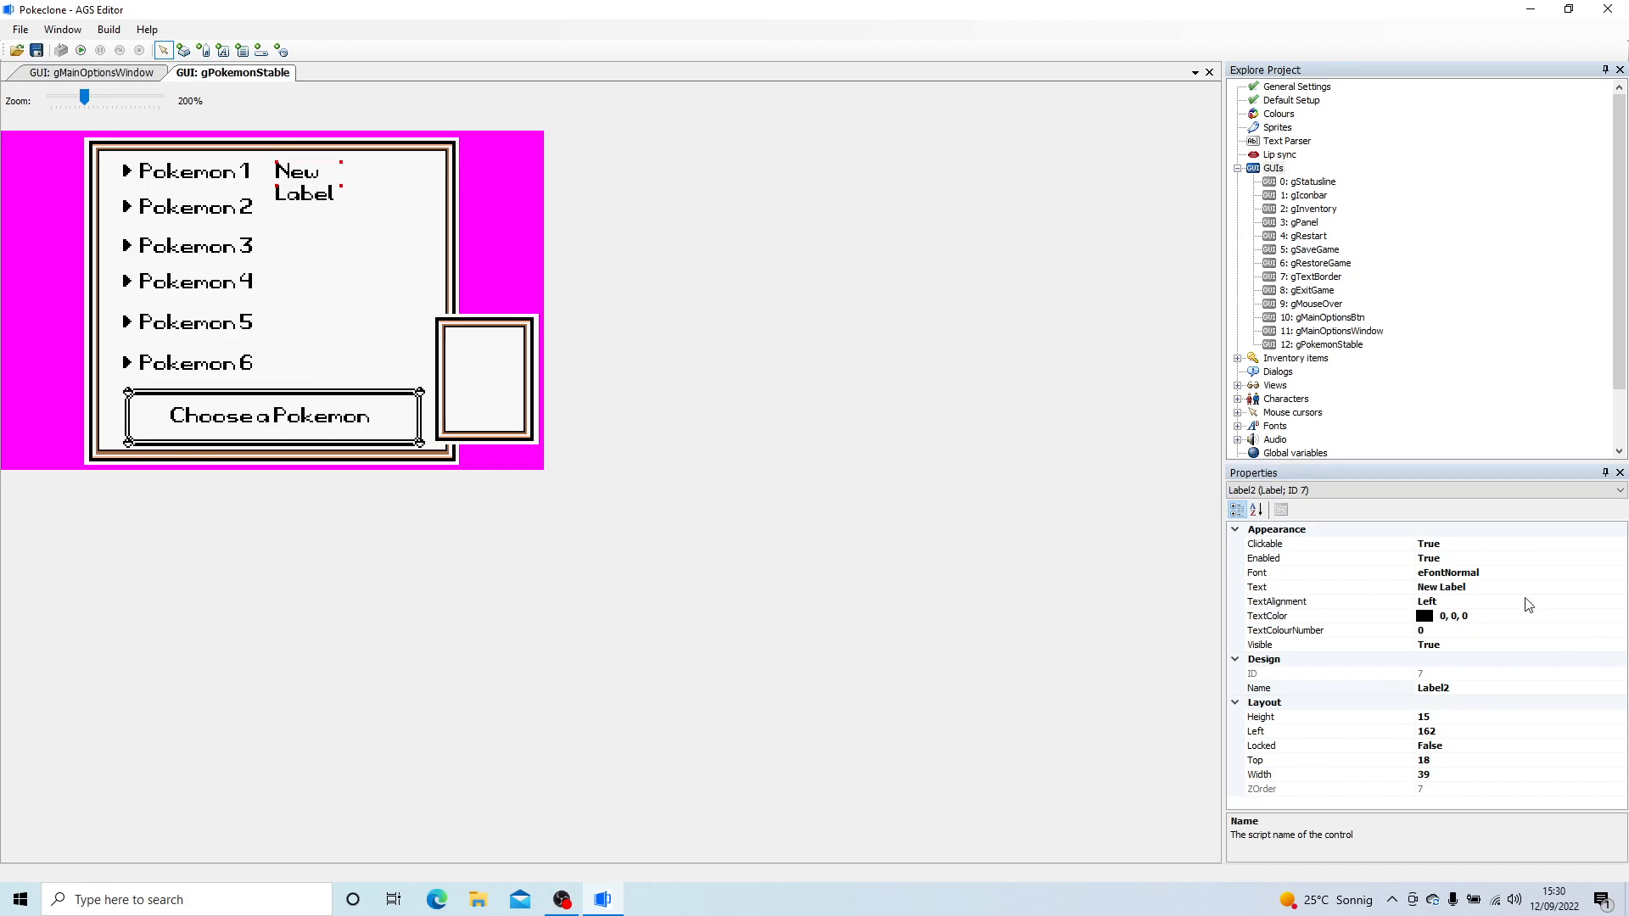
click(1467, 590)
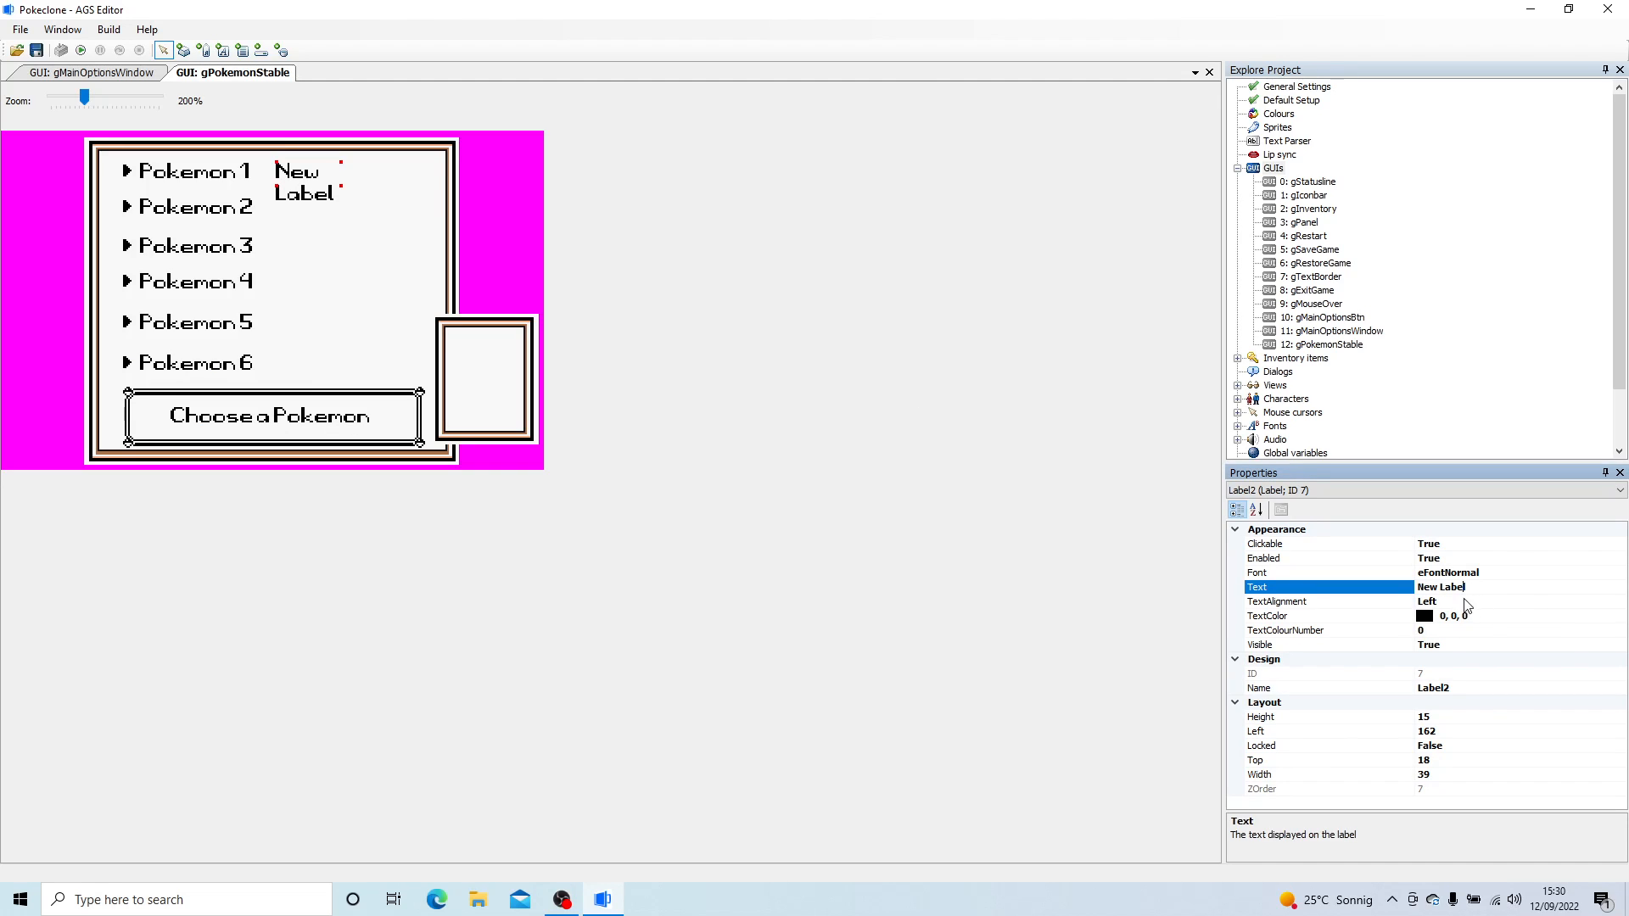
click(1488, 600)
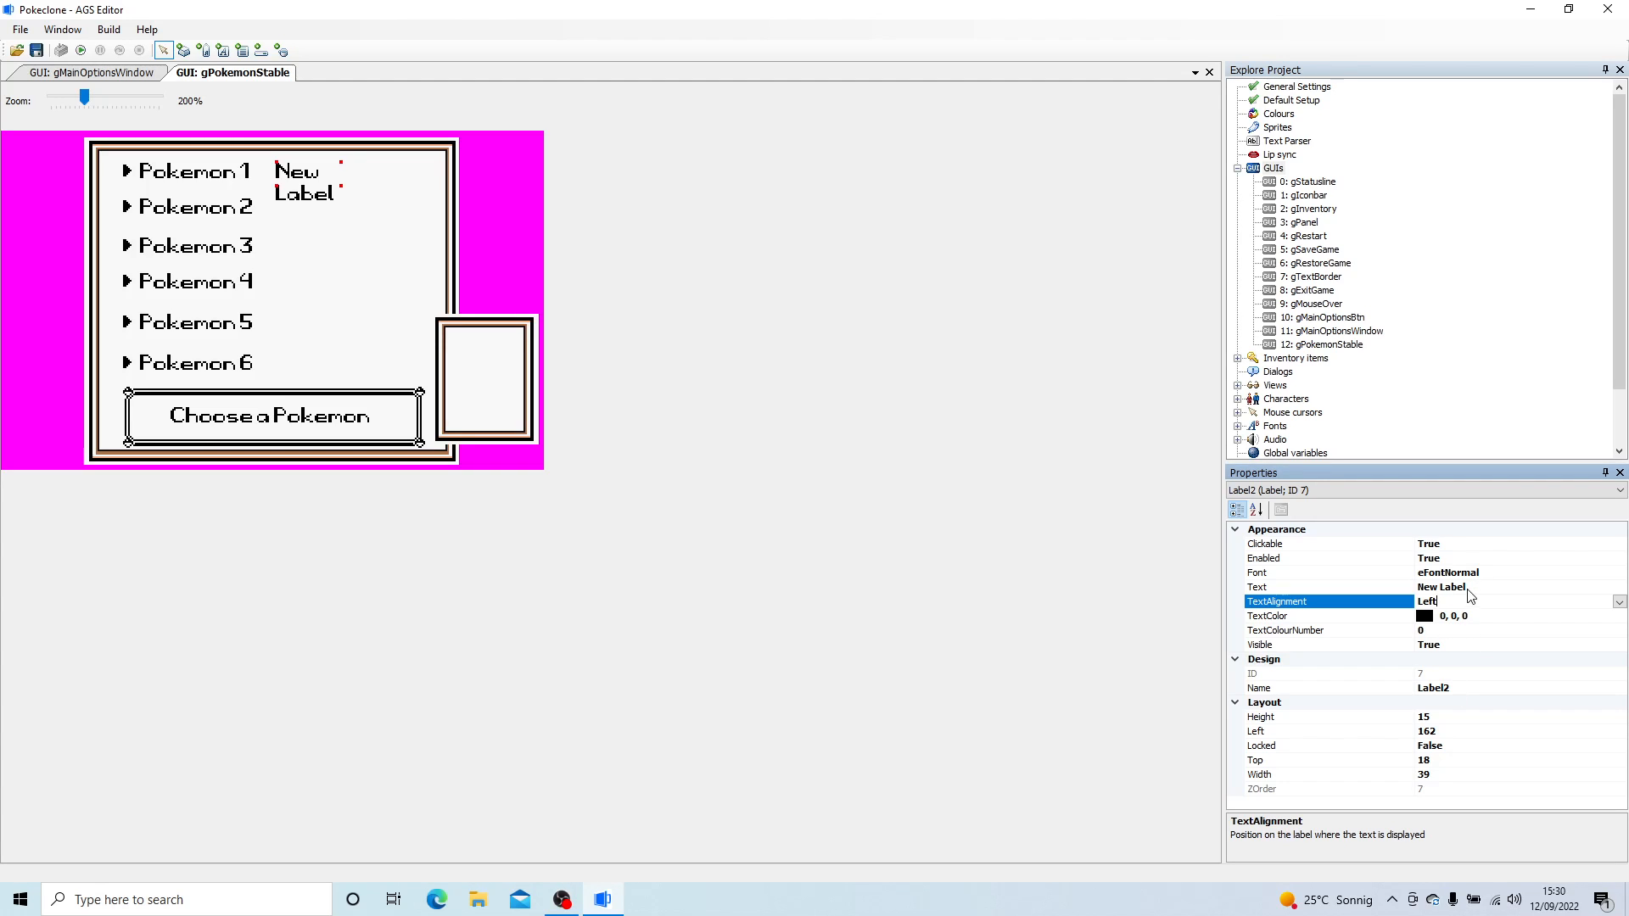
- Set the text of the new label beside the Pokemon 1 button to HP
click(1390, 584)
text(HP)
key(Return)
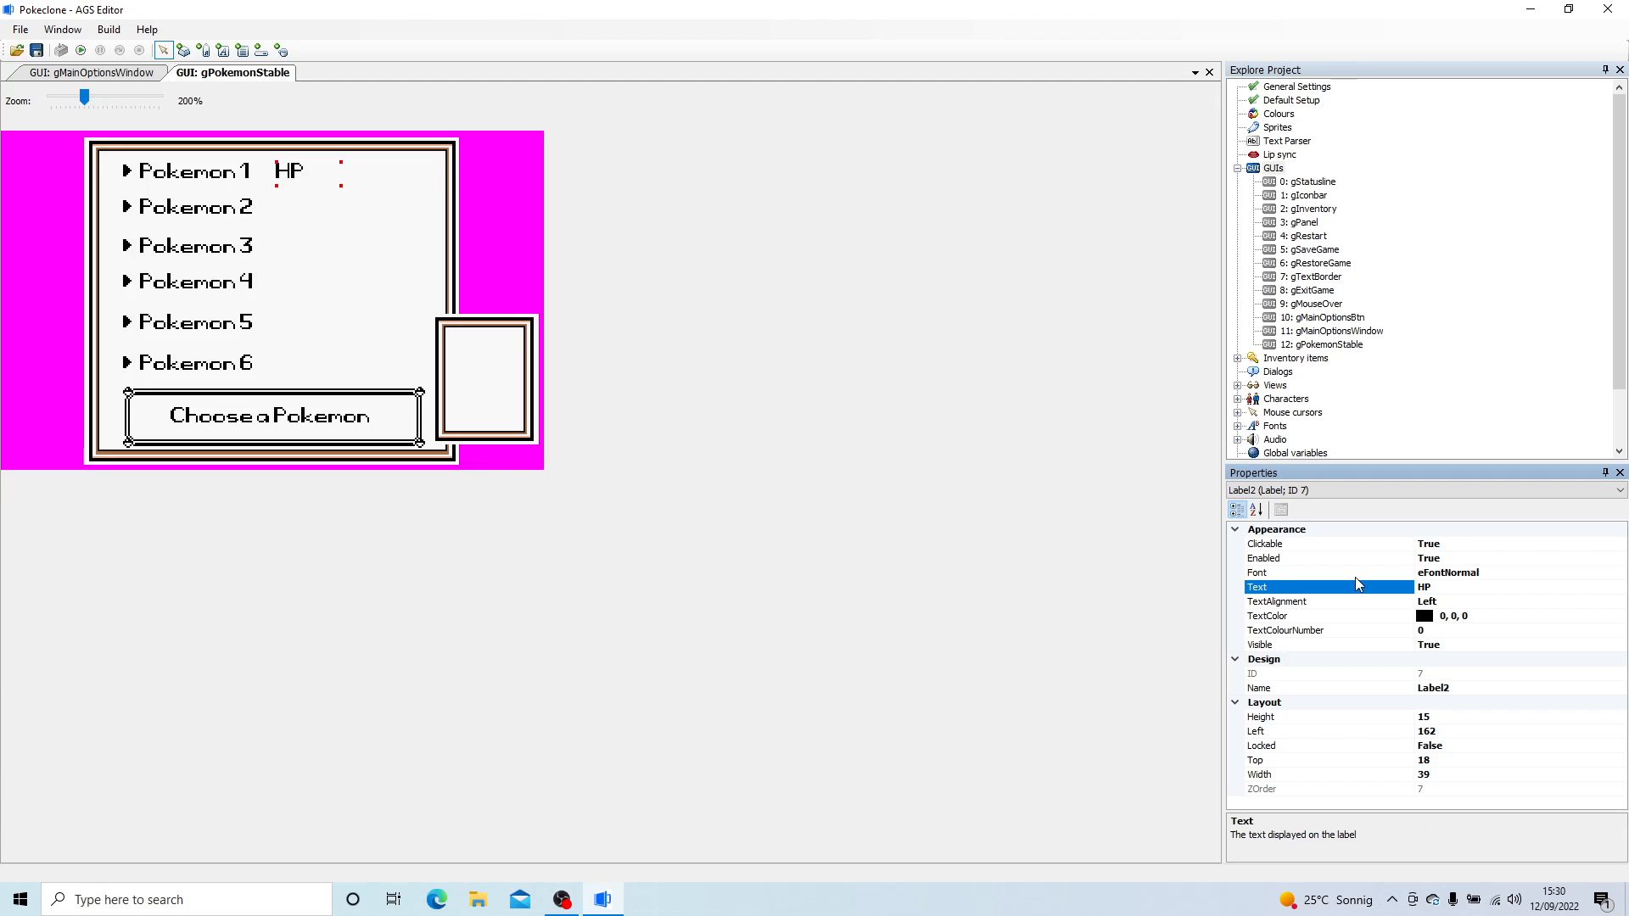
- Copy the HP label and place the duplicate beside the Pokemon 2 button
click(299, 185)
right_click(298, 179)
click(374, 257)
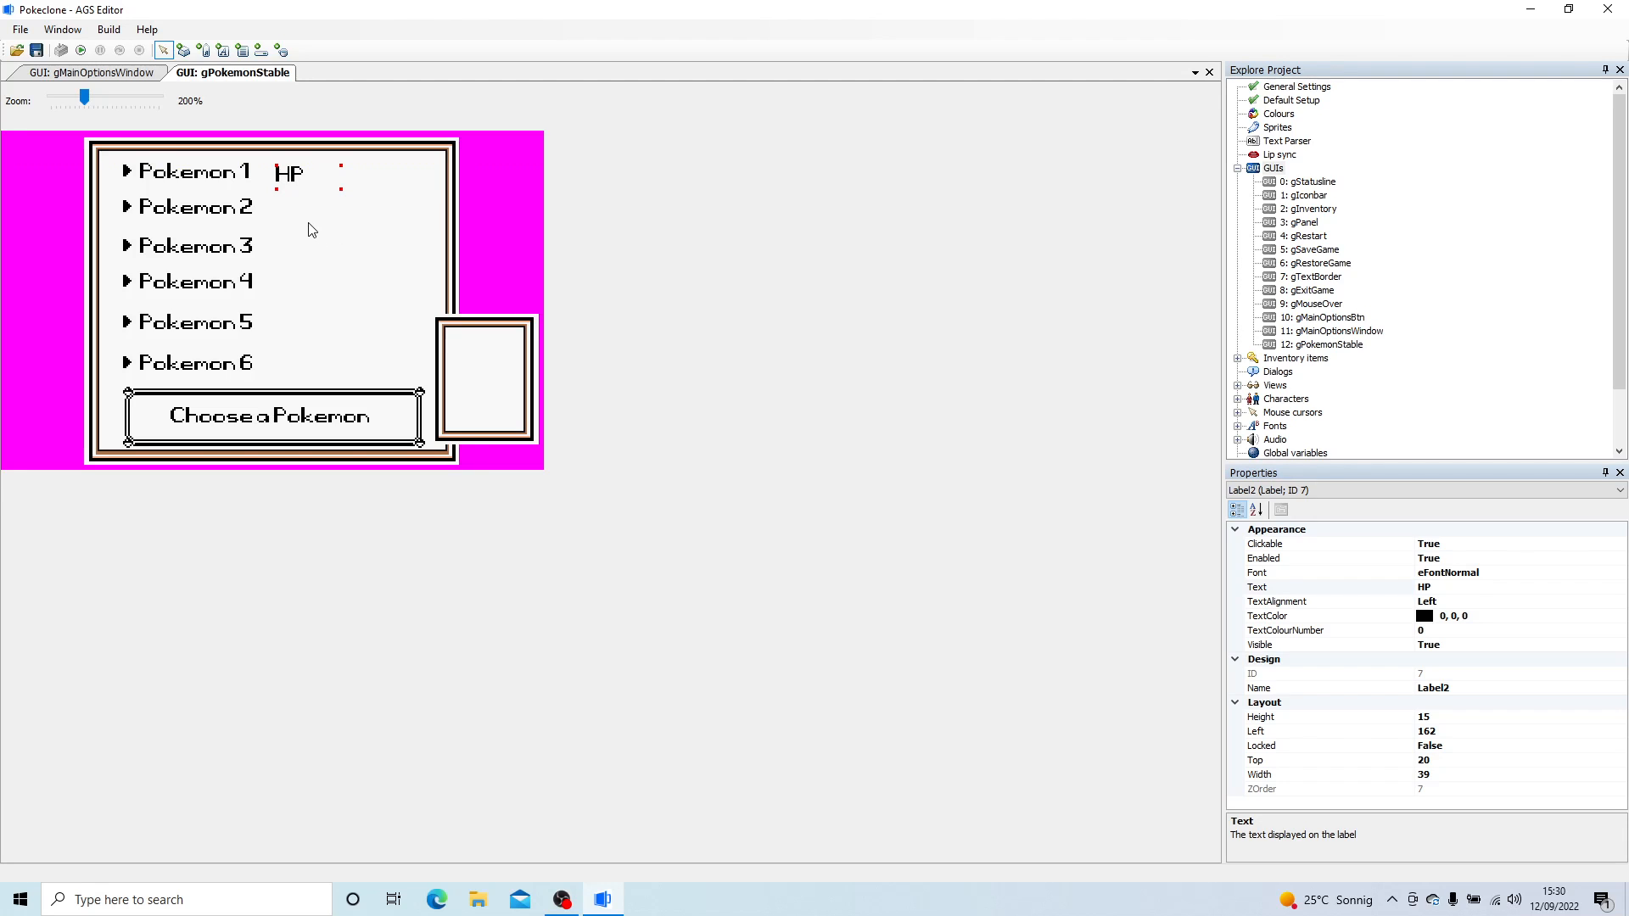
right_click(309, 215)
click(370, 227)
drag(330, 234, 298, 221)
- Paste further HP labels and place them beside the Pokemon 3, Pokemon 4, Pokemon 5 and Pokemon 6 buttons
right_click(297, 247)
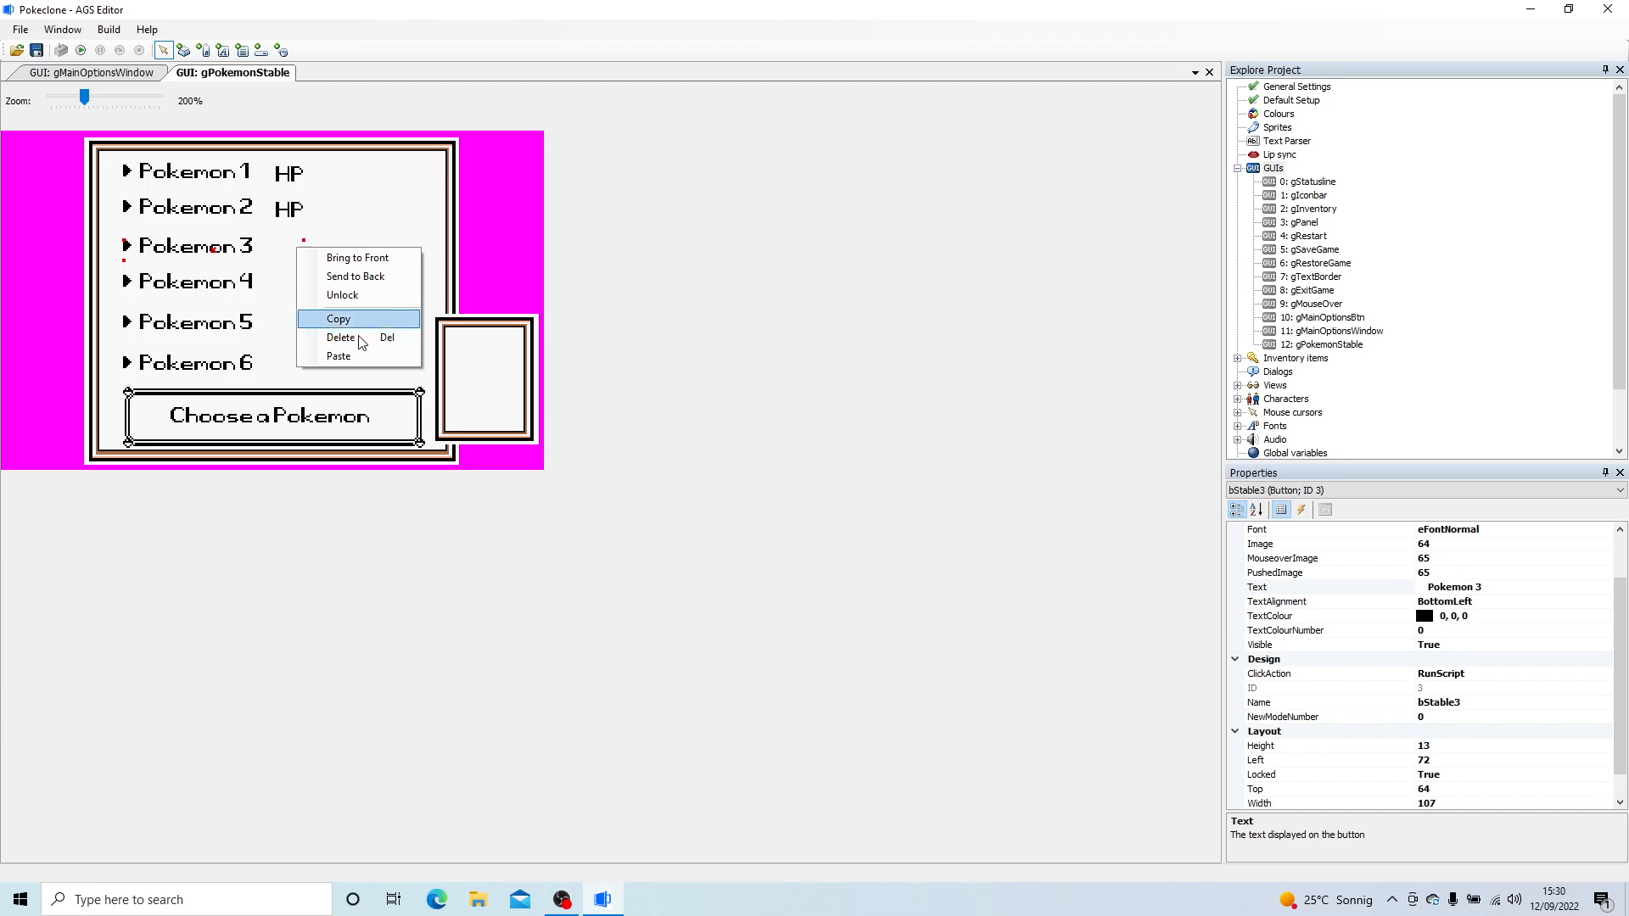
click(356, 355)
drag(333, 270, 293, 286)
right_click(307, 301)
click(339, 311)
right_click(319, 350)
click(352, 360)
mouse_move(321, 355)
mouse_down()
mouse_move(283, 326)
mouse_move(293, 363)
mouse_up()
right_click(315, 364)
click(344, 373)
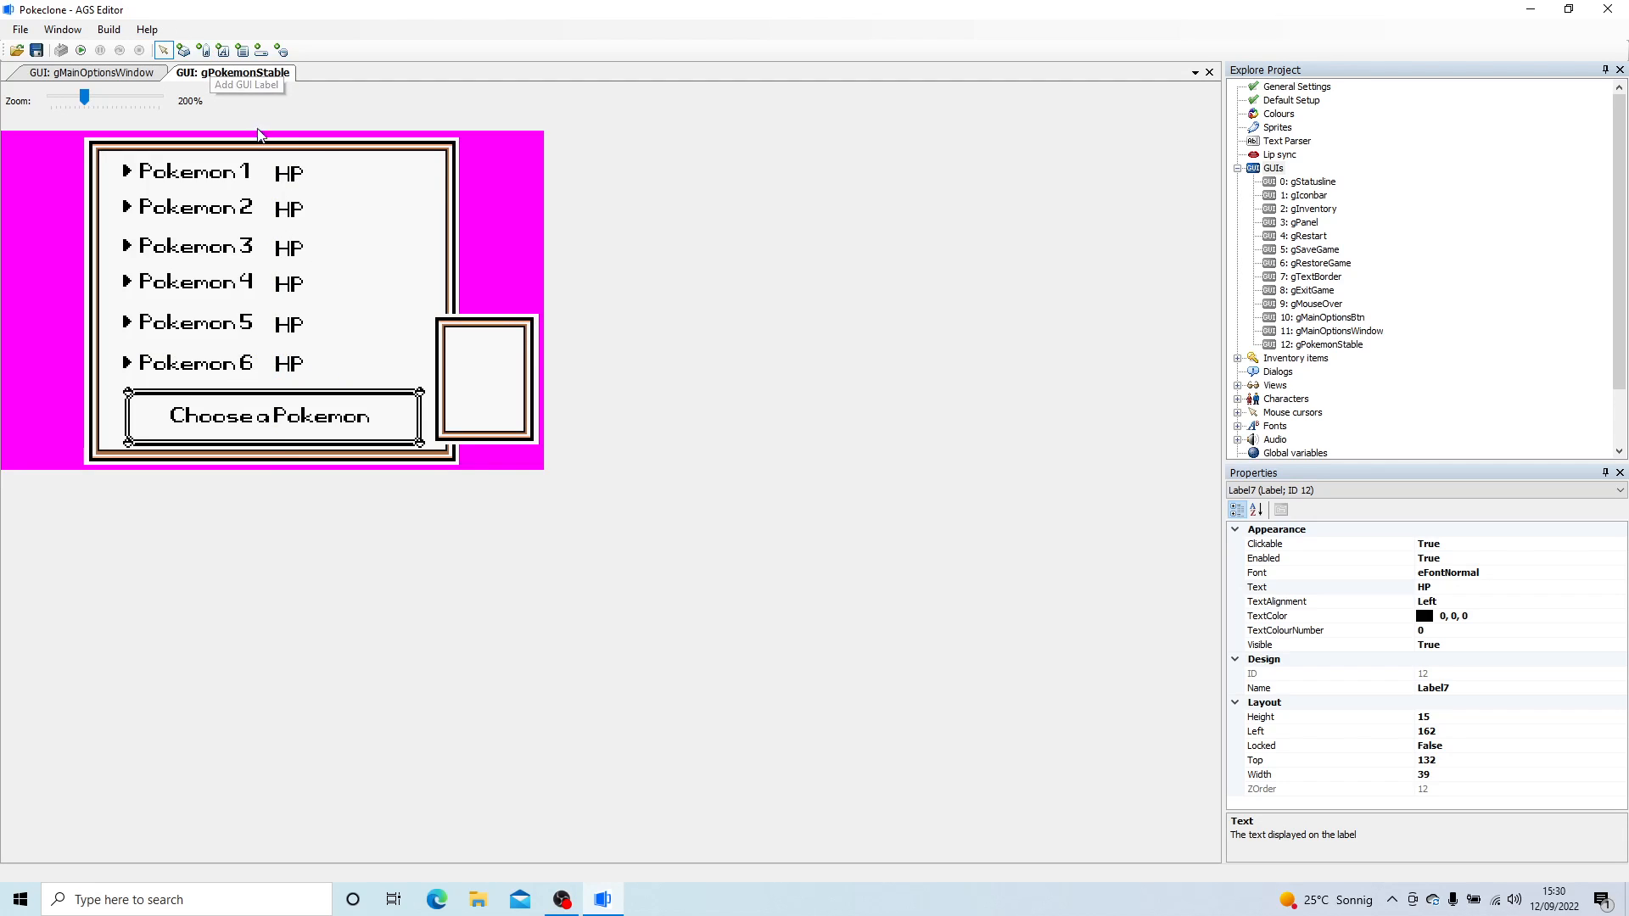
- Duplicate the HP label of Pokemon 1 and place the copy directly to its right in the same row
right_click(287, 173)
click(332, 240)
right_click(336, 163)
click(376, 173)
mouse_move(375, 191)
mouse_down()
mouse_move(386, 172)
mouse_move(350, 179)
mouse_up()
- Change the duplicated label's font to eFontNeue13 and move it a little farther right in the Pokemon 1 row
click(1551, 588)
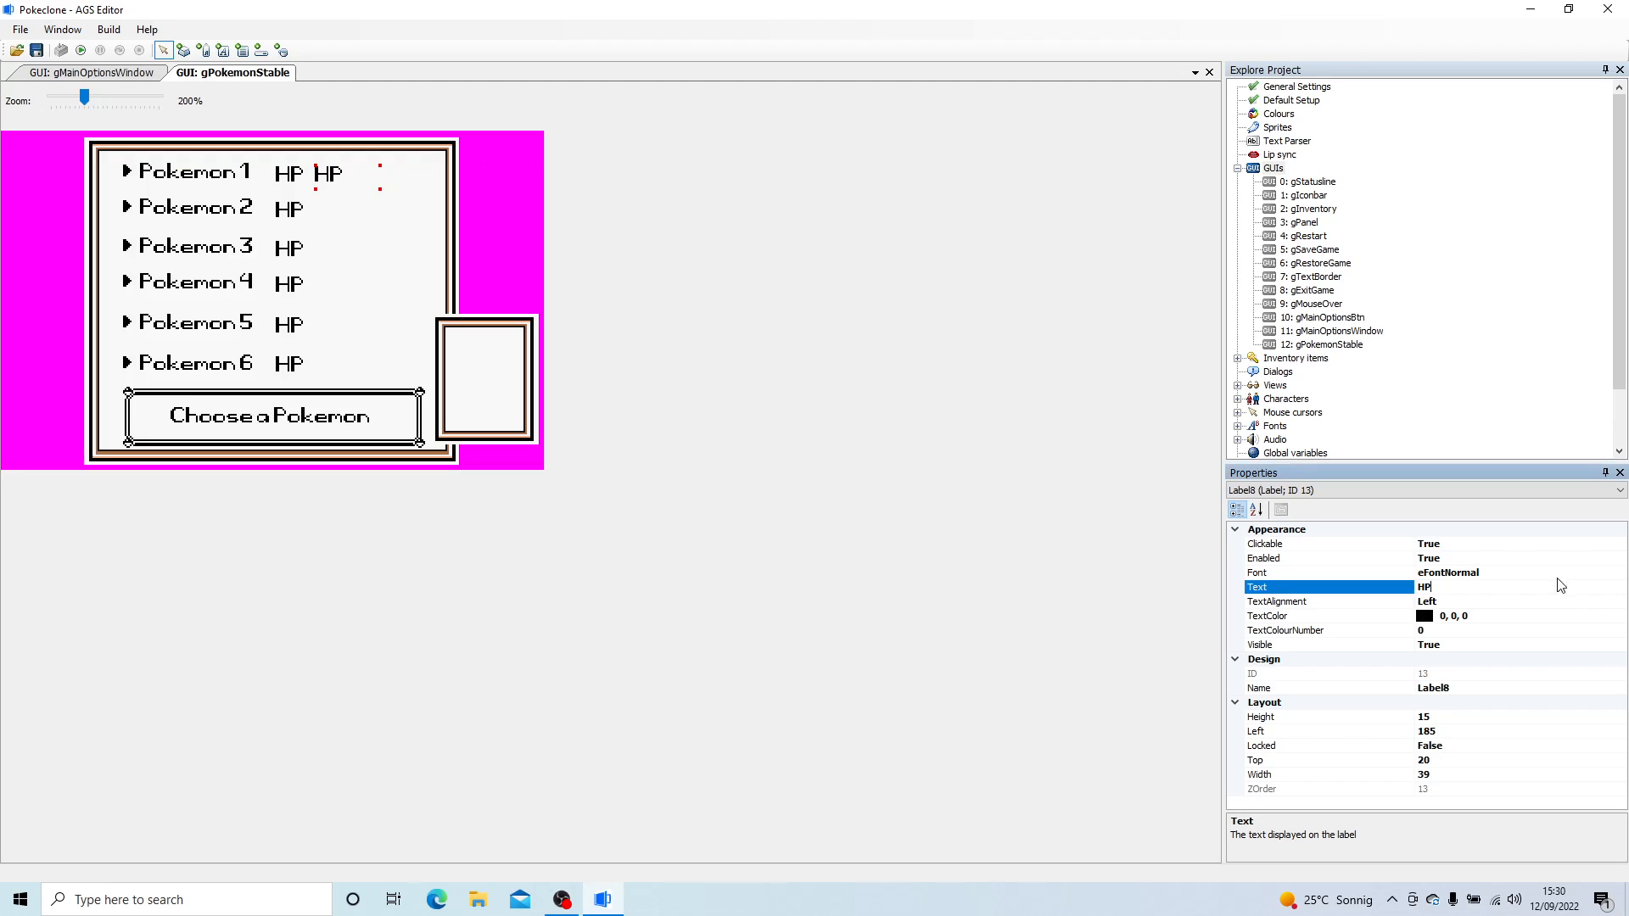
click(1617, 574)
click(1619, 575)
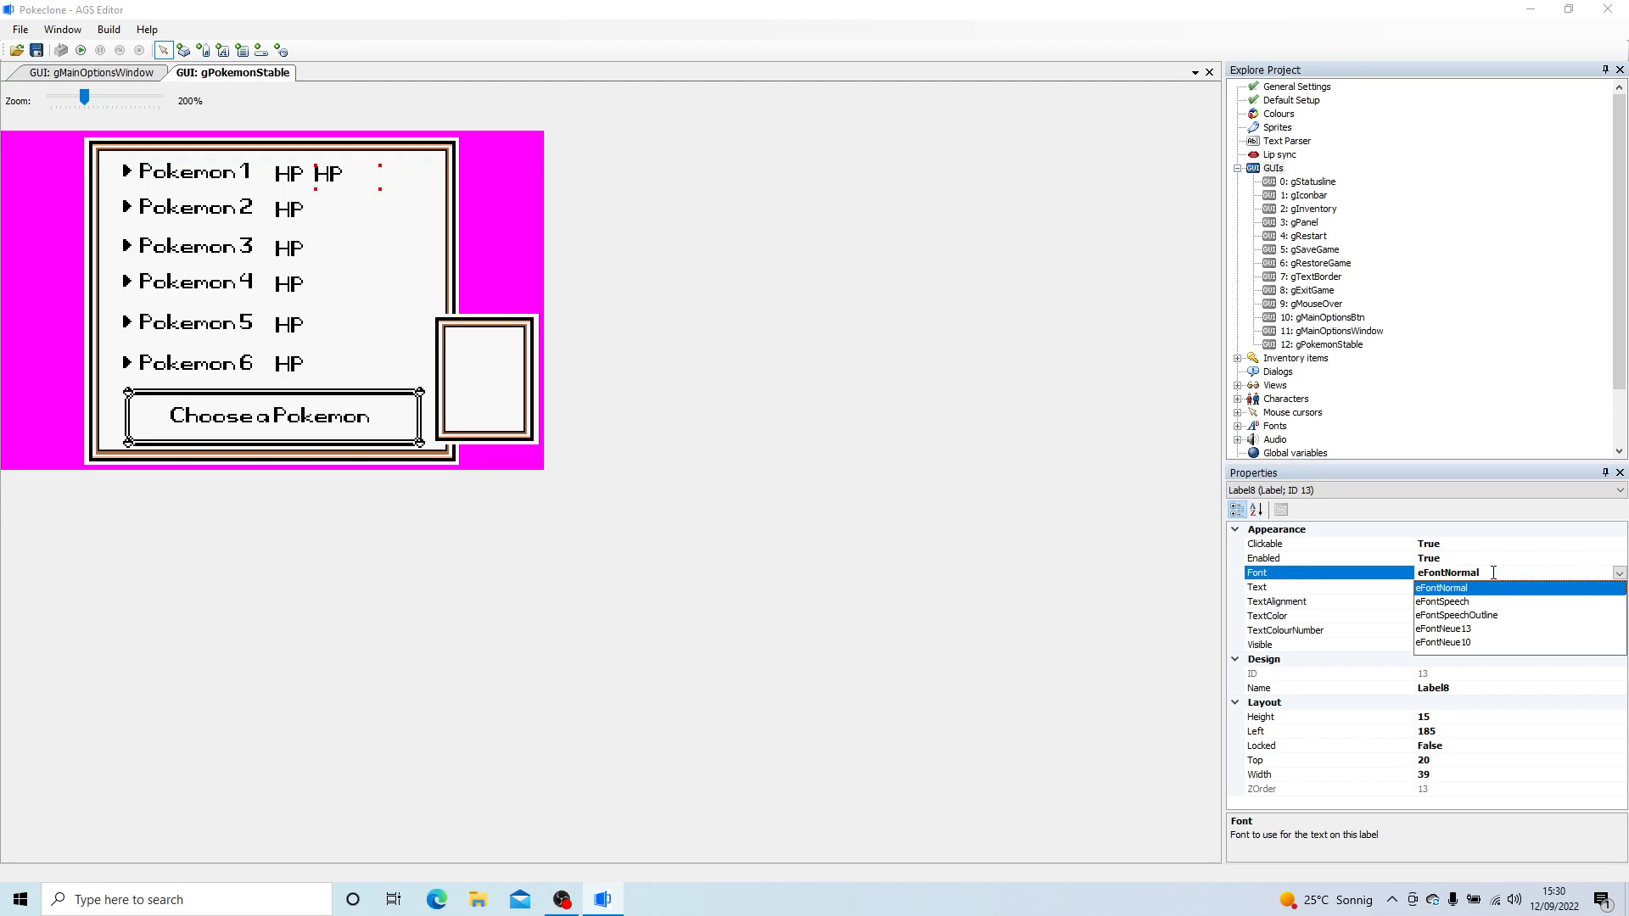
click(1475, 629)
drag(350, 185, 369, 173)
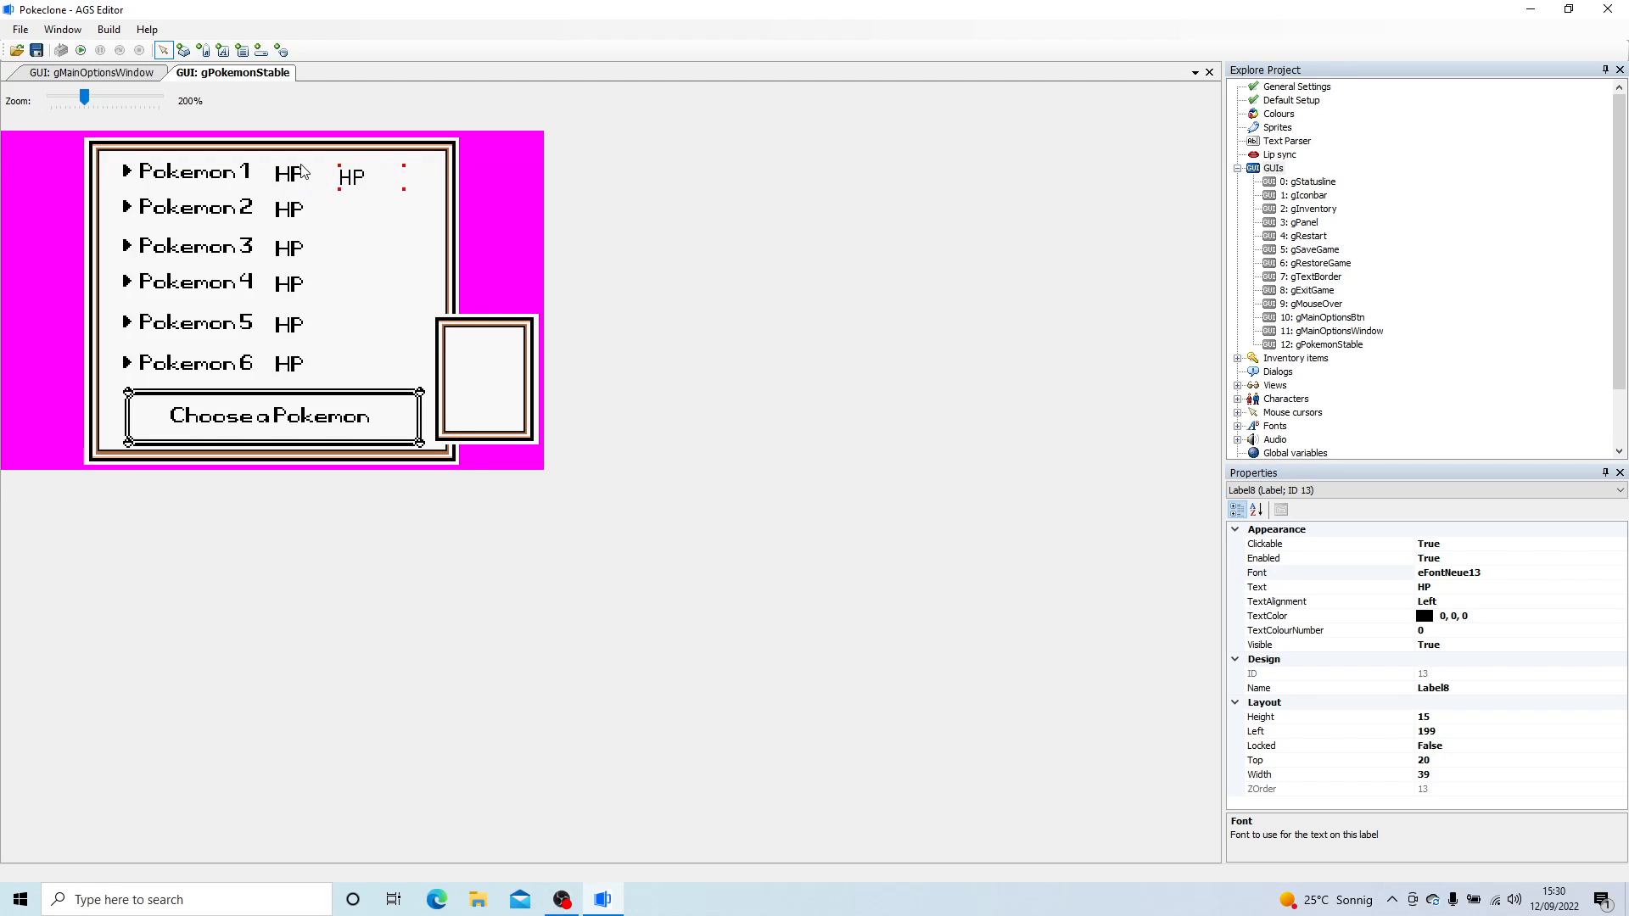
- Change the text of the original HP labels beside Pokemon 1, Pokemon 2 and Pokemon 3 to "HP:"
click(314, 184)
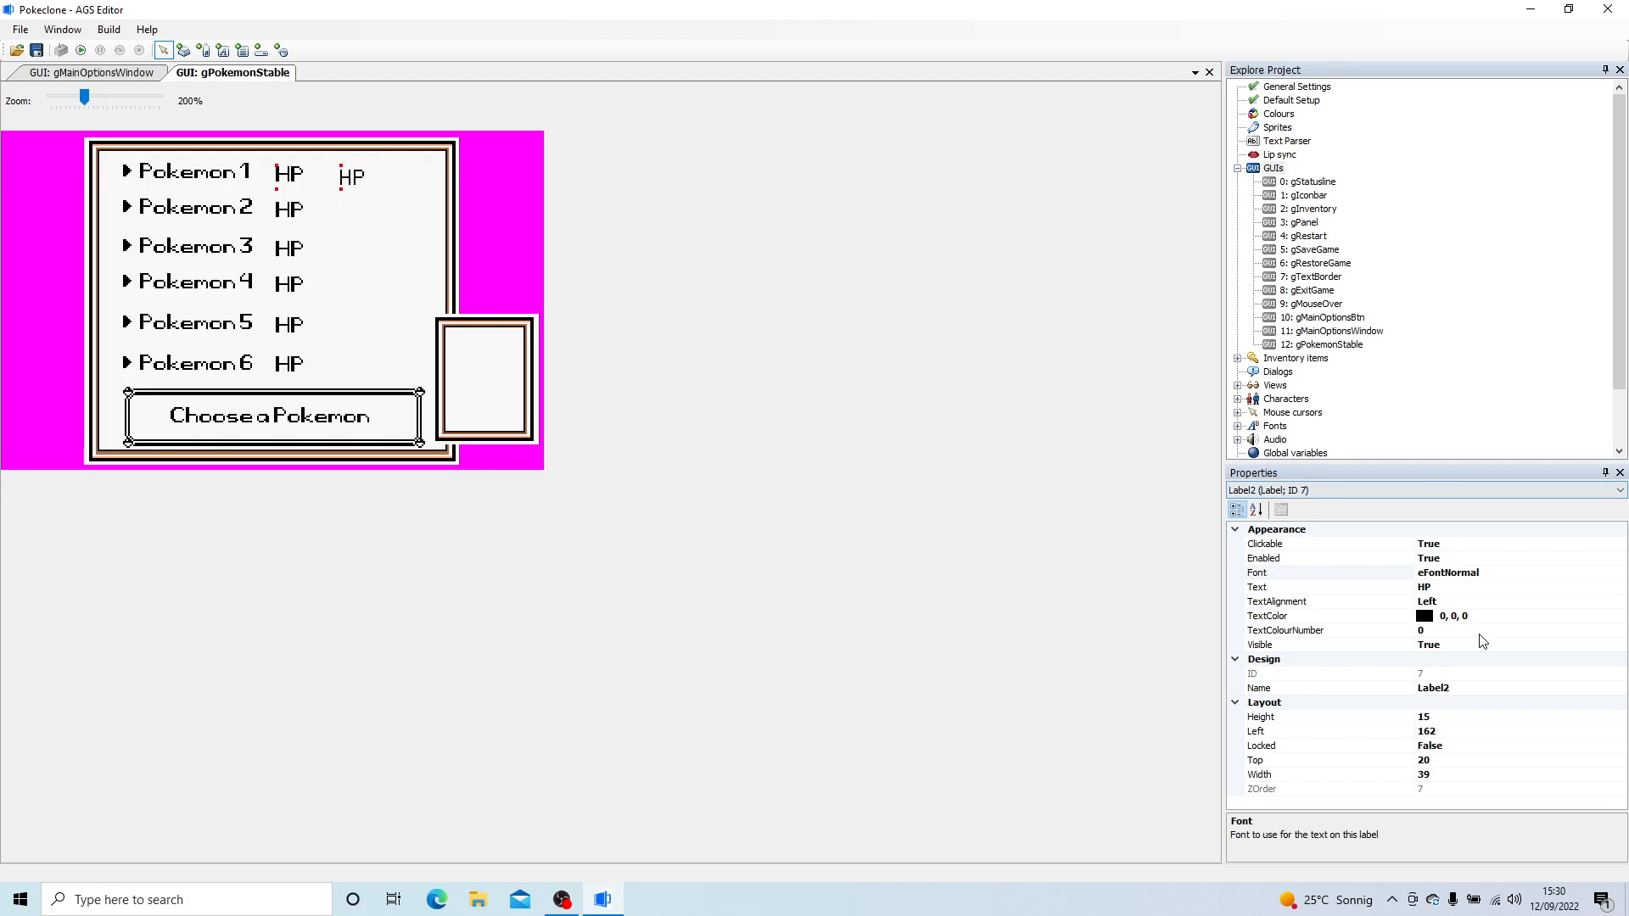
click(1448, 587)
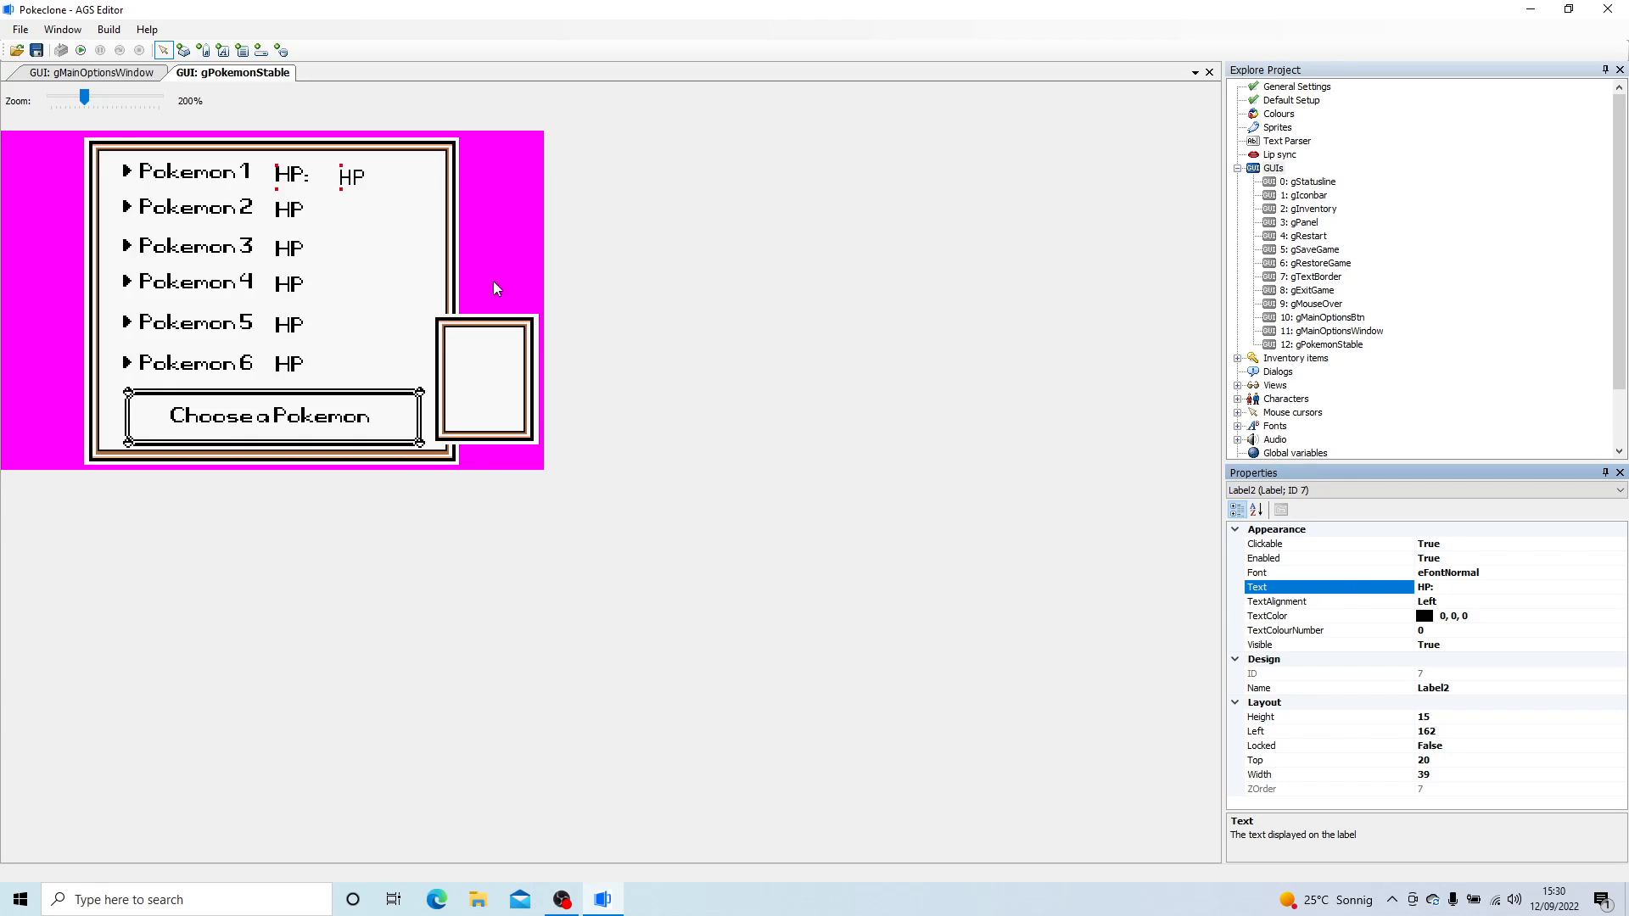
click(288, 207)
click(1483, 586)
click(330, 248)
click(1445, 587)
- Change the text of the HP labels beside Pokemon 4 and Pokemon 5 to "HP:"
click(339, 279)
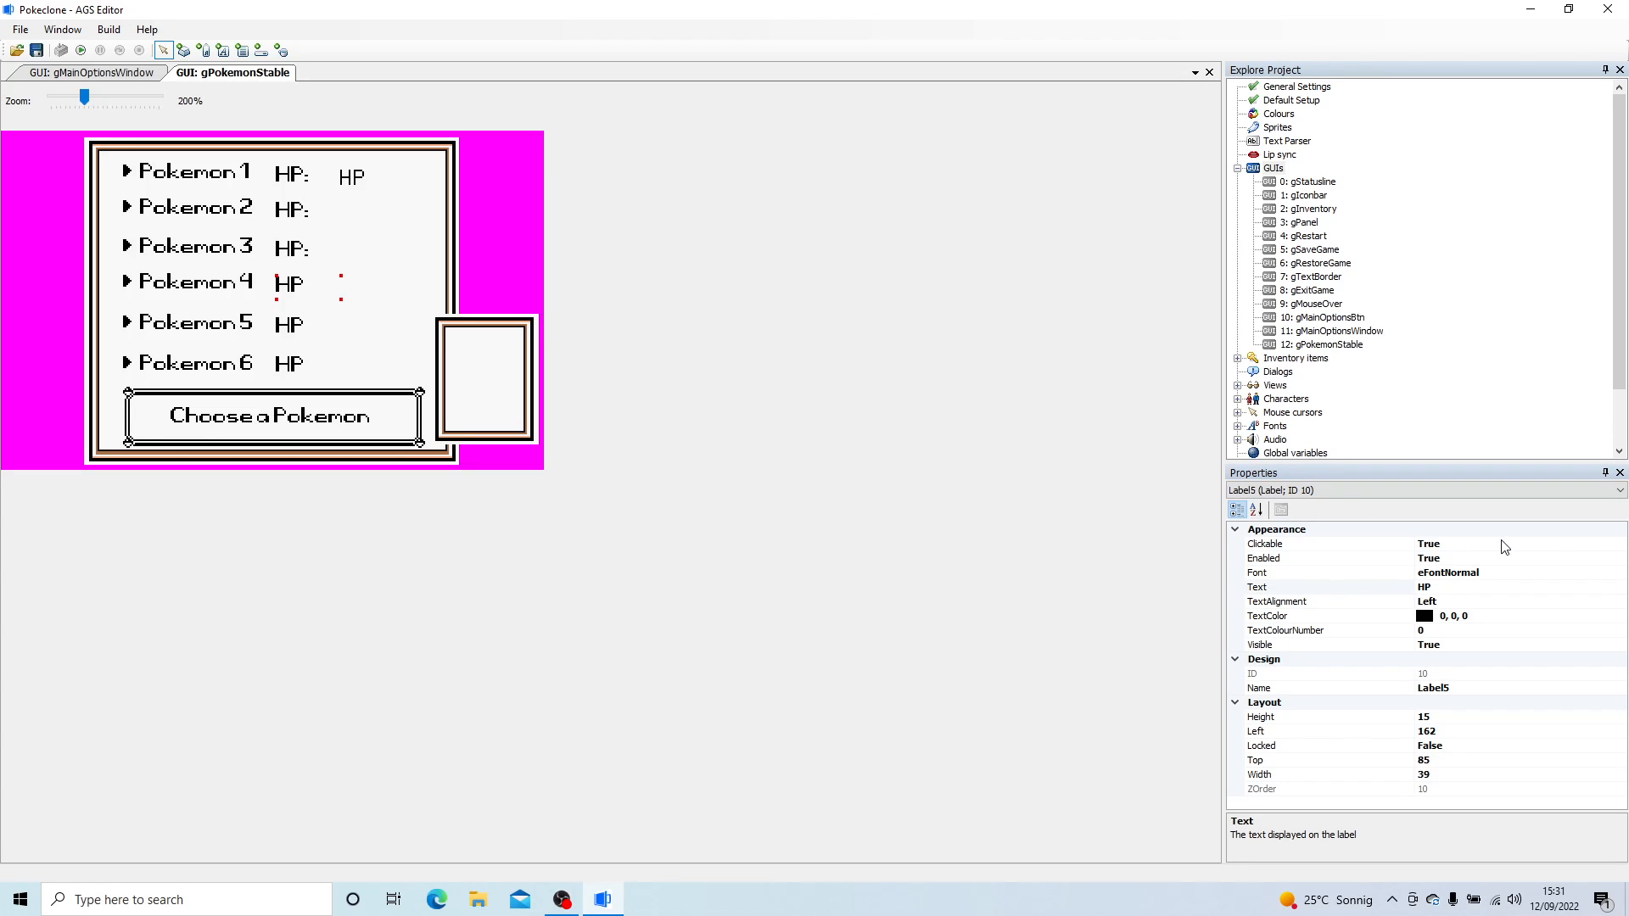
click(1486, 585)
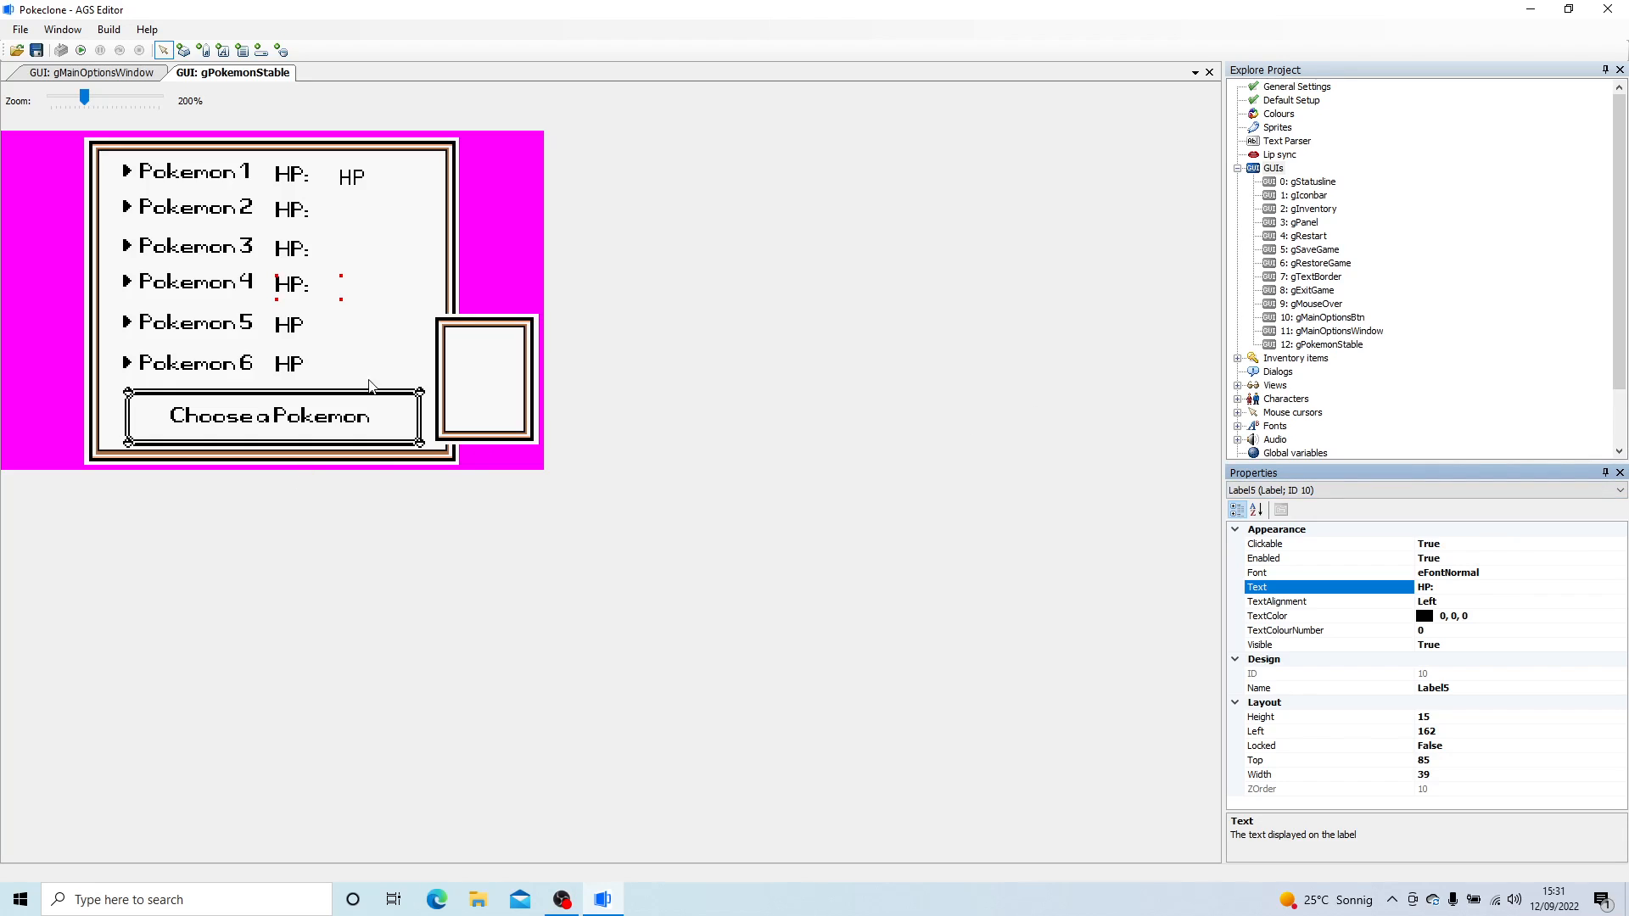
click(307, 338)
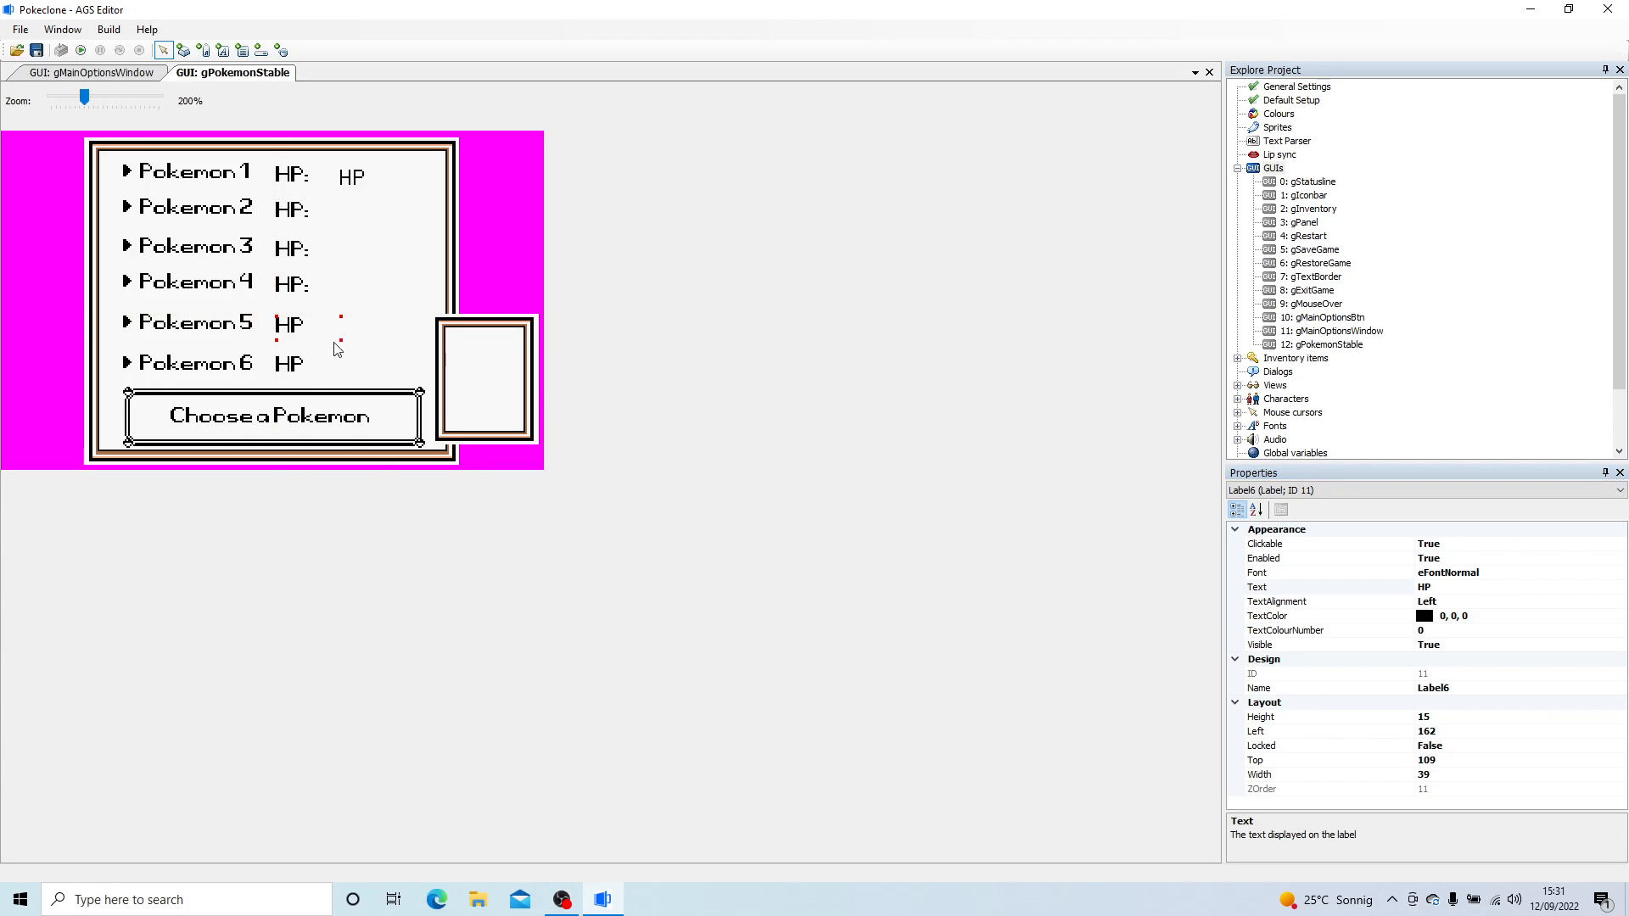
click(1448, 587)
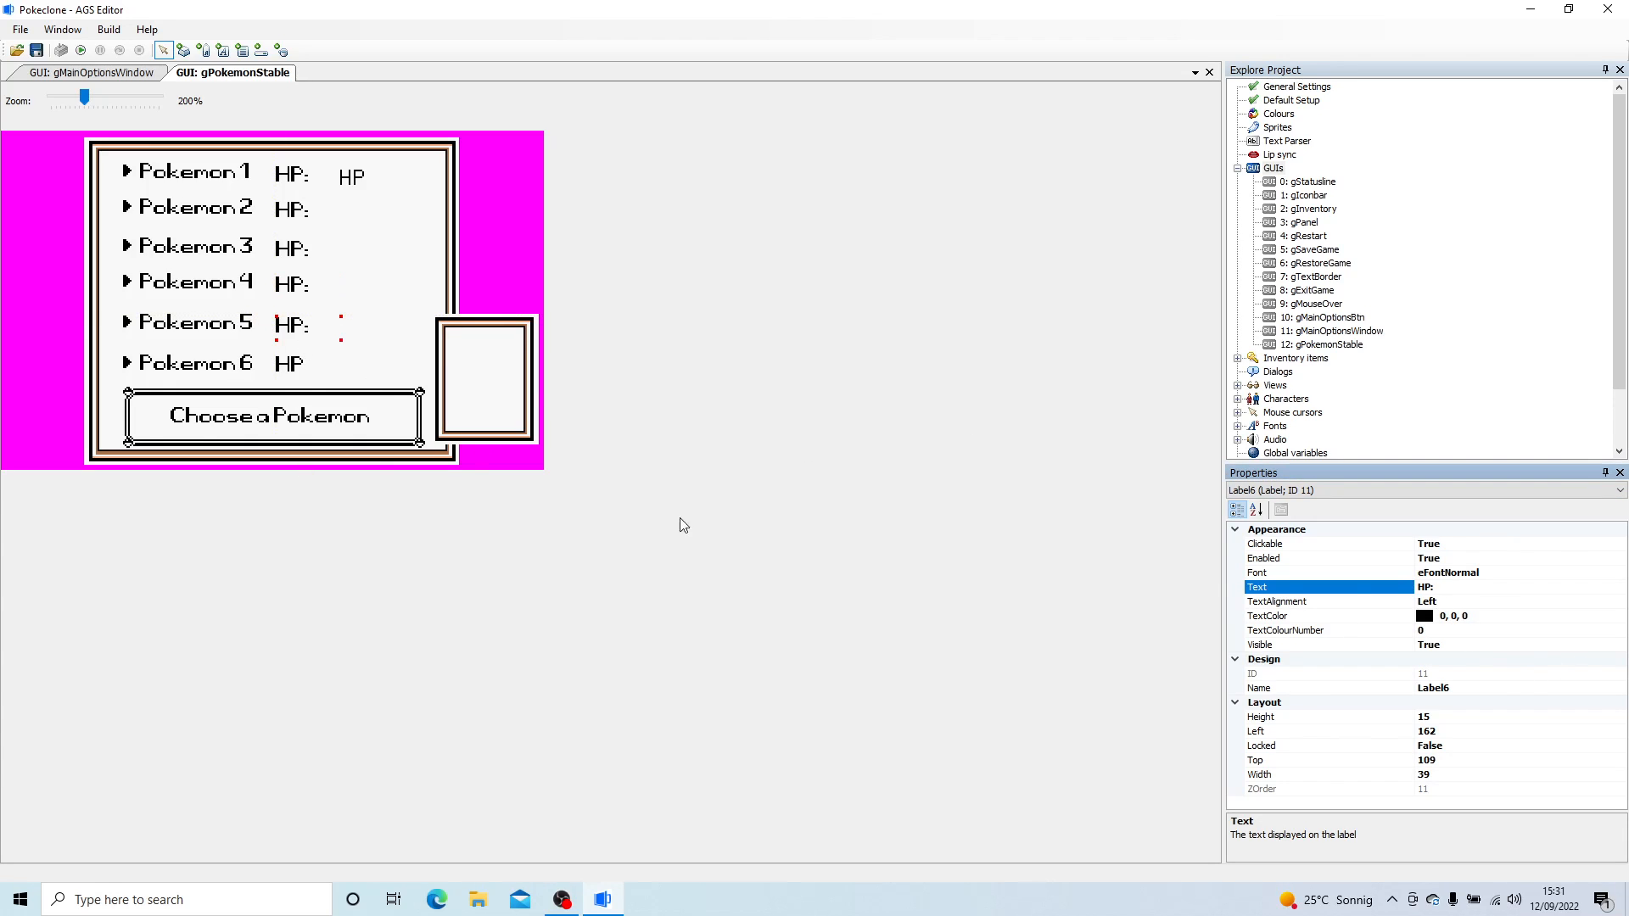
- Lock the HP label beside Pokemon 6 and change its text to "HP:"
click(298, 365)
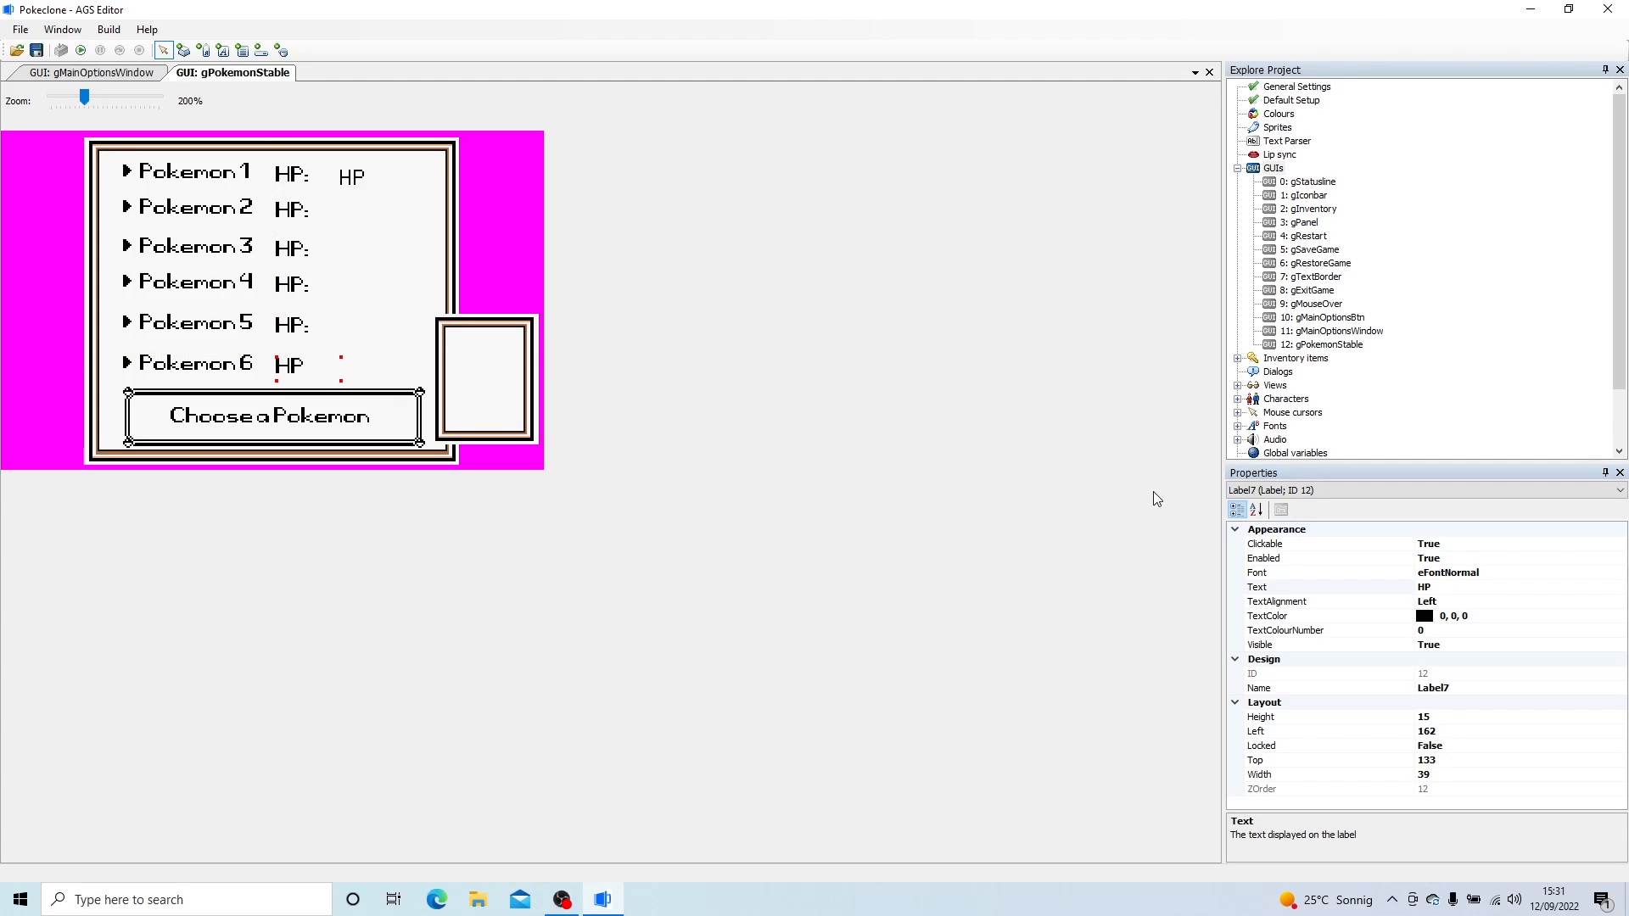
right_click(270, 372)
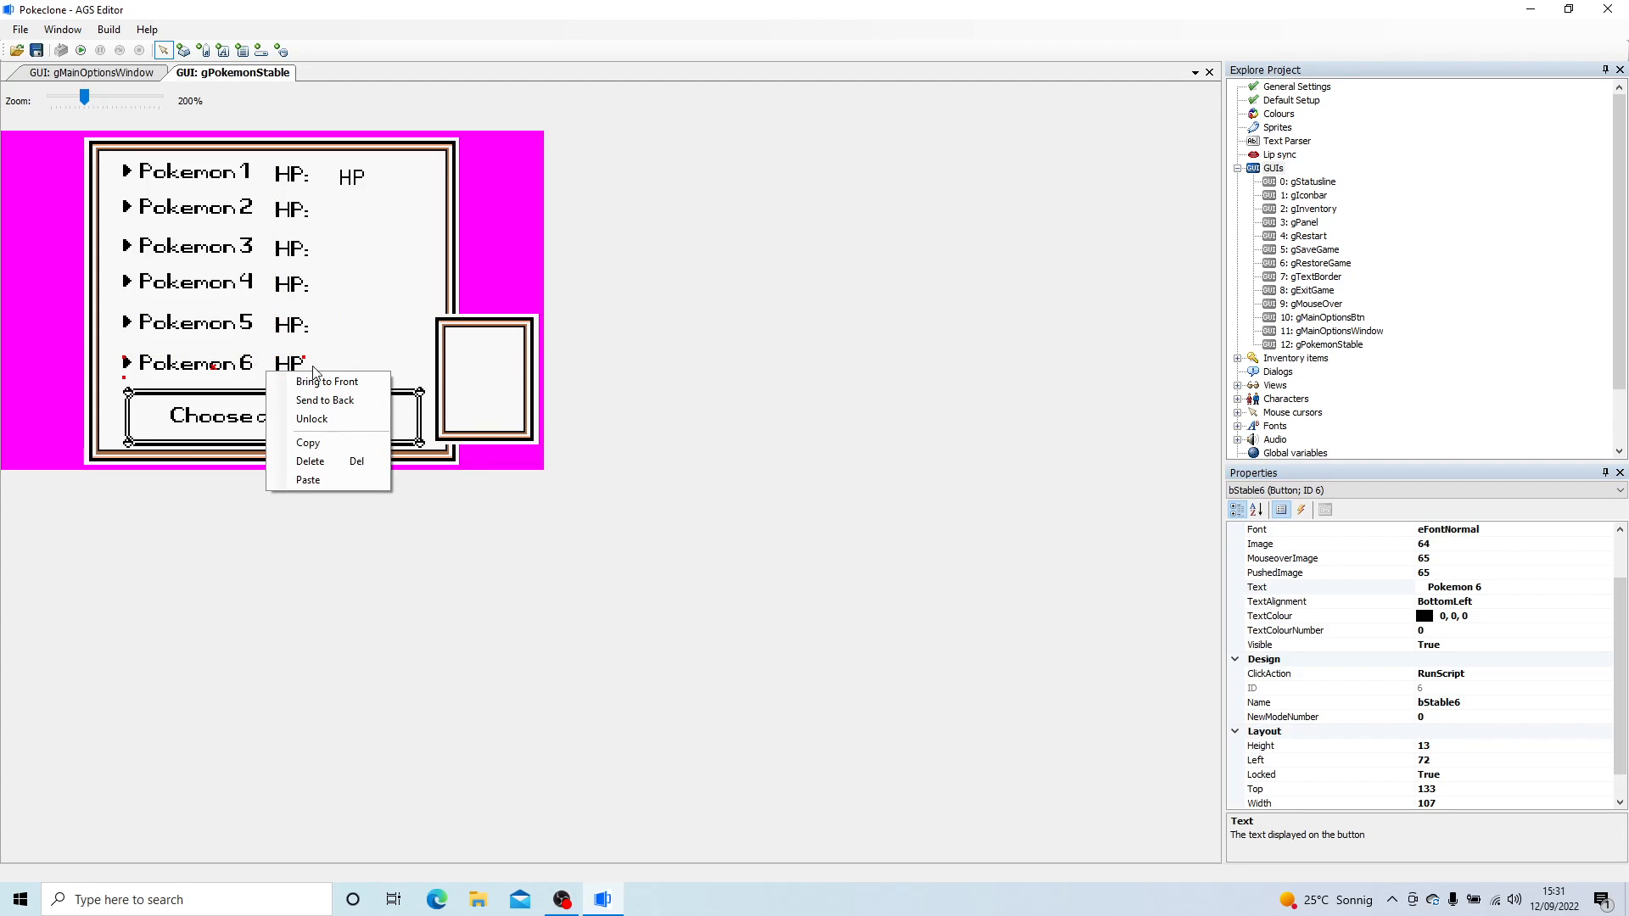
right_click(315, 366)
click(368, 417)
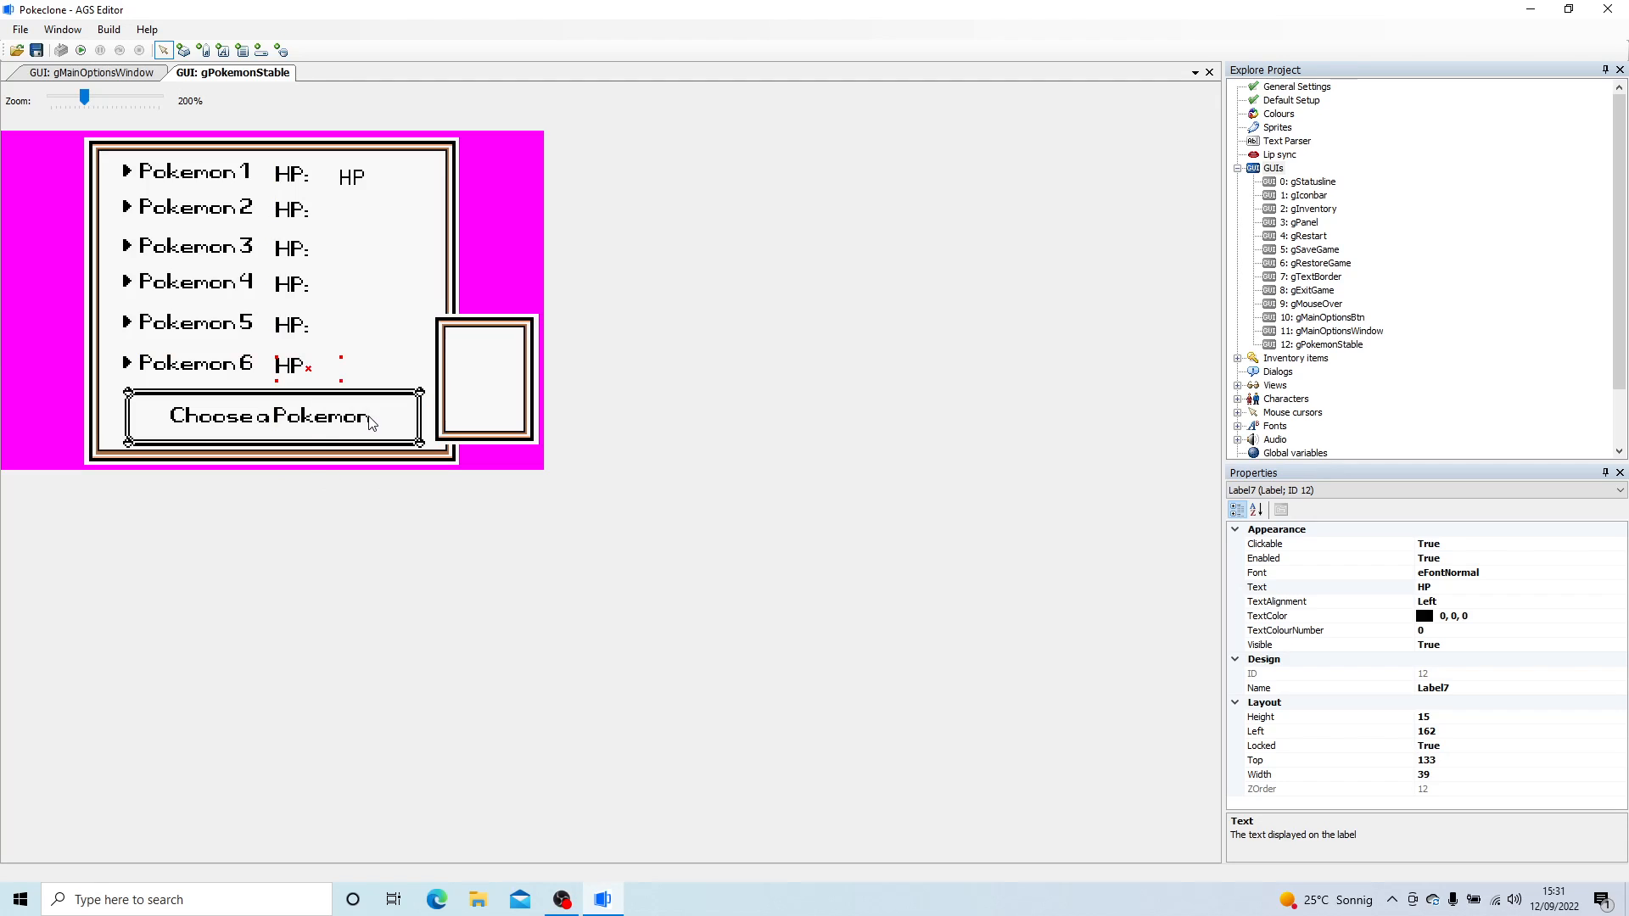
click(1484, 577)
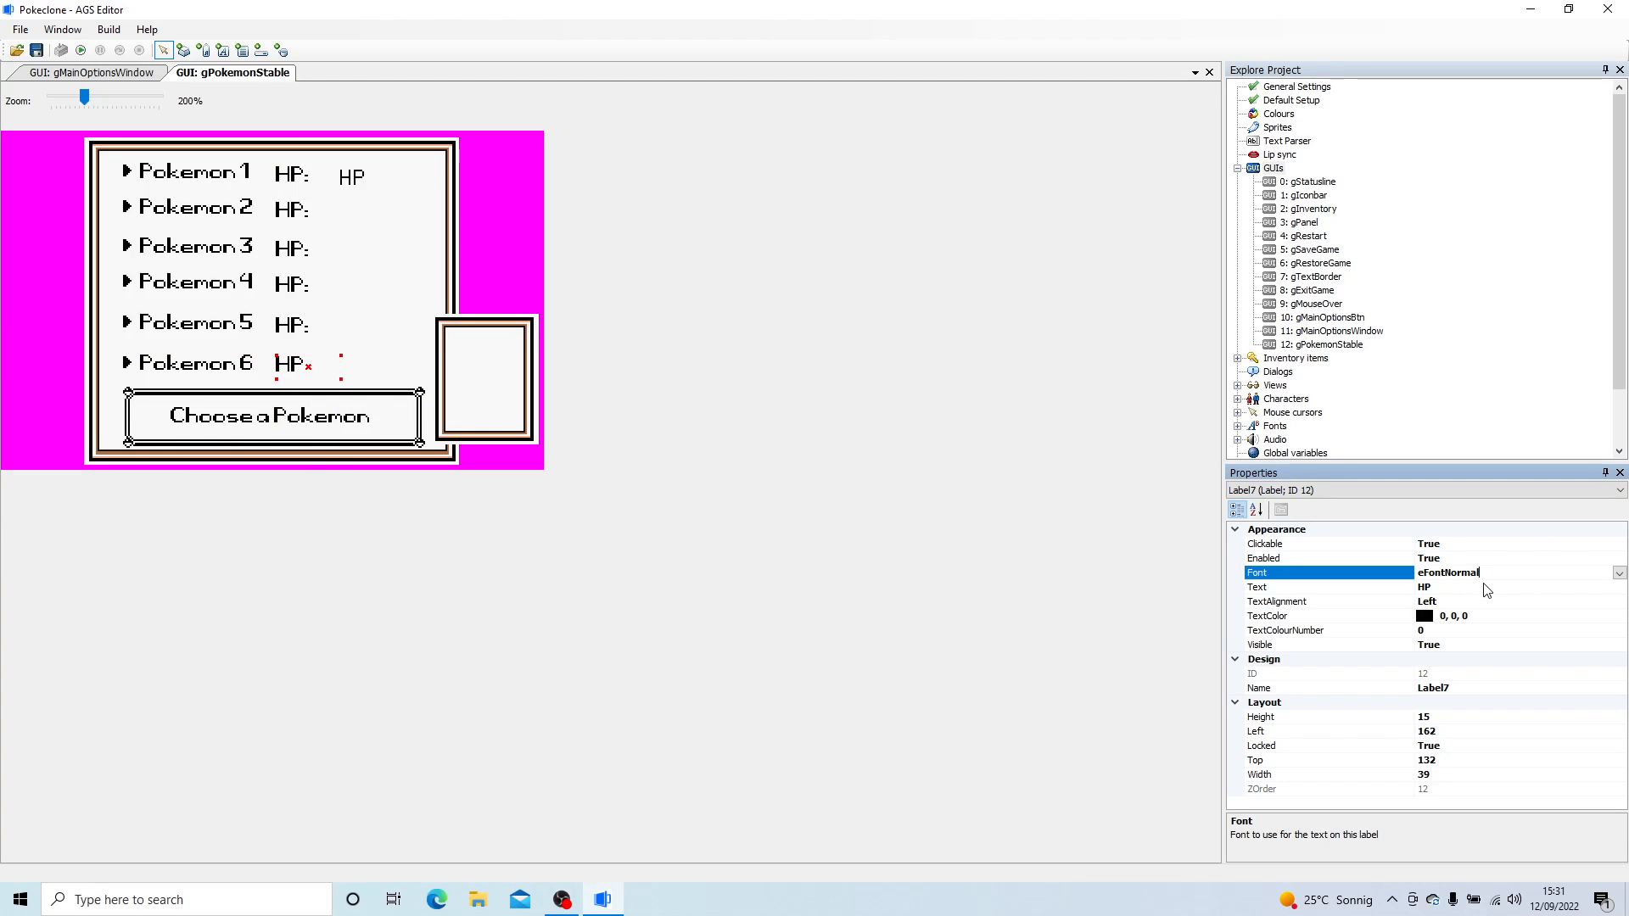
click(1528, 586)
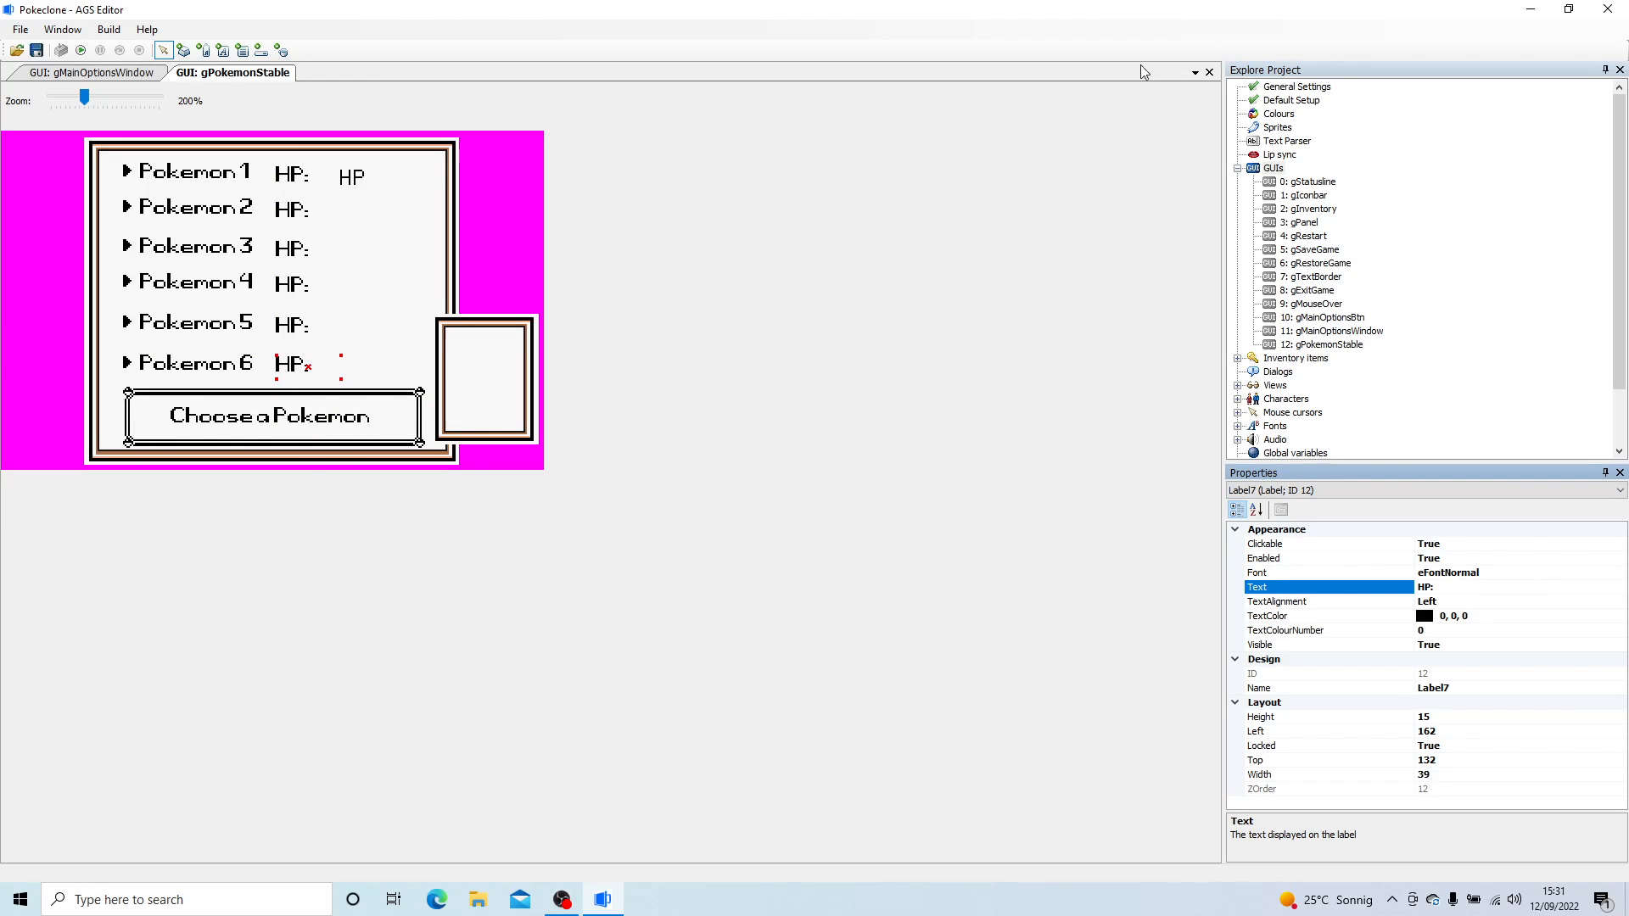
- Move the duplicated label next to Pokemon 1's "HP:", set its text to 00 and narrow it to about 24 wide
drag(389, 186, 367, 185)
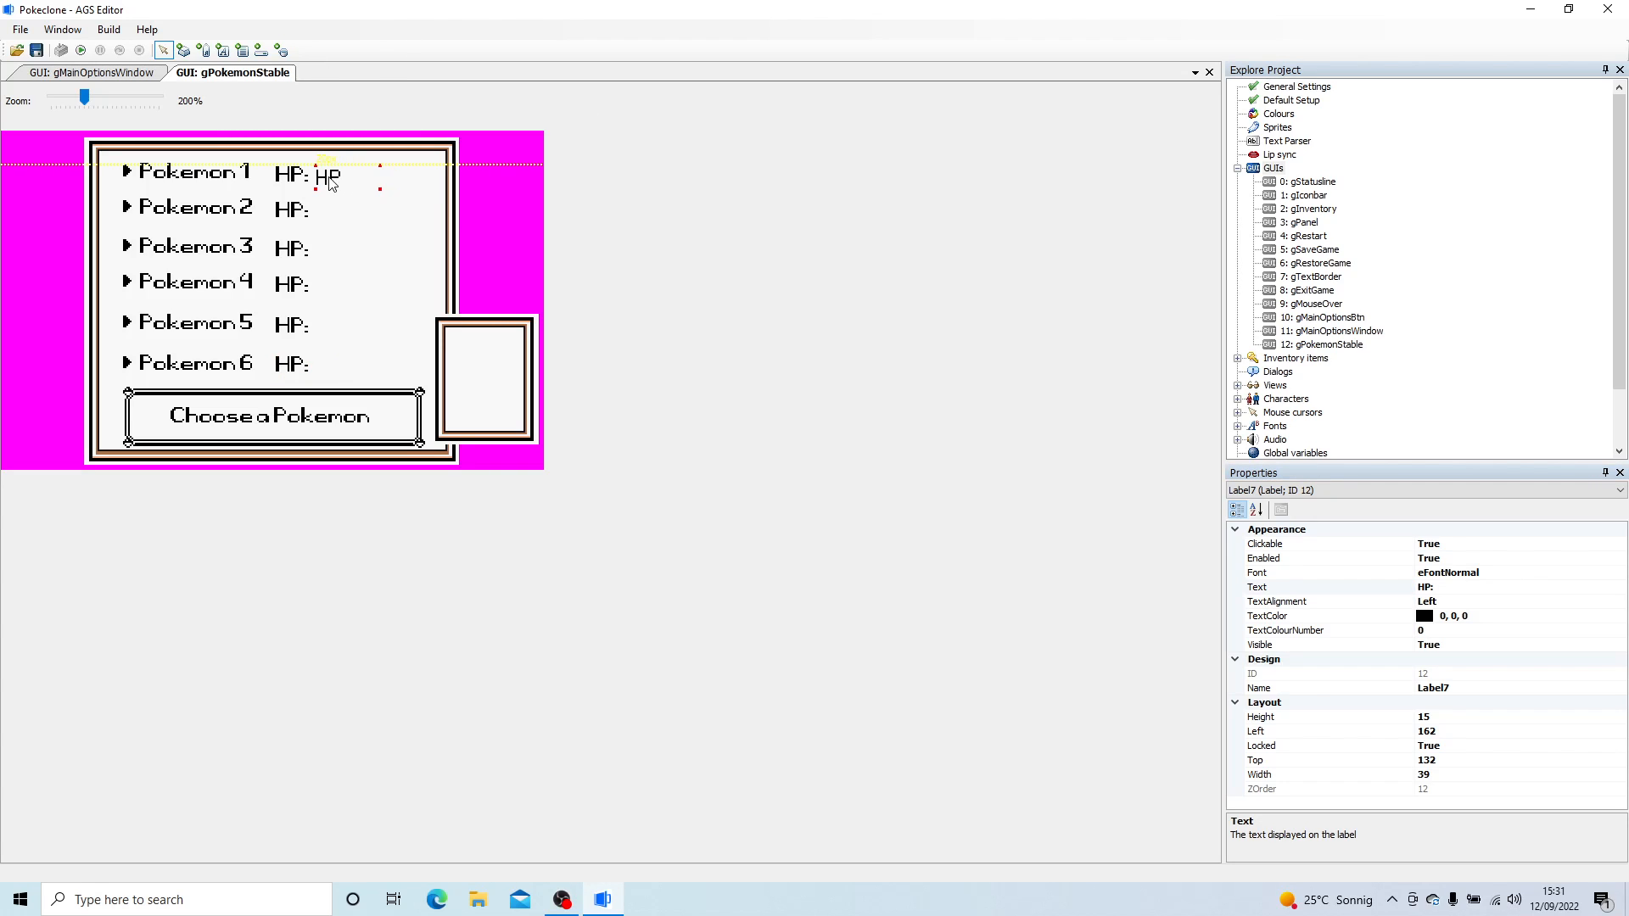
click(1470, 588)
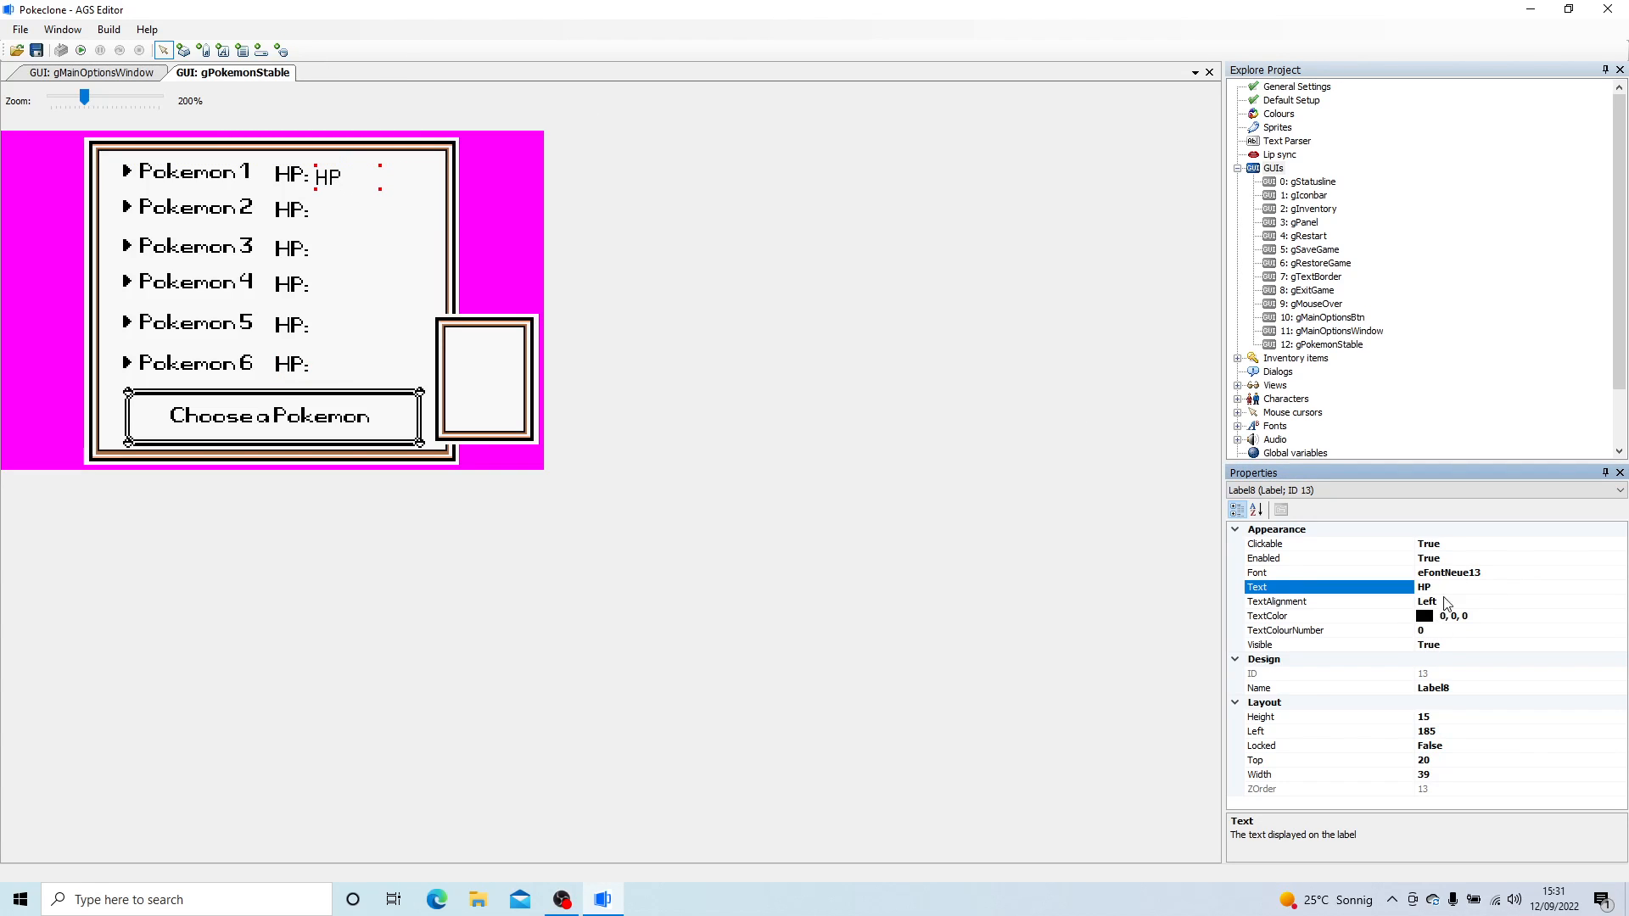
click(1487, 572)
click(1323, 589)
text(00)
key(Return)
drag(382, 188, 356, 189)
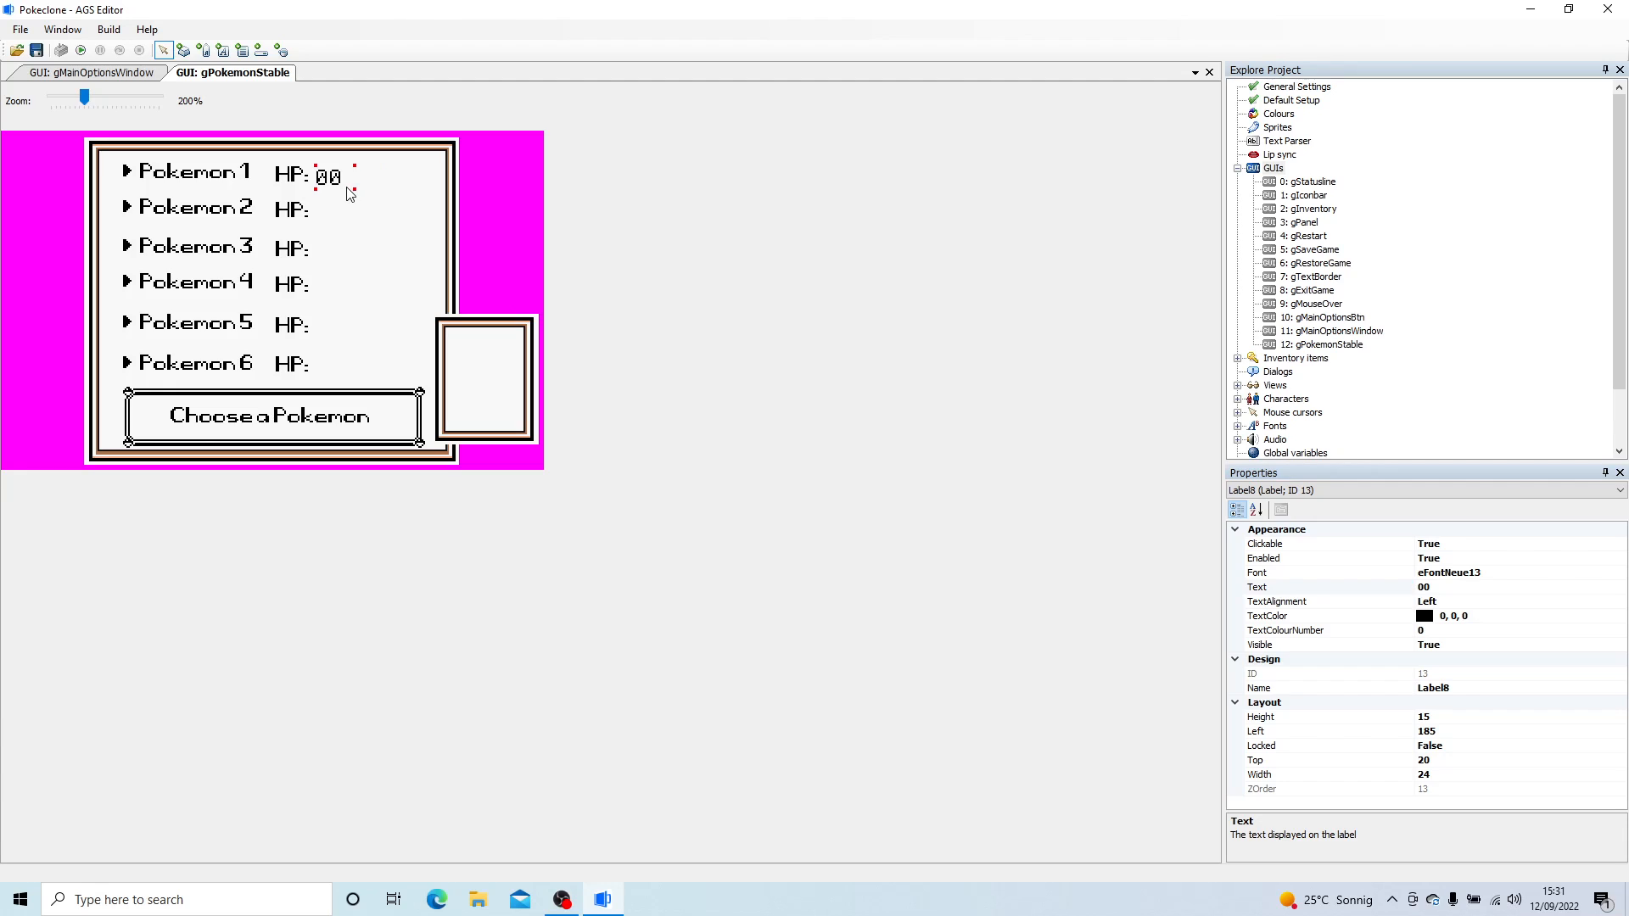
- Set the script name of the 00 label beside Pokemon 1 to lStable1HP
click(1498, 688)
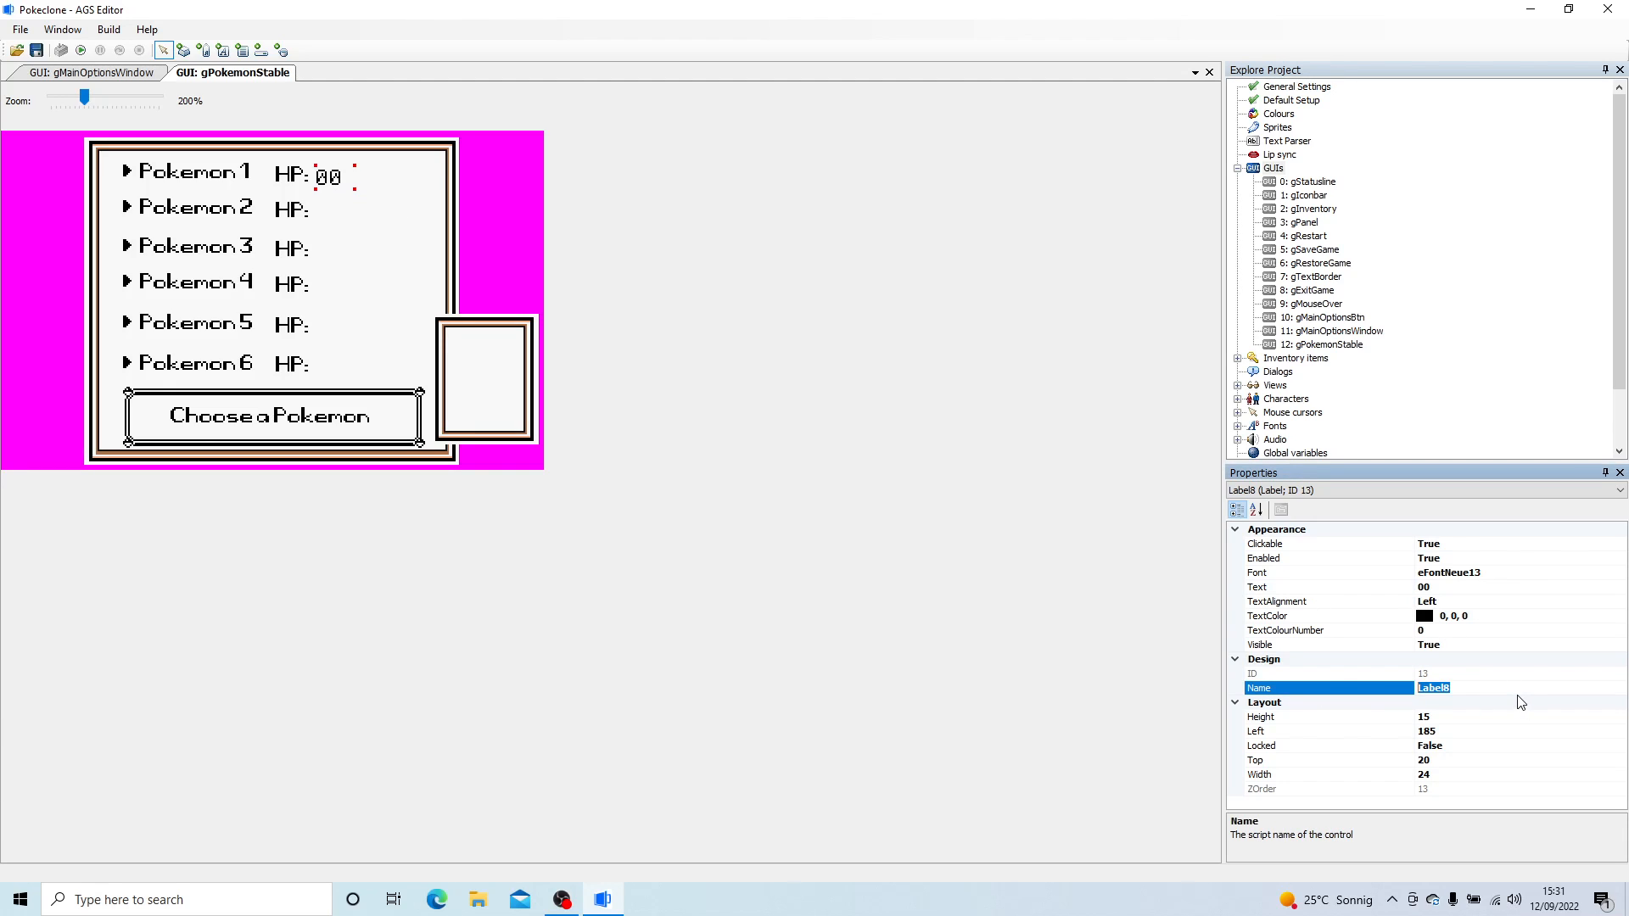
key(BackSpace)
key(Return)
- Copy the 00 label and place the duplicate next to the "HP:" label of Pokemon 2
right_click(331, 173)
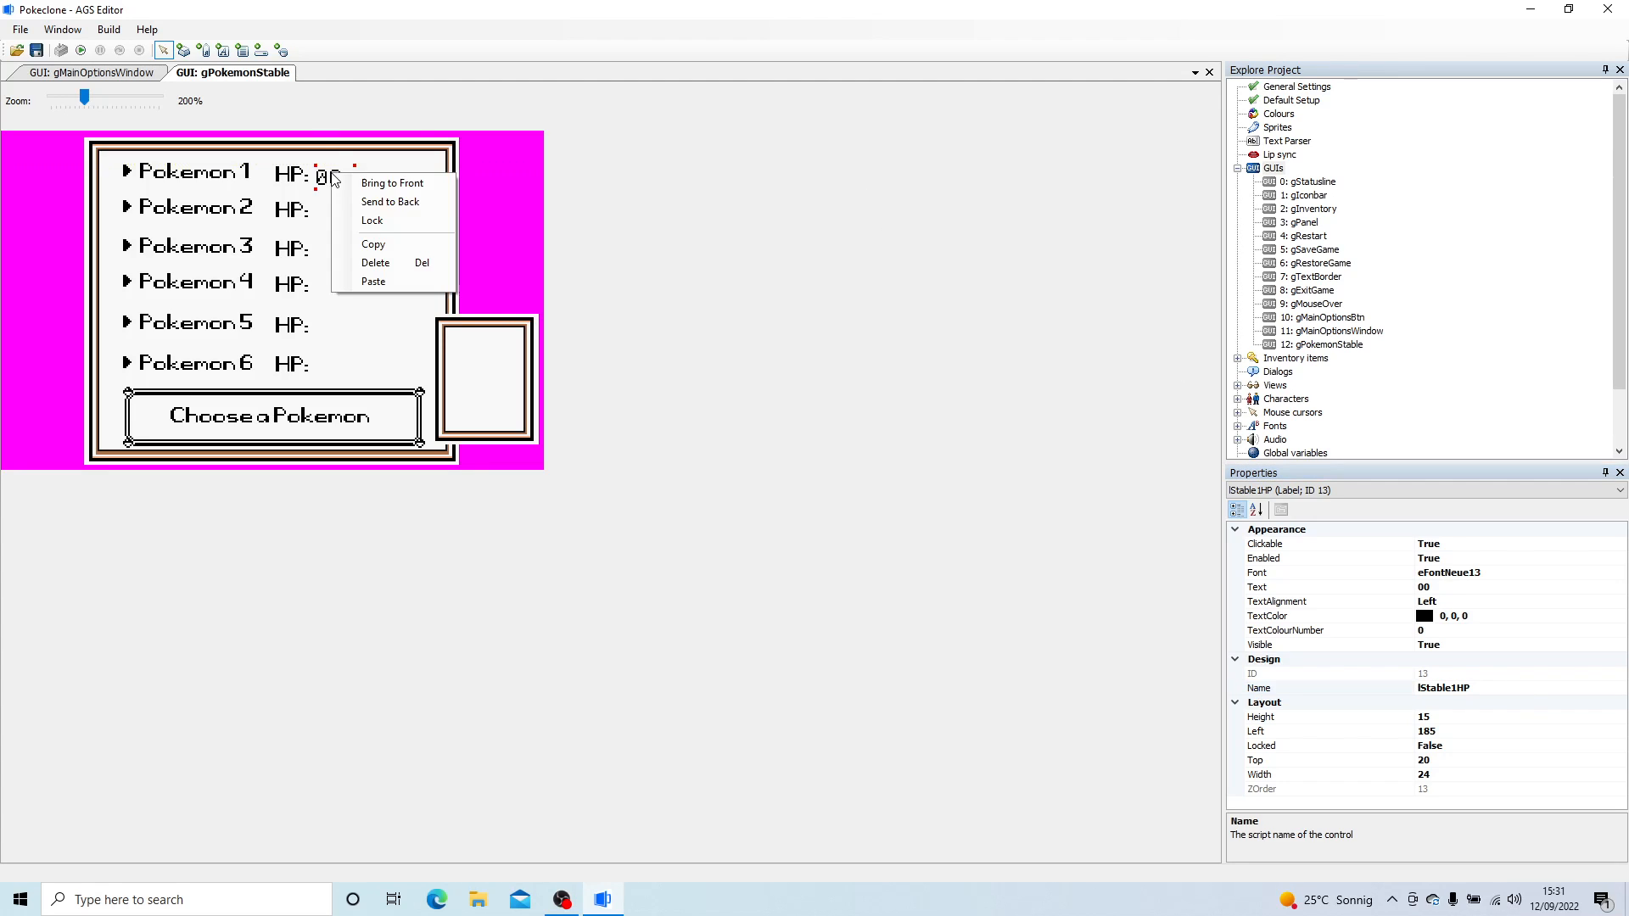
click(373, 244)
right_click(378, 238)
click(398, 245)
drag(392, 252, 329, 224)
- Paste further 00 labels and place them next to the "HP:" labels of Pokemon 3, 4, 5 and 6
right_click(341, 247)
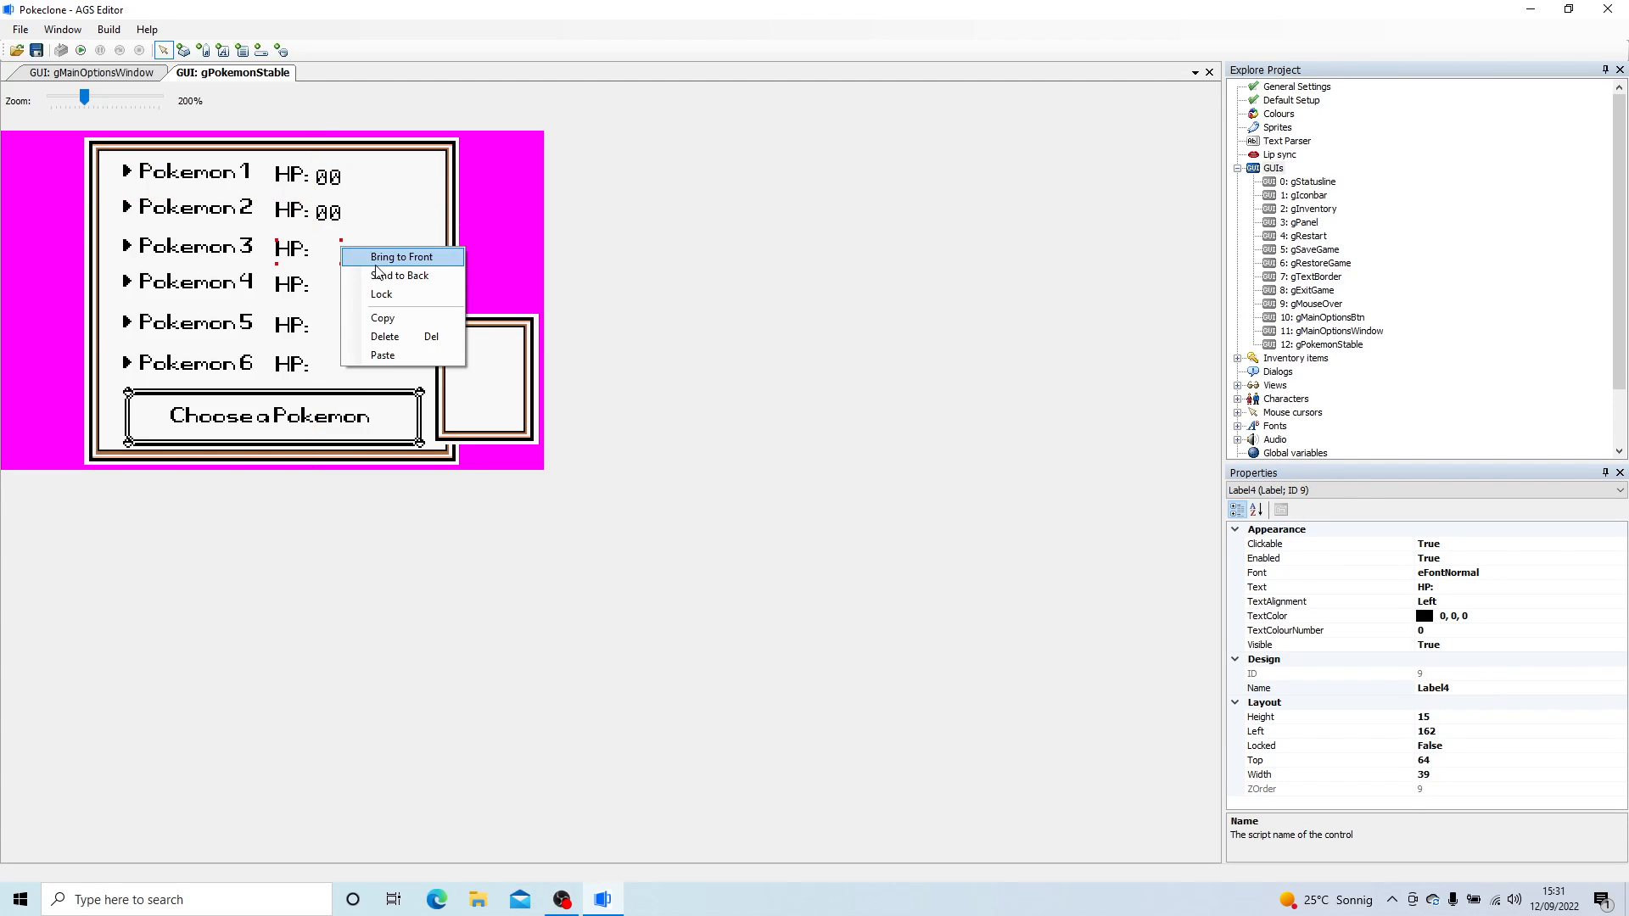
click(382, 355)
drag(363, 263, 336, 254)
right_click(378, 288)
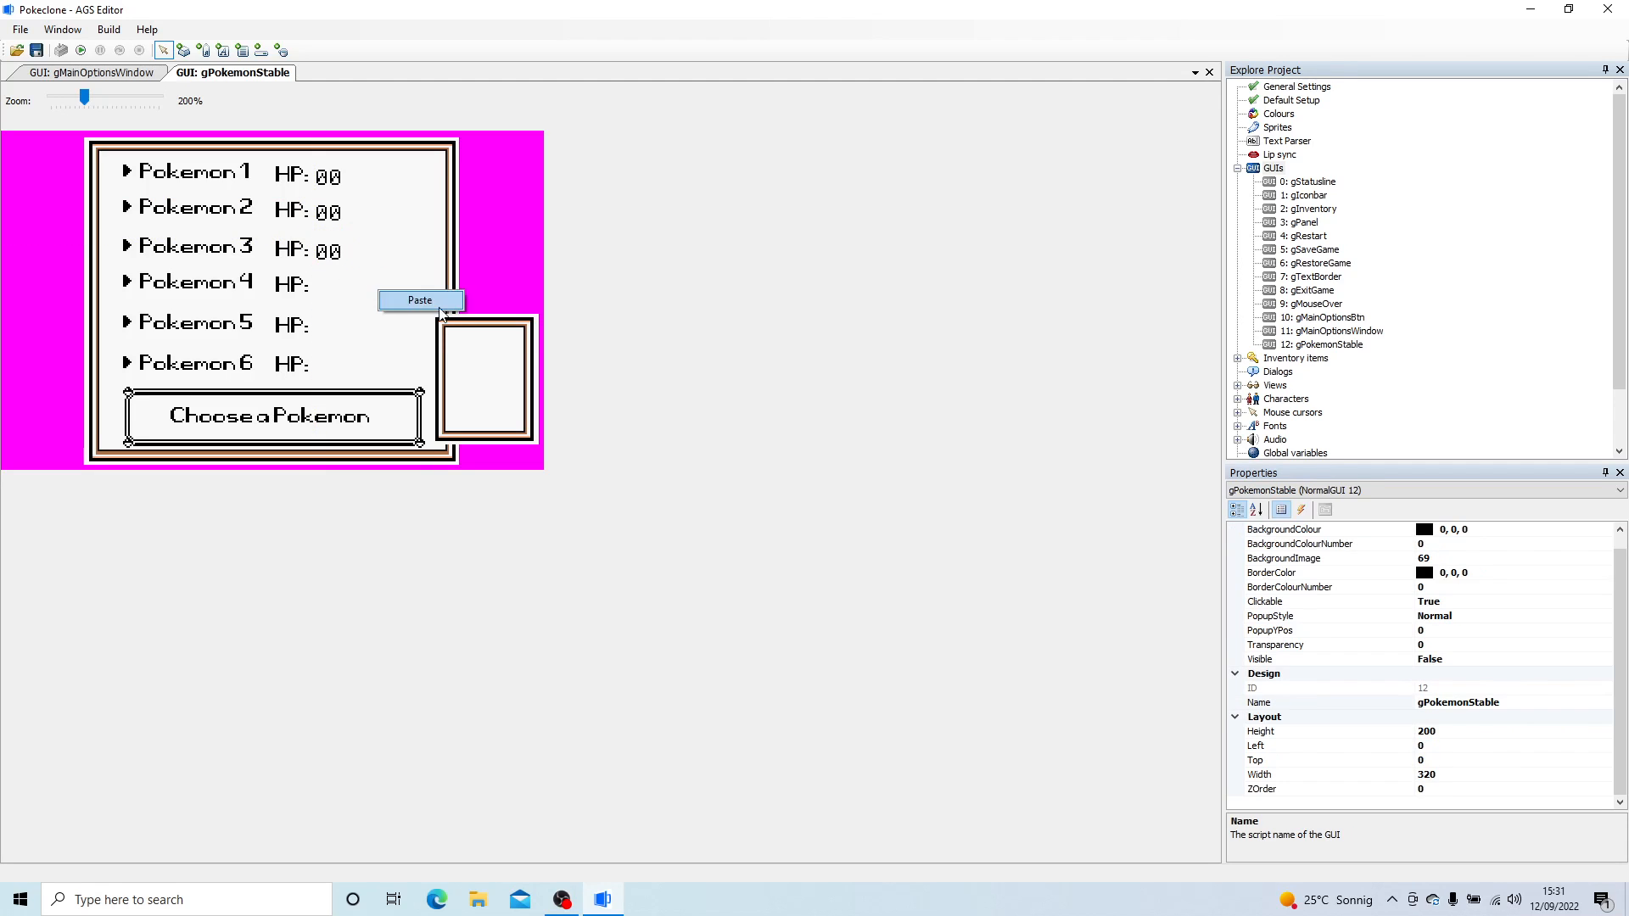
click(408, 299)
drag(419, 314, 329, 370)
right_click(382, 327)
click(411, 338)
right_click(351, 359)
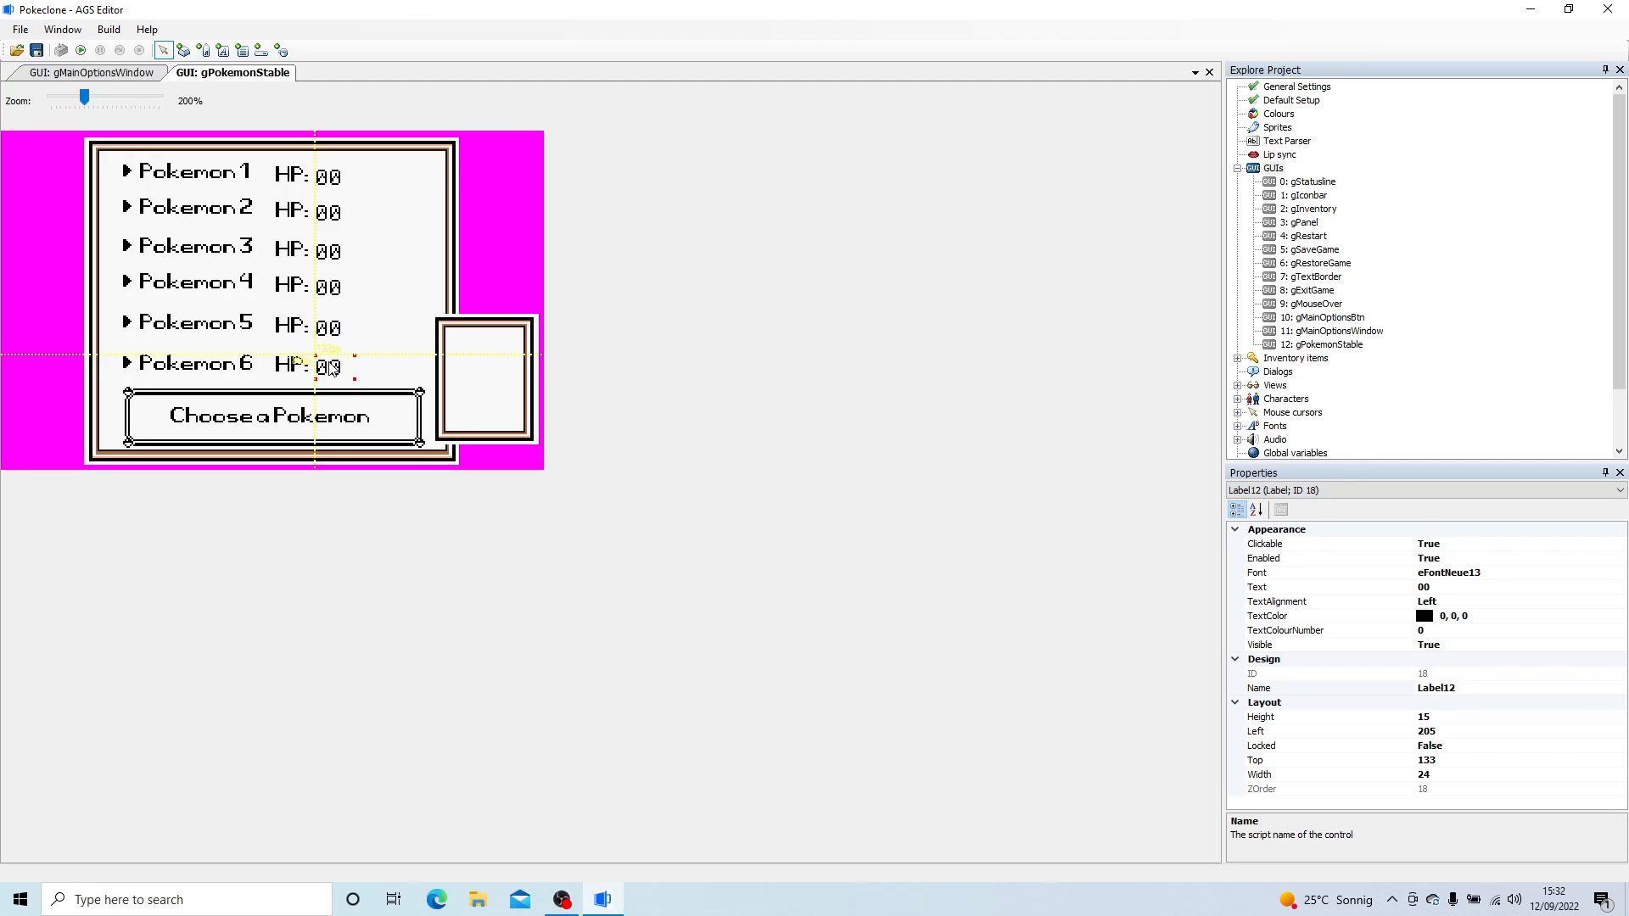
- Reuse the script name of Pokemon 1's 00 label to name the one beside Pokemon 2 lStable2HP
click(323, 177)
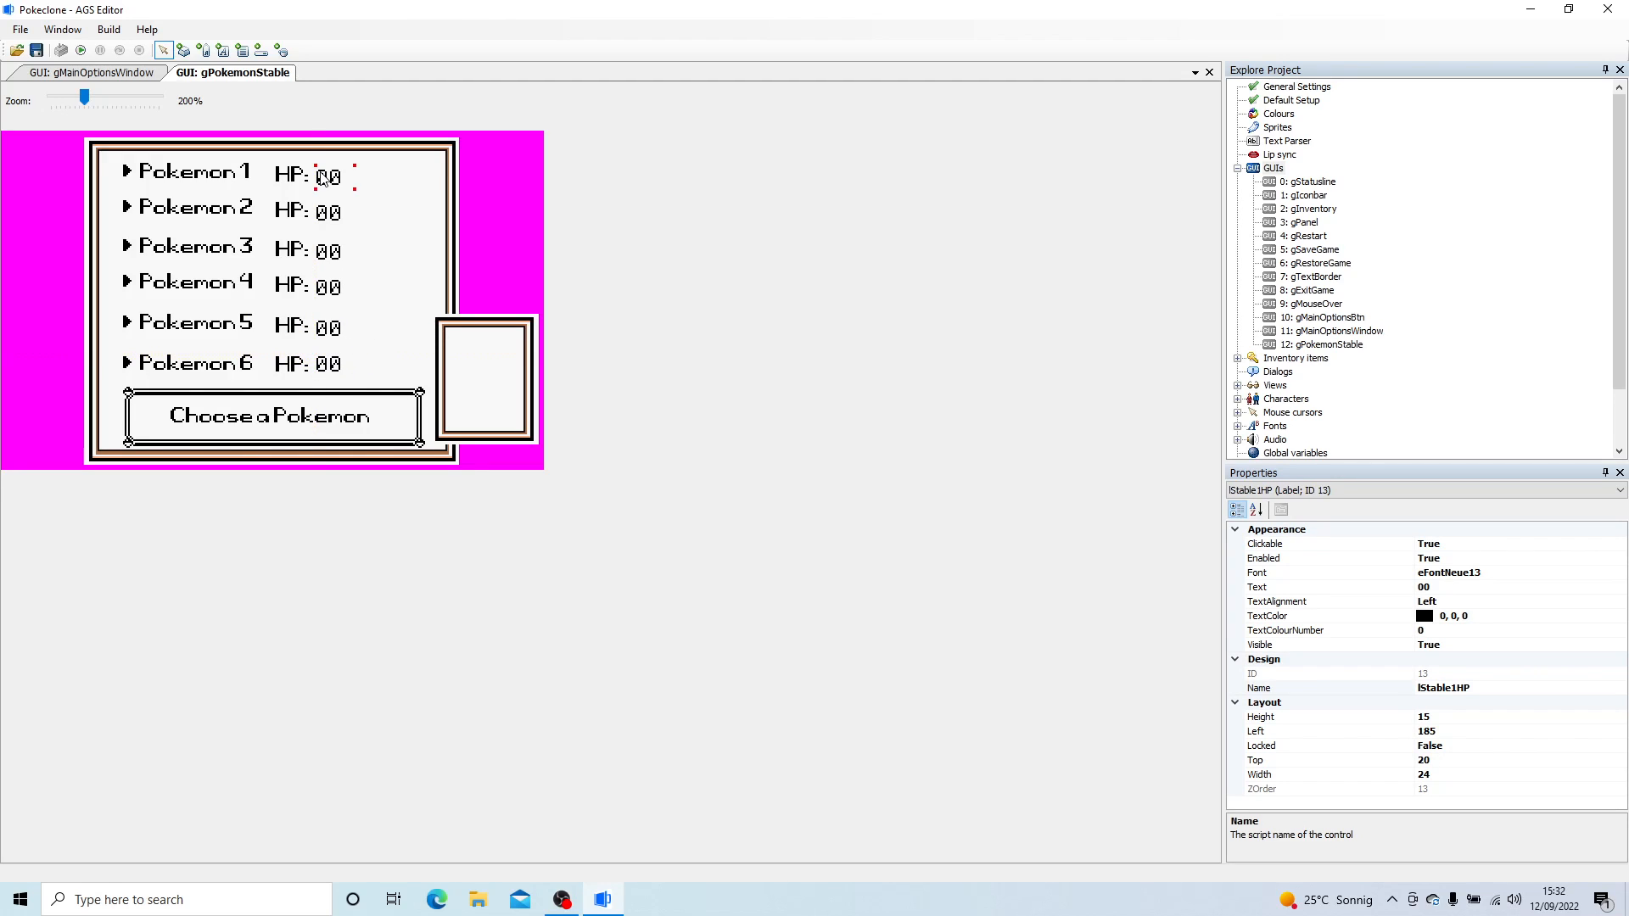
click(1423, 687)
key(ctrl+c)
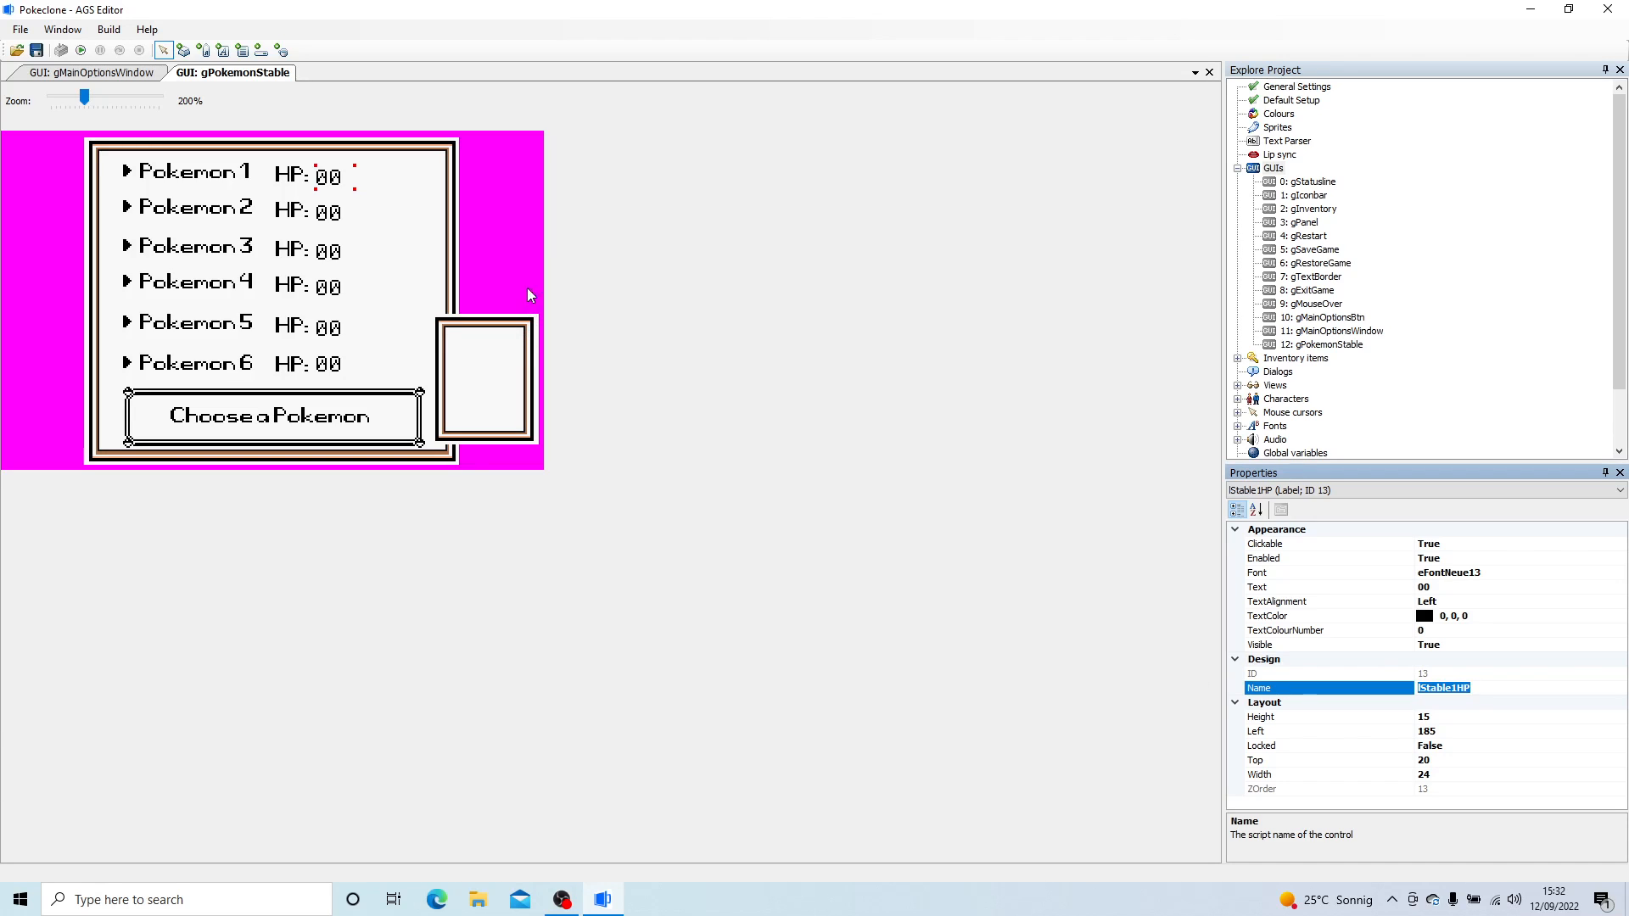
click(329, 218)
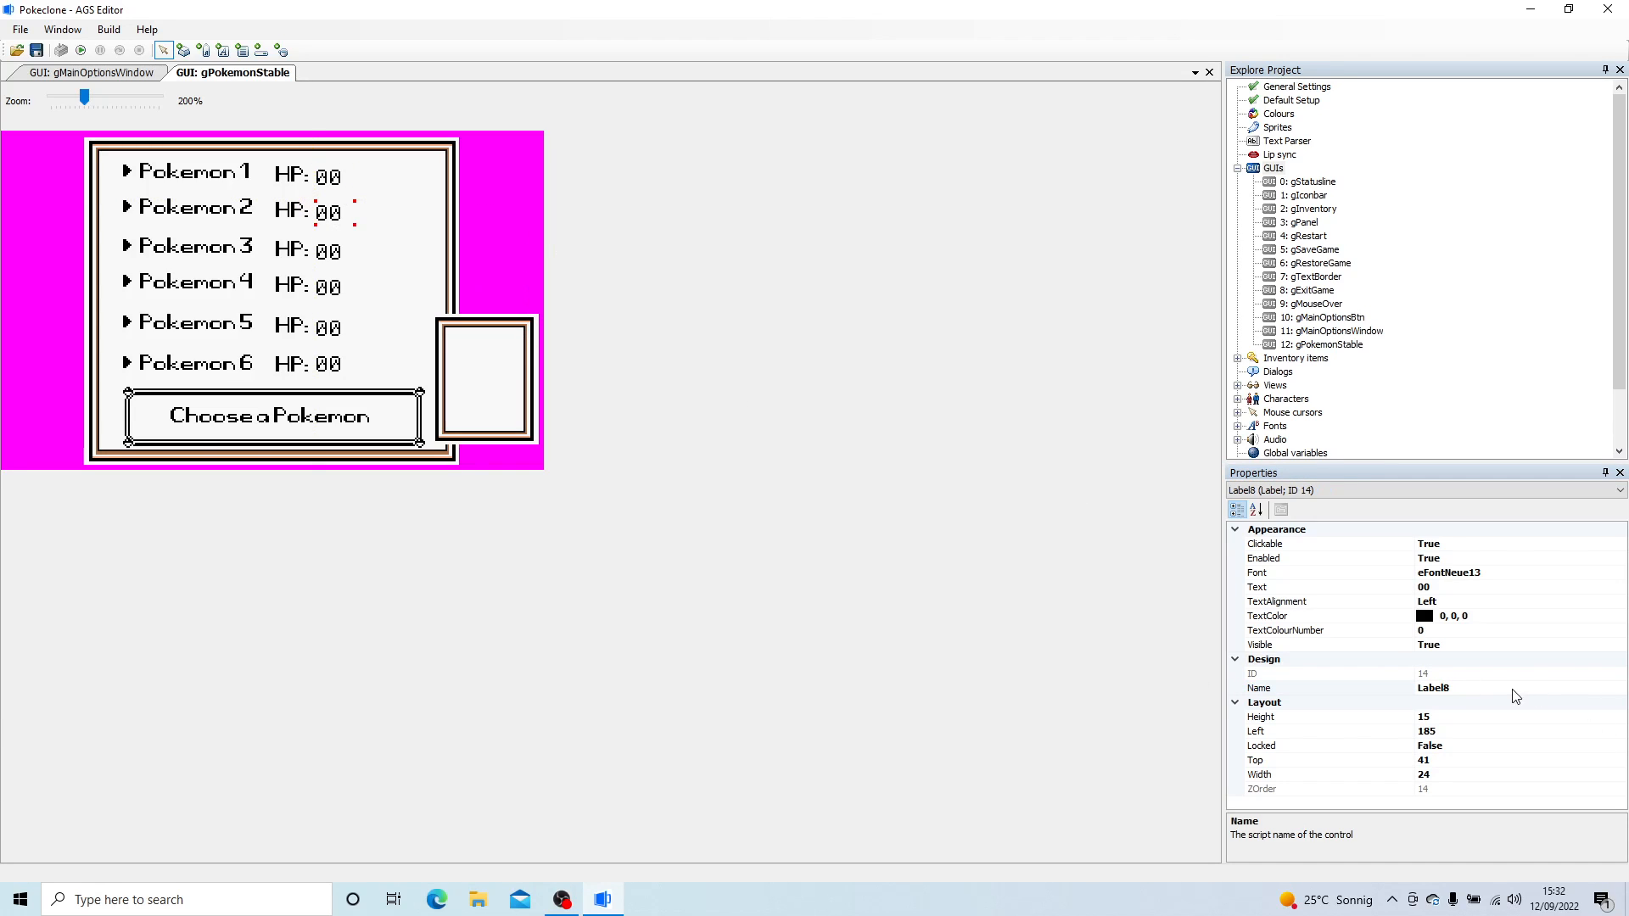
click(1487, 688)
key(ctrl+v)
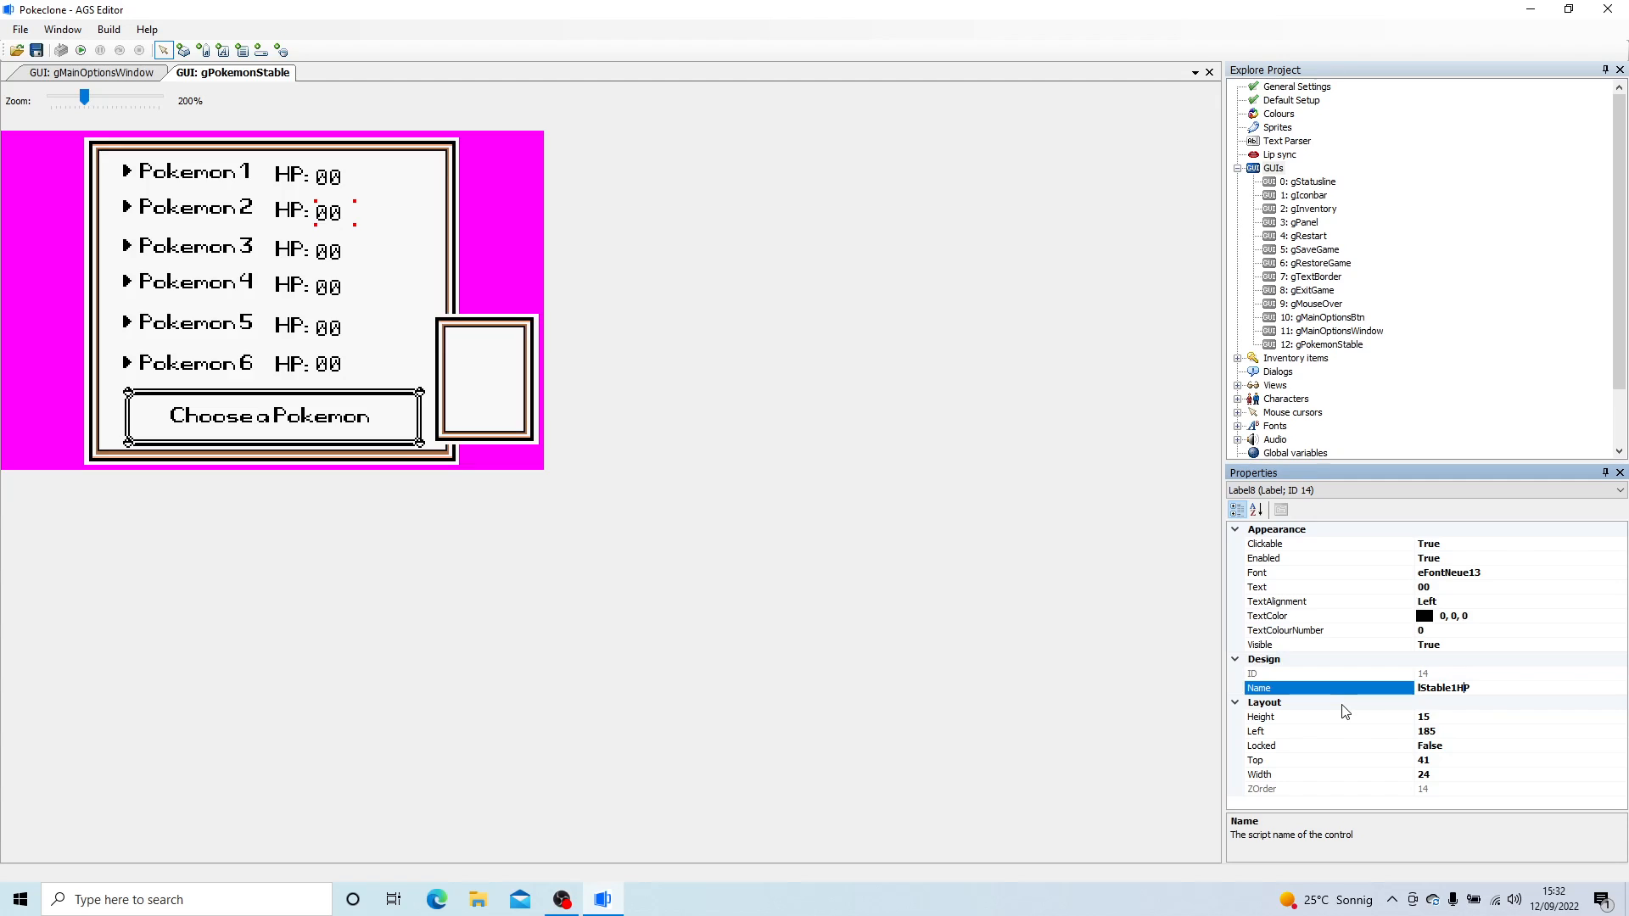
text(2)
key(Return)
- Set the script names of the 00 labels beside Pokemon 3 and Pokemon 4 to lStable3HP and lStable4HP
click(351, 247)
click(1550, 690)
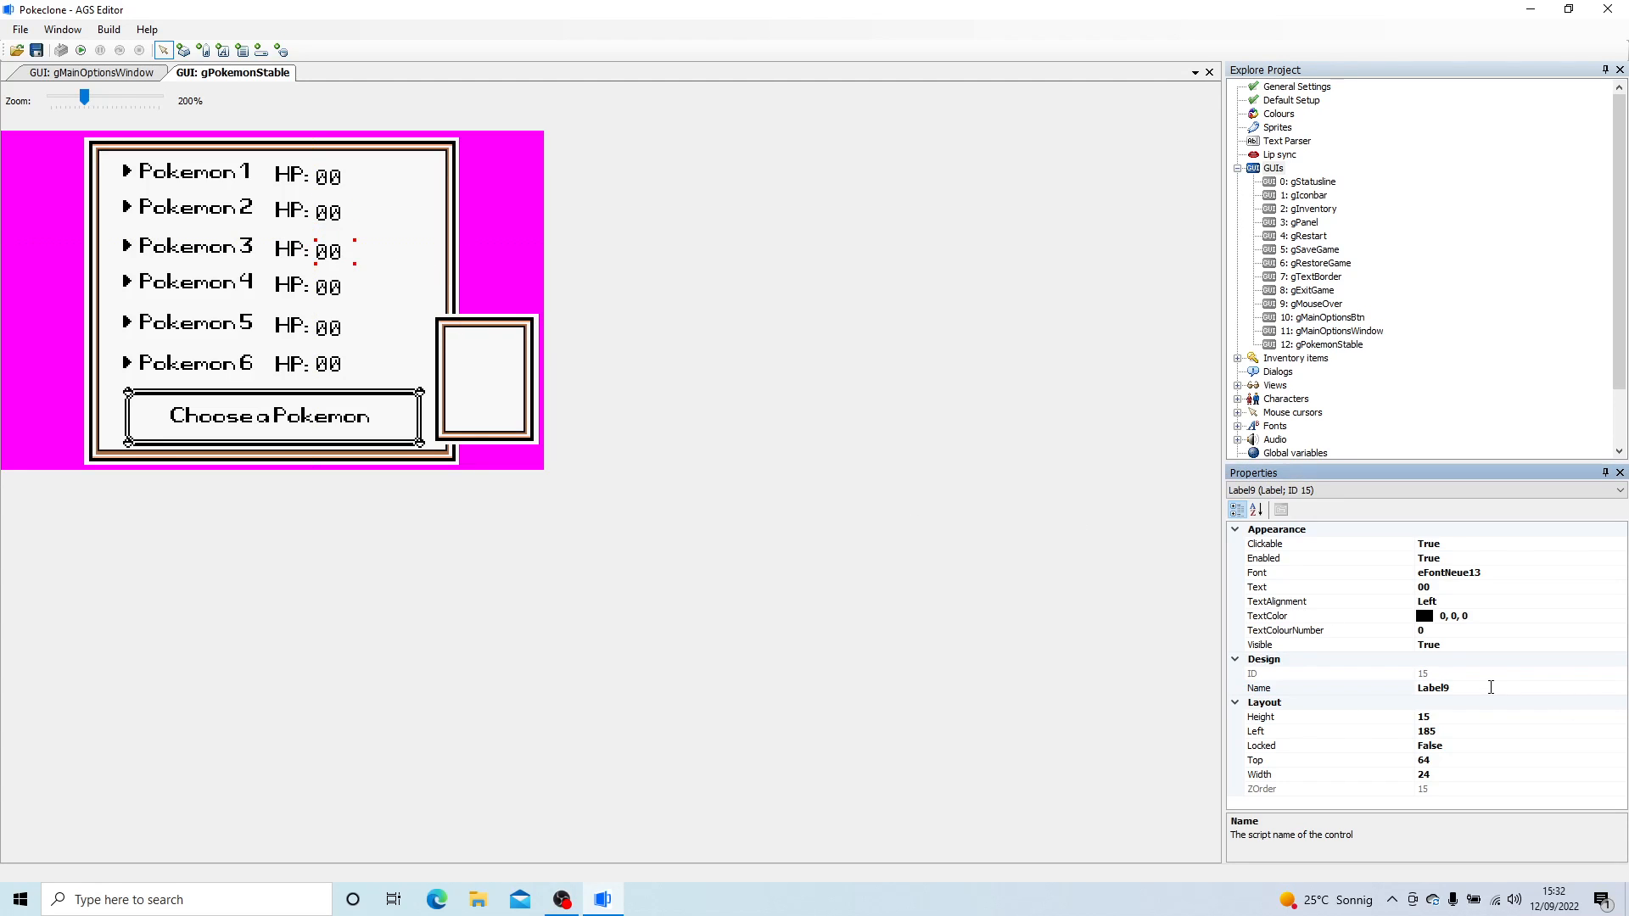
key(ctrl+v)
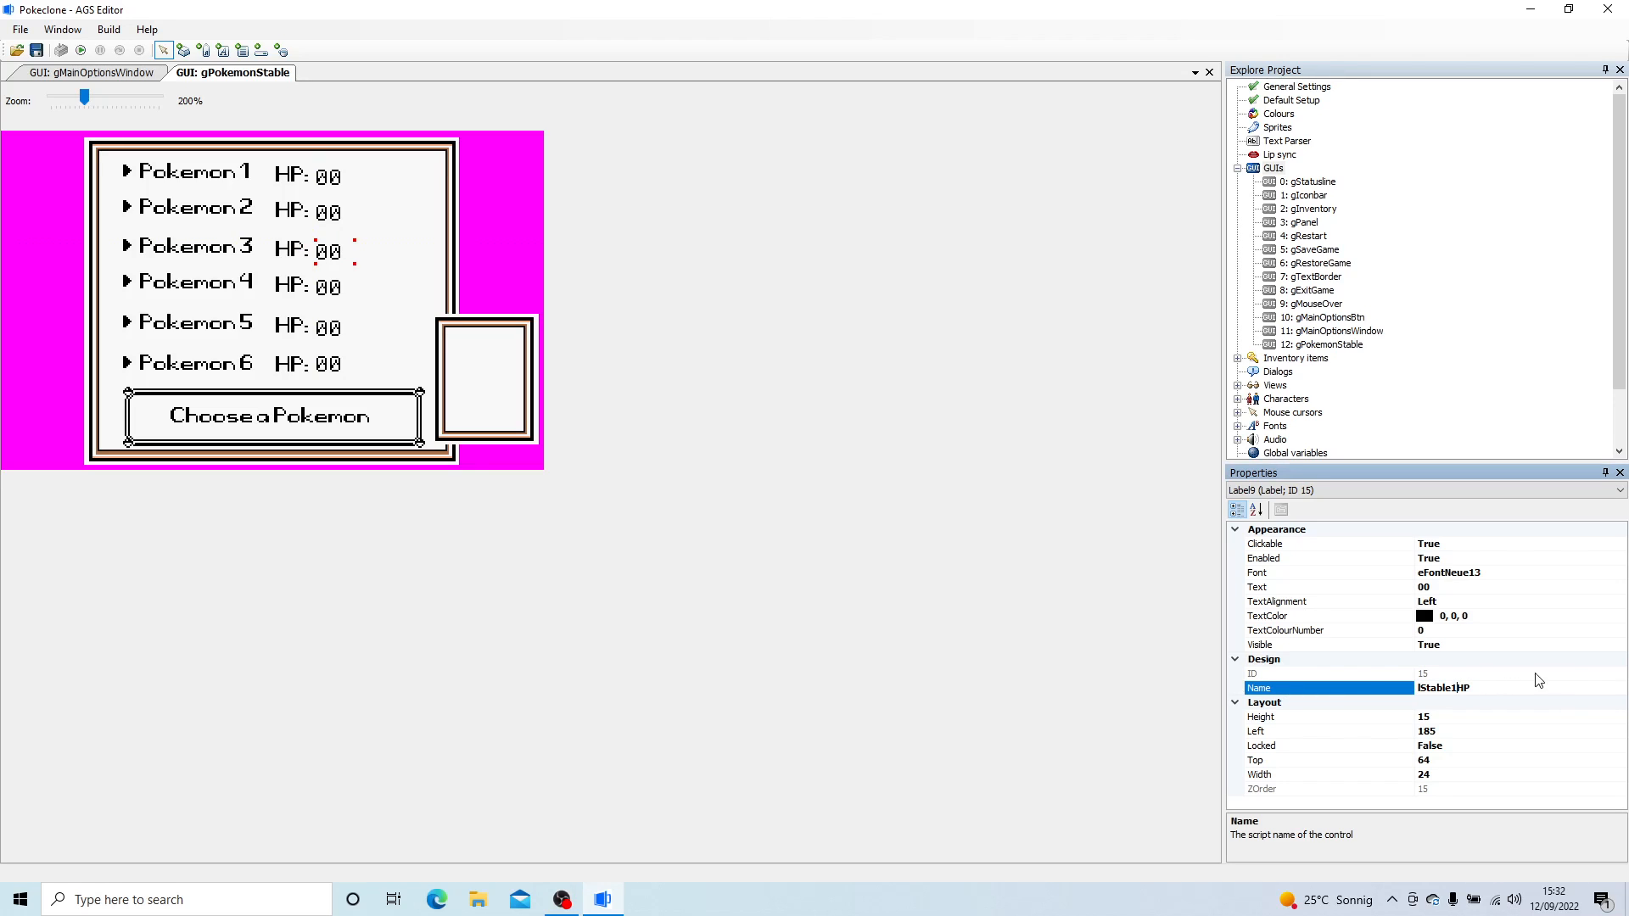
key(Return)
click(338, 285)
click(1270, 687)
key(ctrl+v)
key(BackSpace)
text(4)
key(Return)
- Set the script name of the 00 label beside Pokemon 5 to lStable5HP
click(330, 329)
click(1442, 687)
key(ctrl+v)
key(Left)
key(BackSpace)
text(5)
key(Return)
- Nudge the 00 label beside Pokemon 6 slightly upward and set its script name to lStable6HP
click(331, 365)
key(Up)
key(Up)
click(1305, 687)
key(ctrl+v)
key(Left)
key(Left)
key(BackSpace)
text(6)
key(Return)
- Duplicate Pokemon 1's HP: label to the right of its 00 value and set the copy's text to "Lvl:"
click(333, 174)
right_click(302, 170)
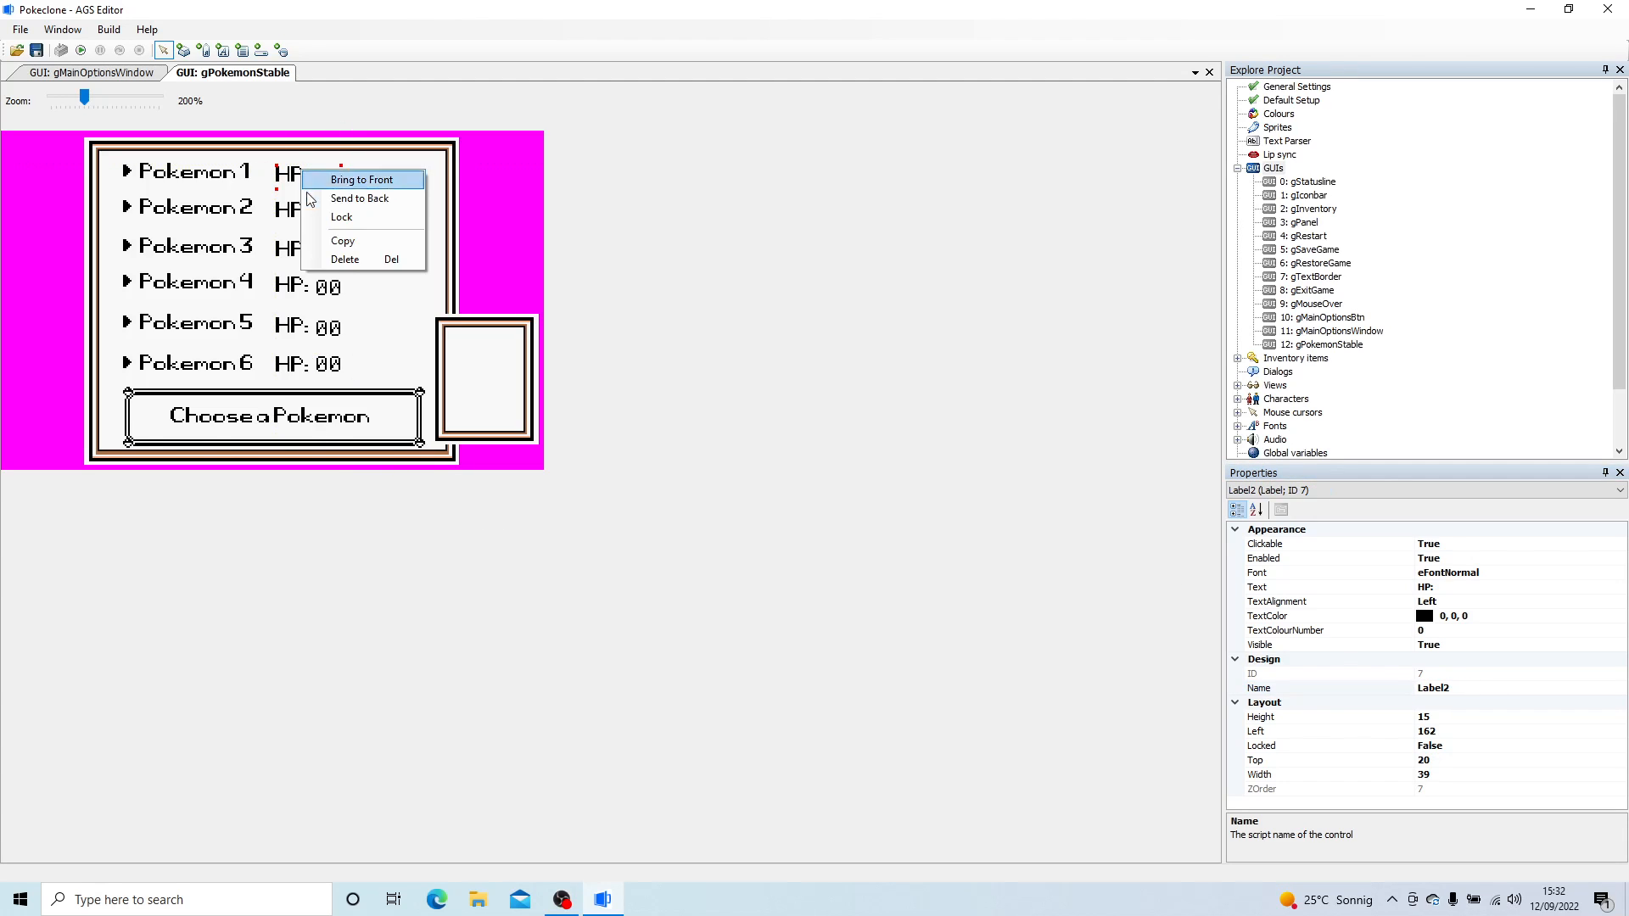
click(336, 238)
right_click(381, 198)
click(411, 201)
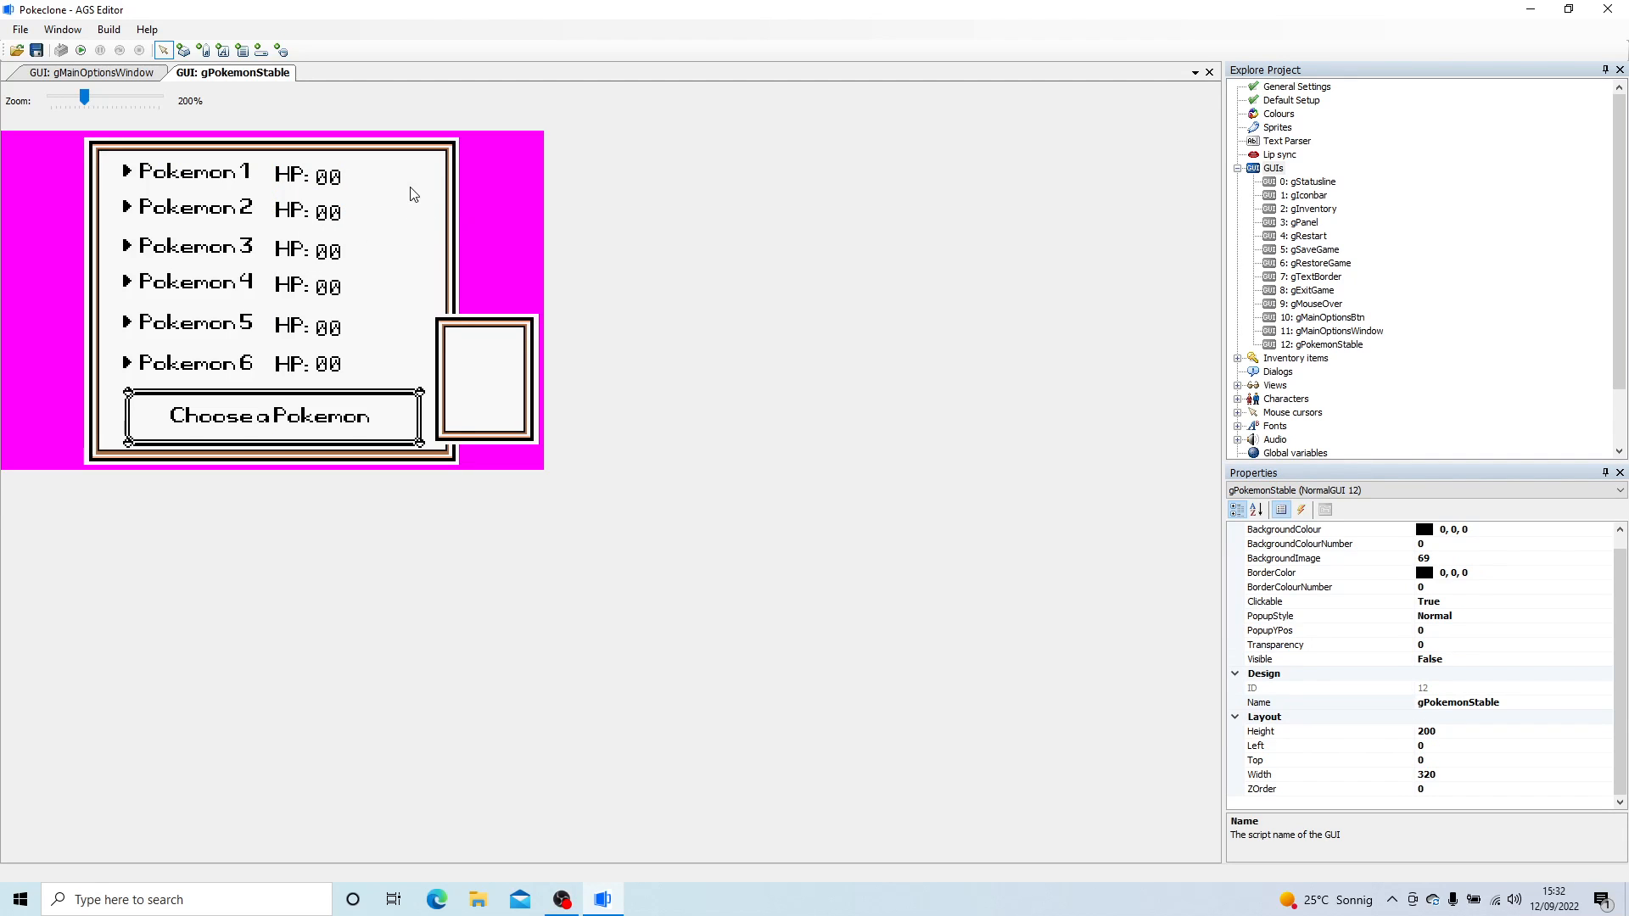
drag(400, 200, 380, 174)
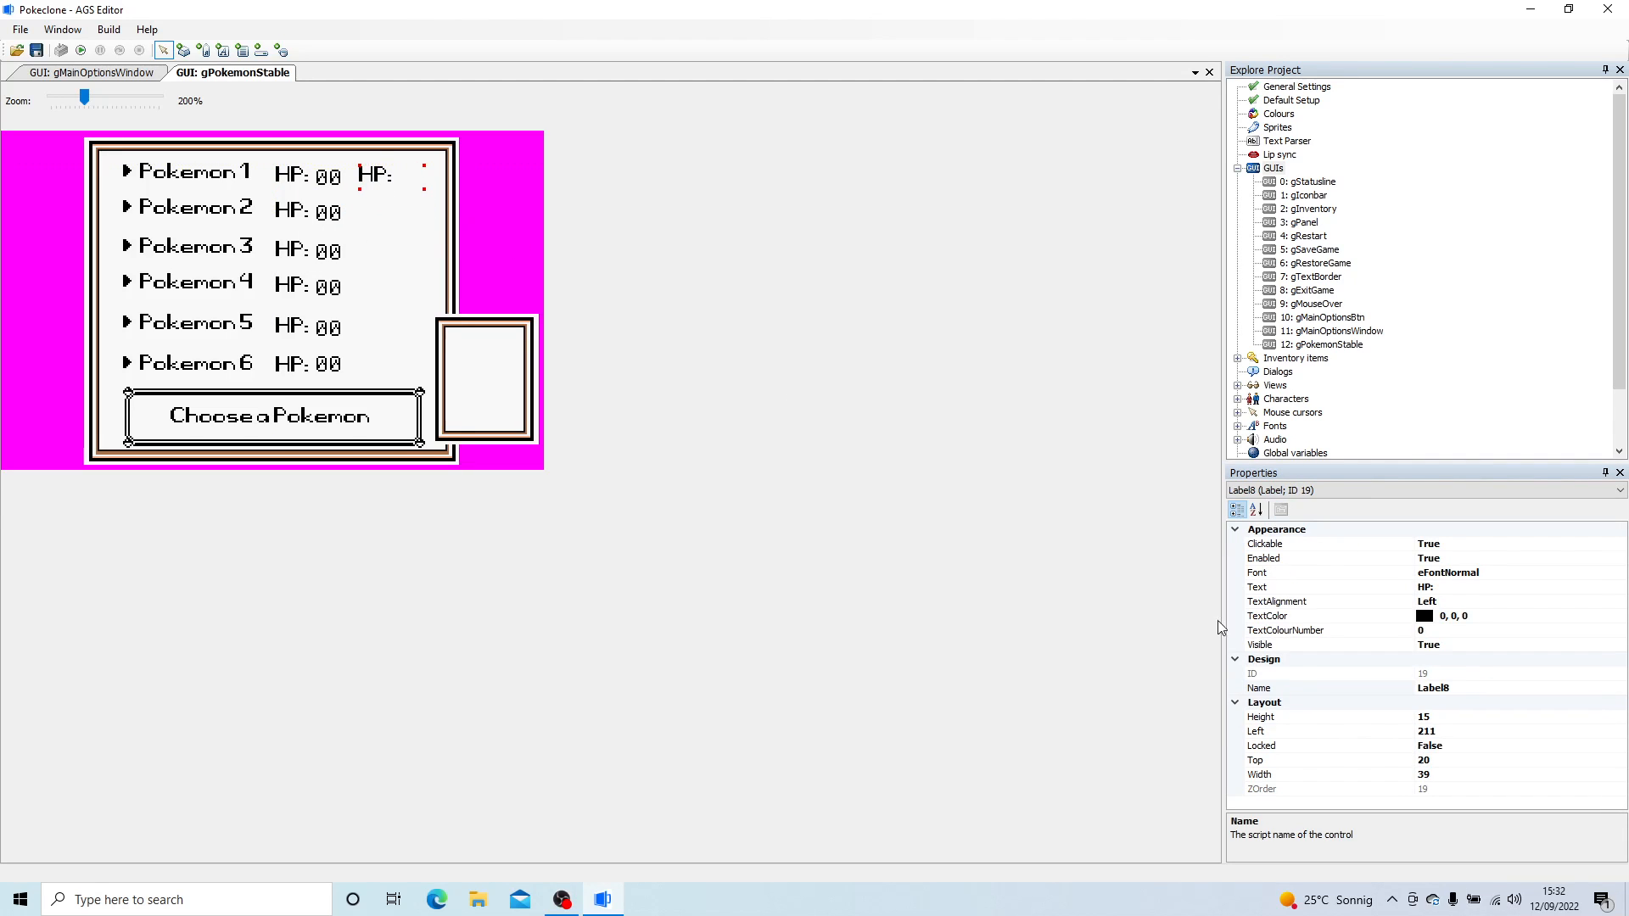
click(1428, 588)
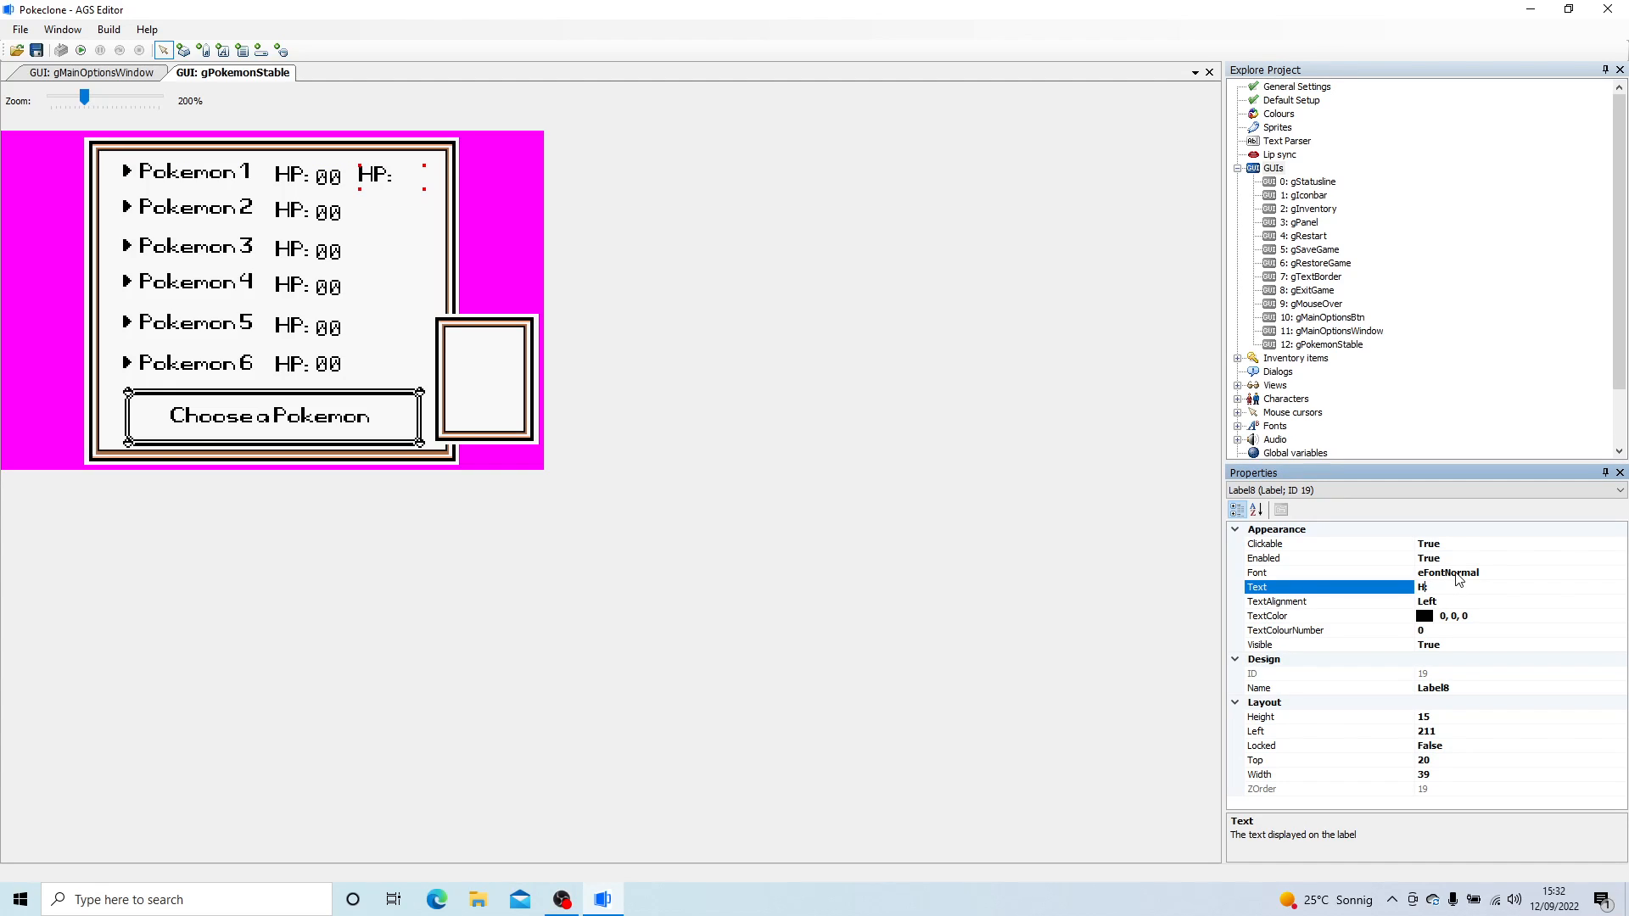
text(Lvl:)
key(Return)
- Copy the Lvl: label and place copies beside the HP values of Pokemon 2 and Pokemon 3
right_click(389, 187)
click(437, 226)
right_click(424, 244)
click(466, 253)
drag(433, 248, 378, 209)
right_click(374, 244)
click(414, 252)
- Add copies of the Lvl: label beside the HP values of Pokemon 4, Pokemon 5 and Pokemon 6
click(412, 303)
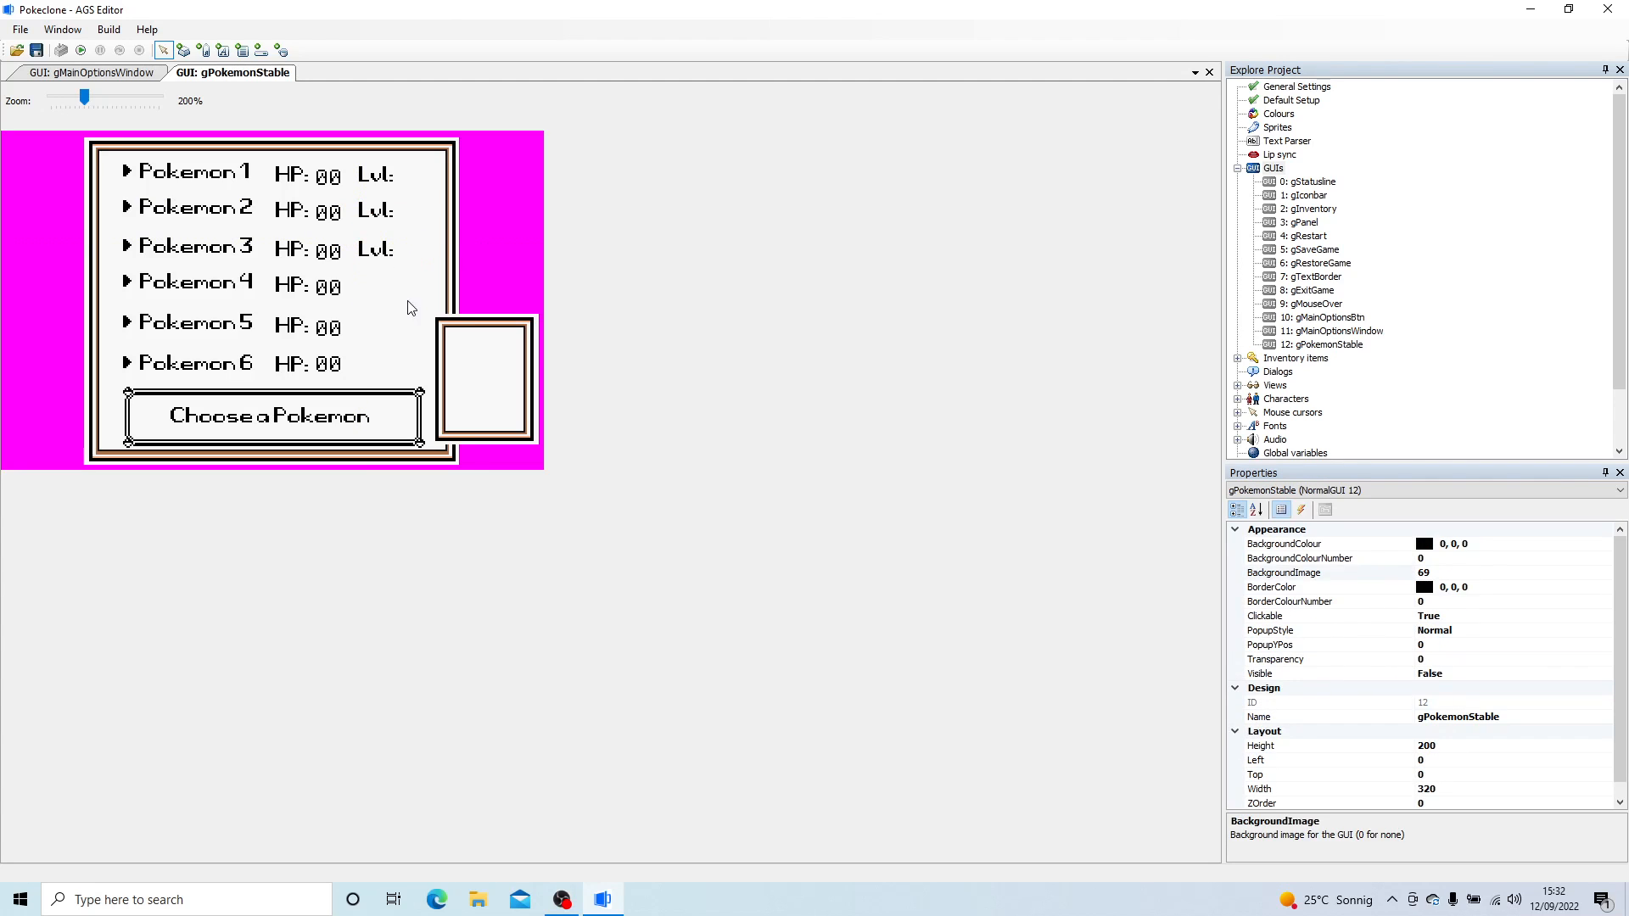
drag(388, 279, 367, 284)
right_click(384, 350)
click(419, 365)
mouse_move(388, 365)
mouse_down()
mouse_move(376, 328)
mouse_move(367, 366)
mouse_up()
click(406, 378)
key(ctrl+v)
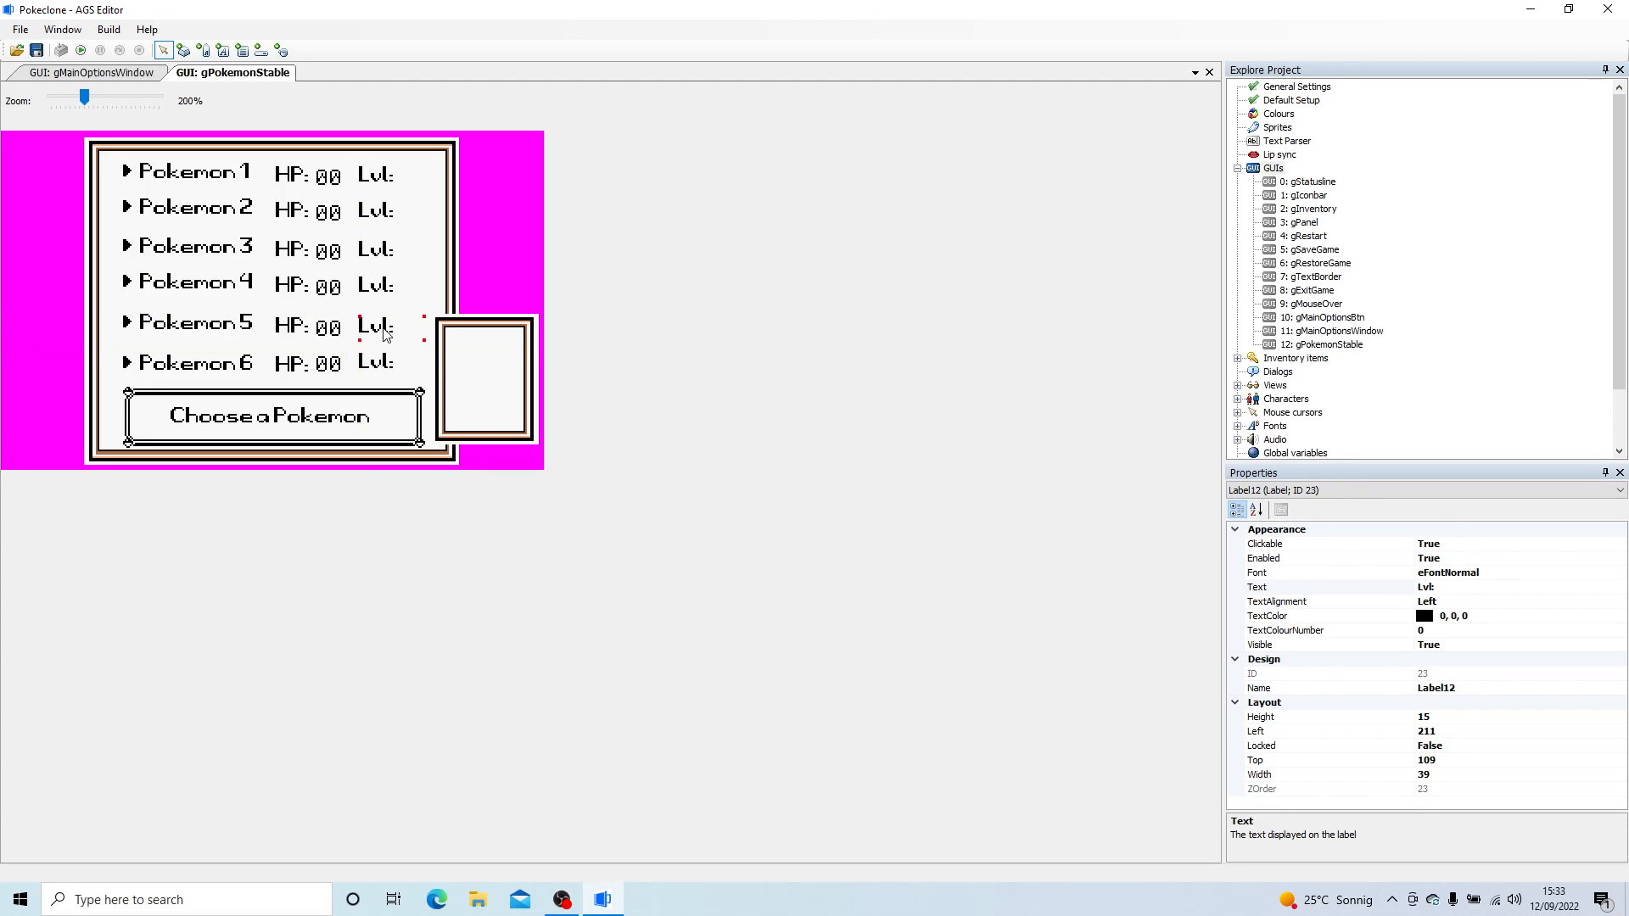
- Nudge the Lvl: labels vertically to line them up with the HP captions in their rows
click(378, 285)
click(384, 210)
scroll(382, 166, up, 1)
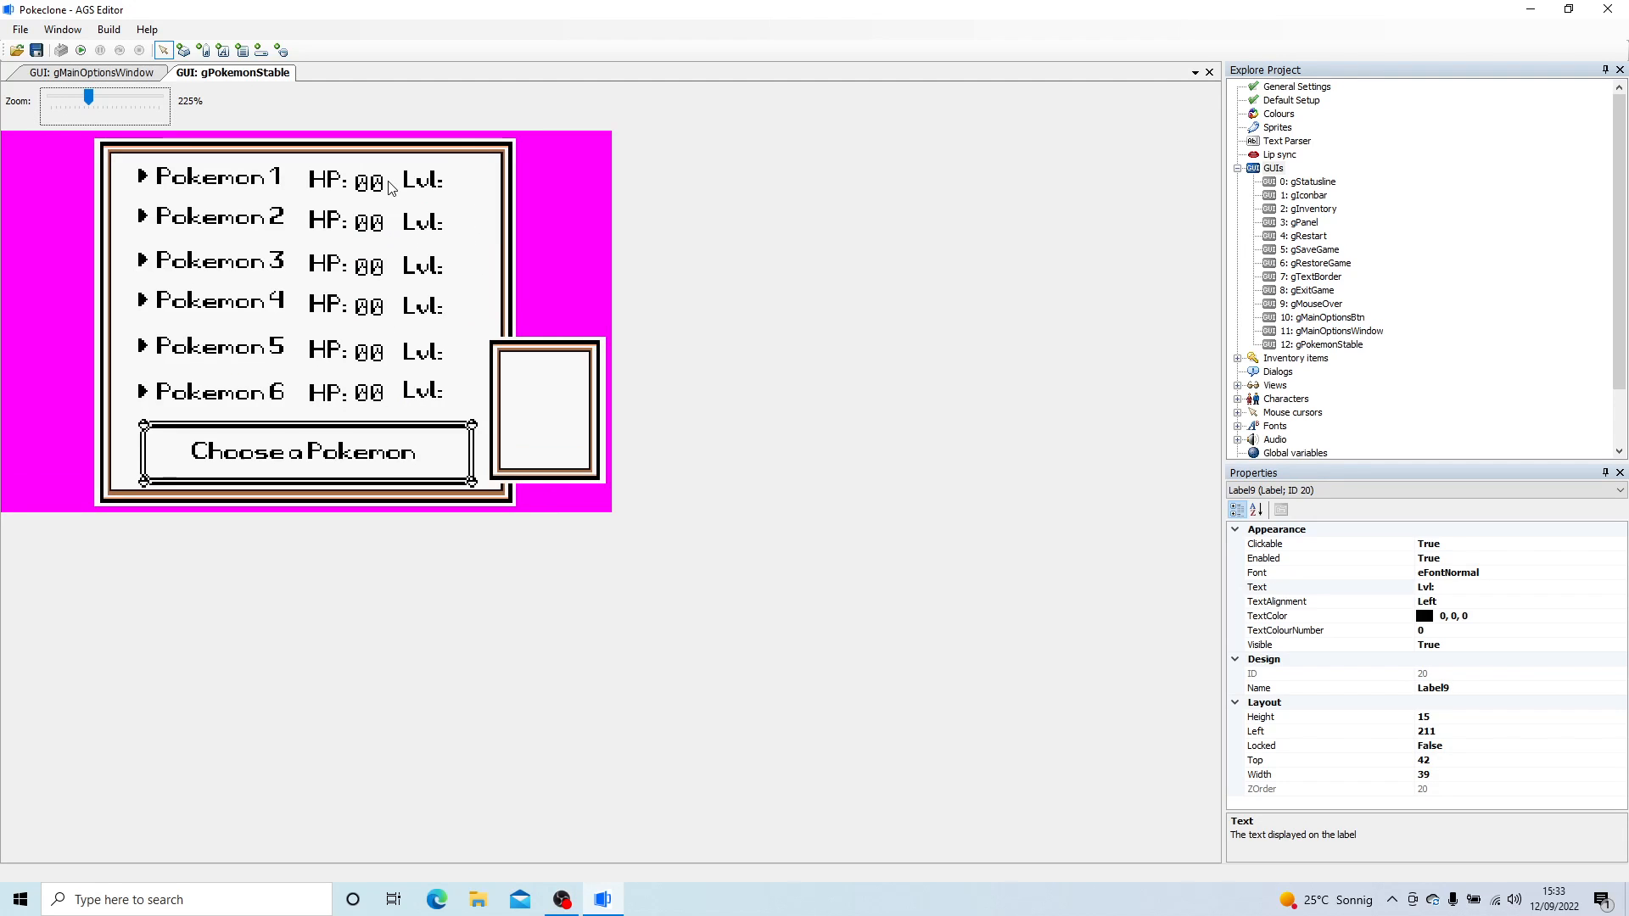
click(424, 354)
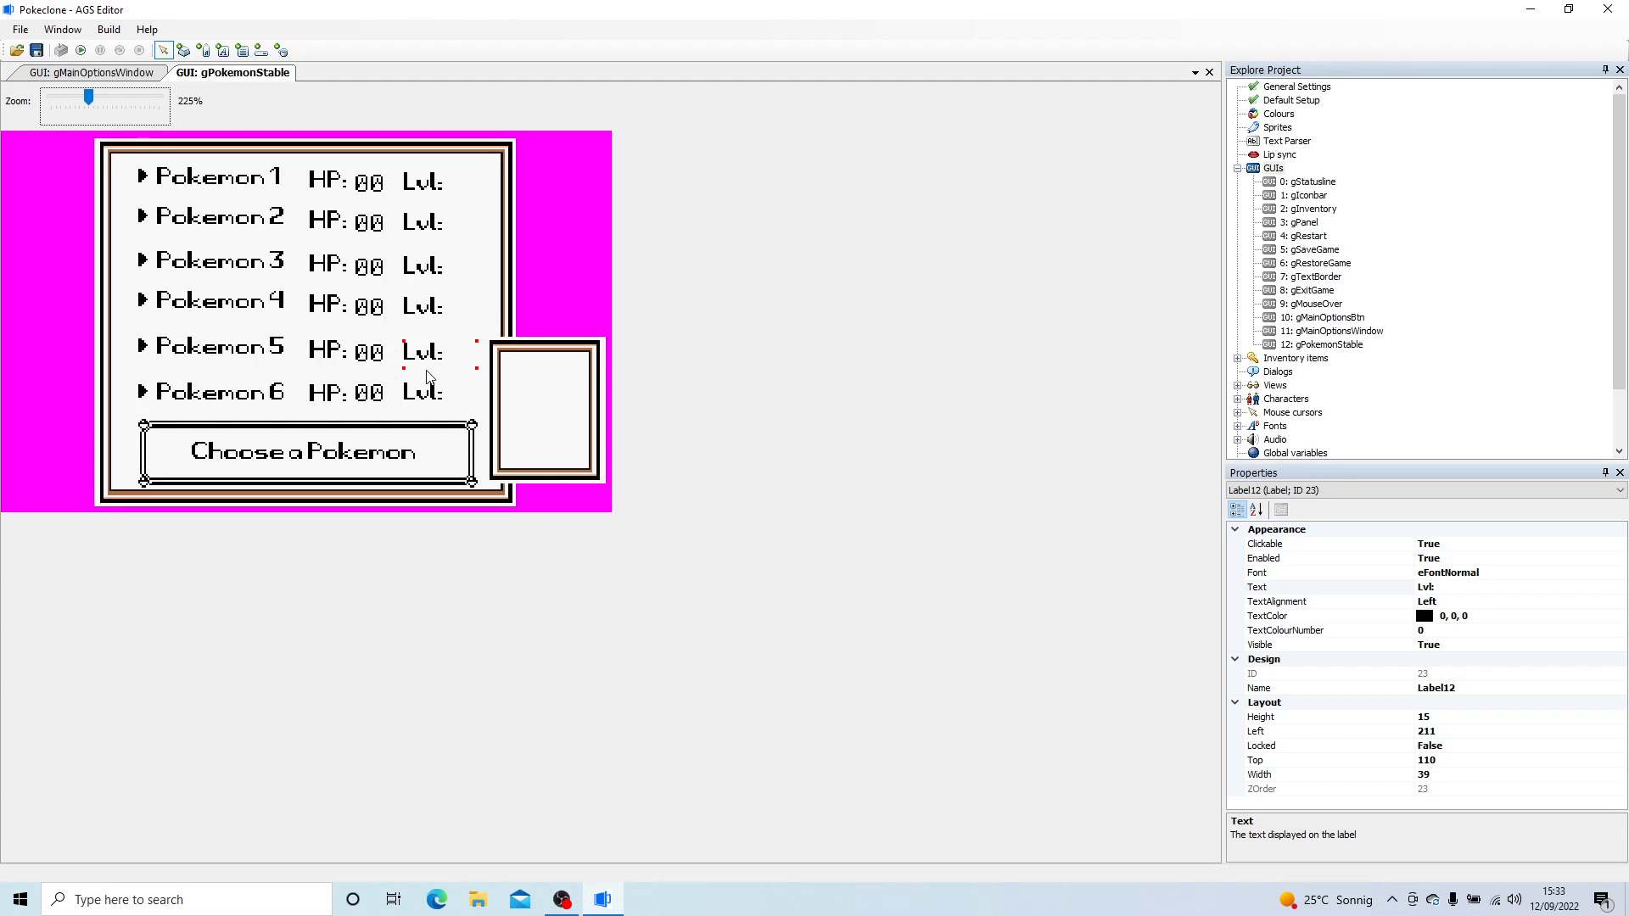
key(Down)
- Duplicate Pokemon 1's 00 HP value label and place the copy right after its Lvl: label
right_click(370, 184)
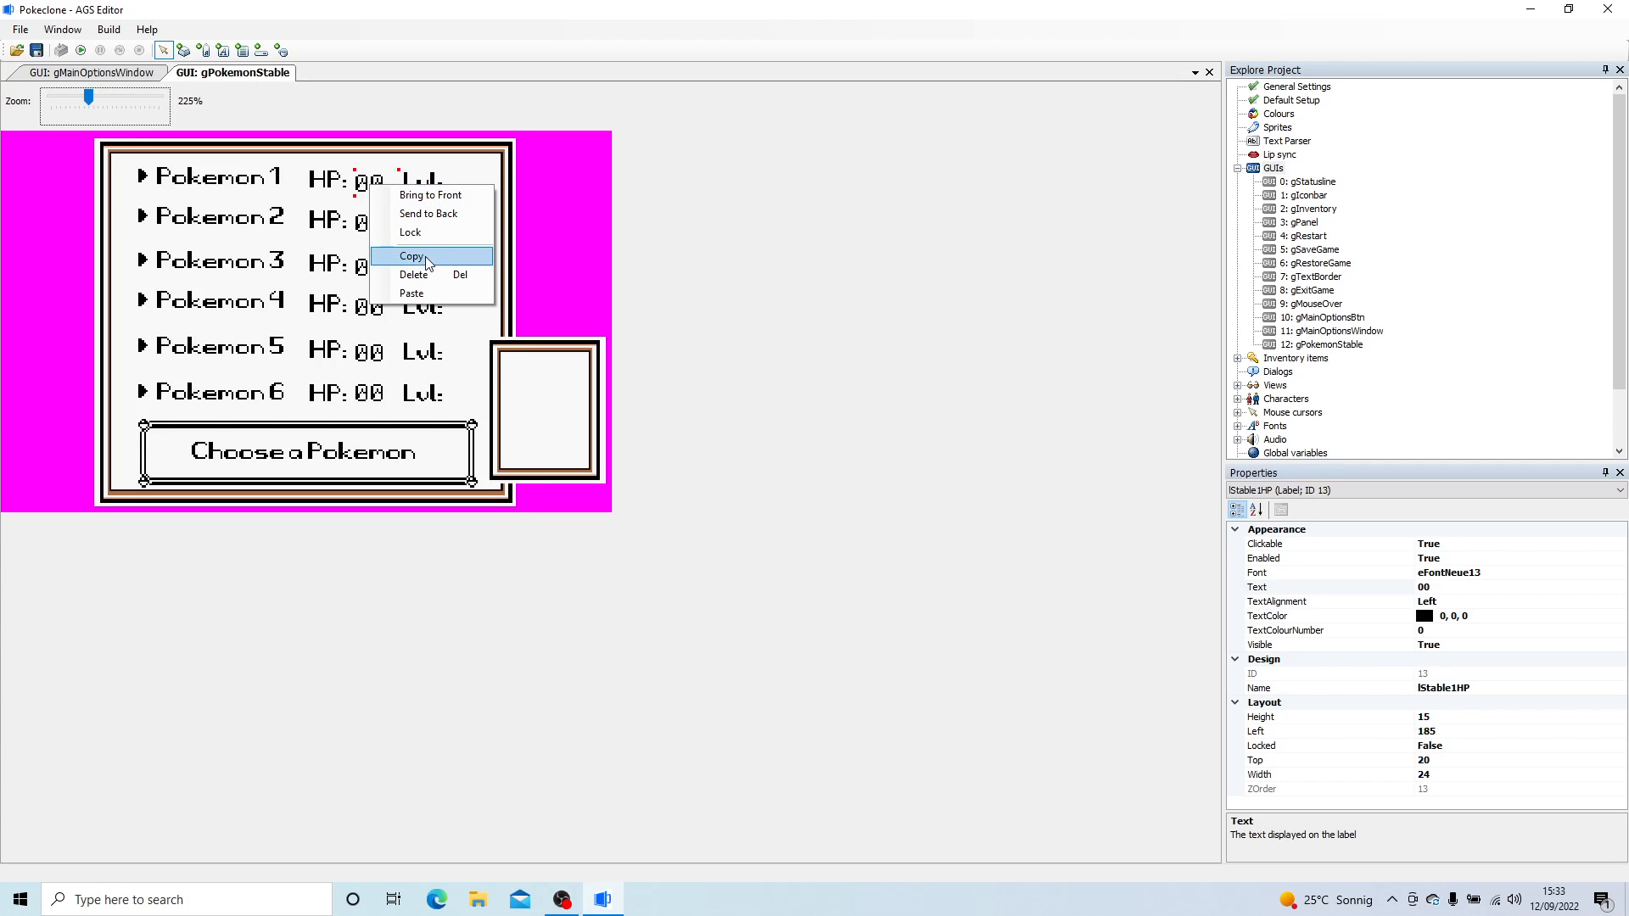
right_click(472, 199)
right_click(475, 190)
click(536, 298)
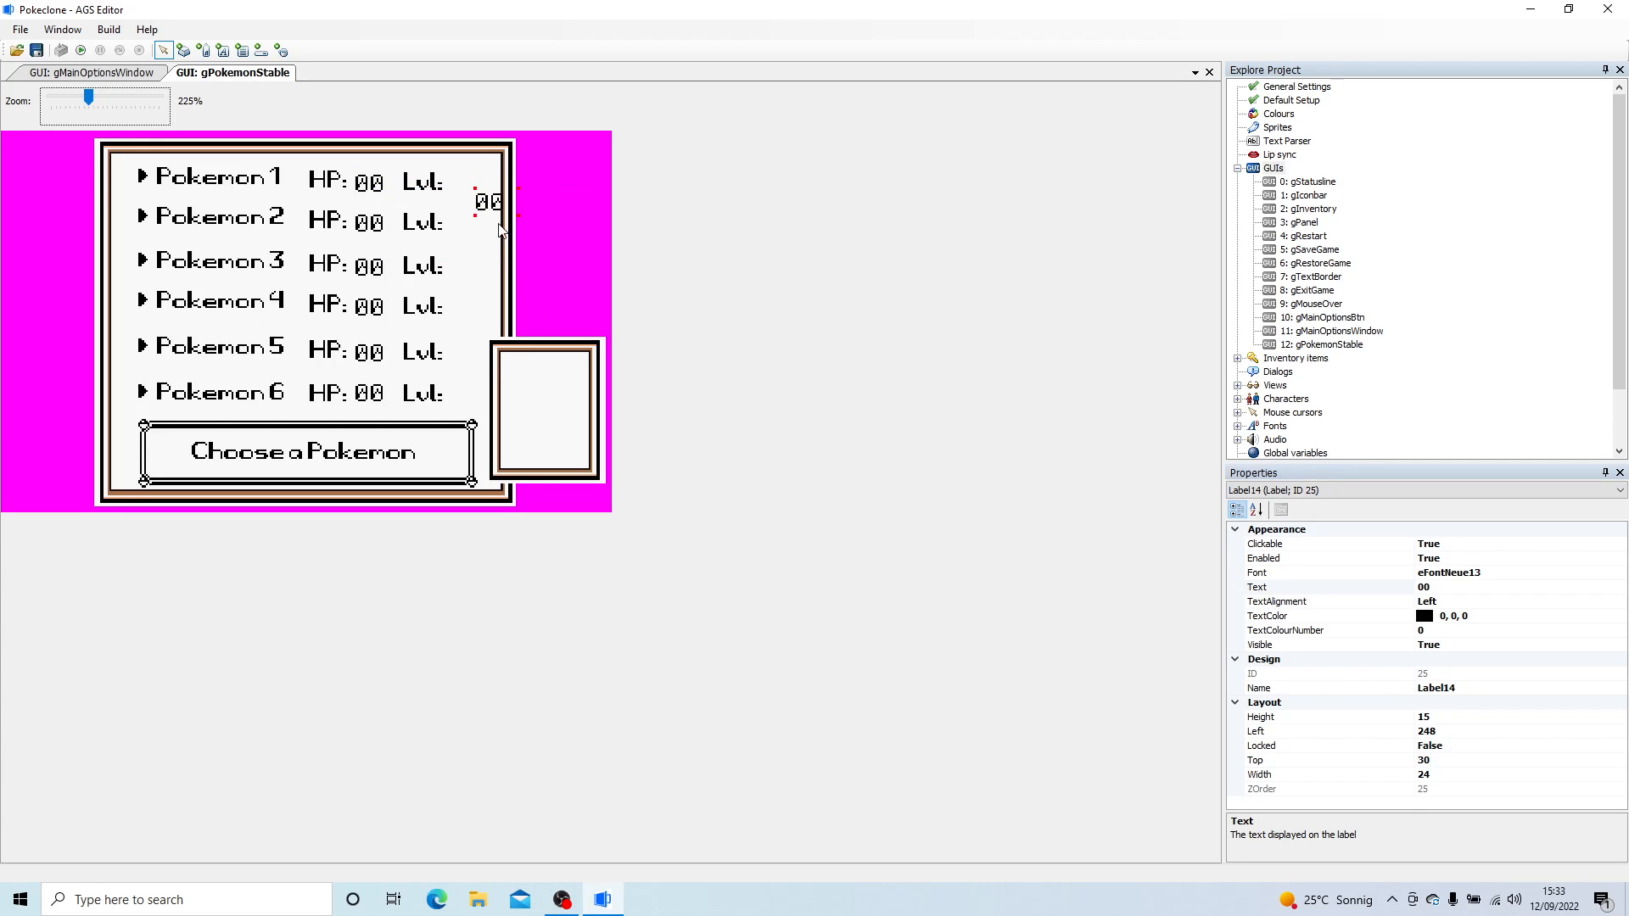
drag(505, 220, 471, 189)
- Set the script name of Pokemon 1's level value label to lStable1Lvl
click(1396, 688)
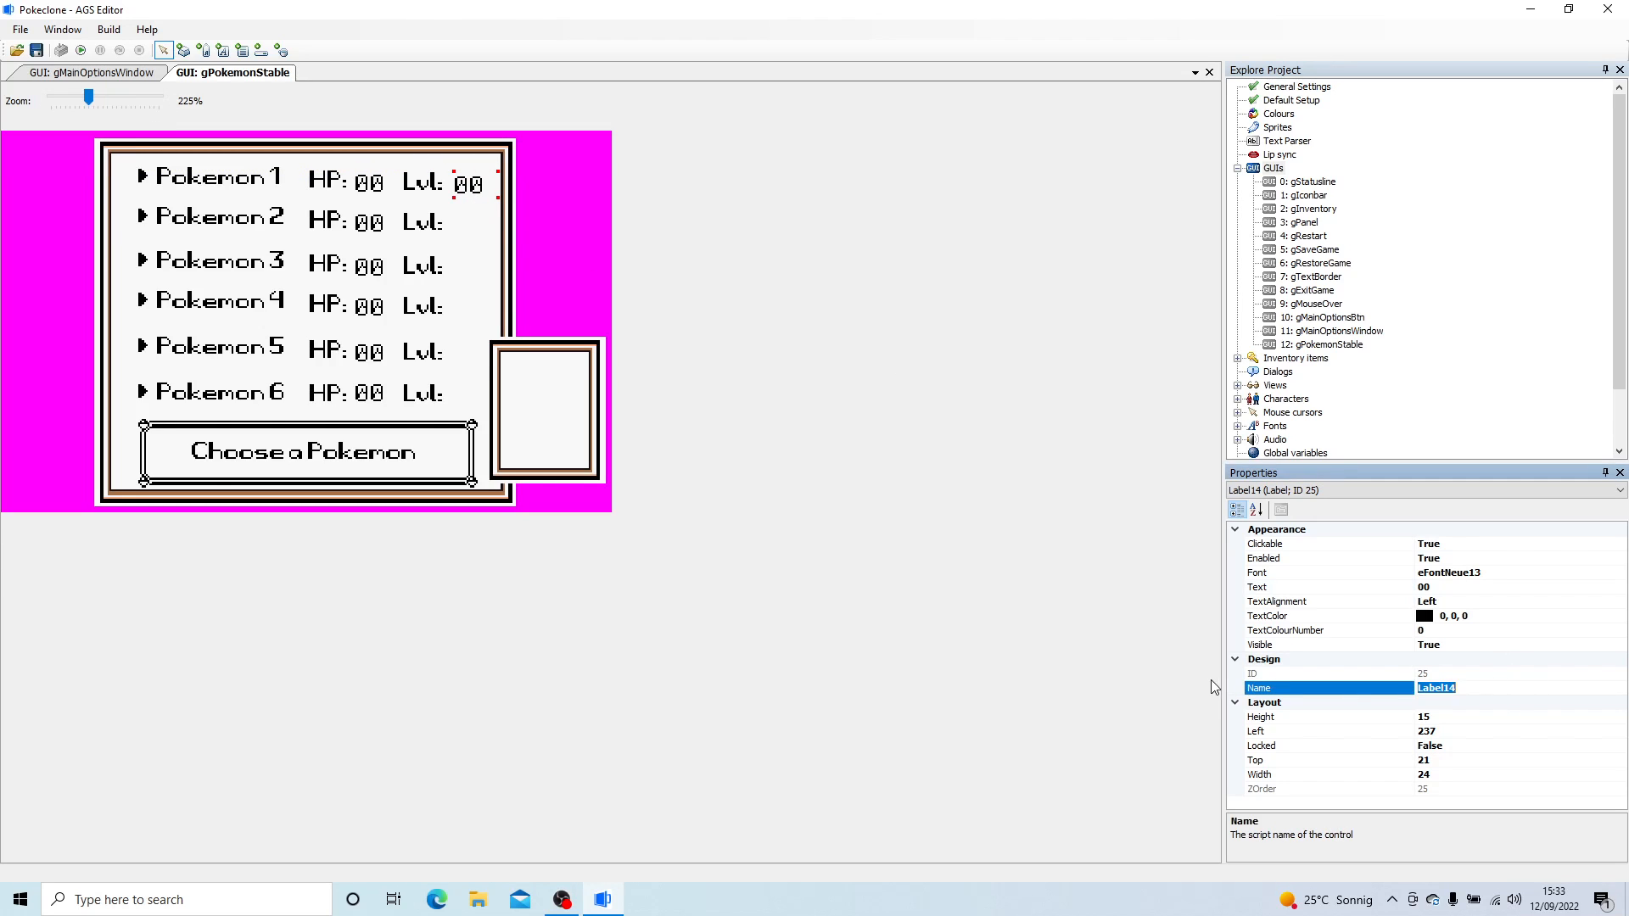
text(lStable1Lv)
key(Return)
- Lock the Lvl: caption labels of the Pokemon rows in position
right_click(435, 227)
click(435, 233)
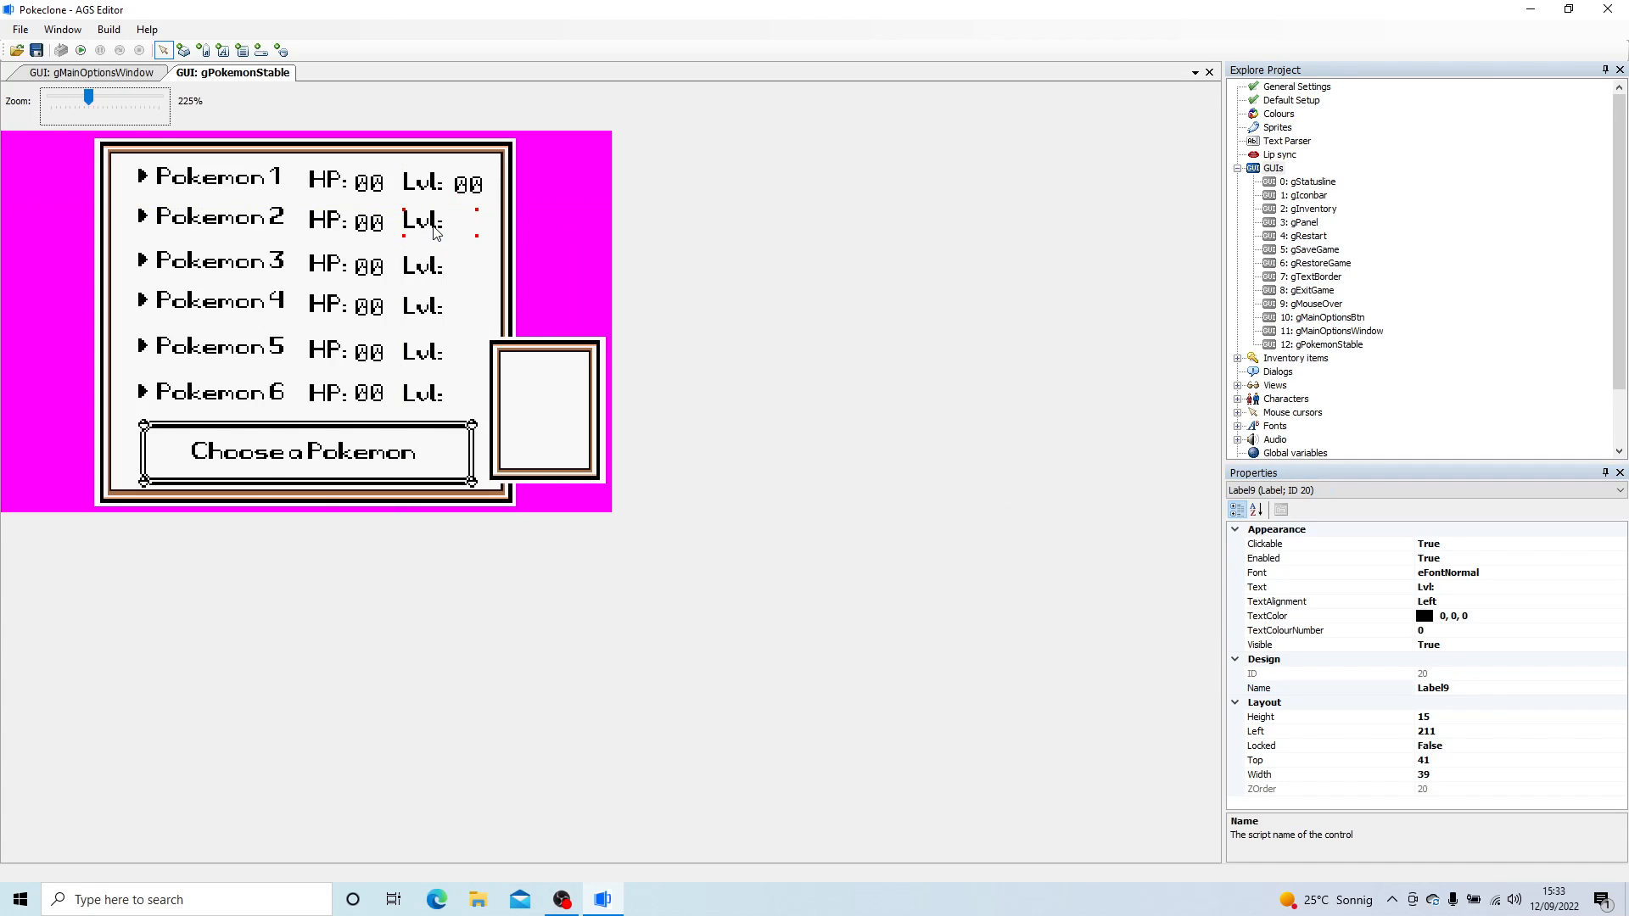
right_click(435, 229)
click(462, 272)
right_click(427, 189)
click(458, 235)
right_click(420, 301)
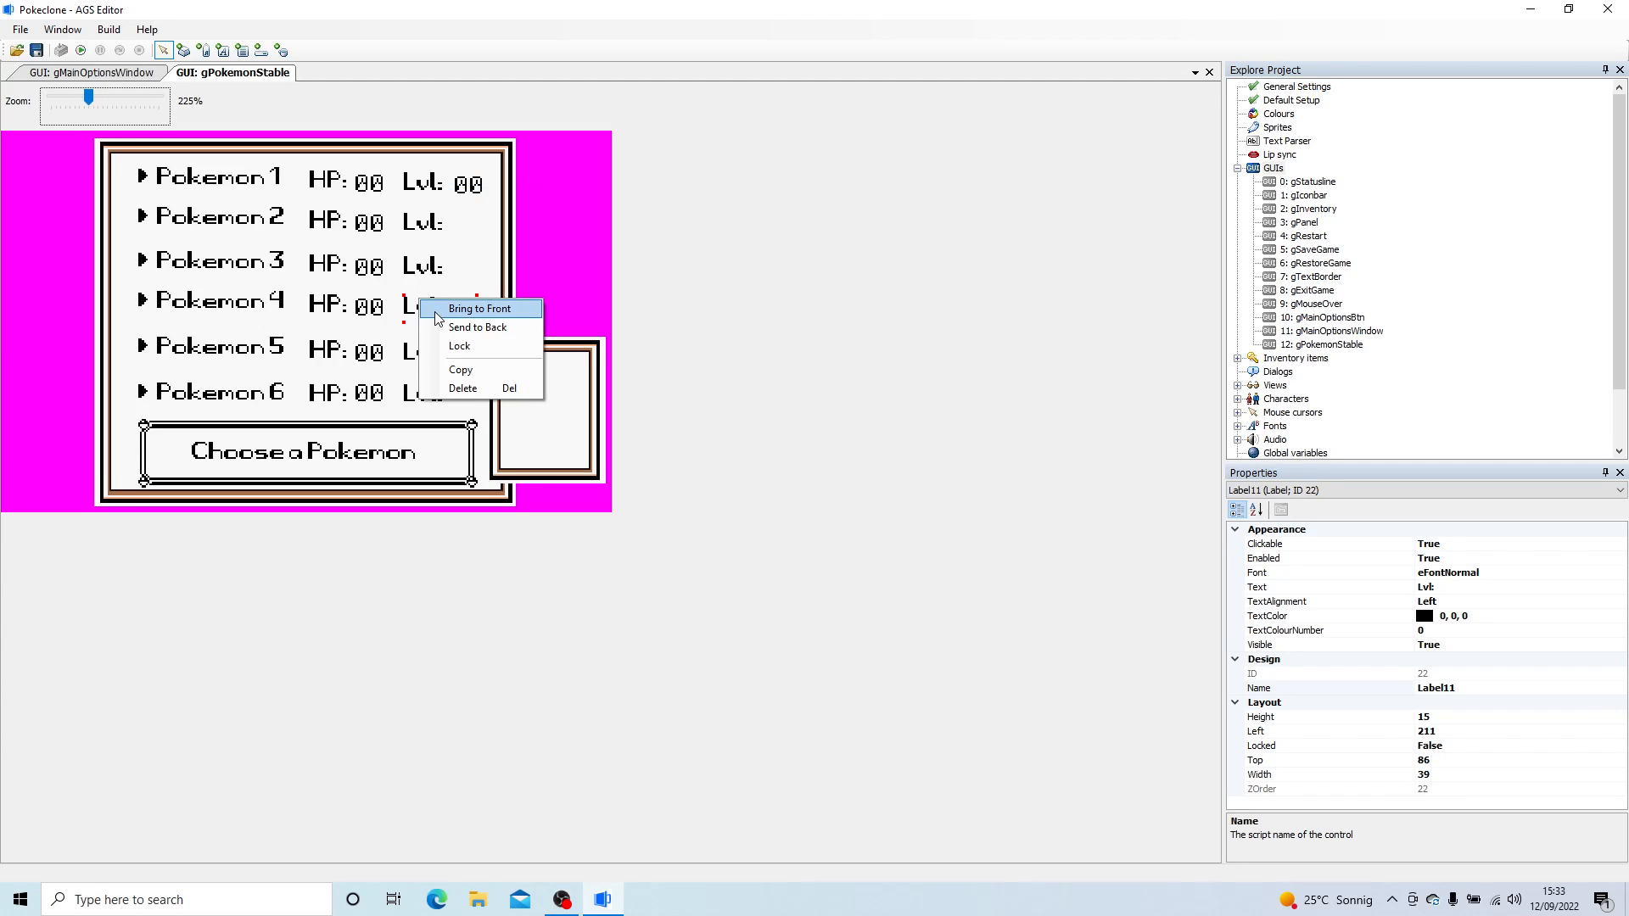
click(458, 346)
right_click(426, 307)
click(466, 353)
right_click(432, 358)
click(471, 404)
right_click(435, 390)
click(472, 435)
- Copy Pokemon 1's 00 level label and place a copy after the Lvl: label of each of Pokemon 2 to 6
right_click(475, 240)
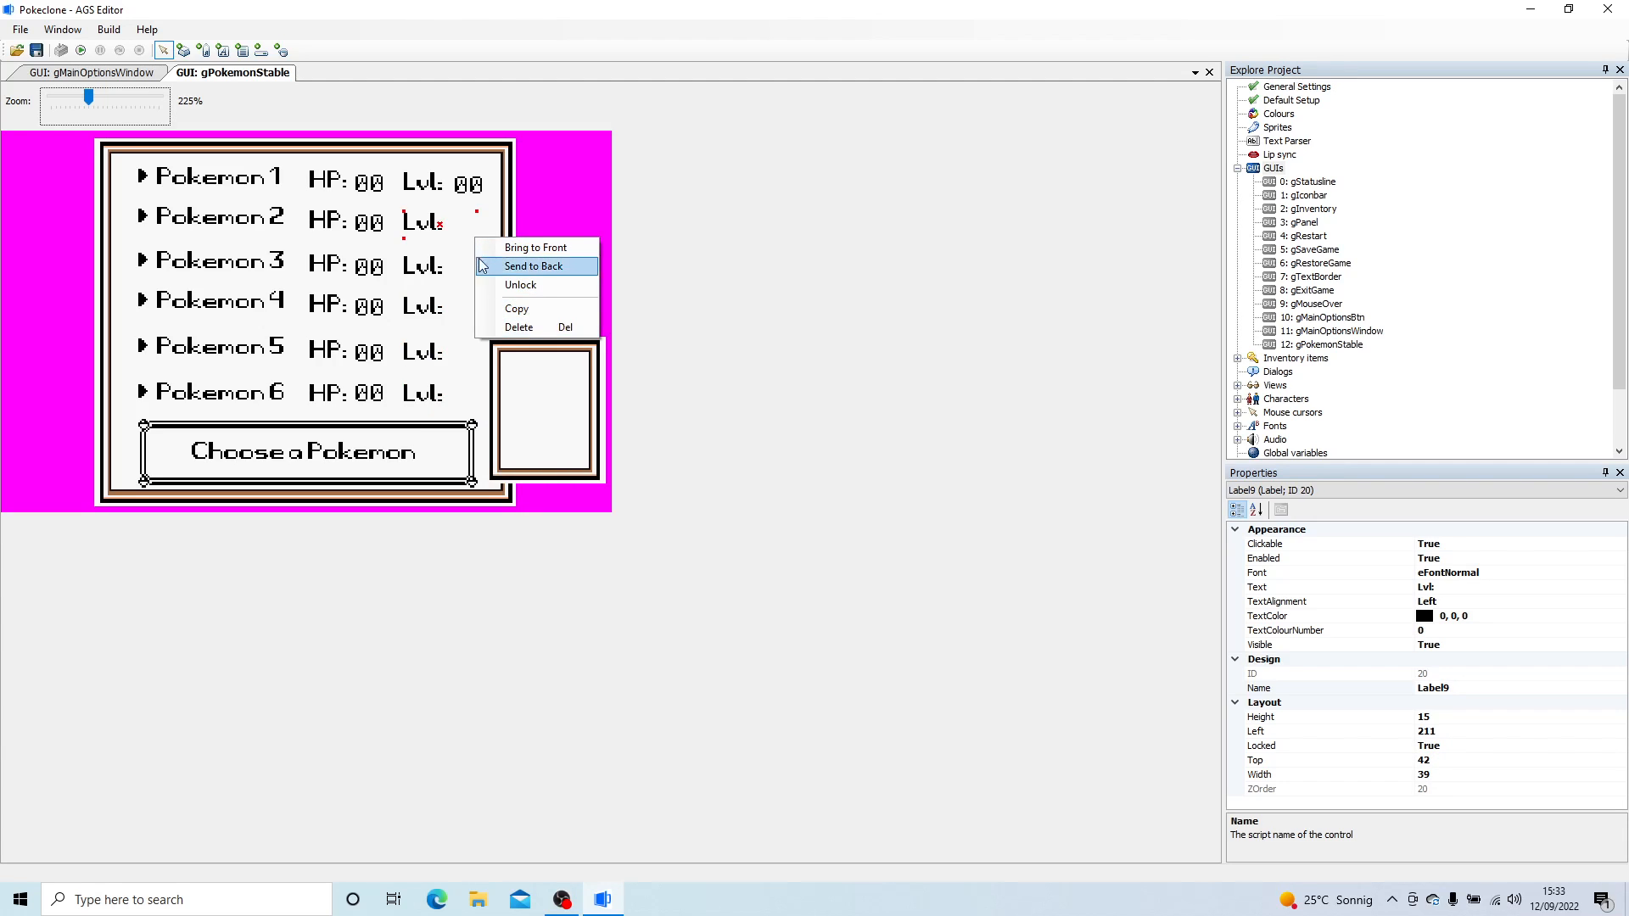
click(484, 280)
right_click(462, 185)
click(475, 258)
right_click(516, 258)
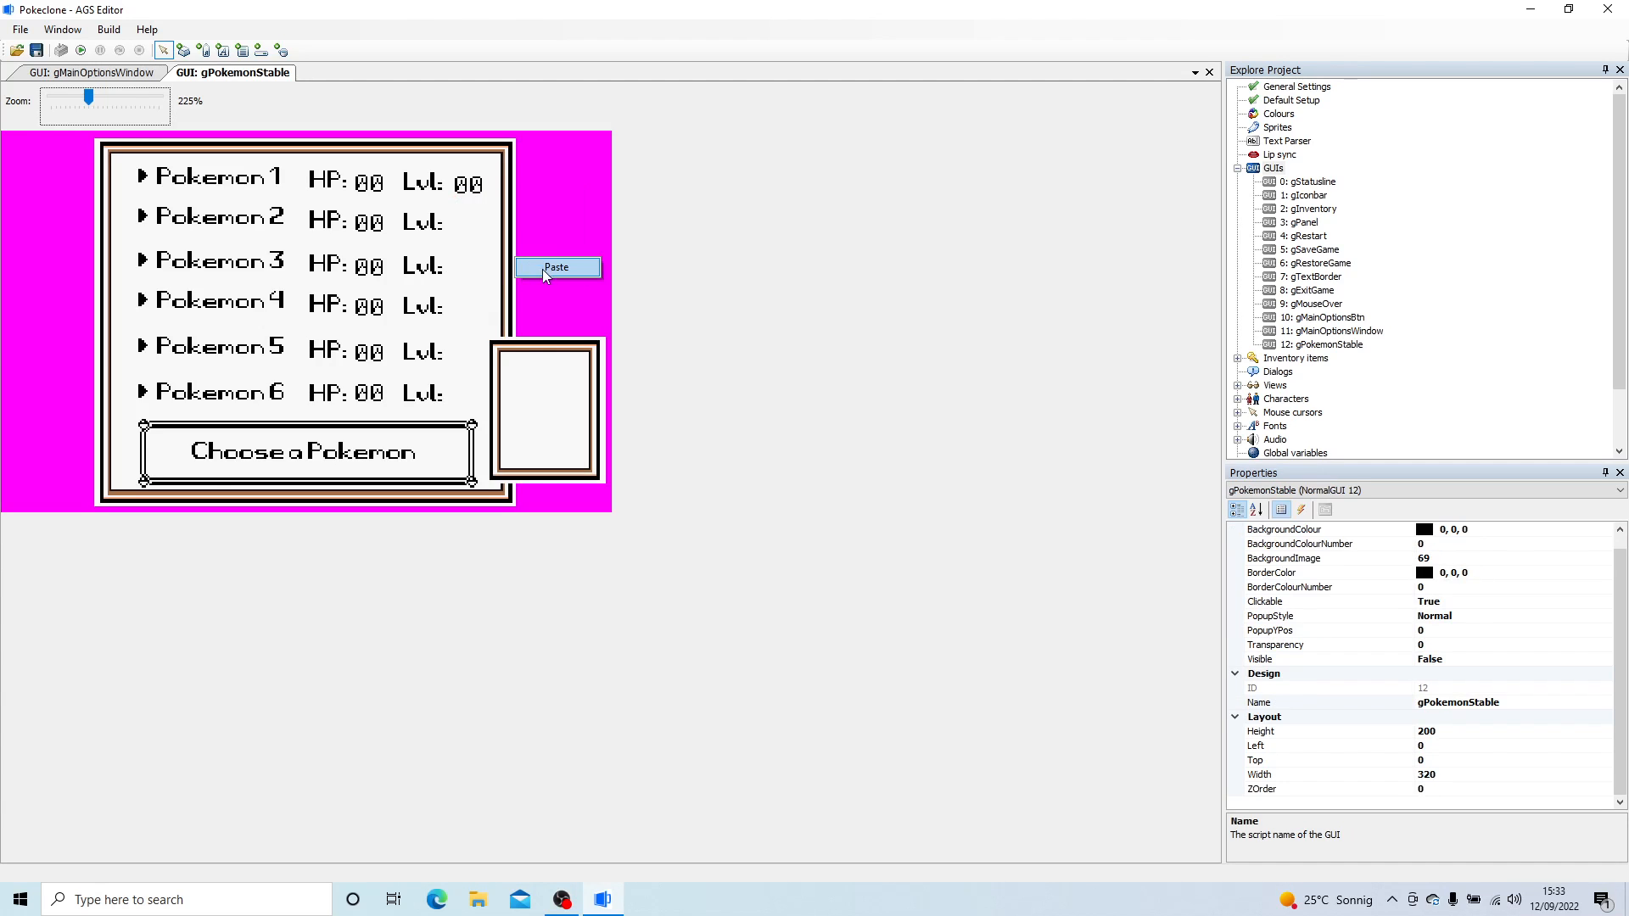
drag(520, 261, 475, 380)
right_click(467, 239)
click(508, 345)
right_click(480, 313)
click(507, 324)
right_click(464, 338)
click(504, 350)
right_click(480, 383)
click(520, 393)
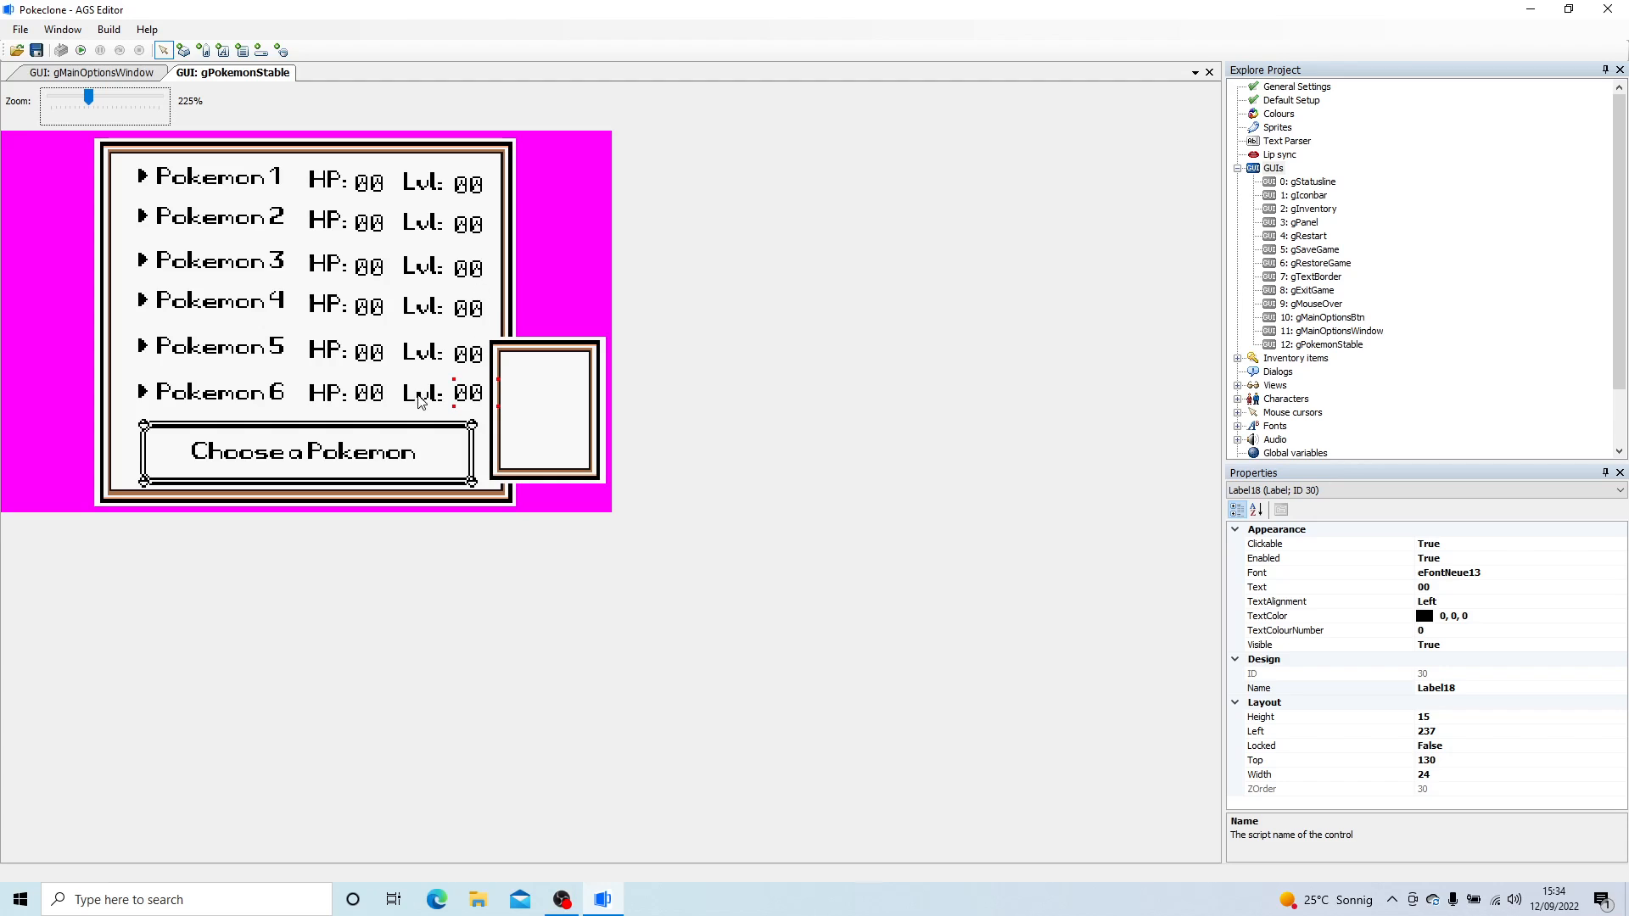
- Reuse the script name lStable1Lvl for the level value label beside Pokemon 2, adapting its number to that row
click(465, 195)
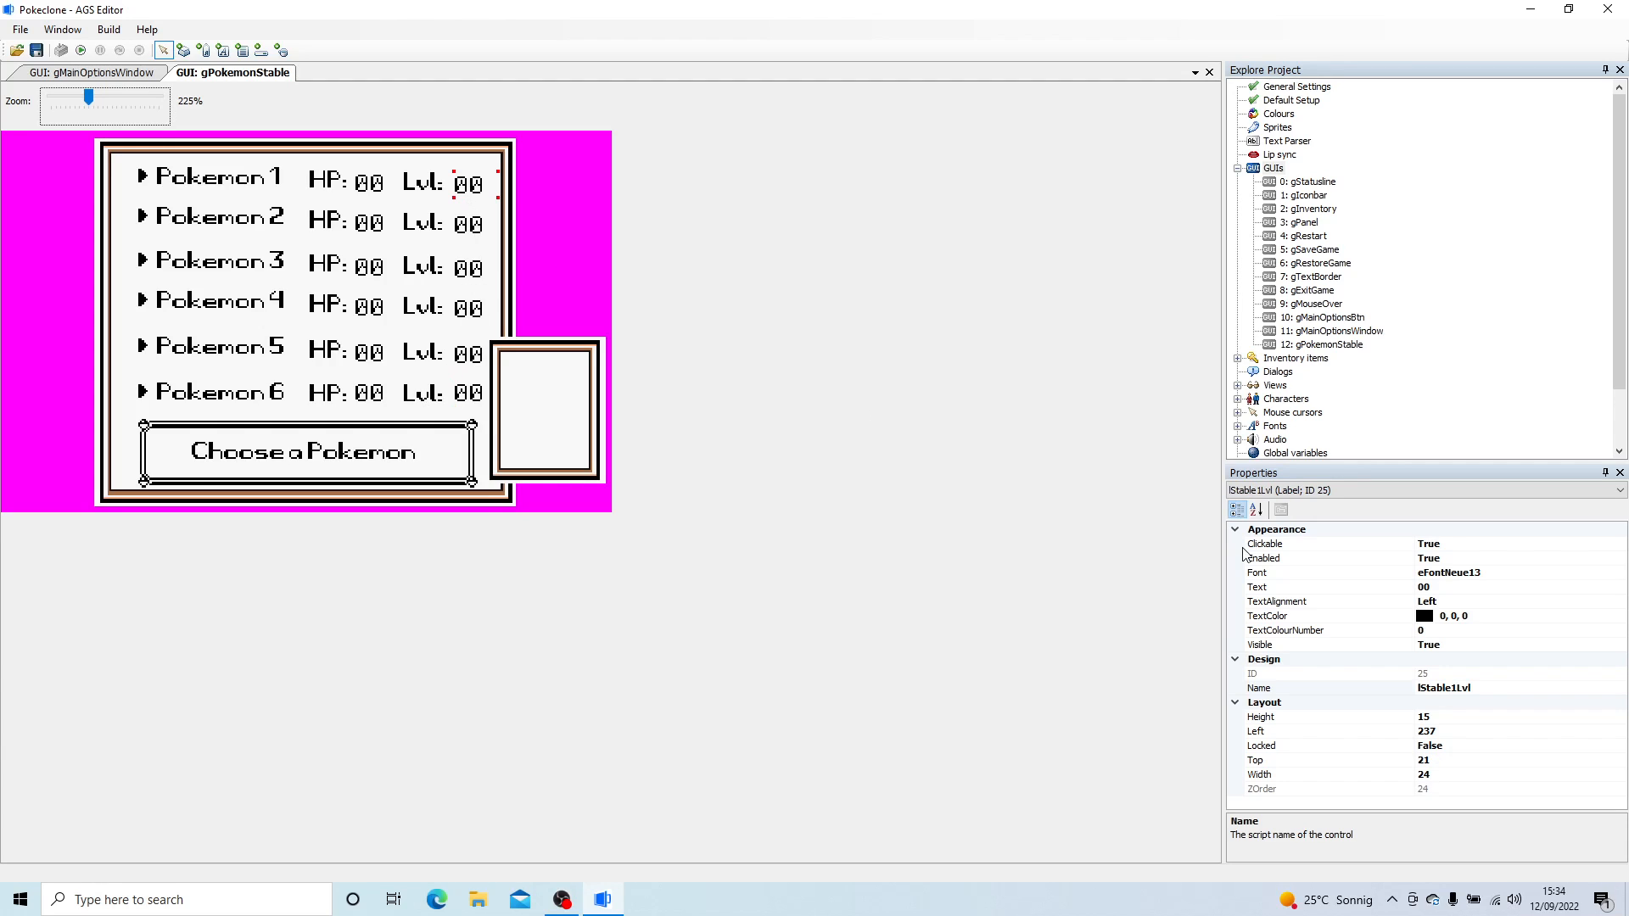
click(1264, 688)
key(ctrl+c)
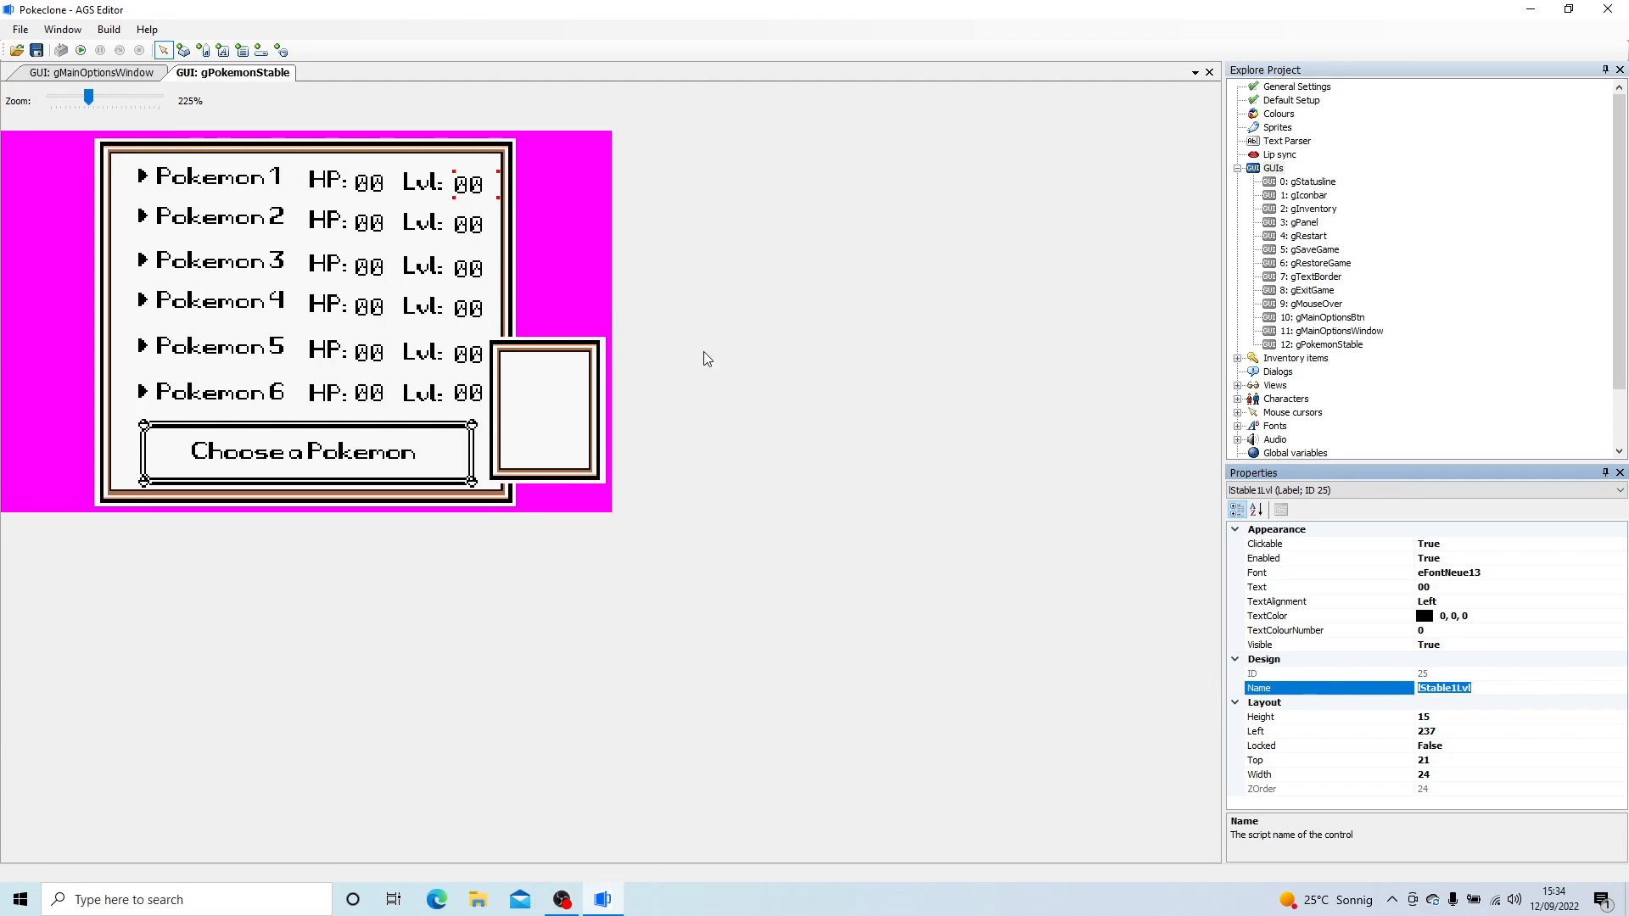
click(468, 224)
click(1417, 691)
click(1416, 691)
key(ctrl+v)
key(Return)
- Set the script name of the level value label beside Pokemon 3 to lStable3Lvl
click(468, 270)
click(1477, 688)
key(ctrl+a)
key(ctrl+v)
text(3L)
key(Return)
- Set the script name of the level value label beside Pokemon 4 to lStable4Lvl
click(468, 307)
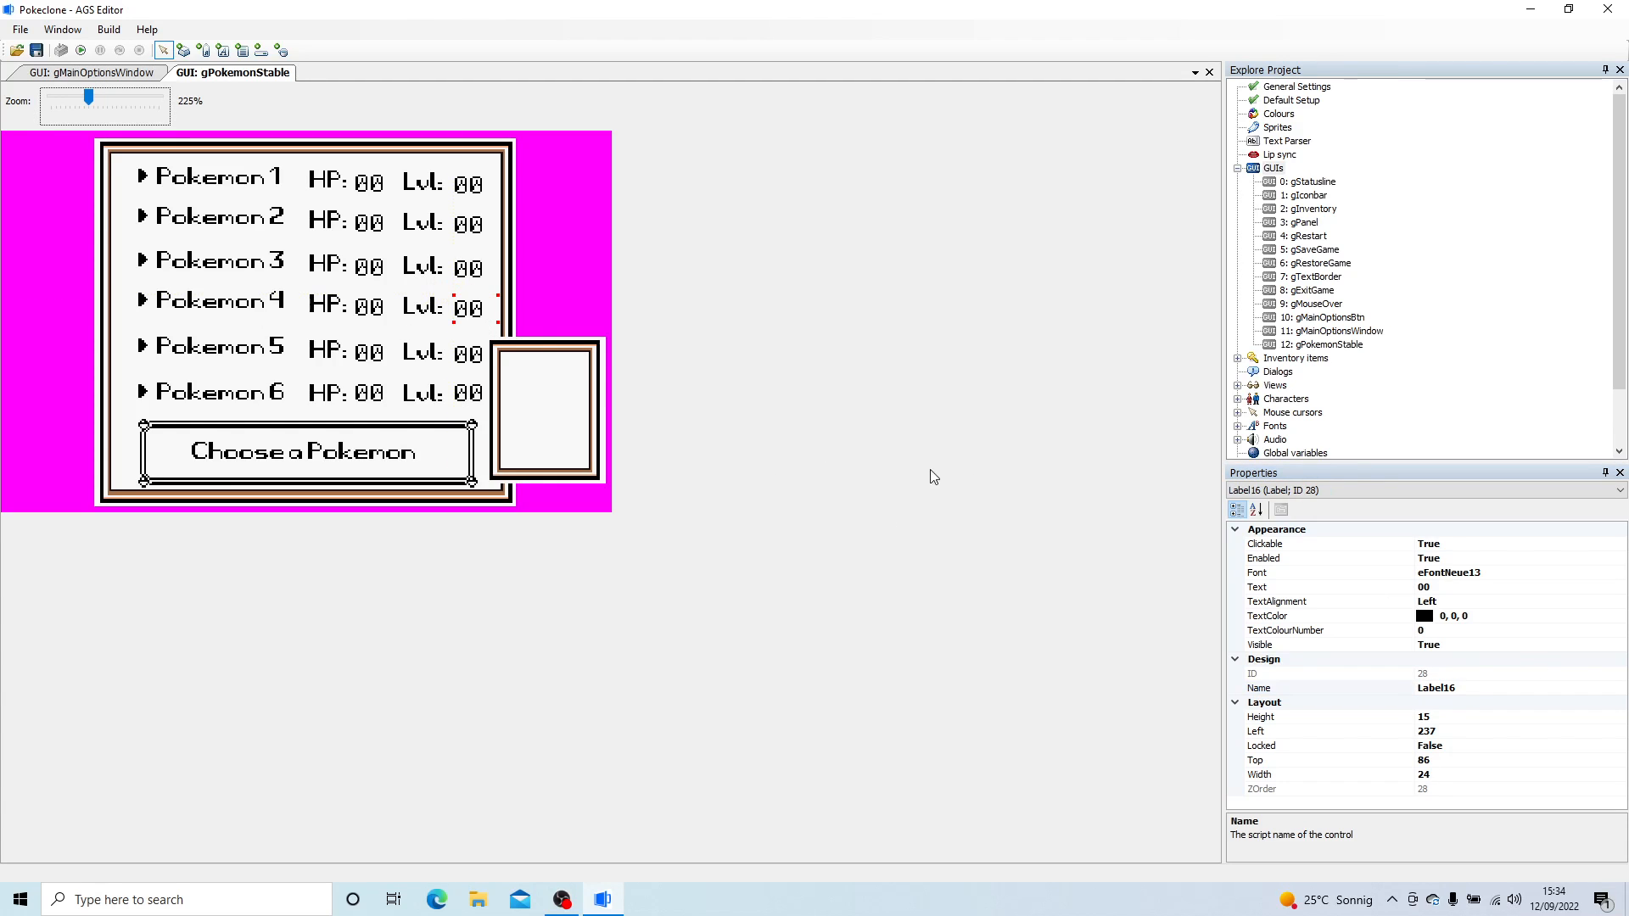
click(1477, 688)
key(ctrl+v)
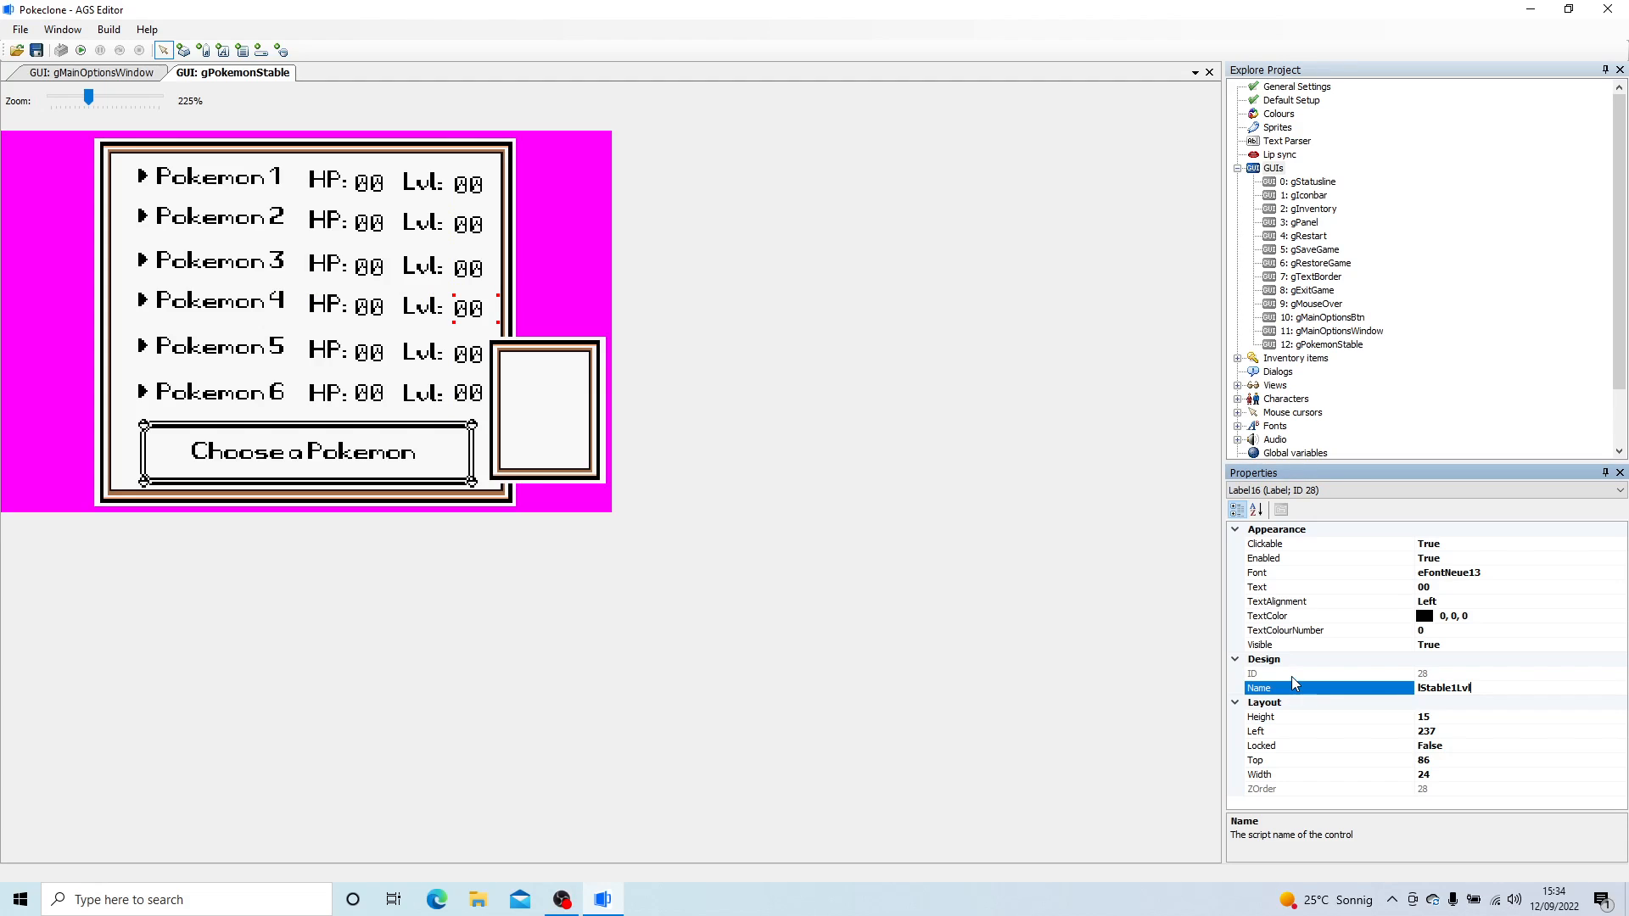
key(Left)
key(Left)
key(Delete)
text(4)
key(Return)
- Set the script name of the level value label beside Pokemon 5 to lStable5Lvl
click(477, 355)
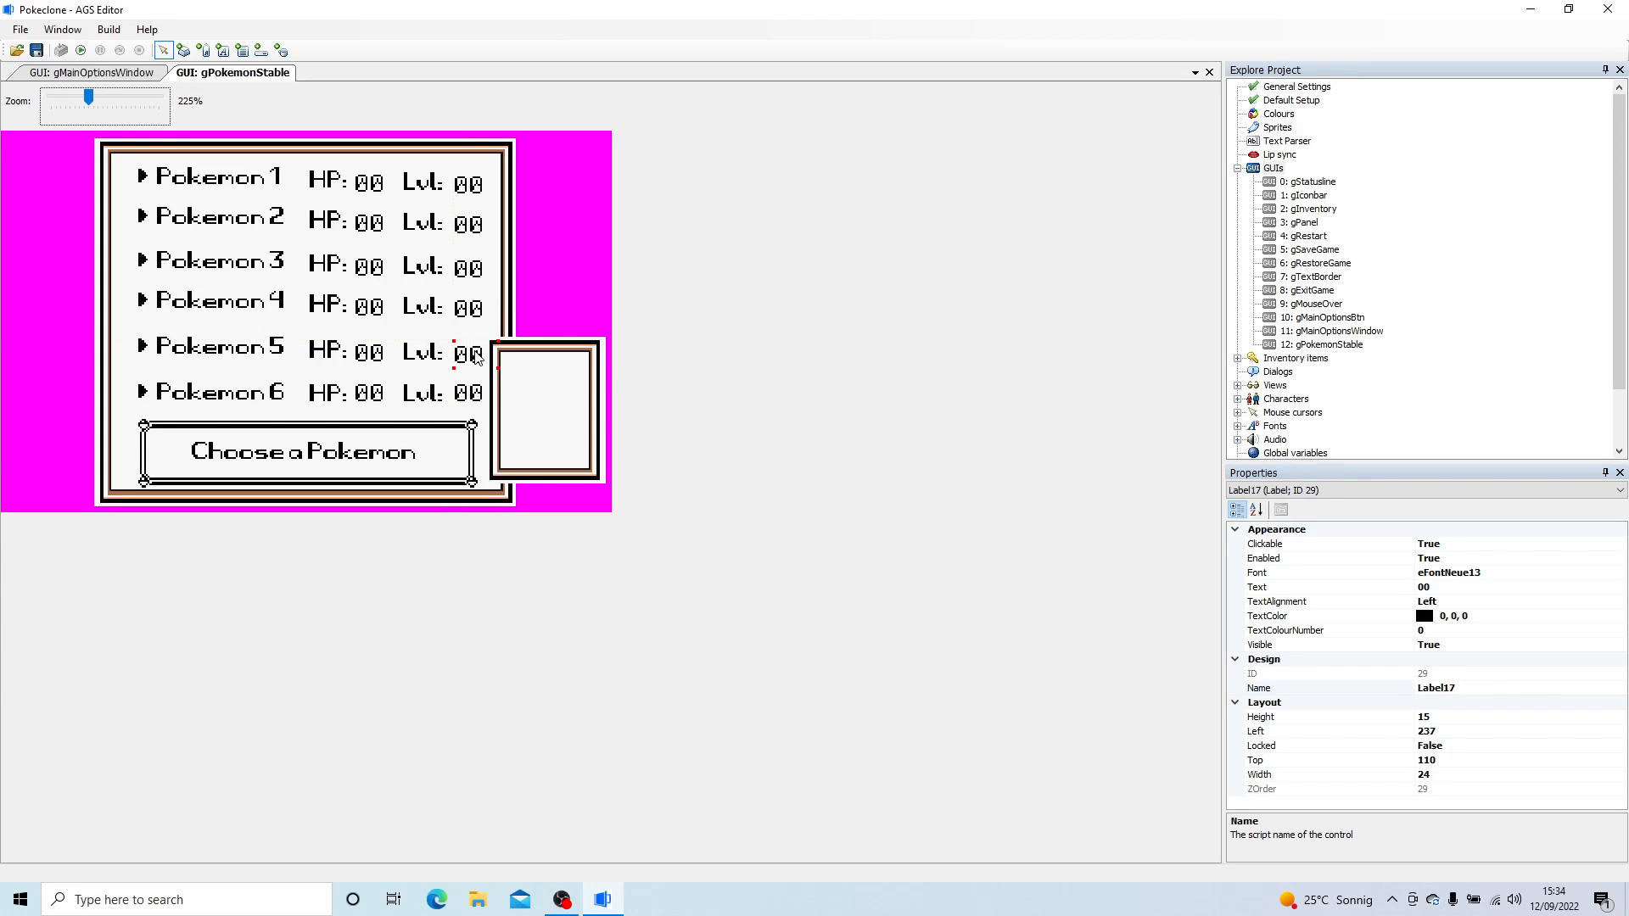
click(1455, 688)
key(ctrl+v)
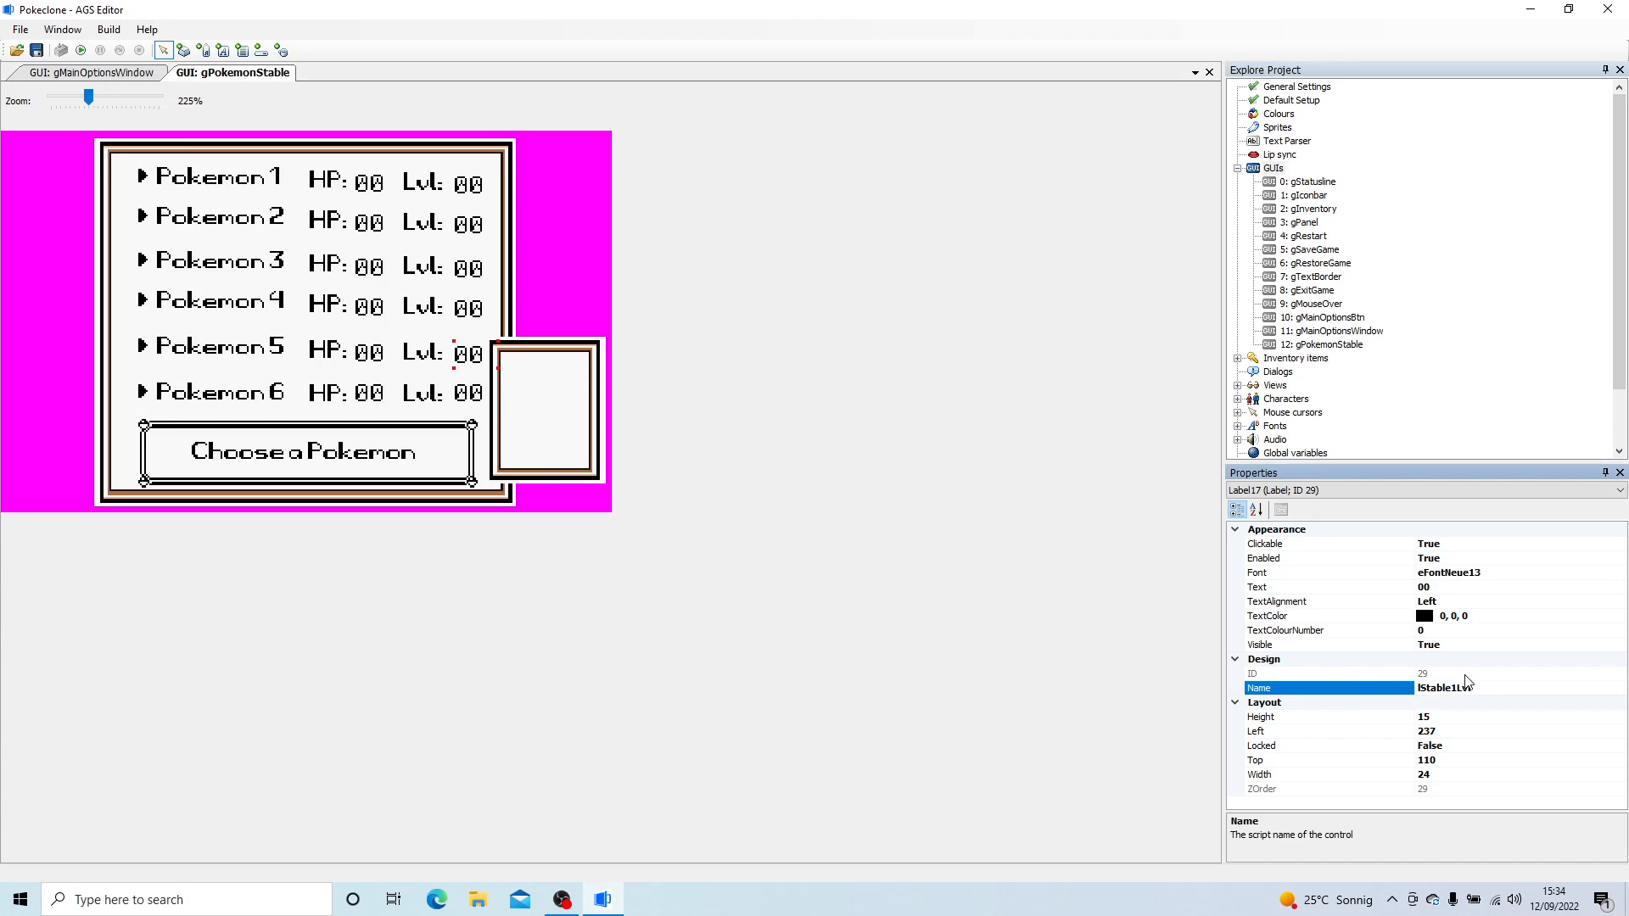
text(5)
key(Return)
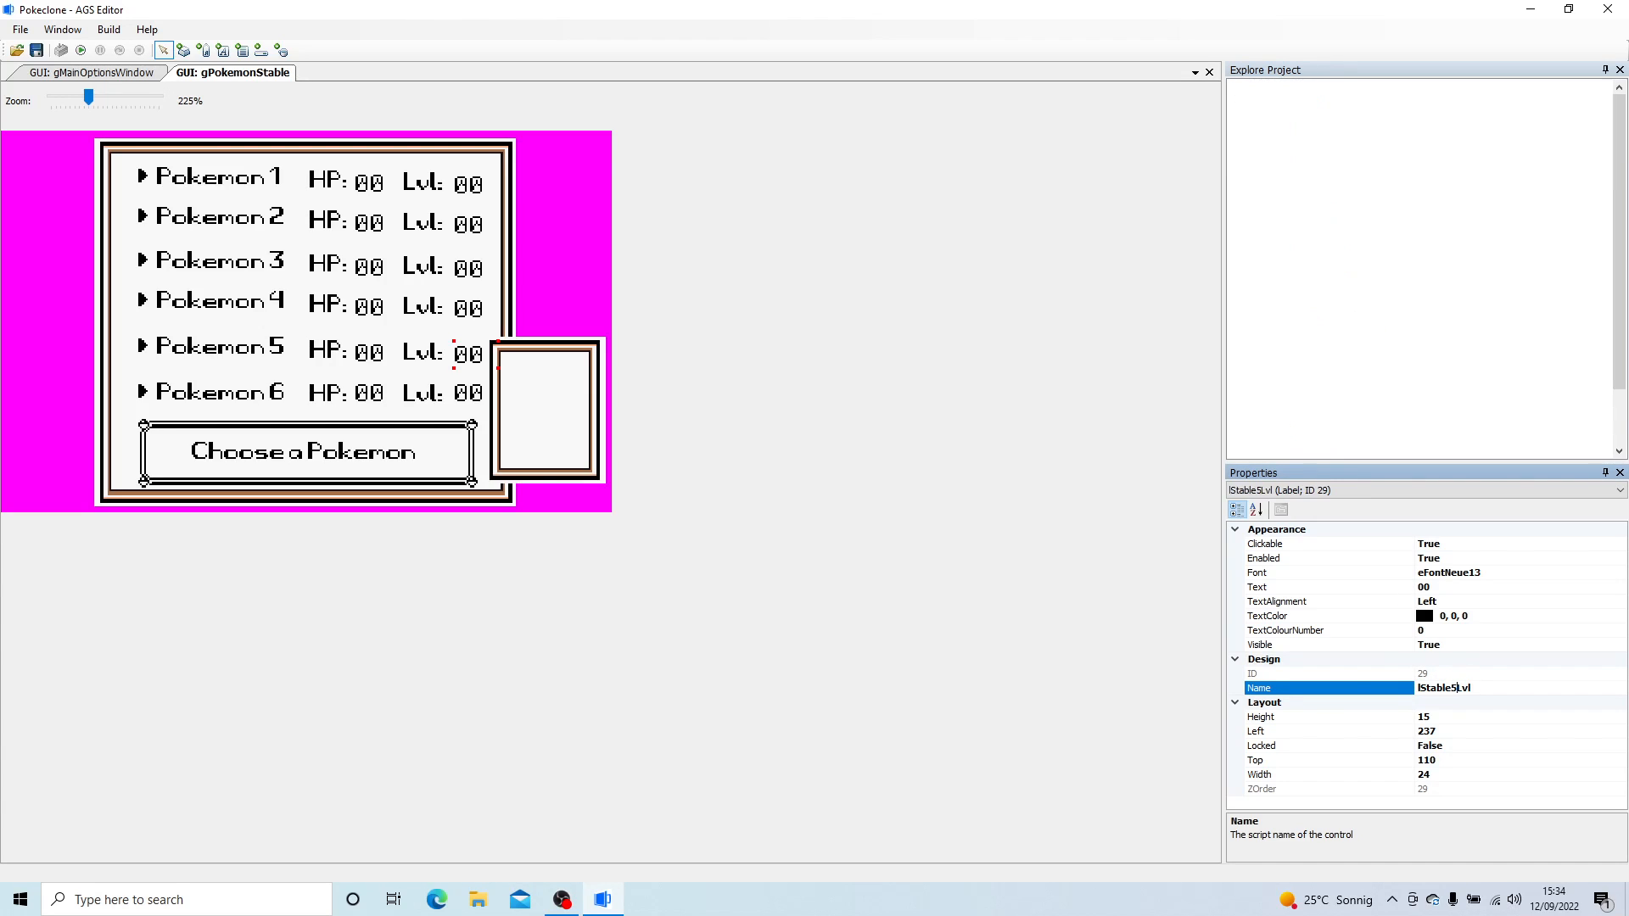
- Nudge the level value label beside Pokemon 6 slightly upward and set its script name to lStable6Lvl
click(479, 397)
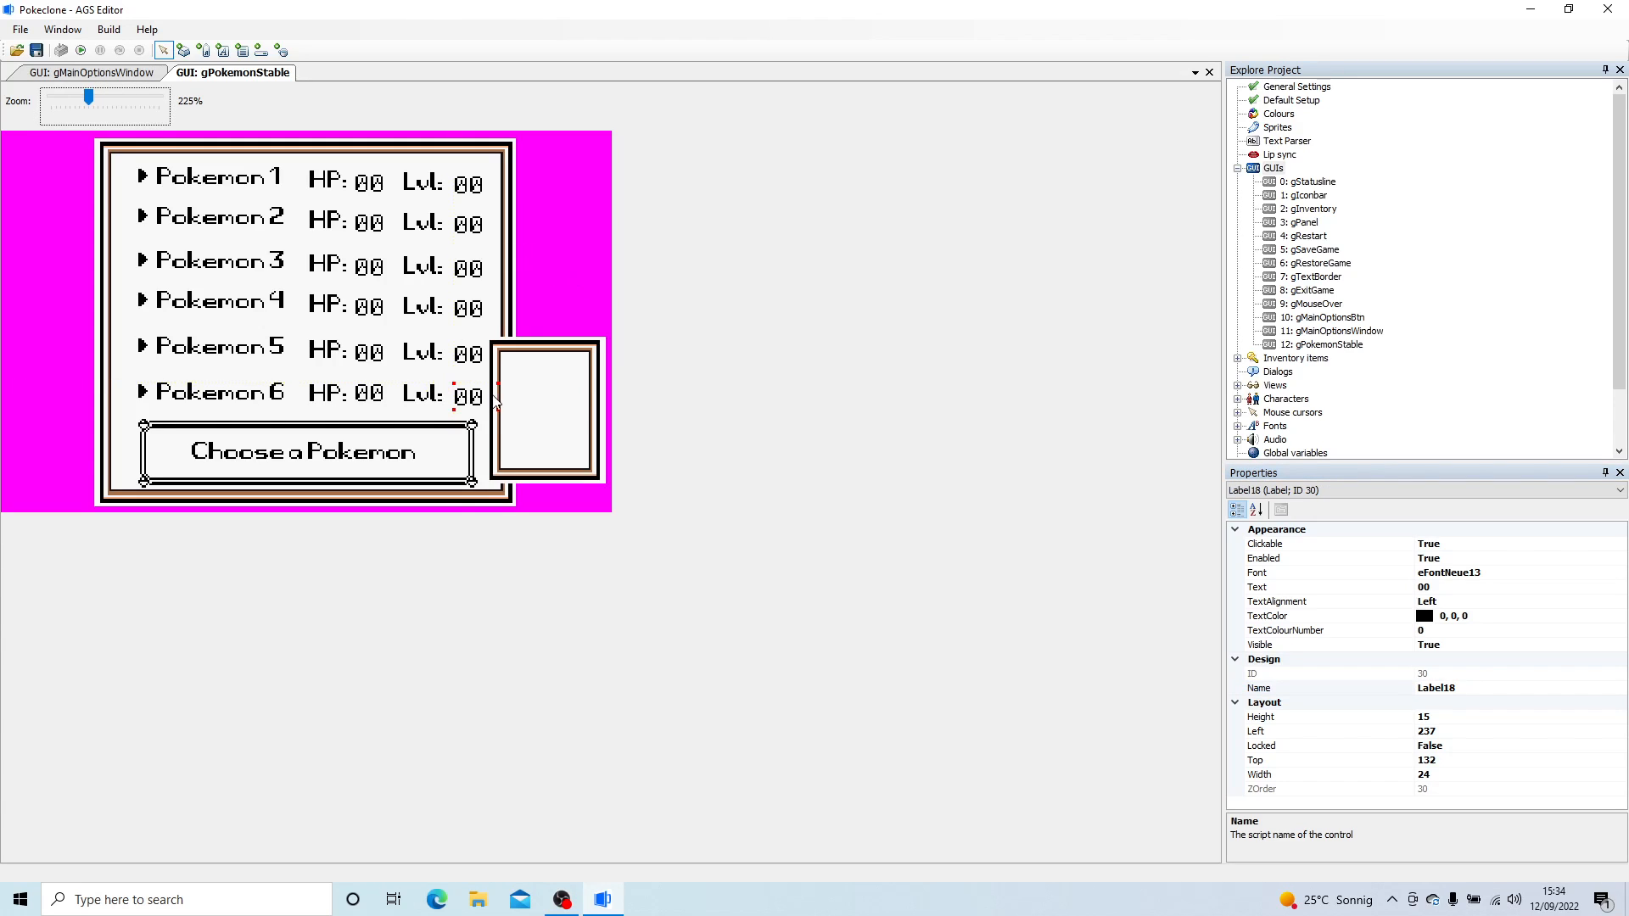
key(Up)
click(1437, 688)
key(ctrl+v)
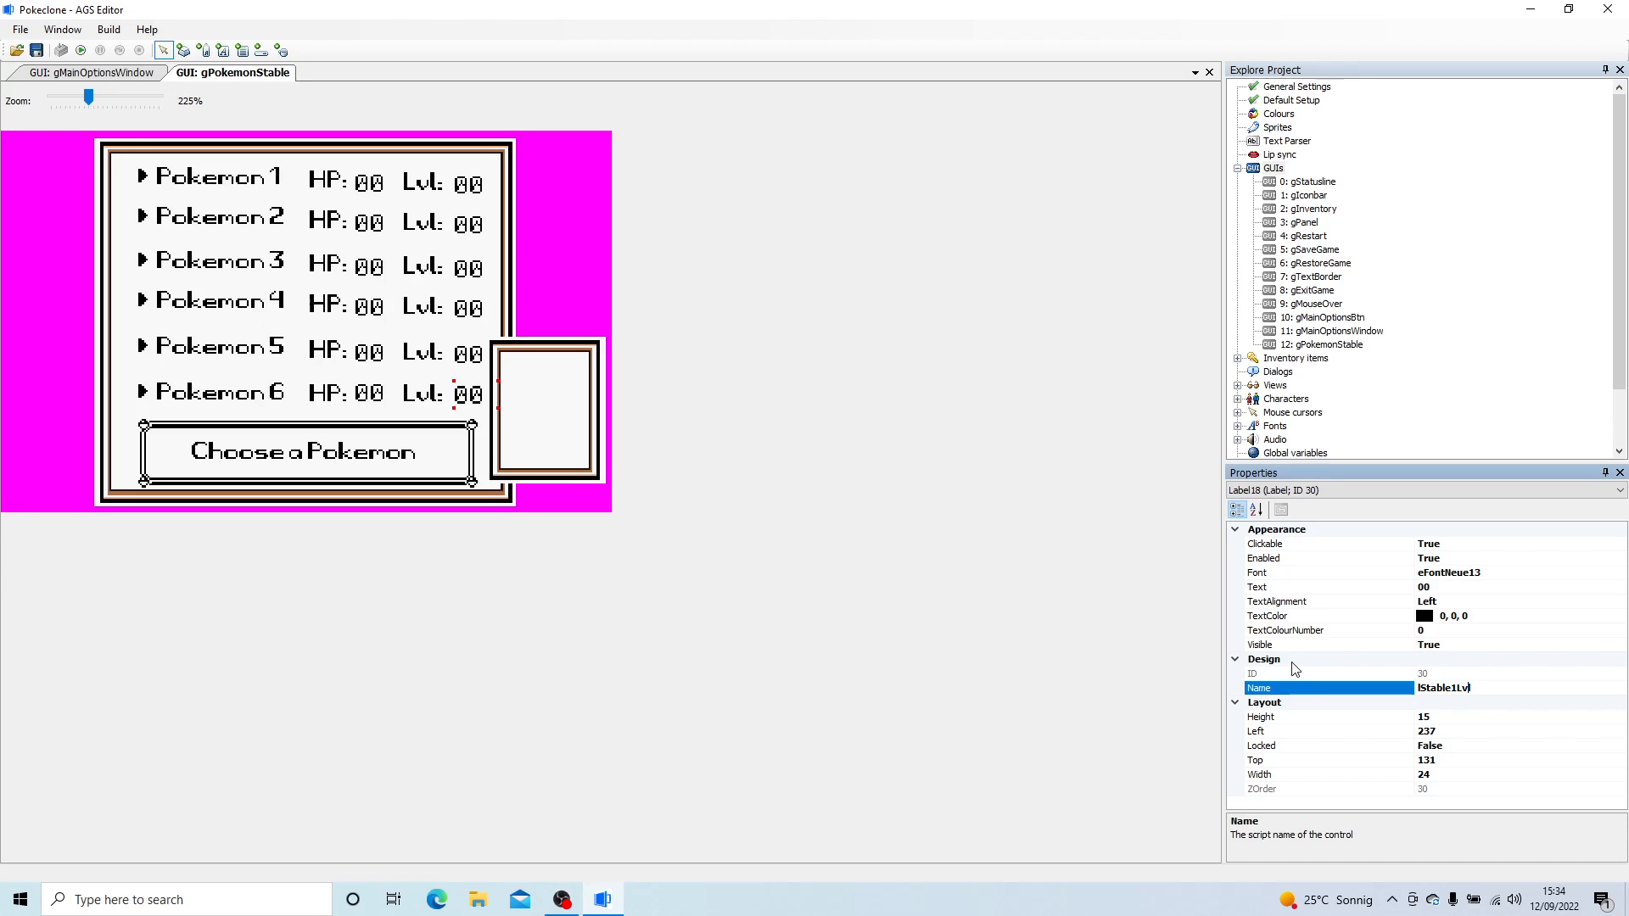
key(BackSpace)
text(6)
key(Return)
- Draw a new button about 39 by 13 pixels inside the small picture frame beside the stable window
click(183, 50)
drag(507, 359, 582, 382)
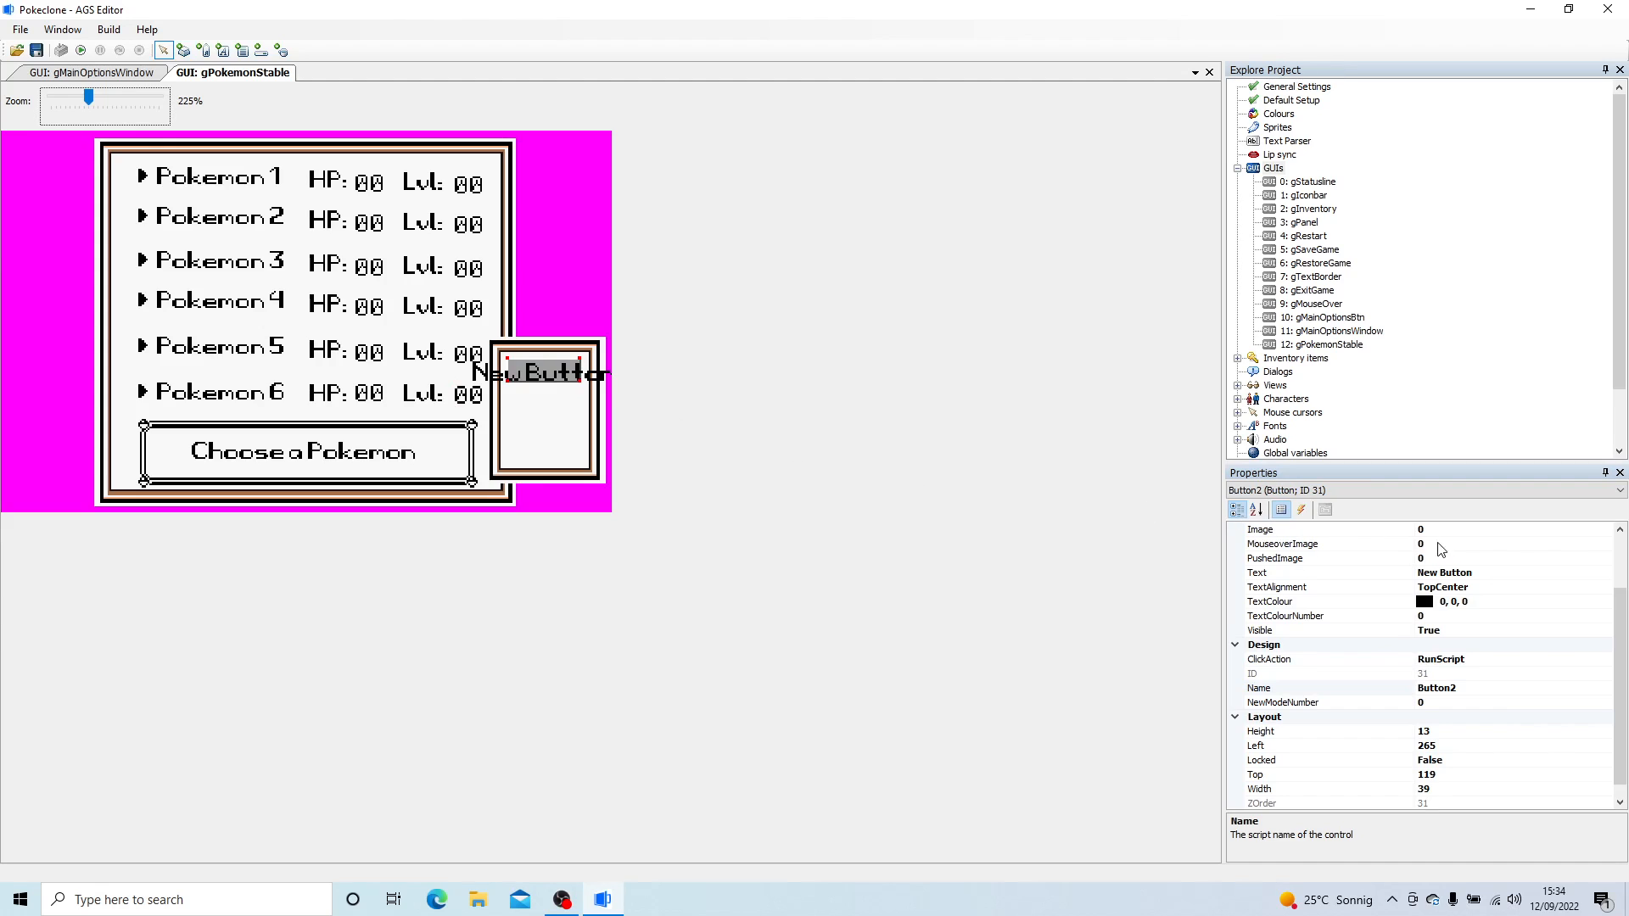
click(1626, 570)
click(1620, 546)
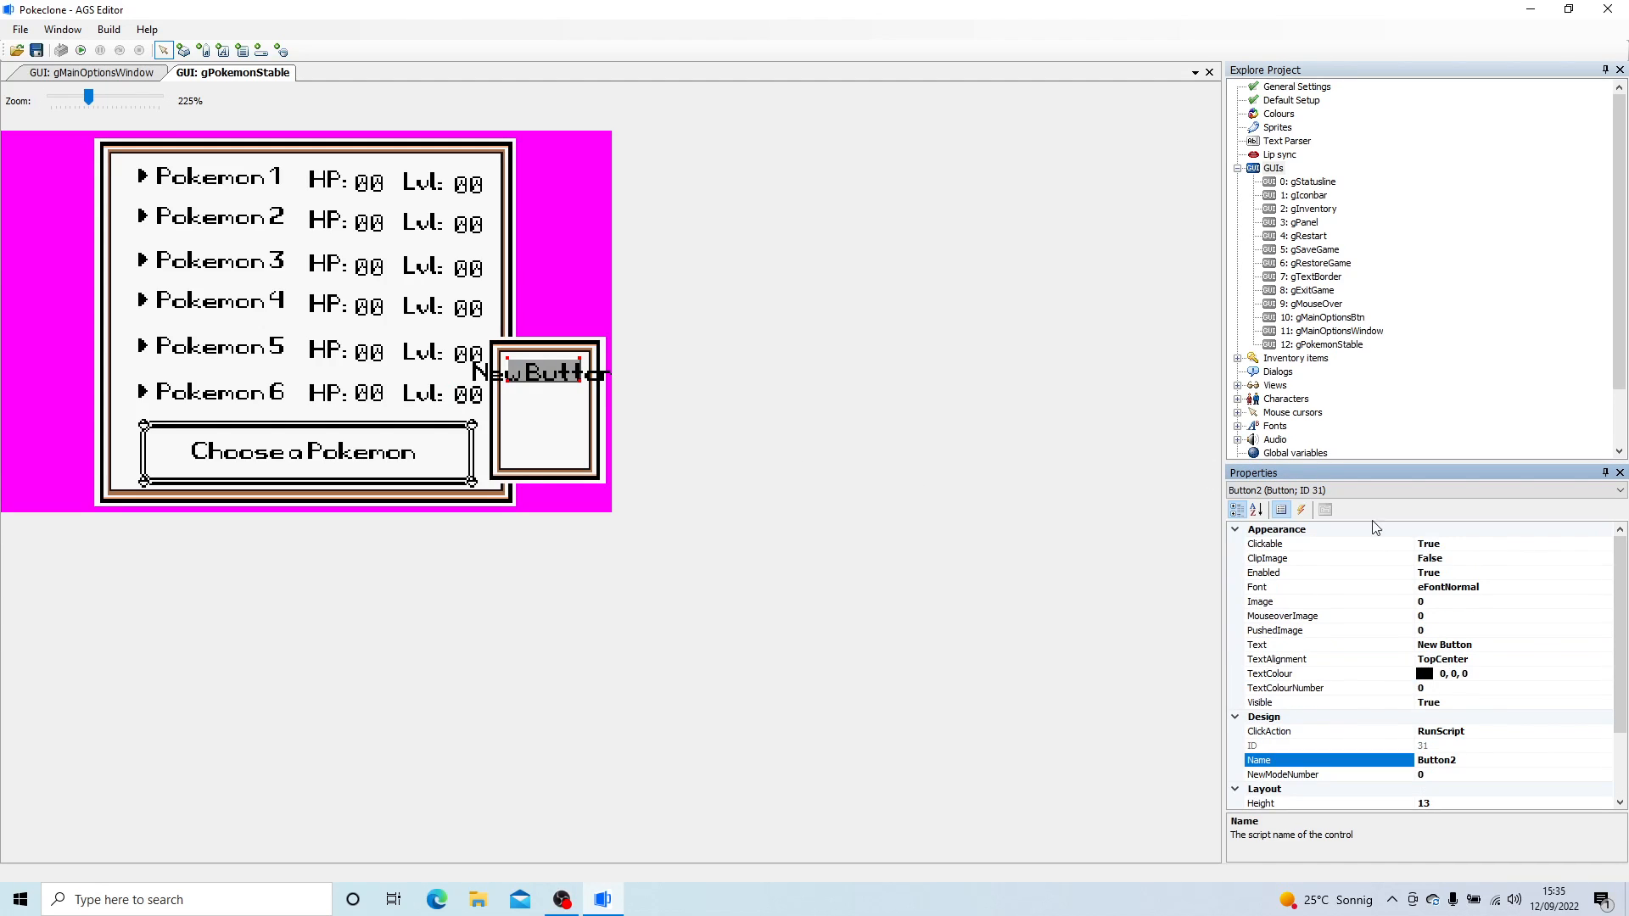
- Draw a small button, give it image 63 (the close cross), and place it on the stable window's upper-right corner
click(183, 50)
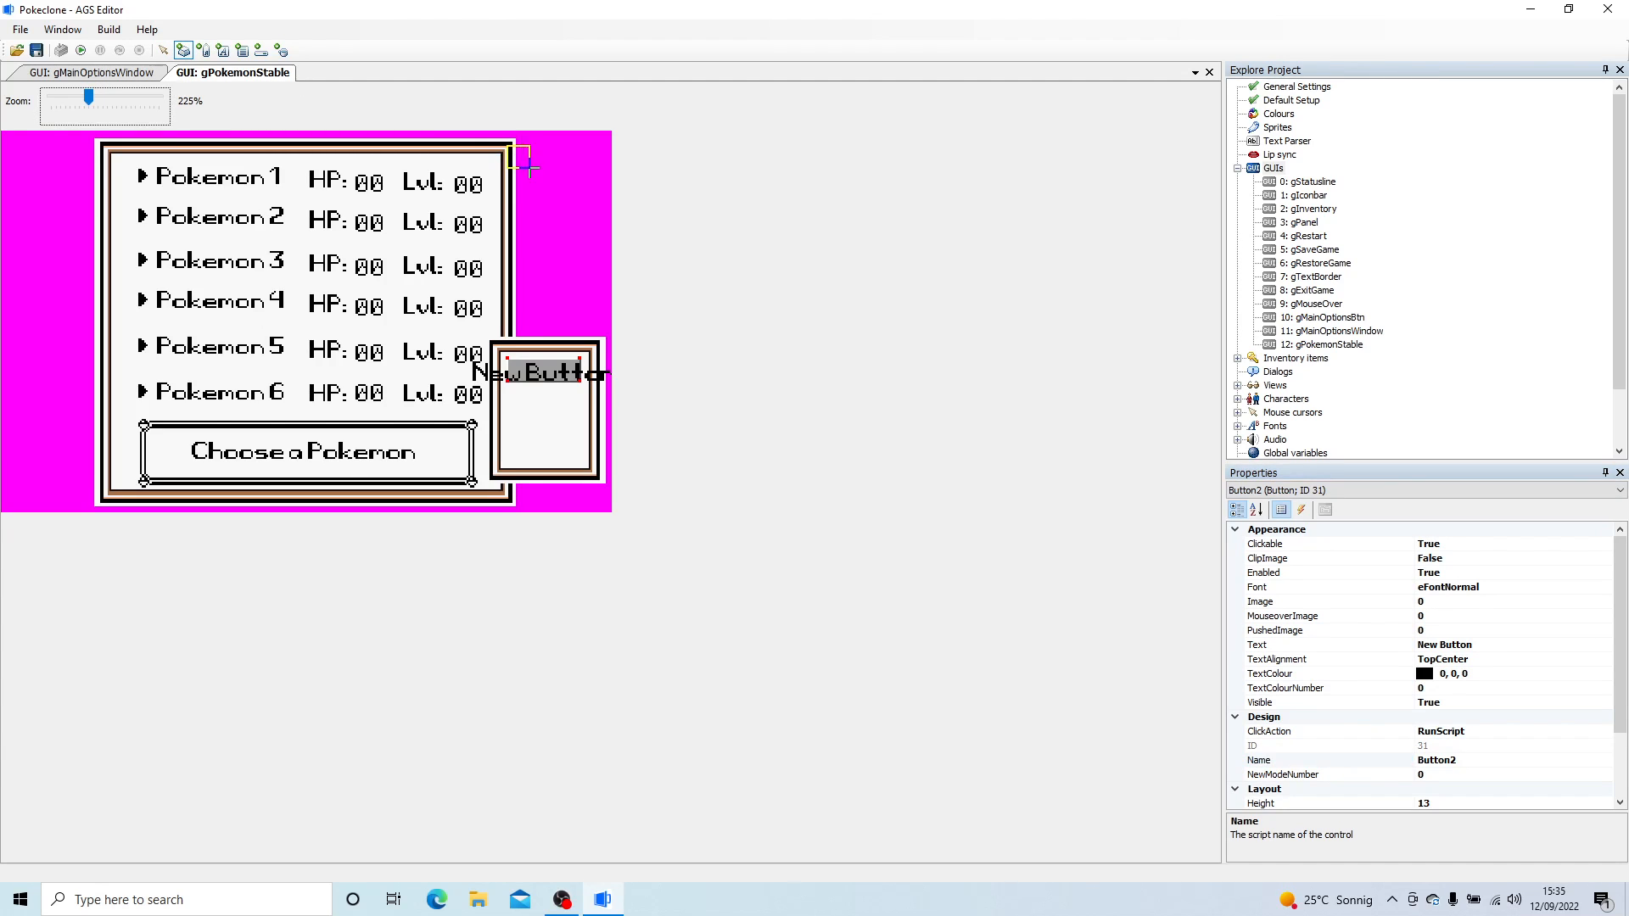
drag(508, 146, 526, 167)
click(1434, 601)
click(1611, 601)
double_click(918, 285)
drag(519, 157, 502, 150)
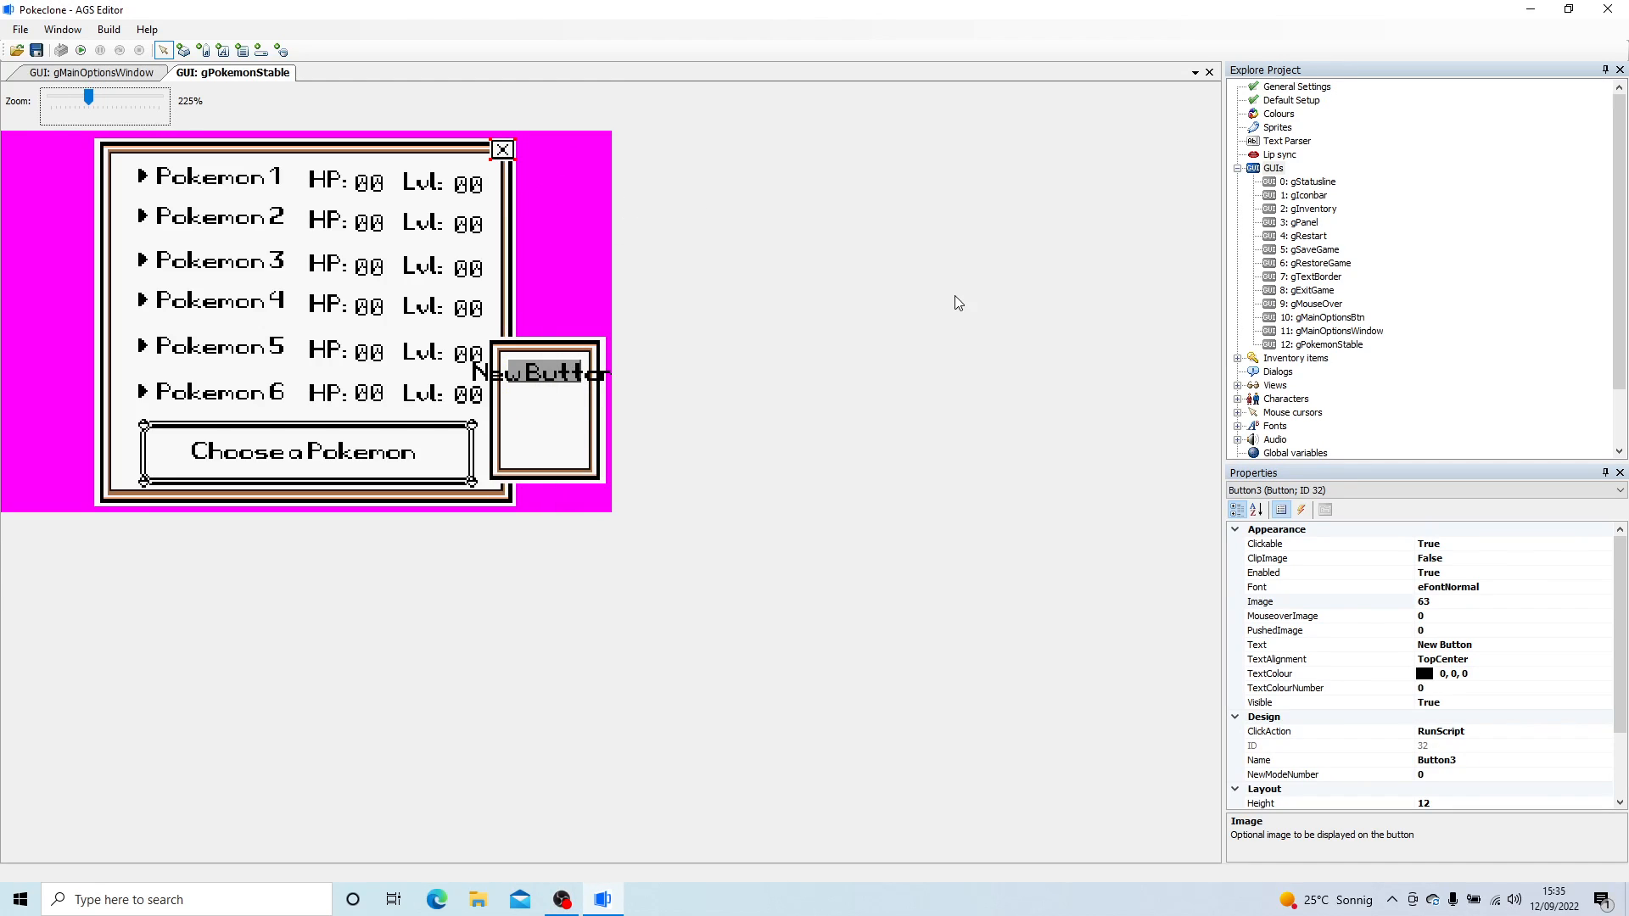
- Set the close button's script name to bCloseMyStable
click(1465, 735)
click(1483, 761)
text(bCl)
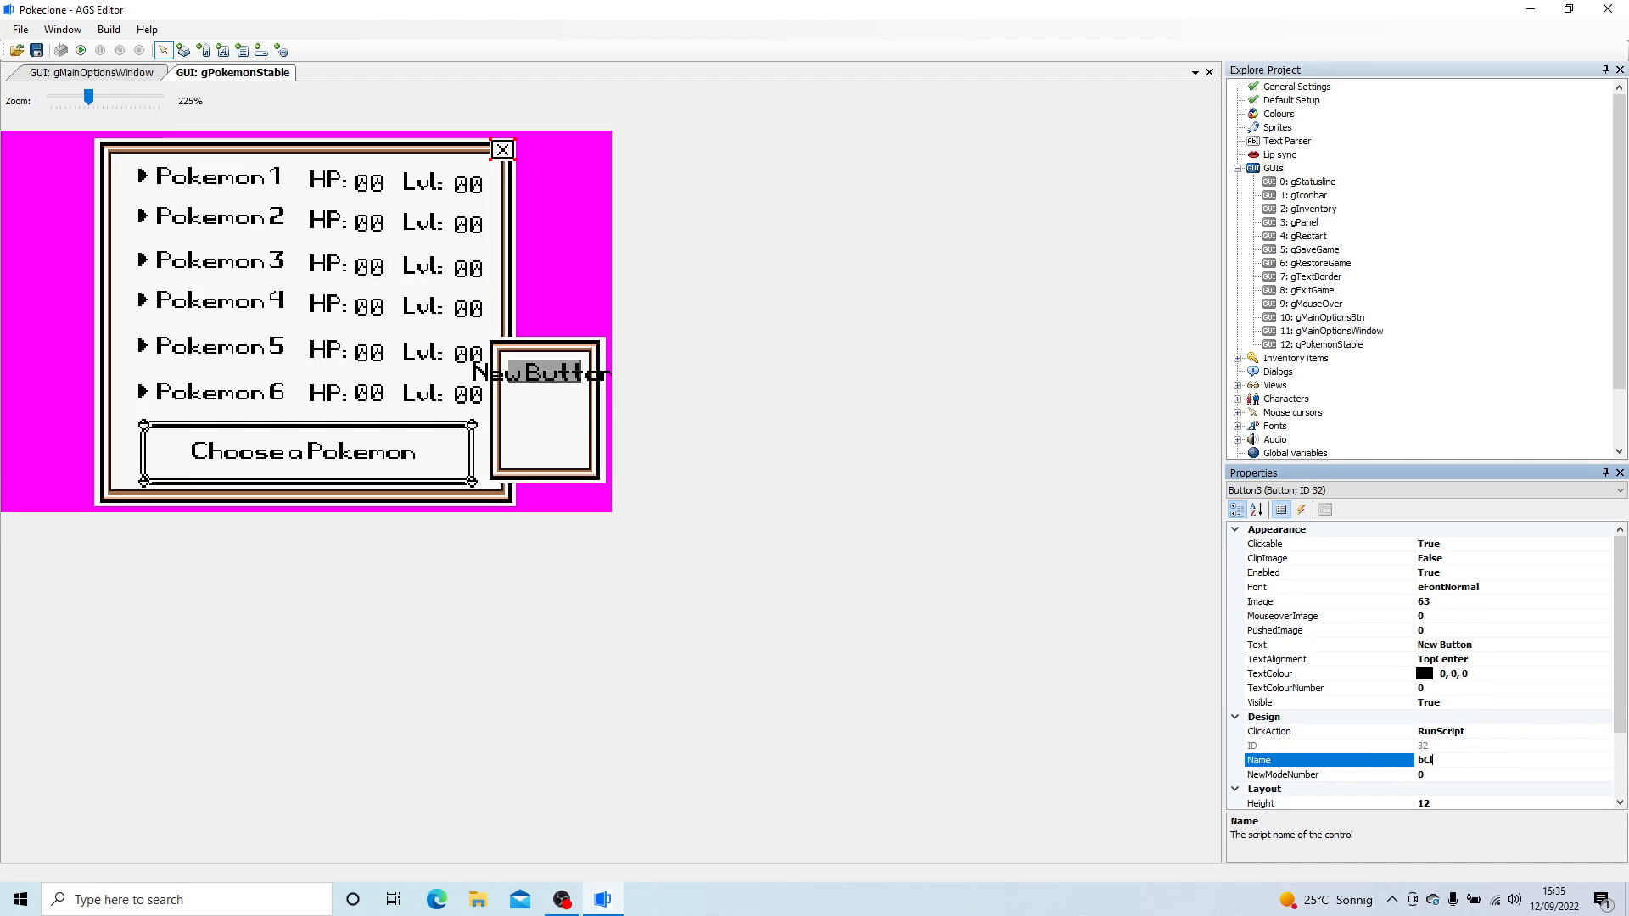
text(is)
key(BackSpace)
text(oseMyStable)
key(Return)
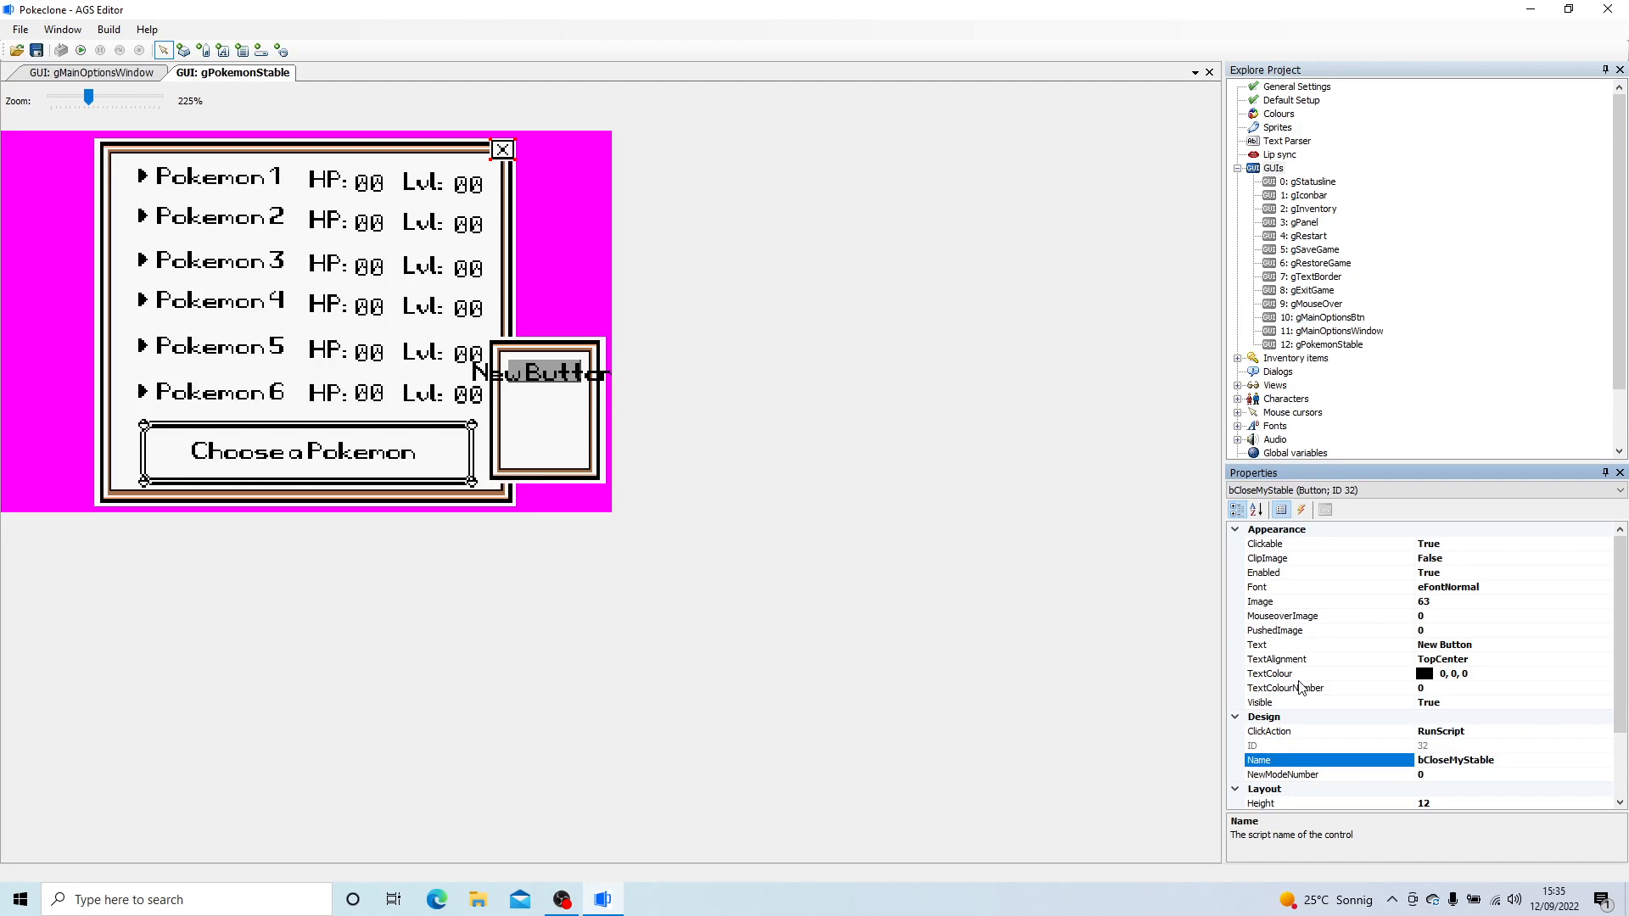
- Delete the New Button from the small picture frame
click(567, 383)
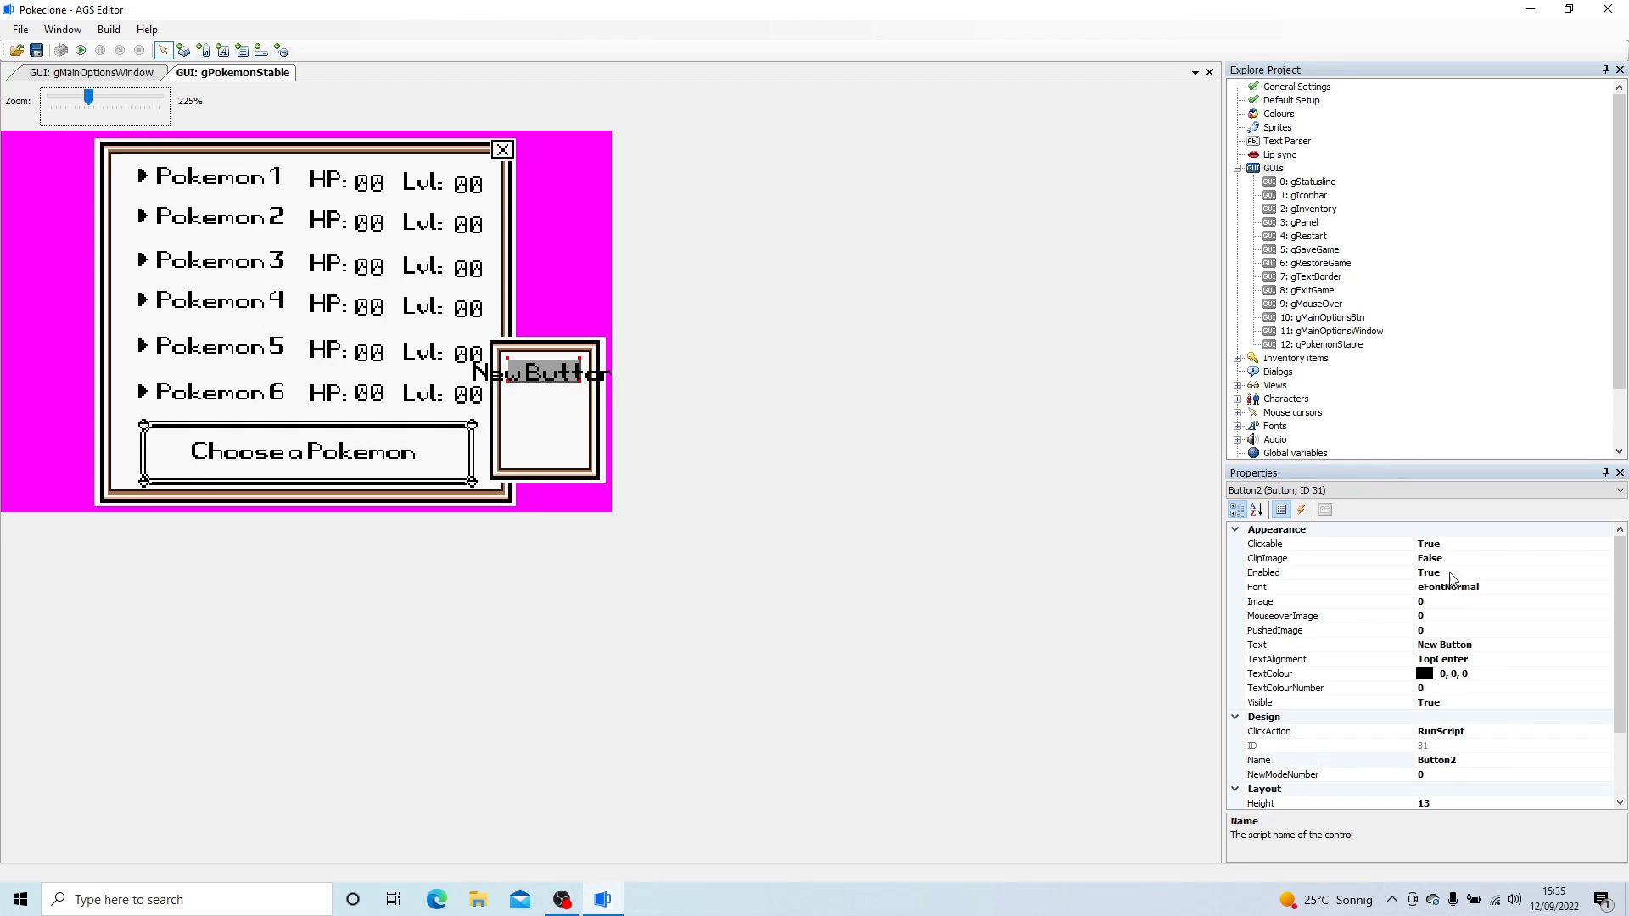
right_click(528, 363)
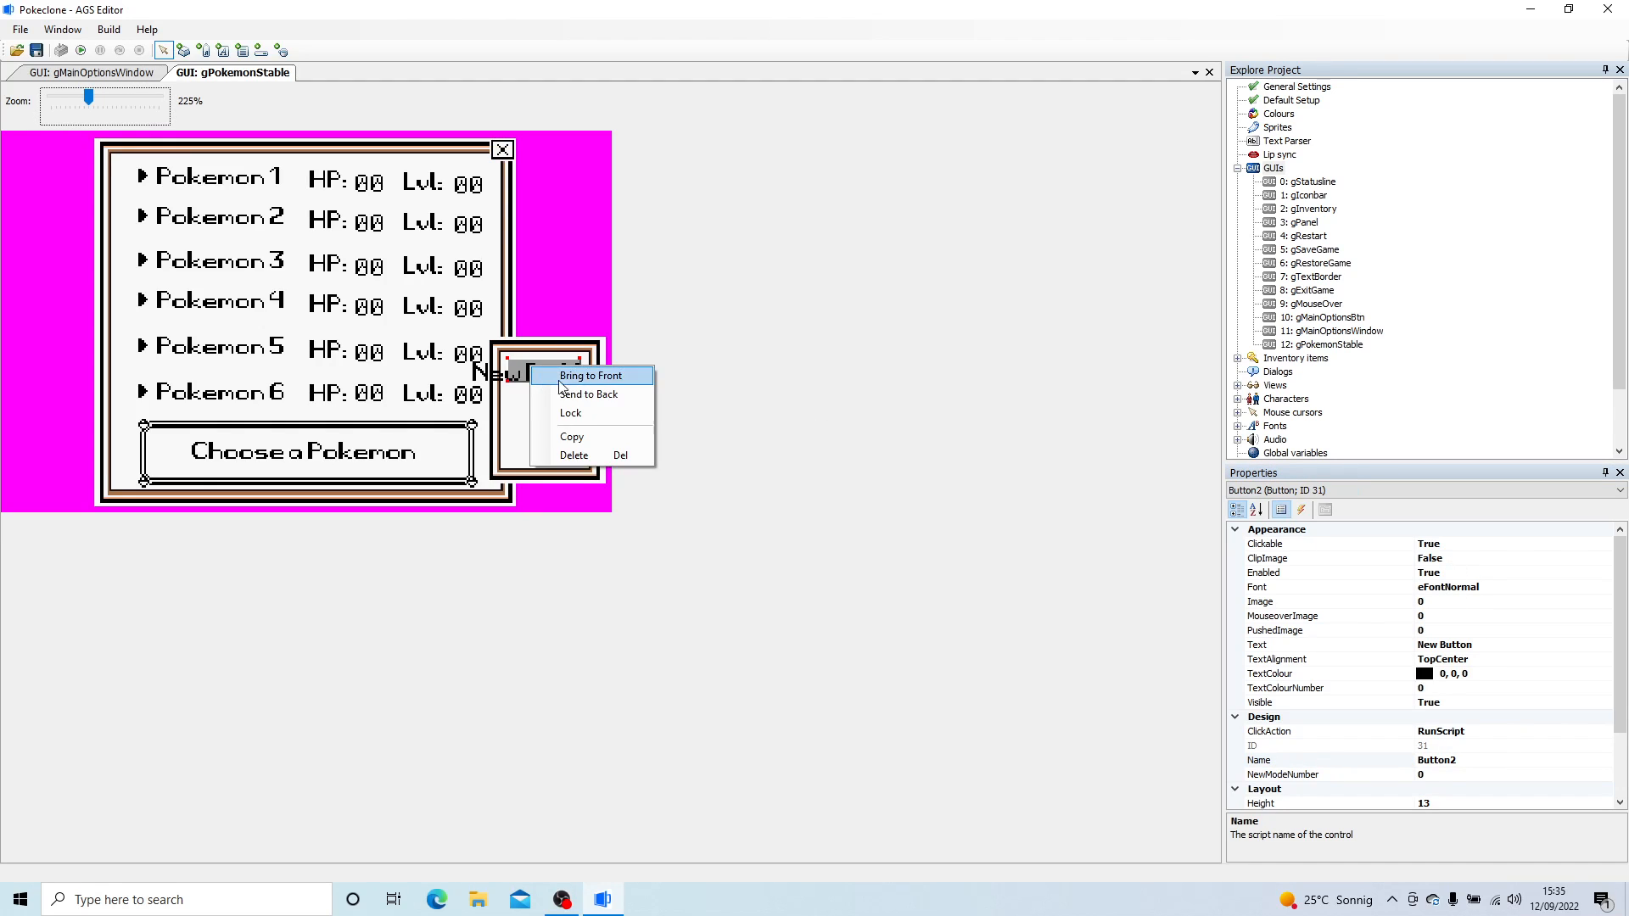
click(593, 458)
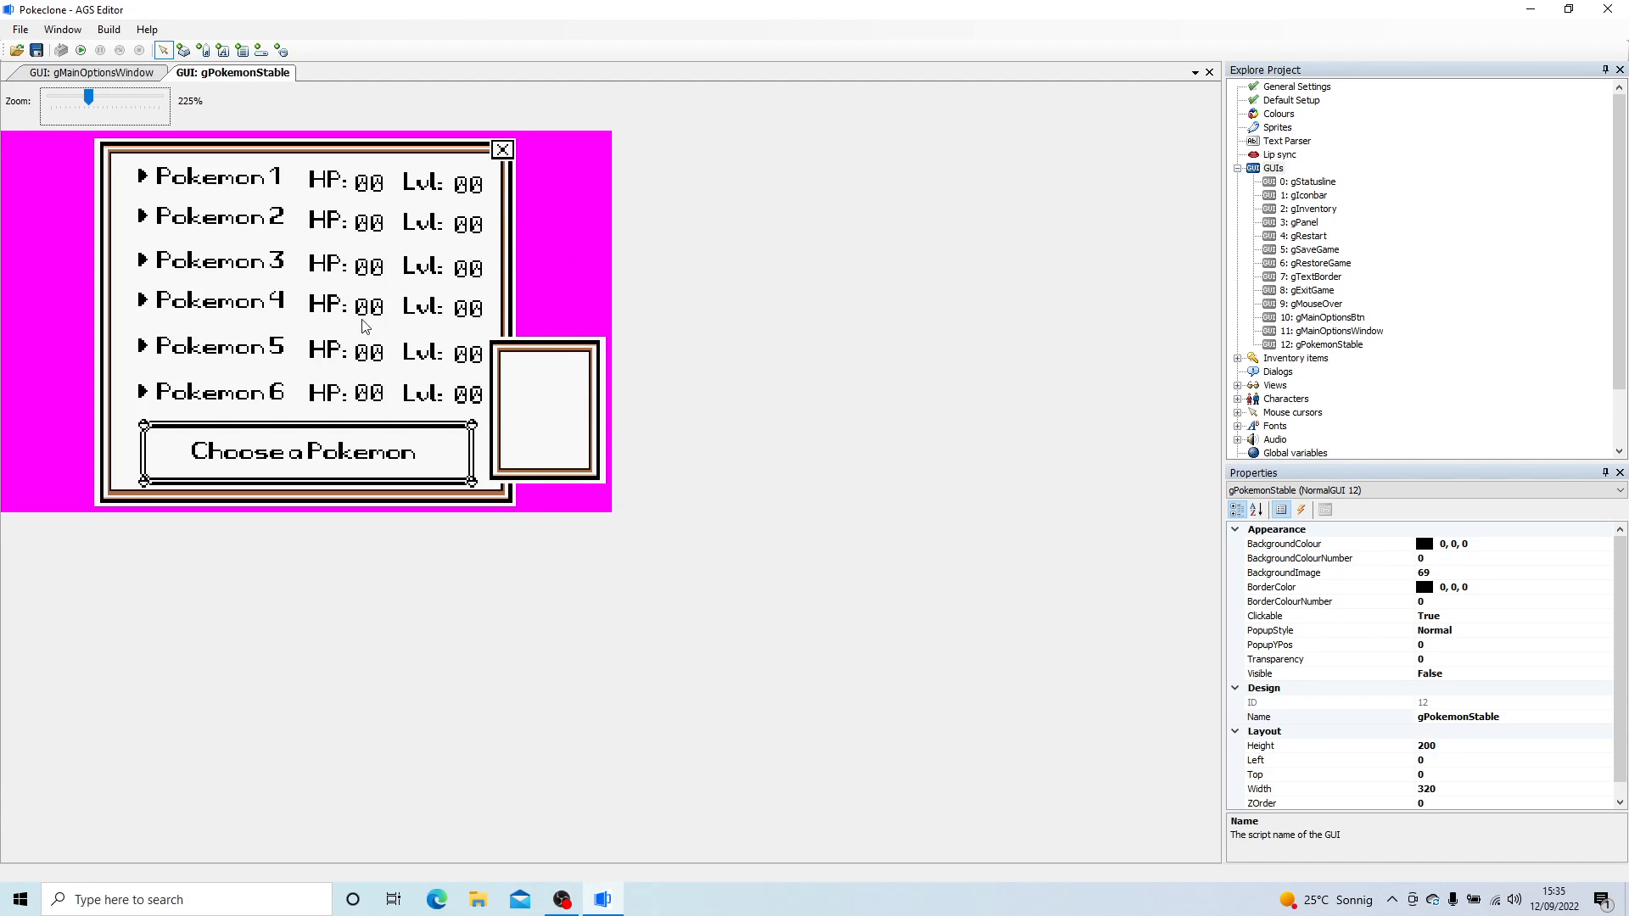
- Close the open gPokemonStable and gMainOptionsWindow GUI editors
right_click(240, 75)
click(280, 85)
right_click(119, 71)
click(140, 81)
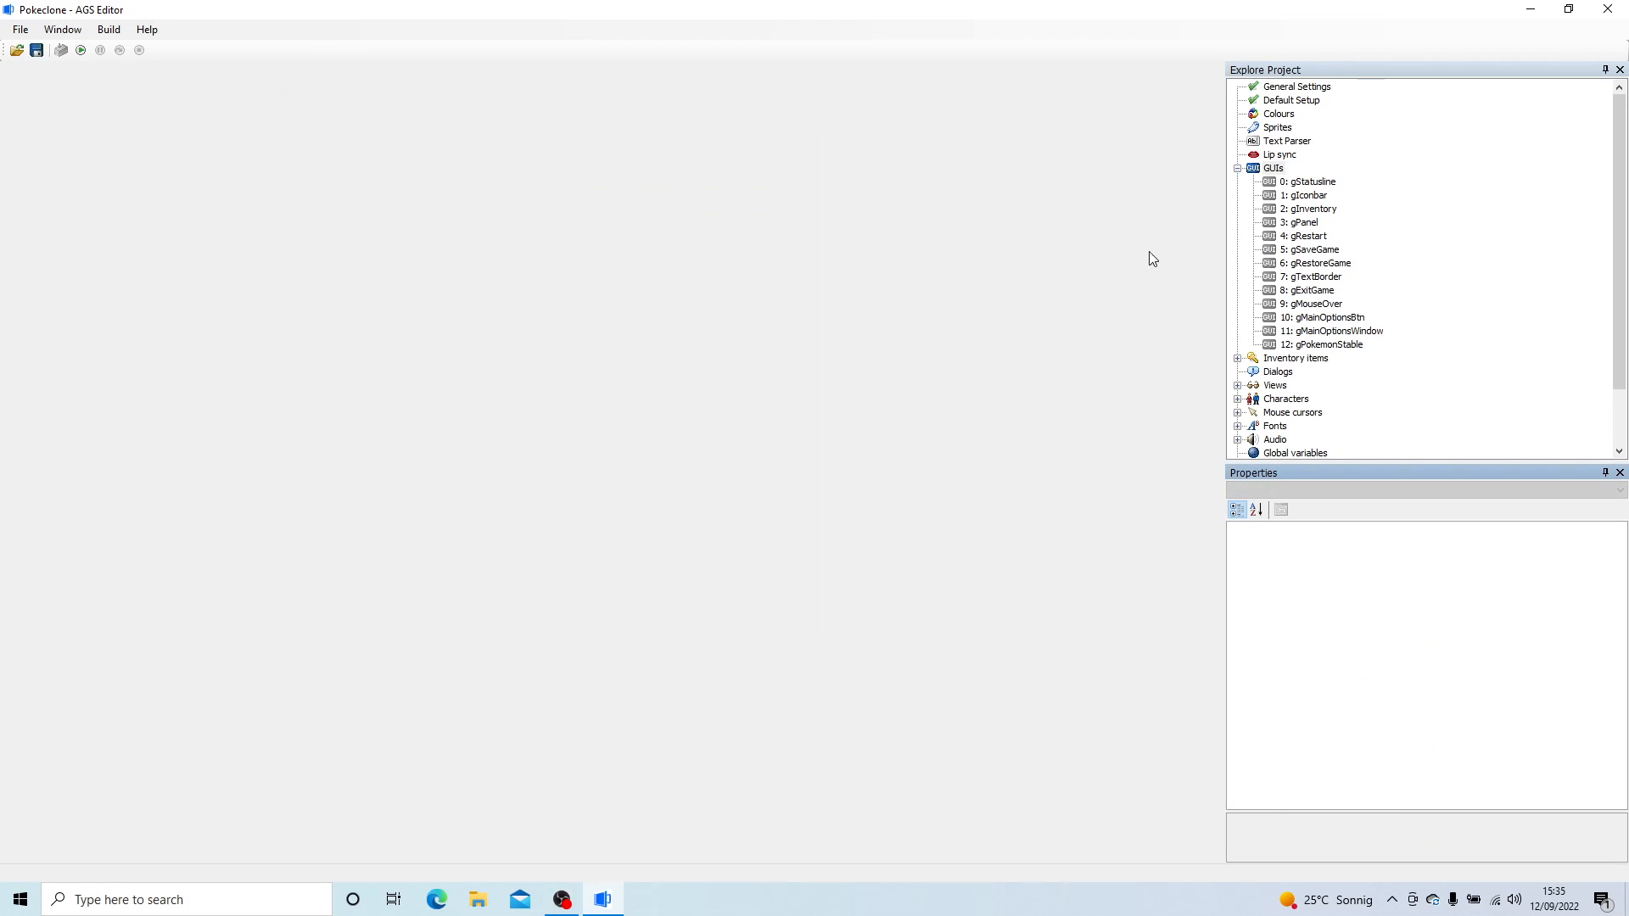
- Open the gMainOptionsBtn, gMainOptionsWindow and gPokemonStable GUIs to review their contents
click(1324, 319)
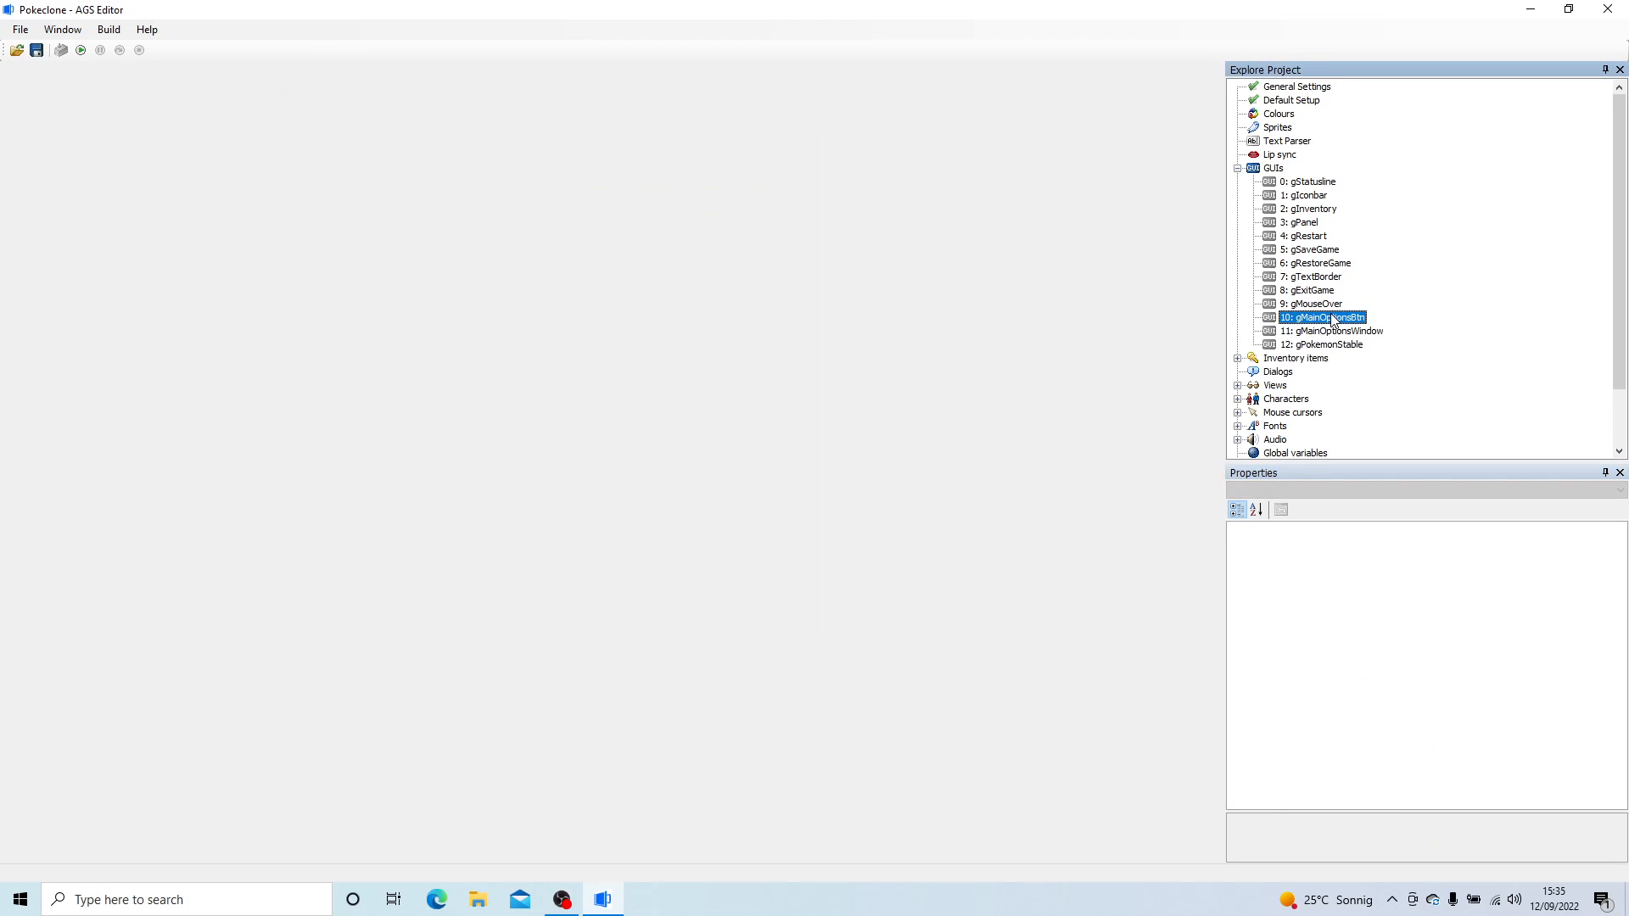
double_click(1333, 321)
click(49, 235)
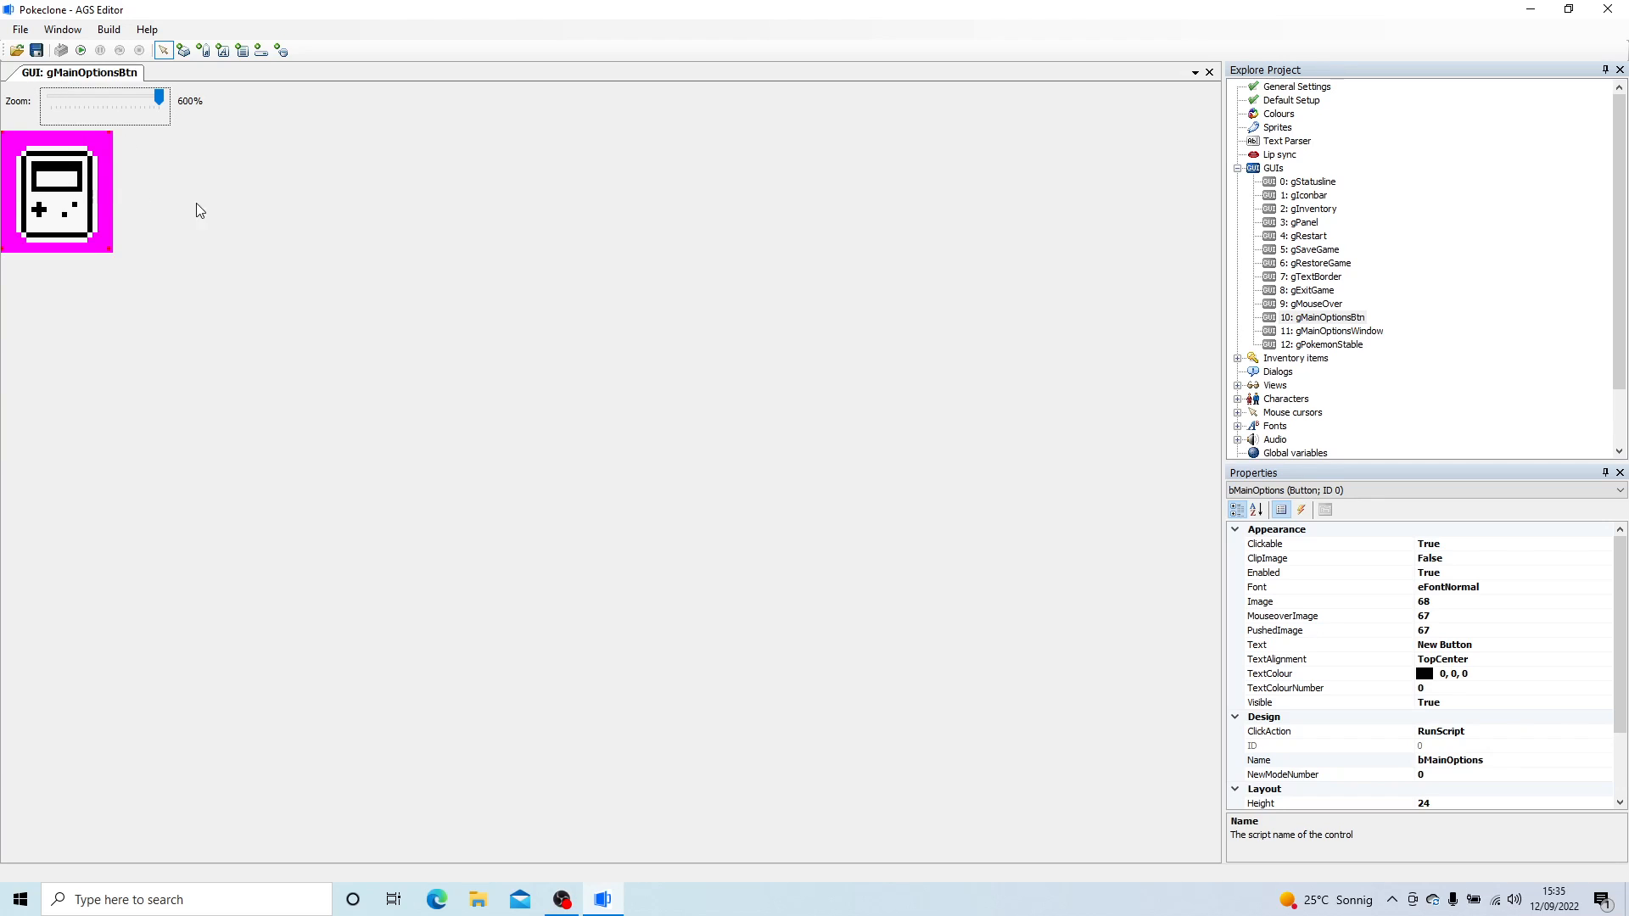
double_click(1316, 331)
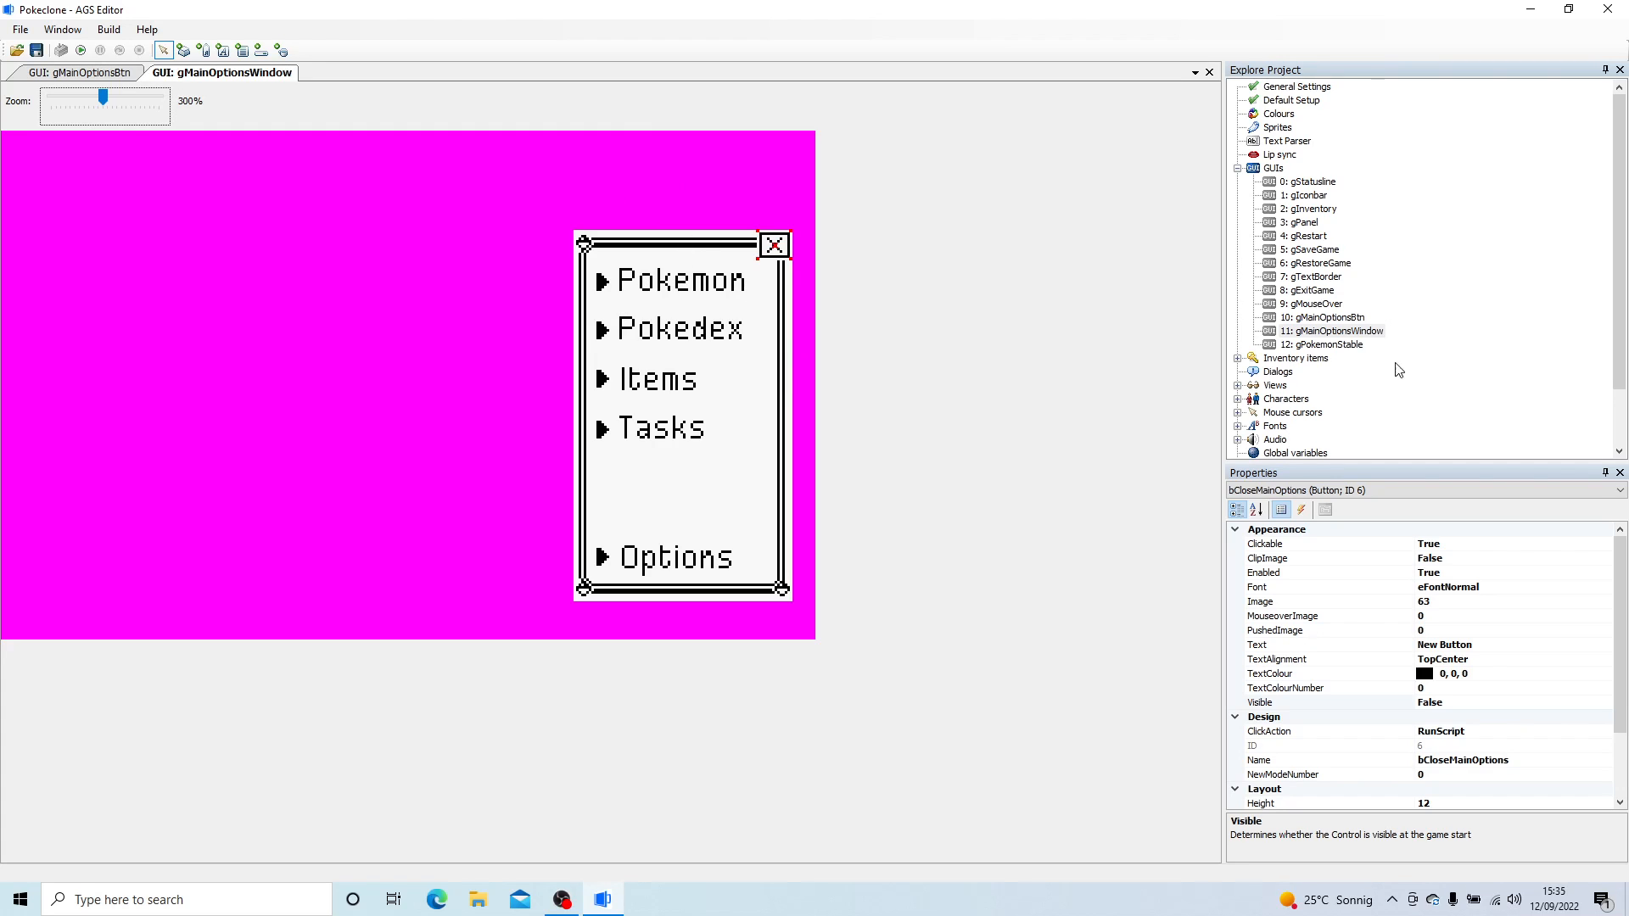
double_click(1354, 344)
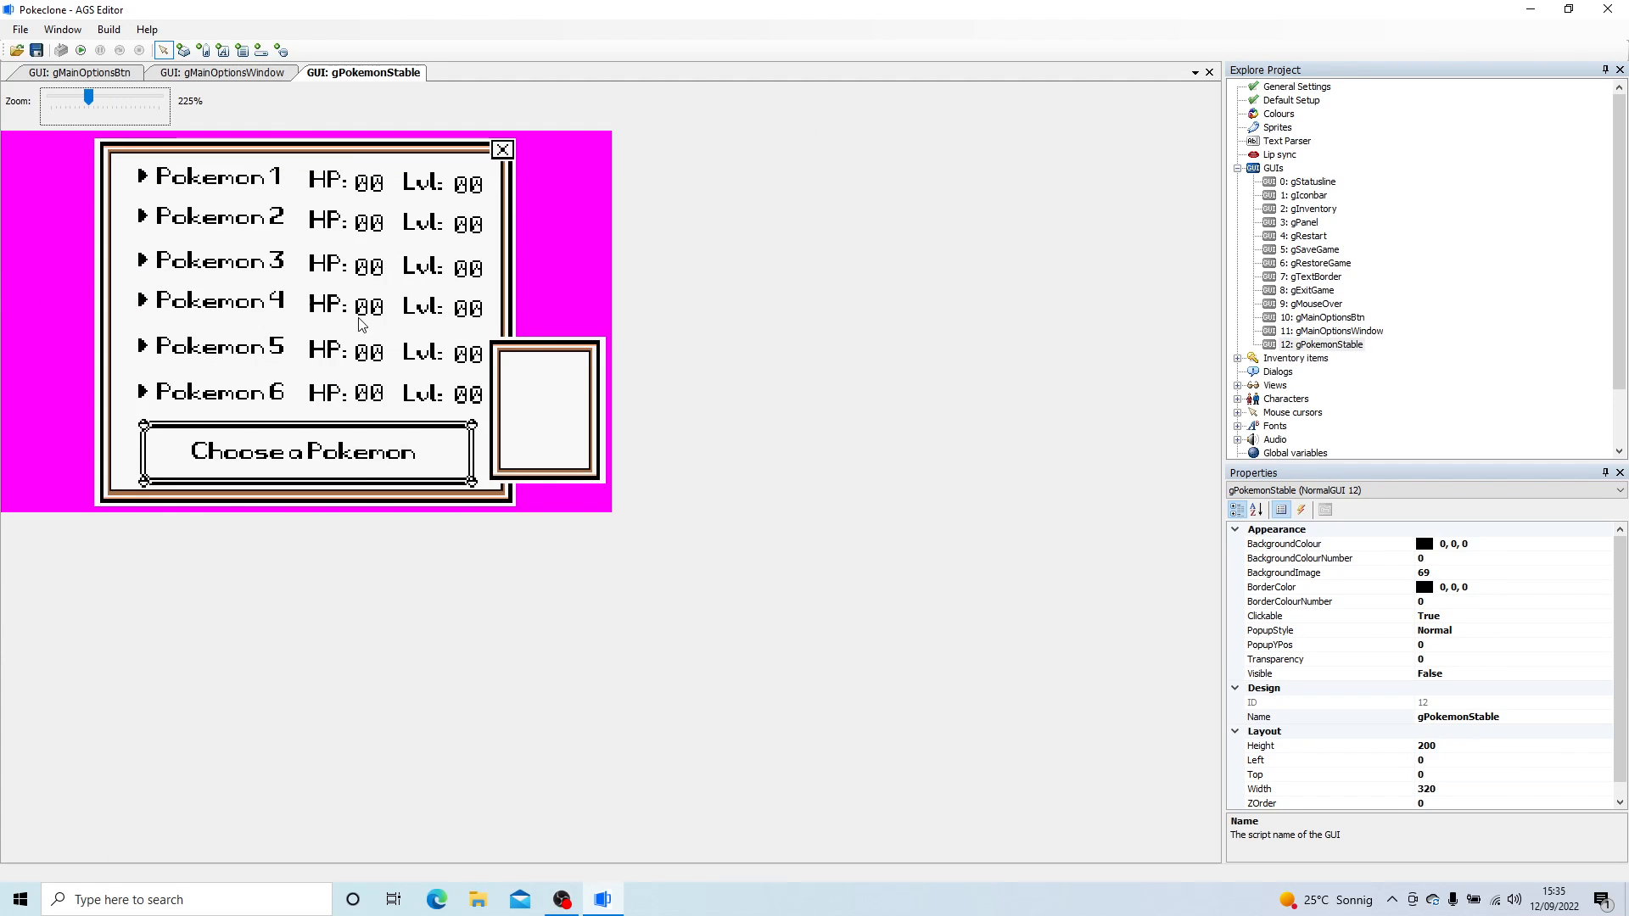